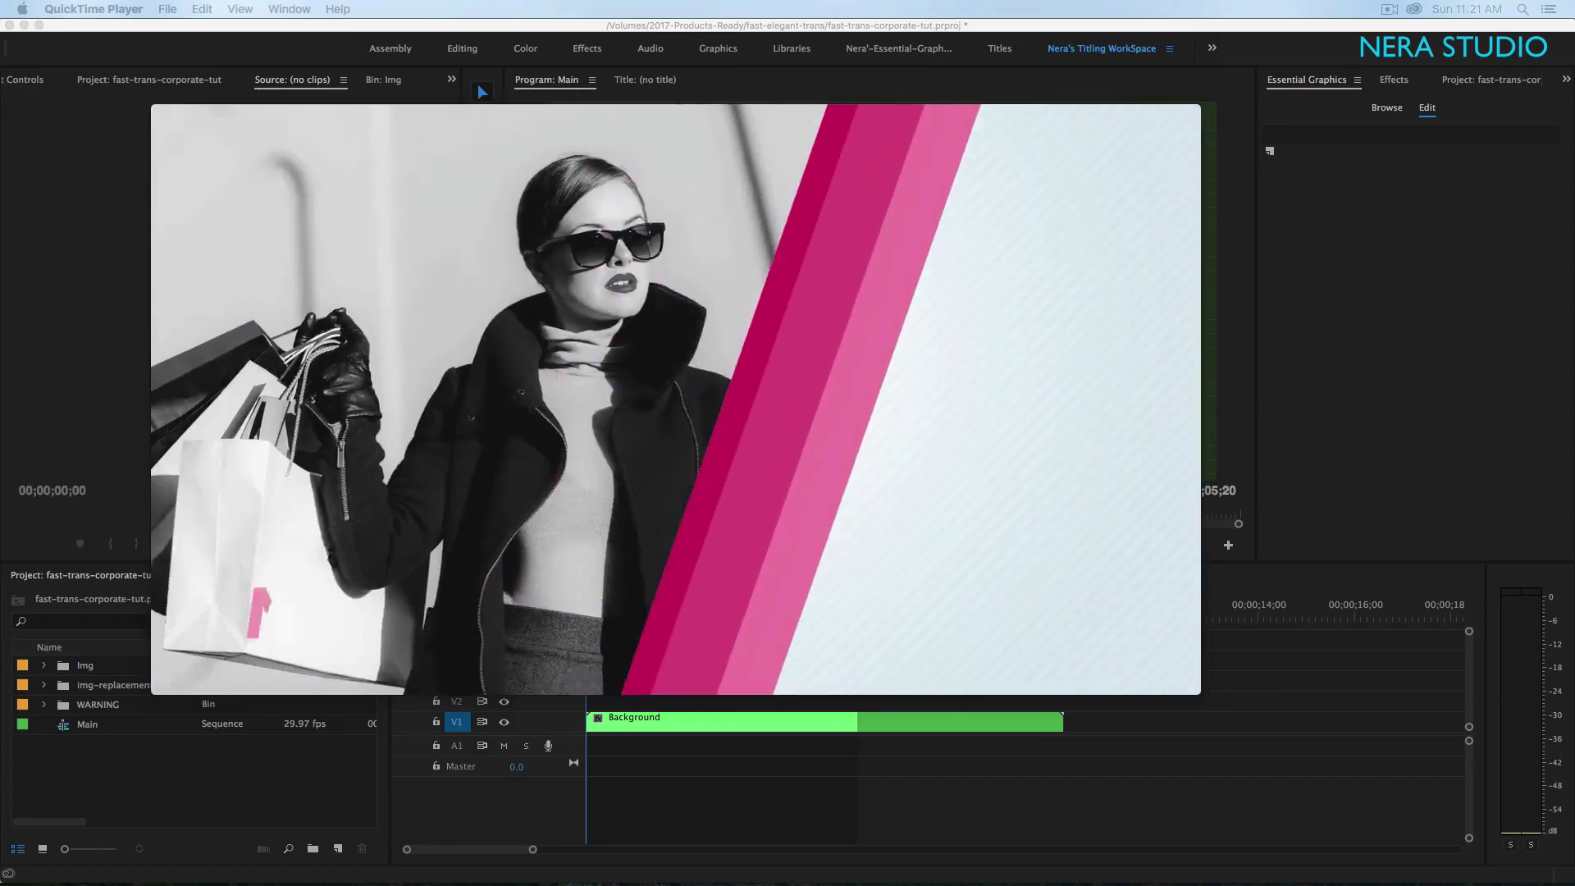
- Play back the preview video of the finished transitions in QuickTime Player, then switch to Premiere Pro
{"action": "mouse_move", "coordinate": [1040, 684]}
{"action": "key", "text": "space"}
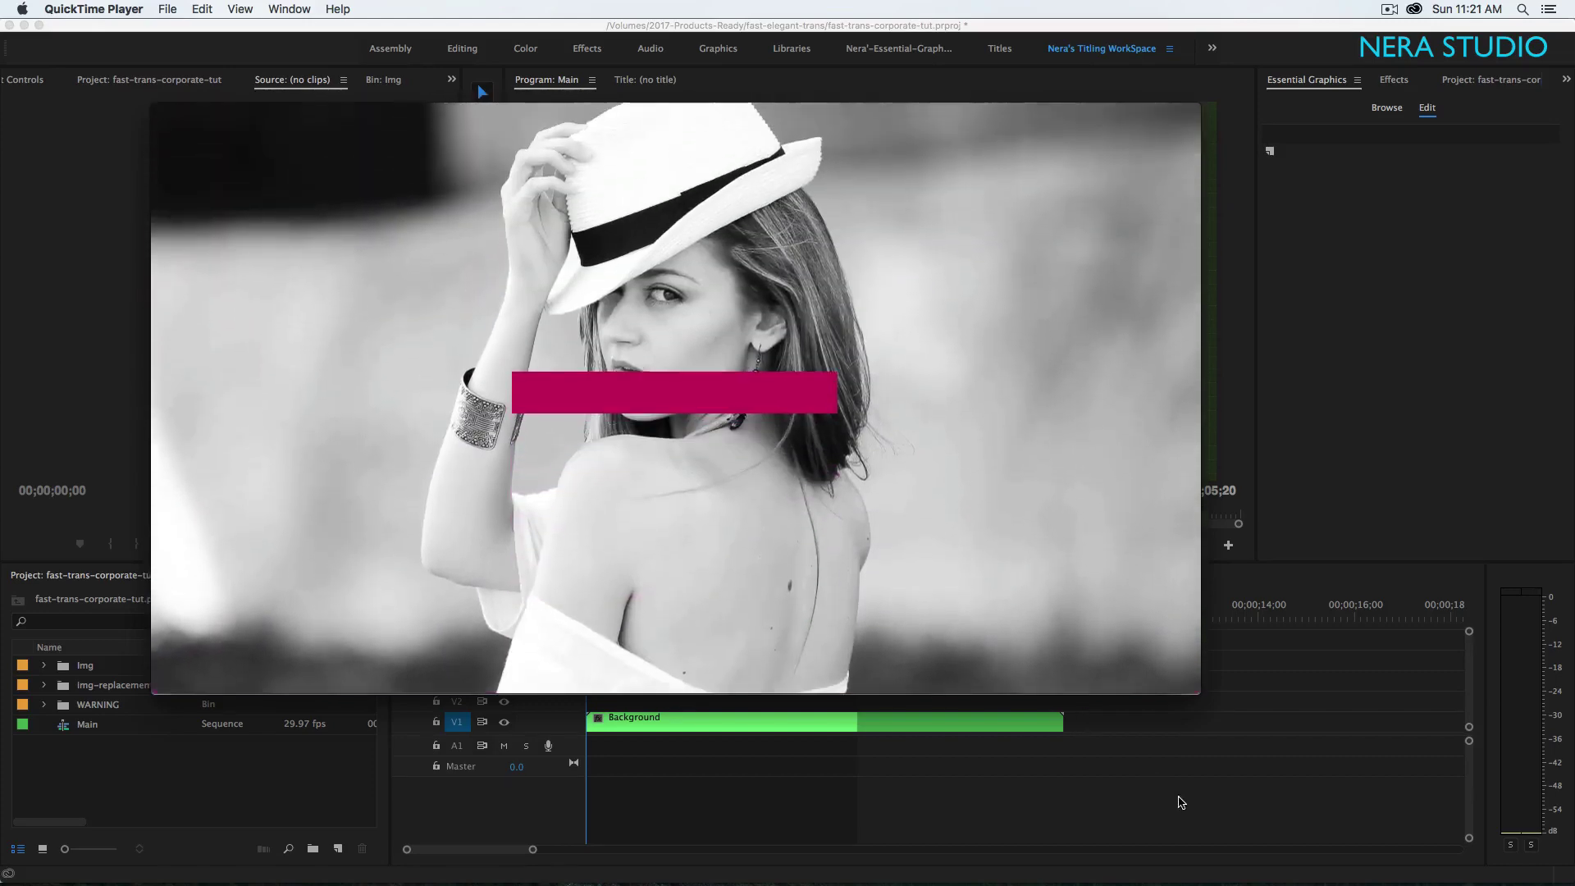
{"action": "left_click", "coordinate": [1181, 802]}
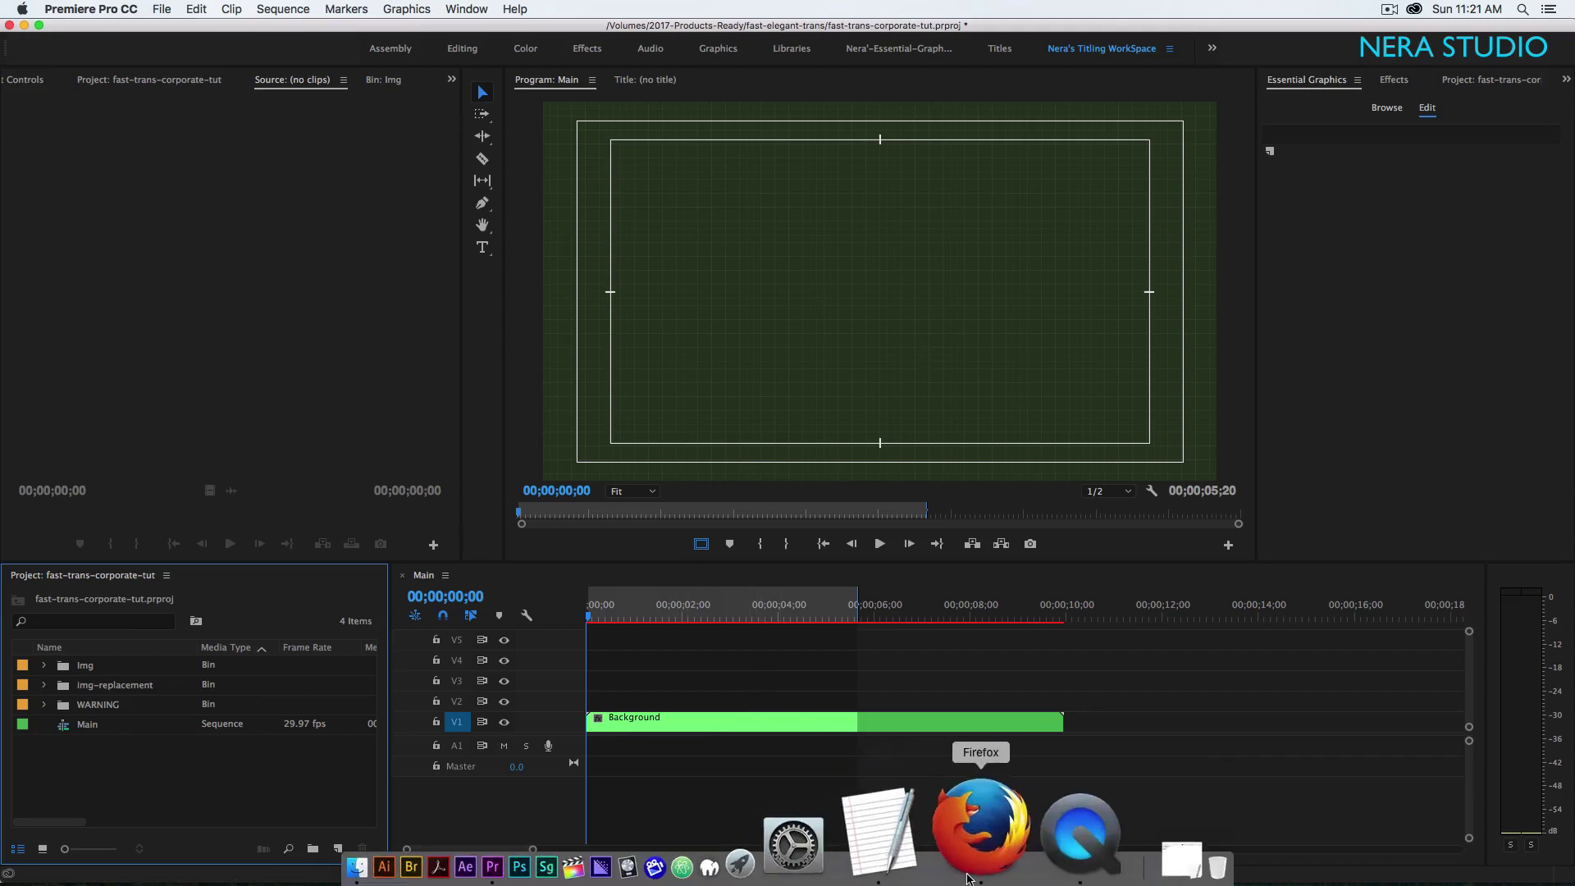
- View the YouTube page of the Essential Graphics title tutorial in Firefox, then return to Premiere Pro
{"action": "left_click", "coordinate": [969, 853]}
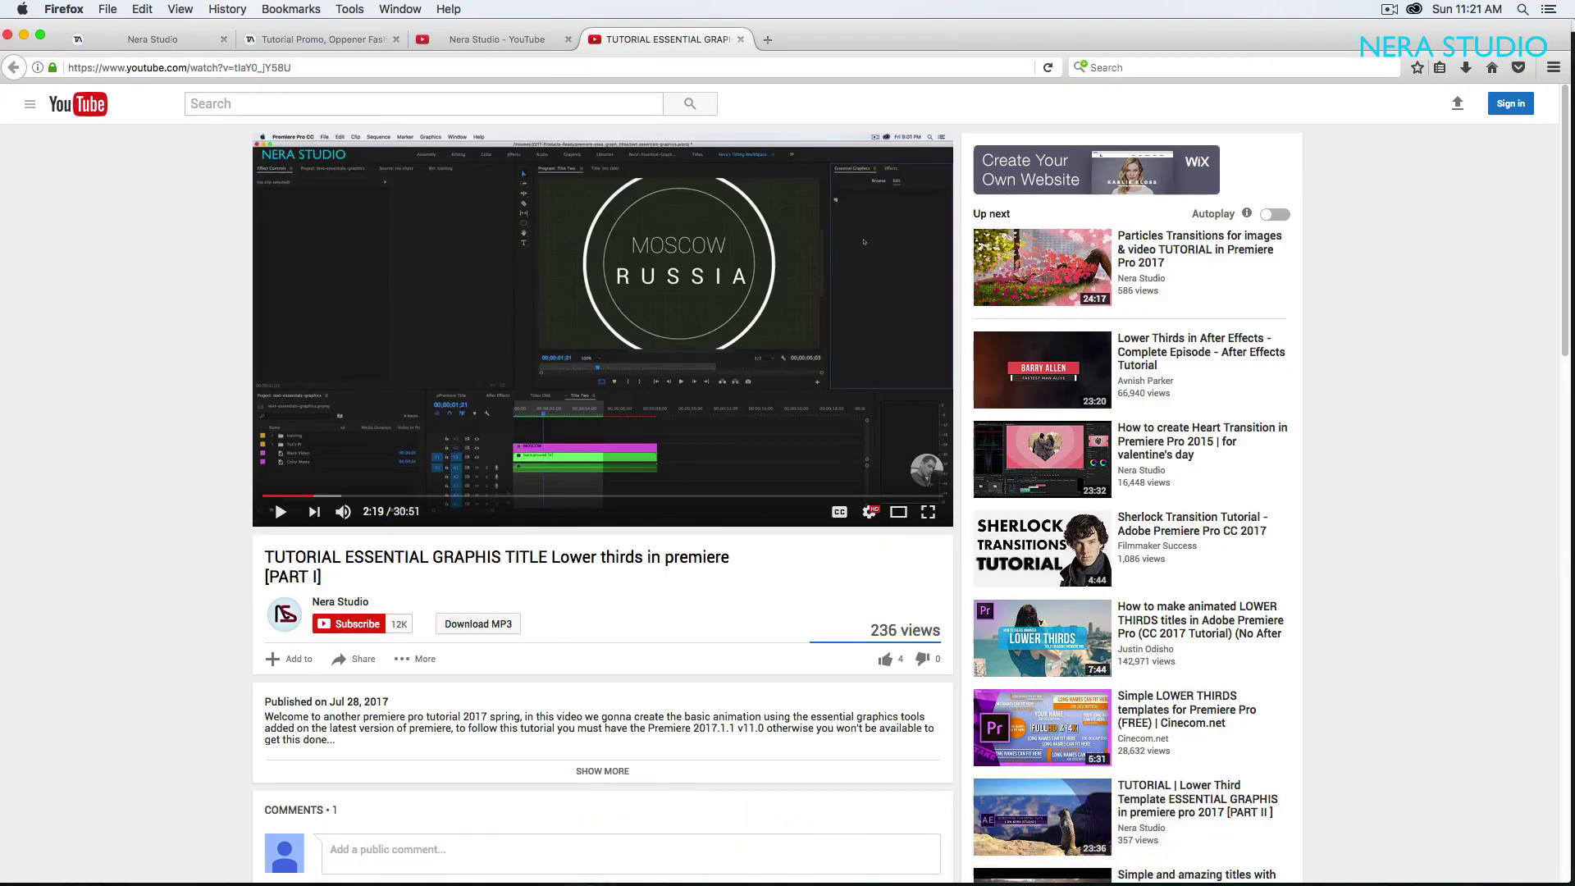
{"action": "mouse_move", "coordinate": [902, 883]}
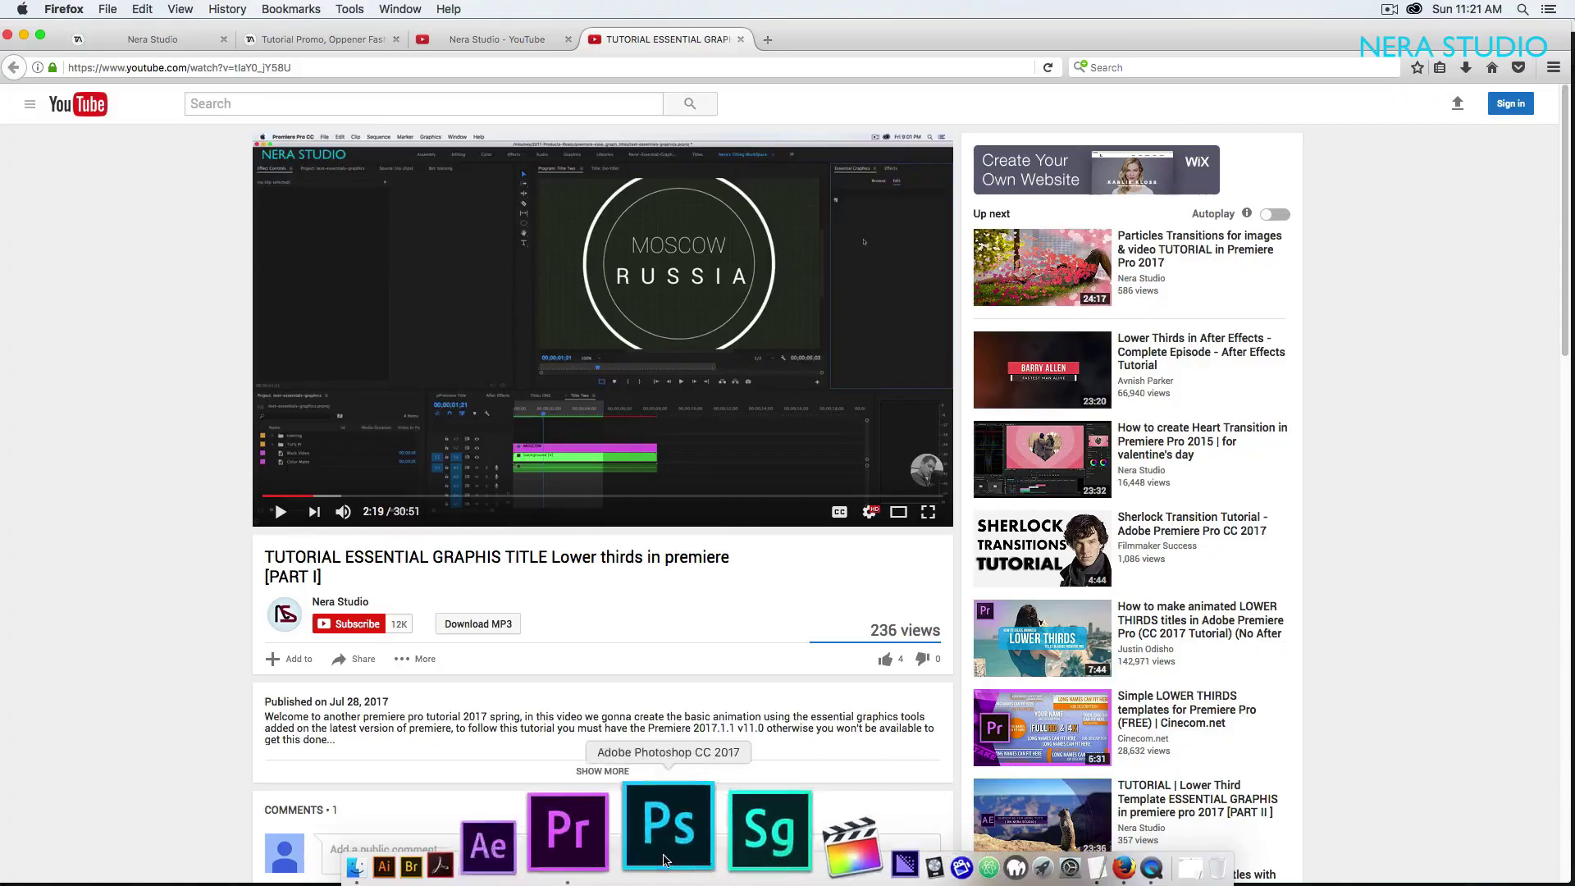
{"action": "left_click", "coordinate": [666, 857]}
- Draw a rectangle shape covering nearly the whole video frame with the Rectangle Tool
{"action": "left_click", "coordinate": [482, 203]}
{"action": "left_click", "coordinate": [526, 224]}
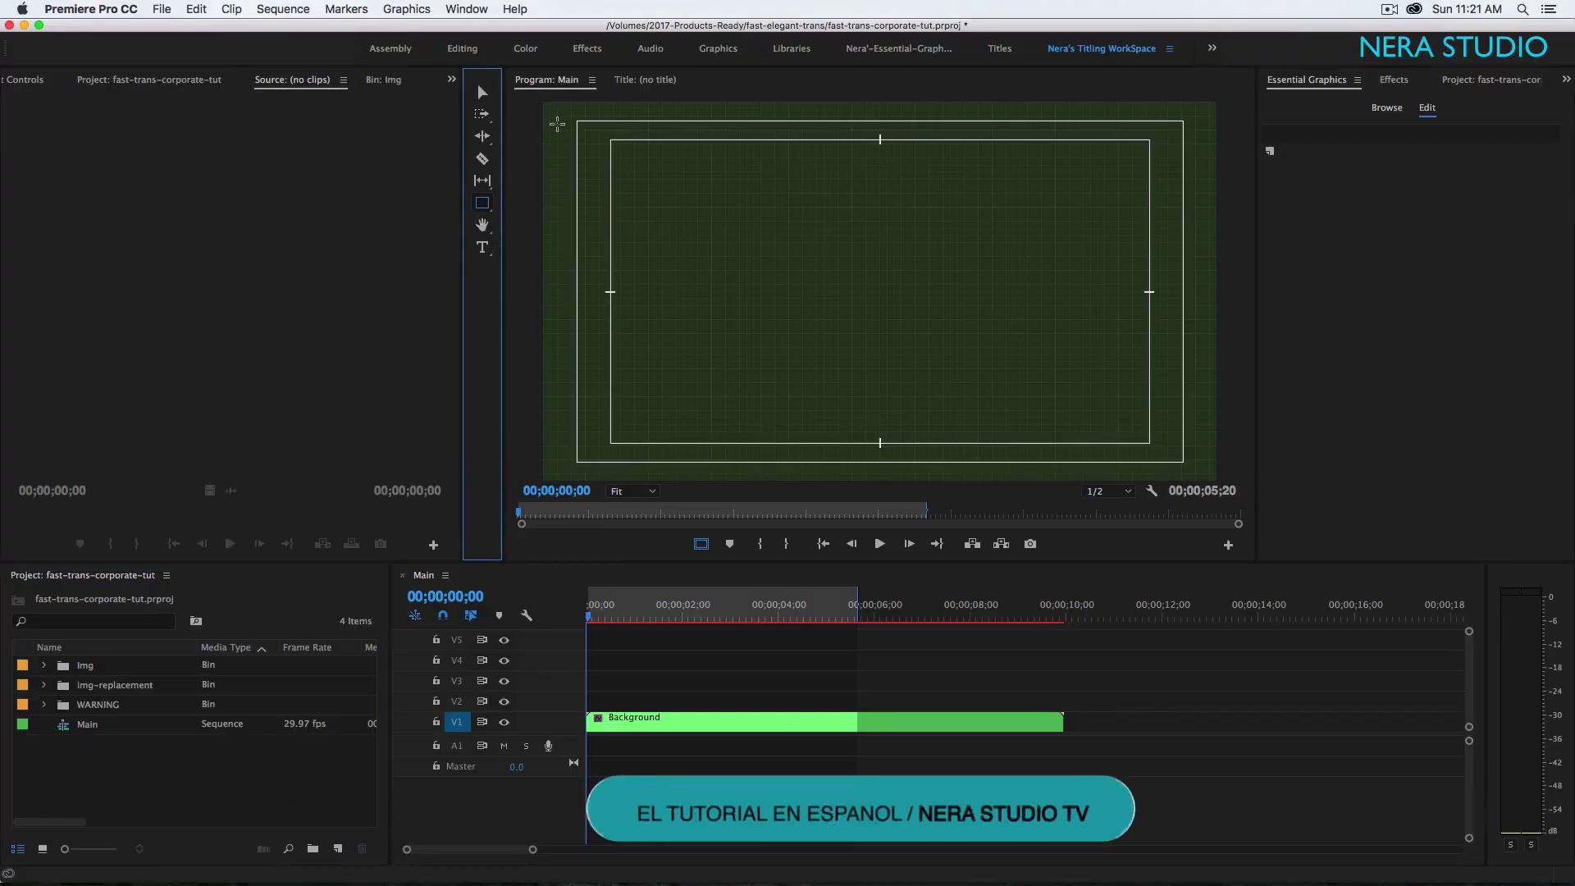
{"action": "mouse_move", "coordinate": [549, 108]}
{"action": "left_mouse_down"}
{"action": "mouse_move", "coordinate": [706, 268]}
{"action": "mouse_move", "coordinate": [1030, 419]}
{"action": "mouse_move", "coordinate": [1223, 475]}
{"action": "left_mouse_up"}
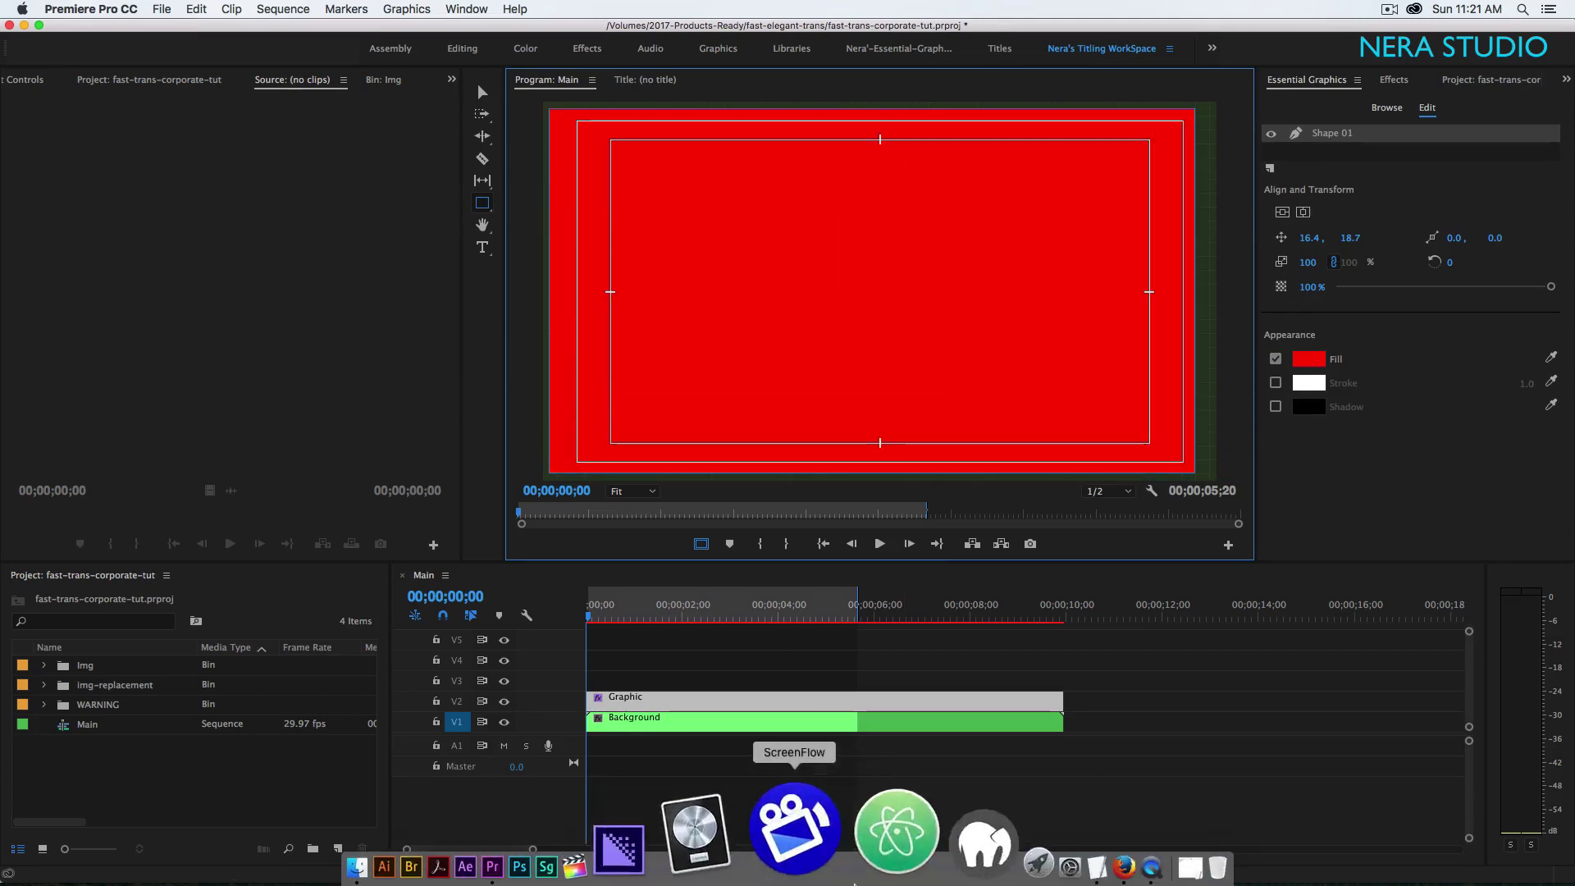
- Copy the hex code C11455 from the TextEdit notes and apply it as the rectangle's fill colour
{"action": "left_click", "coordinate": [956, 853]}
{"action": "double_click", "coordinate": [473, 238]}
{"action": "right_click", "coordinate": [465, 237]}
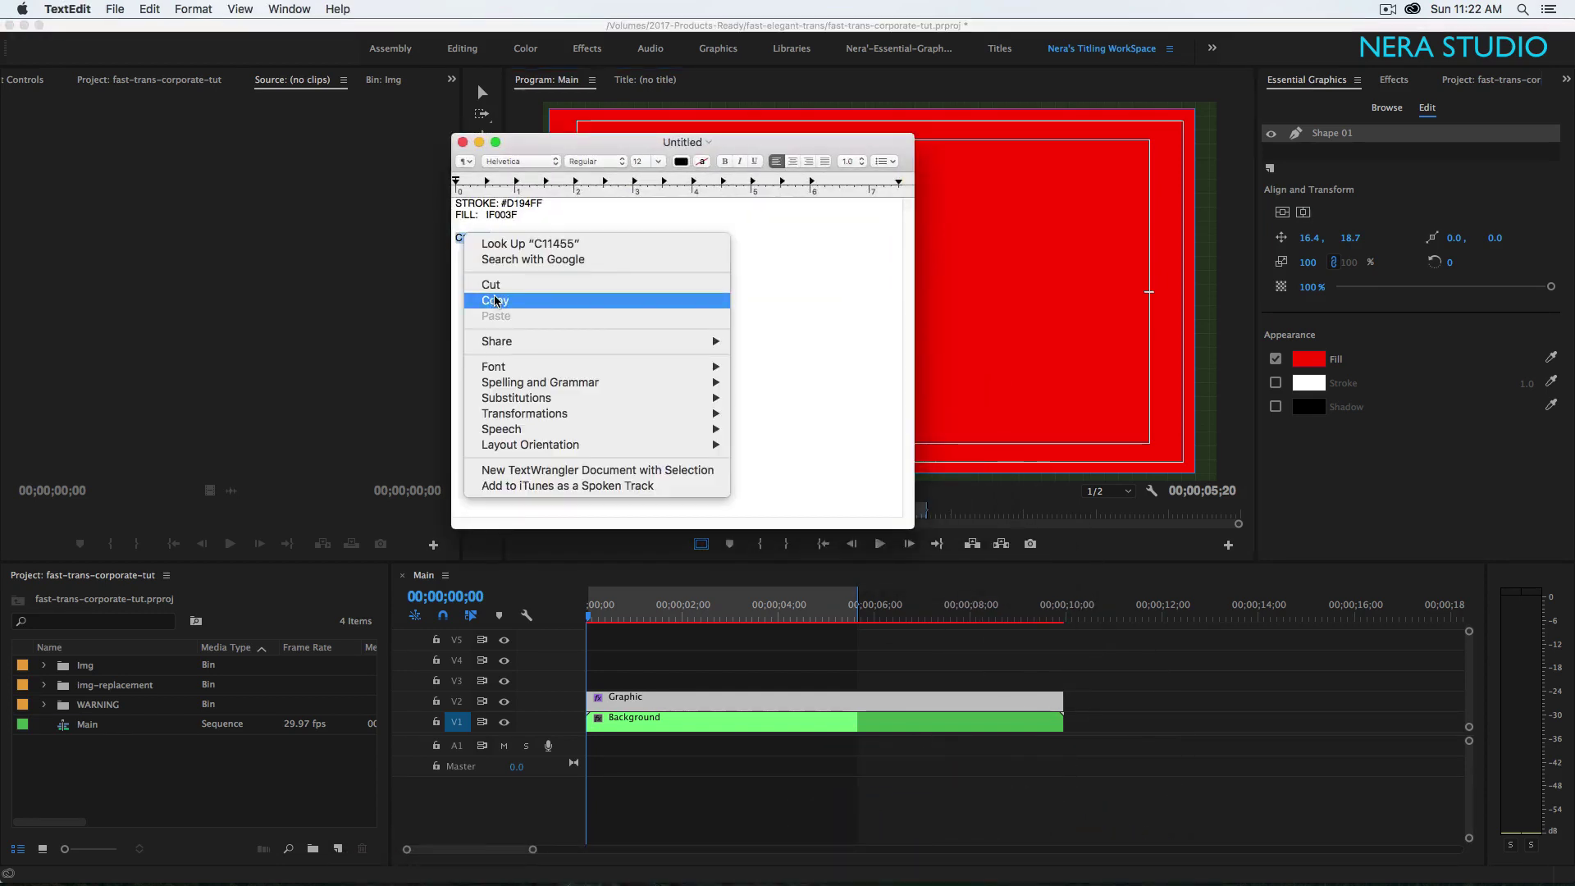
{"action": "left_click", "coordinate": [494, 301]}
{"action": "key", "text": "super+m"}
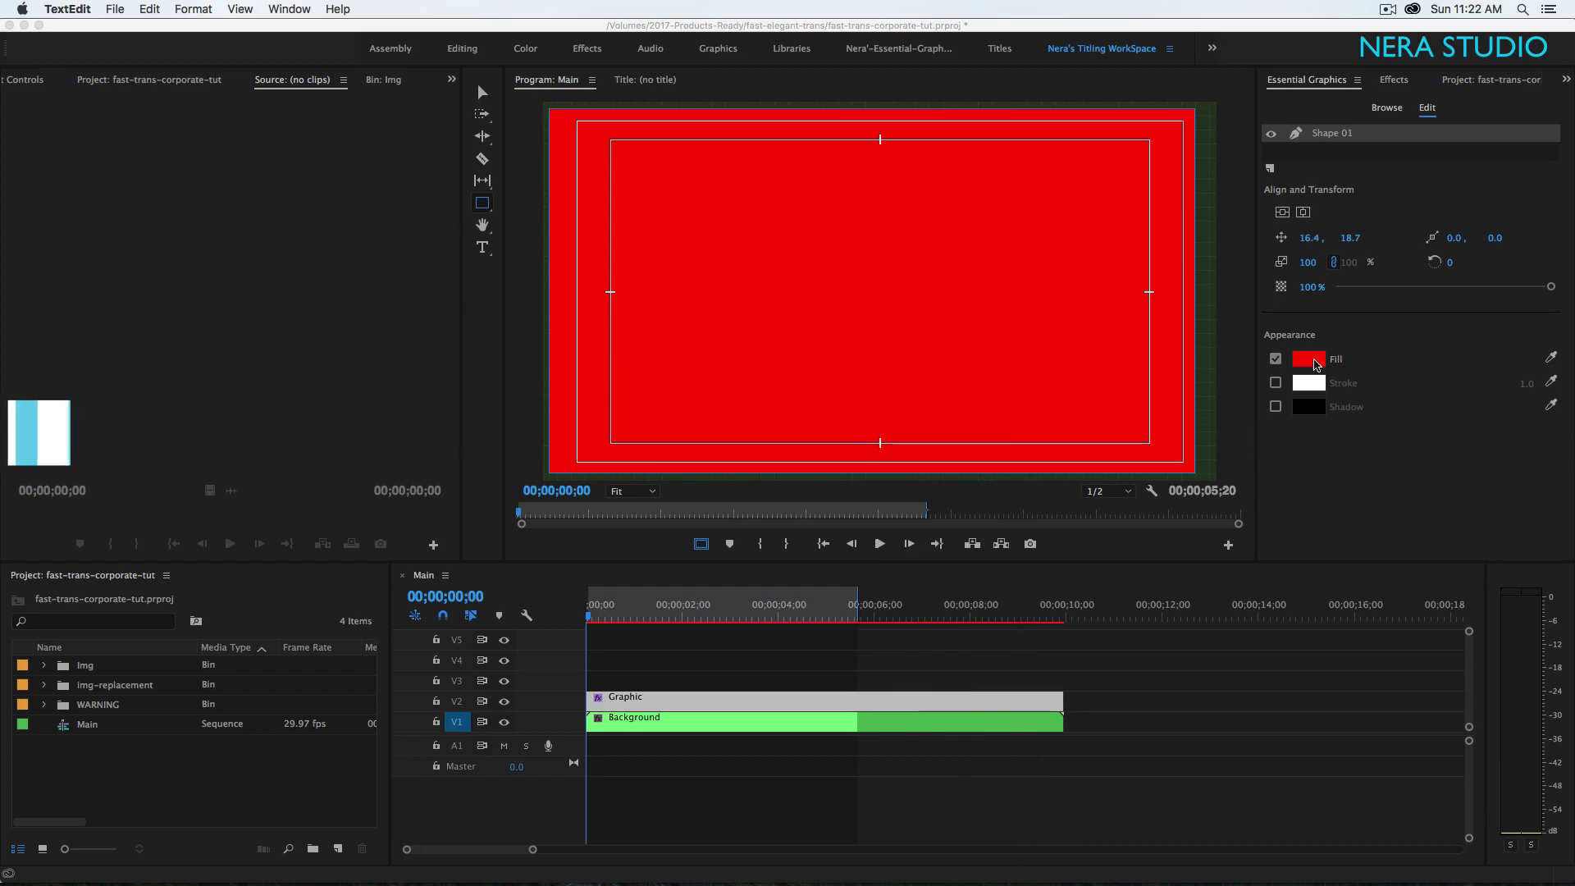
{"action": "left_click", "coordinate": [1309, 361]}
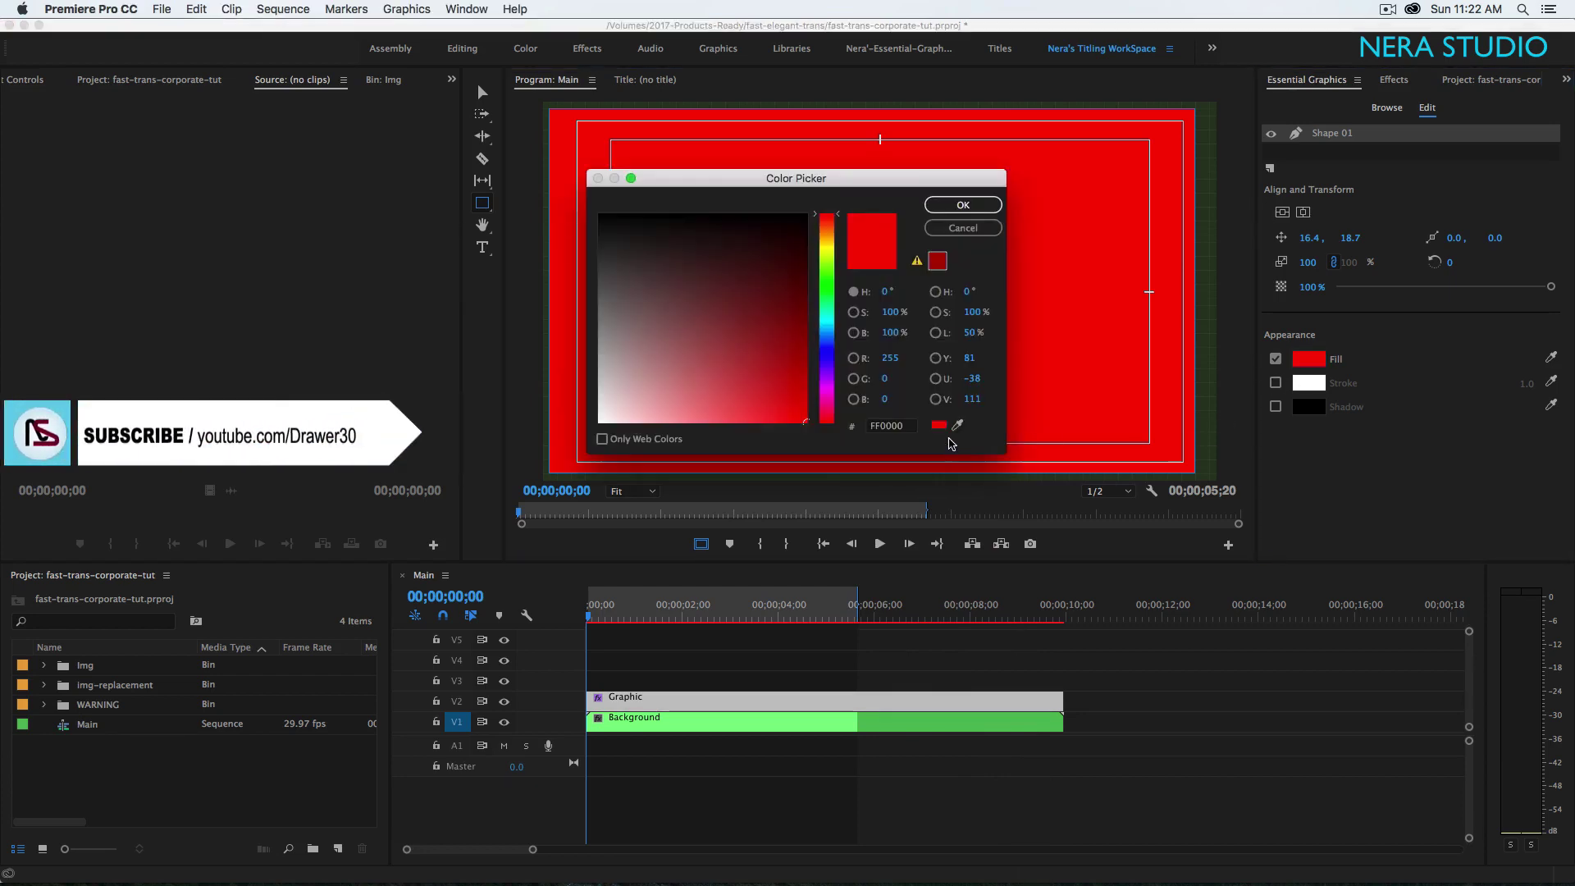
{"action": "key", "text": "super+v"}
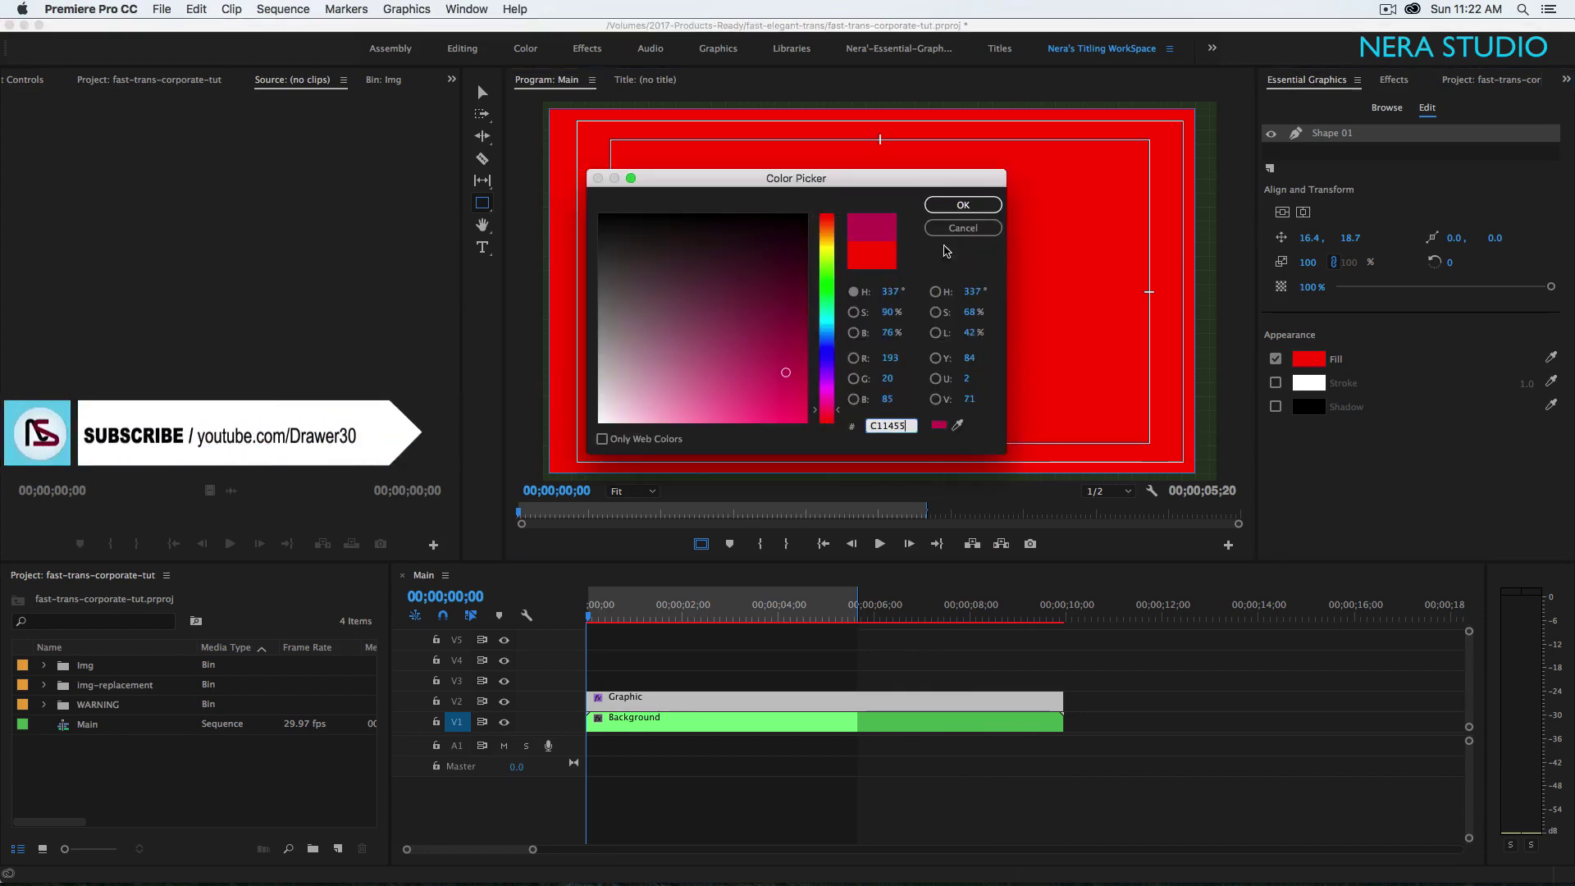
{"action": "left_click", "coordinate": [963, 204]}
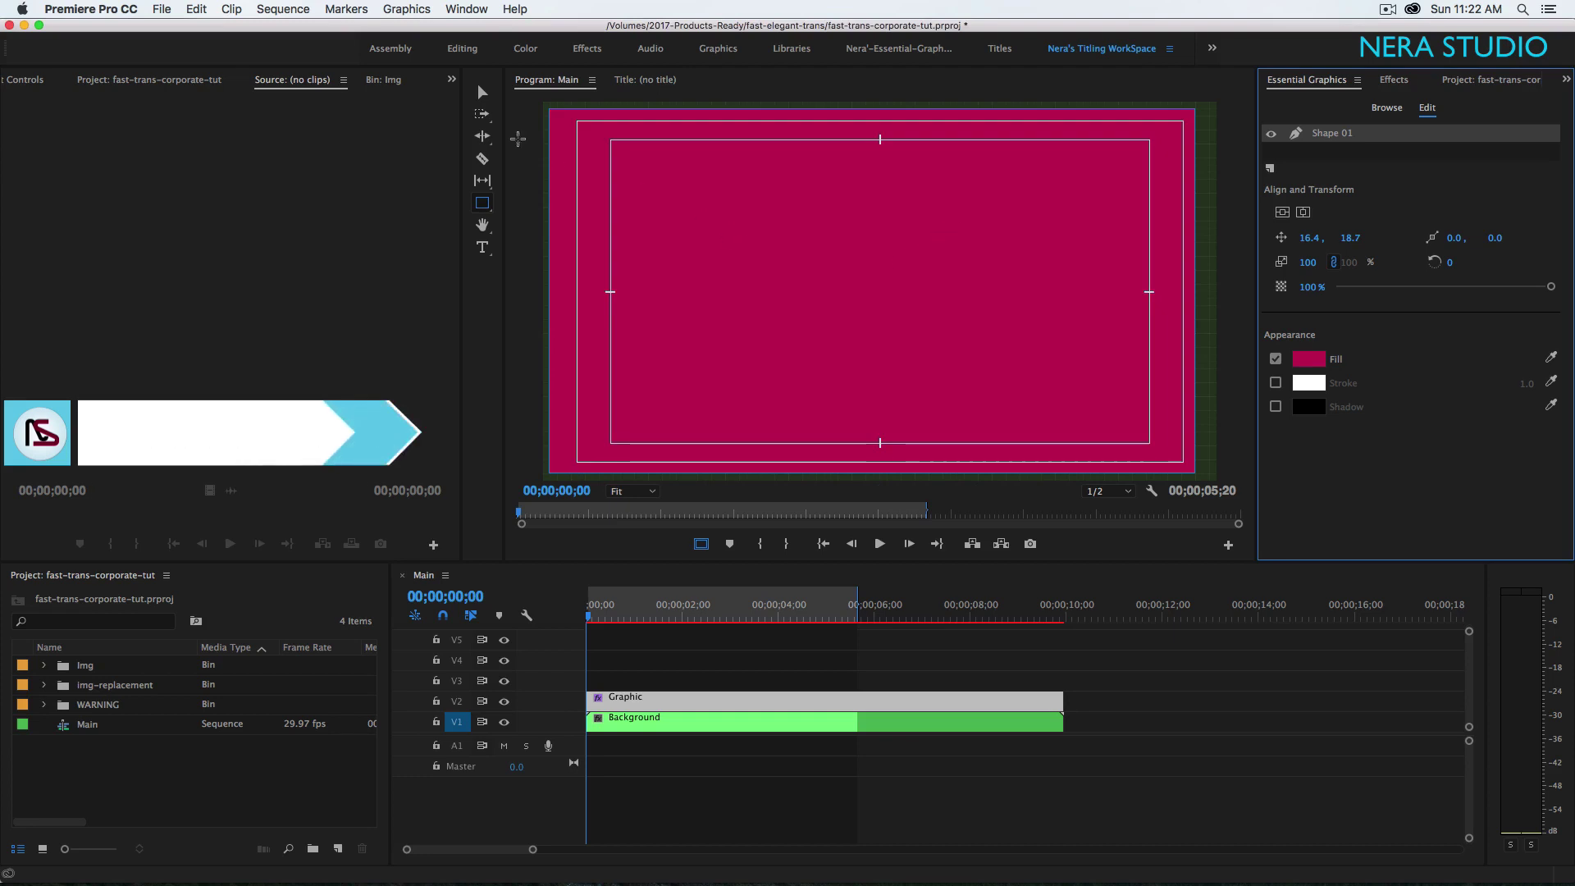
- Stretch the rectangle's left and right edges out to the sides of the video frame in the enlarged Program monitor
{"action": "left_click", "coordinate": [483, 92]}
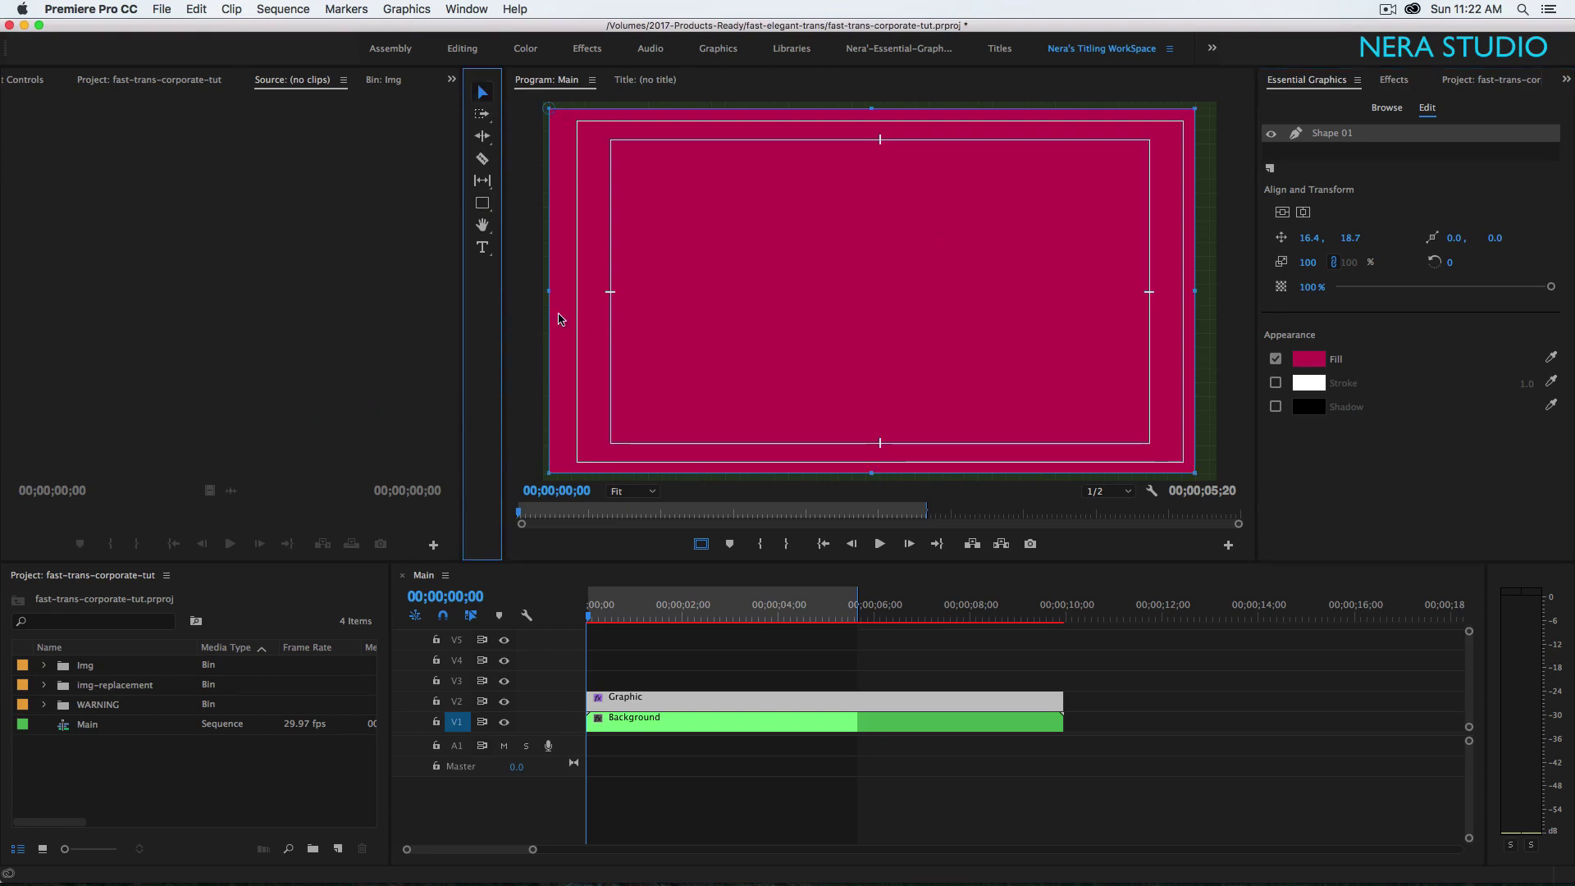
{"action": "key", "text": "grave"}
{"action": "left_click_drag", "start_coordinate": [1359, 443], "coordinate": [1396, 444]}
{"action": "left_click_drag", "start_coordinate": [189, 442], "coordinate": [179, 442]}
- Extend the rectangle's top and bottom edges exactly to the frame boundaries, working at 100% zoom
{"action": "left_click_drag", "start_coordinate": [788, 118], "coordinate": [790, 93]}
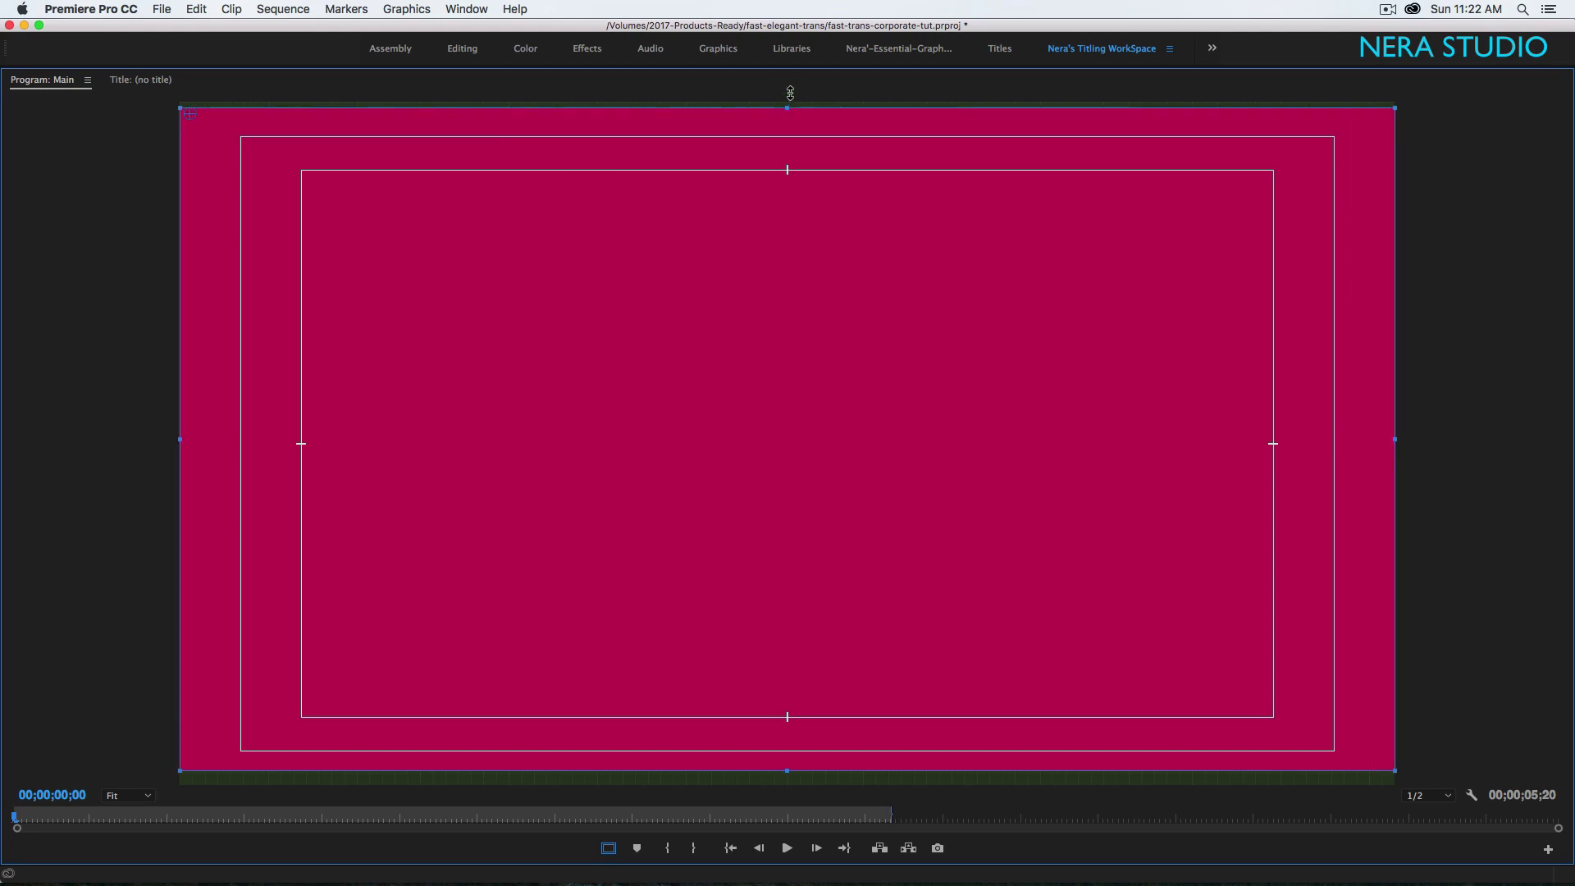
{"action": "left_click", "coordinate": [129, 795]}
{"action": "left_click", "coordinate": [125, 824]}
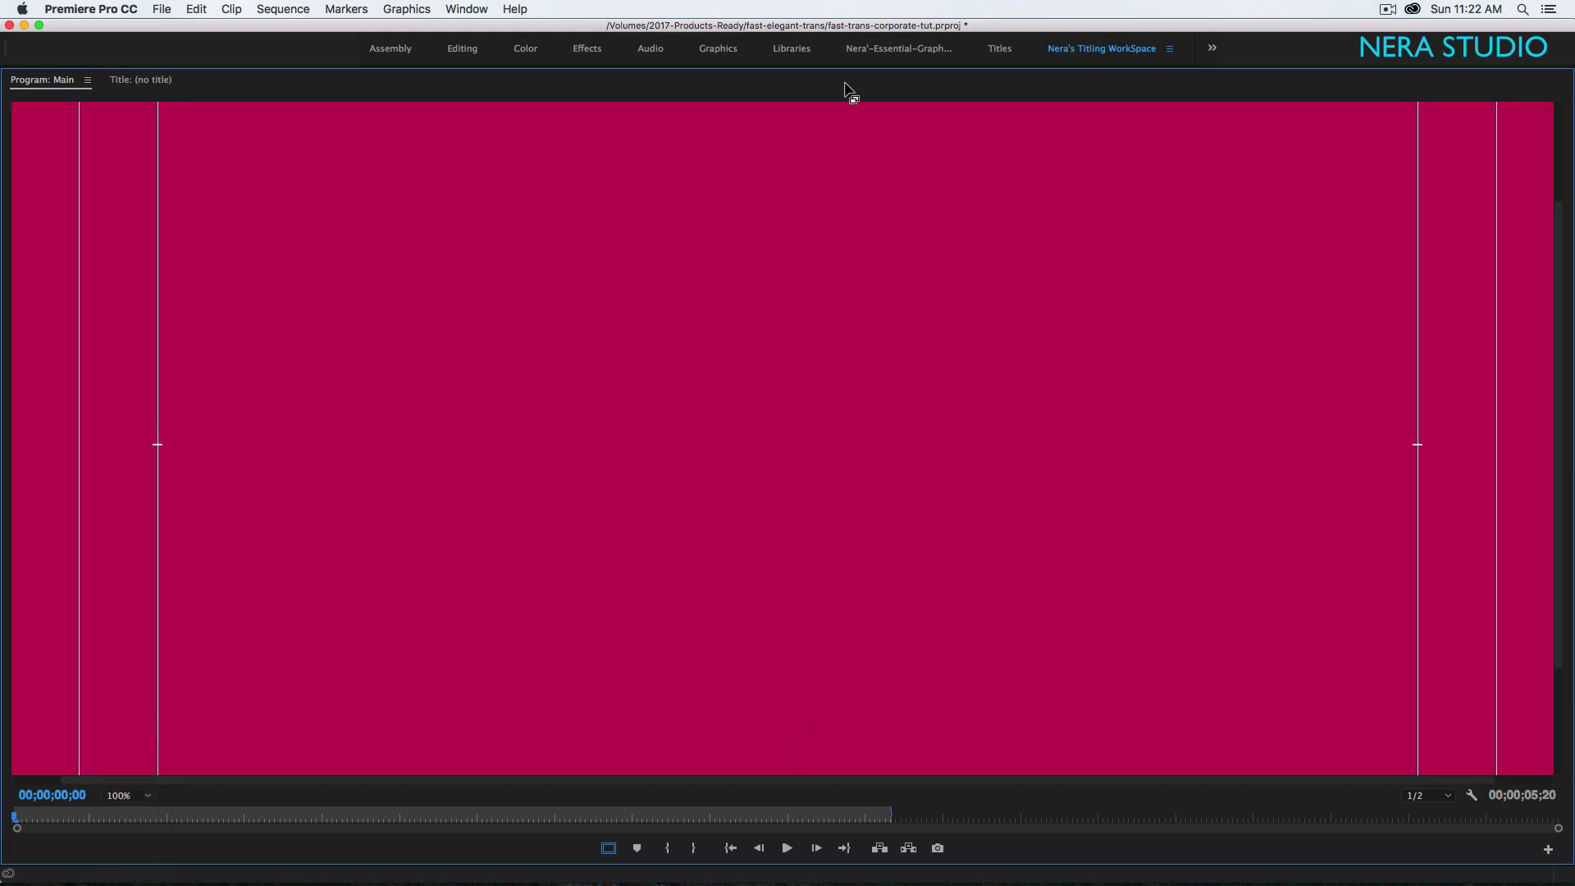
{"action": "left_click_drag", "start_coordinate": [1557, 345], "coordinate": [1532, 168]}
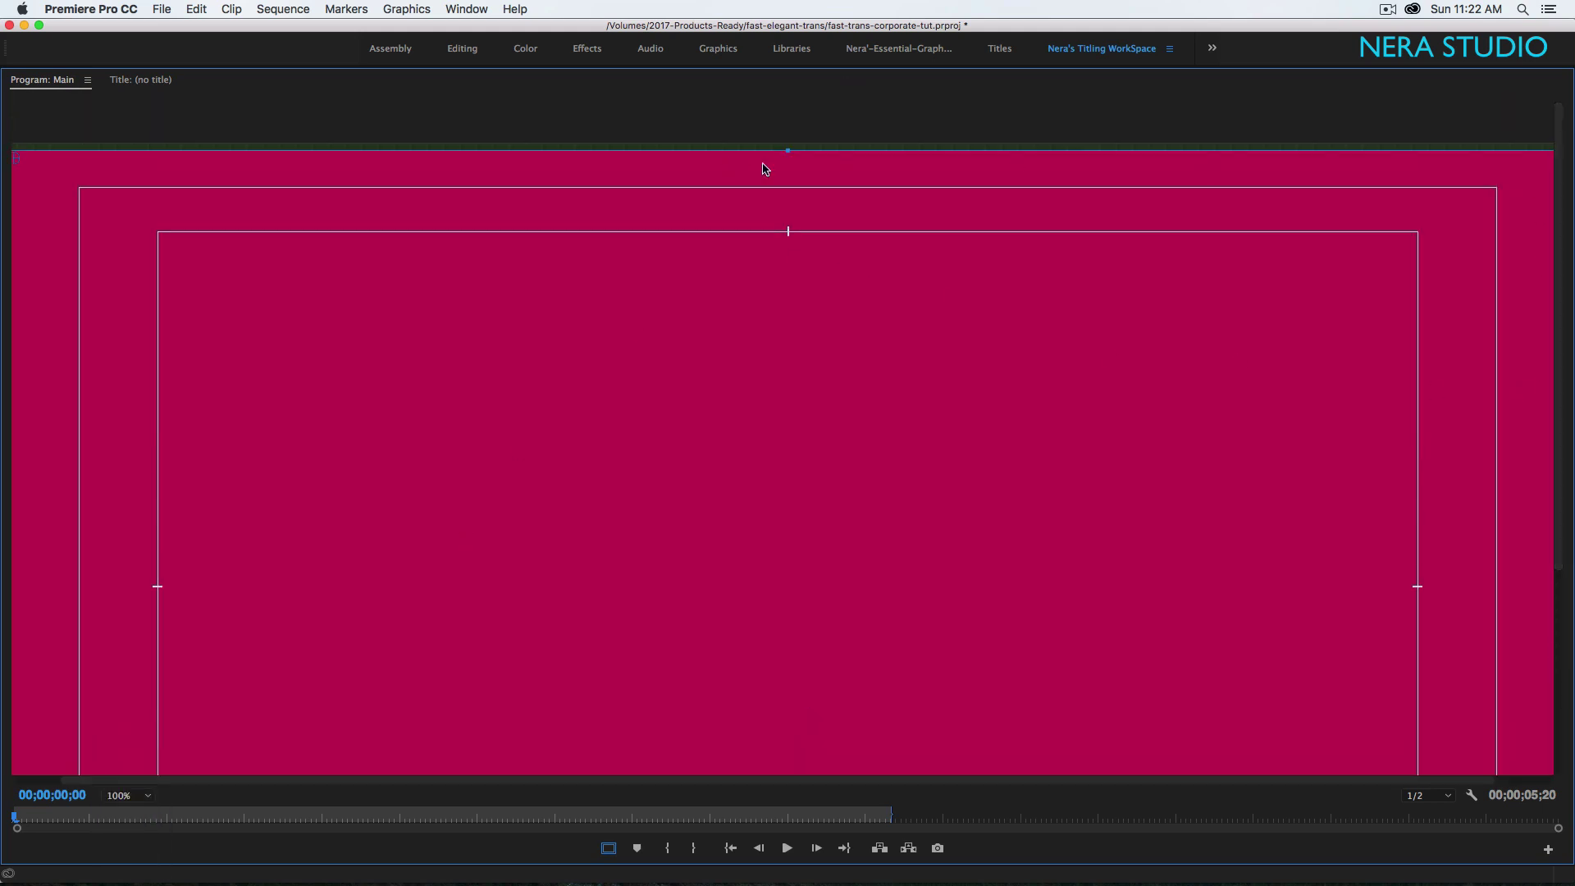
{"action": "left_click_drag", "start_coordinate": [791, 147], "coordinate": [790, 141]}
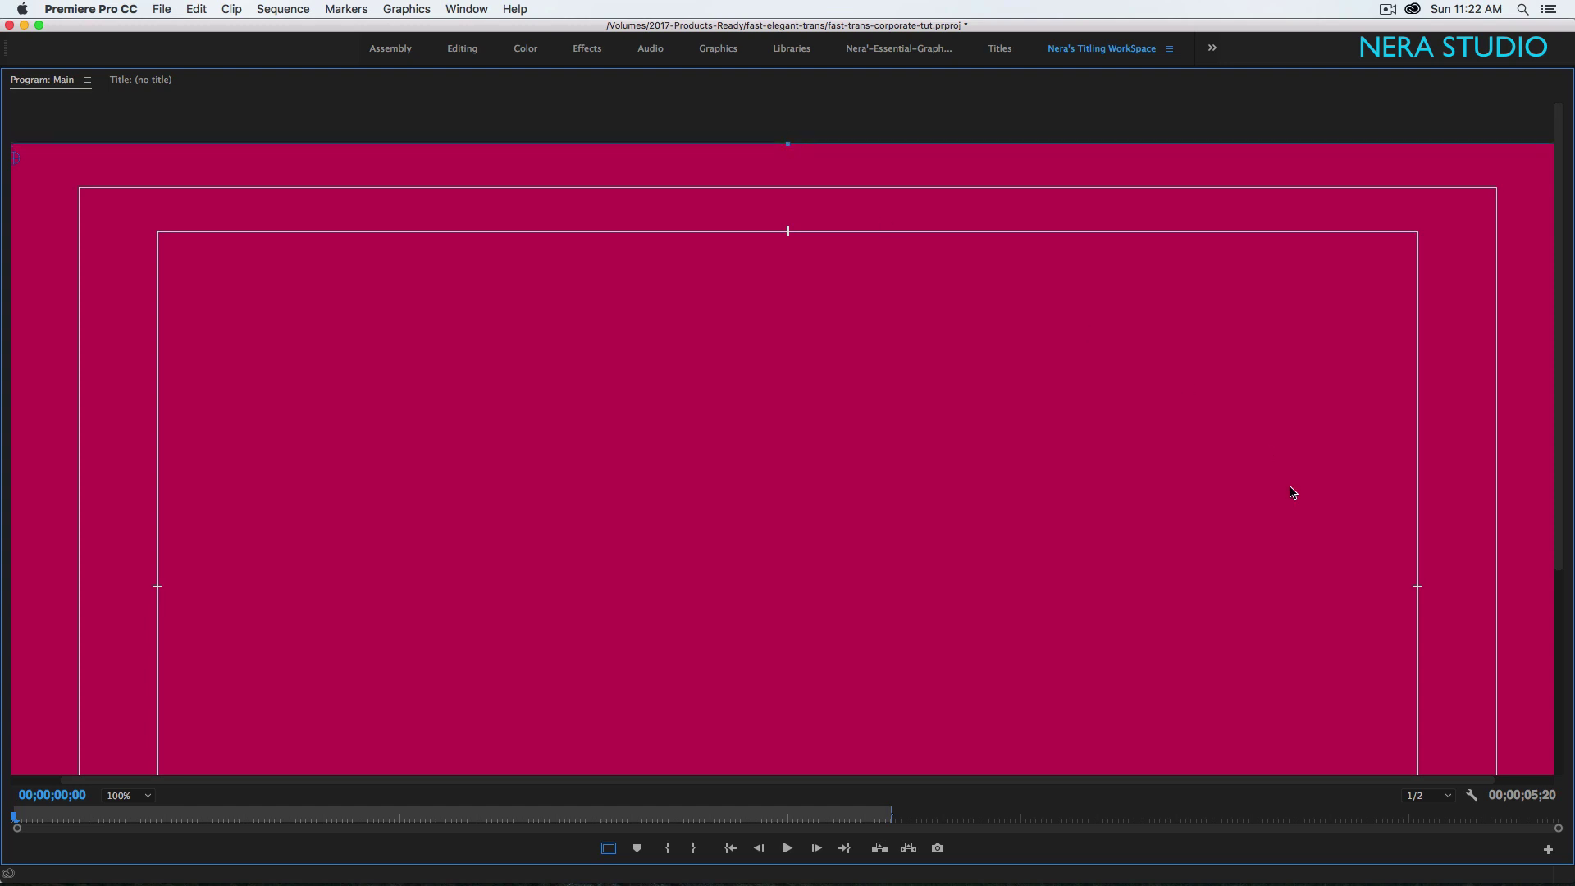
{"action": "left_click_drag", "start_coordinate": [1560, 337], "coordinate": [1560, 541]}
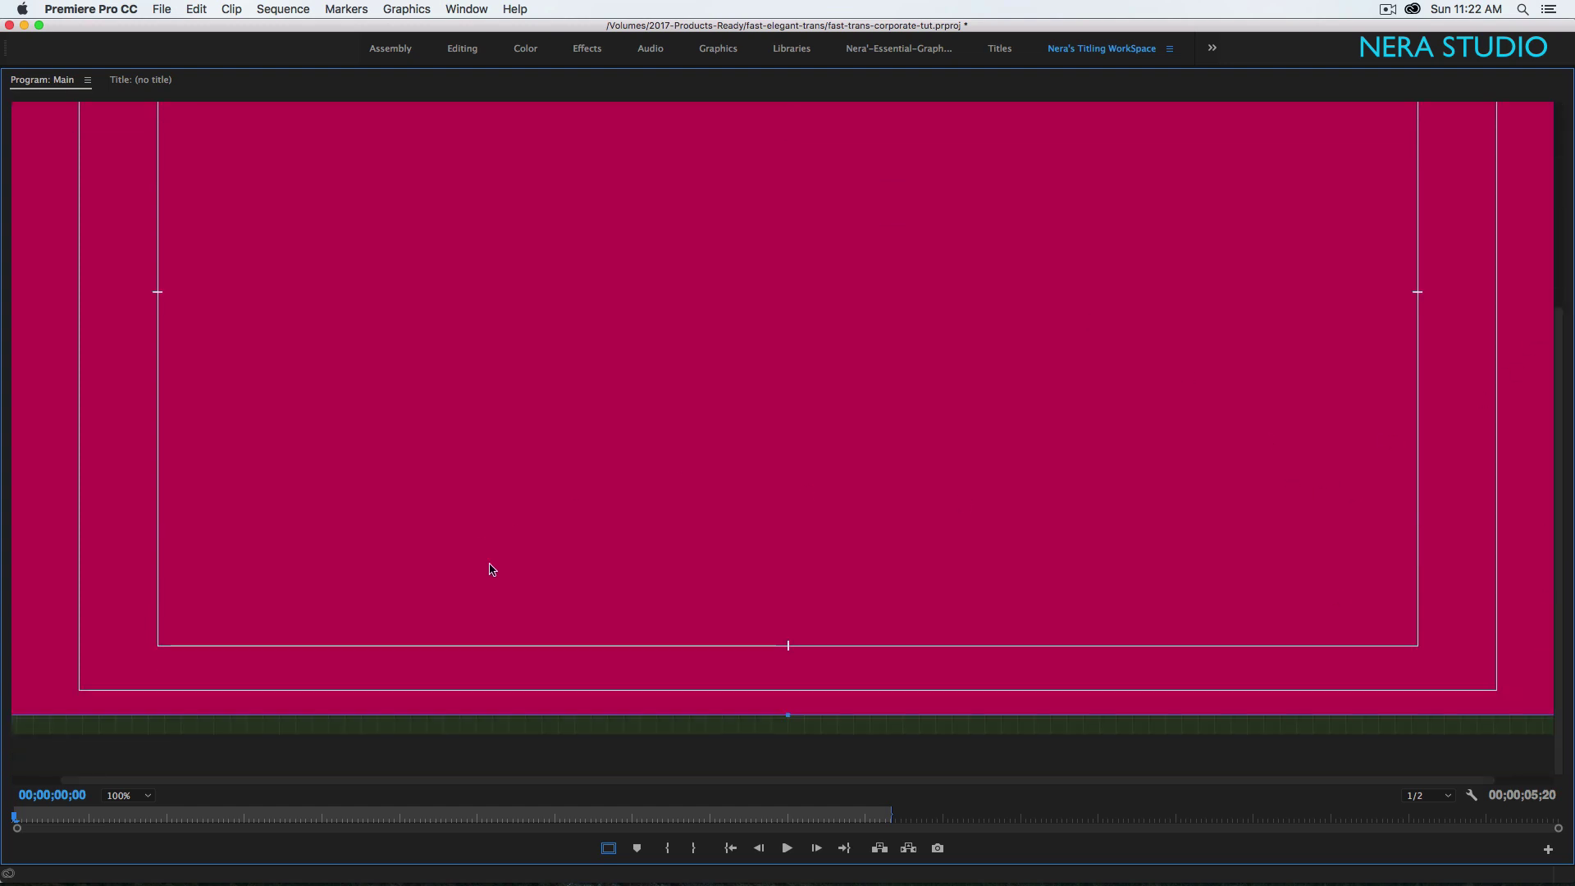
{"action": "left_click_drag", "start_coordinate": [787, 715], "coordinate": [787, 735]}
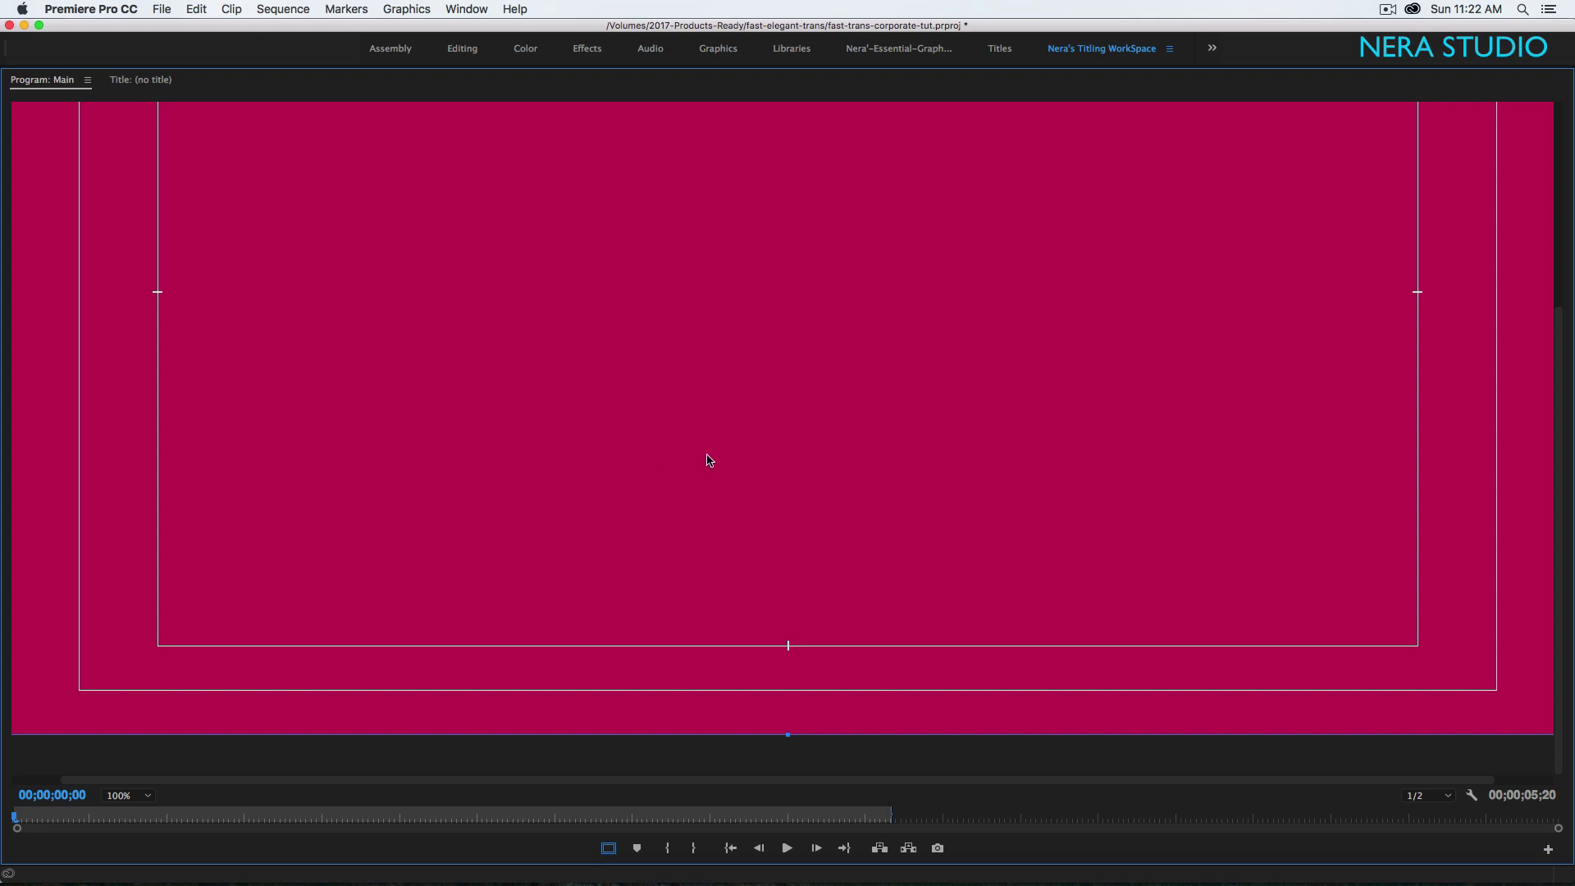
{"action": "mouse_move", "coordinate": [1557, 552]}
{"action": "left_mouse_down"}
{"action": "mouse_move", "coordinate": [1557, 516]}
{"action": "mouse_move", "coordinate": [1557, 552]}
{"action": "left_mouse_up"}
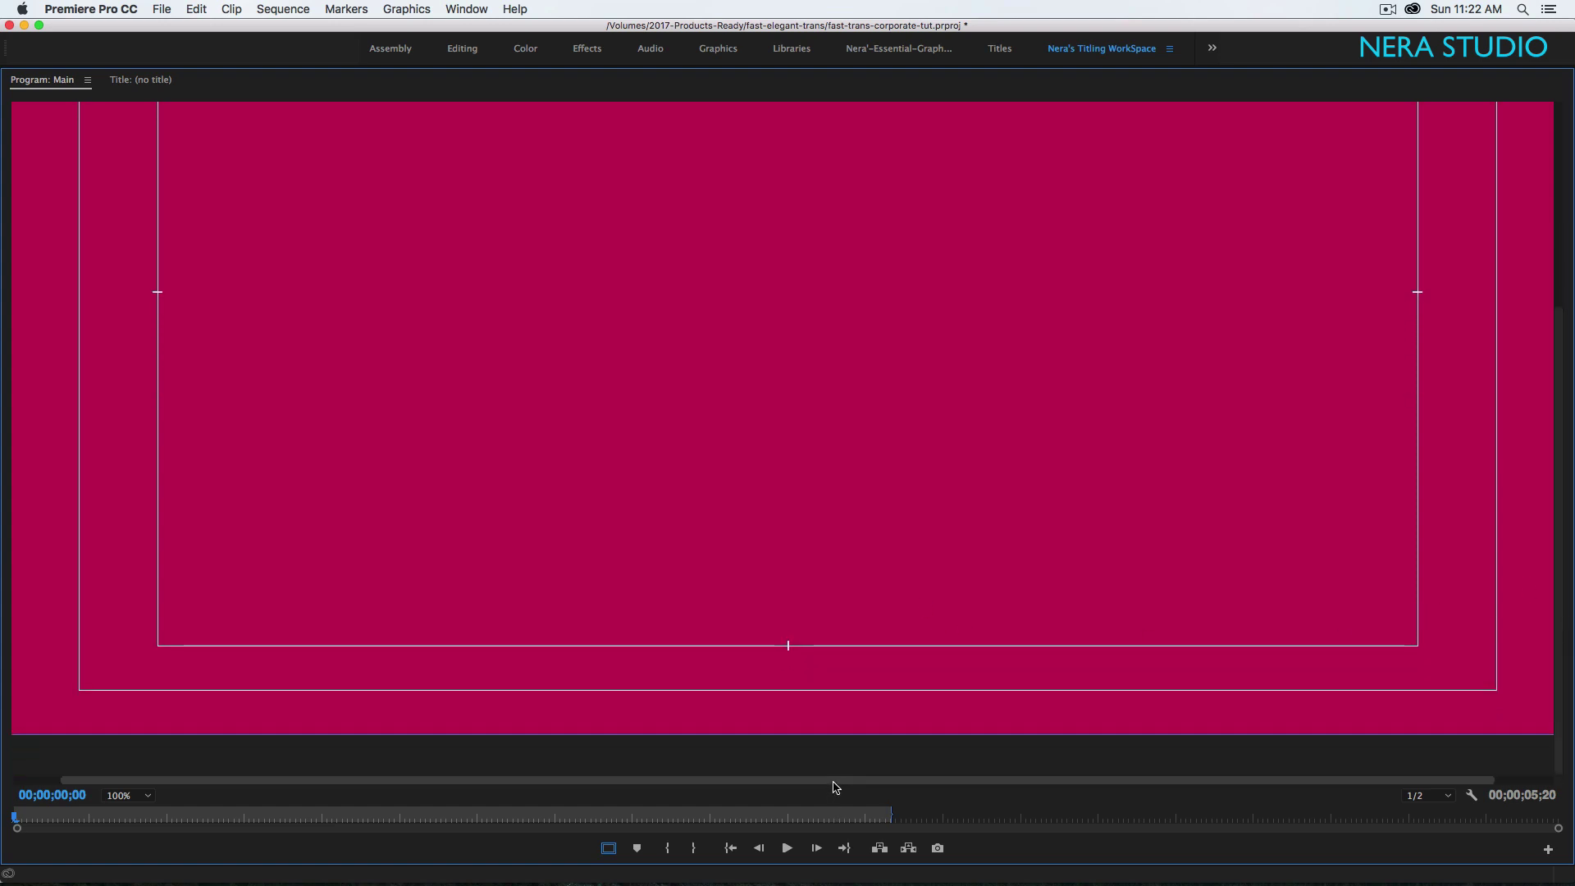
- Slant the rectangle into a parallelogram by moving its bottom-right and top-left corner points inward along the frame edges by similar amounts
{"action": "left_click_drag", "start_coordinate": [833, 779], "coordinate": [949, 780]}
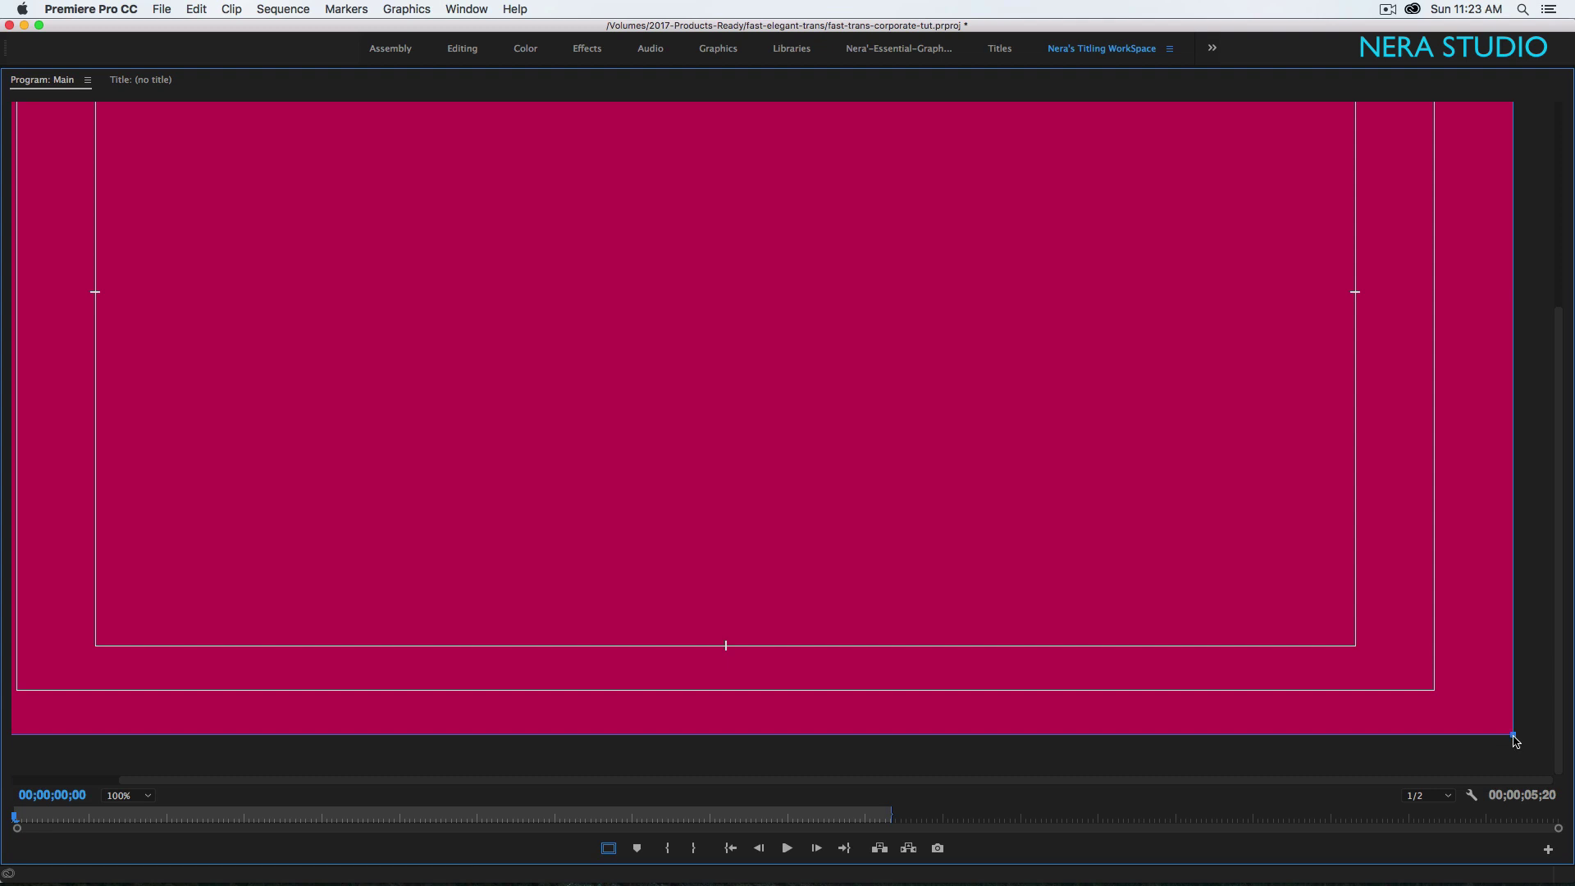
{"action": "left_click_drag", "start_coordinate": [1514, 736], "coordinate": [1199, 743]}
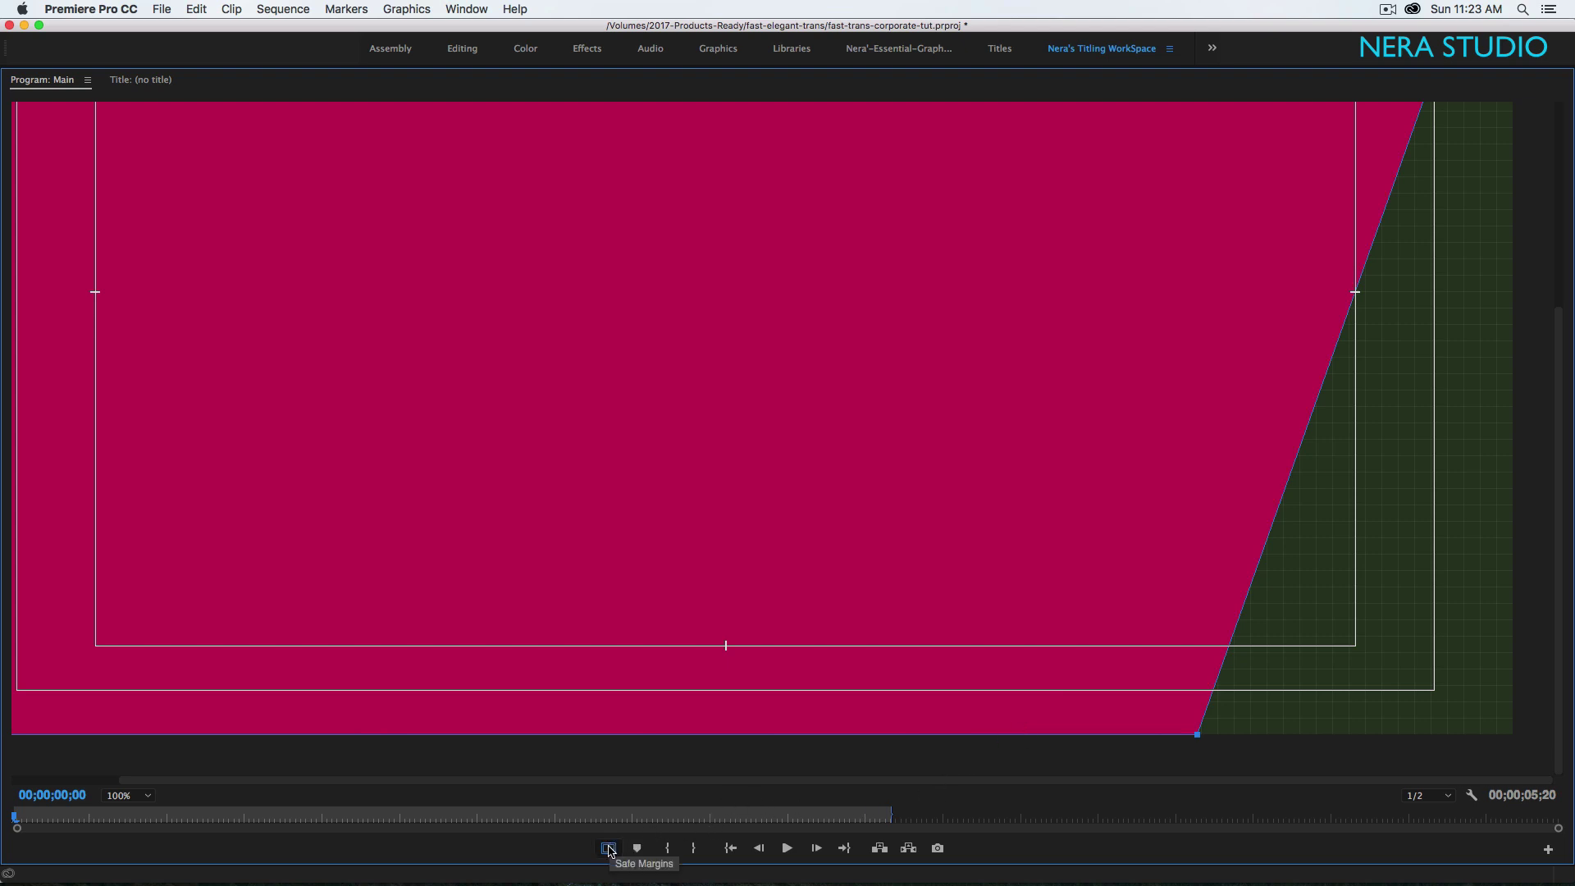
{"action": "left_click_drag", "start_coordinate": [932, 789], "coordinate": [404, 774]}
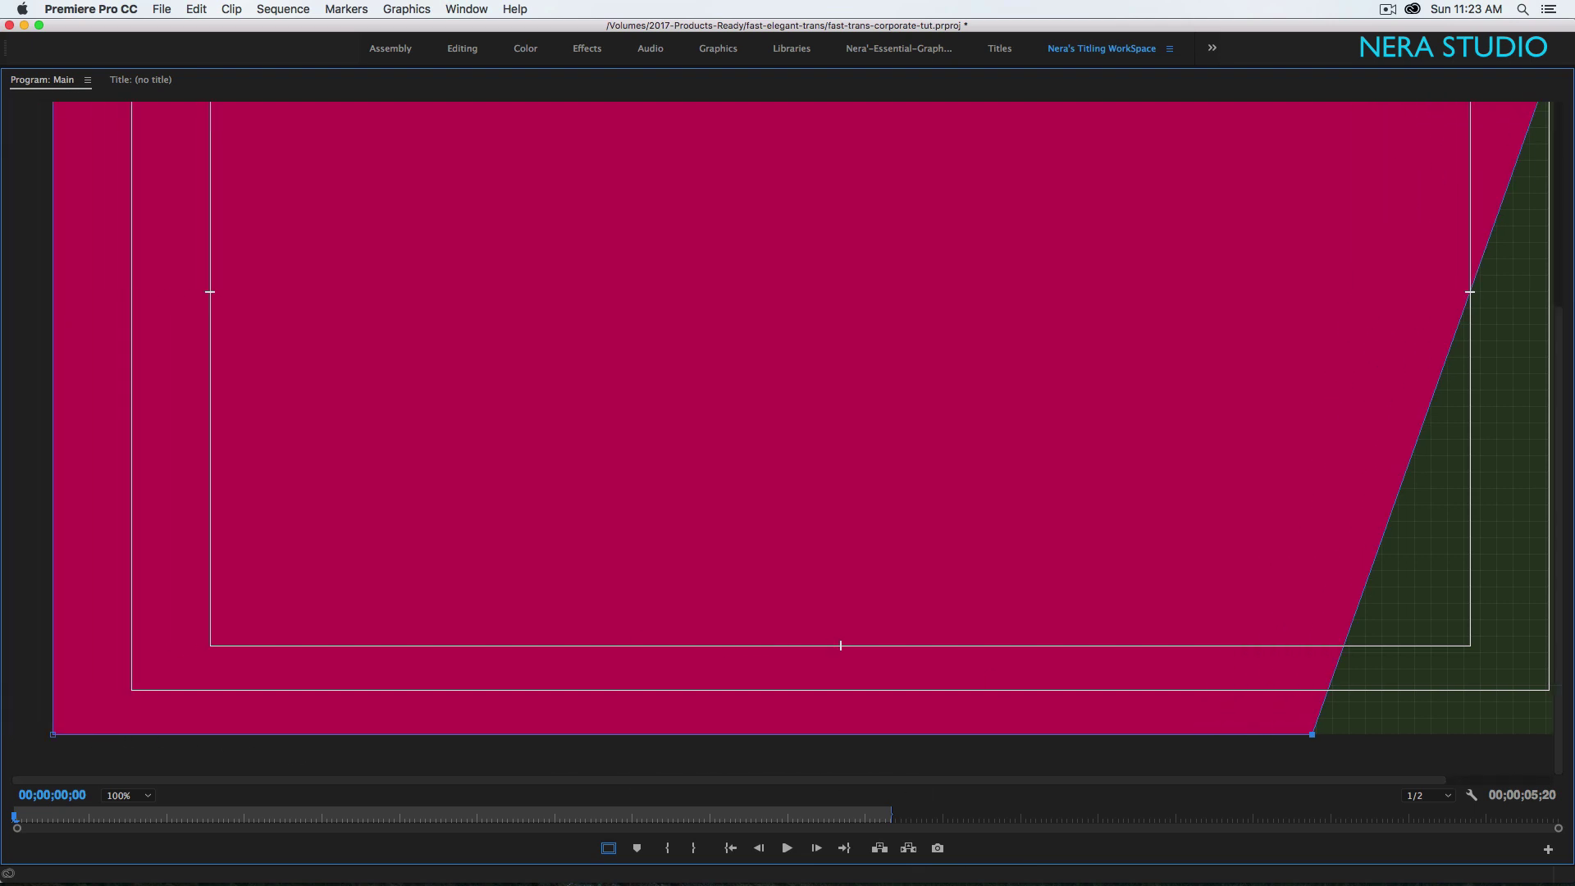
{"action": "scroll", "coordinate": [59, 152], "scroll_direction": "up", "scroll_amount": 5}
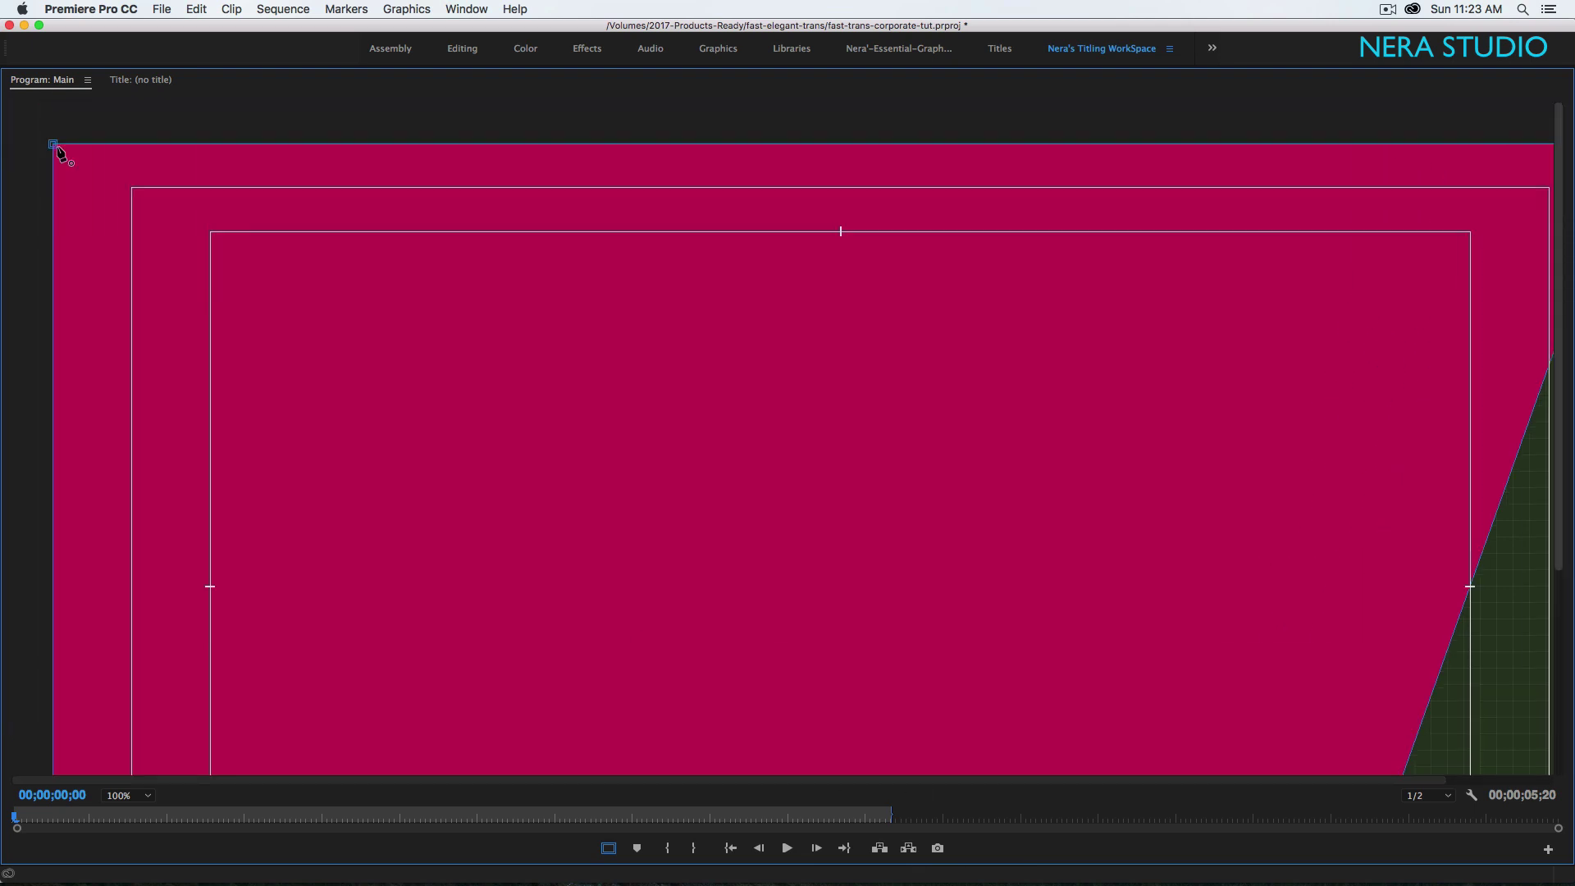
{"action": "left_click_drag", "start_coordinate": [56, 149], "coordinate": [364, 148]}
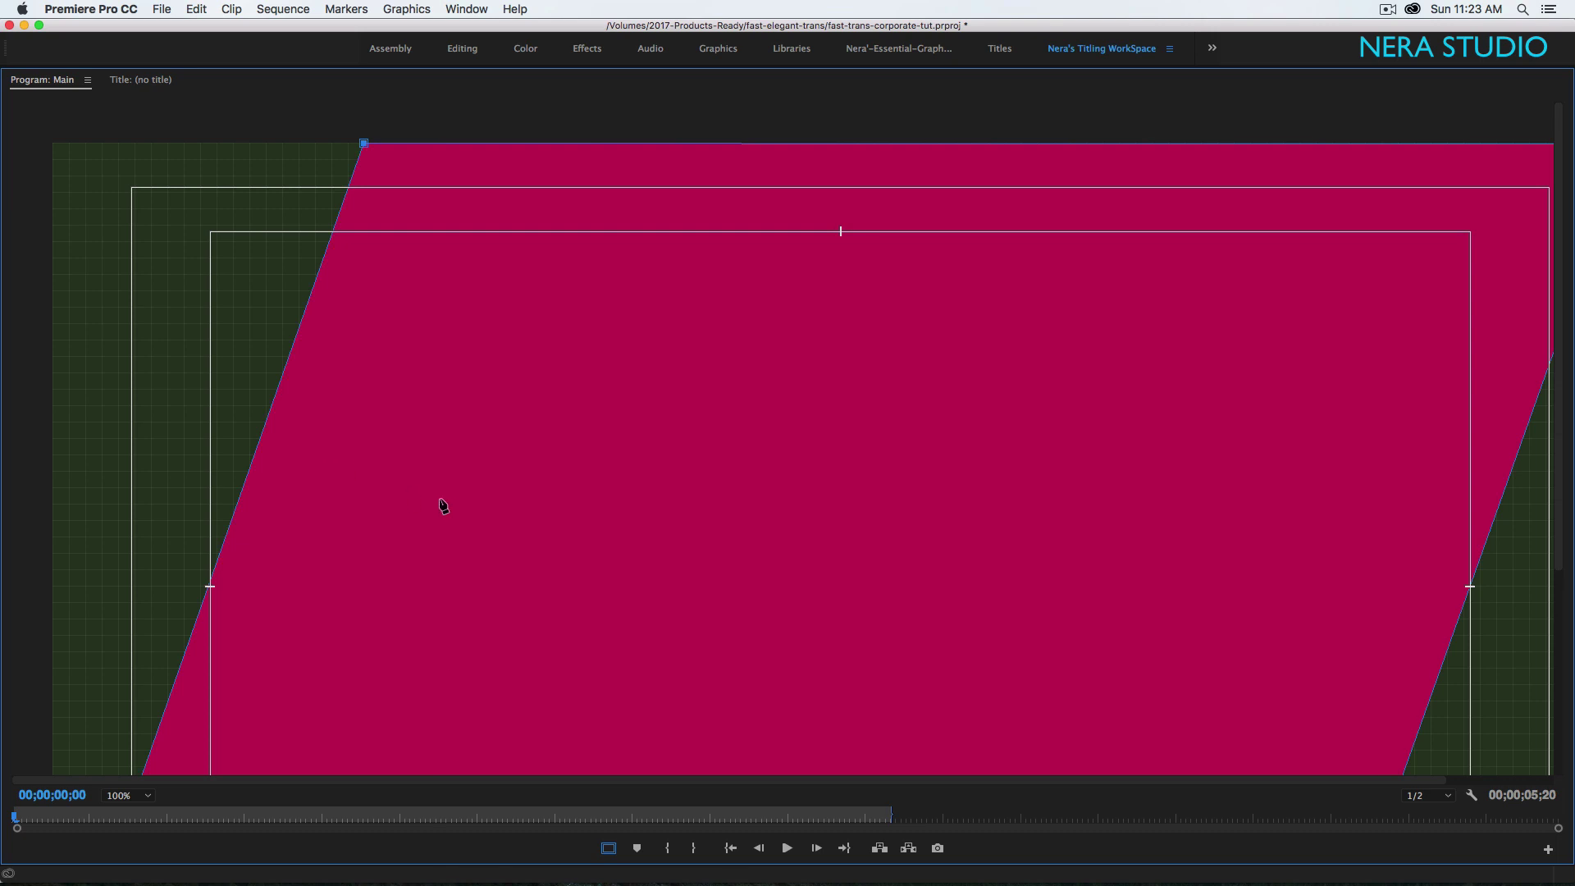
{"action": "key", "text": "grave"}
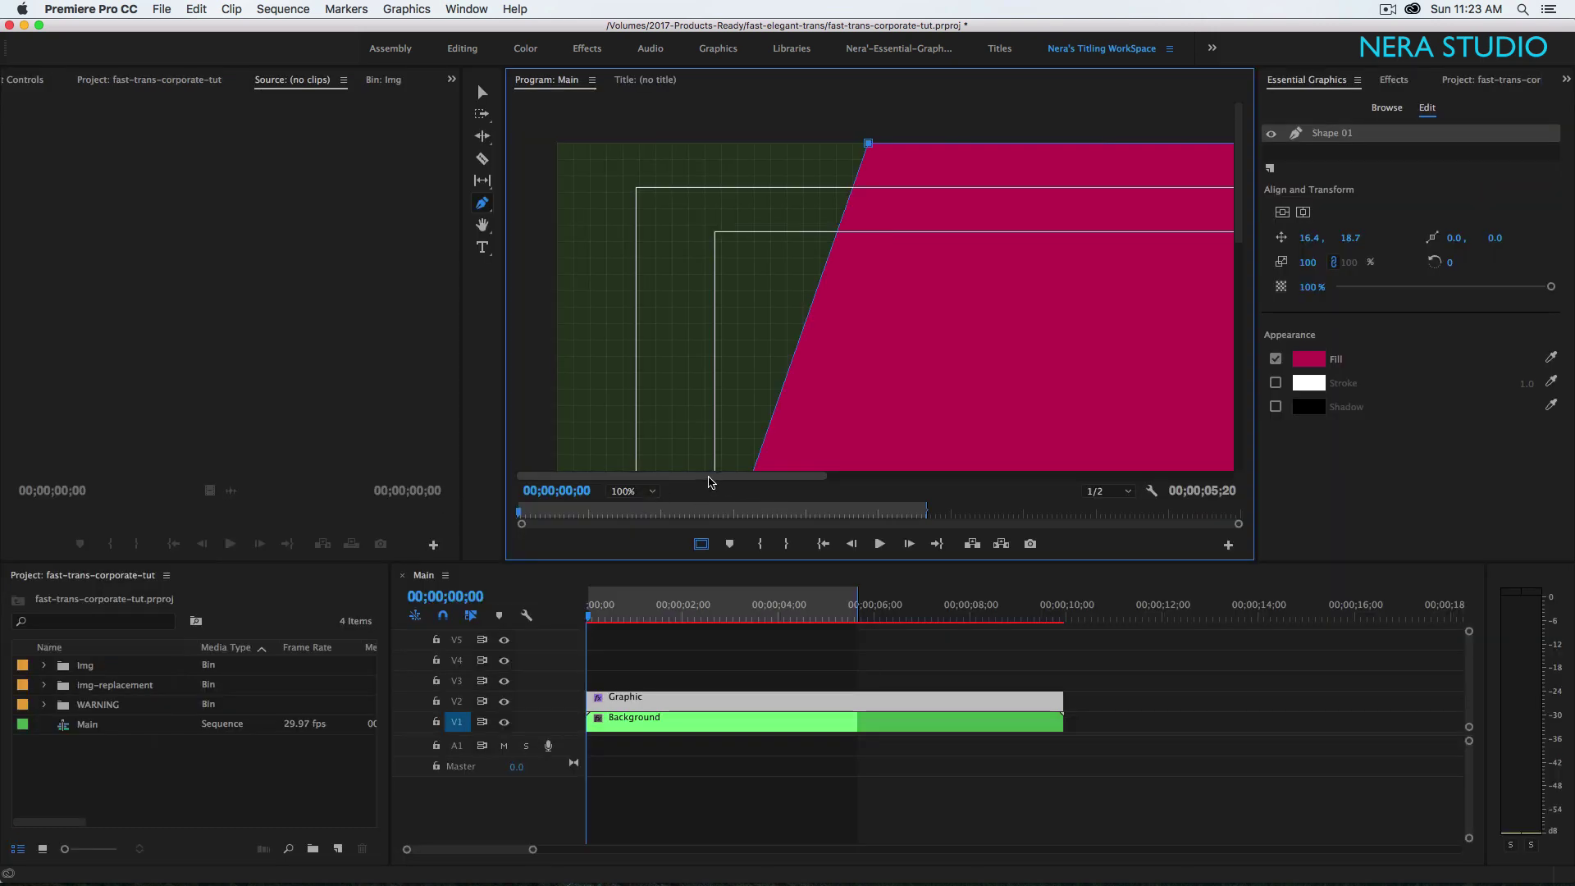
{"action": "left_click", "coordinate": [655, 492]}
{"action": "left_click", "coordinate": [636, 515]}
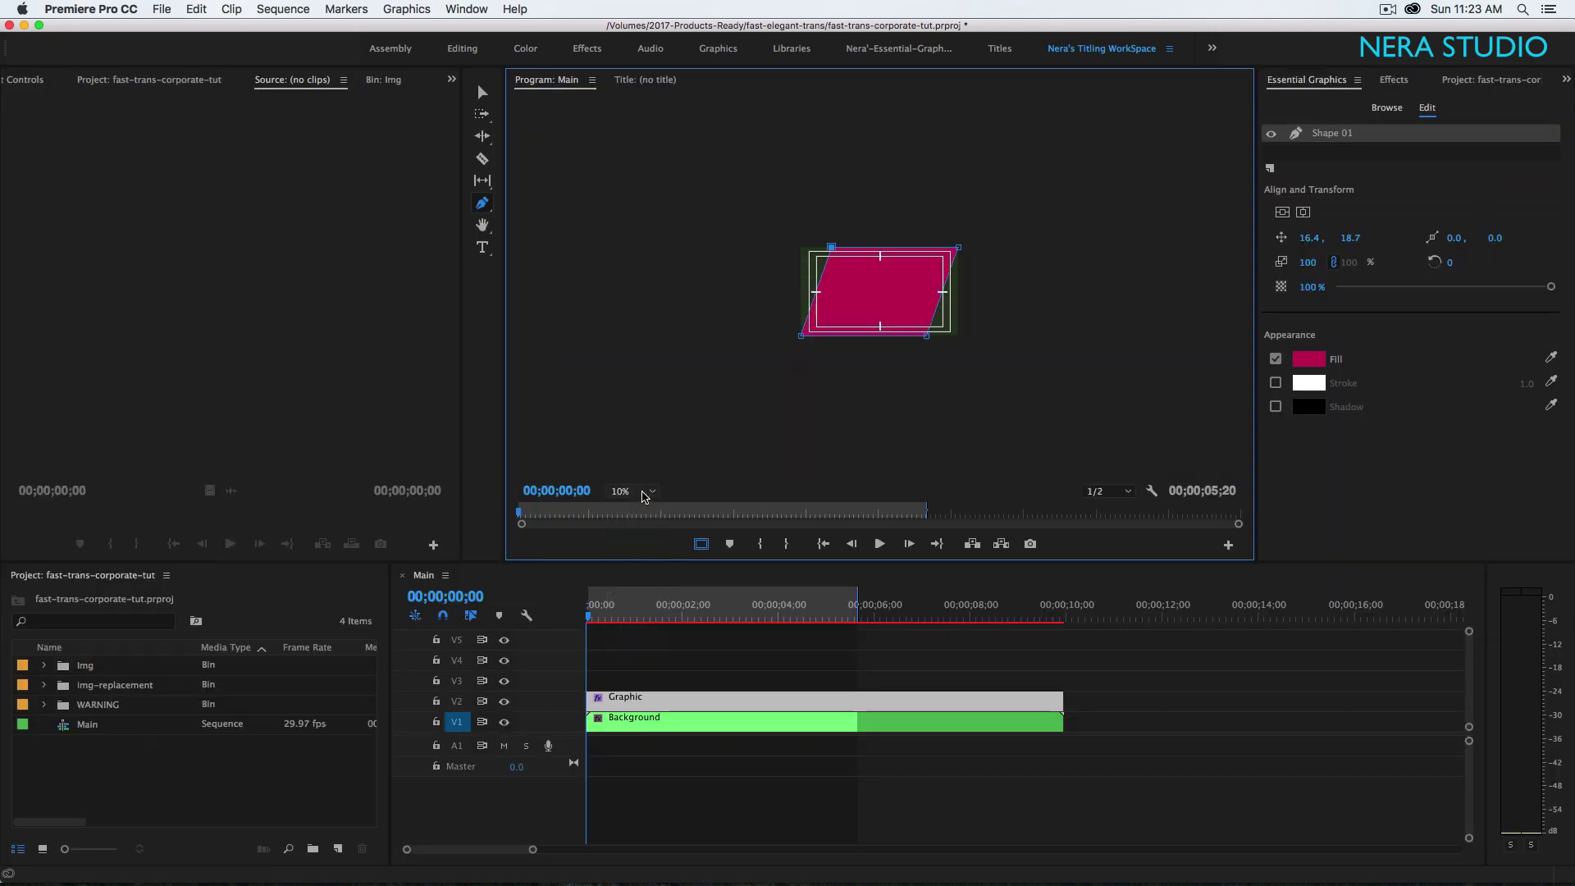
{"action": "left_click", "coordinate": [648, 490]}
{"action": "left_click", "coordinate": [636, 504]}
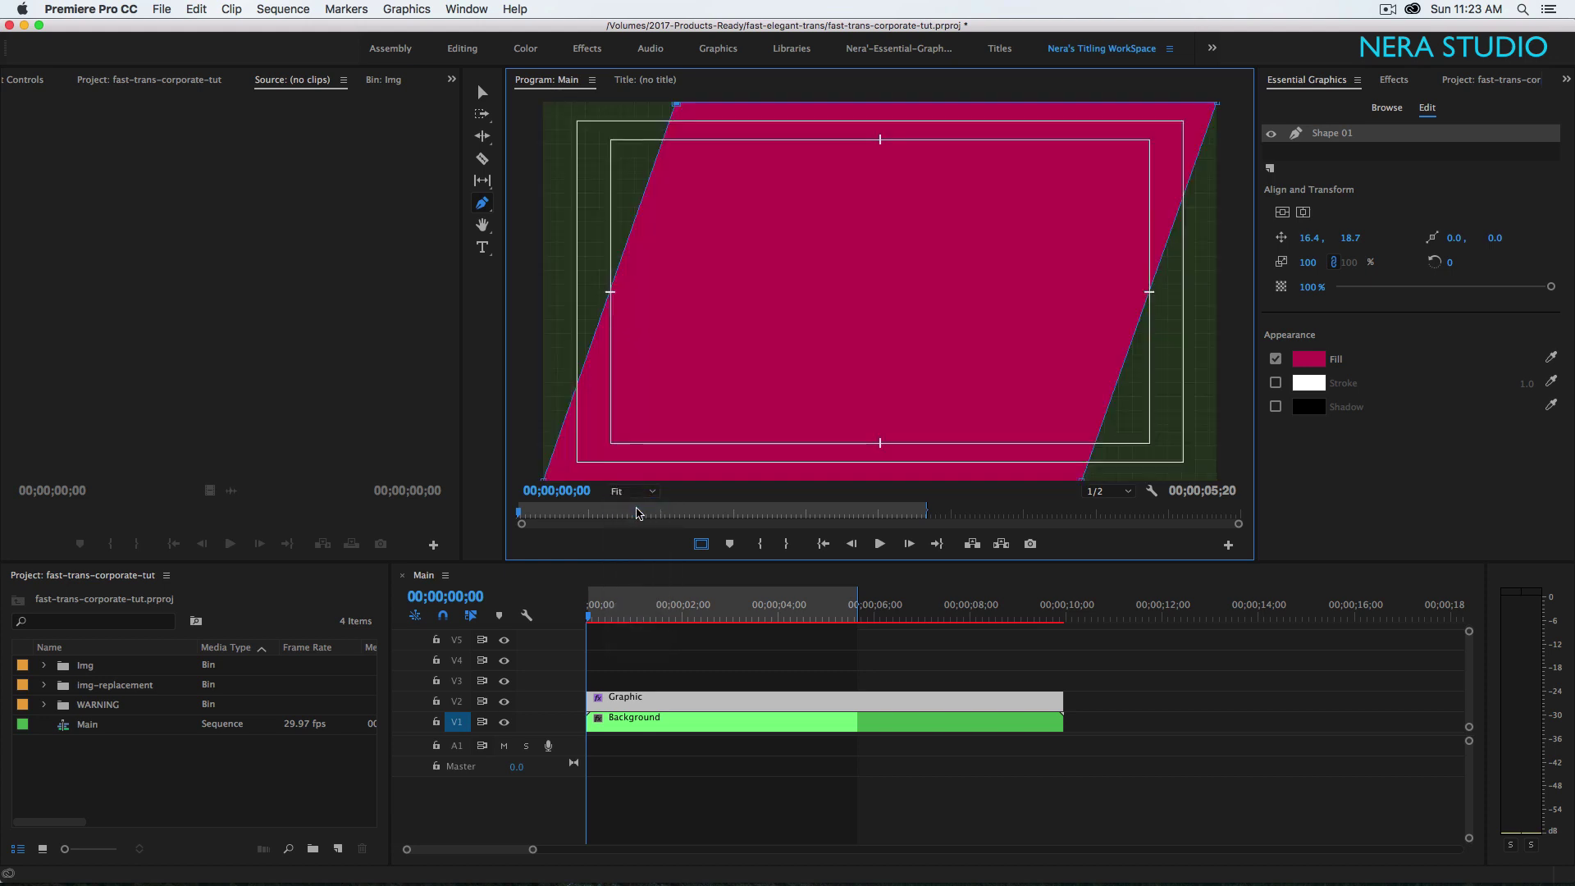
{"action": "left_click", "coordinate": [482, 92]}
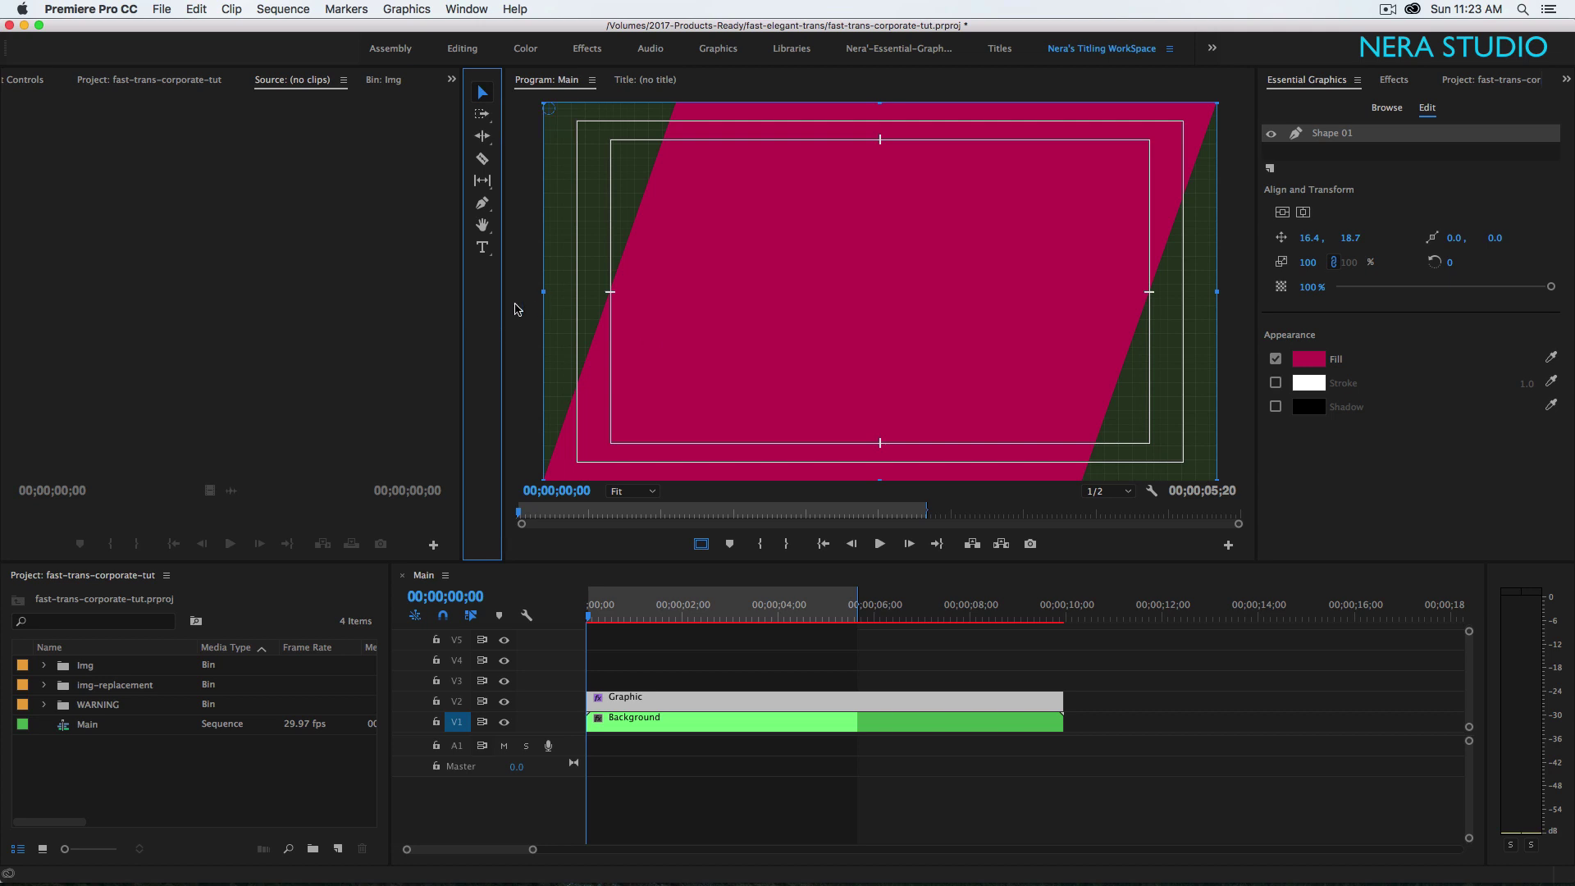
- Rename the Shape 01 layer as "B bottom"
{"action": "left_click", "coordinate": [1326, 141]}
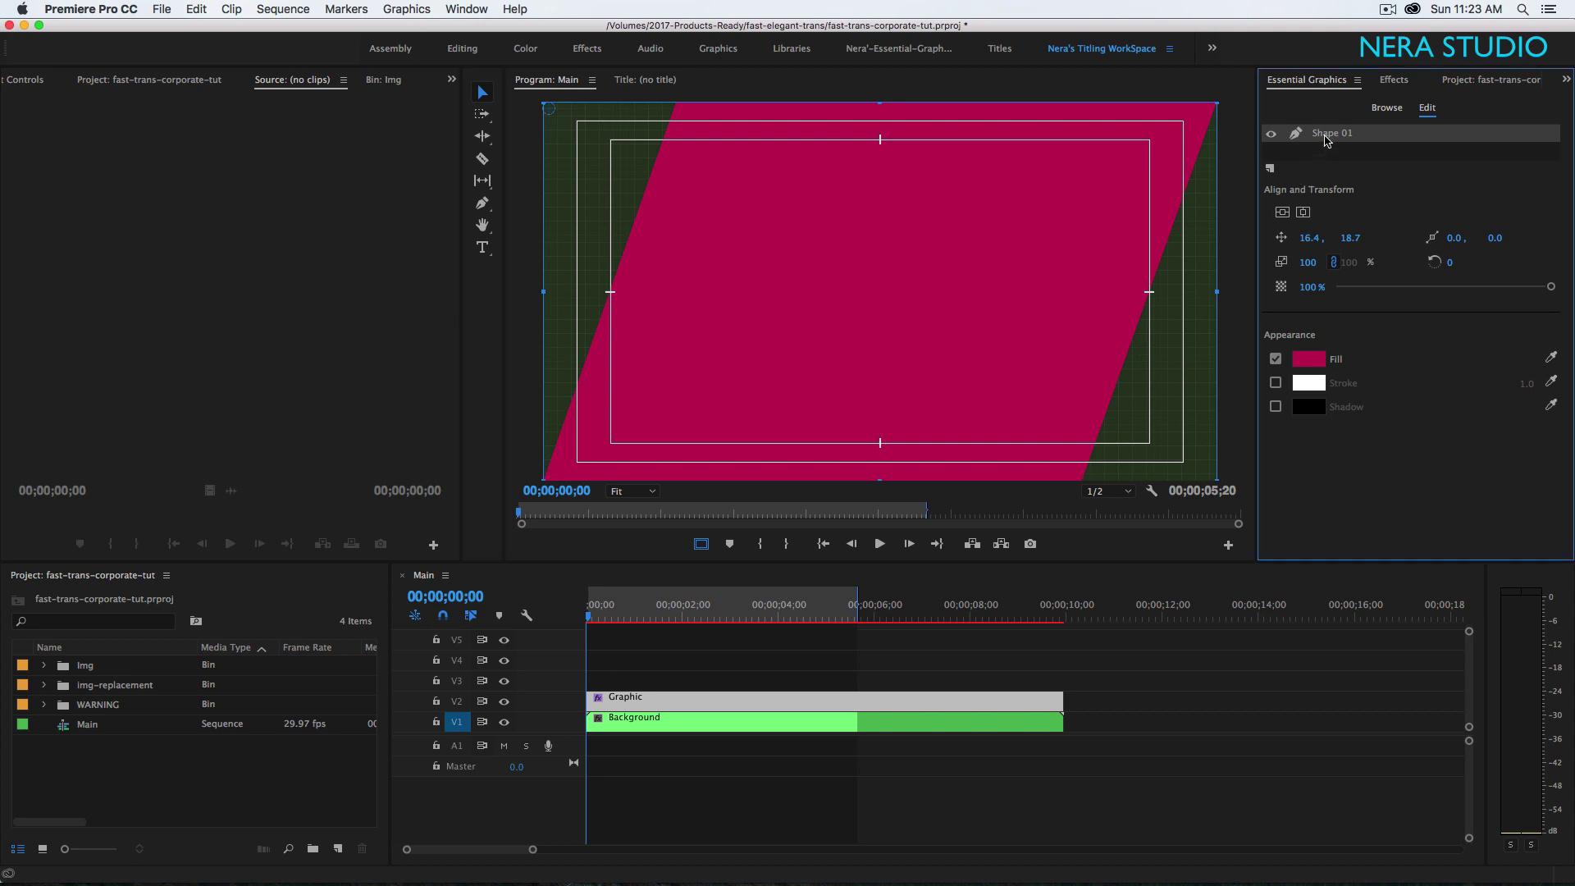
{"action": "right_click", "coordinate": [1329, 134]}
{"action": "left_click", "coordinate": [1366, 148]}
{"action": "type", "text": "B bottom"}
{"action": "key", "text": "Return"}
- Move the B bottom shape out of the frame by setting its horizontal position to -1908.6, and enable Position keyframing at the start
{"action": "left_click", "coordinate": [8, 80]}
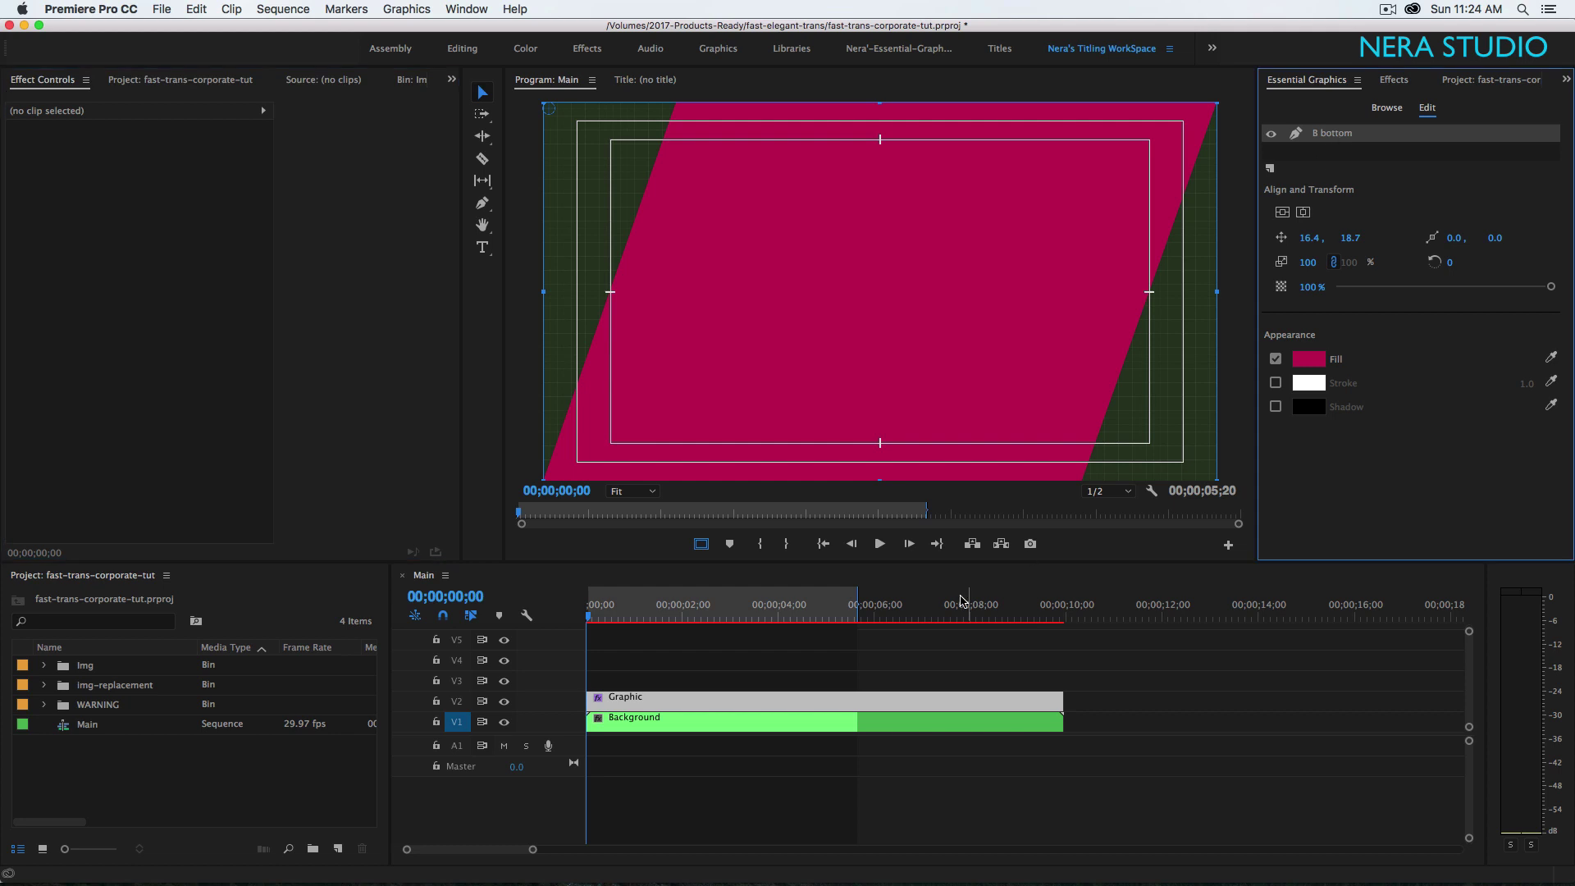
{"action": "left_click", "coordinate": [760, 697]}
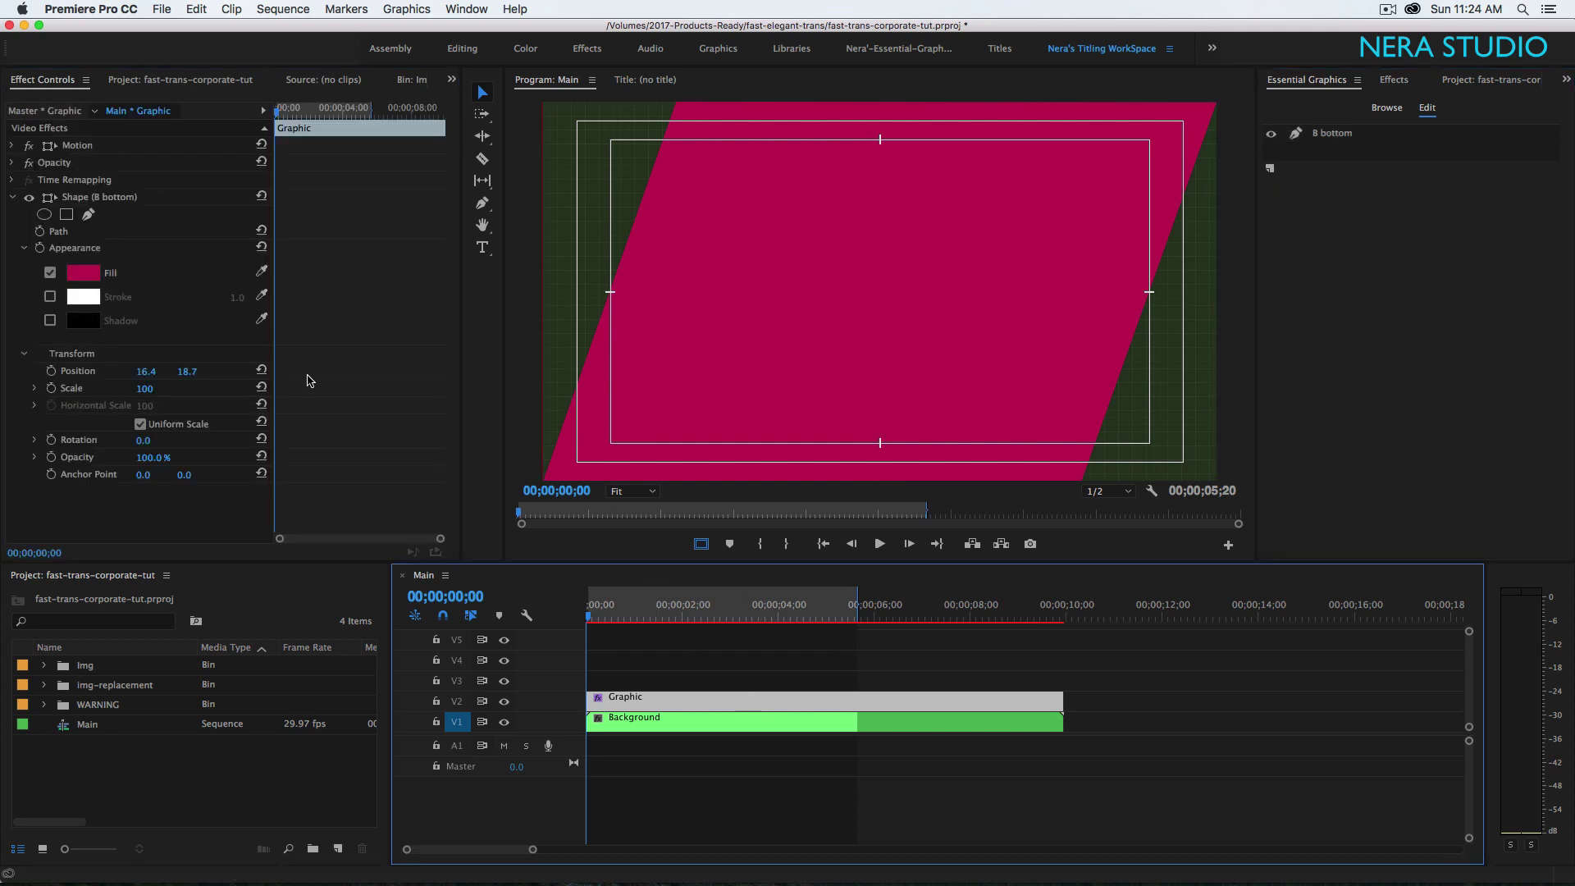
{"action": "left_click", "coordinate": [24, 249]}
{"action": "left_click", "coordinate": [143, 283]}
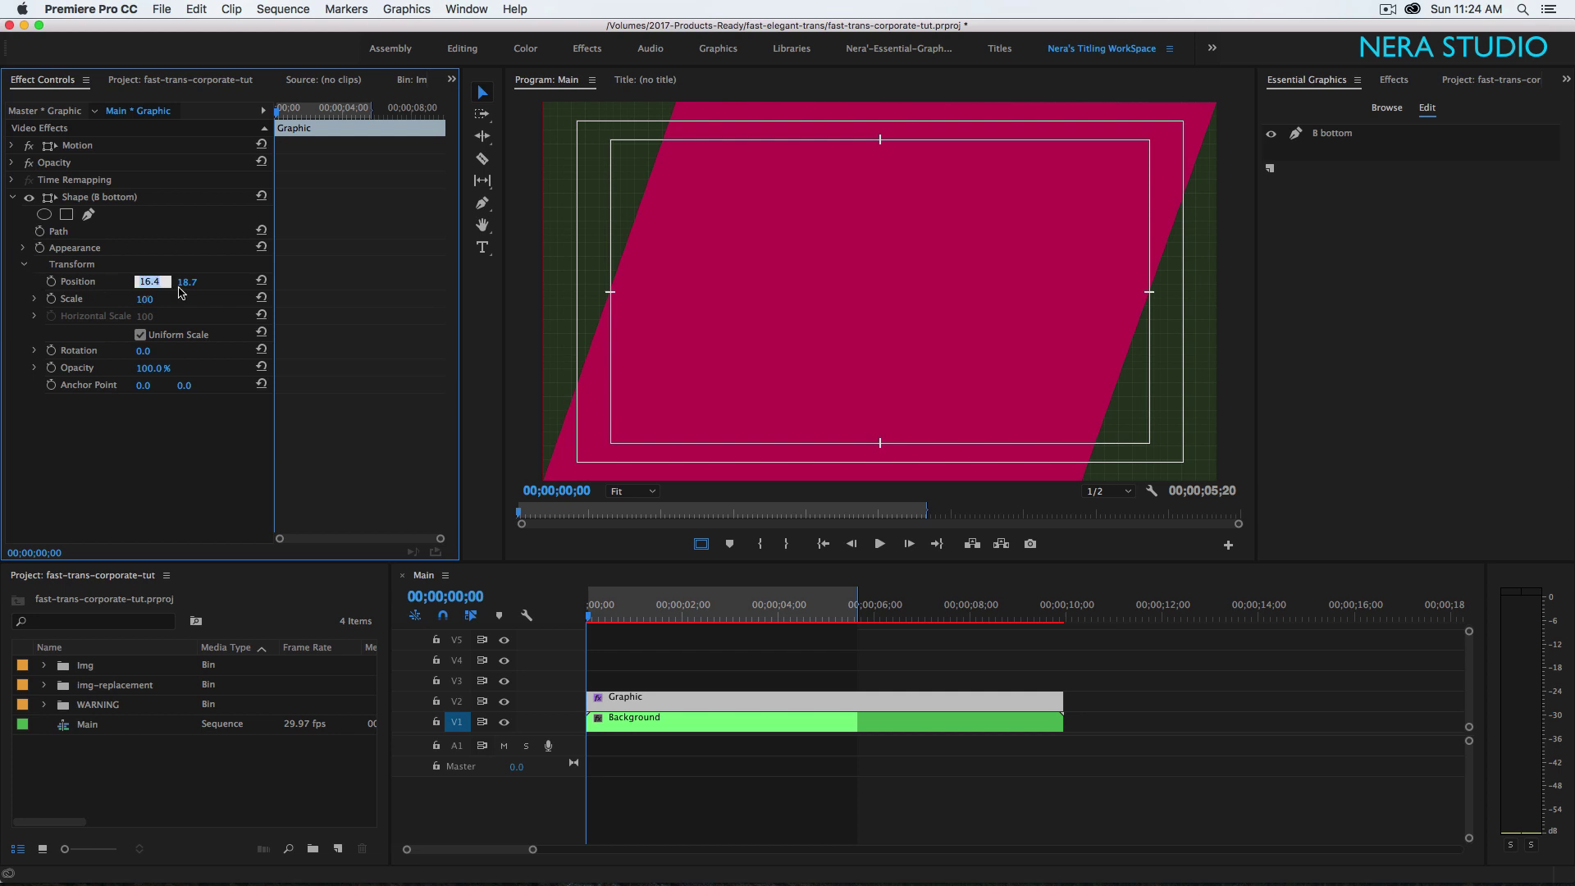
{"action": "left_click", "coordinate": [76, 283]}
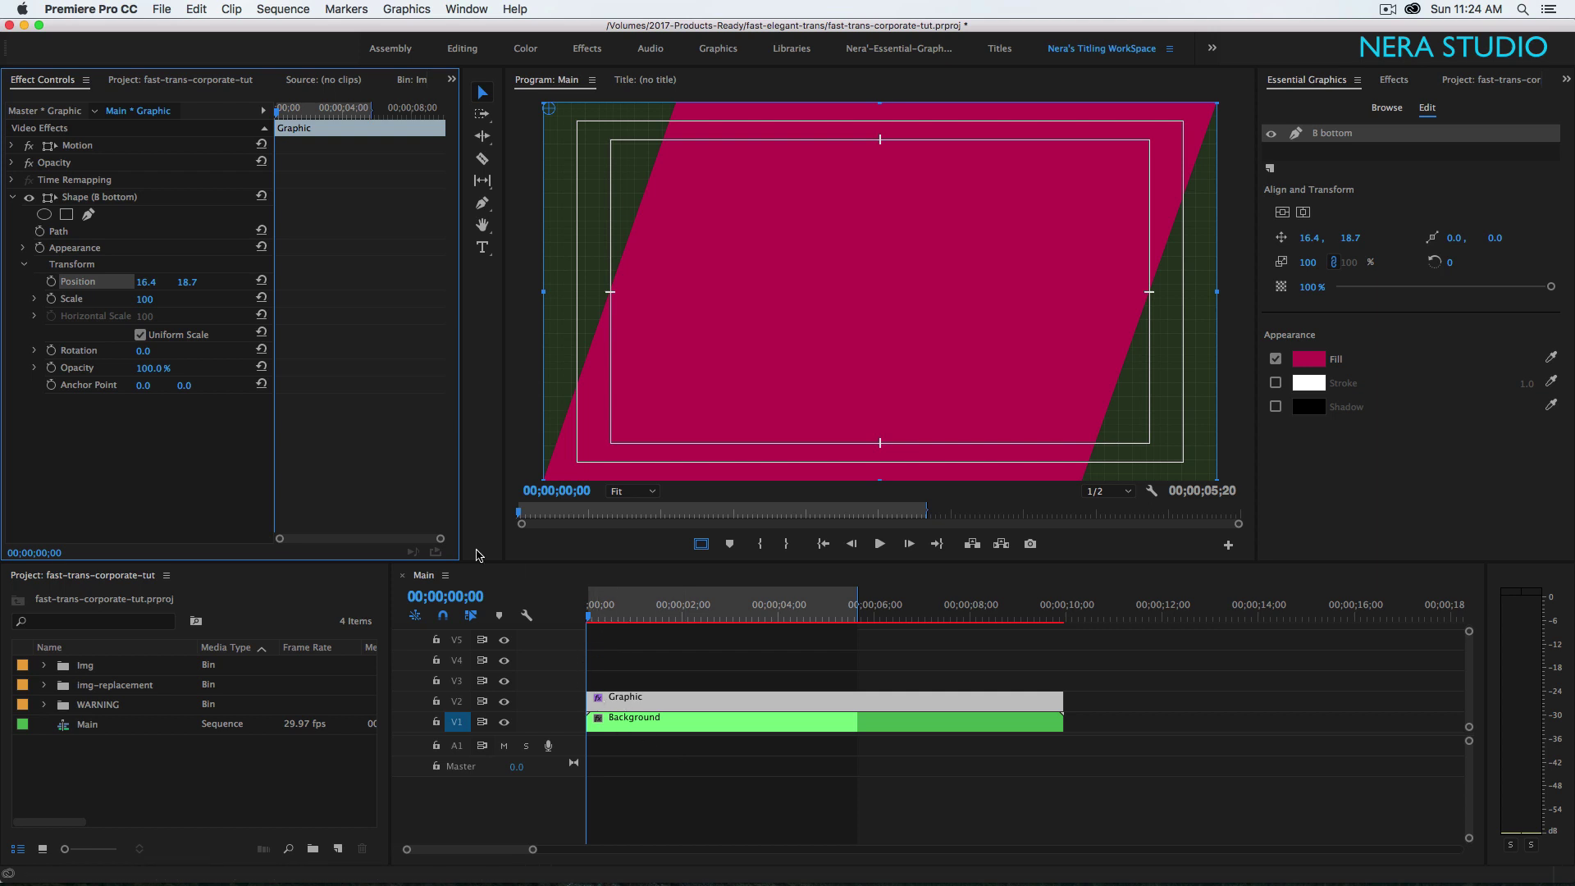
{"action": "left_click_drag", "start_coordinate": [148, 288], "coordinate": [35, 314]}
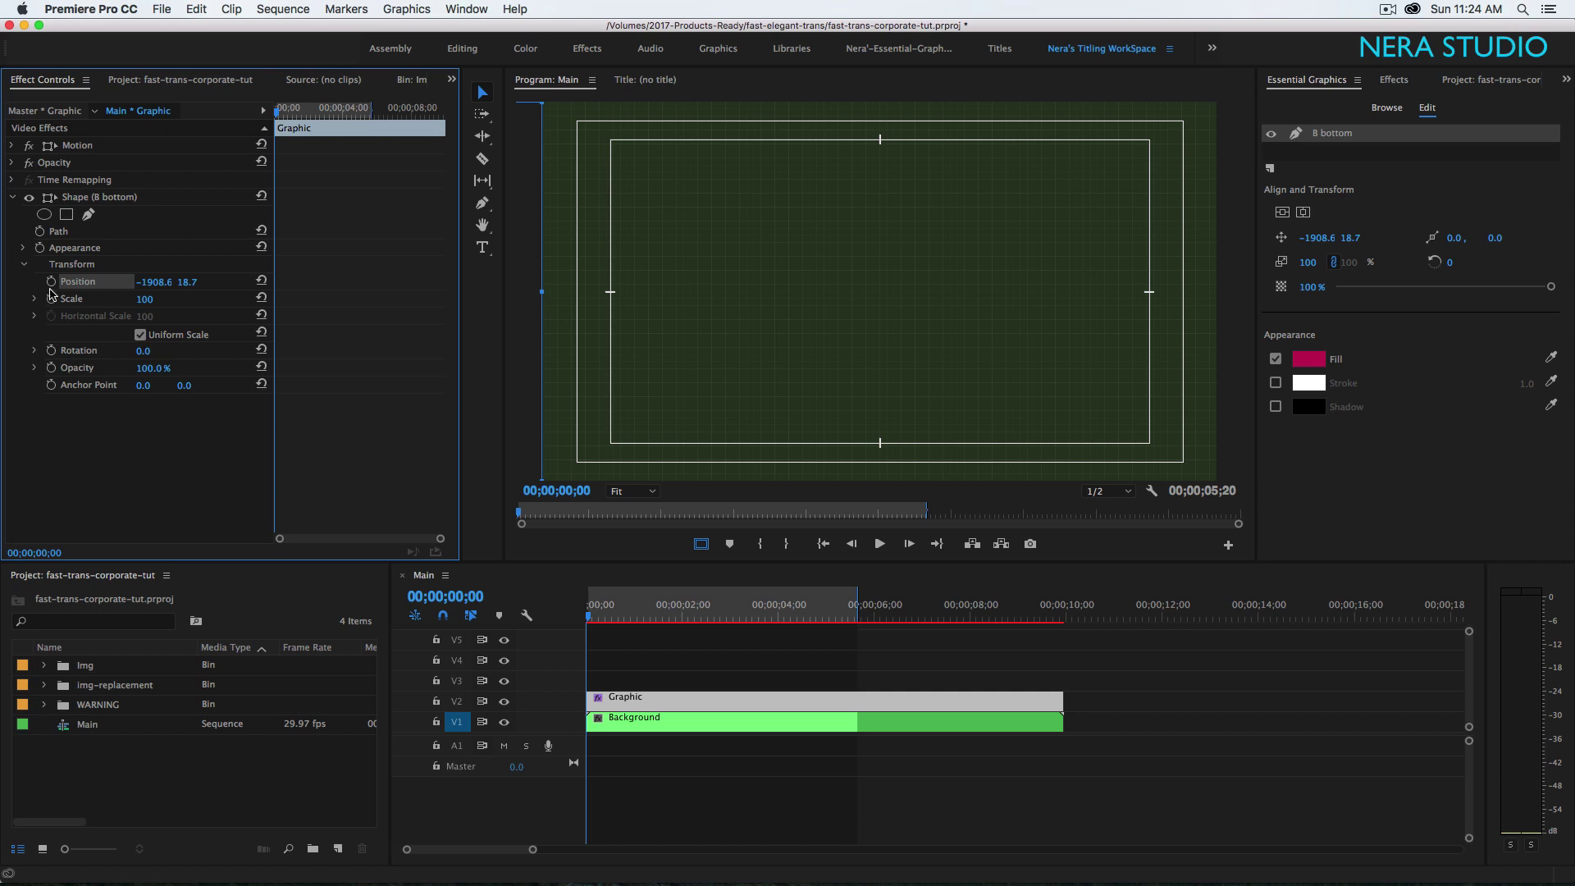
- Bring the B bottom shape into the frame by setting its horizontal position to 16.4 at 00;00;01;00
{"action": "left_click", "coordinate": [443, 597]}
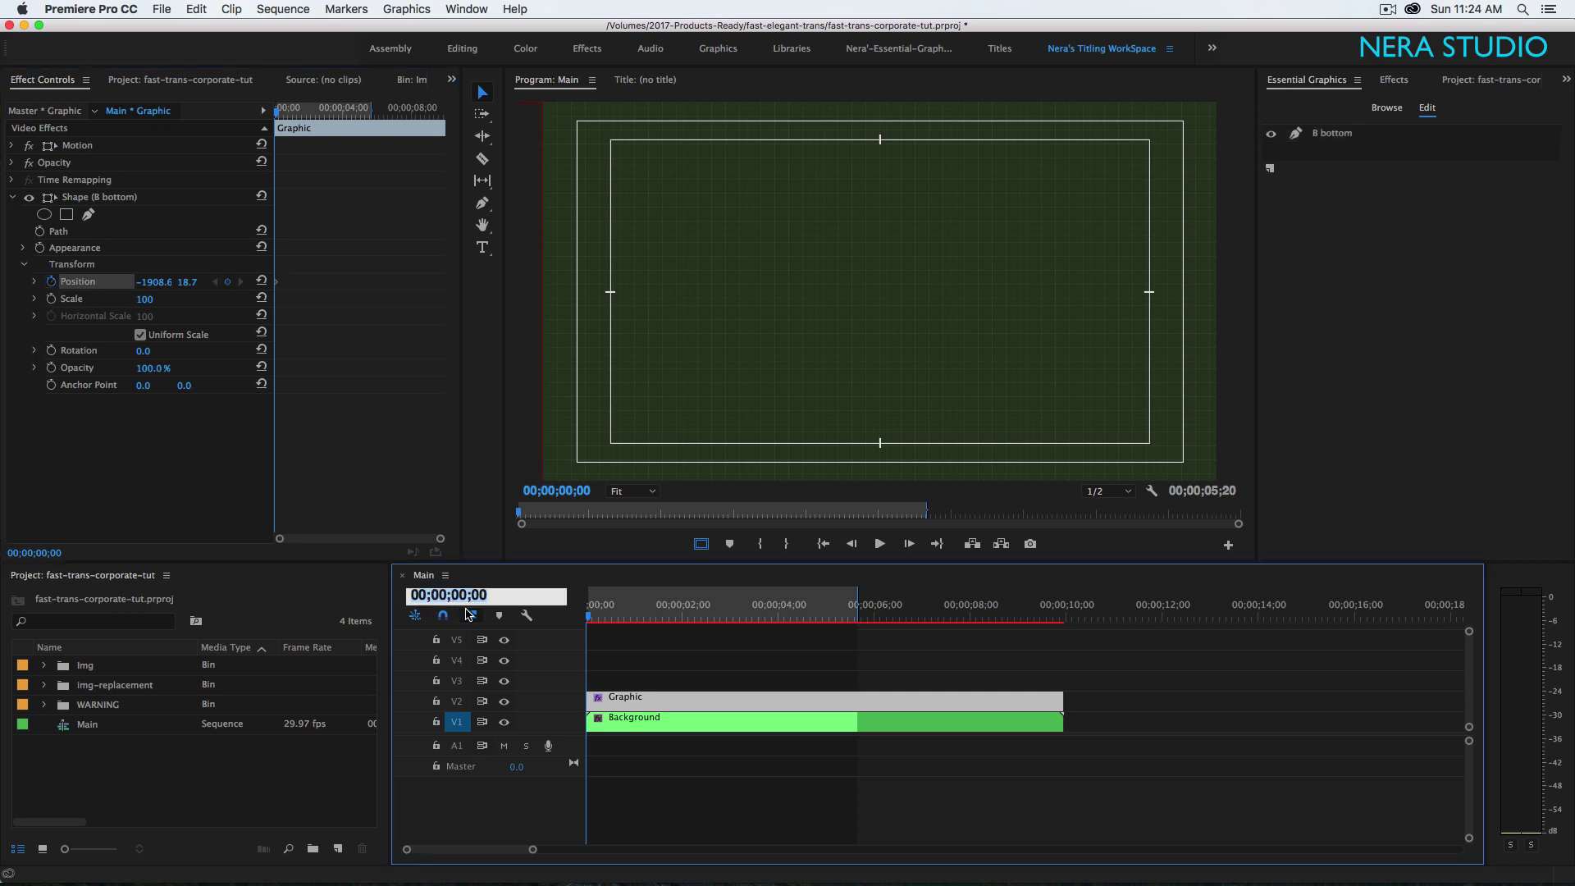
{"action": "type", "text": "100"}
{"action": "key", "text": "Return"}
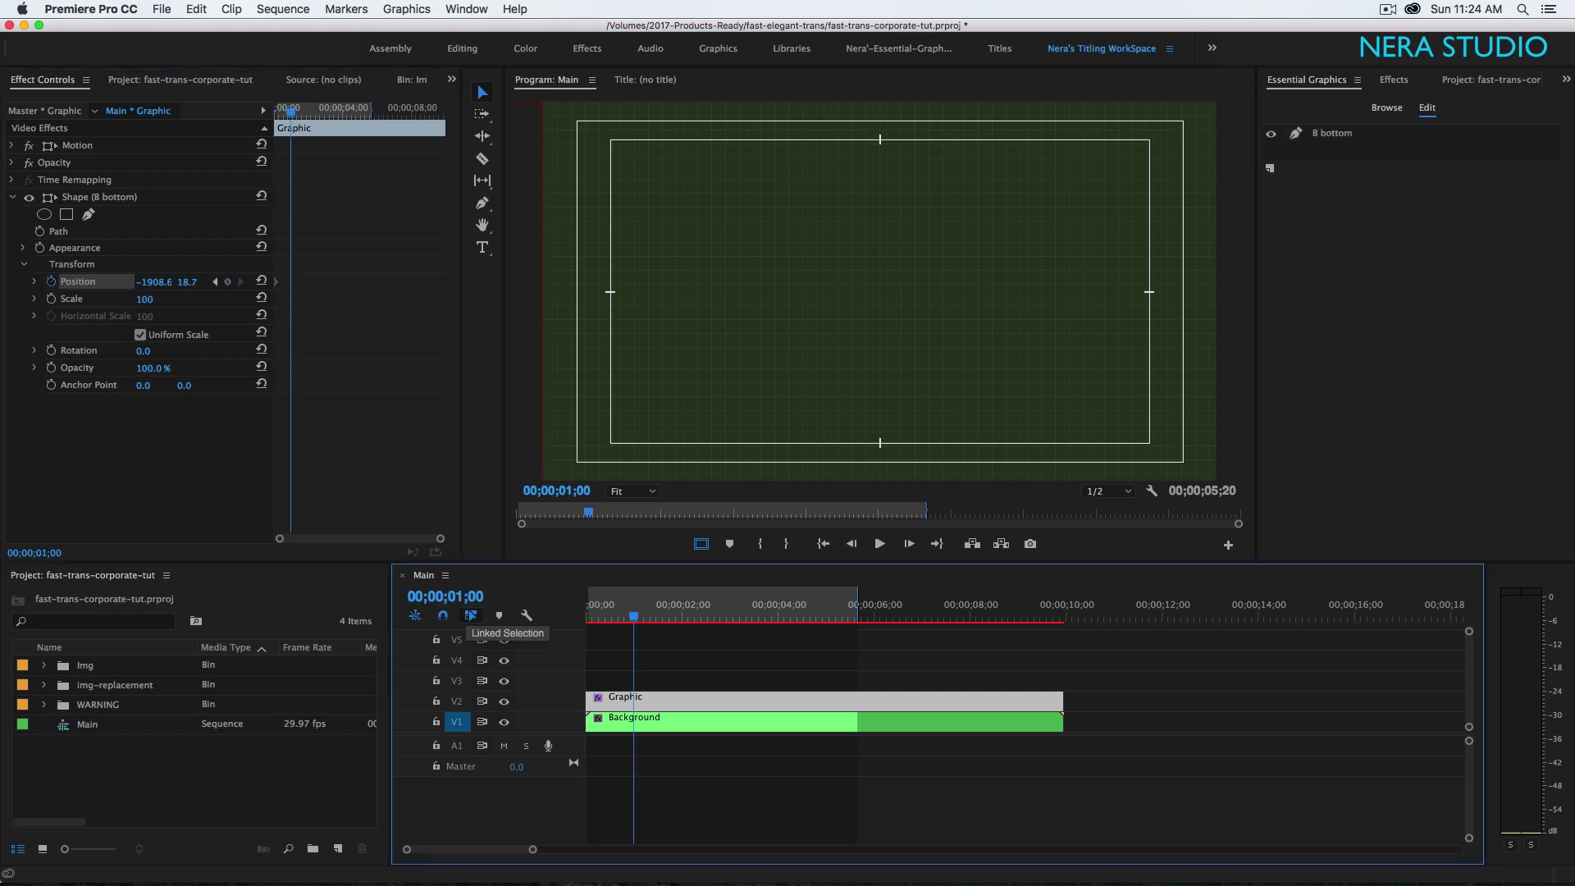
{"action": "left_click", "coordinate": [154, 281]}
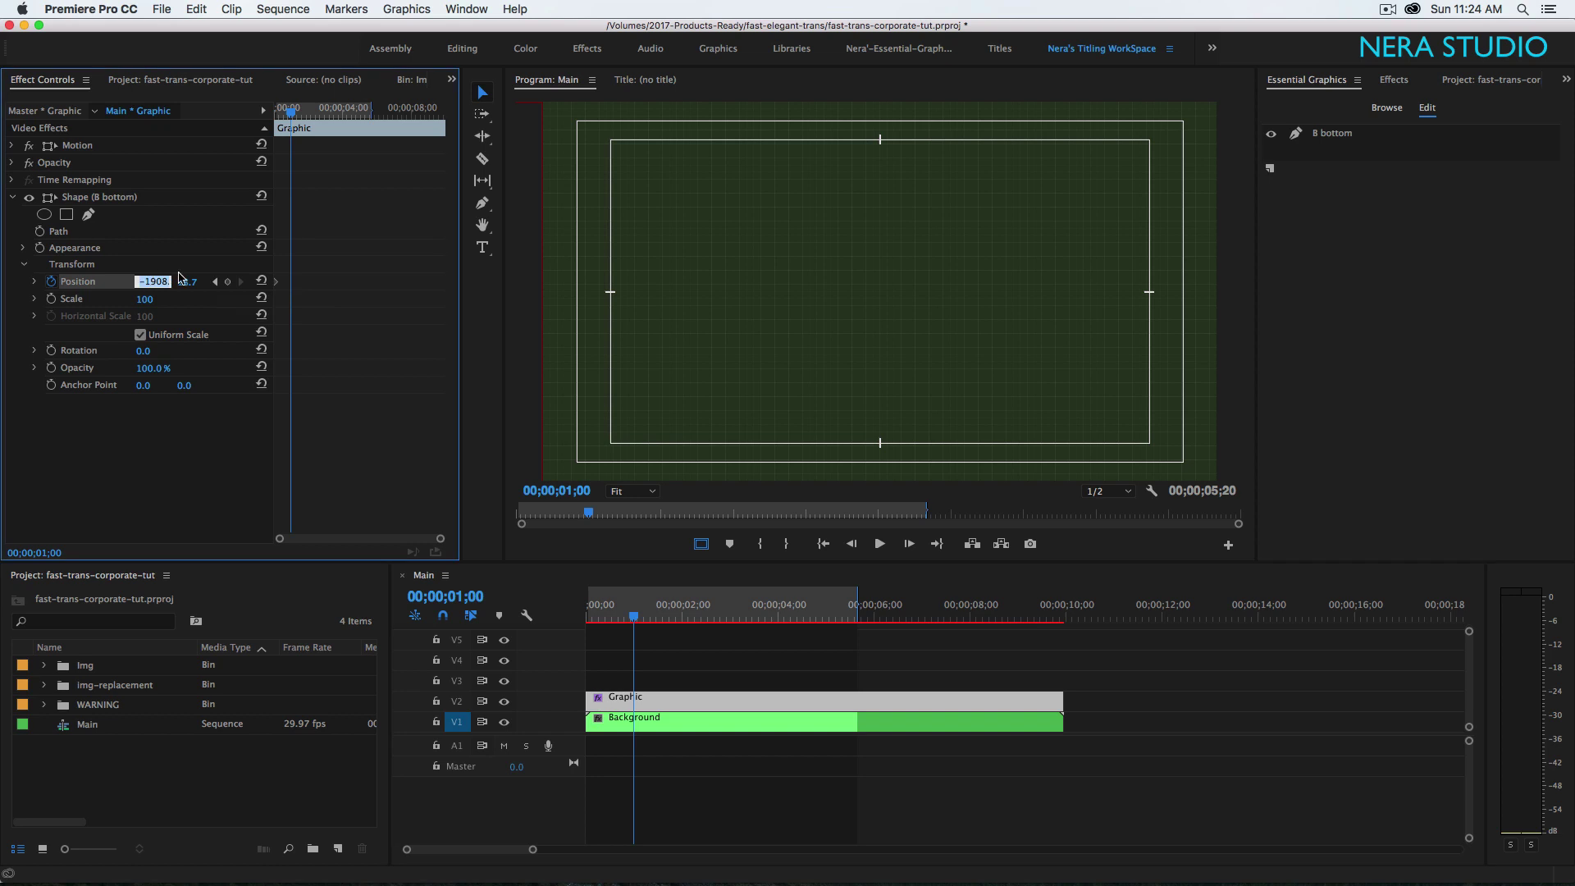
{"action": "type", "text": "16.4"}
{"action": "key", "text": "Return"}
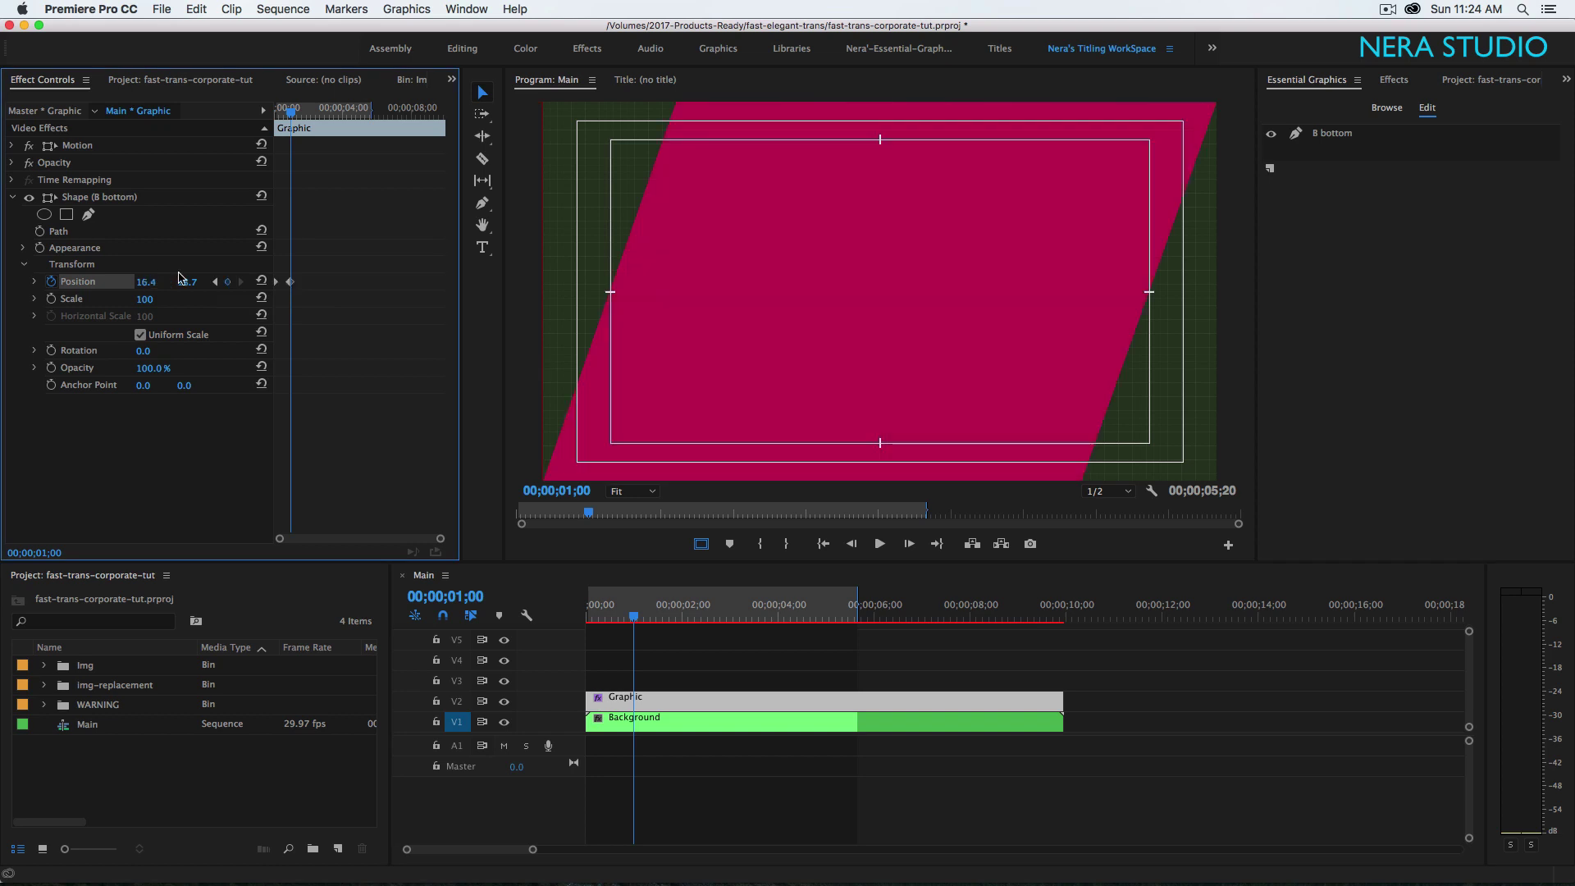
- Shape the velocity curve between B bottom's two Position keyframes so the shape enters fast and eases to a stop, and preview the motion
{"action": "left_click_drag", "start_coordinate": [632, 617], "coordinate": [607, 622]}
{"action": "left_click", "coordinate": [381, 341]}
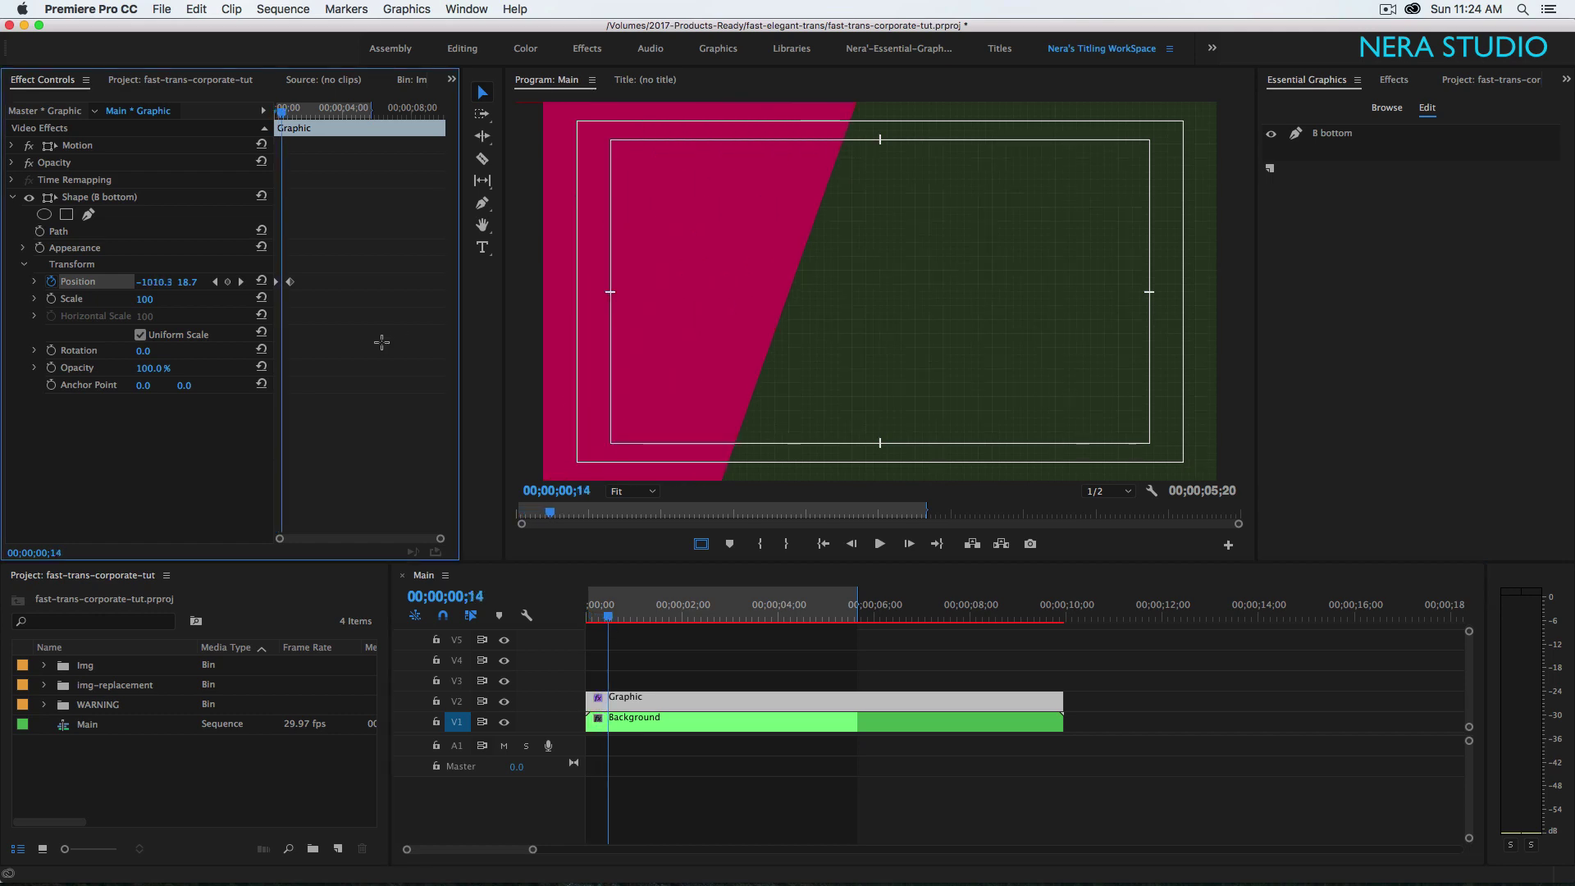
{"action": "key", "text": "grave"}
{"action": "mouse_move", "coordinate": [505, 306]}
{"action": "left_mouse_down"}
{"action": "mouse_move", "coordinate": [395, 273]}
{"action": "mouse_move", "coordinate": [494, 287]}
{"action": "left_mouse_up"}
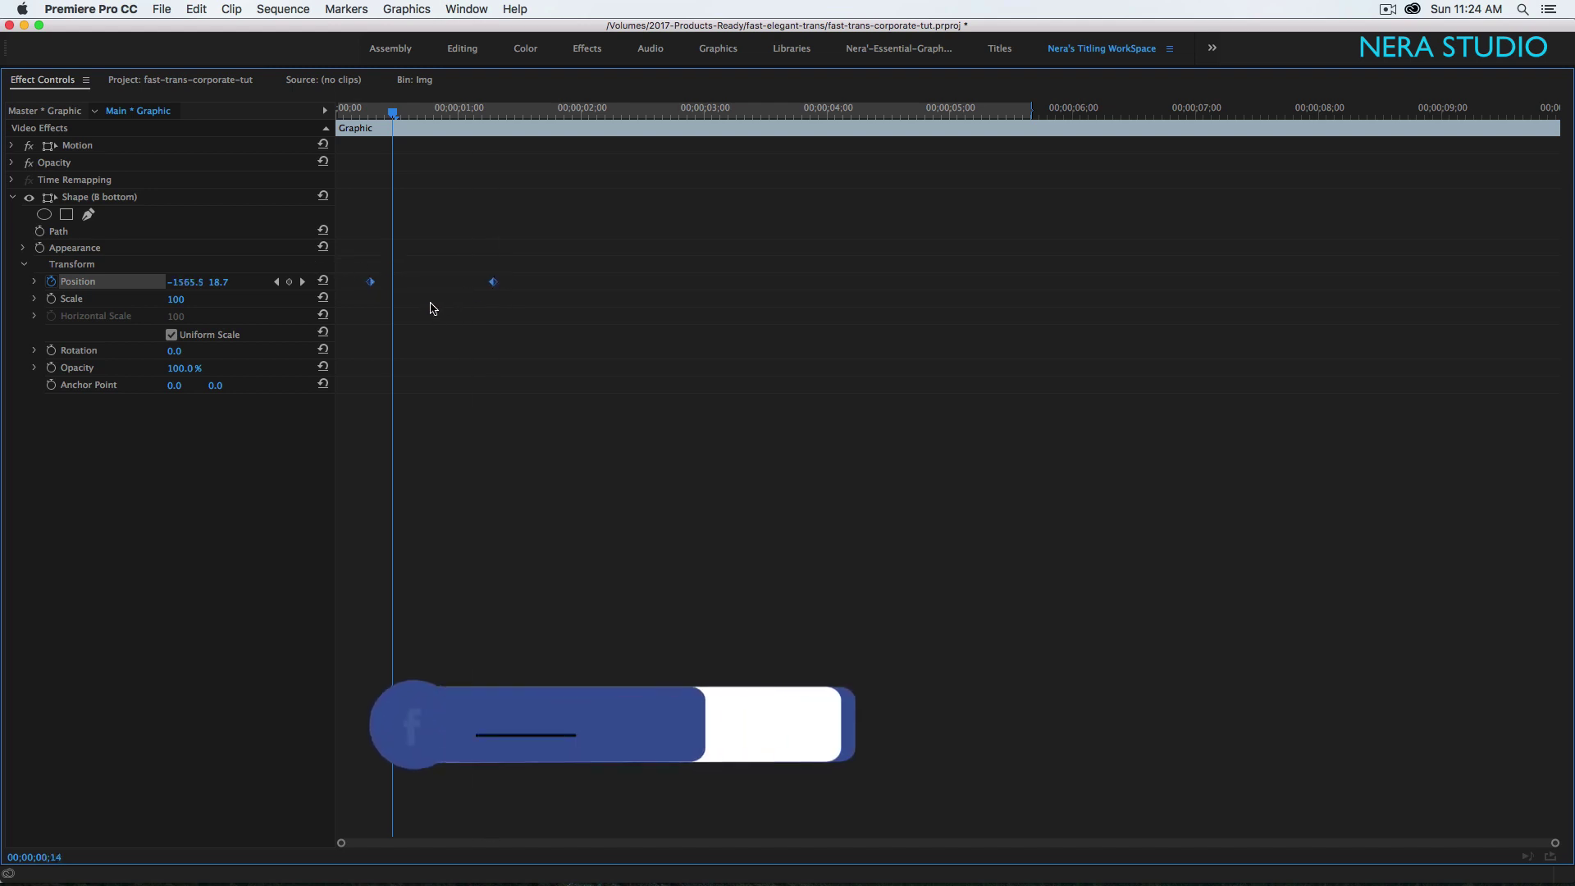
{"action": "left_click", "coordinate": [34, 282]}
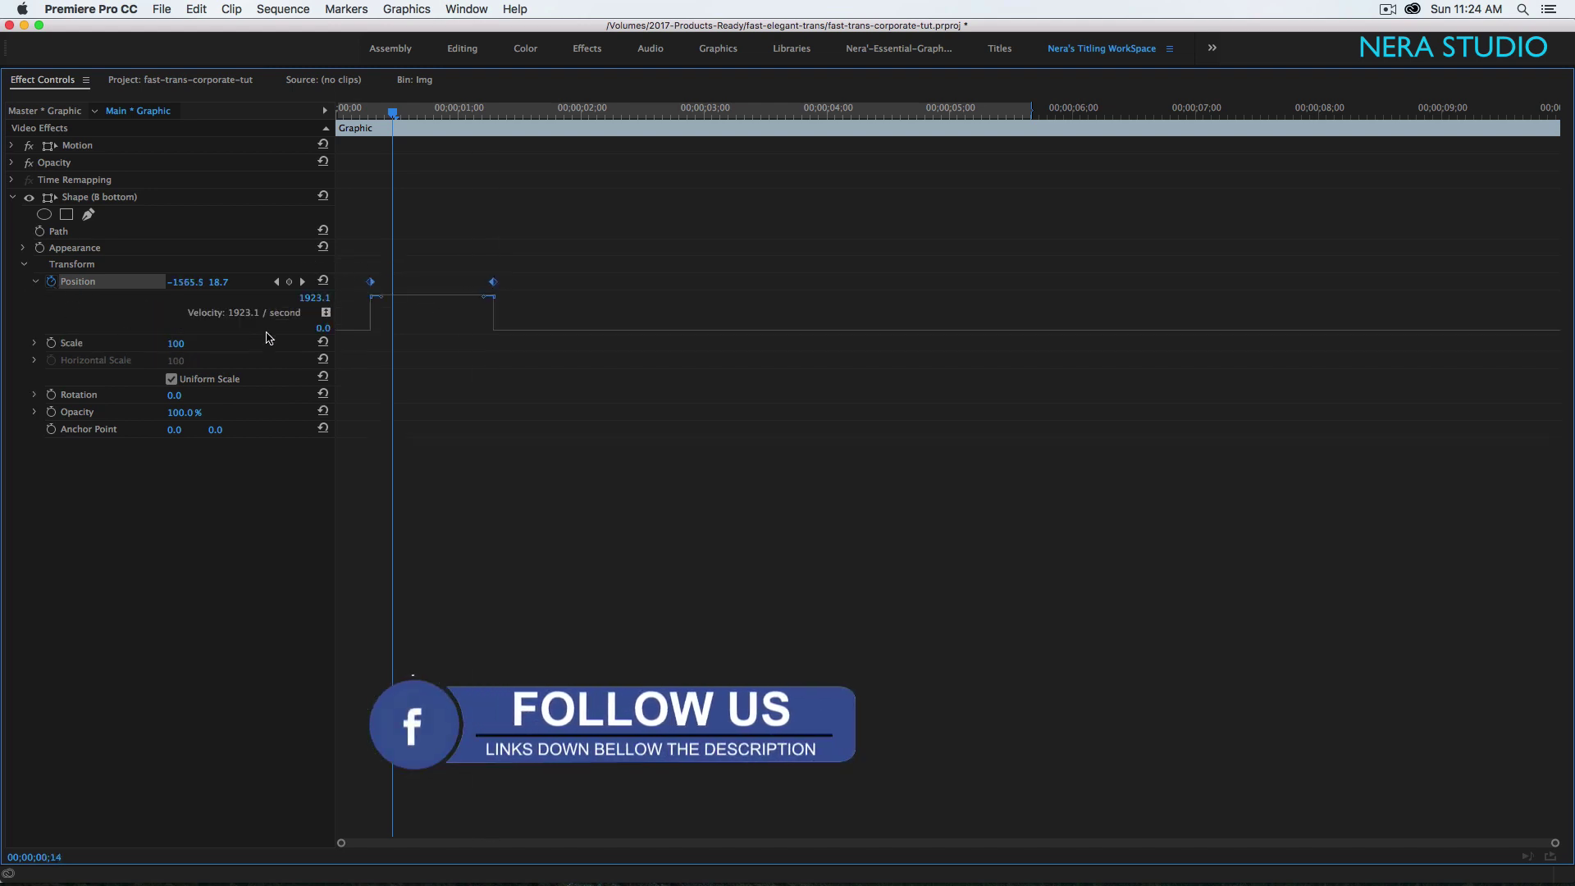
{"action": "left_click_drag", "start_coordinate": [377, 301], "coordinate": [380, 293]}
{"action": "left_click_drag", "start_coordinate": [490, 297], "coordinate": [377, 322]}
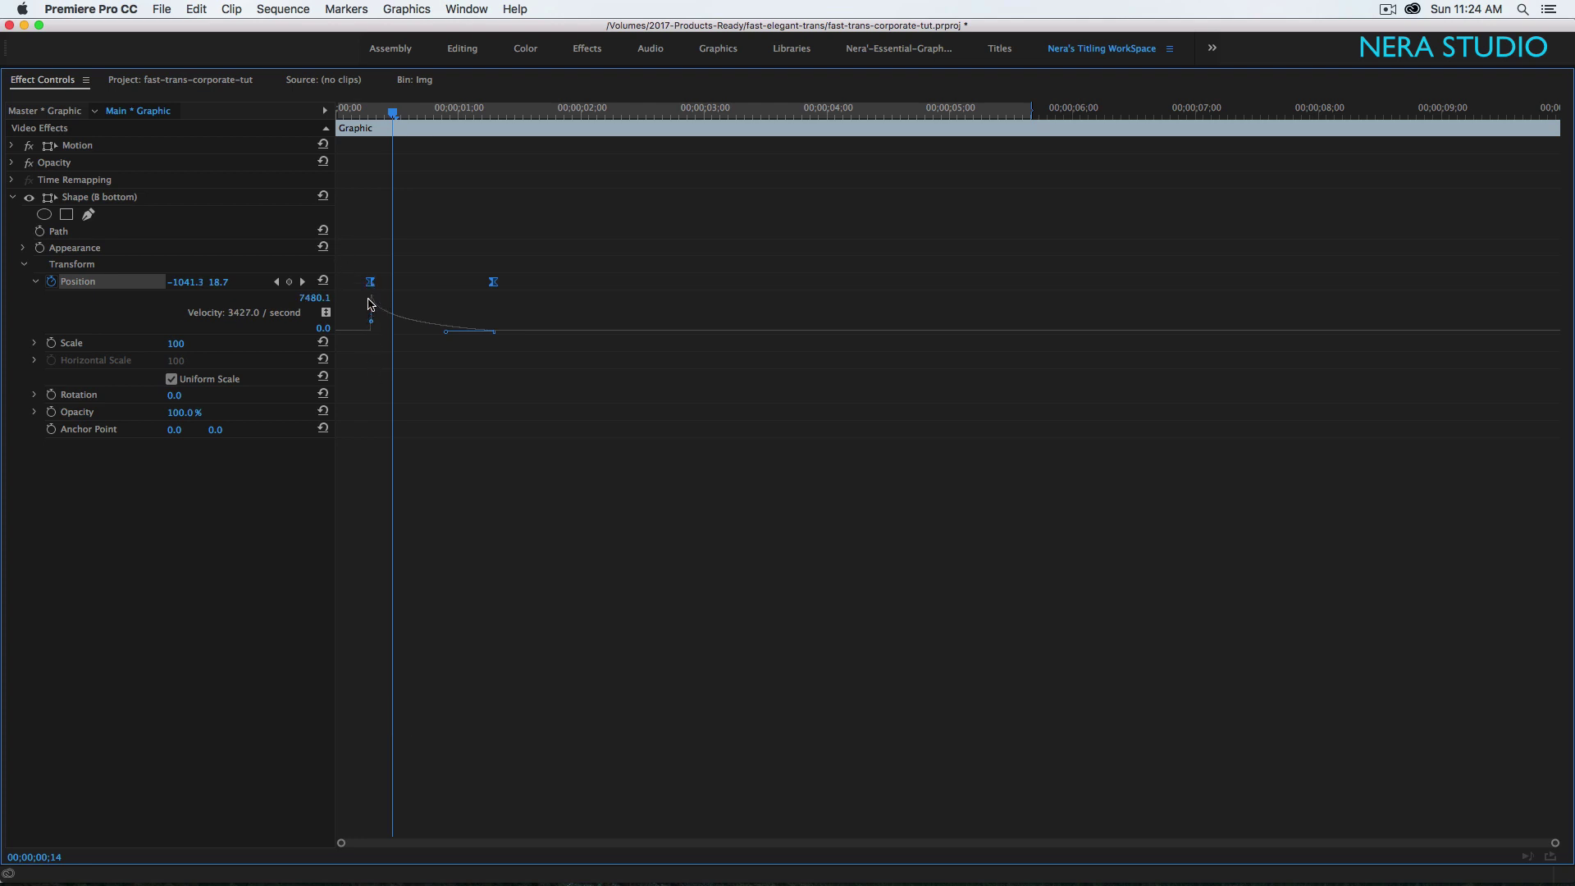
{"action": "left_click_drag", "start_coordinate": [493, 283], "coordinate": [459, 300]}
{"action": "left_click", "coordinate": [448, 452]}
{"action": "key", "text": "grave"}
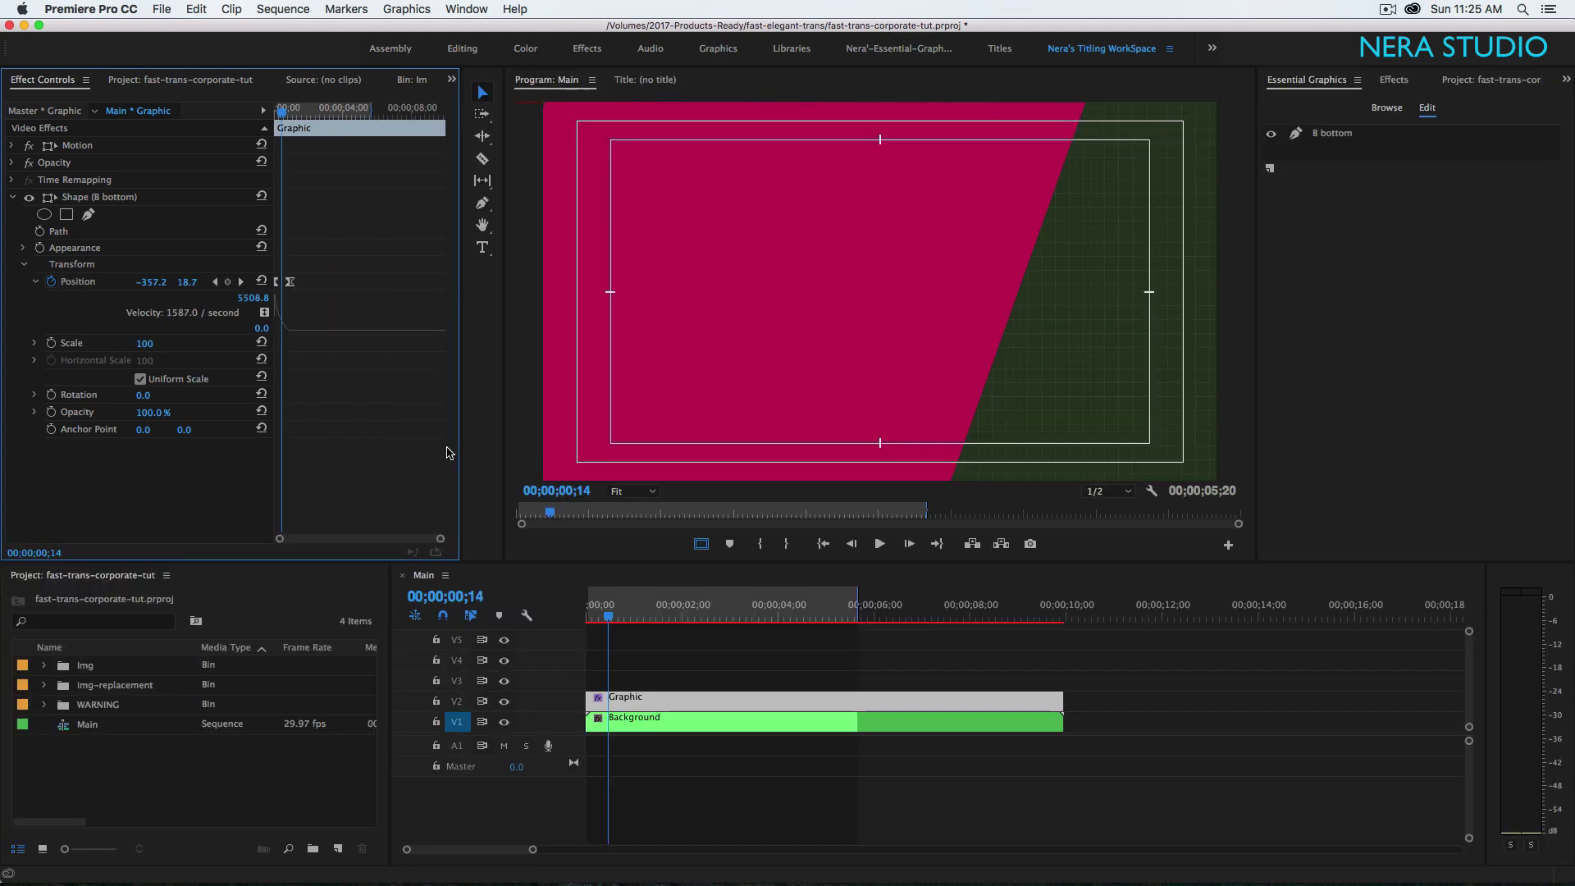
{"action": "mouse_move", "coordinate": [605, 627]}
{"action": "left_mouse_down"}
{"action": "mouse_move", "coordinate": [588, 625]}
{"action": "mouse_move", "coordinate": [616, 624]}
{"action": "left_mouse_up"}
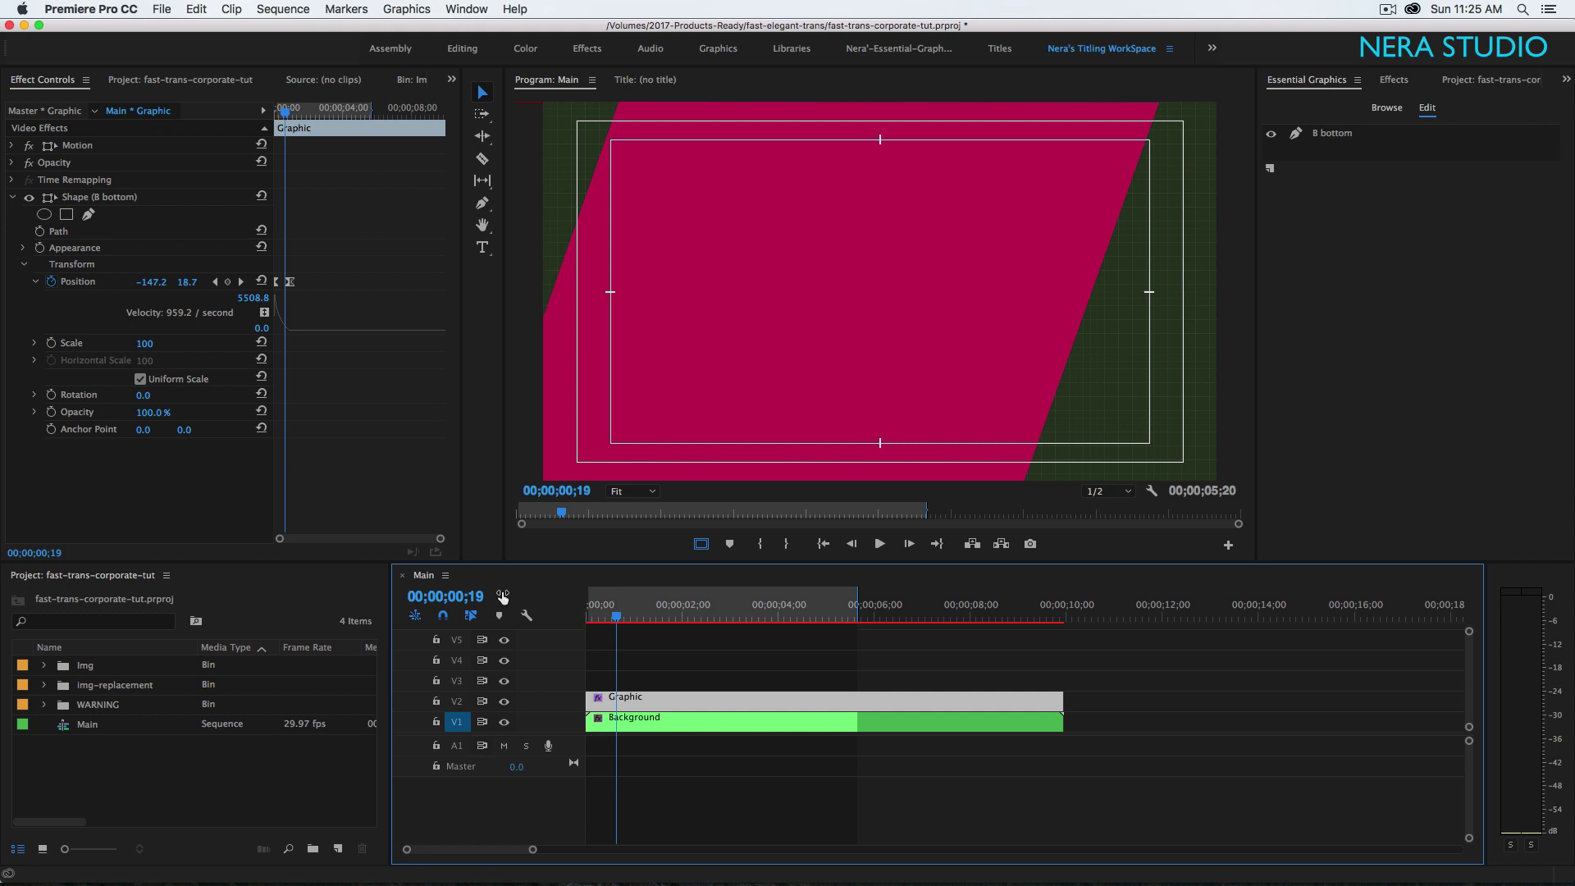
- Add a Position keyframe for B bottom at 00;00;03;00 that holds the shape in place
{"action": "left_click", "coordinate": [469, 597]}
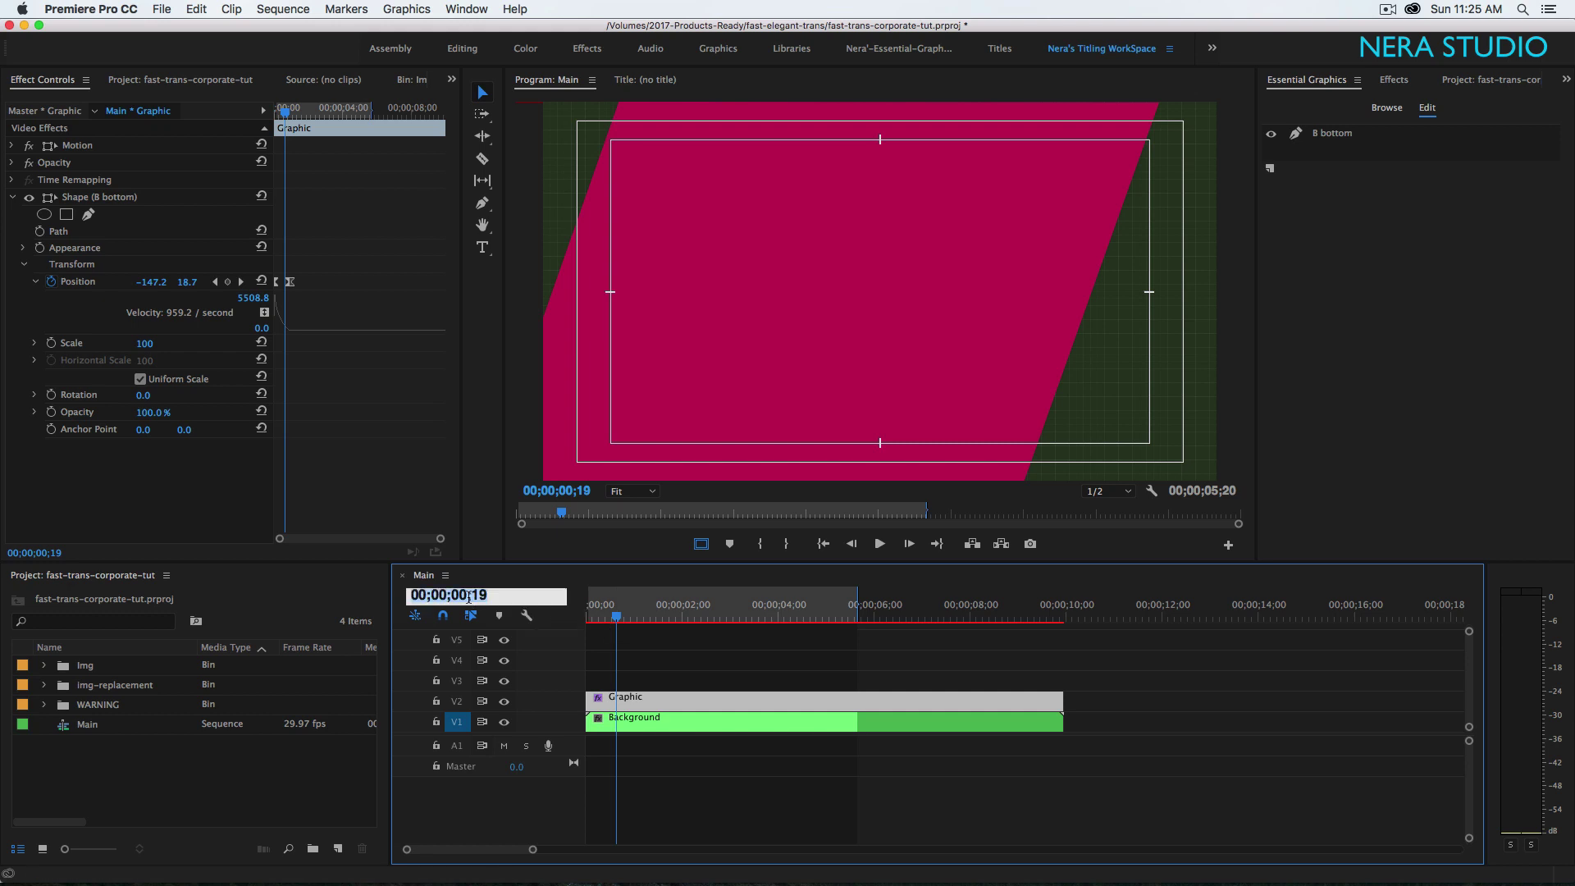
{"action": "type", "text": "3"}
{"action": "type", "text": "00"}
{"action": "key", "text": "Return"}
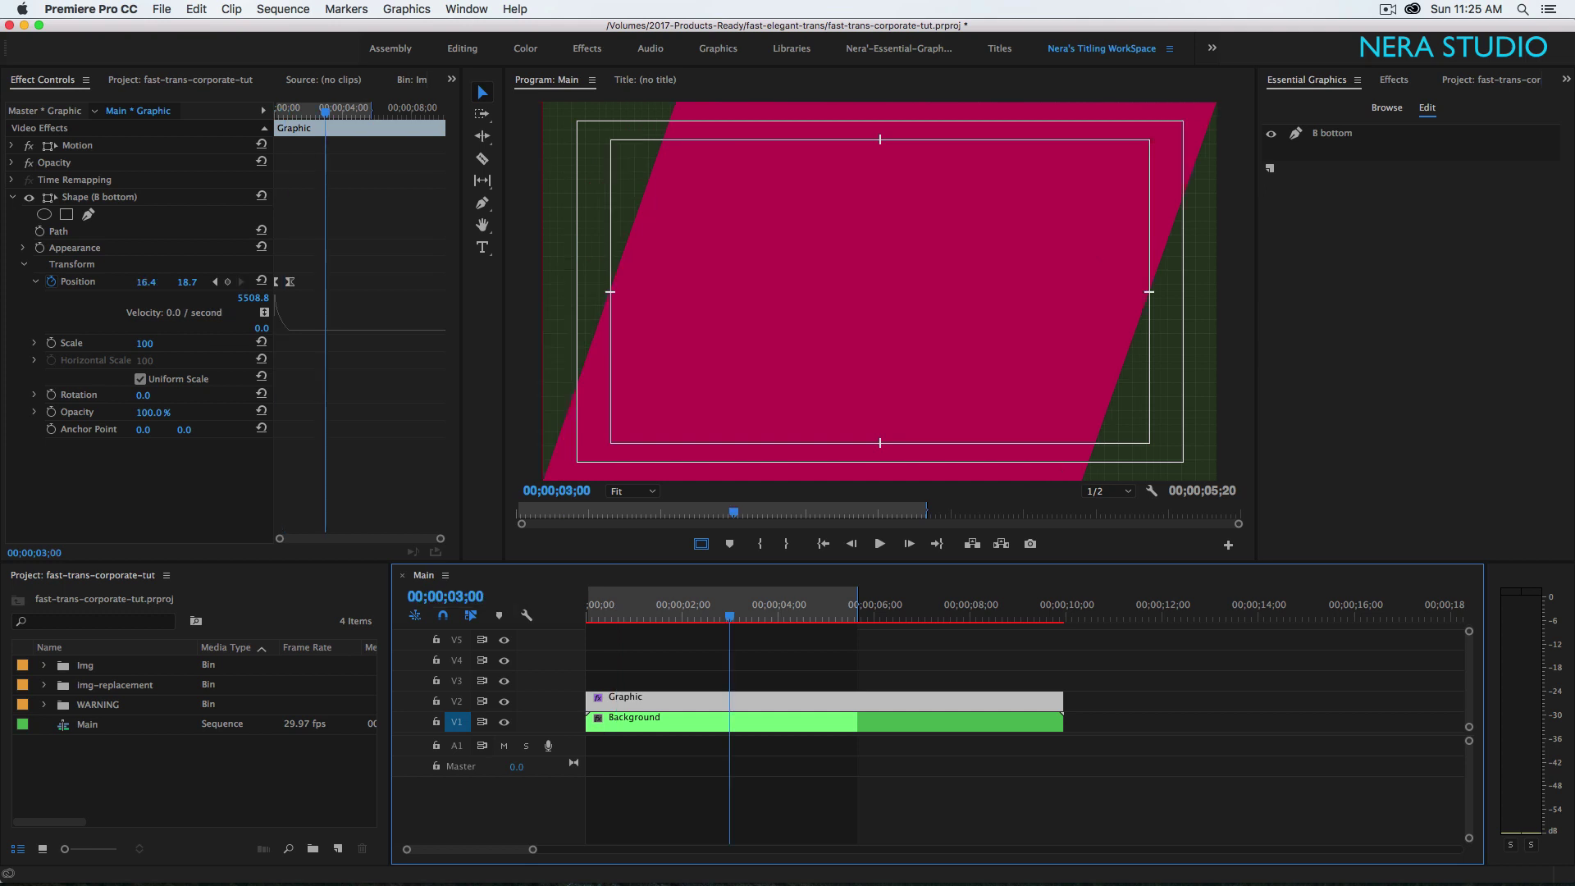
{"action": "left_click", "coordinate": [230, 292]}
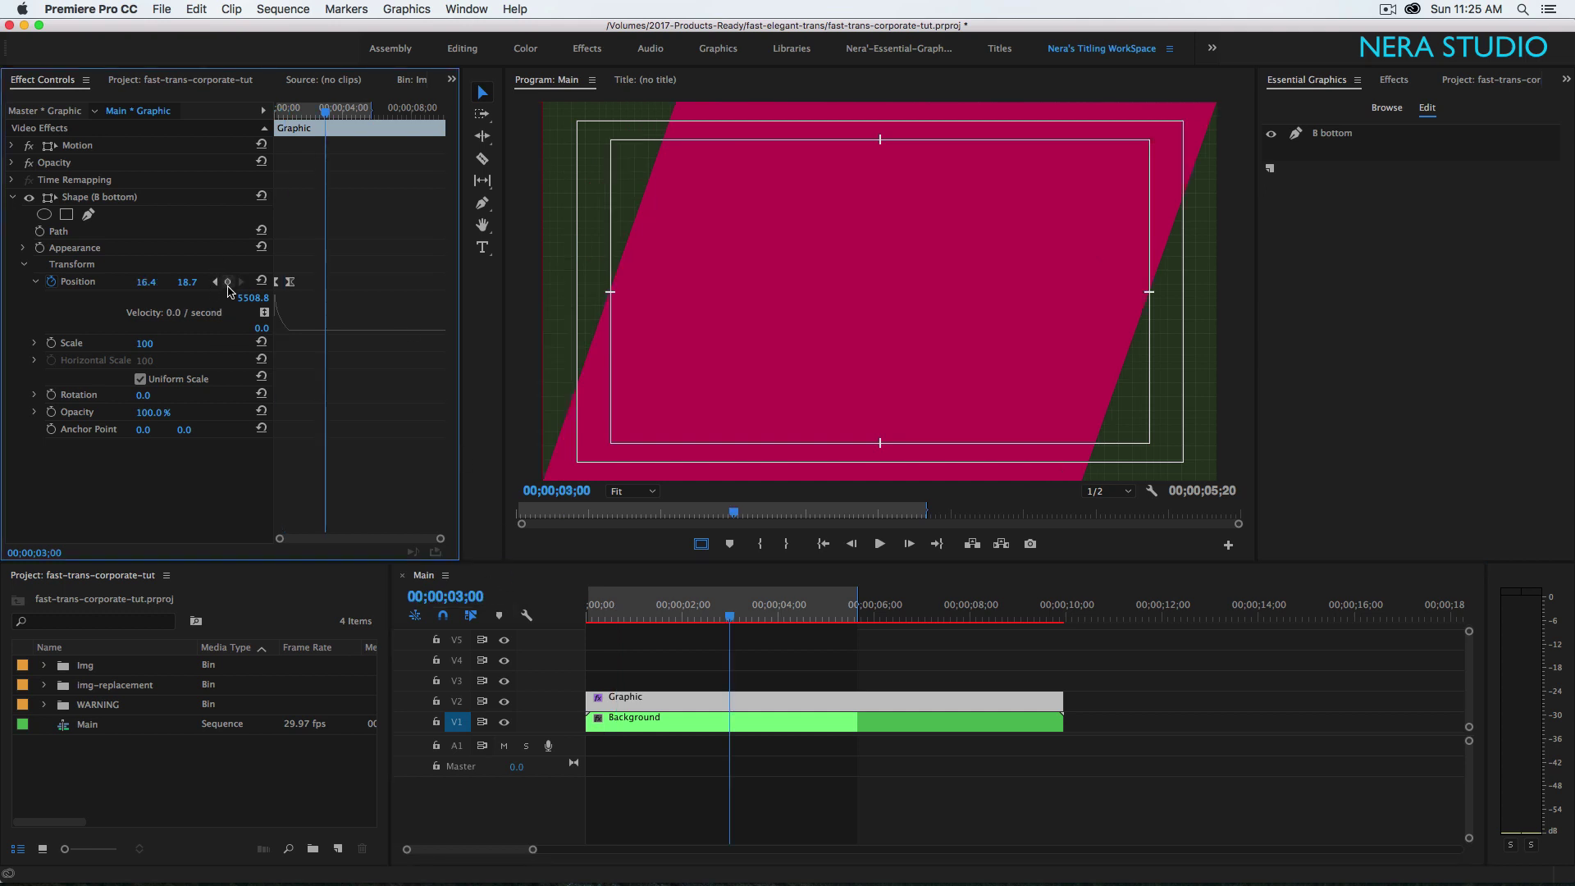
{"action": "left_click", "coordinate": [228, 283]}
- Animate B bottom out of the opposite side of the frame by setting its horizontal position to 1936.4 at 00;00;04;00
{"action": "left_click", "coordinate": [470, 597]}
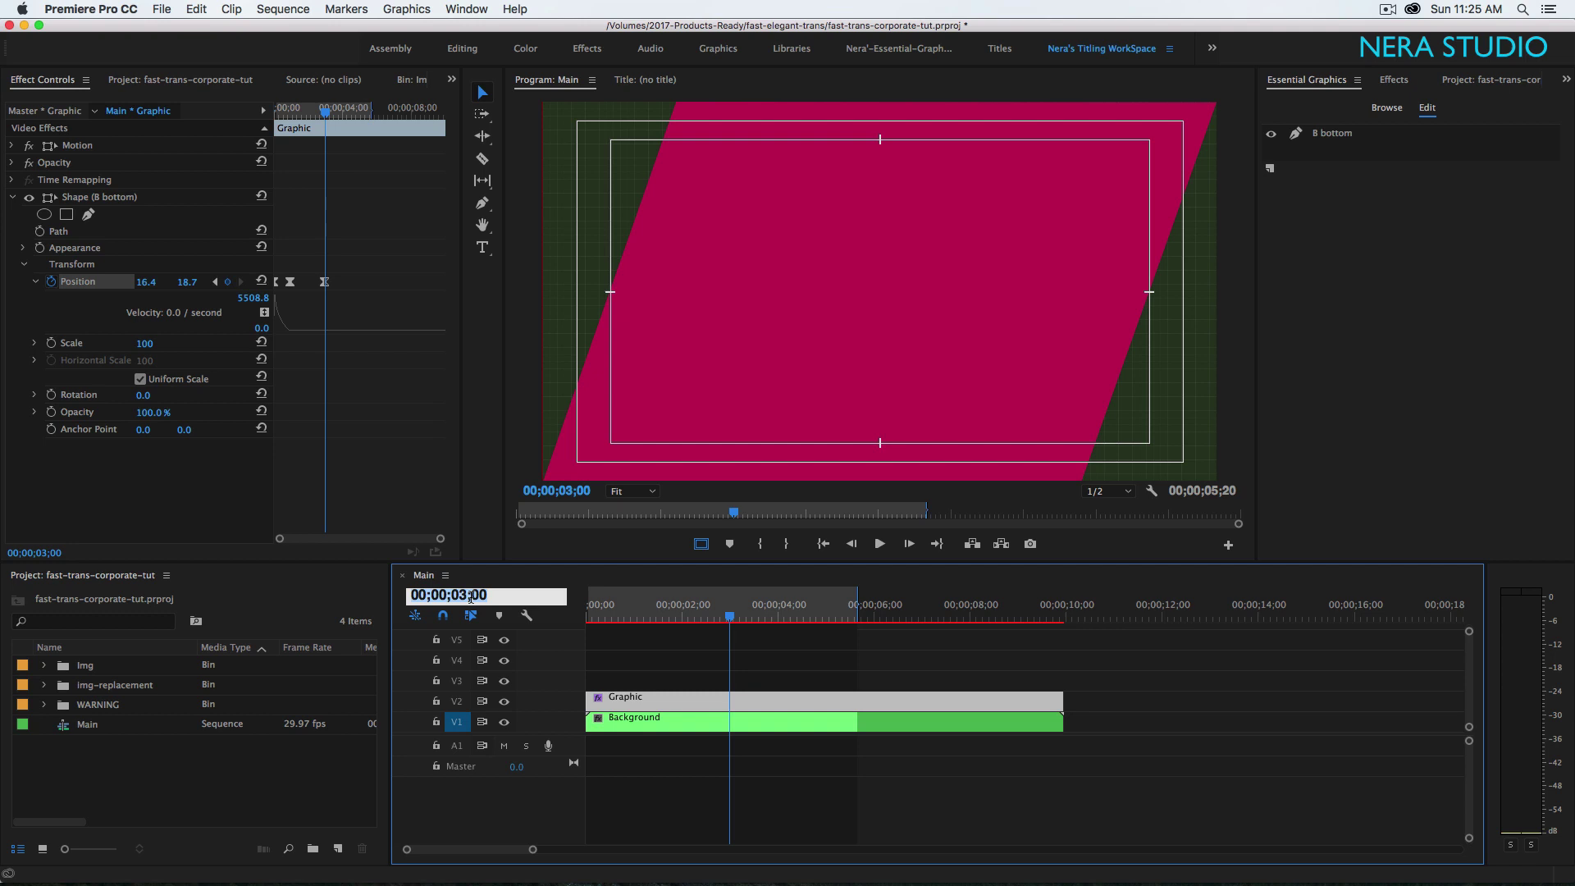
{"action": "type", "text": "1"}
{"action": "type", "text": "00"}
{"action": "key", "text": "Return"}
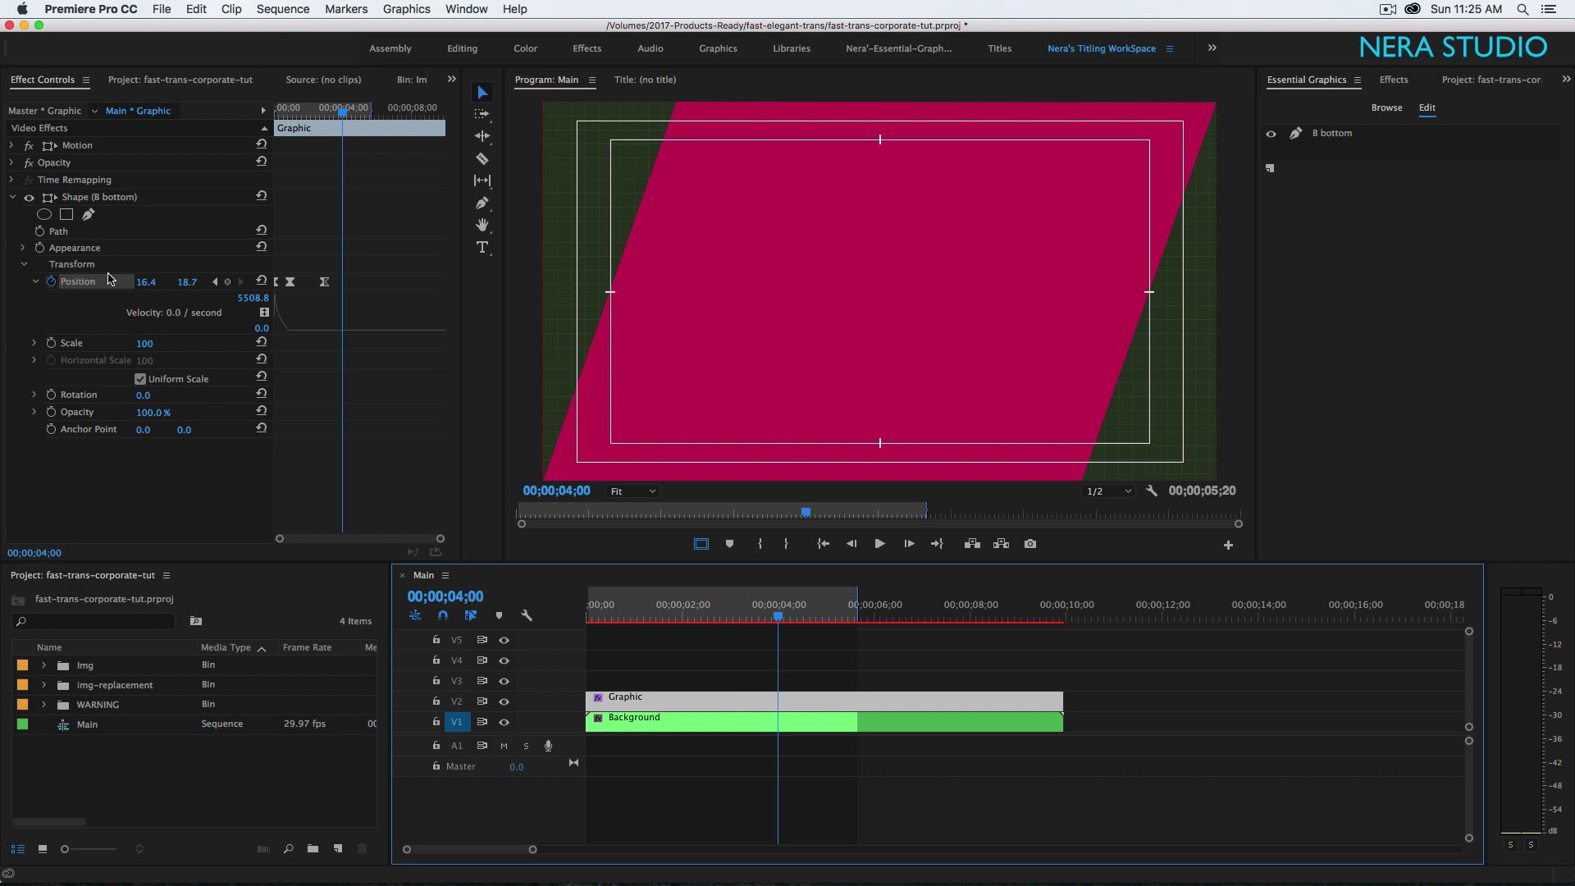
{"action": "left_click", "coordinate": [136, 285]}
{"action": "left_click_drag", "start_coordinate": [146, 281], "coordinate": [344, 281]}
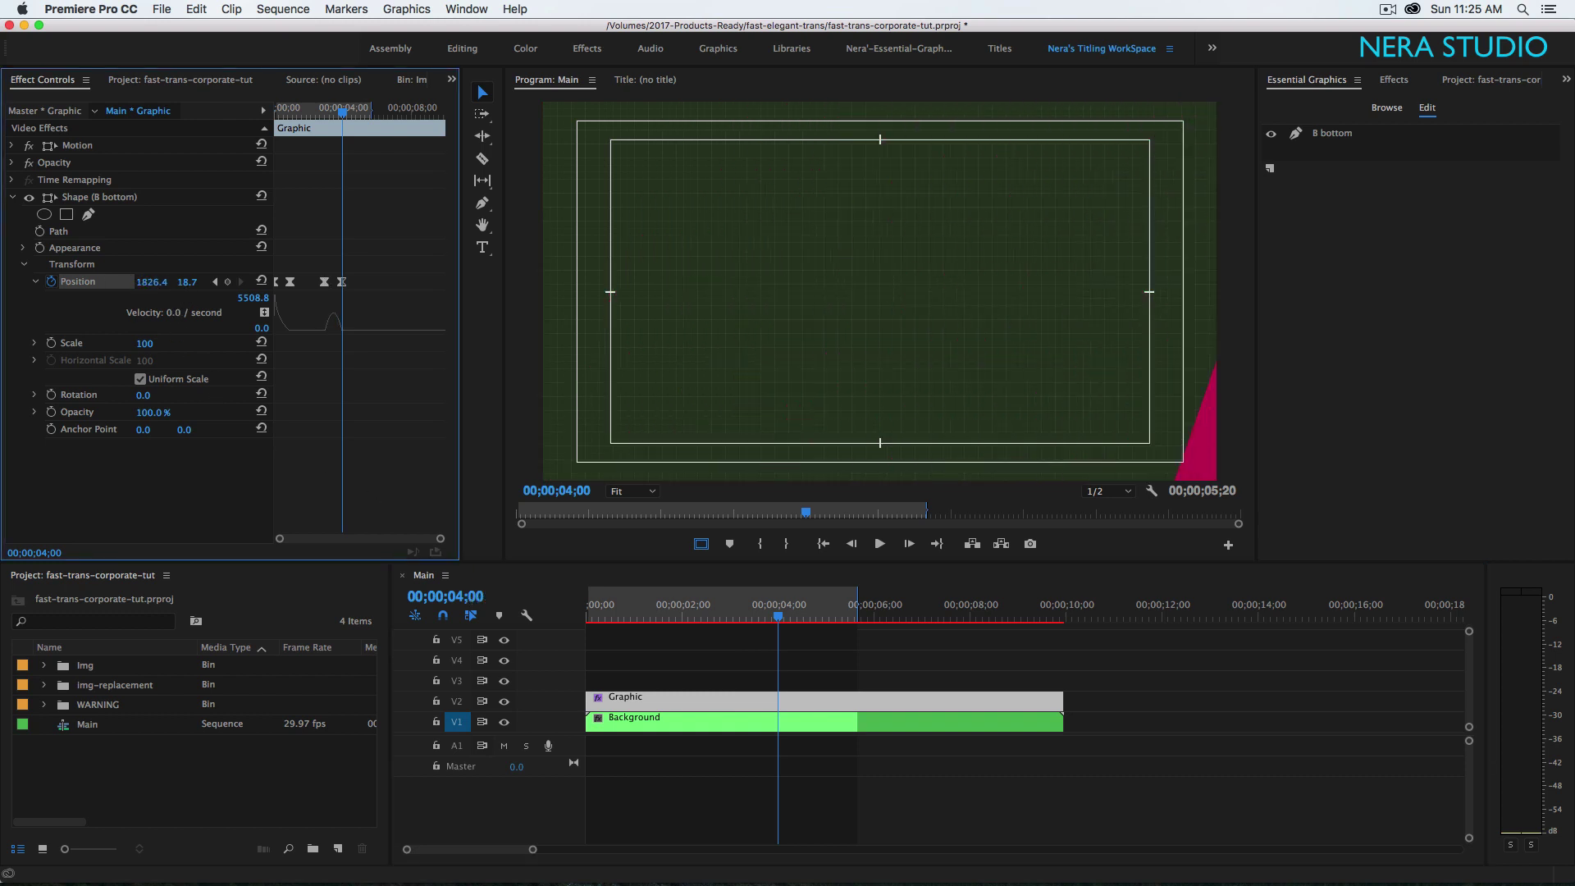
- Mark the sequence Out point at 00;00;04;00 and render the range to play back the animation
{"action": "left_click", "coordinate": [1151, 490]}
{"action": "left_click", "coordinate": [979, 634]}
{"action": "key", "text": "o"}
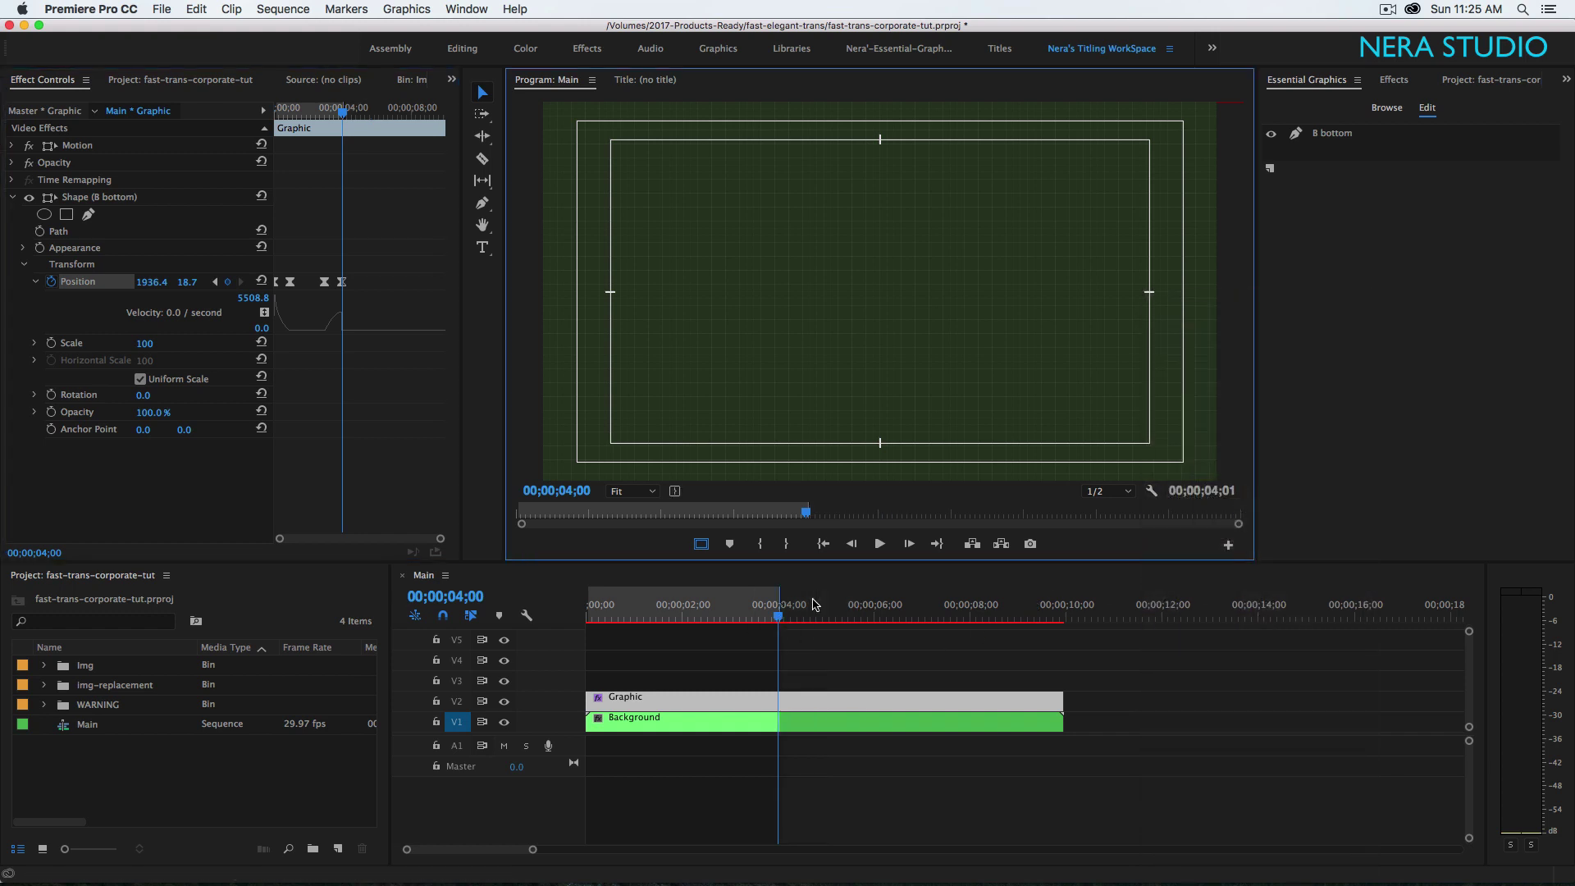
{"action": "key", "text": "Return"}
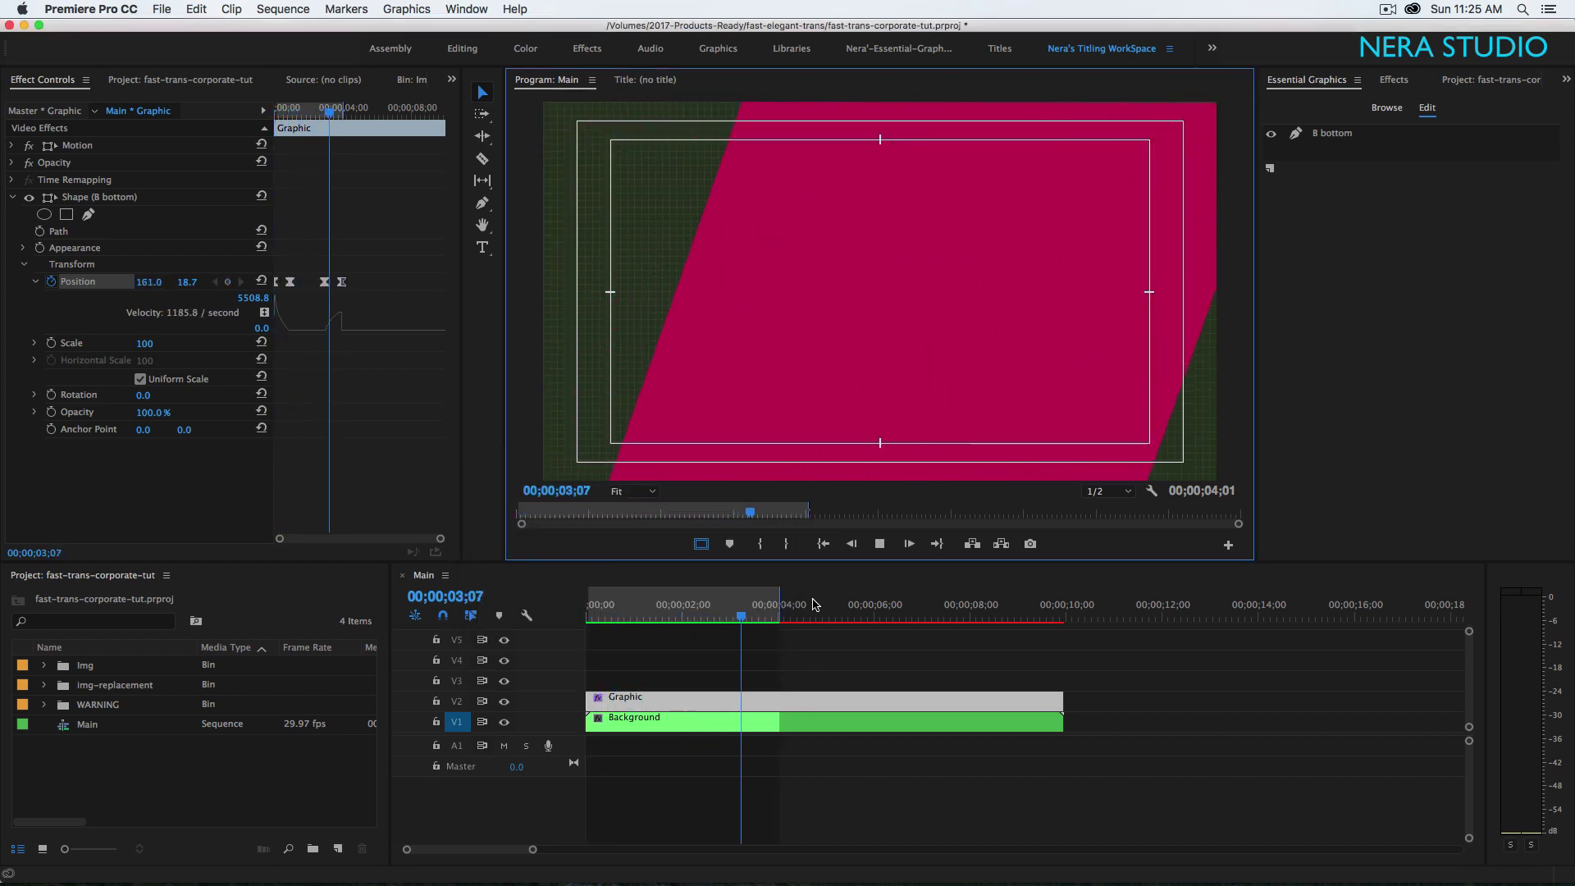
{"action": "key", "text": "space"}
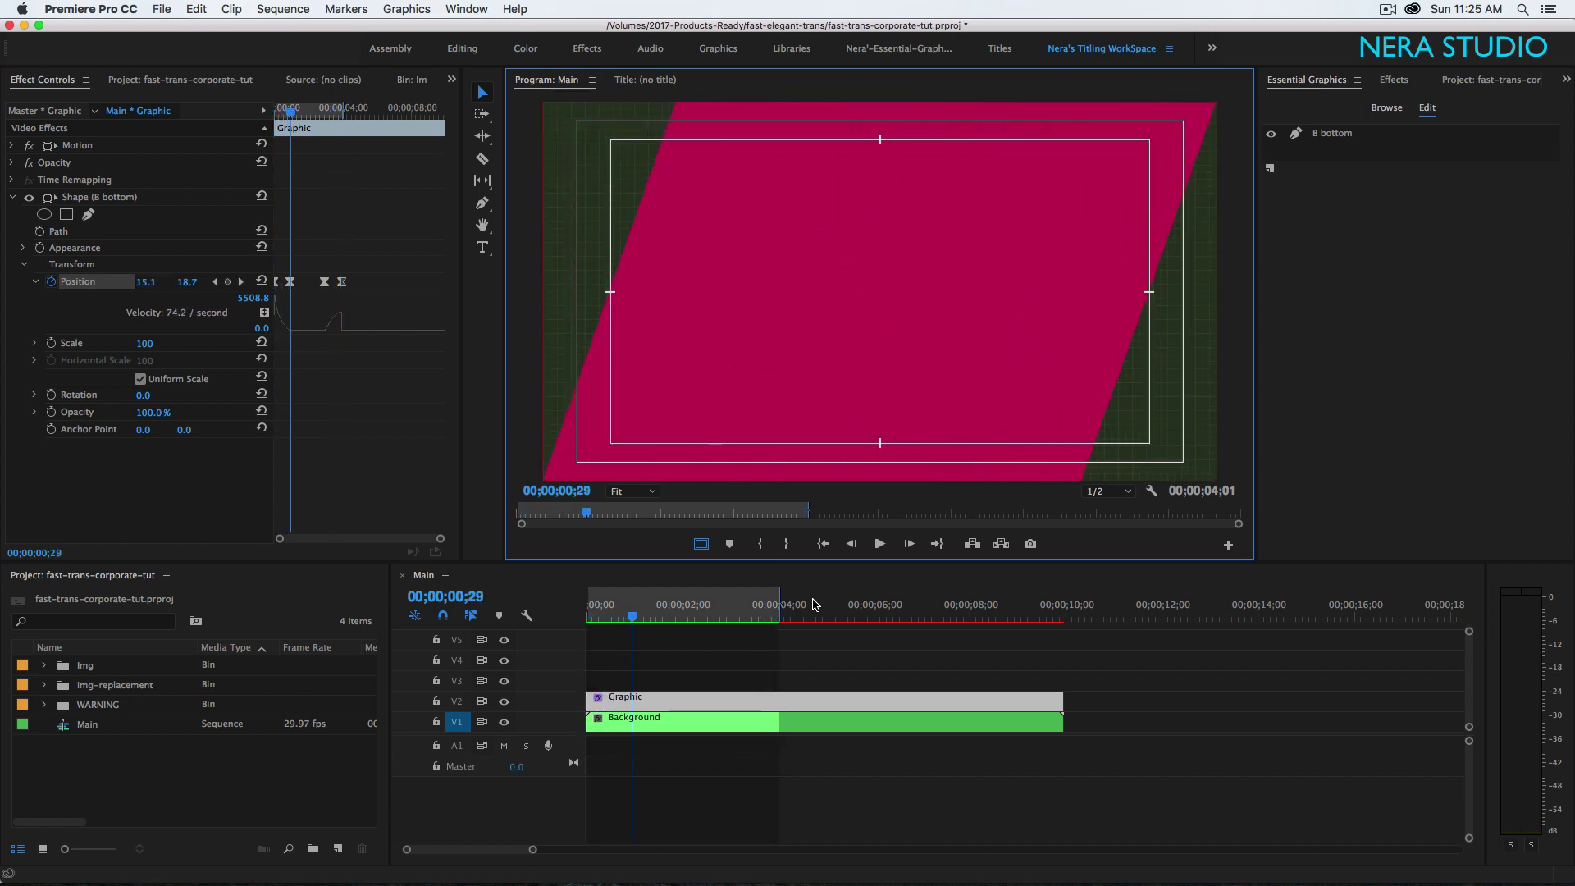
- Duplicate the B bottom layer as a hidden layer named "img mask"
{"action": "left_click", "coordinate": [1332, 138]}
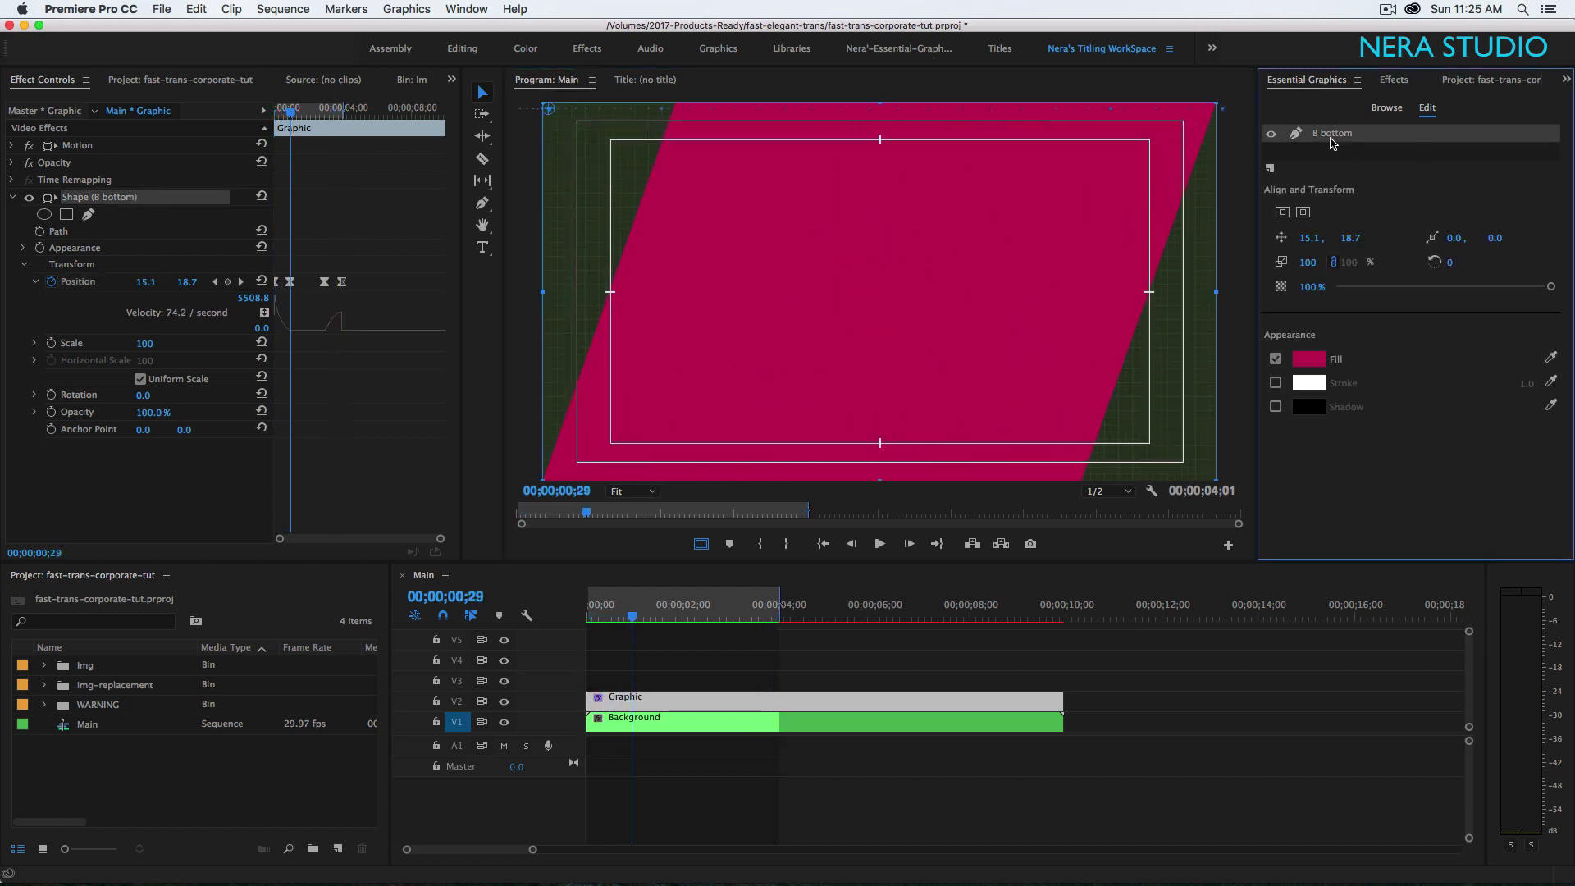
{"action": "right_click", "coordinate": [1332, 140]}
{"action": "left_click", "coordinate": [1374, 241]}
{"action": "right_click", "coordinate": [1332, 138]}
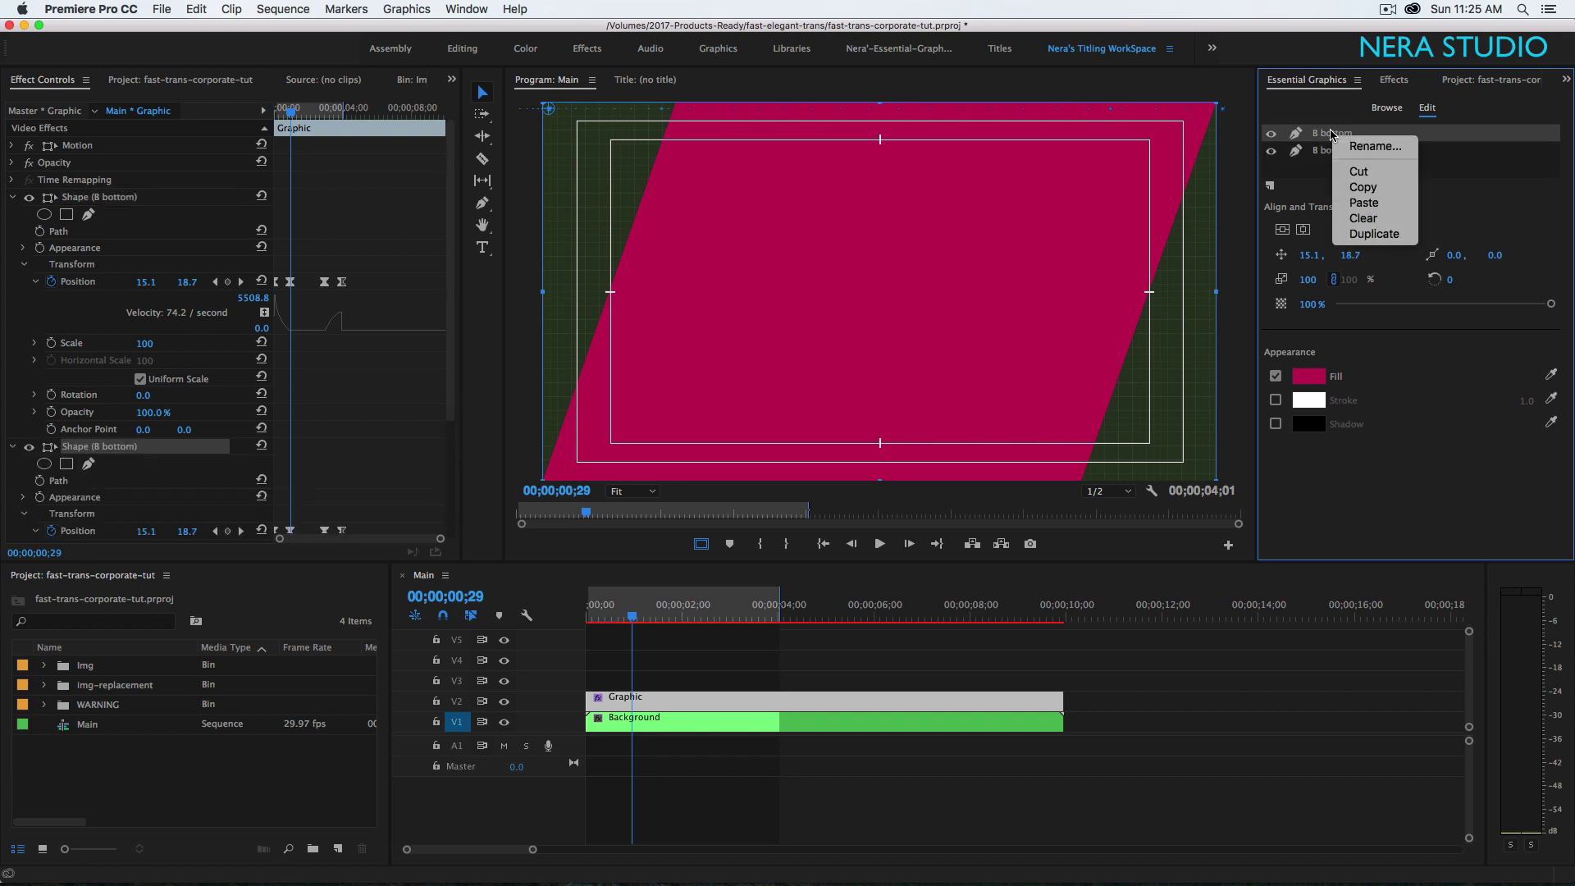
{"action": "left_click", "coordinate": [1349, 146]}
{"action": "type", "text": "img mask"}
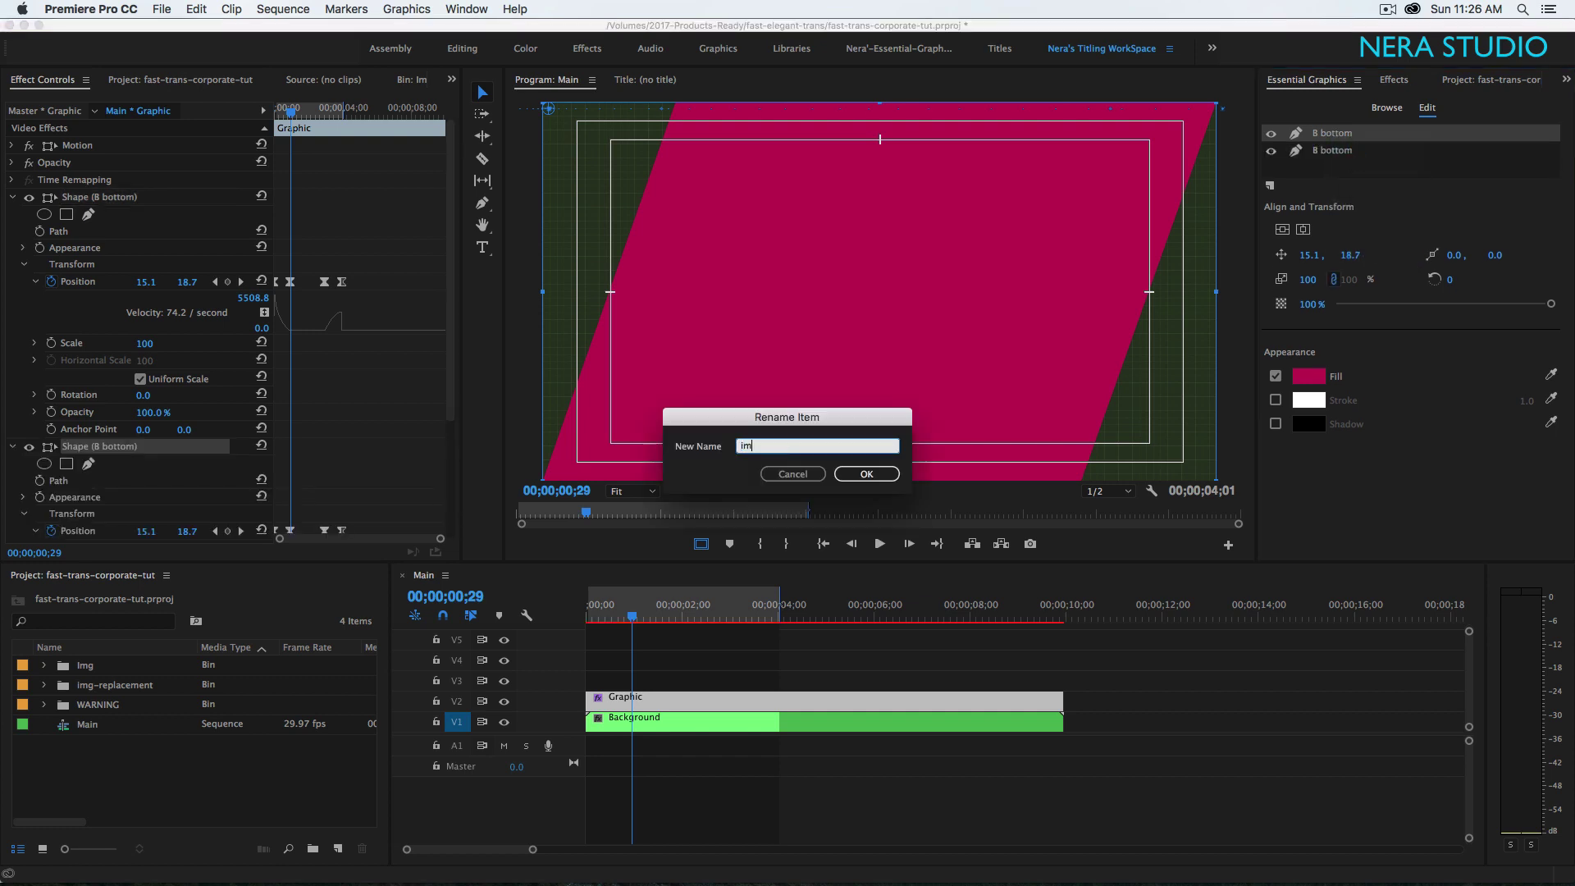
{"action": "key", "text": "Return"}
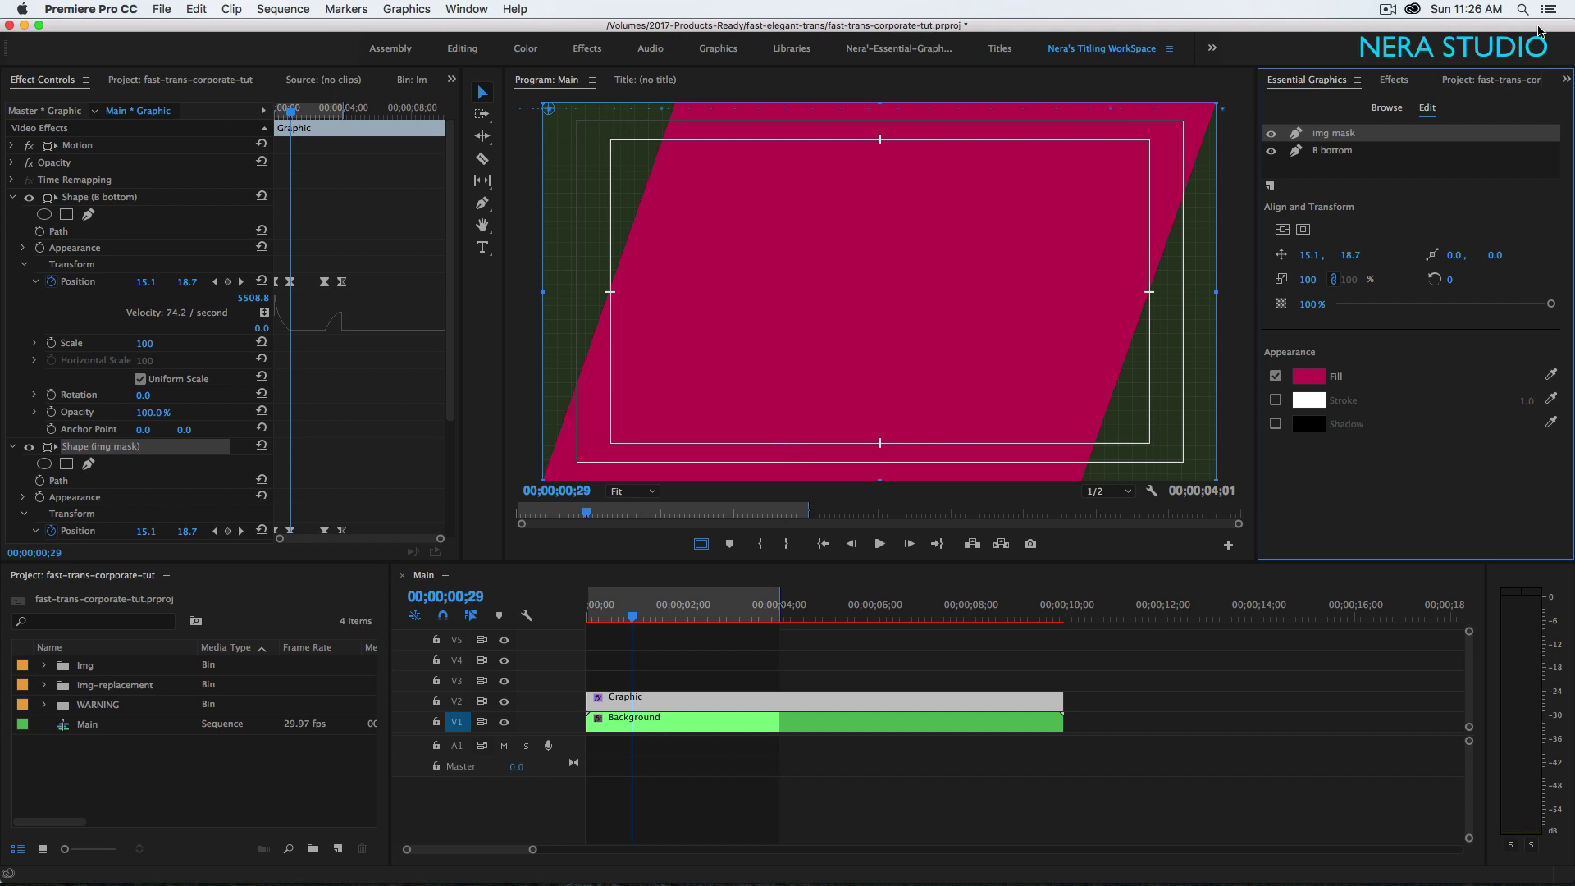
{"action": "left_click", "coordinate": [1270, 133]}
- Create two more copies of the B bottom layer and move the img mask layer to the top of the stack
{"action": "left_click", "coordinate": [1340, 155]}
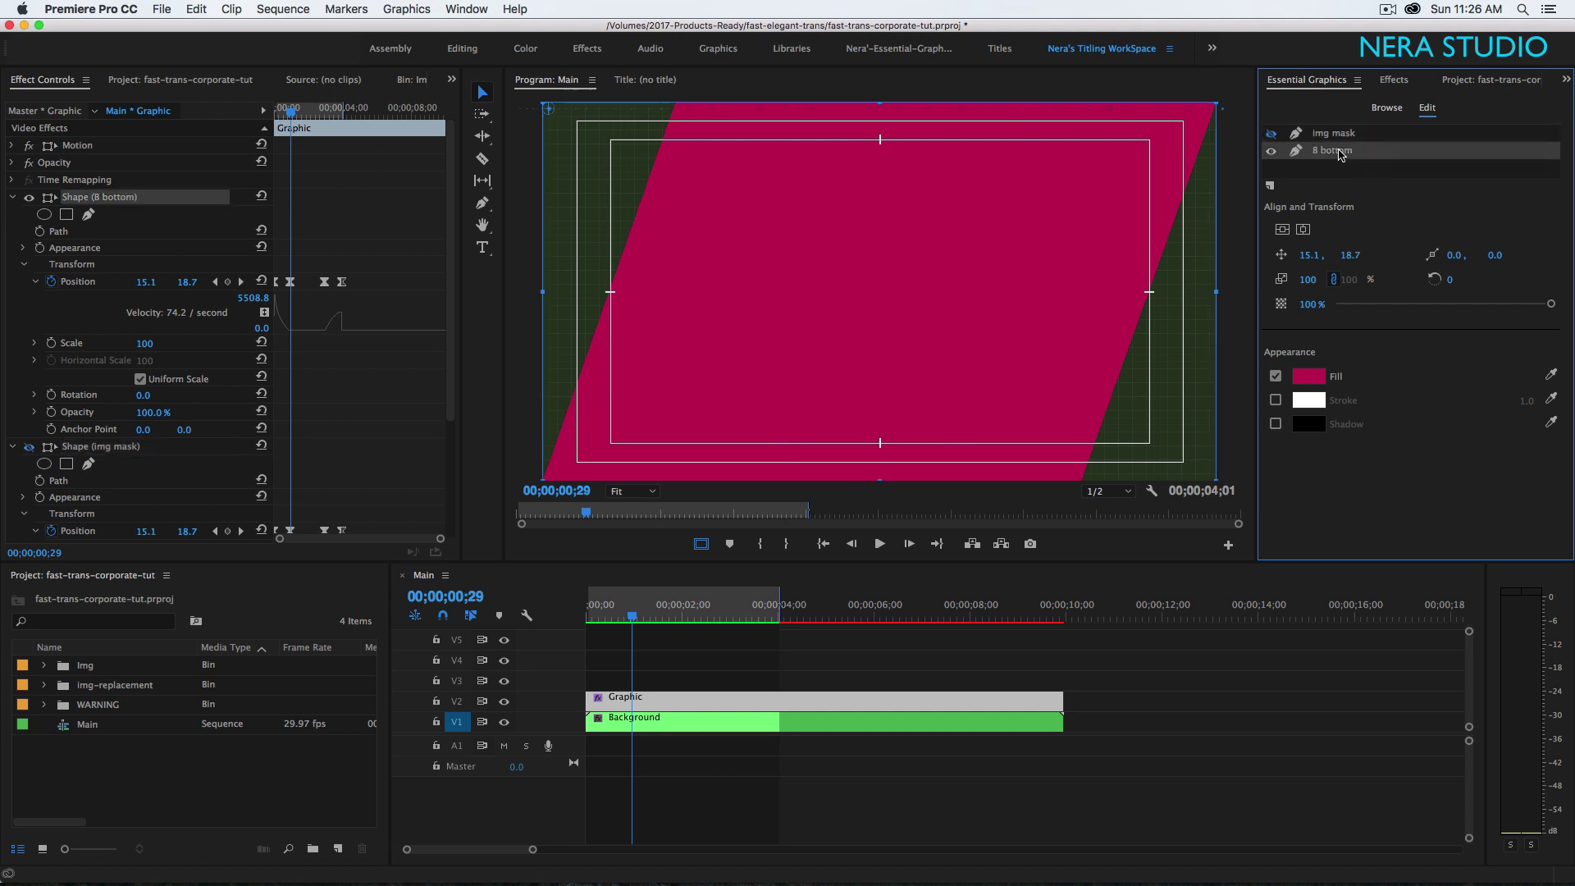
{"action": "right_click", "coordinate": [1340, 155]}
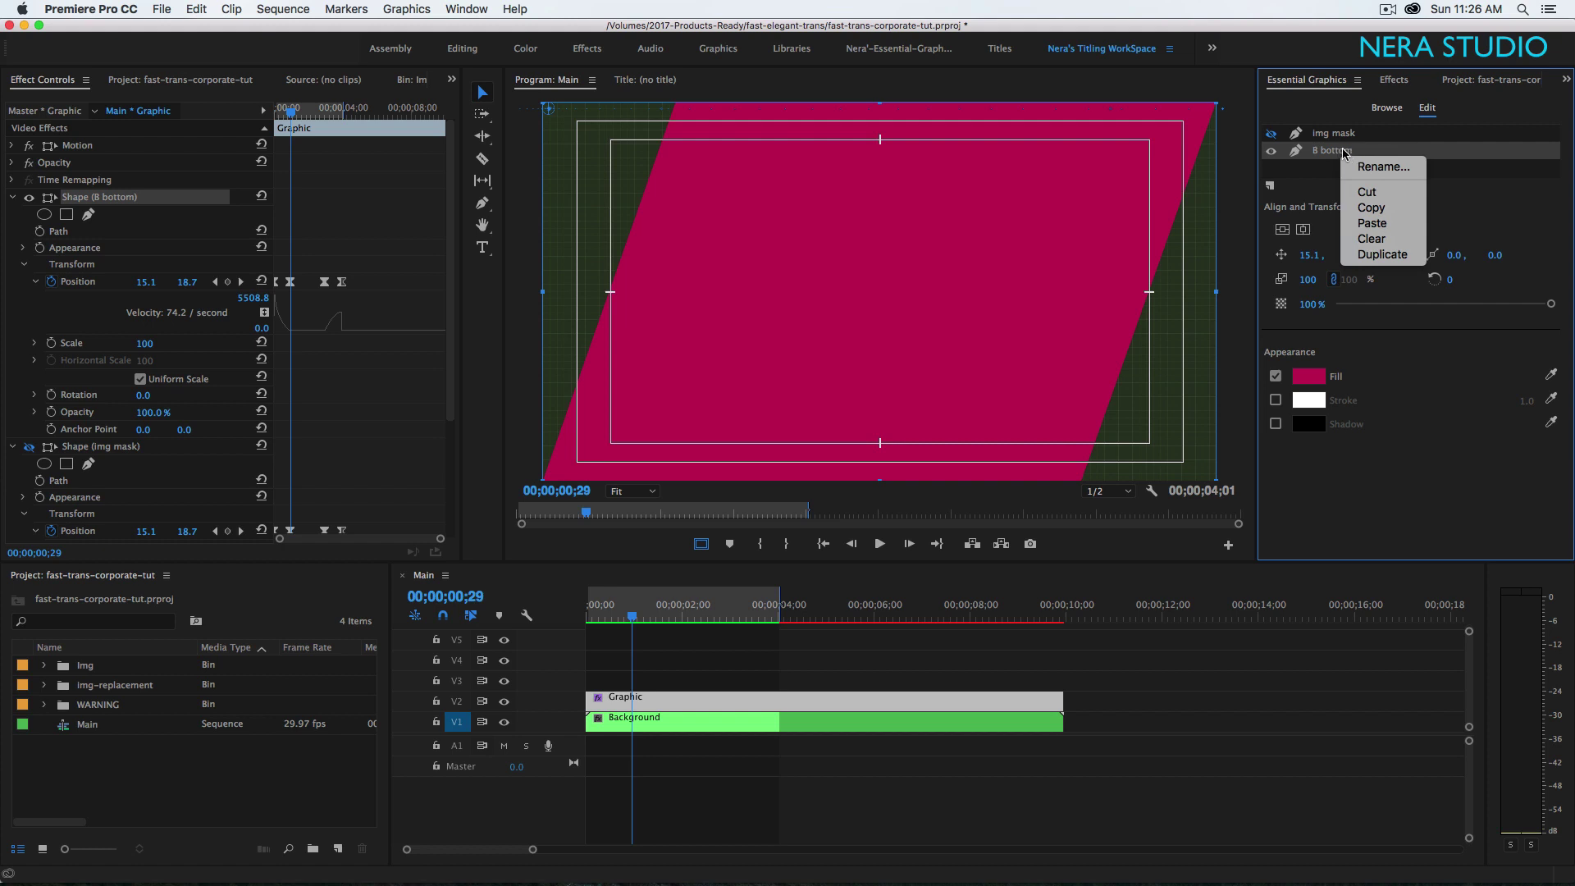
{"action": "left_click", "coordinate": [1382, 254]}
{"action": "right_click", "coordinate": [1345, 144]}
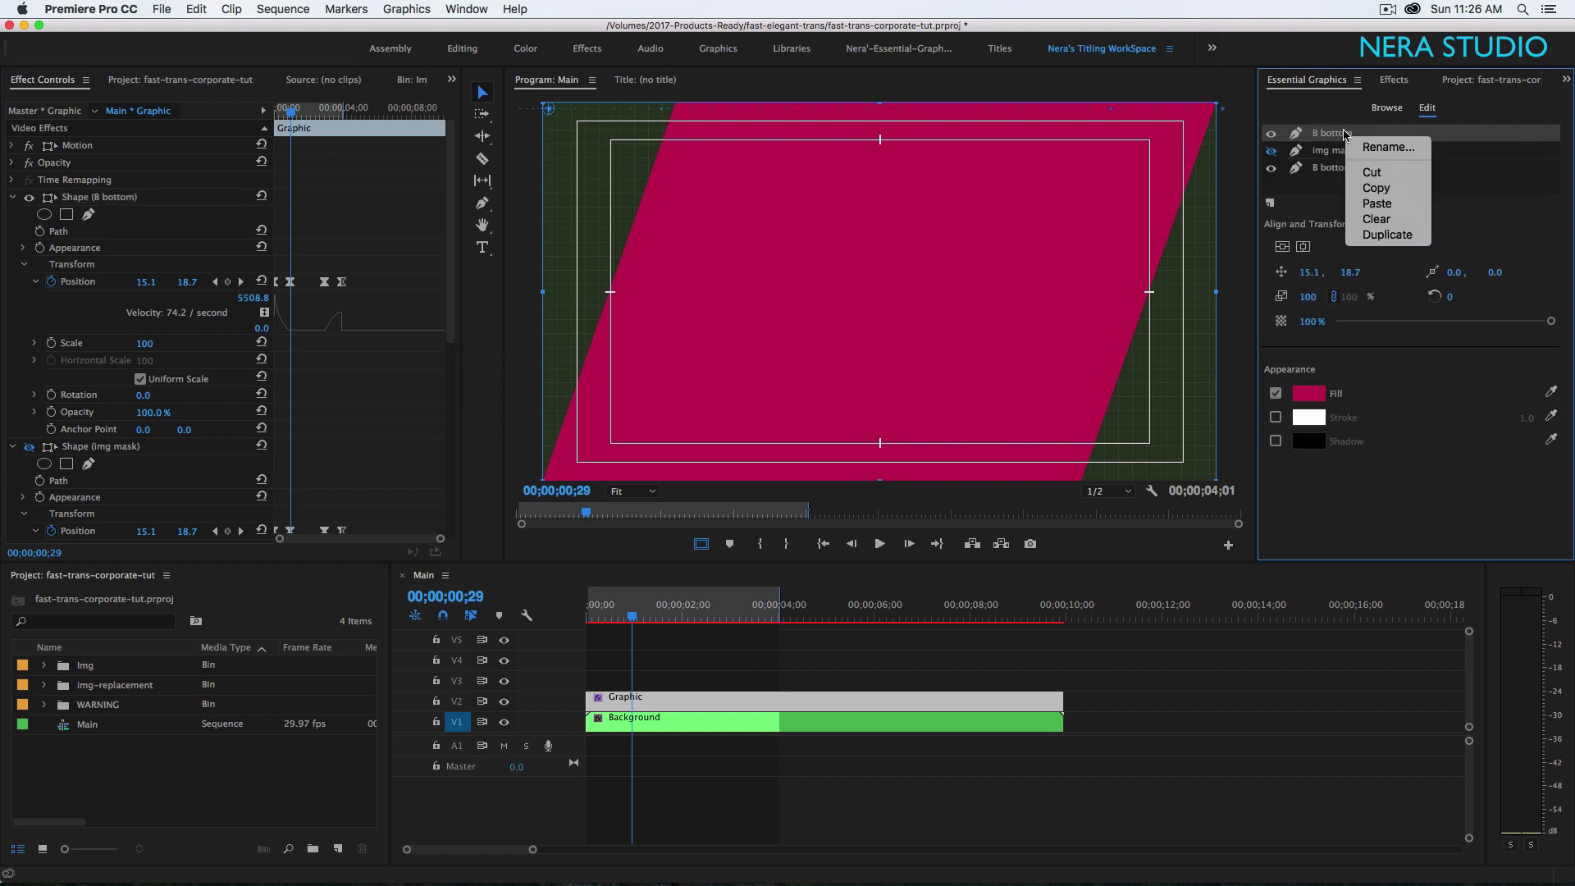
{"action": "left_click", "coordinate": [1384, 233]}
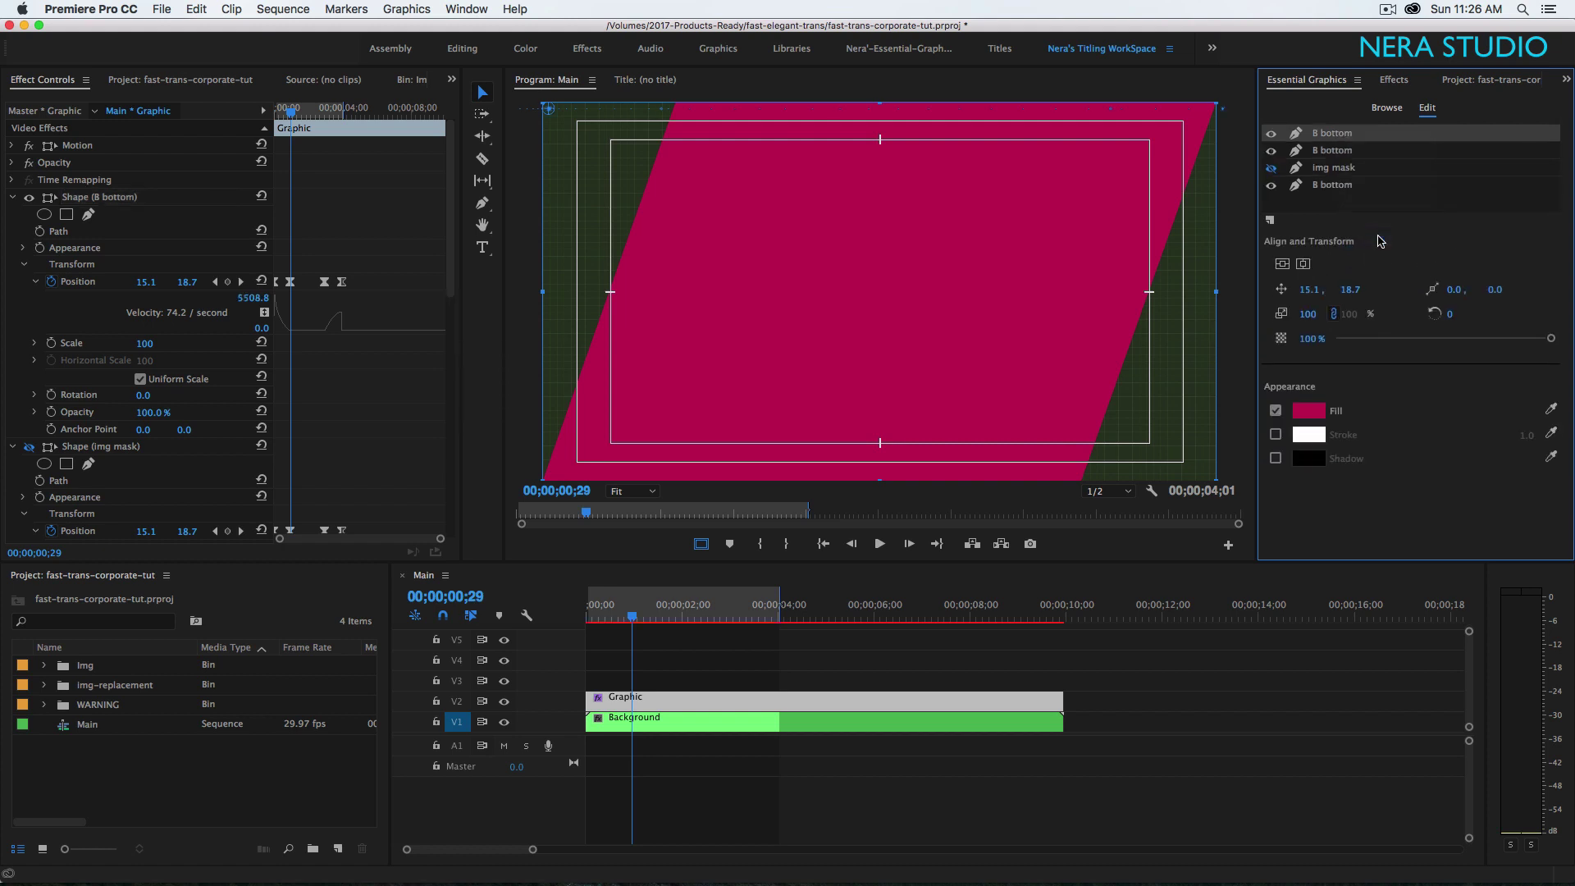
{"action": "left_click", "coordinate": [1345, 173]}
{"action": "left_click_drag", "start_coordinate": [1339, 173], "coordinate": [1338, 130]}
- Rename the upper B bottom copy as "B top" and the copy below it as "B center"
{"action": "left_click", "coordinate": [1336, 170]}
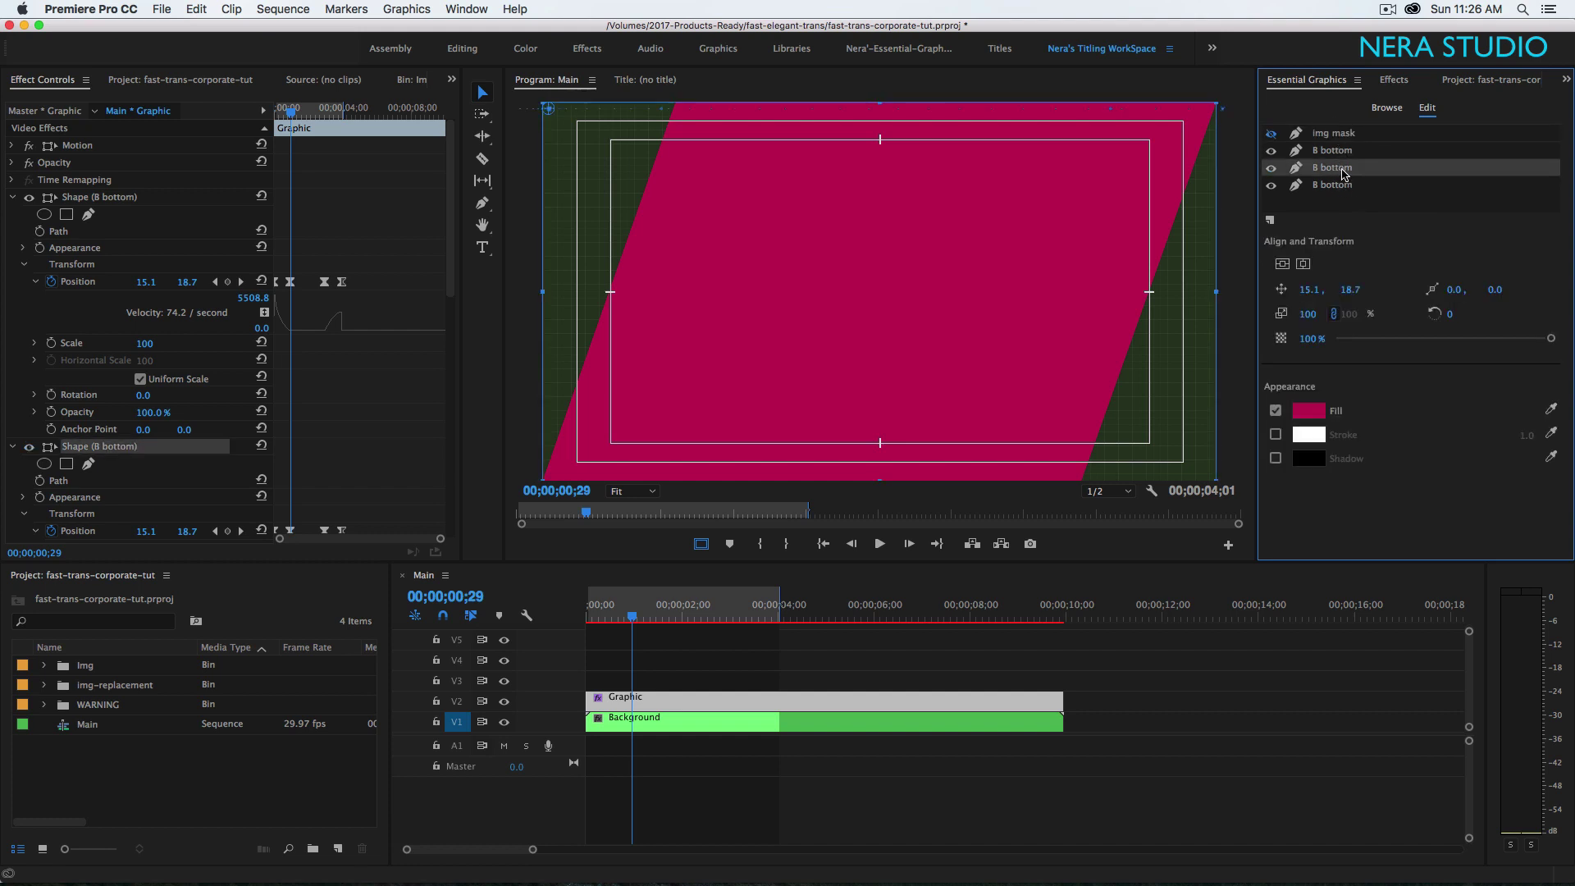
{"action": "left_click", "coordinate": [1338, 153]}
{"action": "left_click", "coordinate": [1336, 171]}
{"action": "left_click", "coordinate": [1336, 156]}
{"action": "right_click", "coordinate": [1335, 155]}
{"action": "left_click", "coordinate": [1376, 165]}
{"action": "type", "text": "B bop"}
{"action": "key", "text": "Return"}
{"action": "double_click", "coordinate": [1332, 167]}
{"action": "type", "text": "B botnter"}
{"action": "key", "text": "Return"}
- Change the B center layer's fill to a lighter pink, DF4B83, working at 00;00;01;16
{"action": "left_click", "coordinate": [616, 624]}
{"action": "left_click_drag", "start_coordinate": [616, 623], "coordinate": [673, 622]}
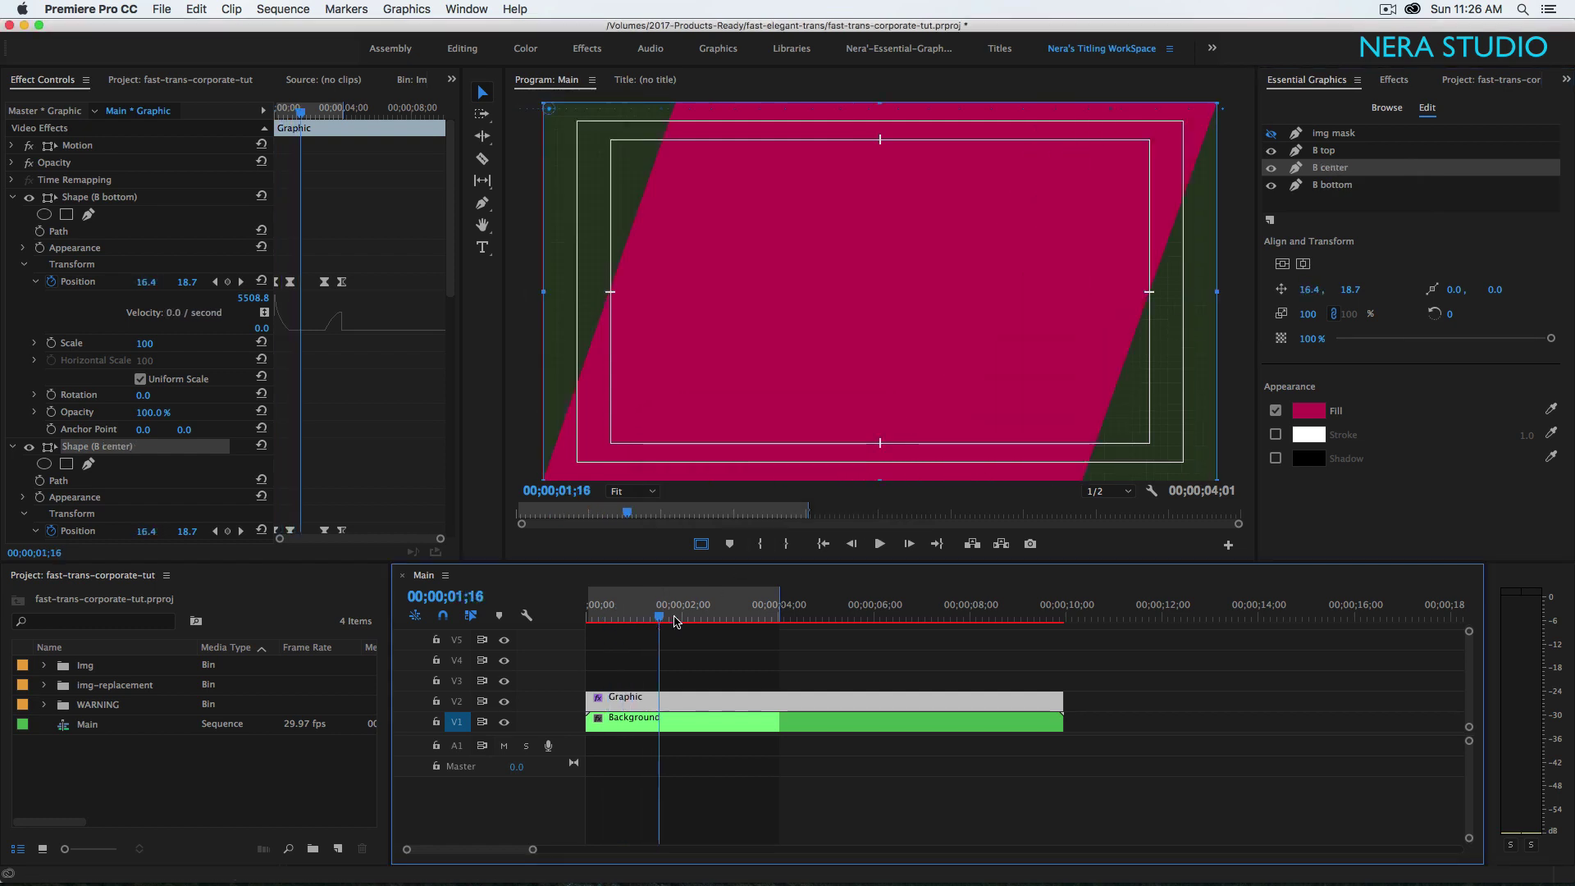
{"action": "left_click", "coordinate": [1321, 154]}
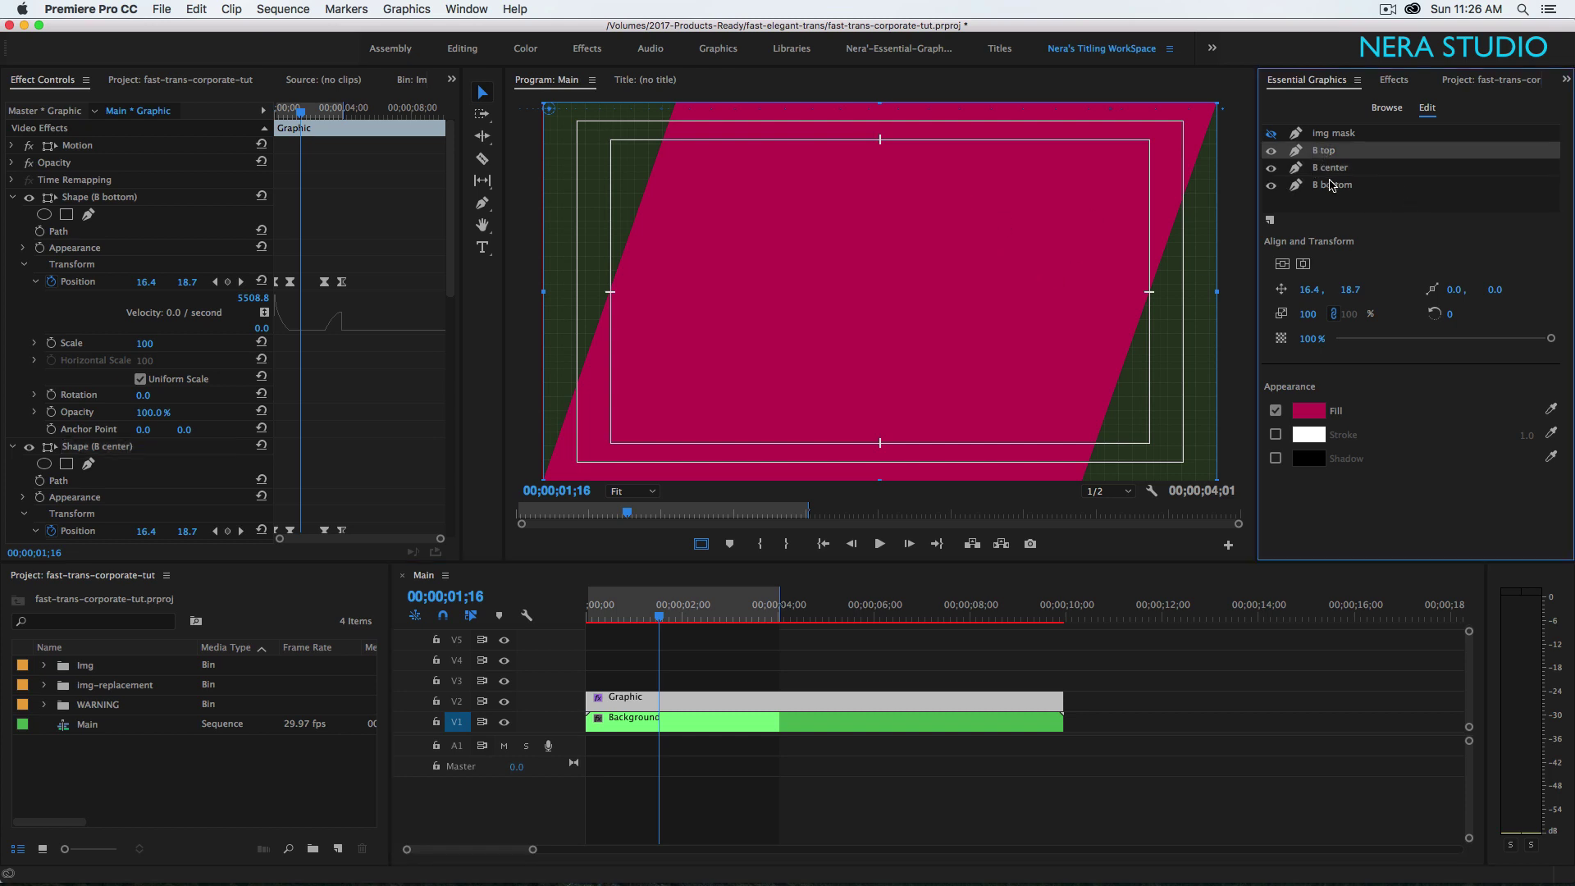
{"action": "left_click", "coordinate": [1329, 169]}
{"action": "left_click", "coordinate": [1307, 412]}
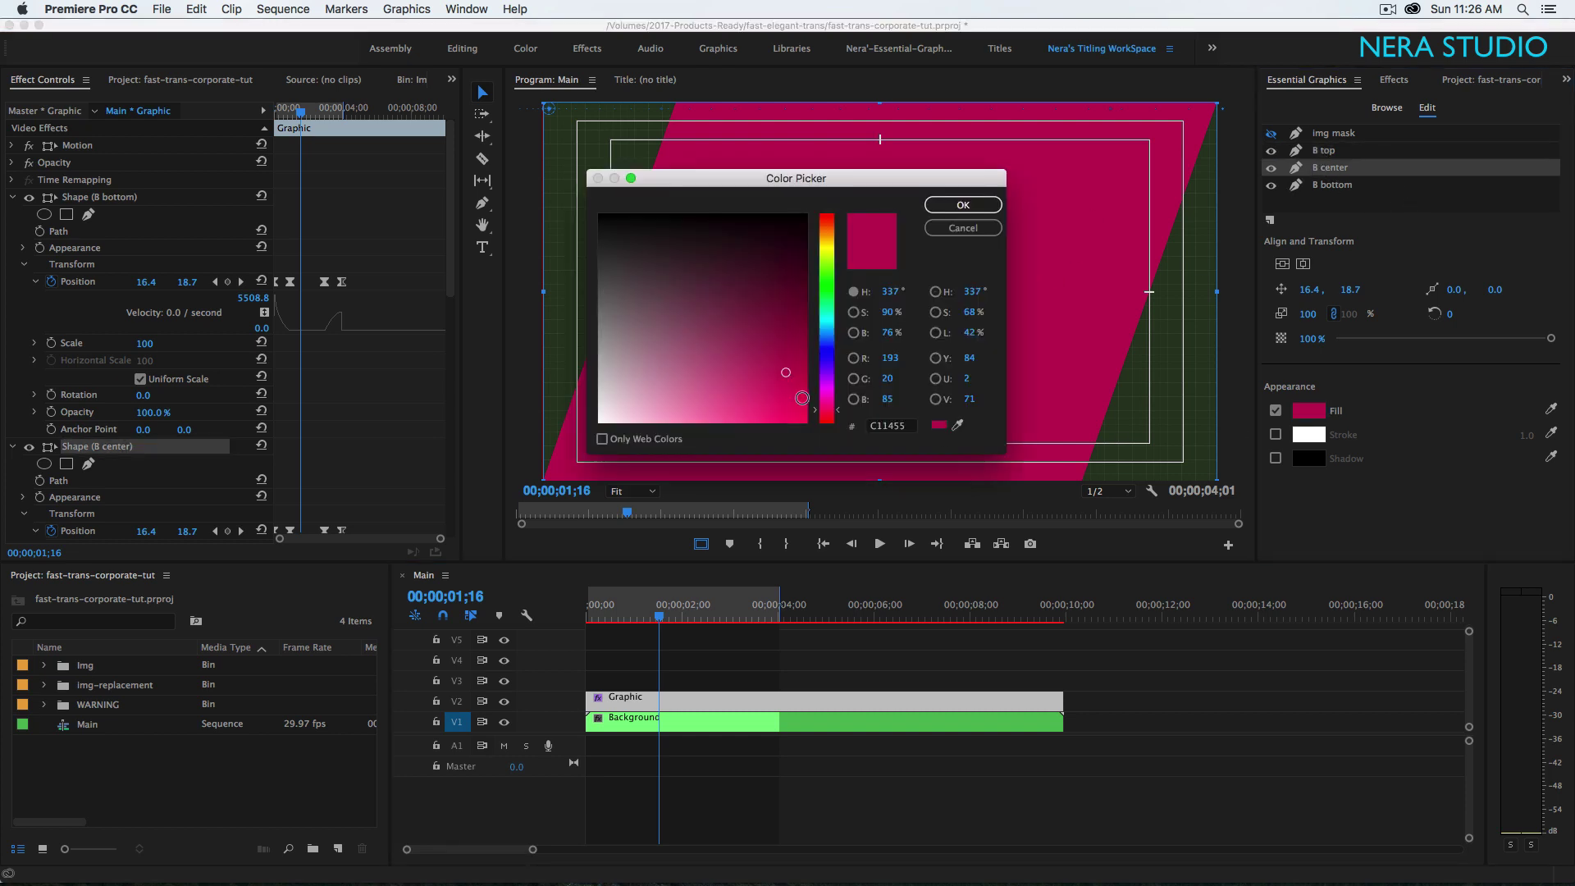
{"action": "left_click_drag", "start_coordinate": [786, 374], "coordinate": [737, 397]}
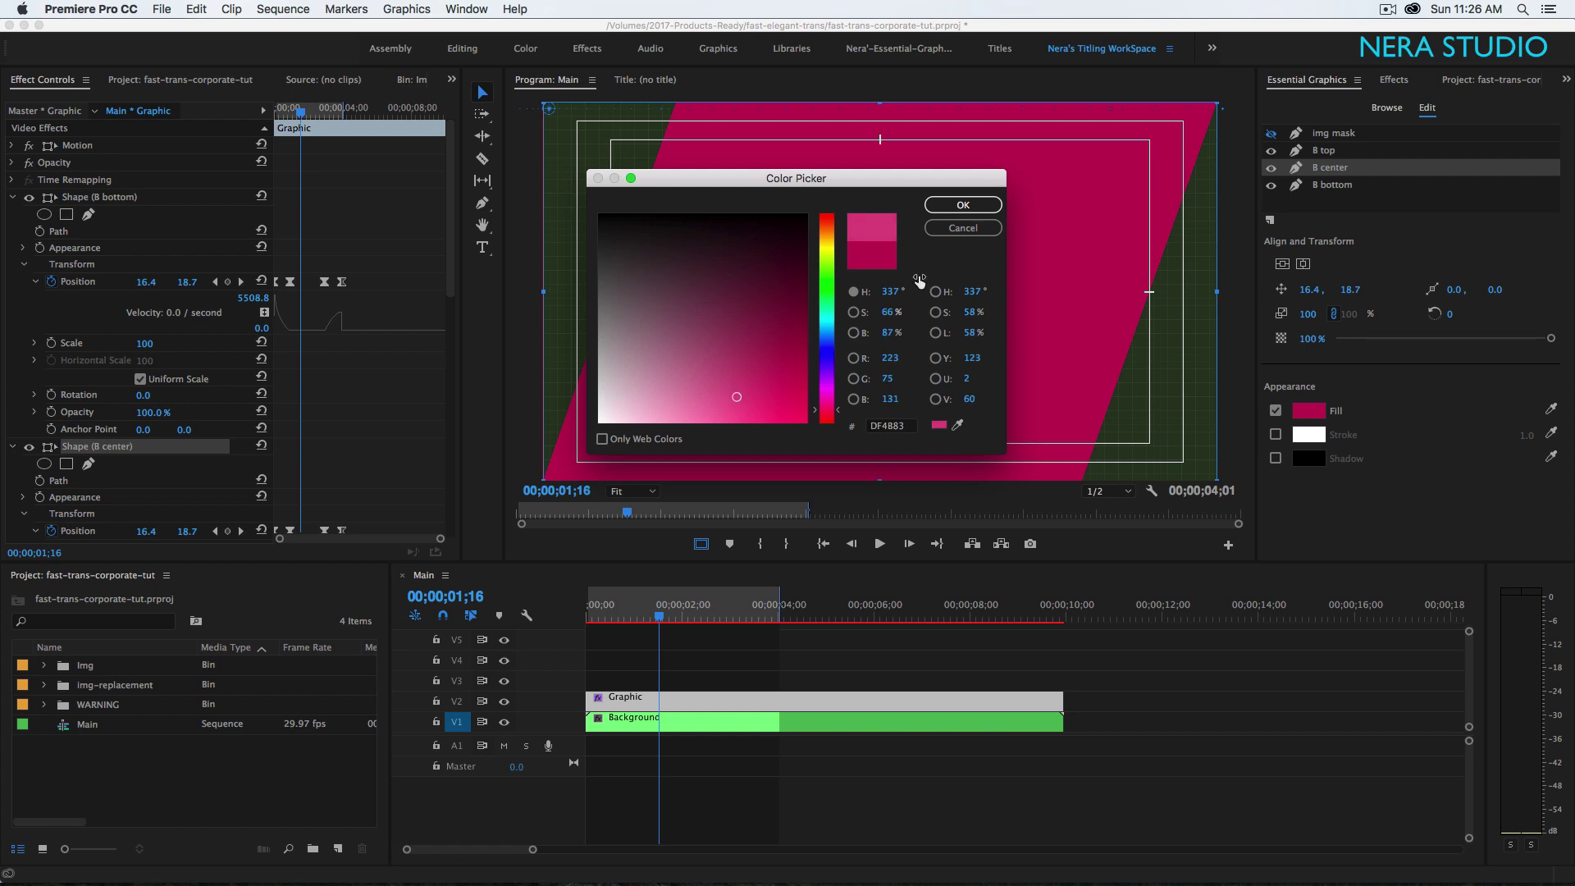
{"action": "left_click", "coordinate": [962, 205]}
- Change the B bottom layer's fill to a still lighter pink, E47BA2
{"action": "left_click", "coordinate": [1313, 187]}
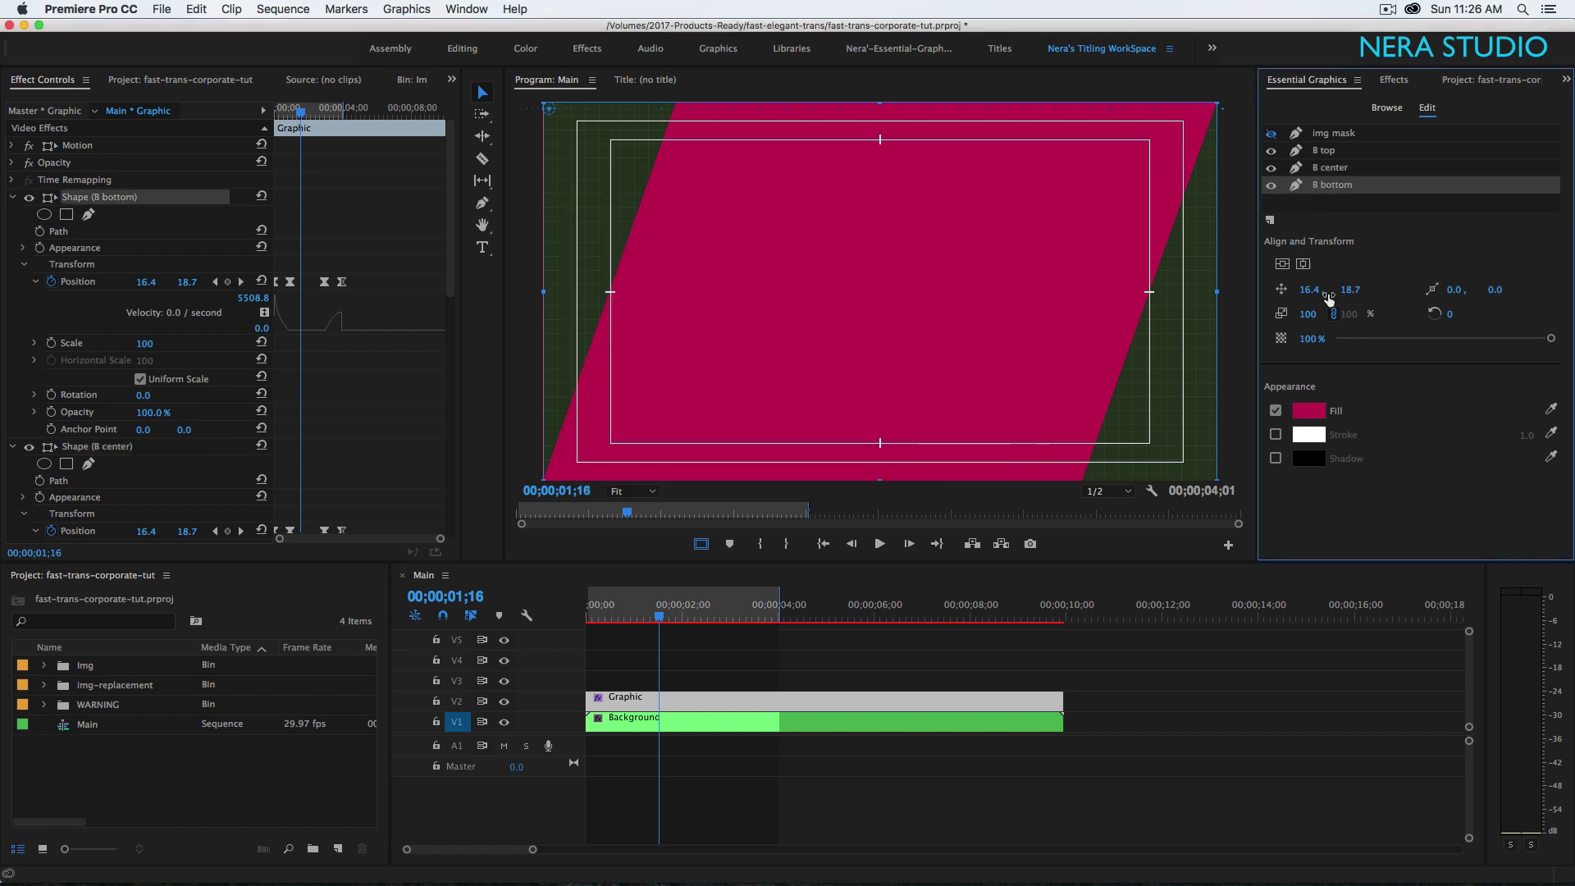
{"action": "left_click", "coordinate": [1309, 411]}
{"action": "left_click_drag", "start_coordinate": [772, 381], "coordinate": [695, 401]}
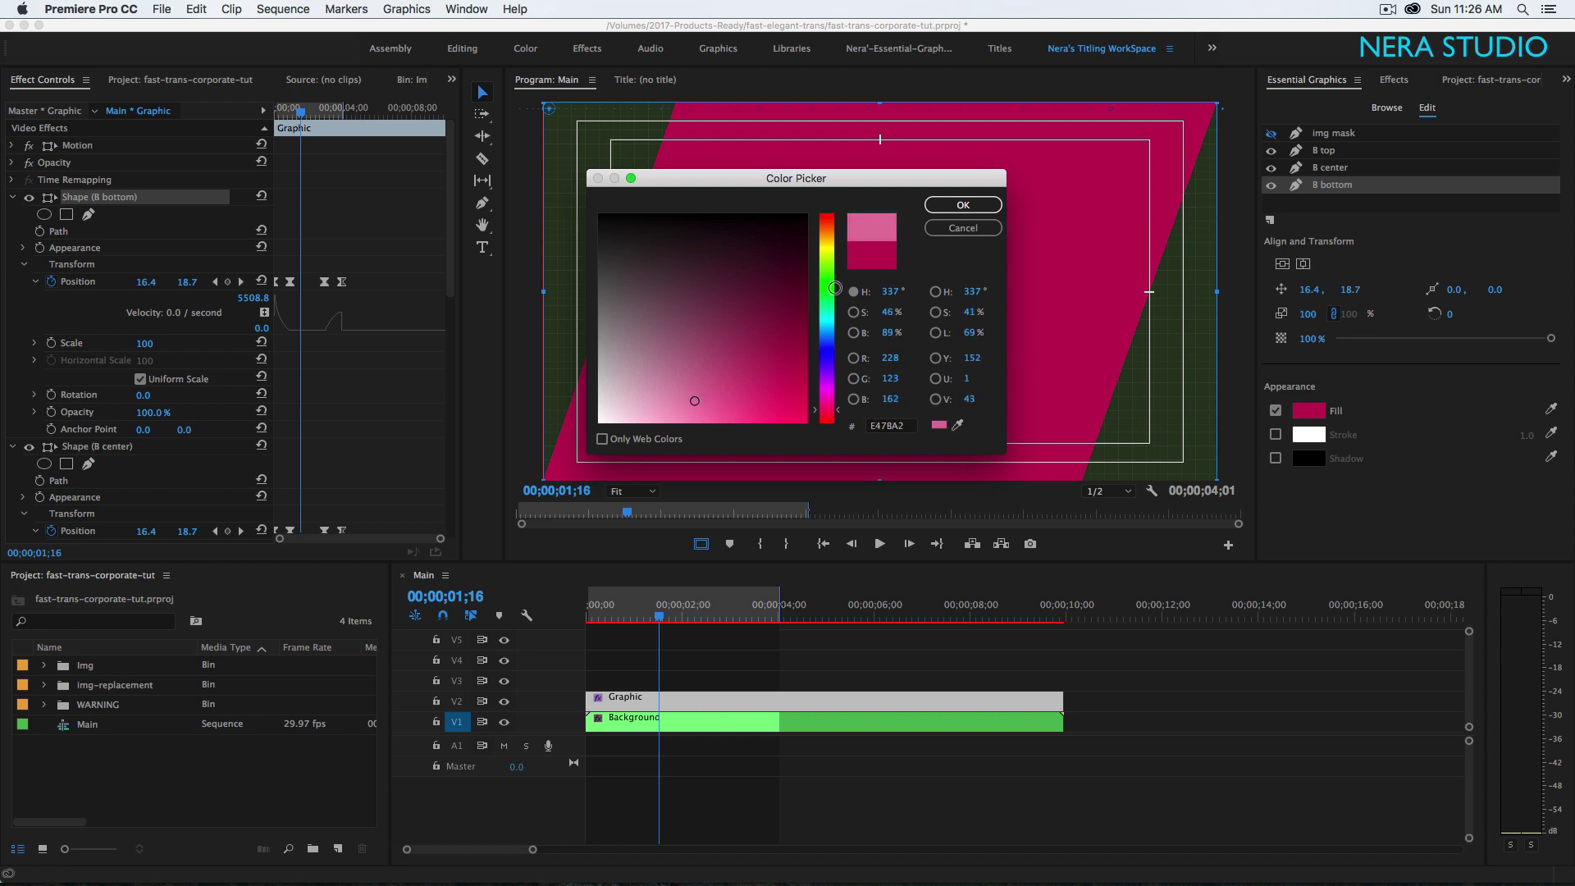
{"action": "left_click", "coordinate": [944, 213]}
{"action": "left_click", "coordinate": [659, 621]}
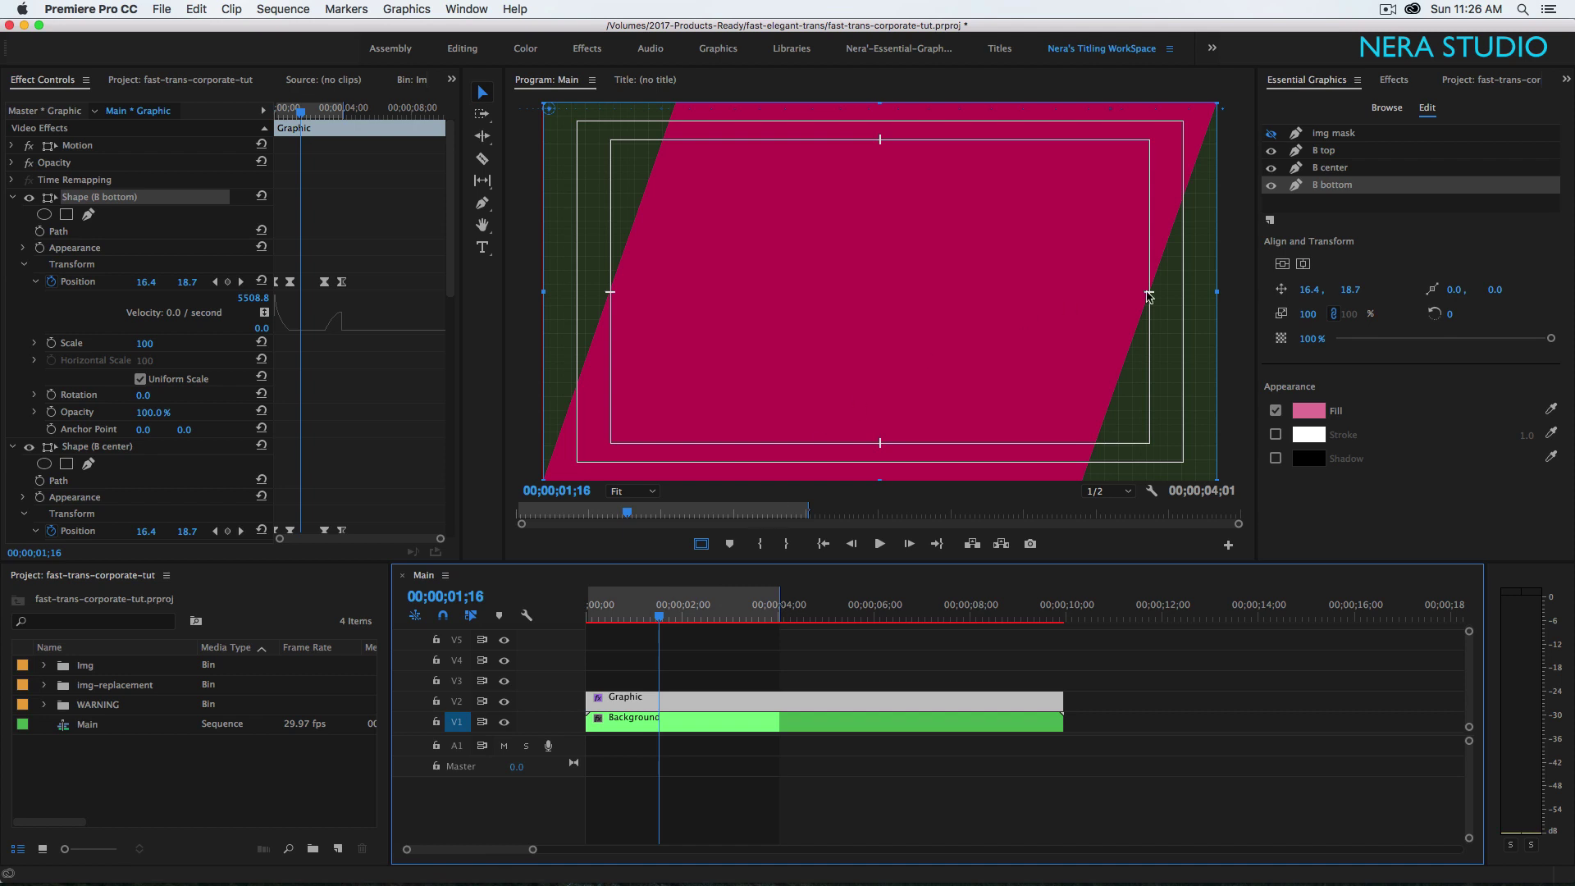
- Shift all of the B center shape's Position keyframes two frames later, so the first one sits at 00;00;00;02
{"action": "left_click", "coordinate": [380, 430]}
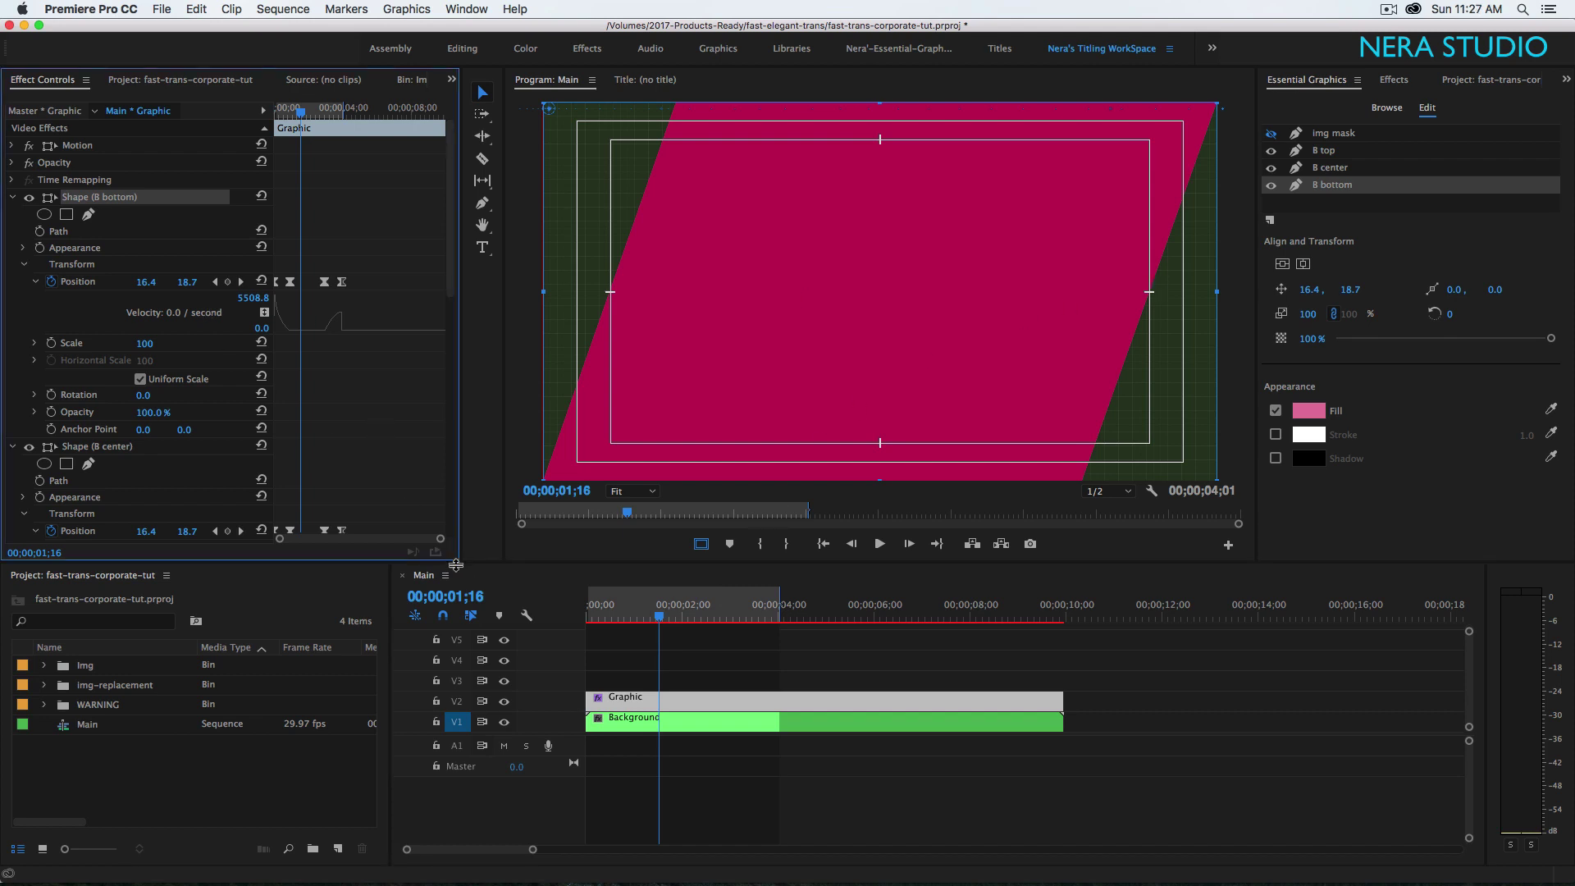
{"action": "left_click", "coordinate": [463, 595]}
{"action": "type", "text": "2"}
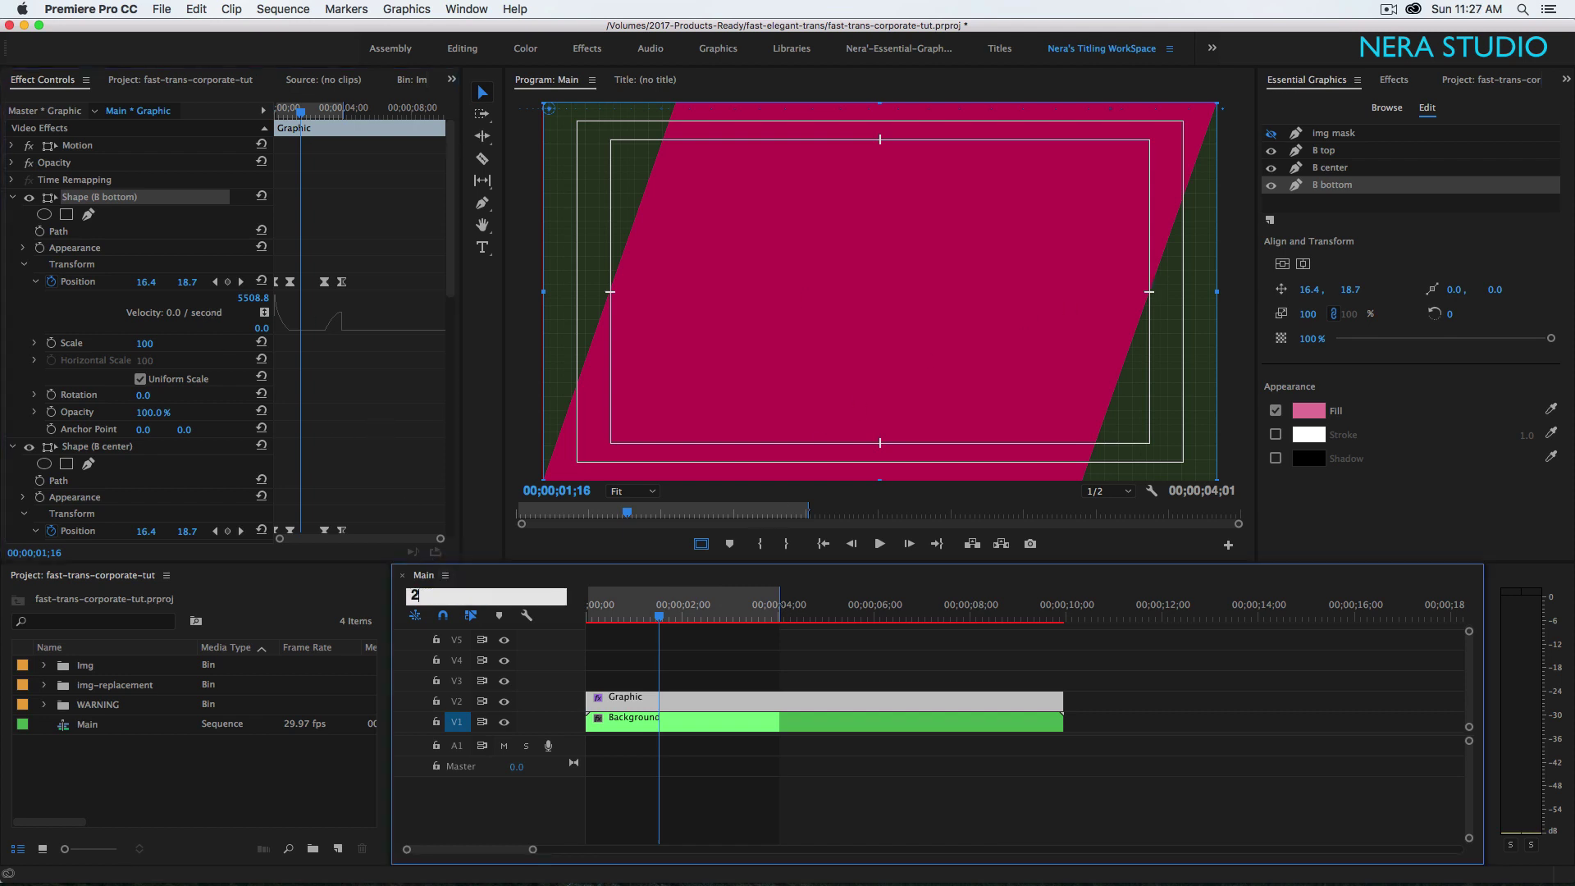
{"action": "key", "text": "Return"}
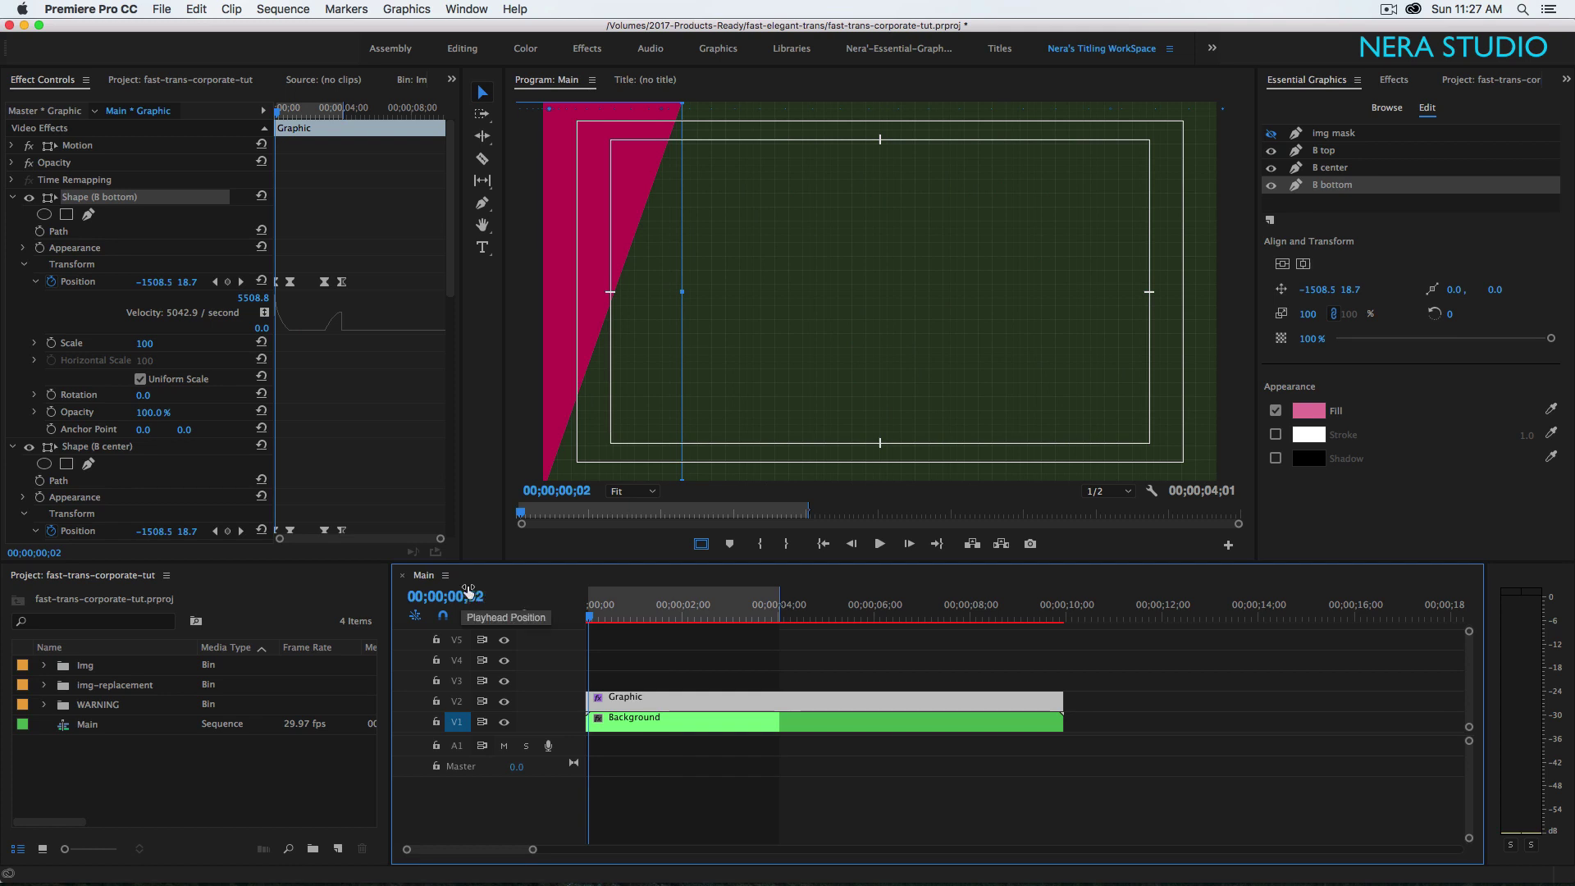
{"action": "left_click", "coordinate": [373, 389]}
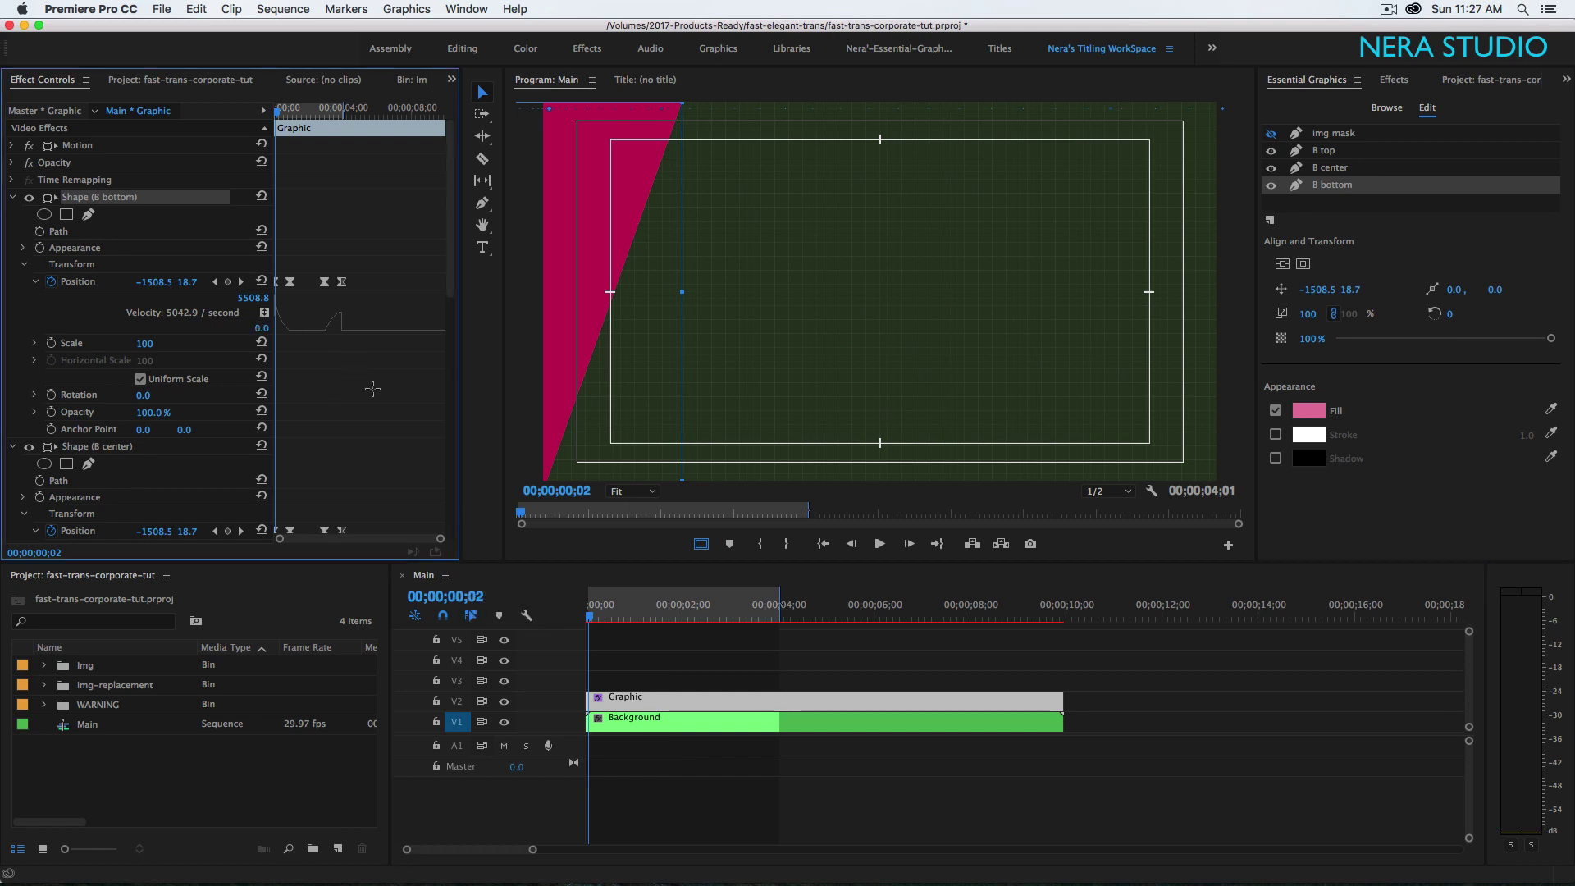
{"action": "key", "text": "grave"}
{"action": "left_click_drag", "start_coordinate": [853, 534], "coordinate": [334, 526]}
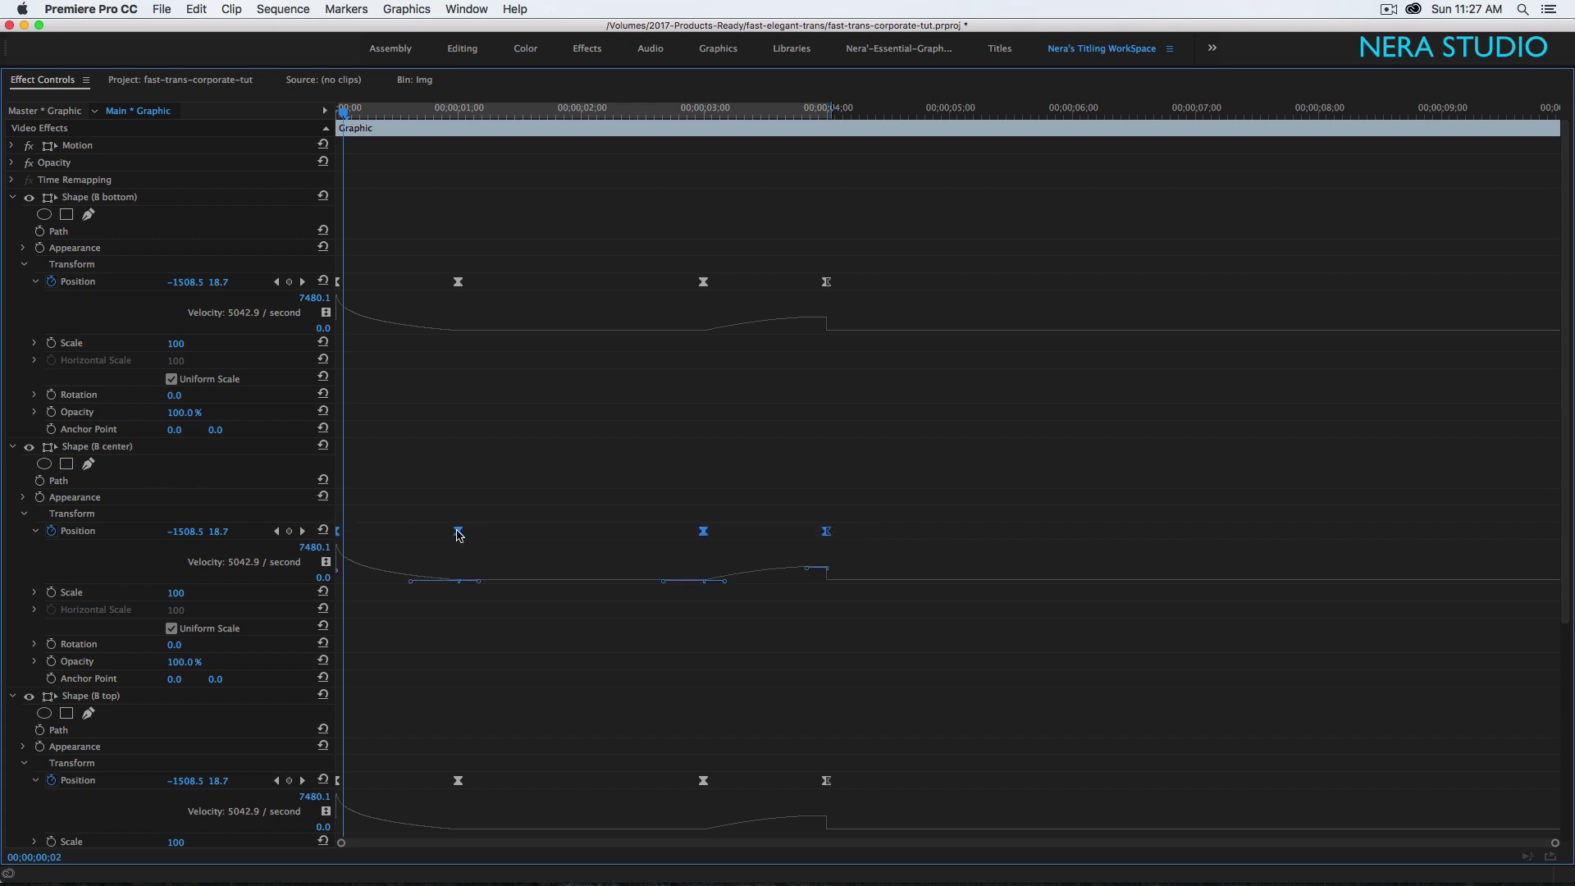
{"action": "left_click_drag", "start_coordinate": [461, 534], "coordinate": [468, 535]}
{"action": "key", "text": "grave"}
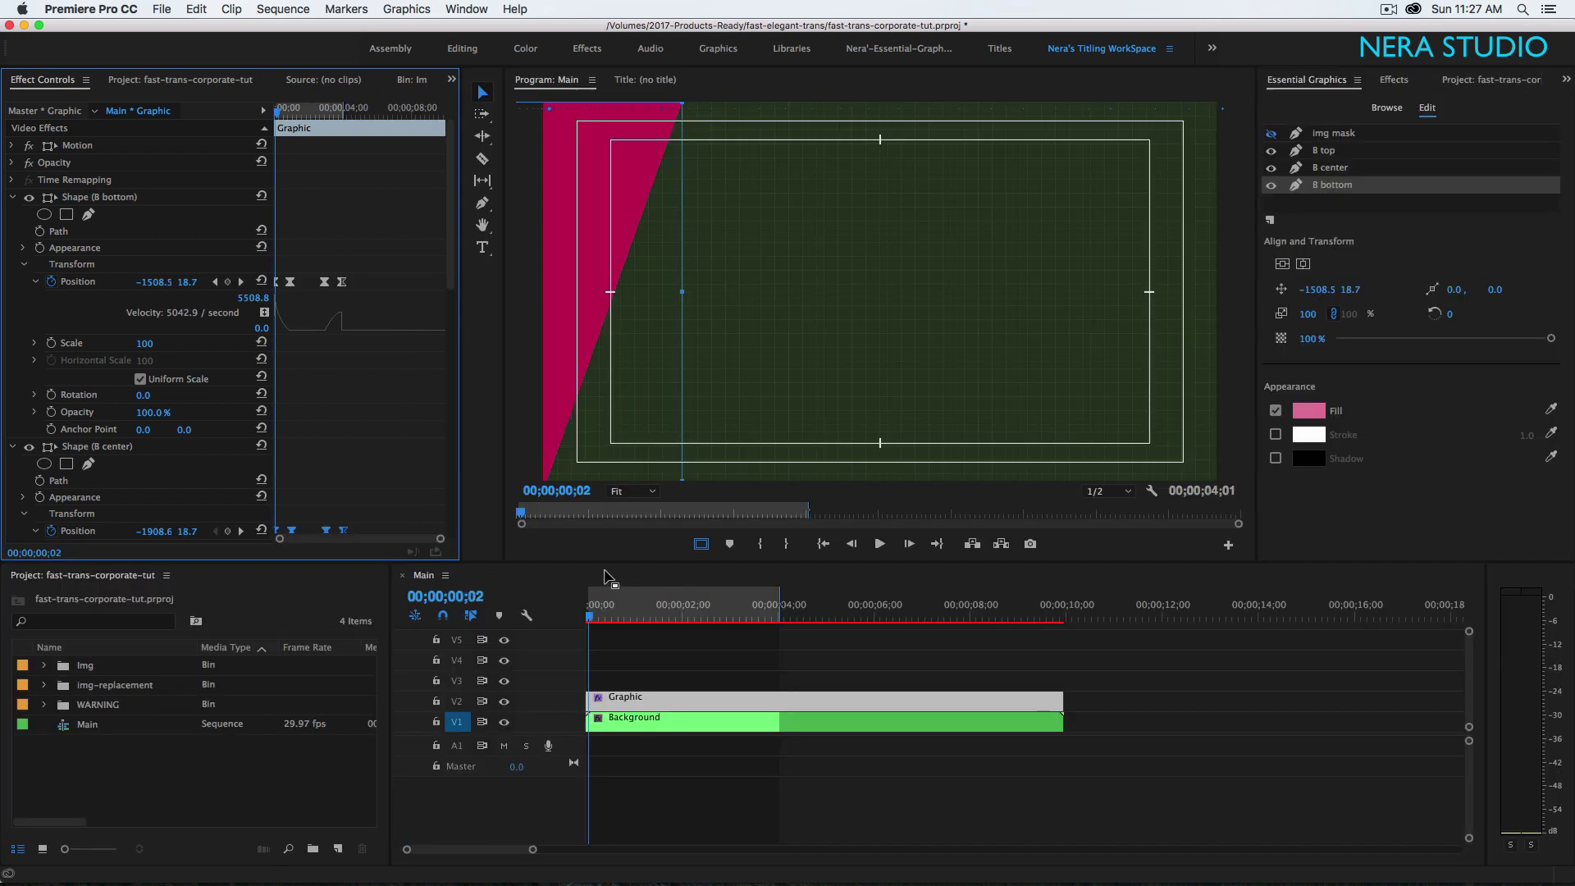
- Shift all of the B top shape's Position keyframes four frames later, so the first one sits at 00;00;00;04
{"action": "left_click", "coordinate": [477, 595]}
{"action": "type", "text": "4"}
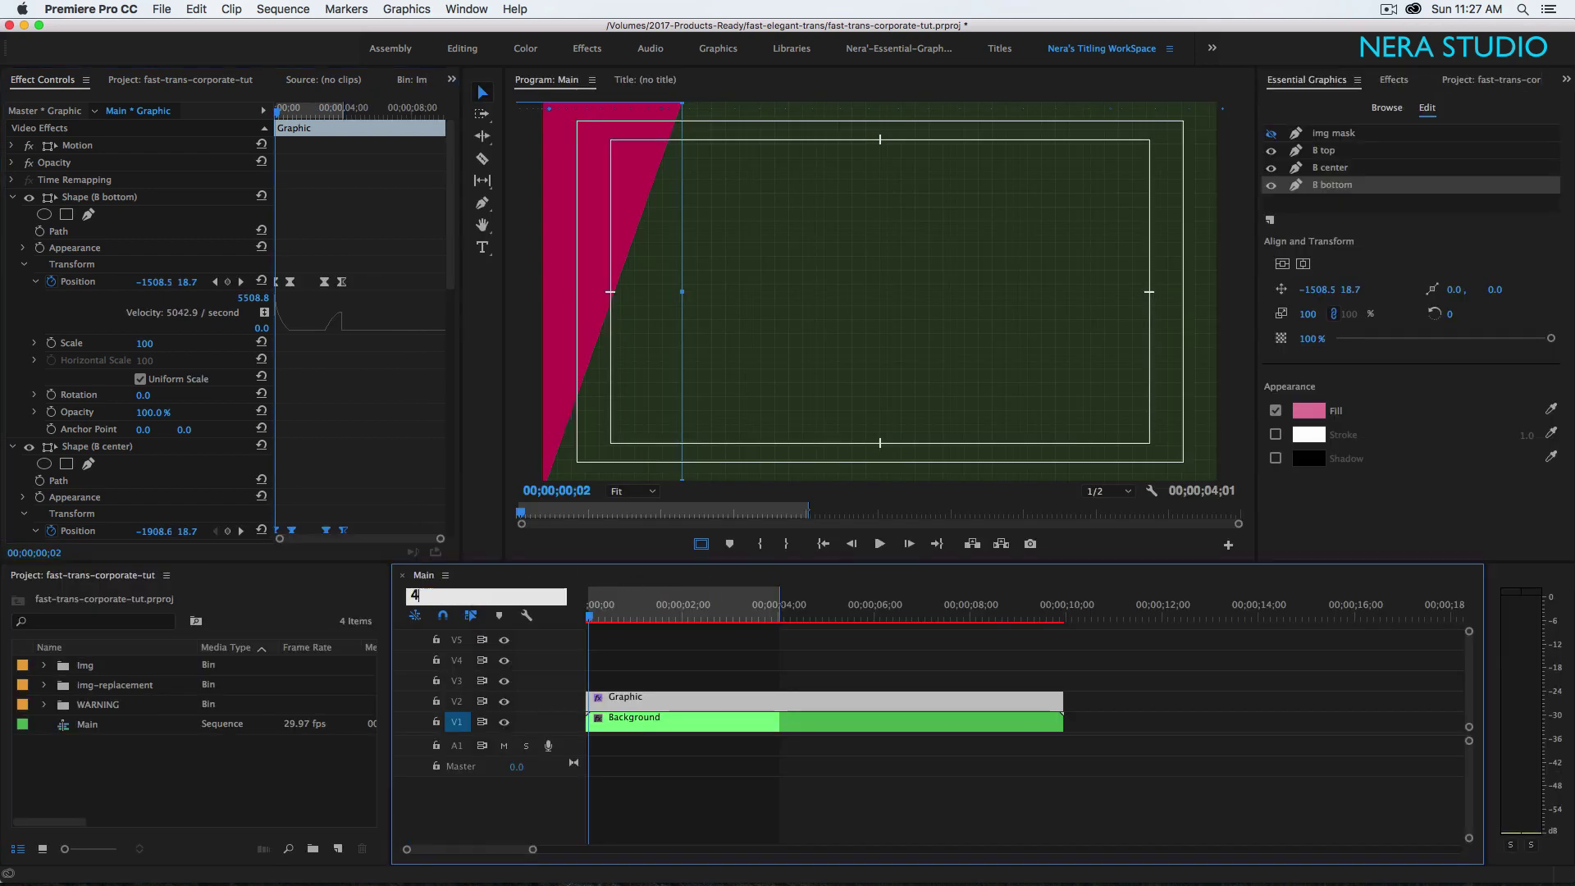
{"action": "key", "text": "Return"}
{"action": "left_click", "coordinate": [308, 408]}
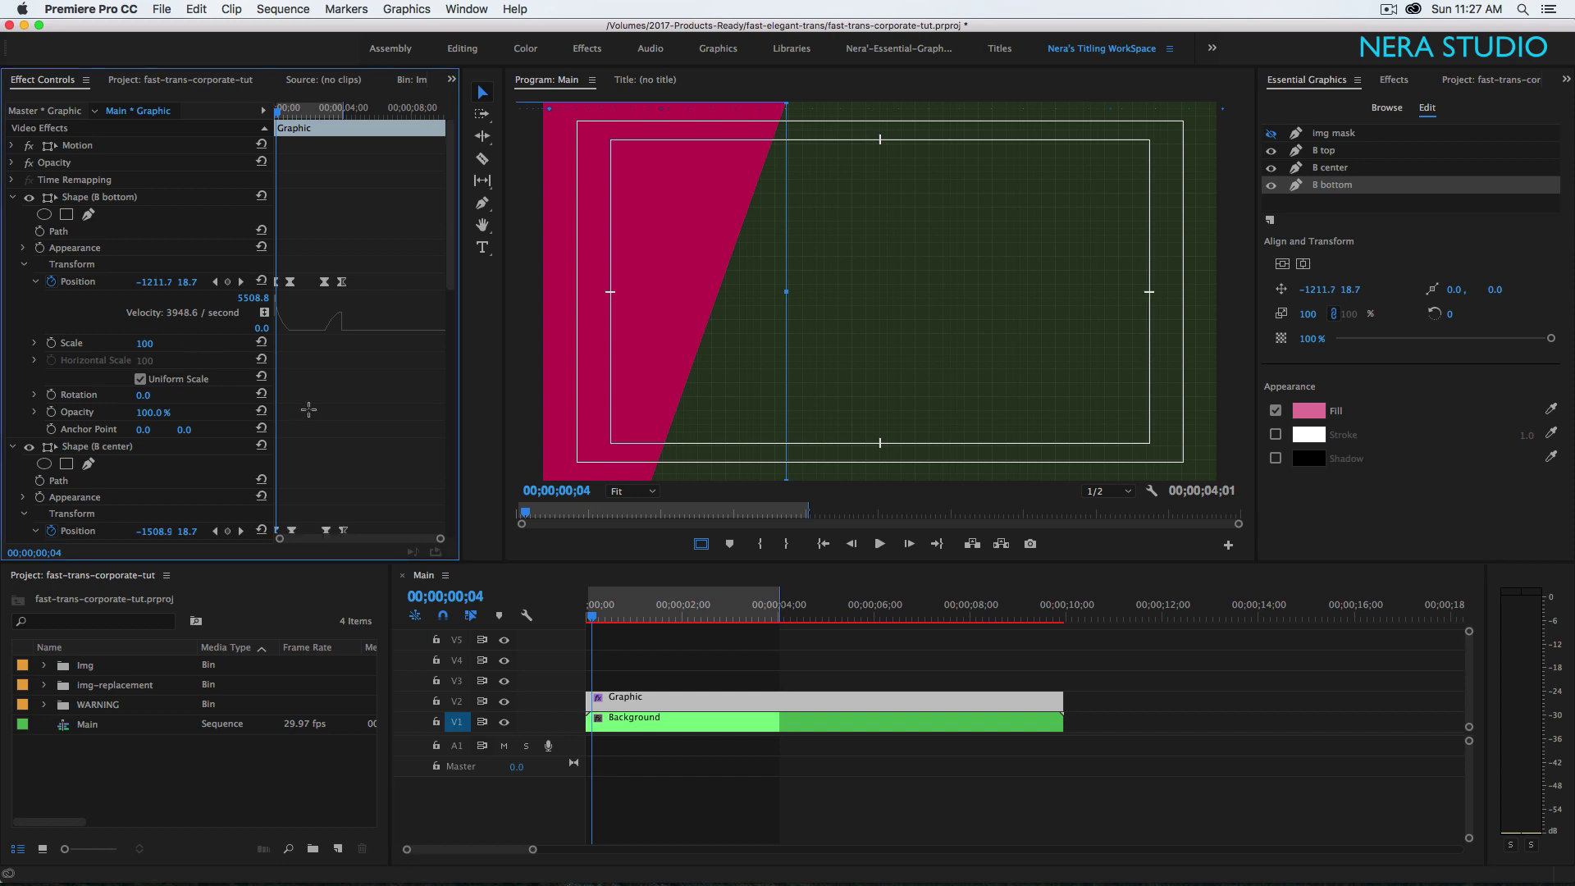
{"action": "key", "text": "grave"}
{"action": "left_click_drag", "start_coordinate": [910, 779], "coordinate": [328, 763]}
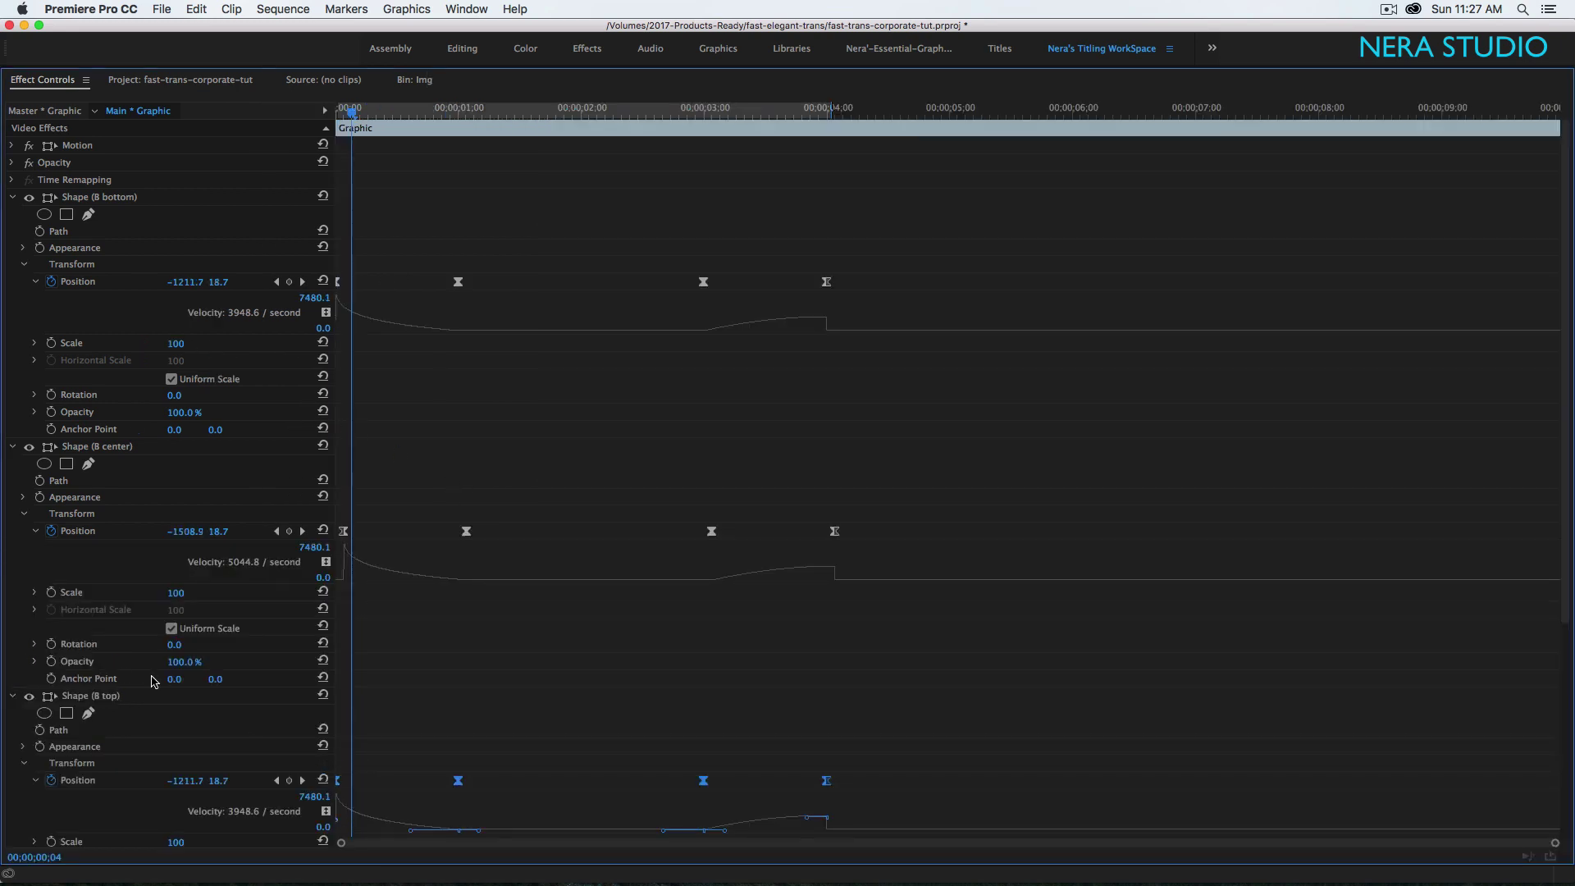
{"action": "left_click_drag", "start_coordinate": [458, 784], "coordinate": [477, 789]}
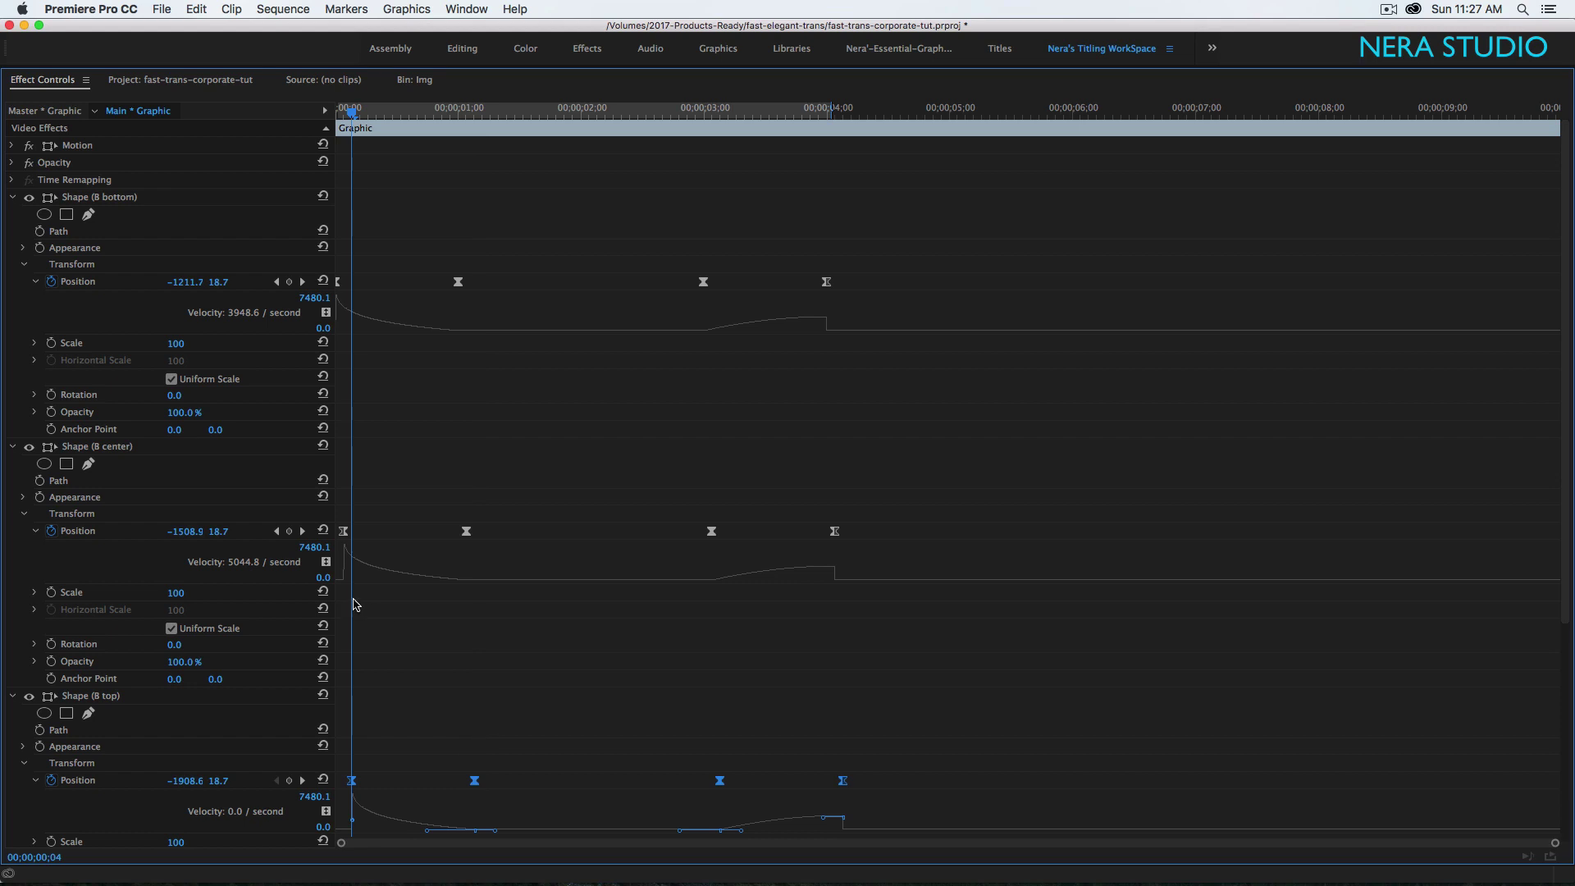
{"action": "key", "text": "grave"}
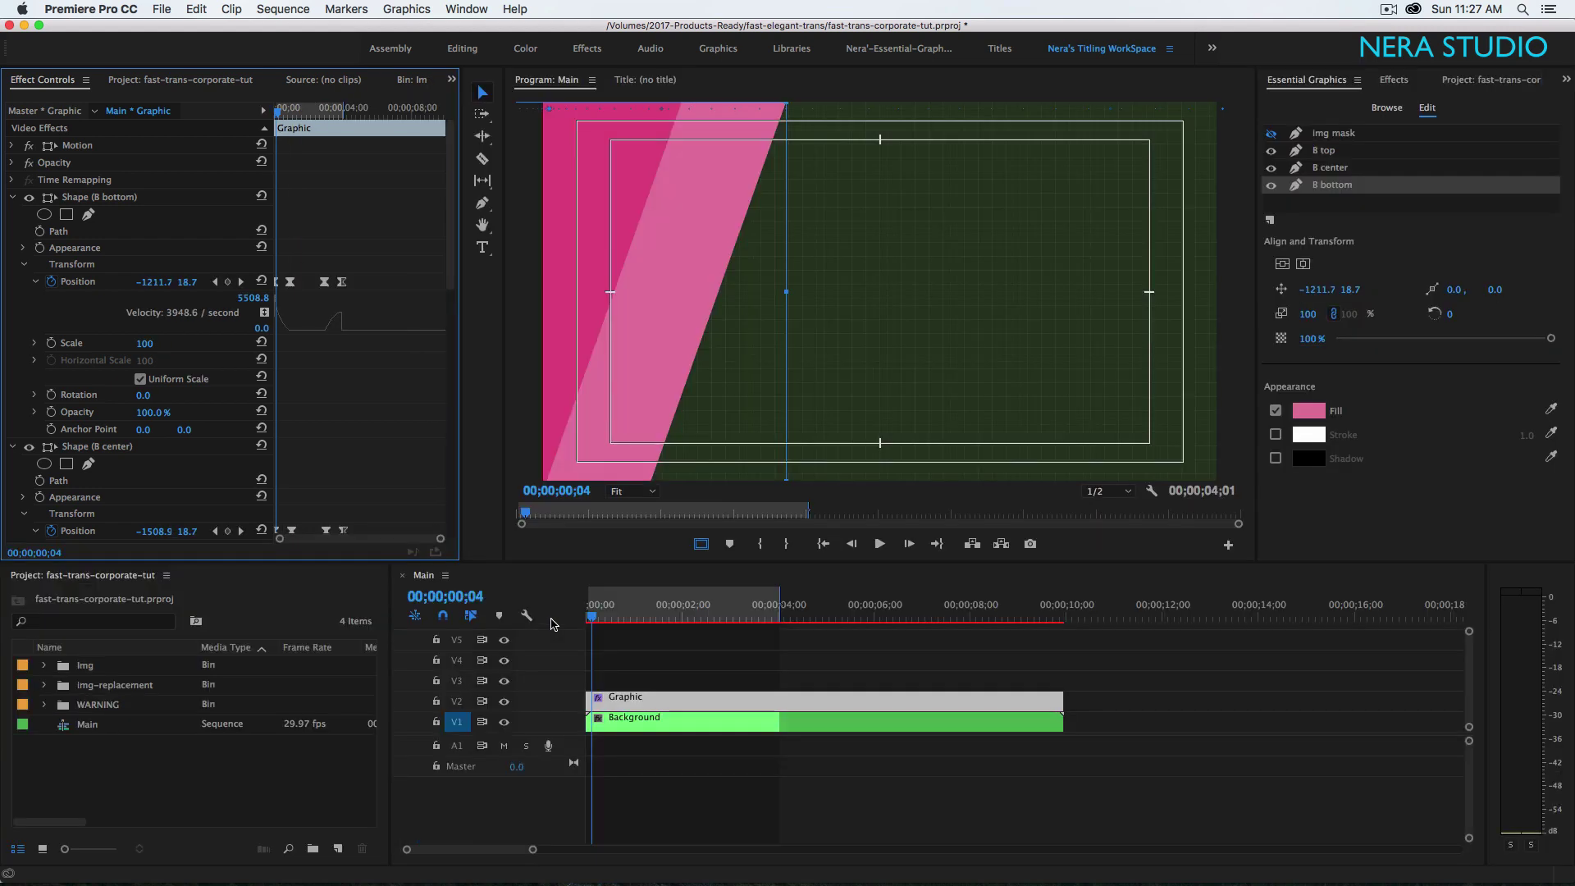
- Scrub through the entrance and exit of the animation to examine how the three B shapes are staggered
{"action": "left_click_drag", "start_coordinate": [590, 621], "coordinate": [604, 621]}
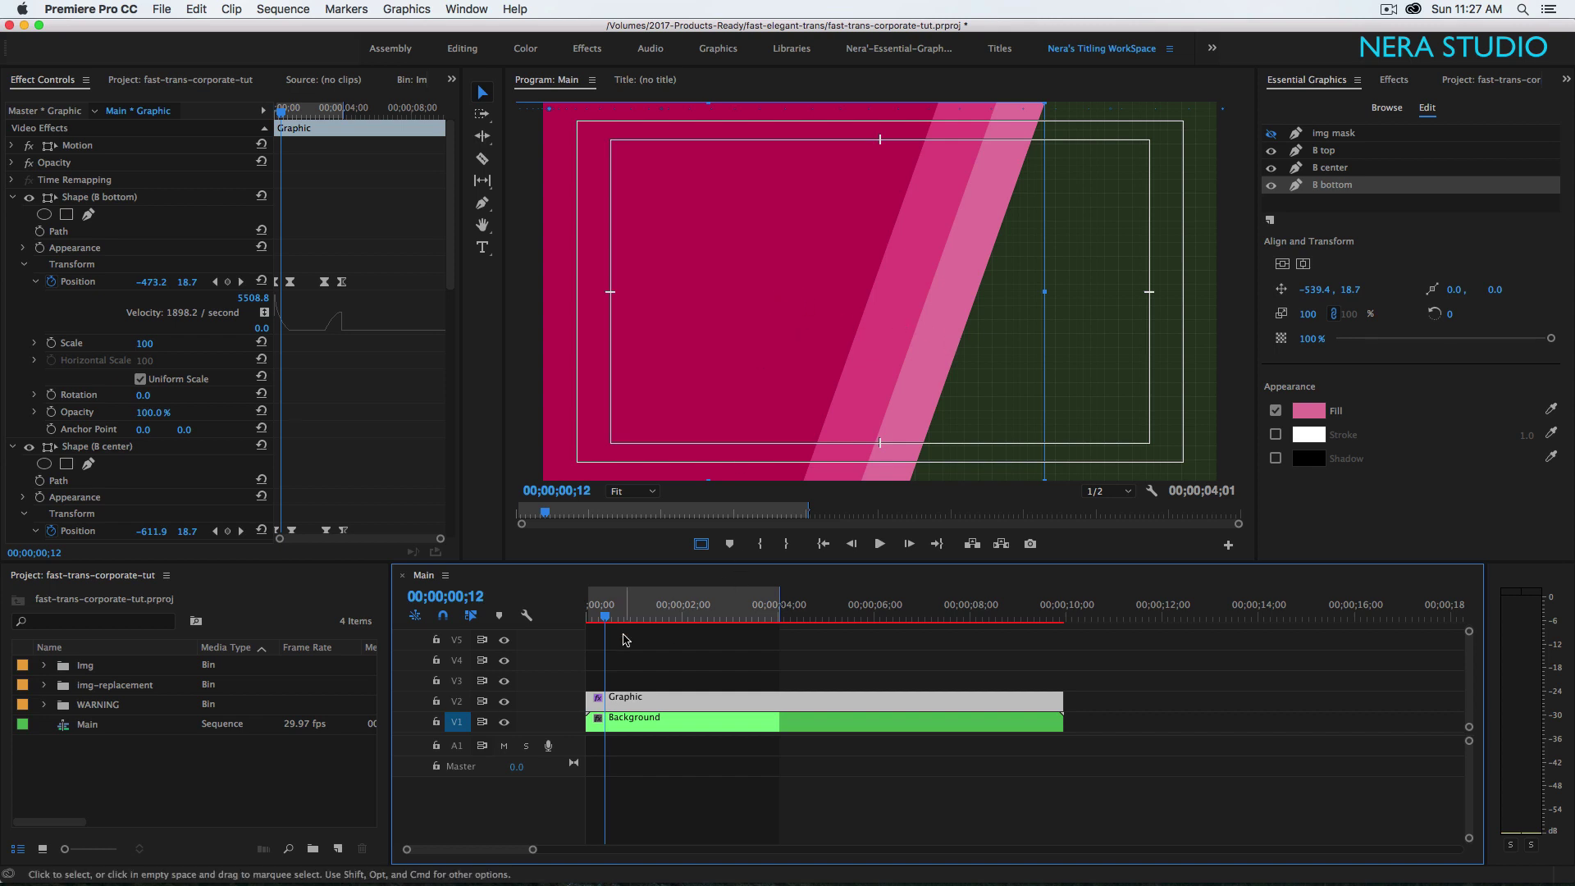
{"action": "mouse_move", "coordinate": [606, 621]}
{"action": "left_mouse_down"}
{"action": "mouse_move", "coordinate": [587, 621]}
{"action": "mouse_move", "coordinate": [605, 621]}
{"action": "left_mouse_up"}
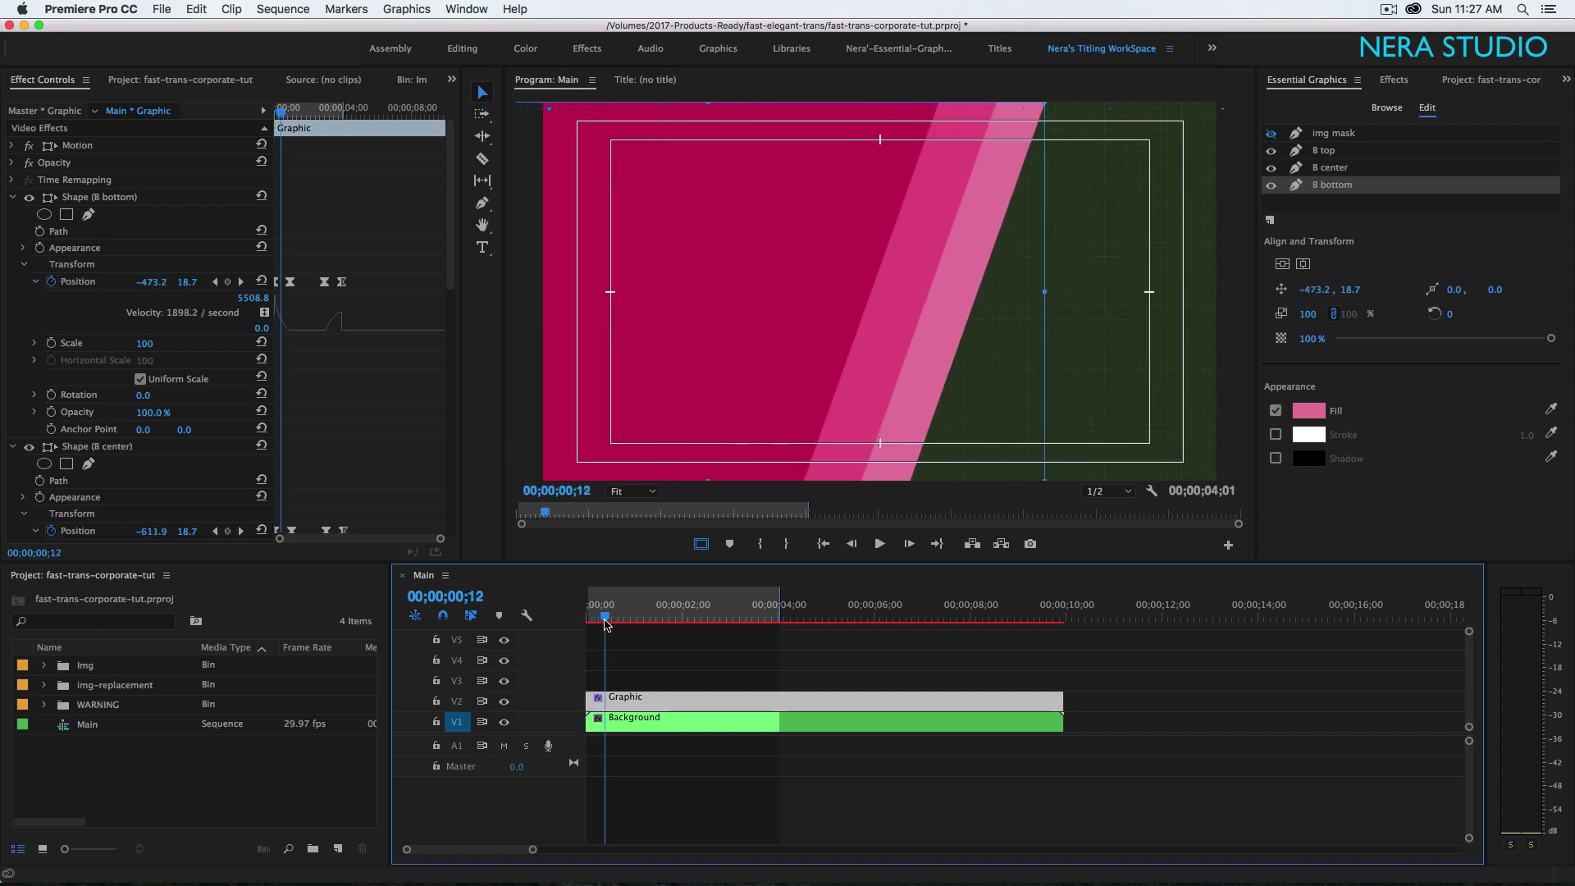
{"action": "left_click", "coordinate": [390, 449]}
{"action": "key", "text": "grave"}
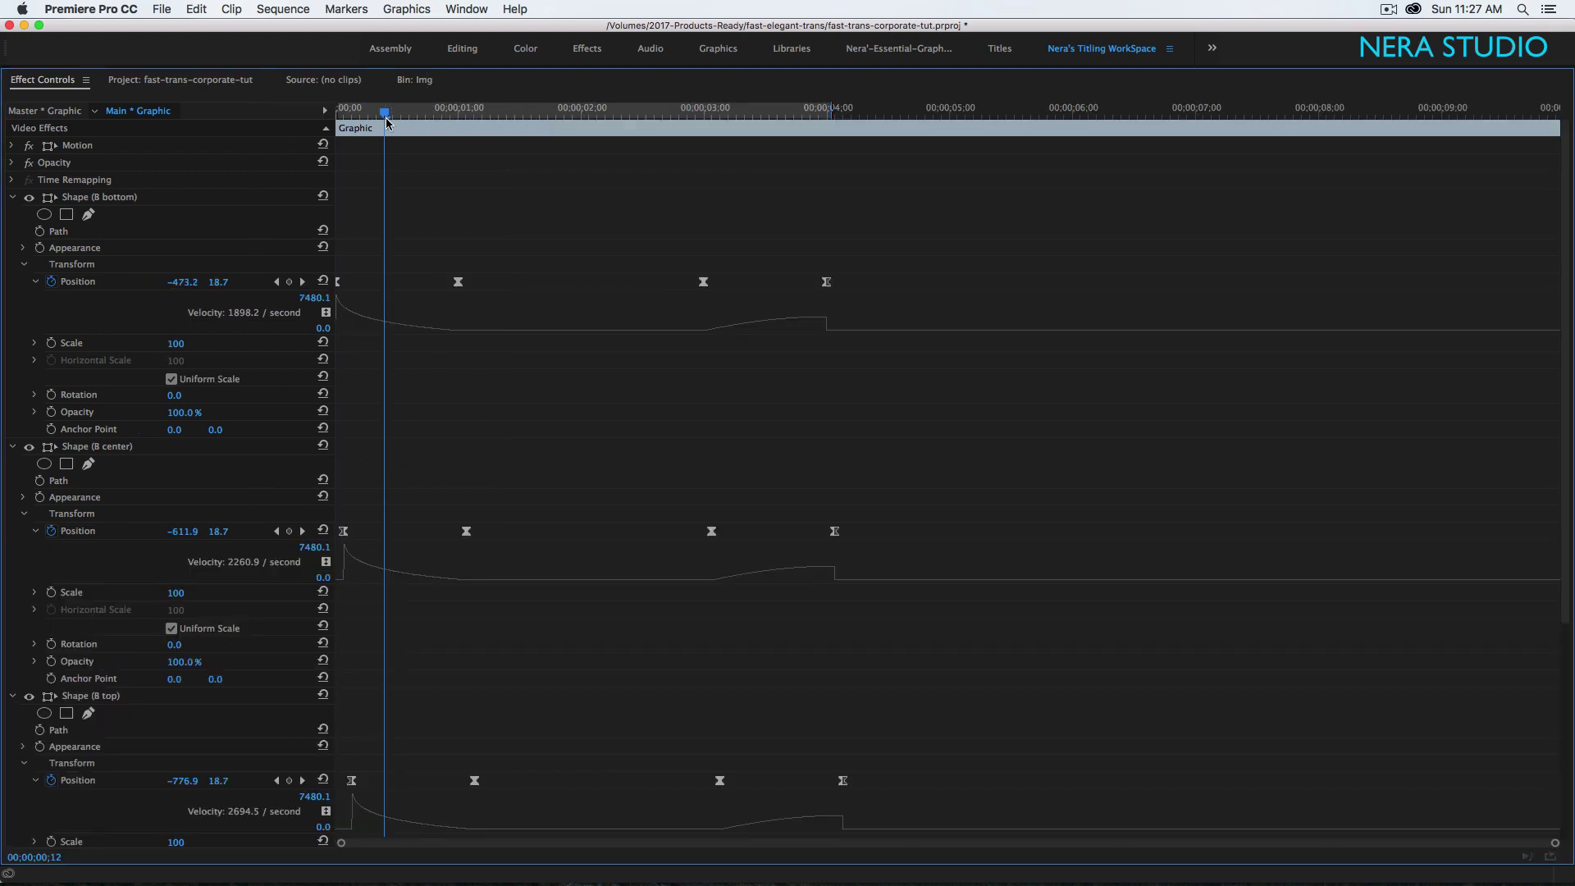
{"action": "left_click_drag", "start_coordinate": [385, 113], "coordinate": [720, 168]}
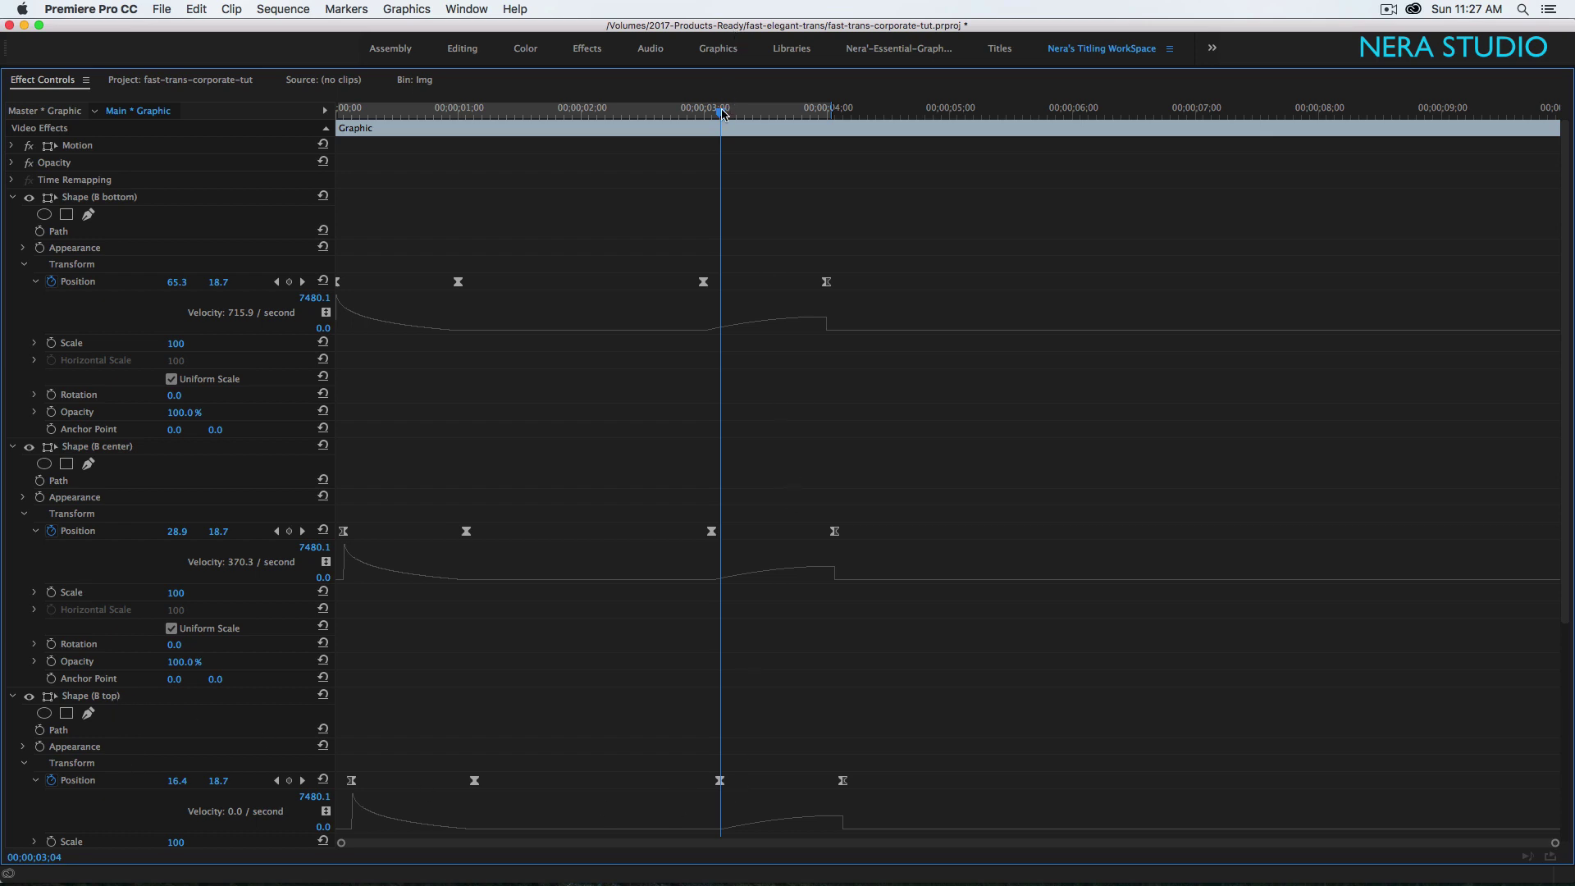
{"action": "left_click_drag", "start_coordinate": [720, 115], "coordinate": [724, 116]}
{"action": "key", "text": "grave"}
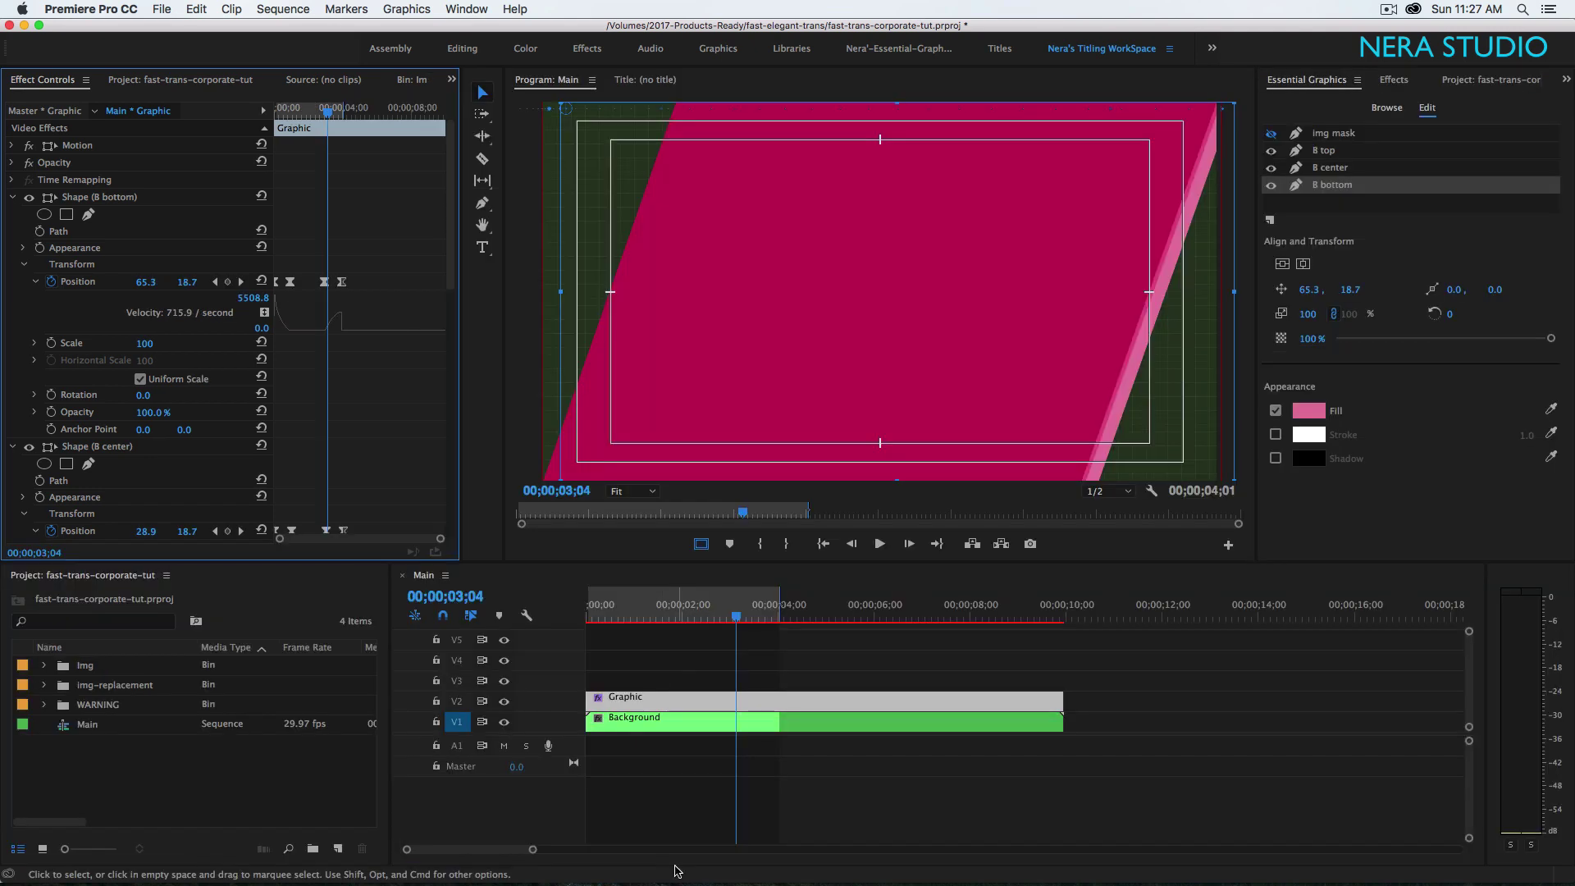
- Move the B center shape's last two Position keyframes later, so the exit movement starts at 00;00;03;06
{"action": "left_click", "coordinate": [487, 604]}
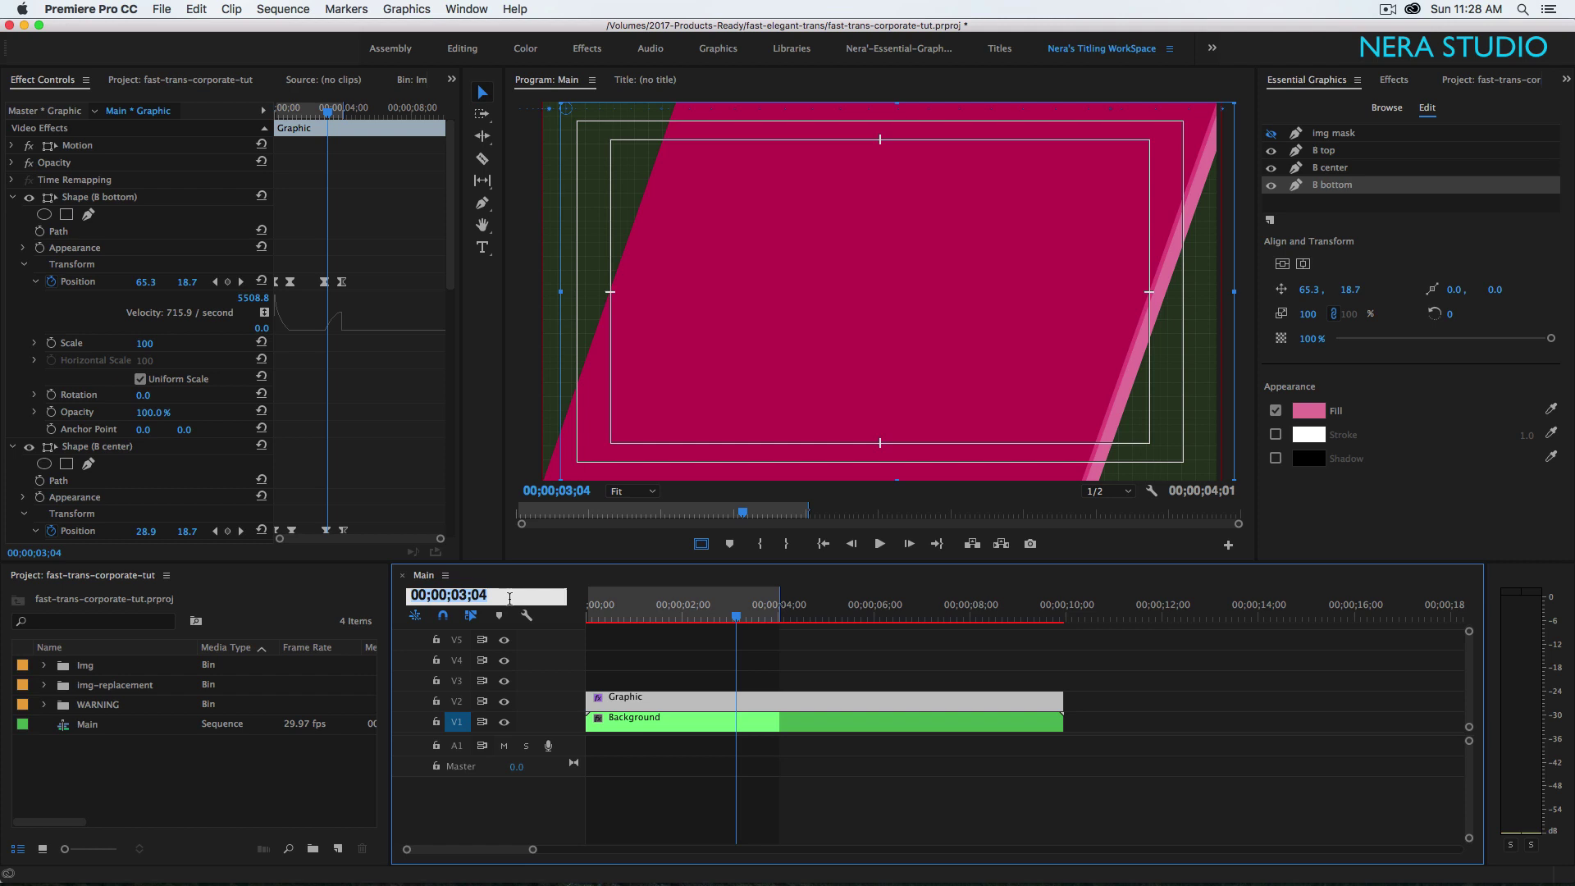
{"action": "left_click", "coordinate": [508, 598]}
{"action": "key", "text": "BackSpace"}
{"action": "type", "text": "6"}
{"action": "key", "text": "Return"}
{"action": "left_click", "coordinate": [406, 471]}
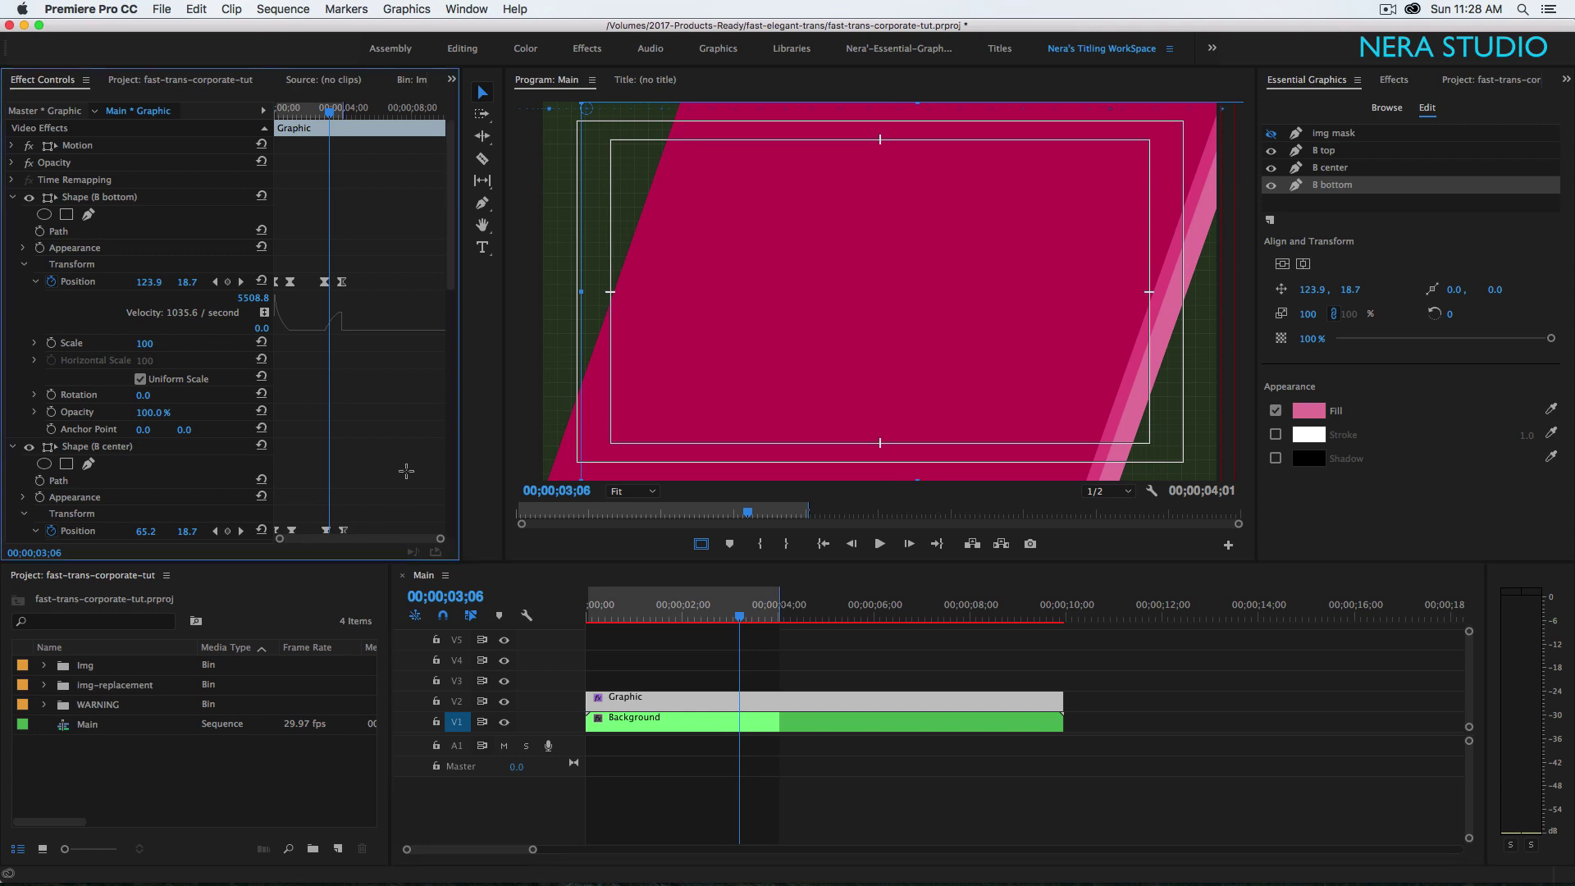
{"action": "key", "text": "grave"}
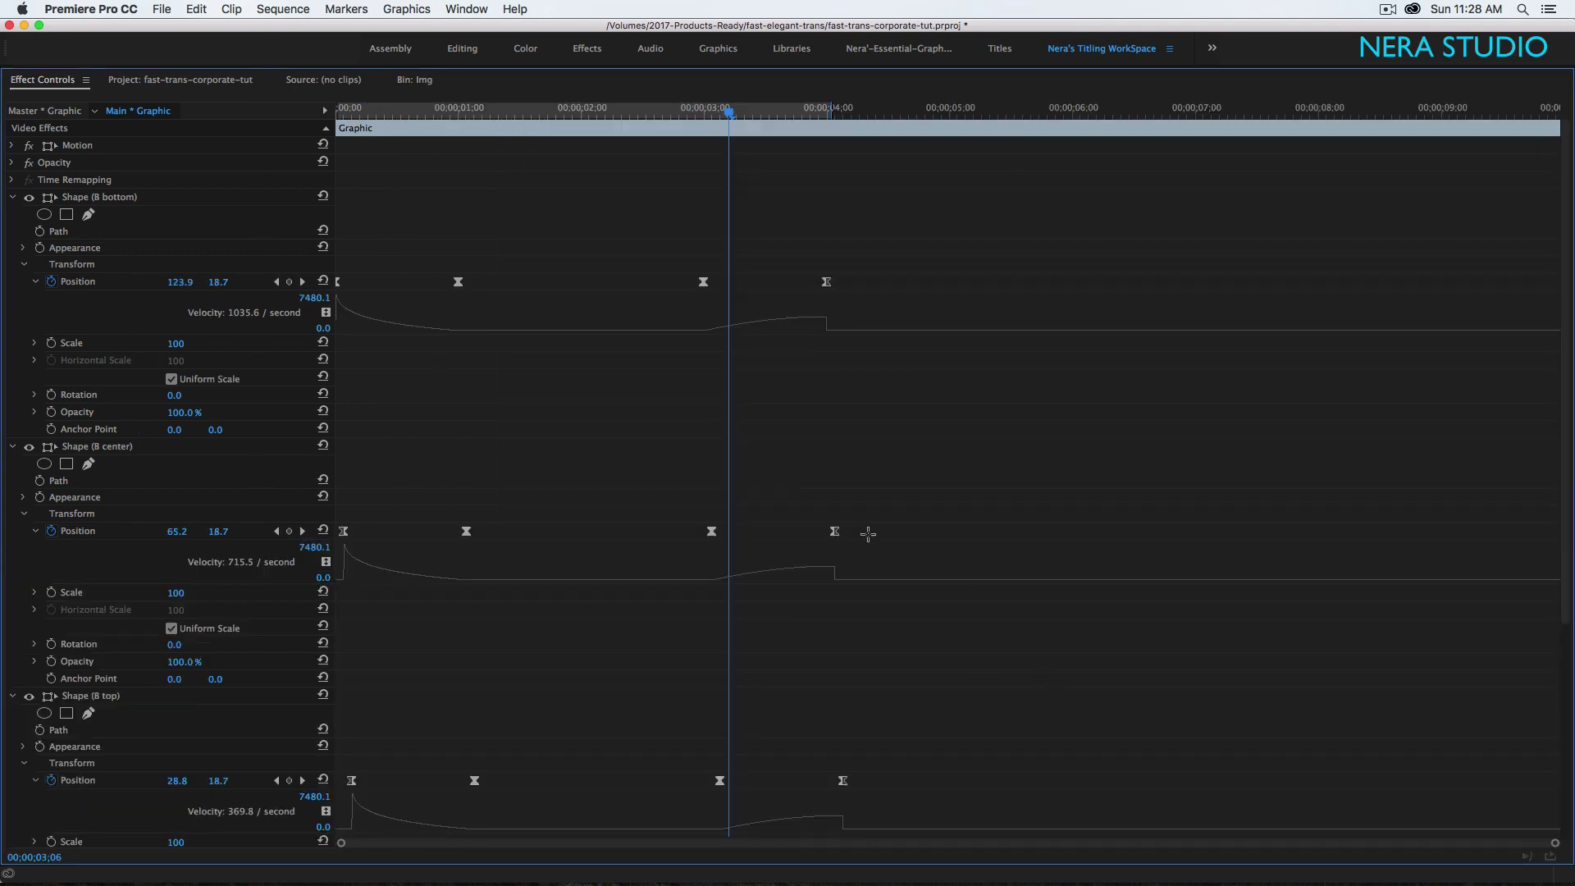
{"action": "left_click", "coordinate": [710, 531], "text": "shift"}
{"action": "left_click_drag", "start_coordinate": [710, 532], "coordinate": [728, 538]}
{"action": "left_click", "coordinate": [880, 497]}
{"action": "key", "text": "grave"}
- Move the B bottom shape's last two Position keyframes so its exit starts at 00;00;03;08, and render the sequence for playback
{"action": "left_click", "coordinate": [488, 596]}
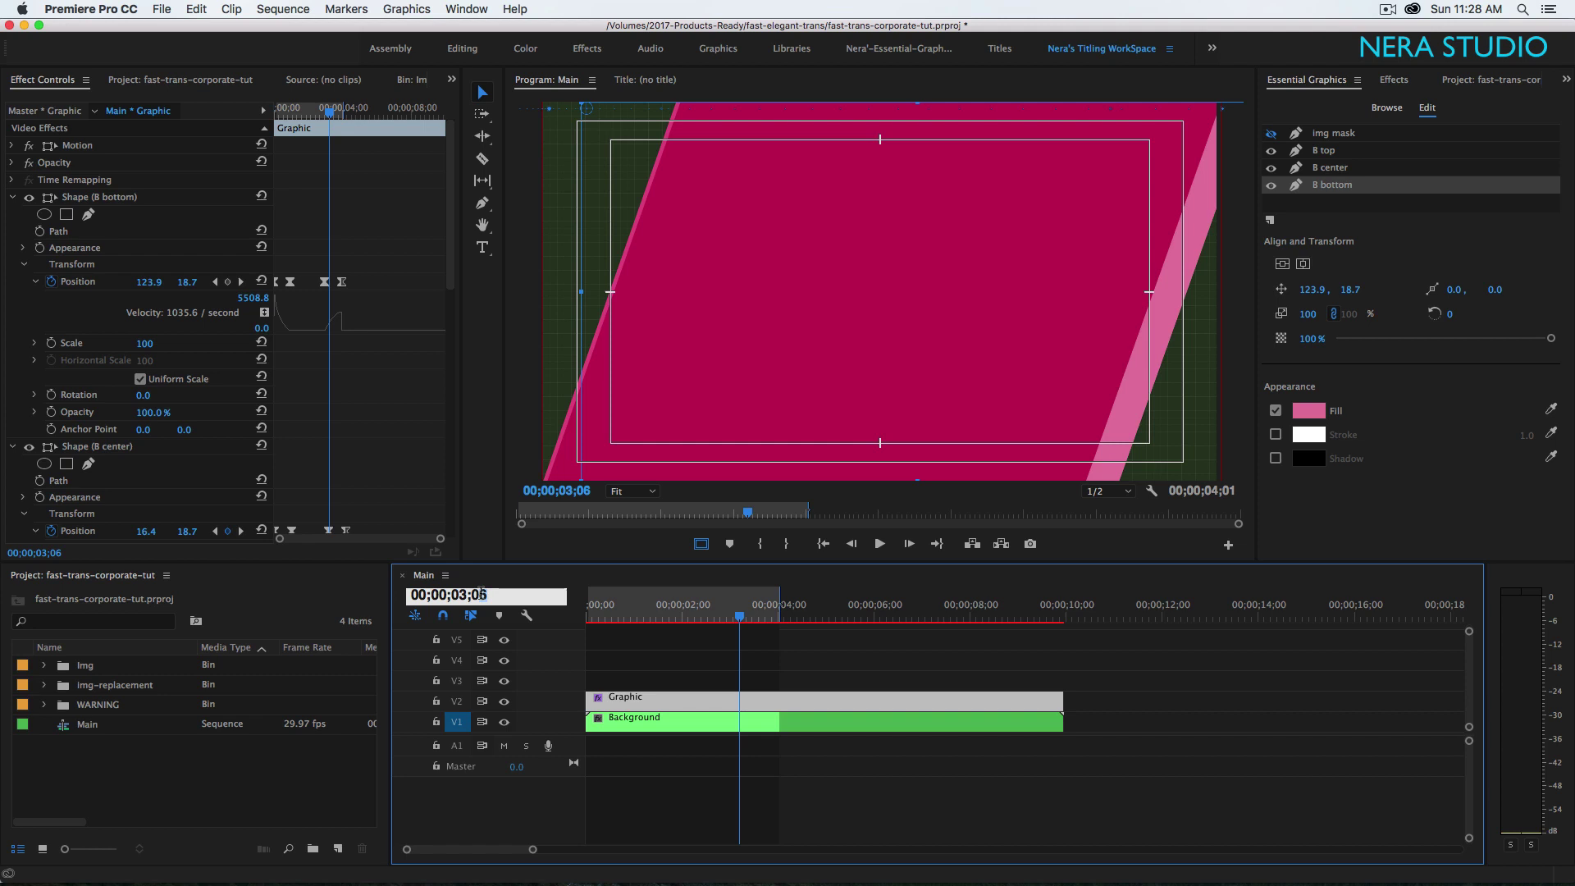
{"action": "key", "text": "BackSpace"}
{"action": "type", "text": "8"}
{"action": "key", "text": "Return"}
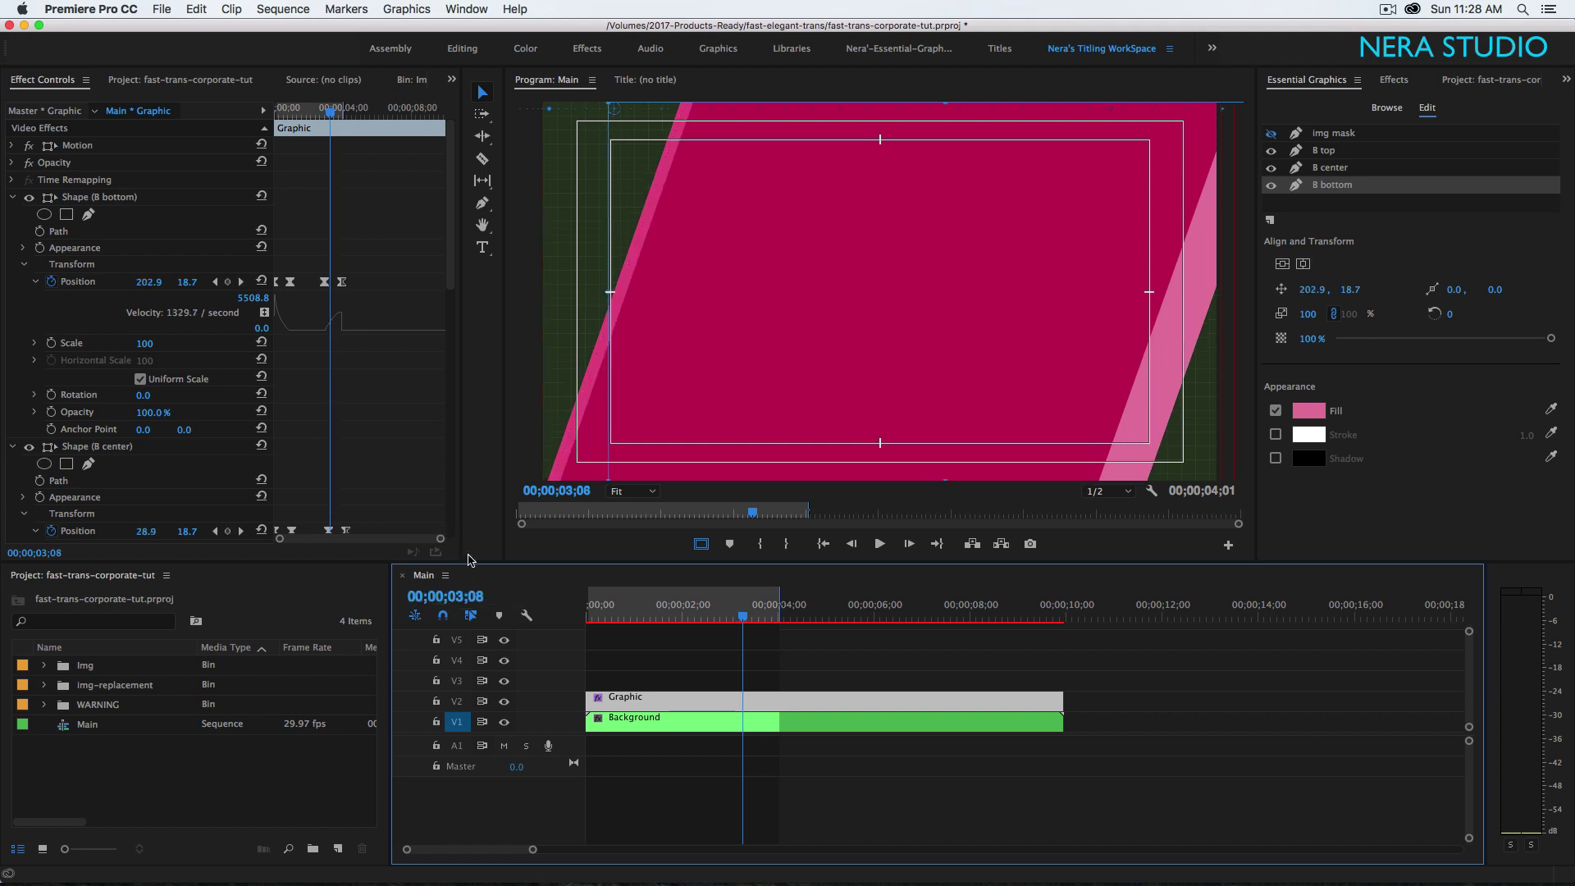
{"action": "left_click", "coordinate": [416, 461]}
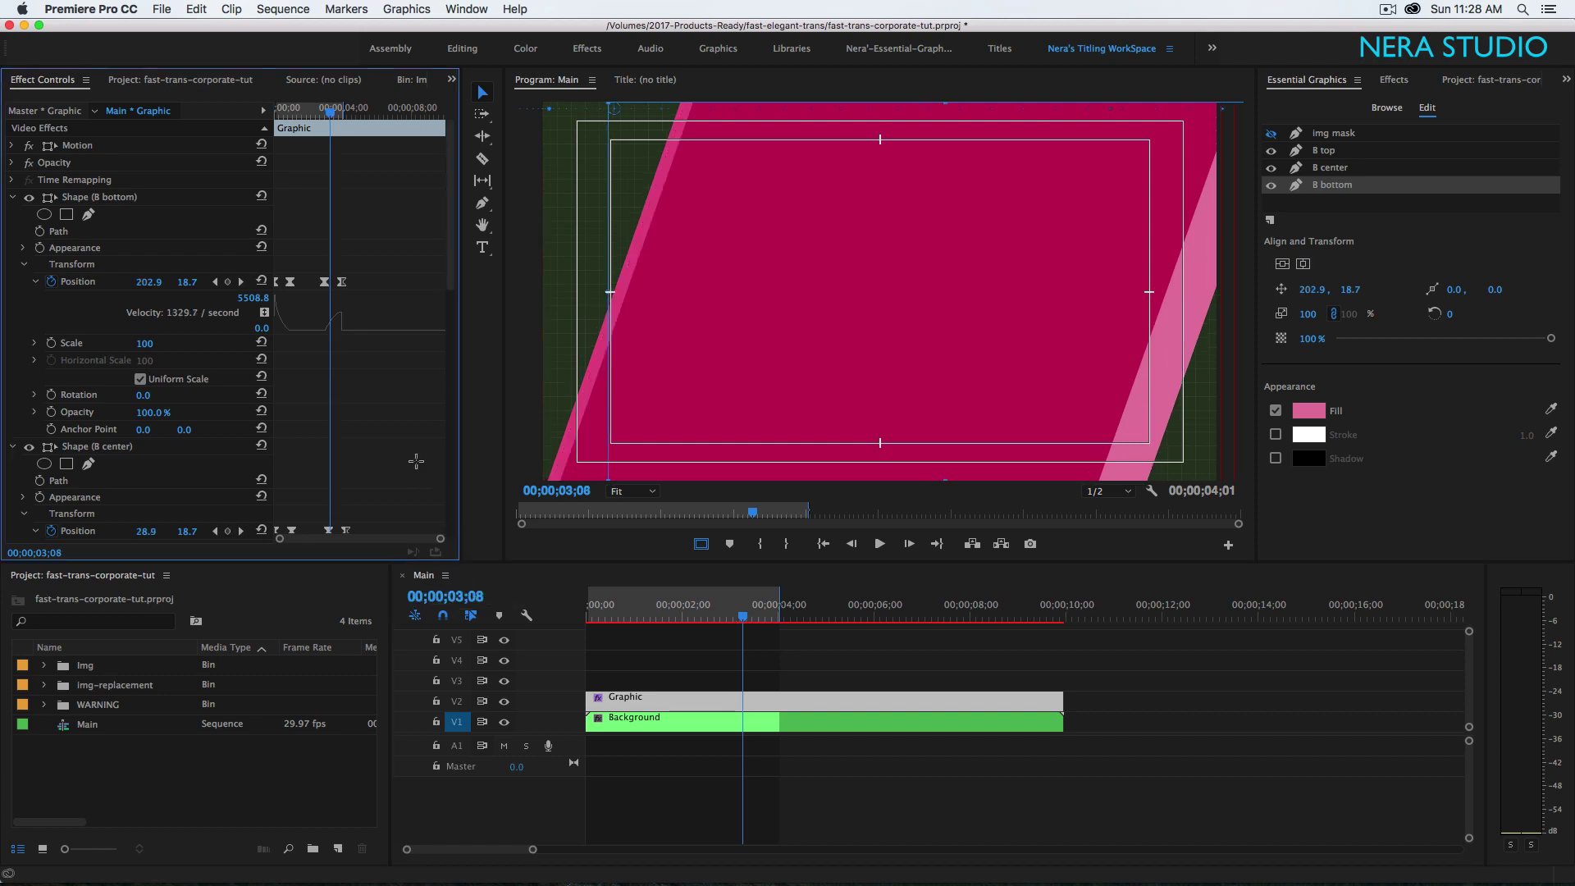
{"action": "key", "text": "grave"}
{"action": "left_click_drag", "start_coordinate": [866, 287], "coordinate": [736, 288]}
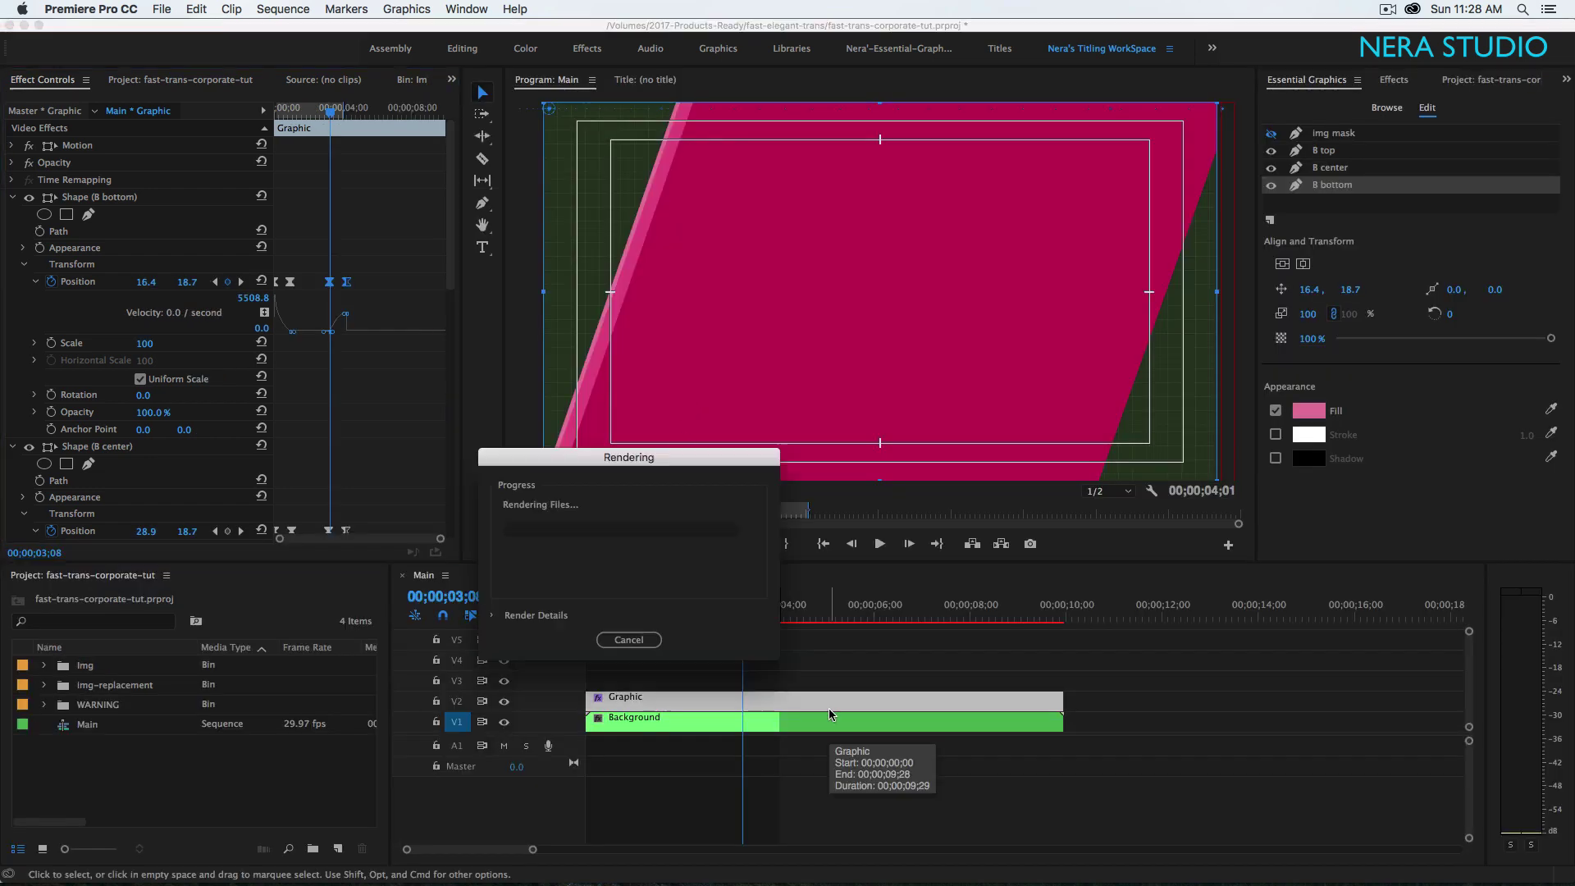
{"action": "key", "text": "Return"}
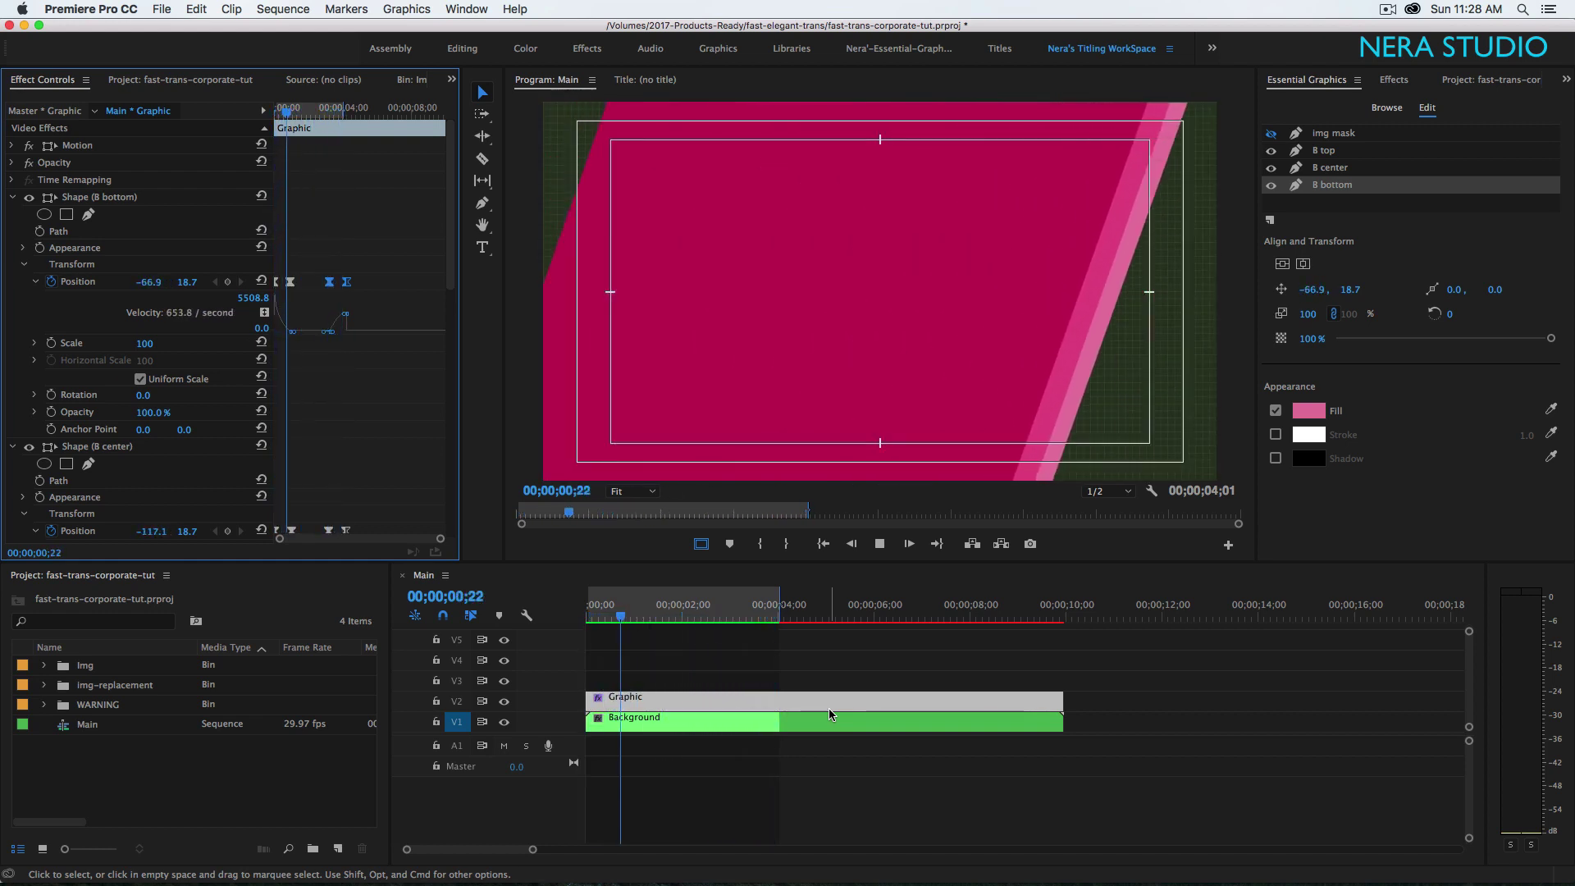
{"action": "key", "text": "space"}
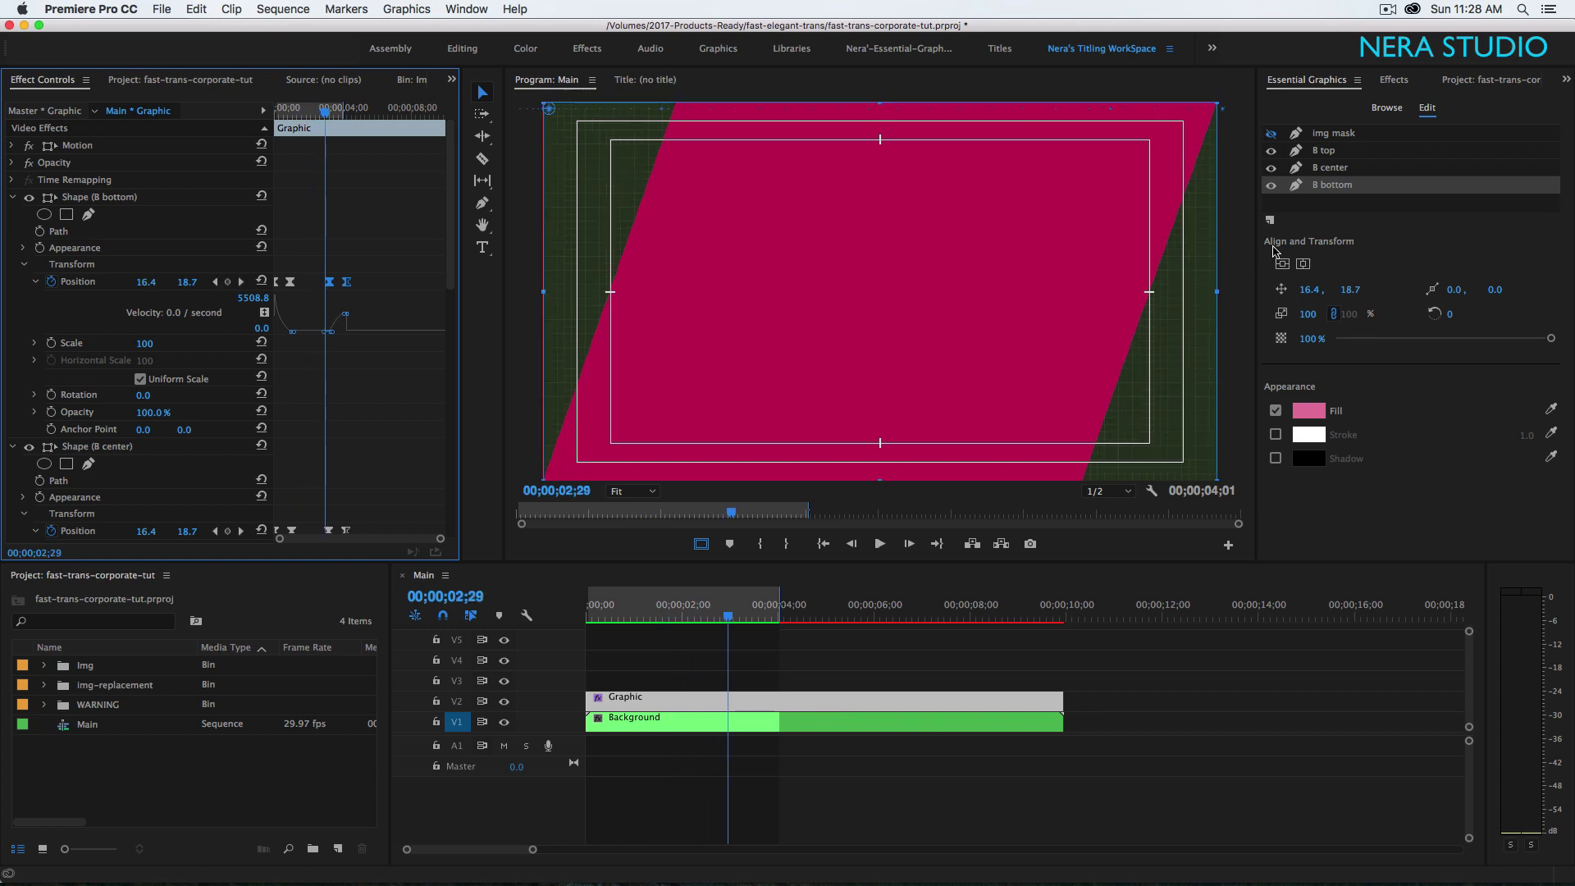
- Make the img mask layer visible and duplicate it twice
{"action": "left_click", "coordinate": [1330, 136]}
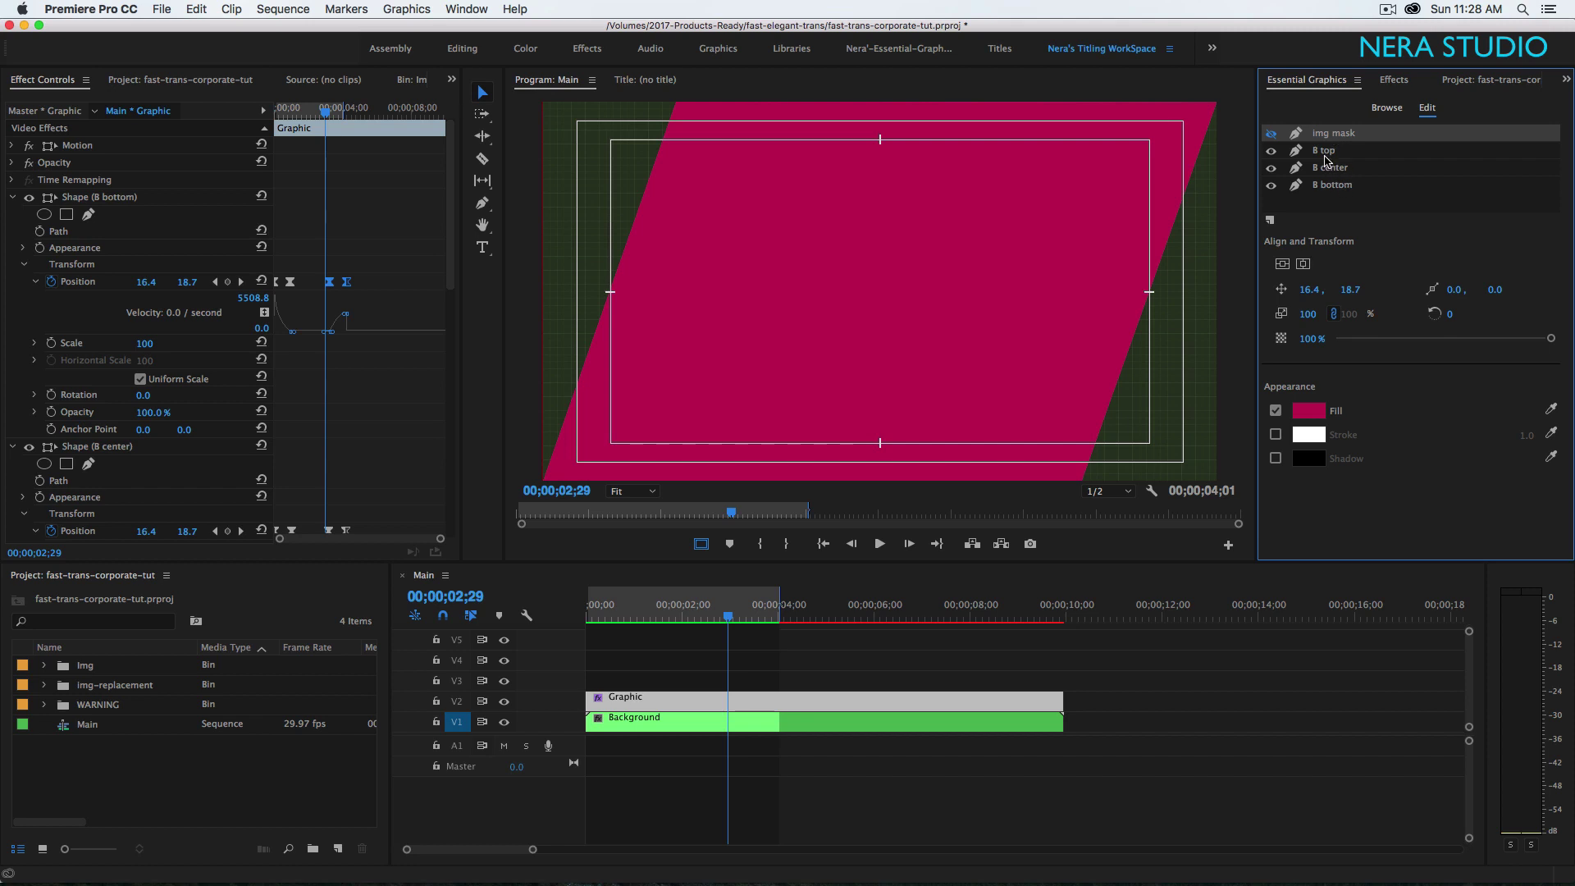
{"action": "left_click", "coordinate": [1271, 133]}
{"action": "right_click", "coordinate": [1343, 141]}
{"action": "left_click", "coordinate": [1385, 237]}
{"action": "right_click", "coordinate": [1333, 138]}
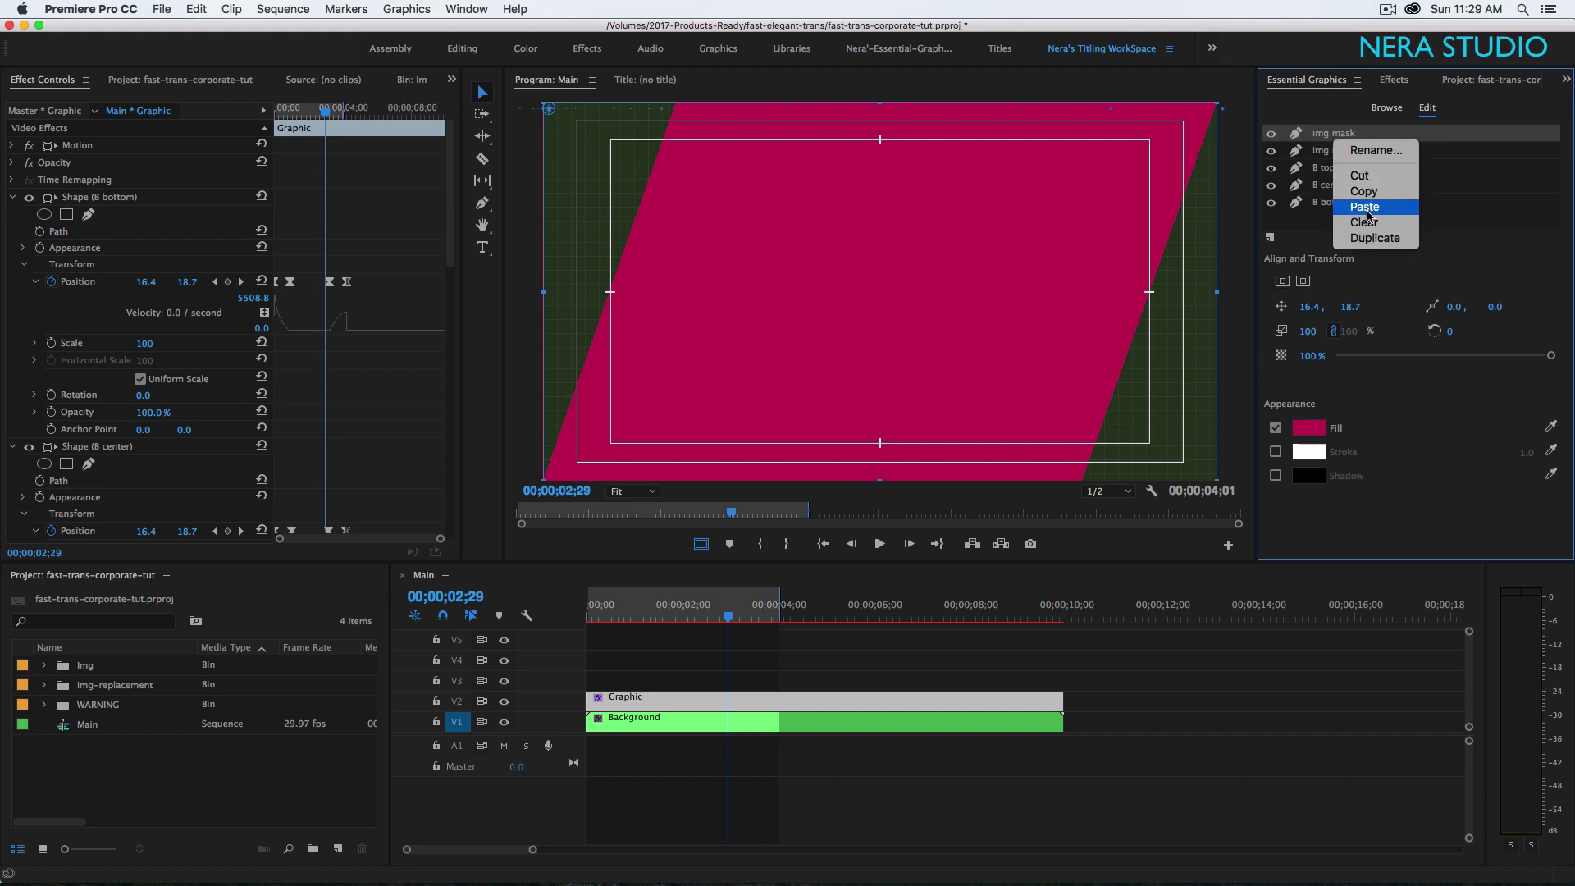
{"action": "left_click", "coordinate": [1365, 239]}
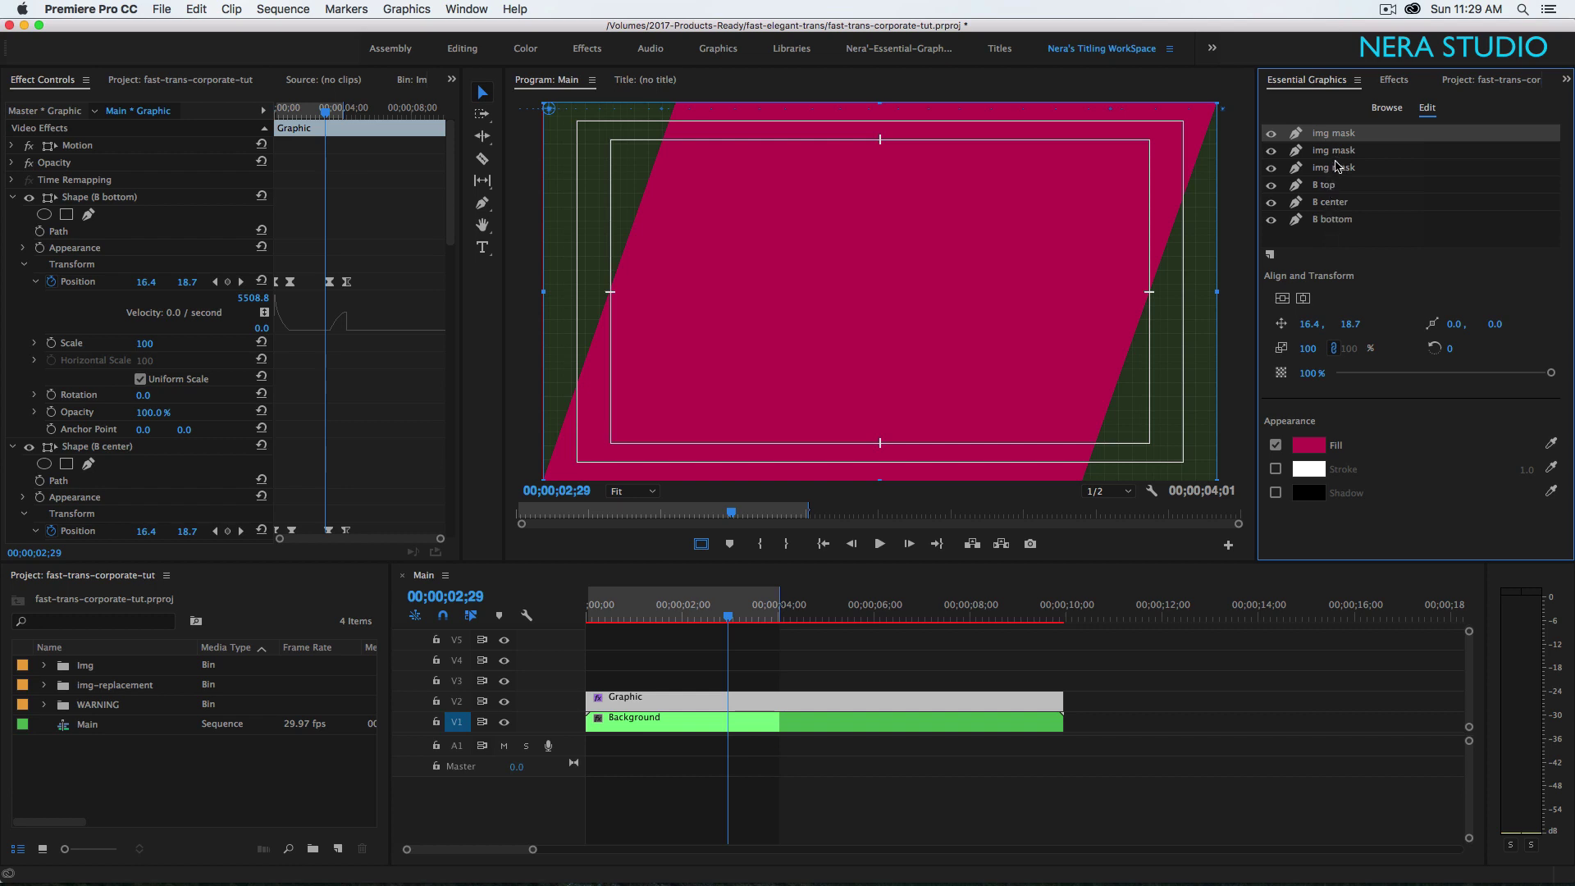
- Rename the lowest img mask layer as "img mask bottom" and the one above it as "img mask center"
{"action": "double_click", "coordinate": [1337, 161]}
{"action": "key", "text": "Right"}
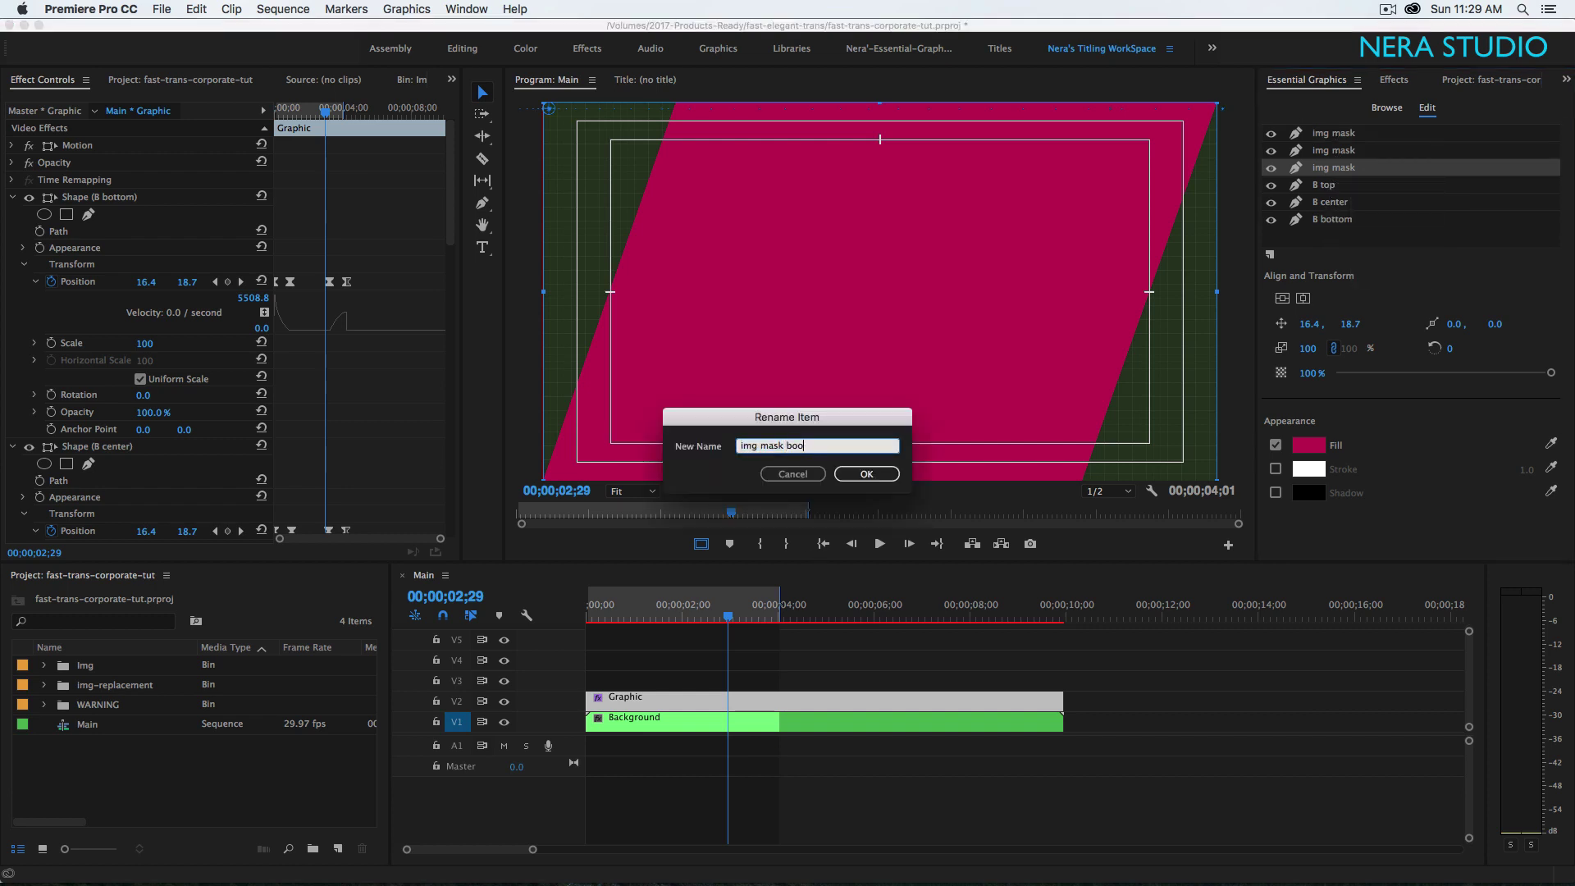
{"action": "left_click", "coordinate": [896, 475]}
{"action": "double_click", "coordinate": [1345, 150]}
{"action": "key", "text": "Right"}
{"action": "type", "text": "center"}
{"action": "key", "text": "Return"}
{"action": "right_click", "coordinate": [1334, 134]}
{"action": "left_click", "coordinate": [1358, 148]}
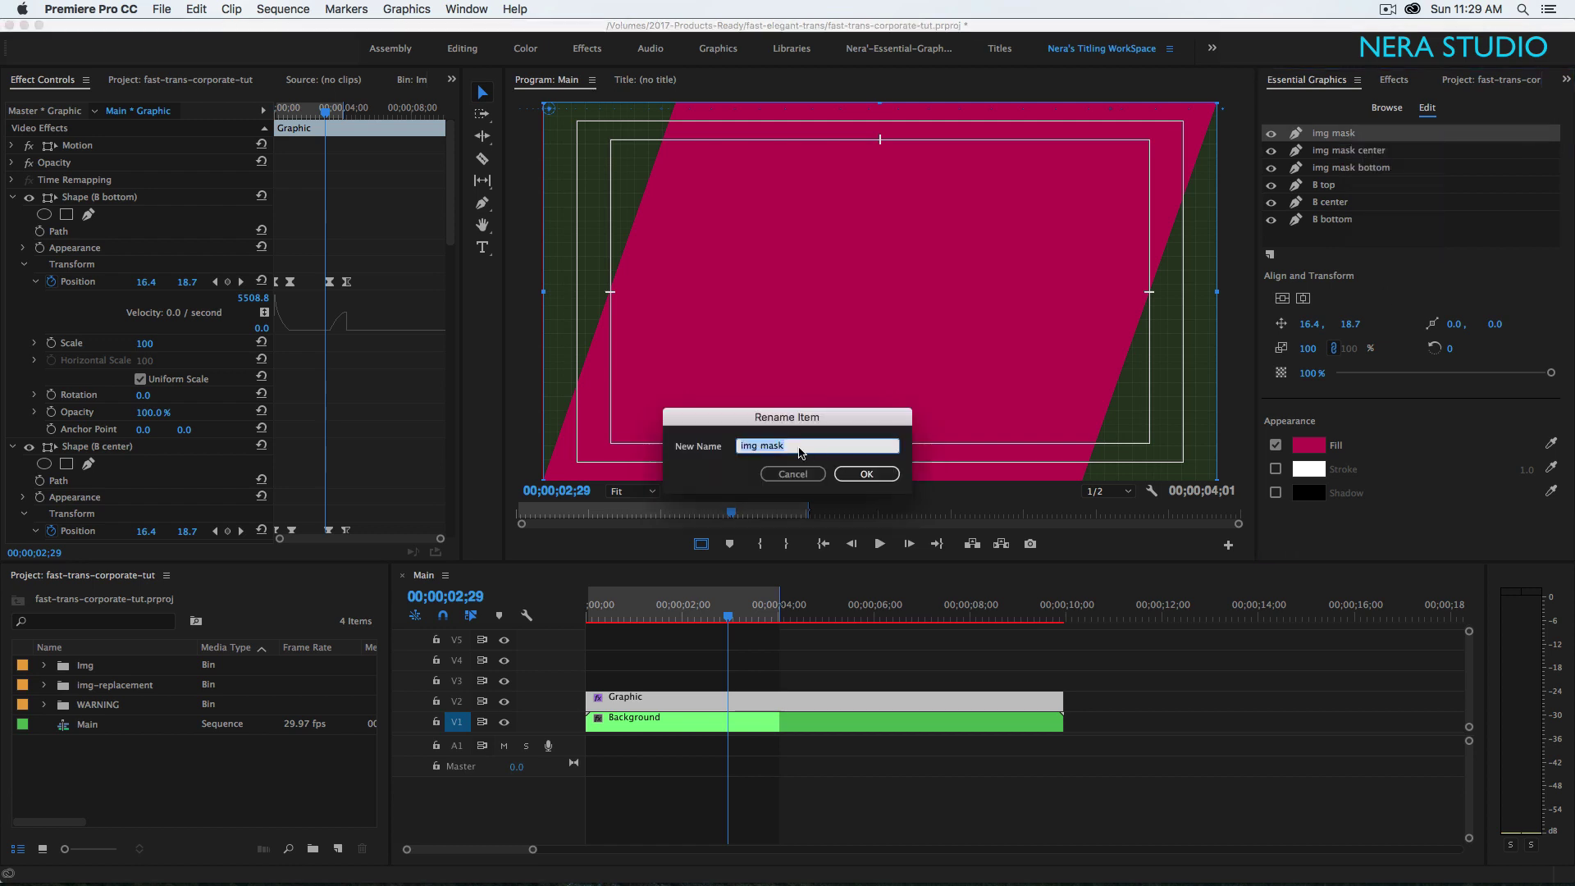
{"action": "left_click", "coordinate": [793, 474]}
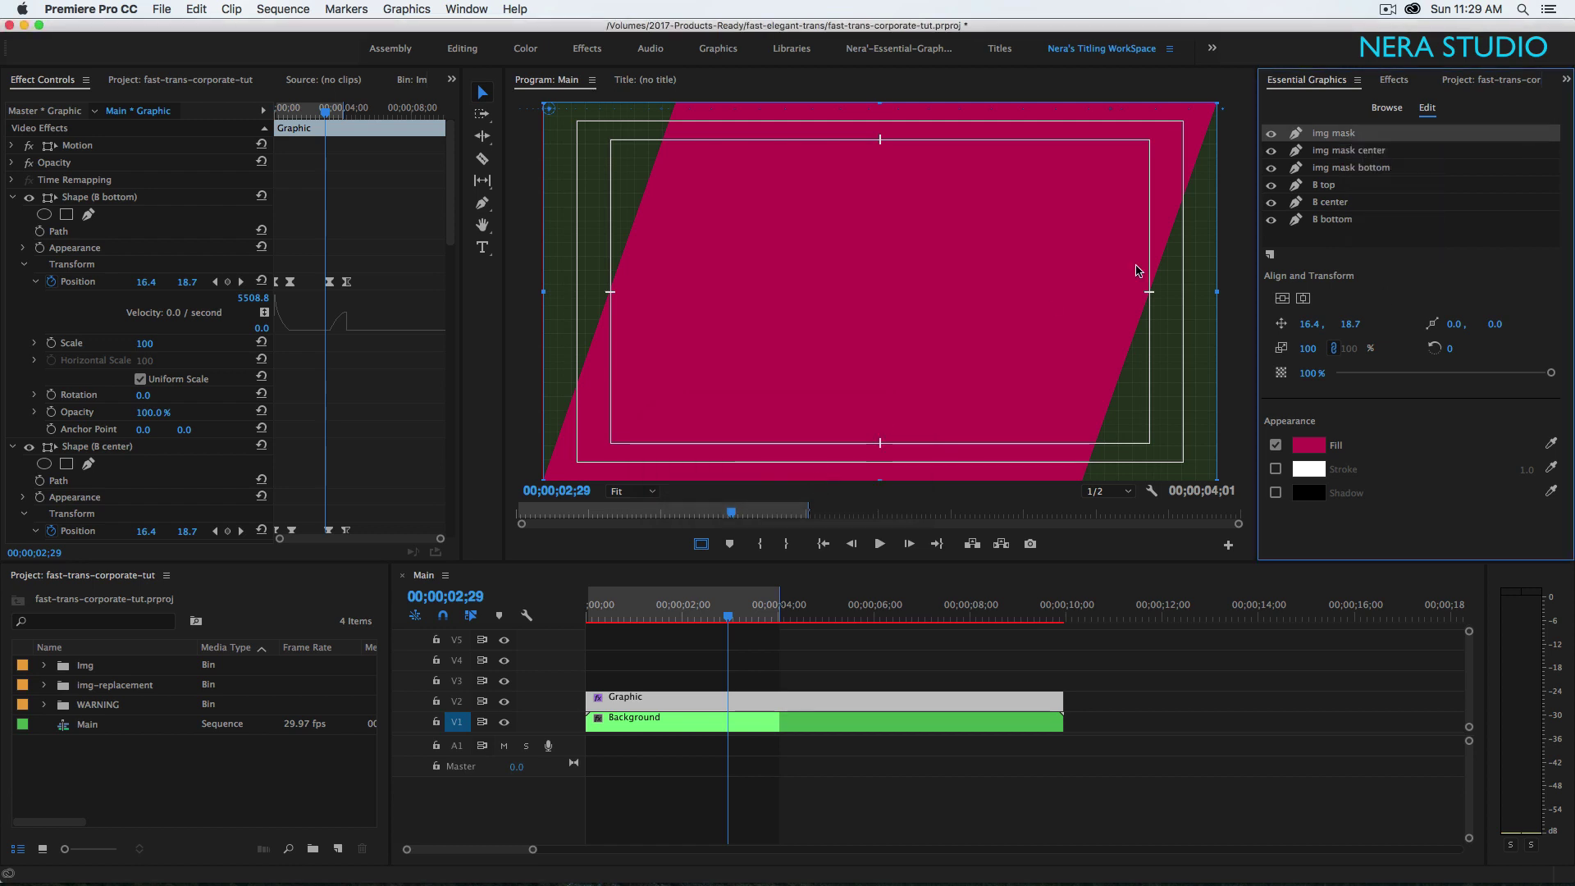
- Delete the img mask and img mask center layers, keeping only img mask bottom
{"action": "key", "text": "Delete"}
{"action": "left_click", "coordinate": [1351, 136]}
{"action": "key", "text": "Delete"}
- Hide the B top, B center and B bottom layers and set the img mask bottom layer's opacity to 30%
{"action": "left_click", "coordinate": [1352, 134]}
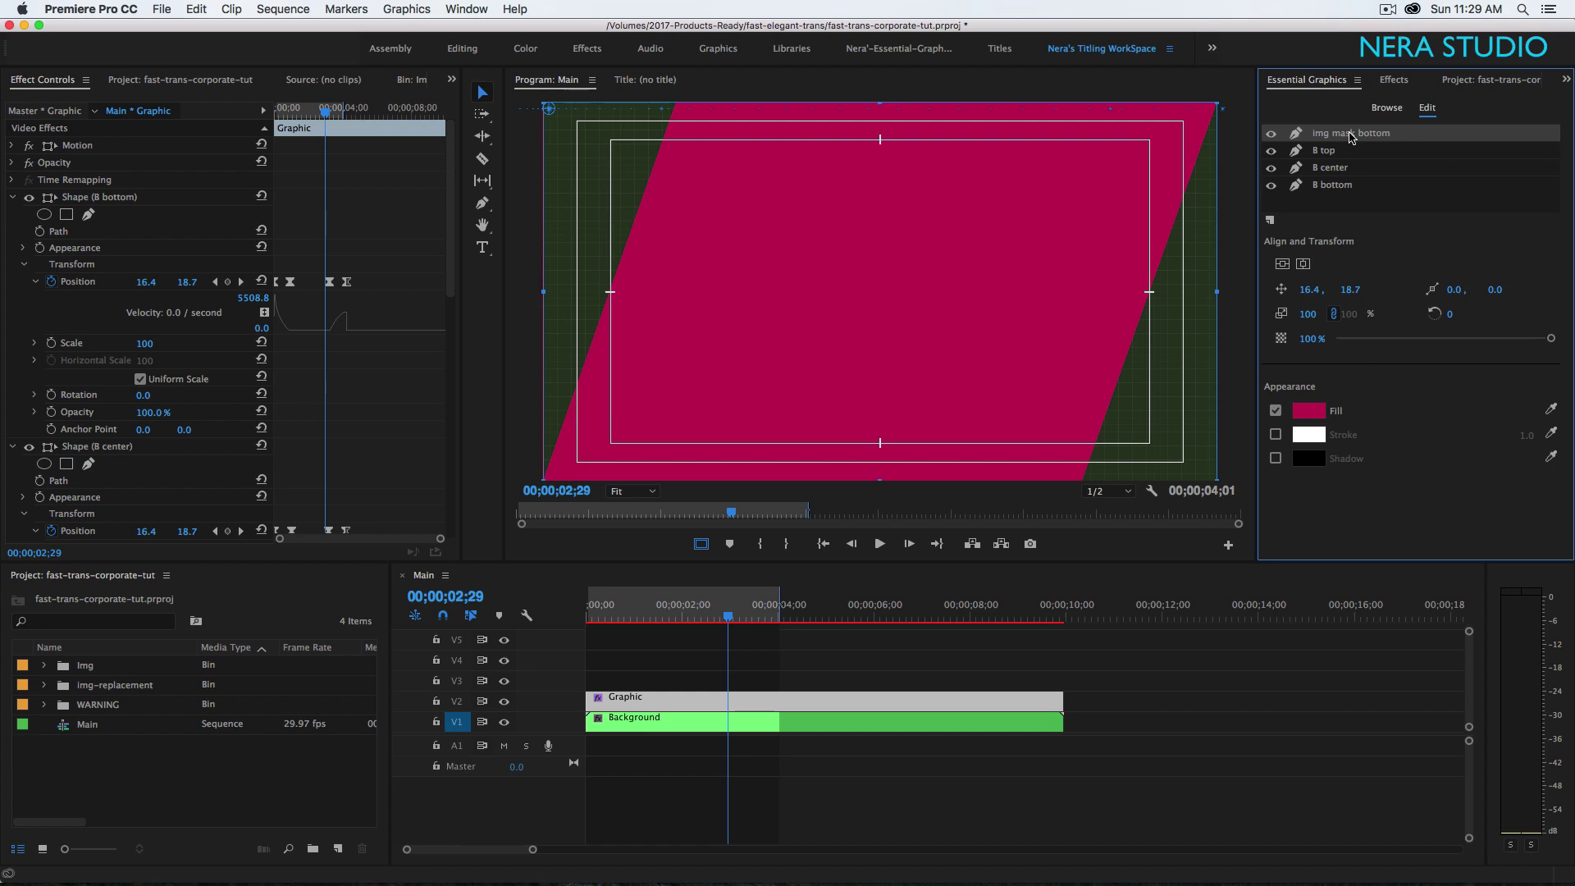
{"action": "left_click", "coordinate": [1270, 169]}
{"action": "left_click", "coordinate": [1270, 185]}
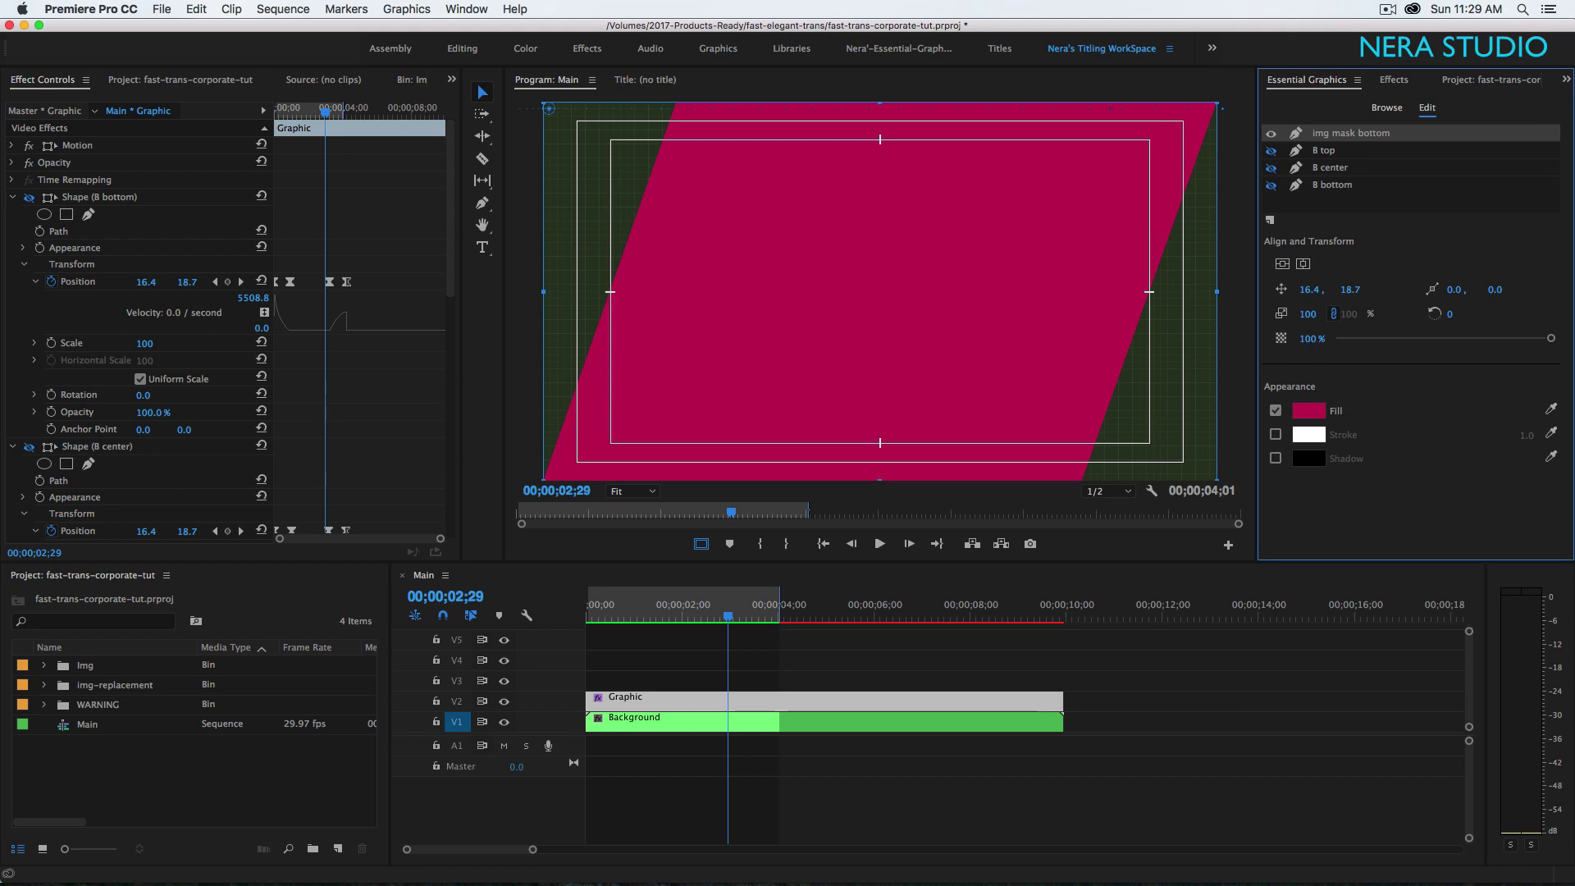
{"action": "left_click", "coordinate": [1310, 338]}
{"action": "type", "text": "30"}
{"action": "key", "text": "Return"}
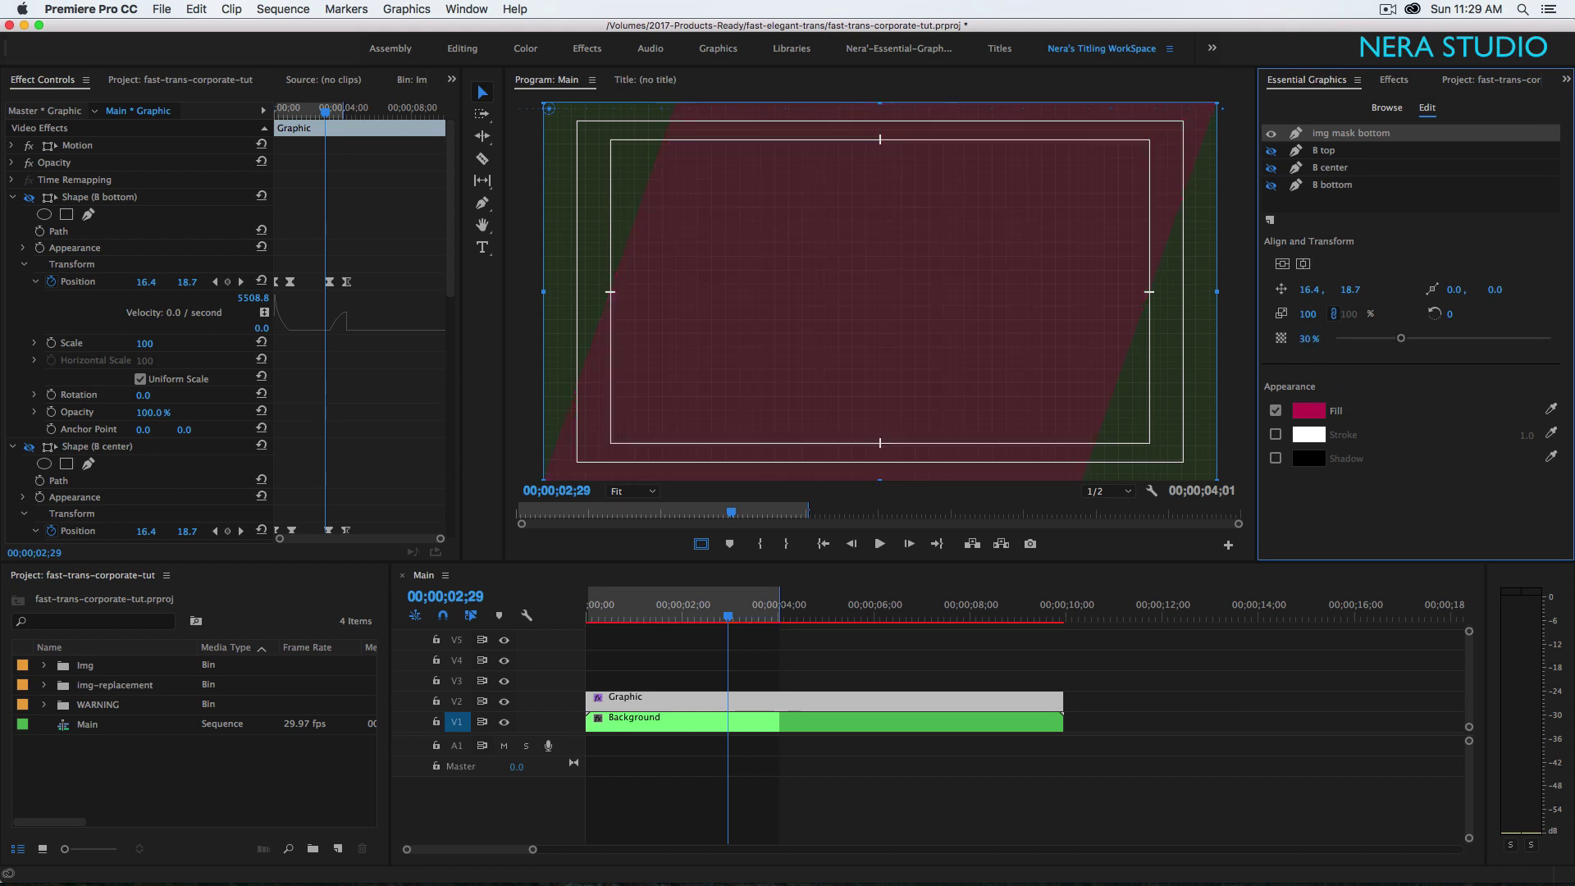
{"action": "left_click", "coordinate": [653, 261]}
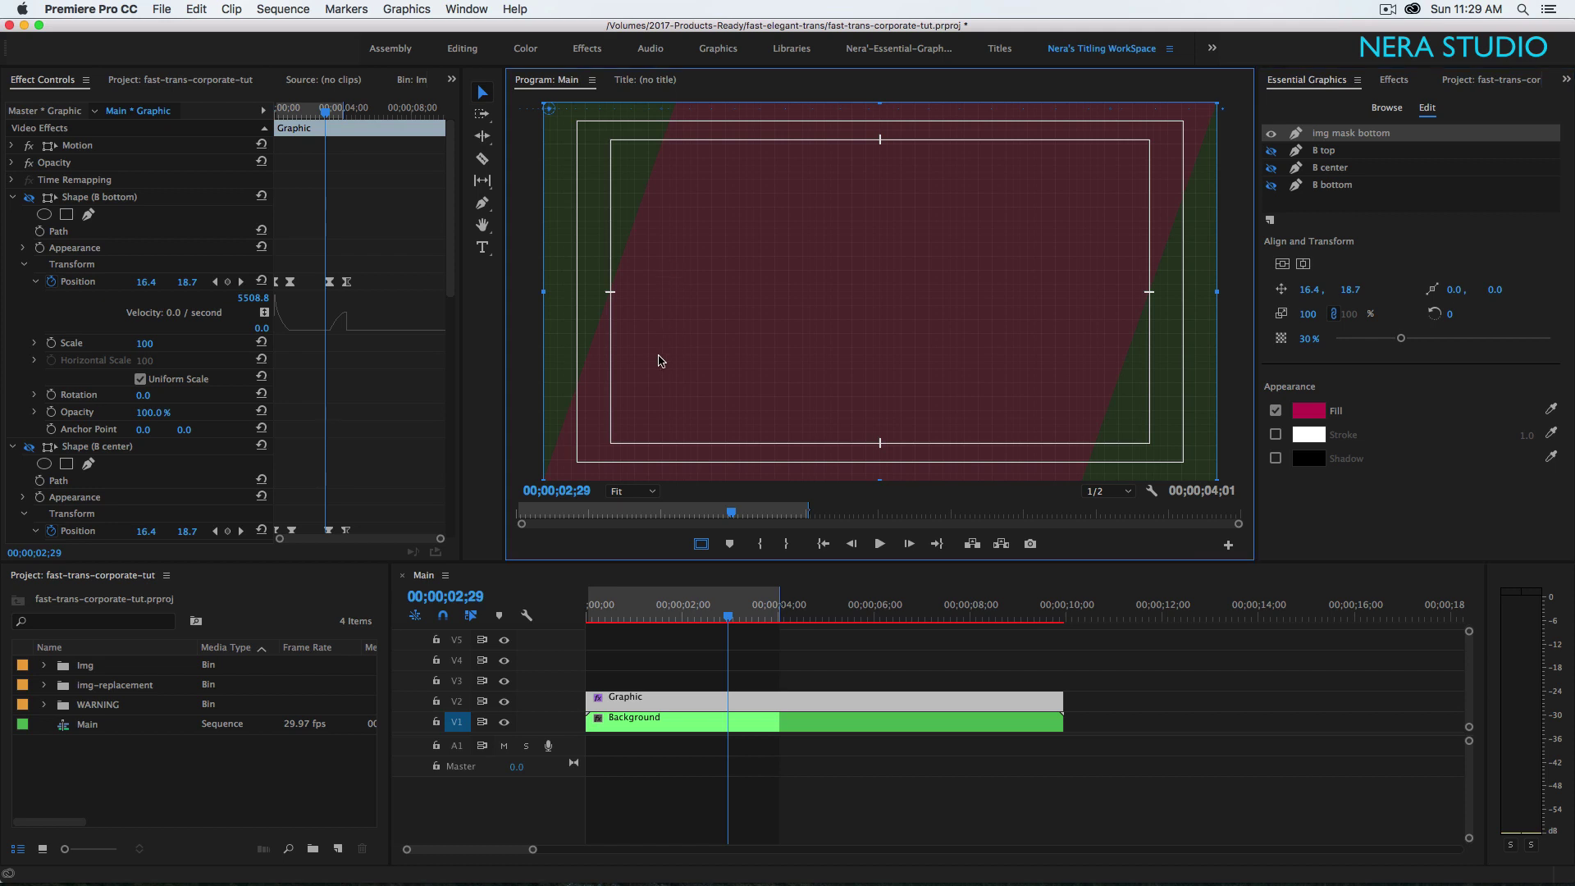
- Move both right-hand corners of the img mask bottom shape inward, lining the upper one up with the outer safe margin
{"action": "key", "text": "grave"}
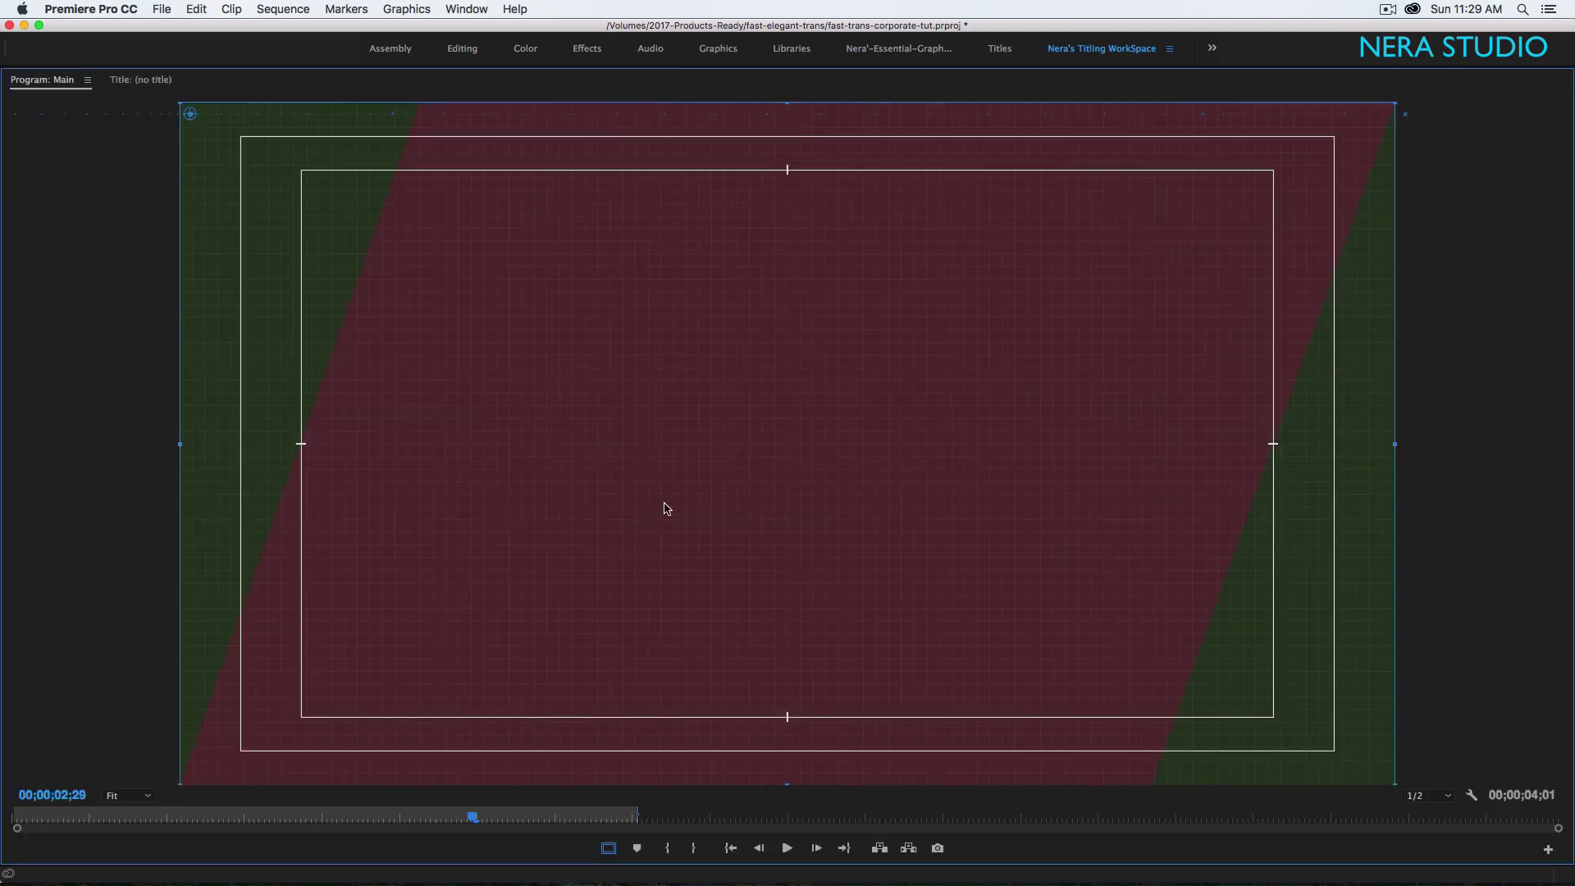
{"action": "left_click", "coordinate": [930, 473]}
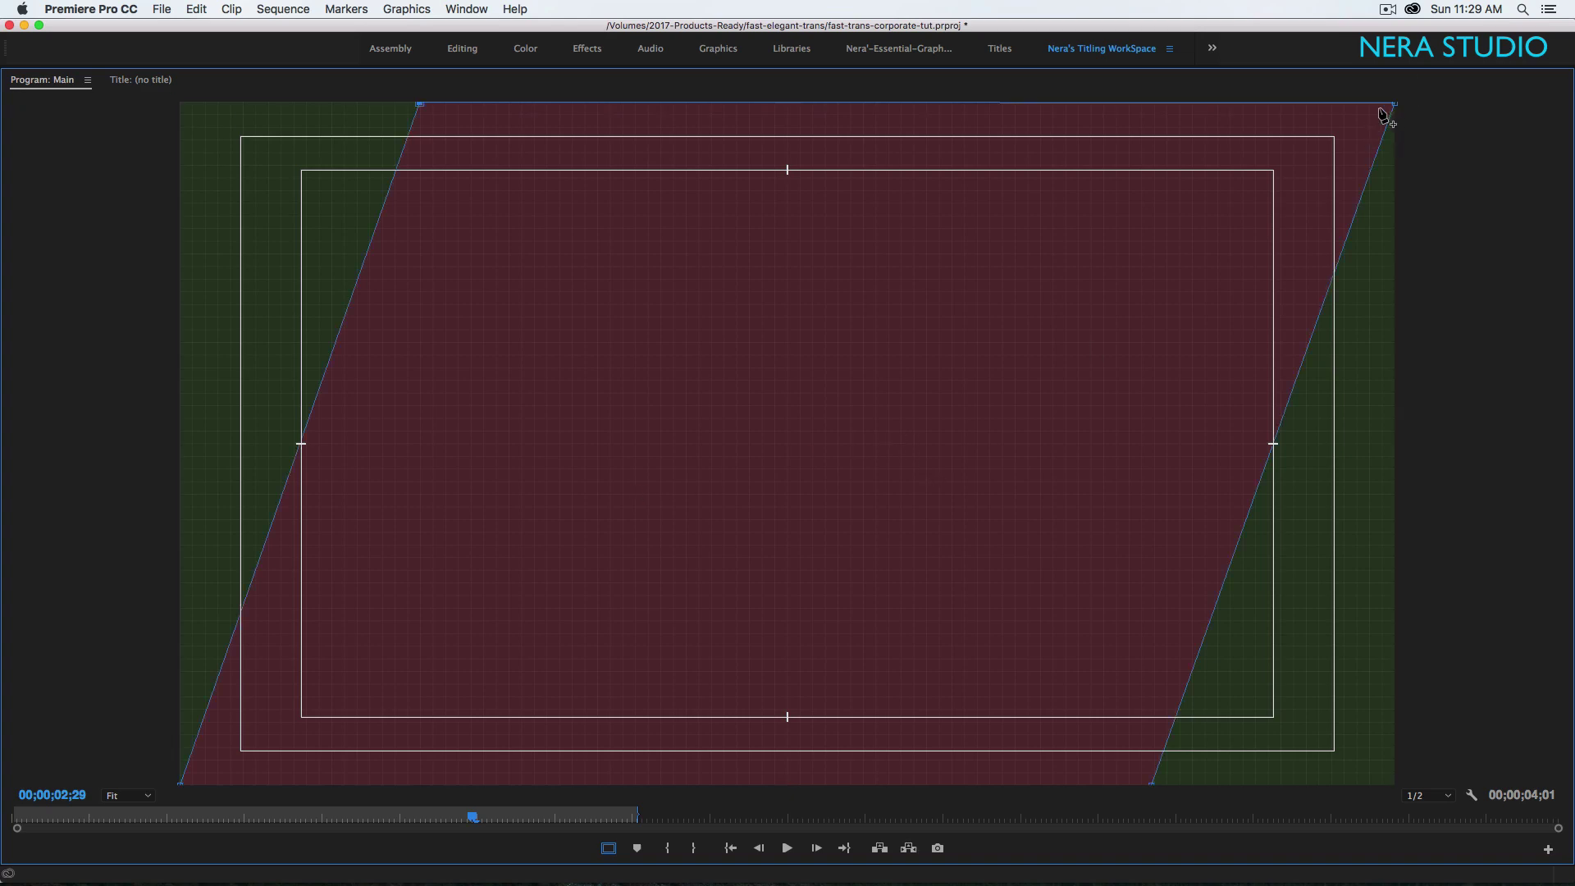
{"action": "left_click", "coordinate": [99, 794]}
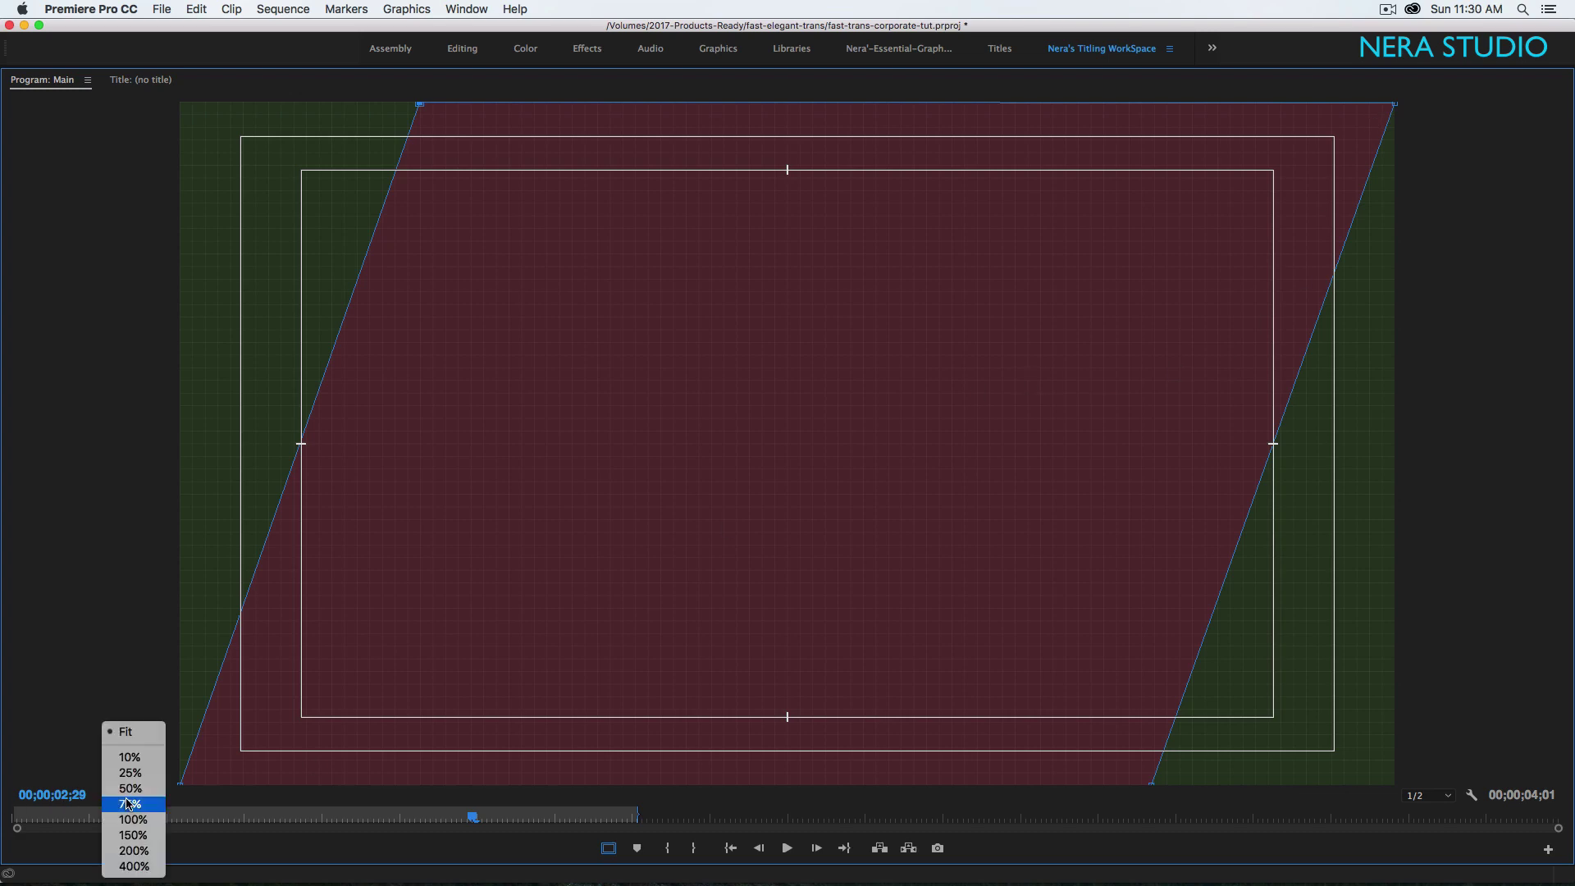
{"action": "left_click", "coordinate": [132, 820]}
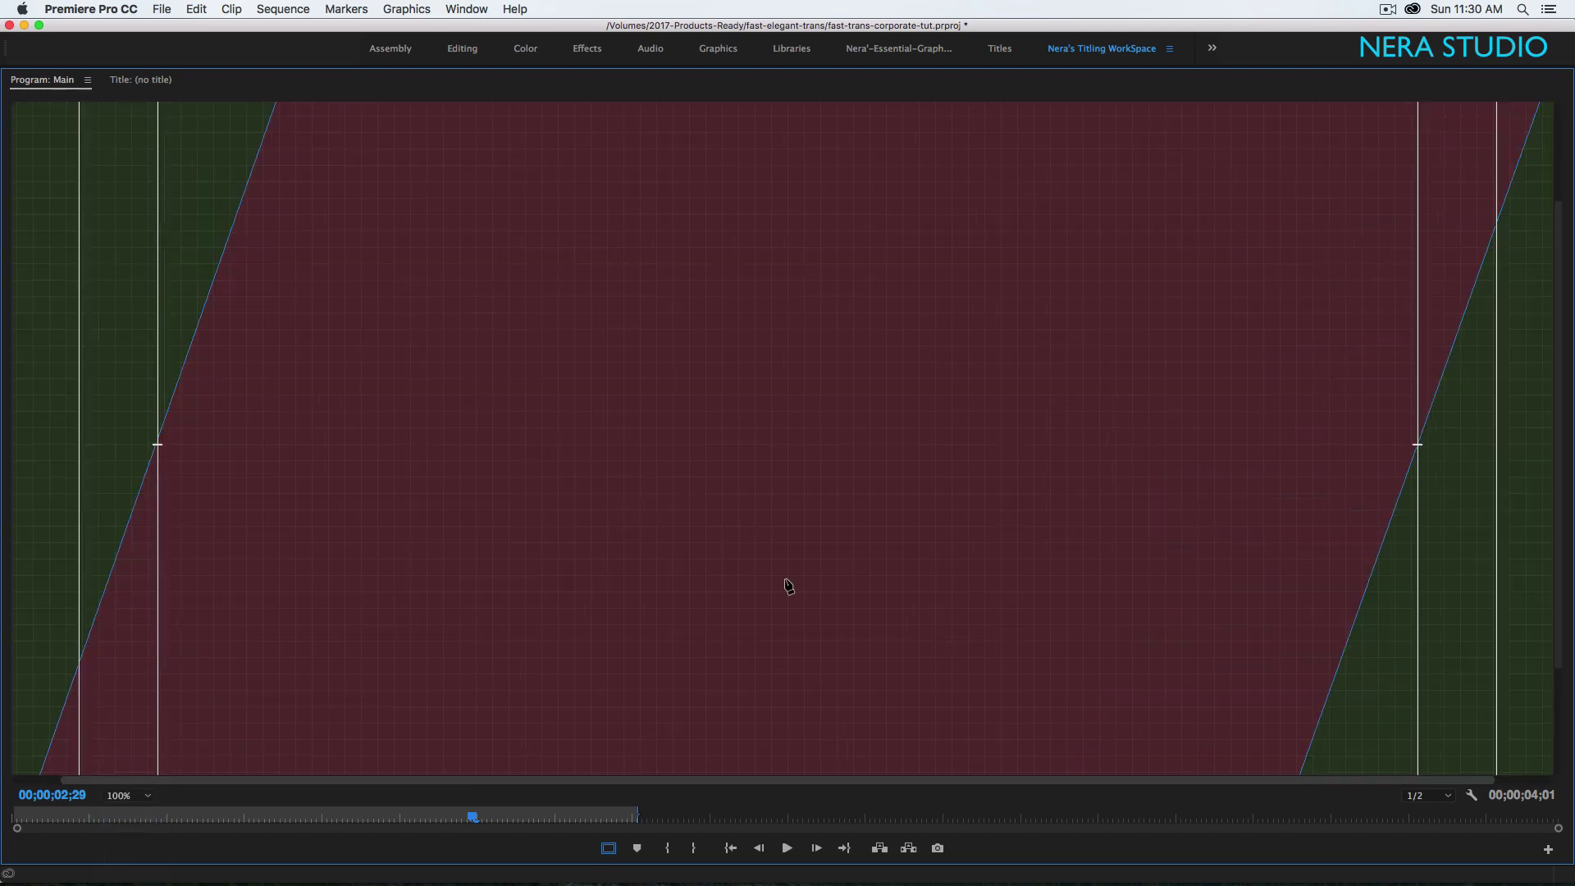
{"action": "left_click_drag", "start_coordinate": [1554, 619], "coordinate": [1569, 486]}
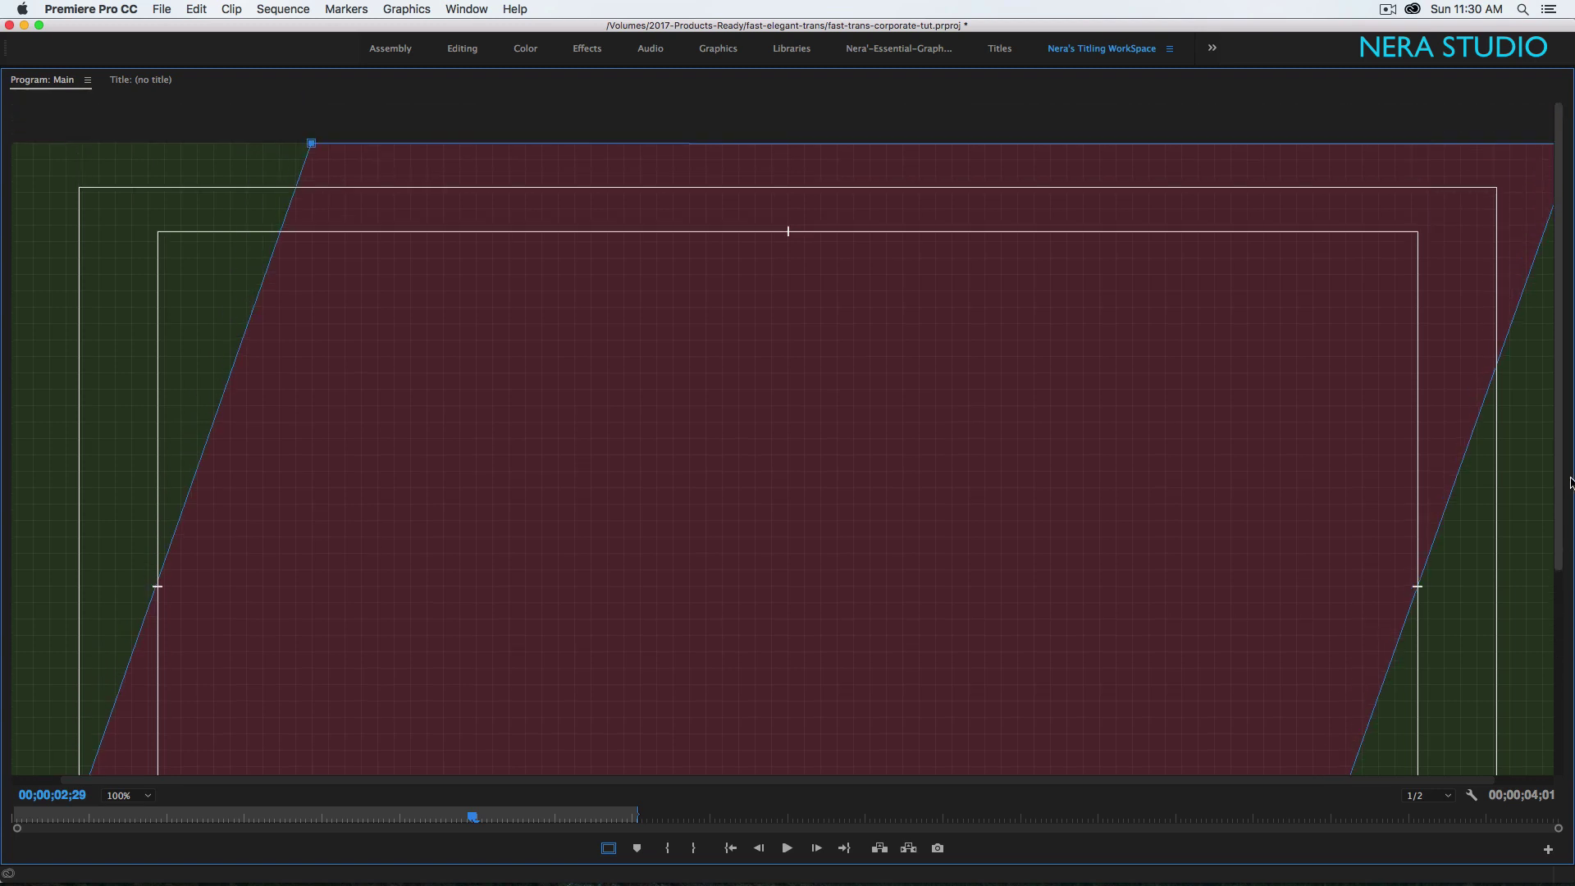
{"action": "left_click_drag", "start_coordinate": [1311, 780], "coordinate": [1391, 780]}
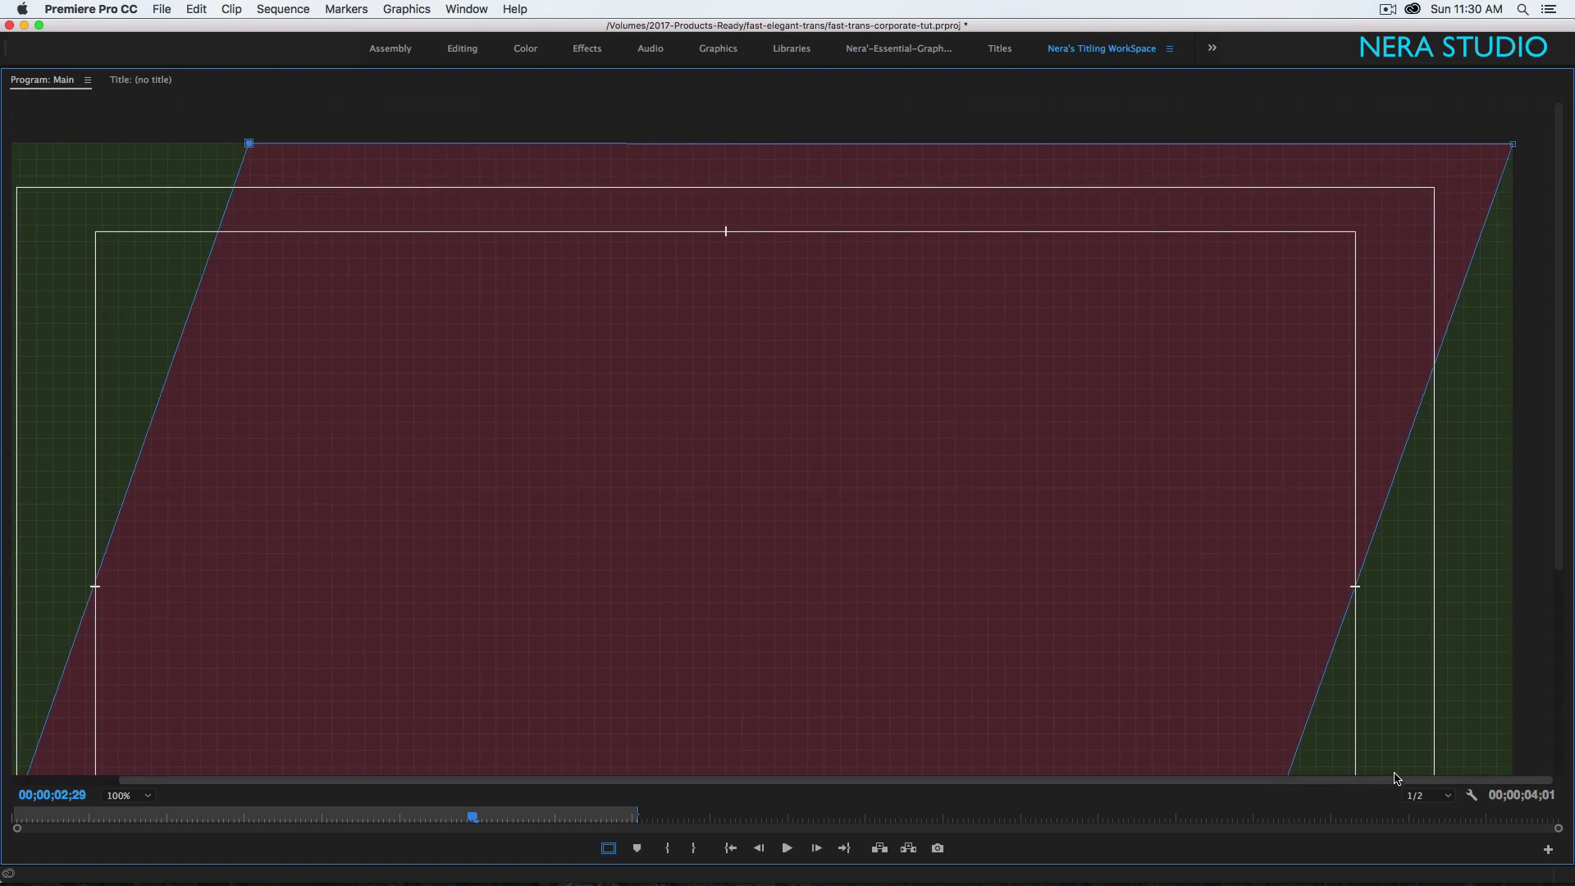
{"action": "left_click", "coordinate": [1514, 148]}
{"action": "left_click_drag", "start_coordinate": [1514, 148], "coordinate": [1434, 148]}
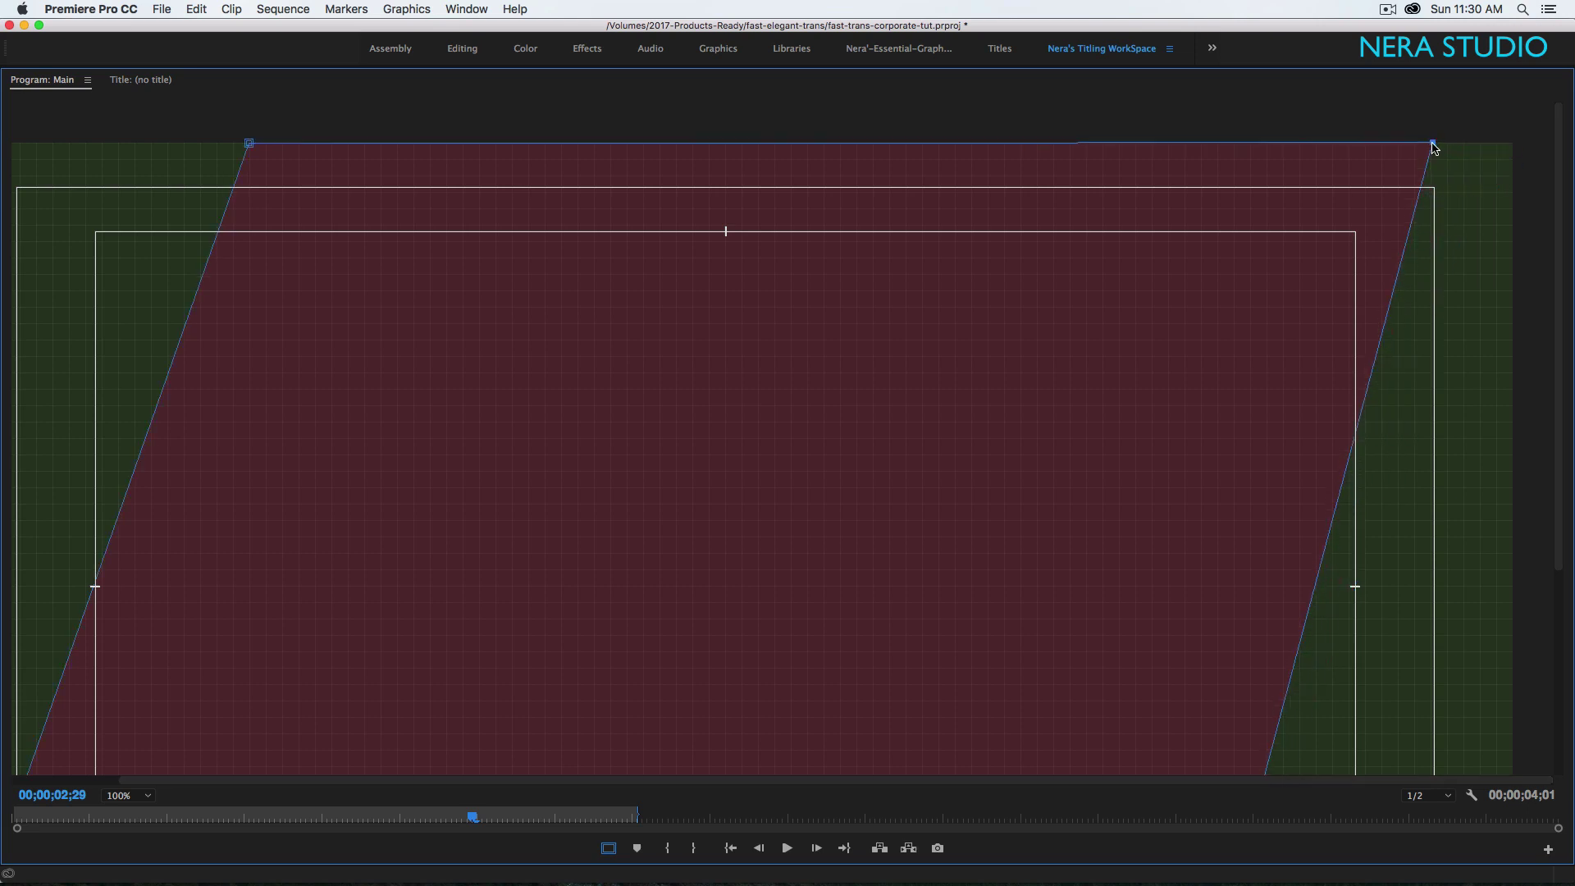
{"action": "scroll", "coordinate": [1313, 443], "scroll_direction": "down", "scroll_amount": 5}
{"action": "left_click_drag", "start_coordinate": [1199, 741], "coordinate": [1121, 738]}
- Move both left-hand corners of the img mask bottom shape inward by a similar amount, keeping its edges slanted
{"action": "scroll", "coordinate": [633, 792], "scroll_direction": "left", "scroll_amount": 2}
{"action": "left_click_drag", "start_coordinate": [53, 734], "coordinate": [138, 740]}
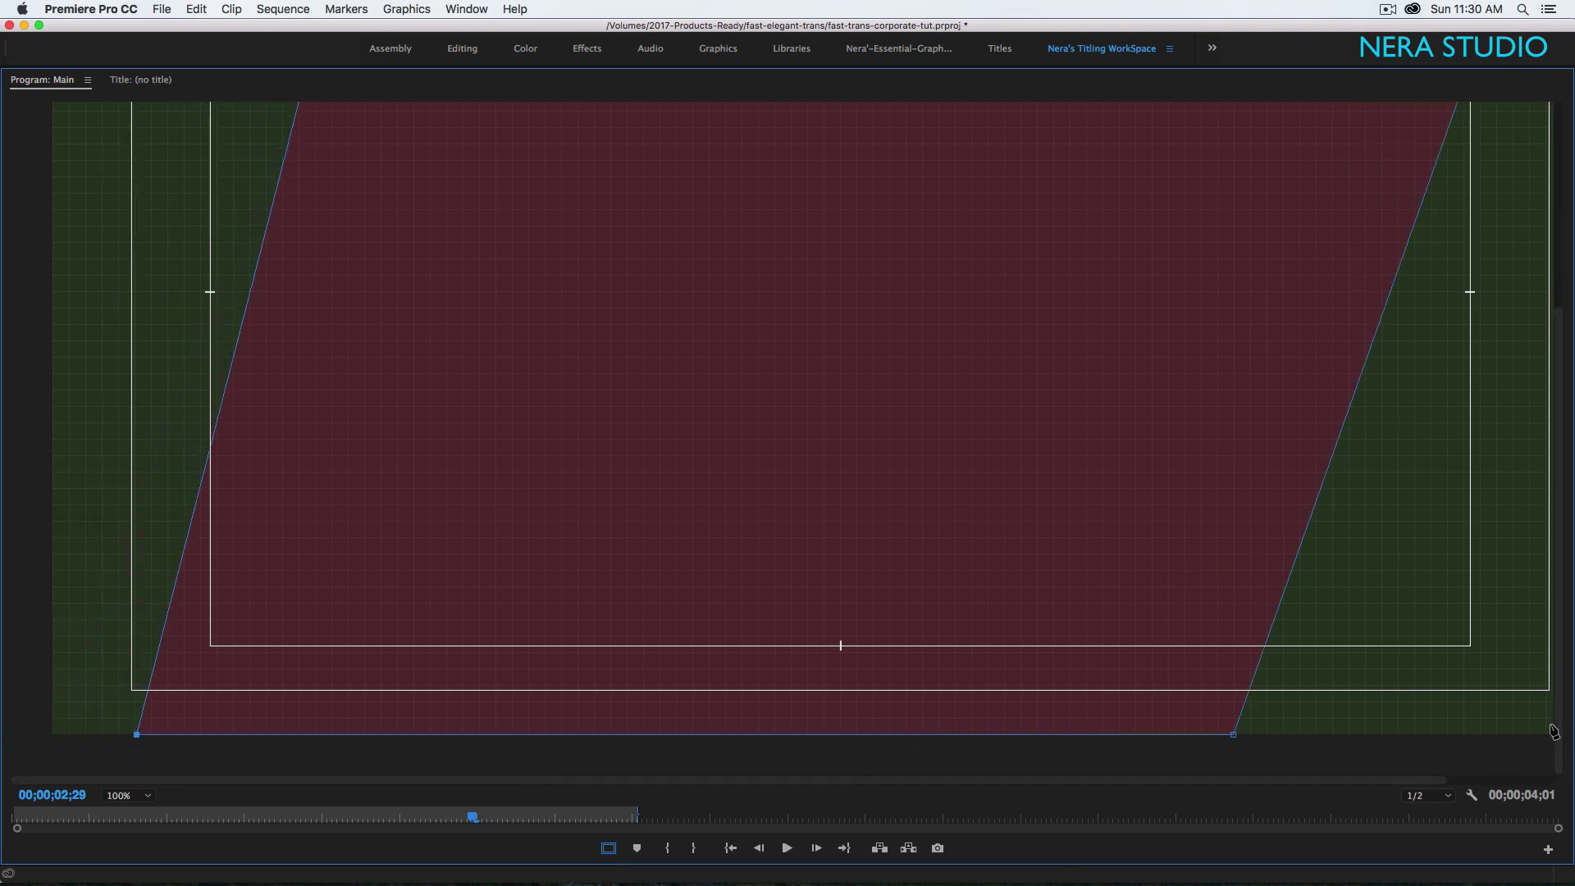
{"action": "scroll", "coordinate": [545, 158], "scroll_direction": "up", "scroll_amount": 5}
{"action": "left_click_drag", "start_coordinate": [365, 146], "coordinate": [445, 144]}
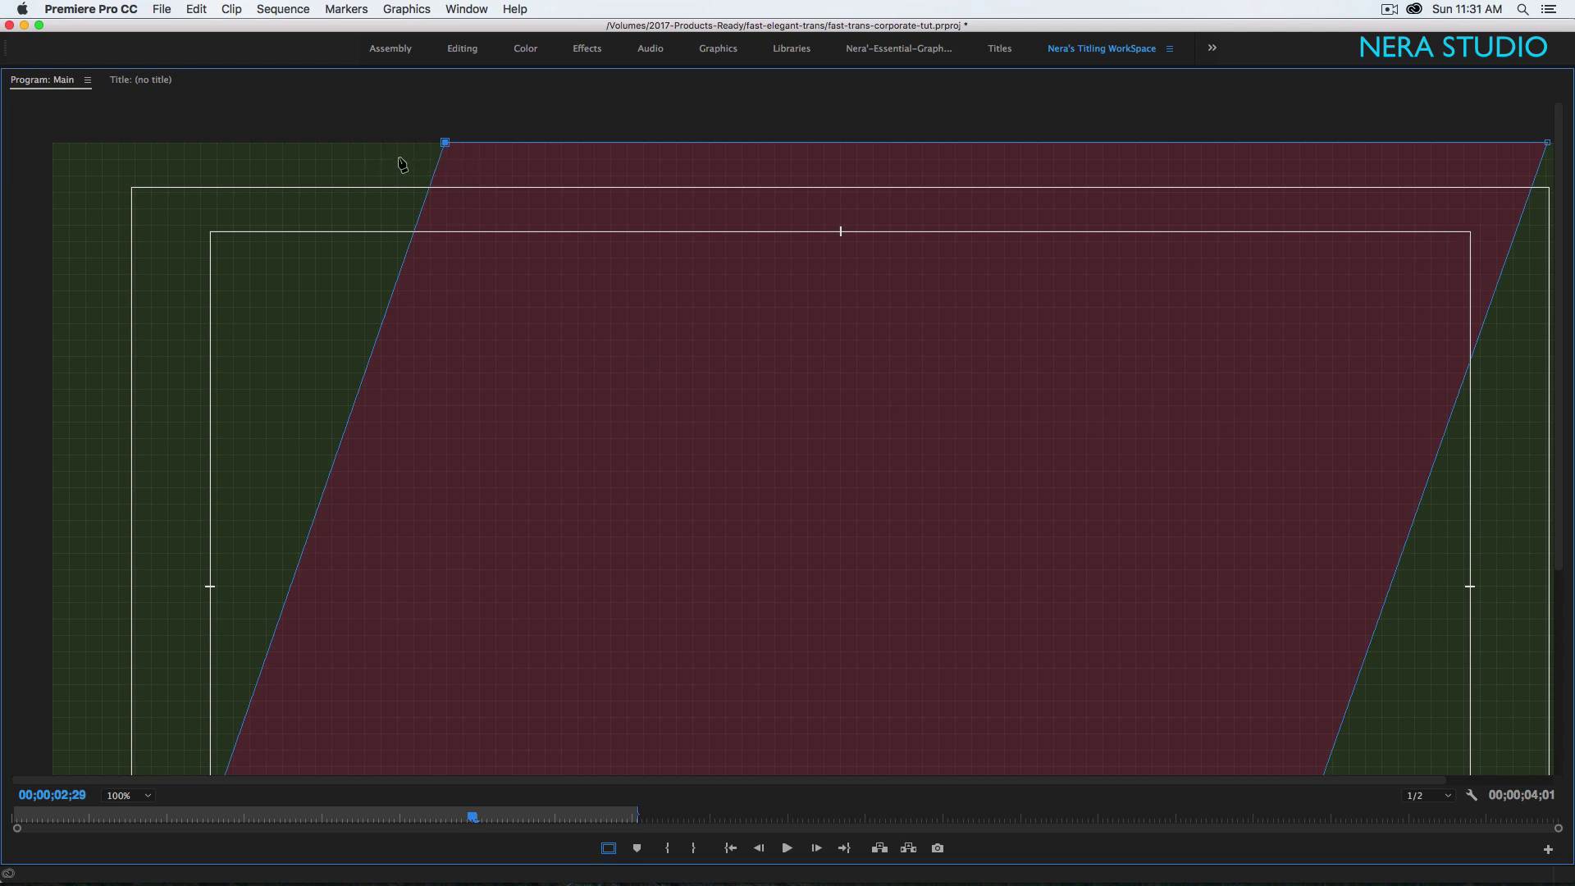
{"action": "key", "text": "grave"}
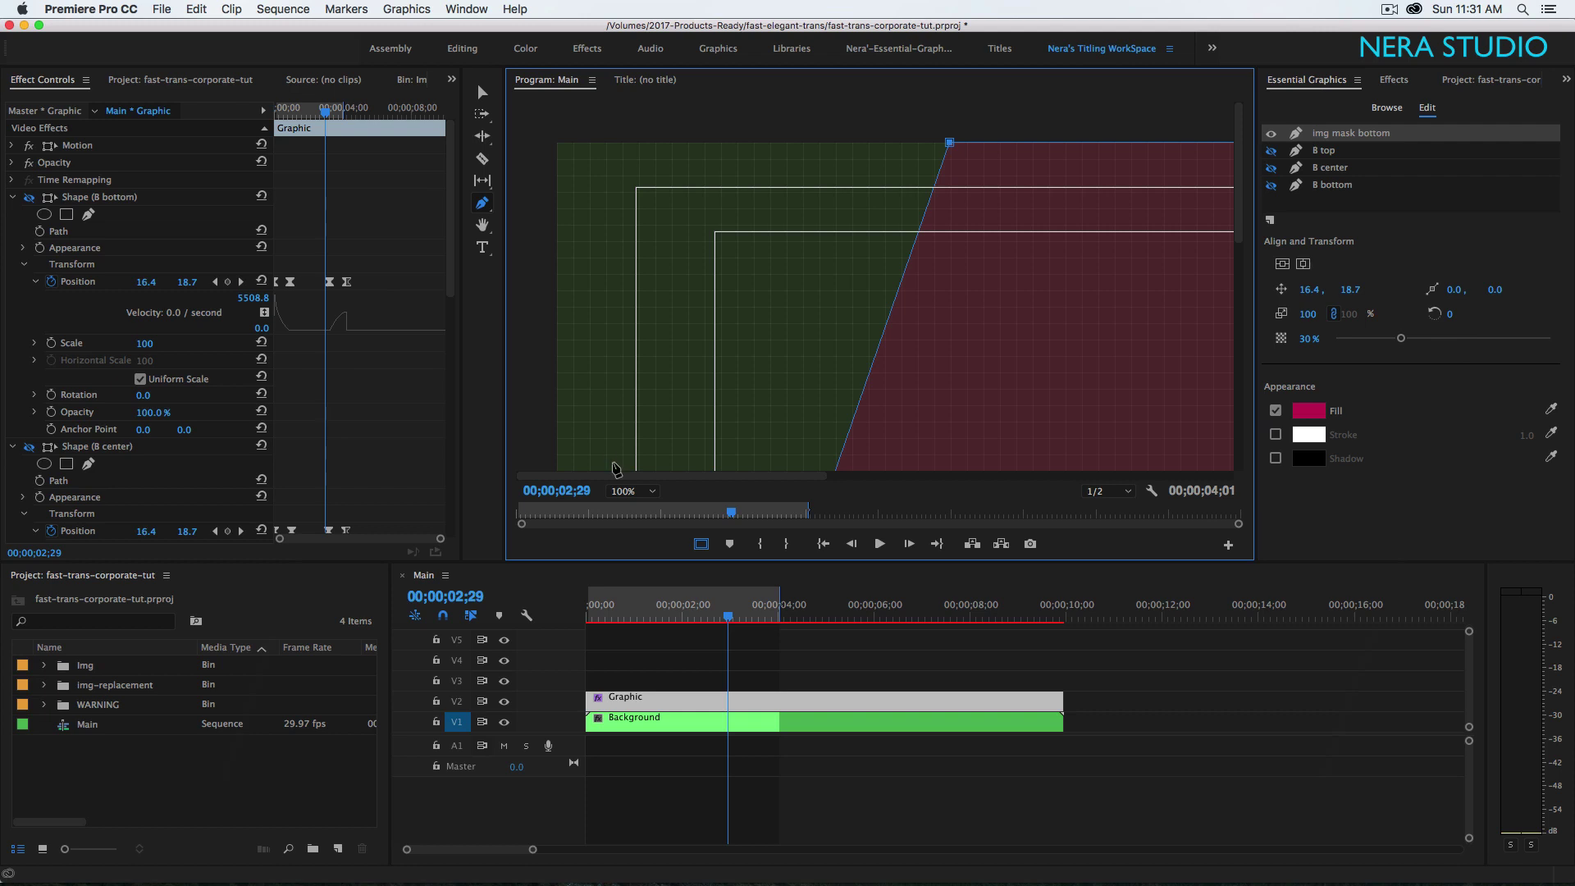
- Set the img mask bottom layer's opacity to 100%
{"action": "left_click", "coordinate": [481, 93]}
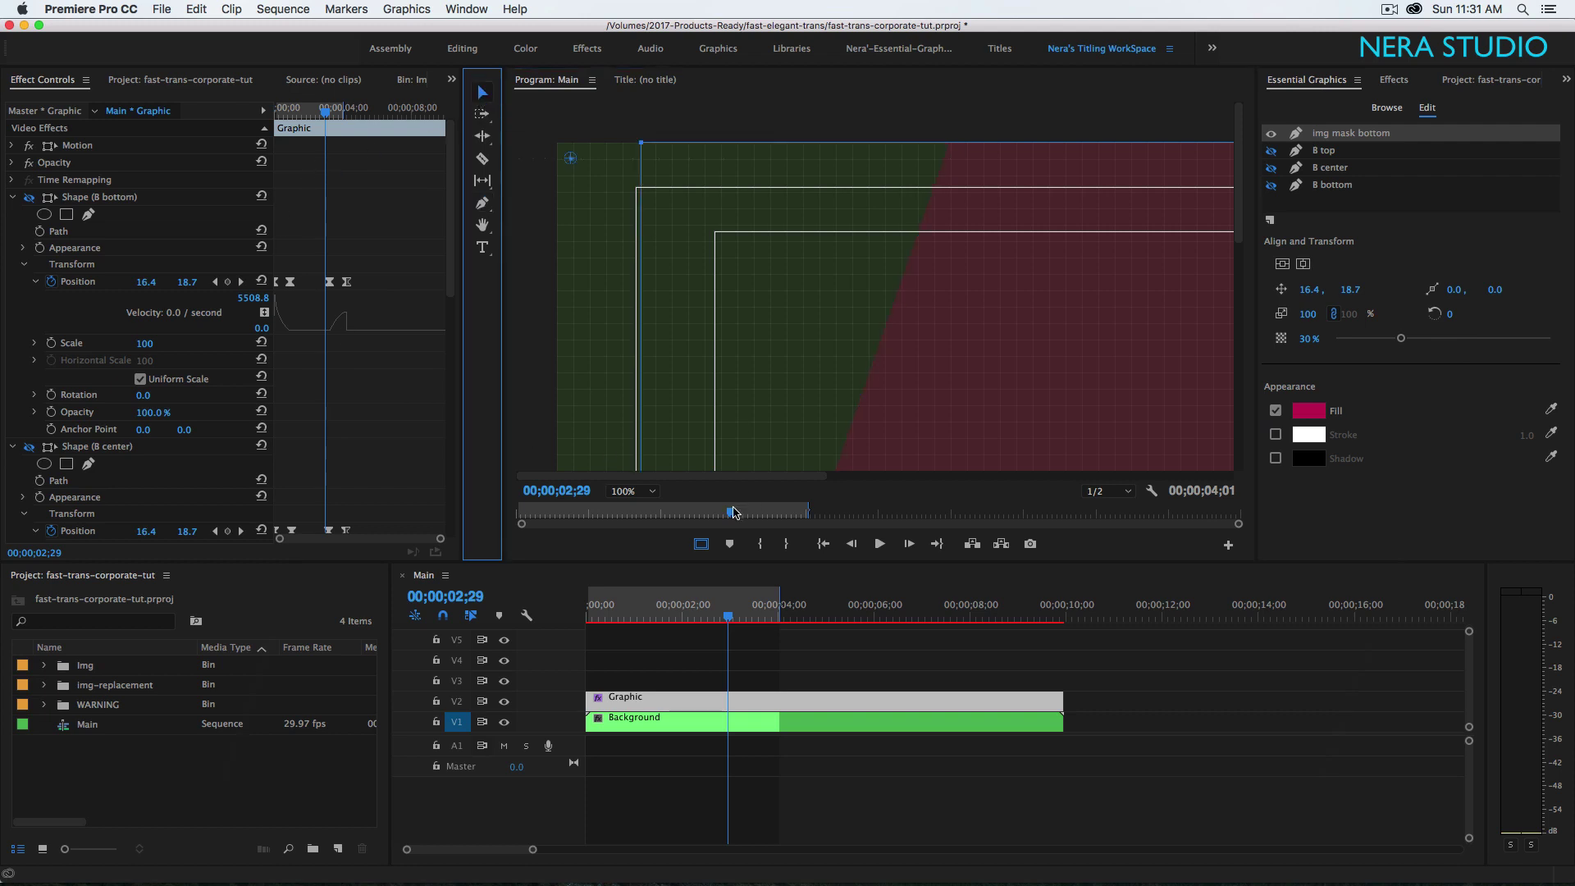
{"action": "left_click", "coordinate": [1311, 338]}
{"action": "type", "text": "100"}
{"action": "key", "text": "Return"}
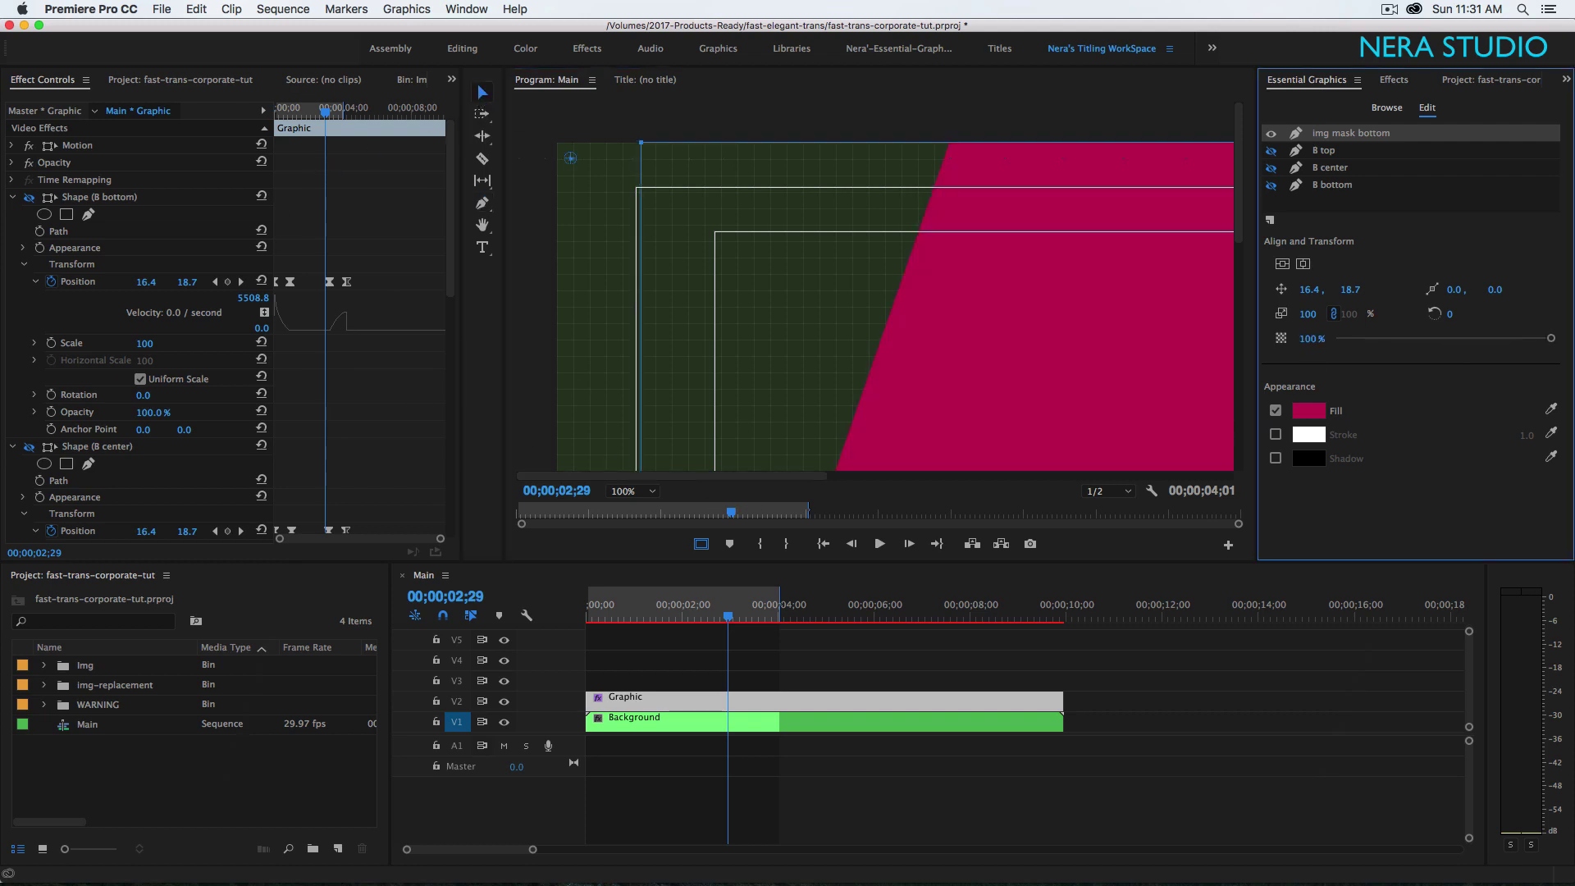
- Change the img mask bottom layer's fill to green 14C132
{"action": "left_click", "coordinate": [1308, 410]}
{"action": "left_click", "coordinate": [827, 292]}
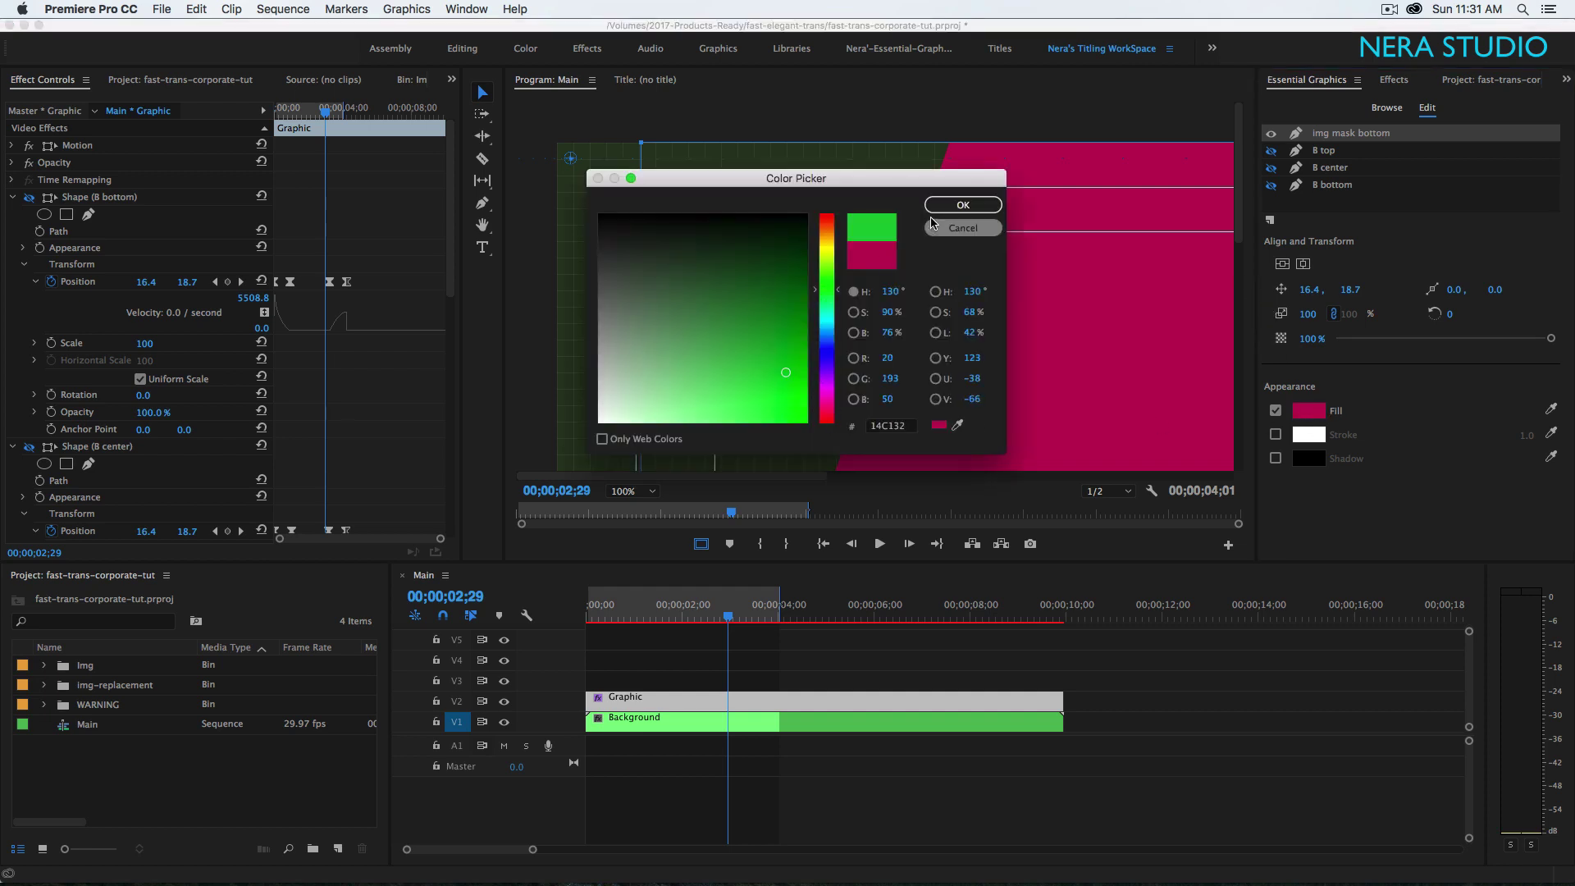
{"action": "left_click", "coordinate": [963, 205]}
- Make the B top, B center and B bottom layers visible again
{"action": "left_click", "coordinate": [654, 491]}
{"action": "left_click", "coordinate": [638, 504]}
{"action": "left_click", "coordinate": [1270, 151]}
{"action": "left_click", "coordinate": [1270, 167]}
{"action": "left_click", "coordinate": [1271, 184]}
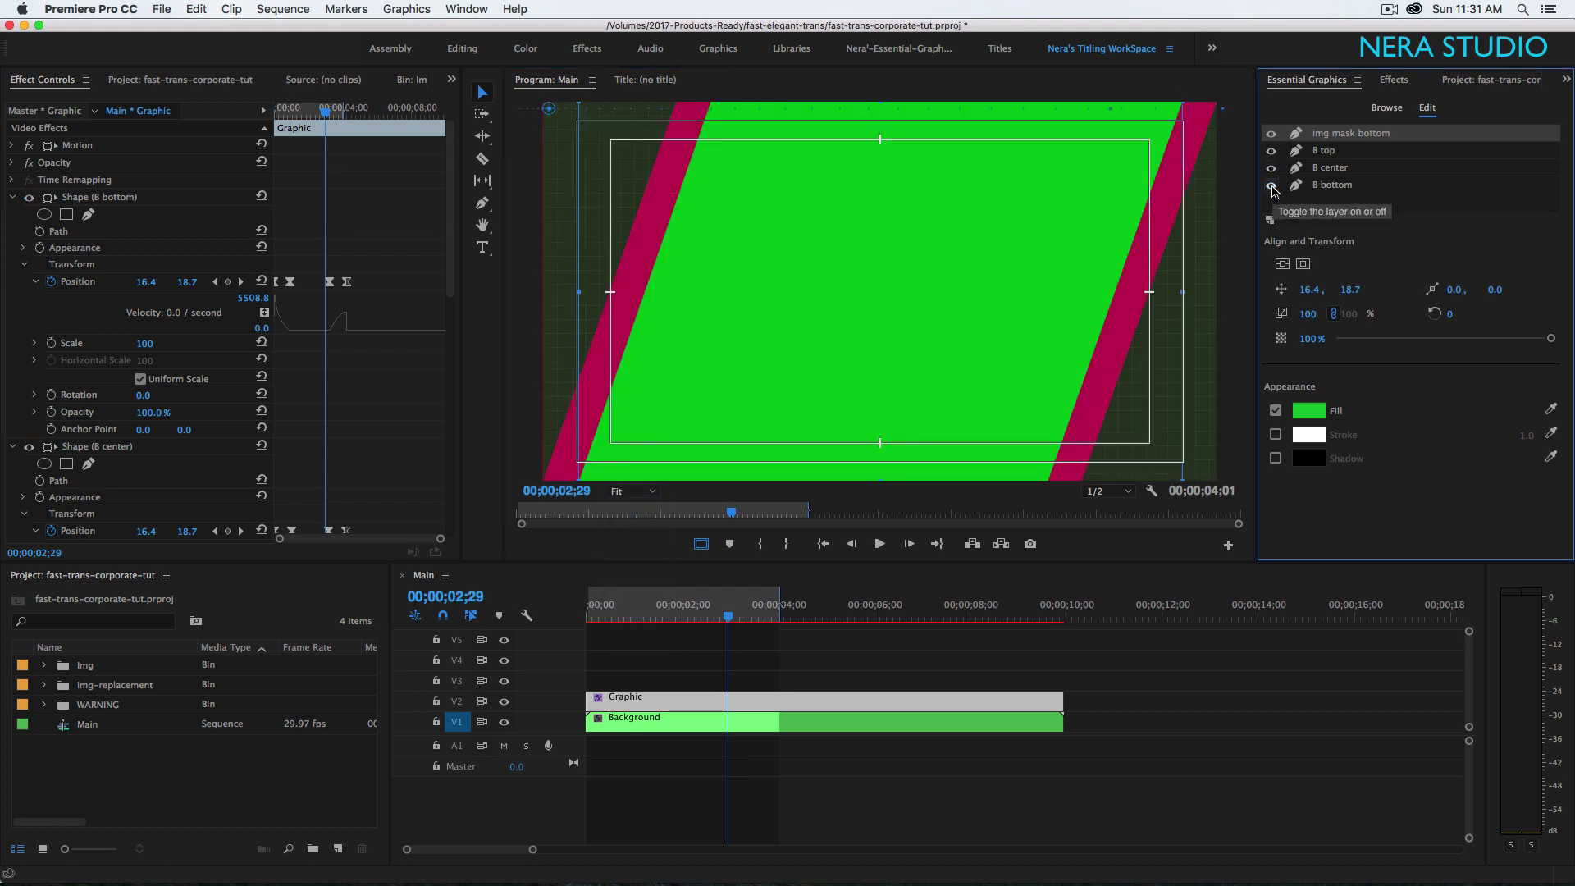
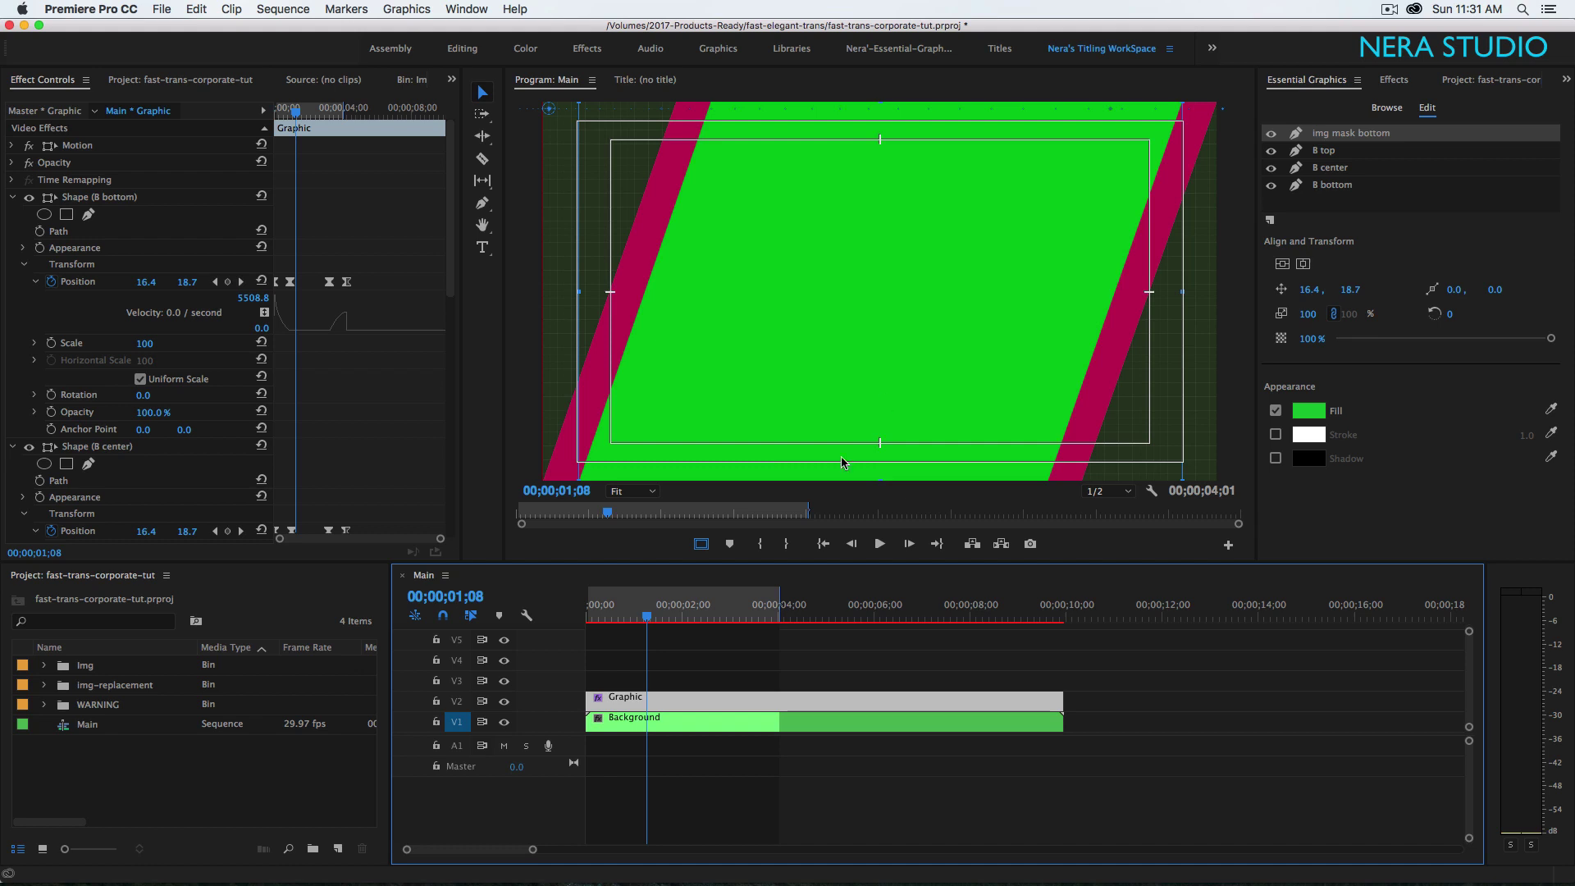
- Copy the hex code C11455 from the B top layer's fill colour, leaving that fill unchanged
{"action": "left_click", "coordinate": [1330, 187]}
{"action": "left_click", "coordinate": [1327, 151]}
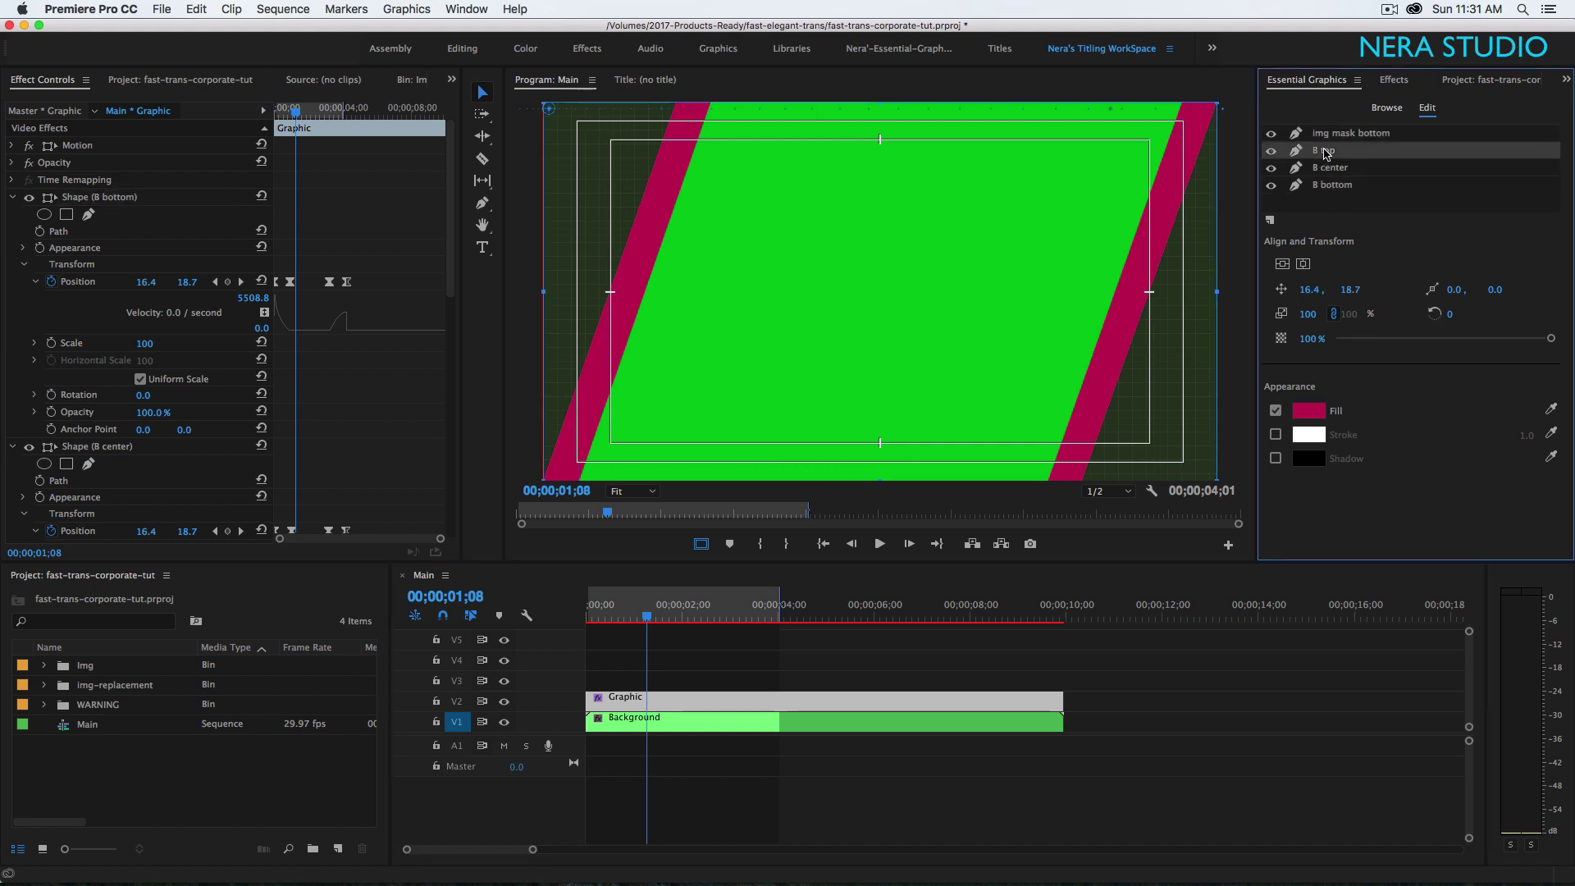
{"action": "left_click", "coordinate": [1309, 410]}
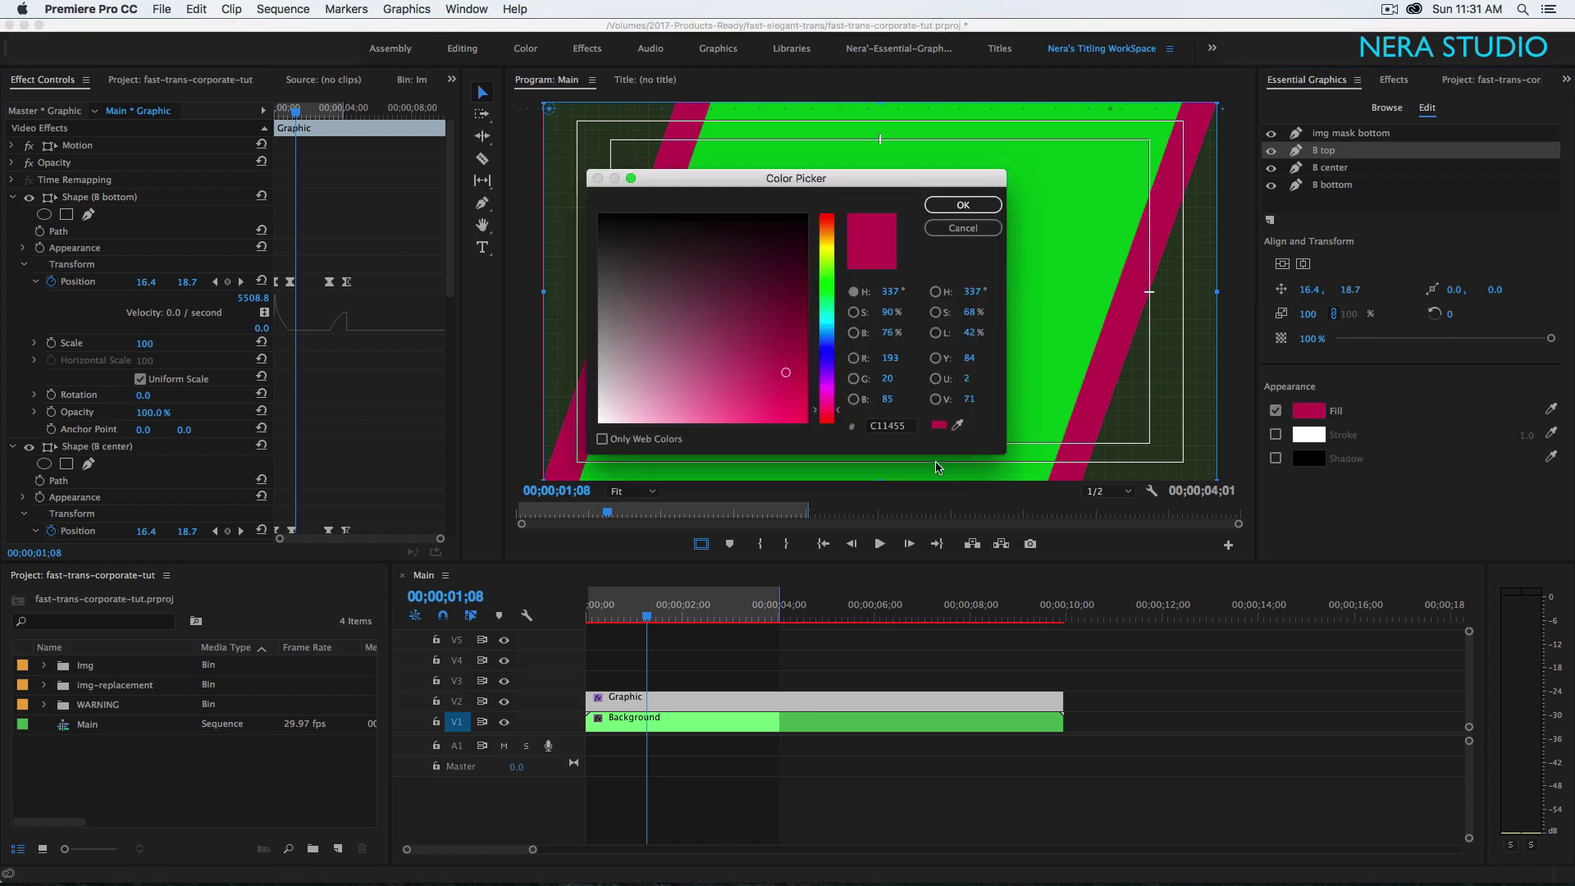
{"action": "left_click", "coordinate": [910, 426]}
{"action": "key", "text": "super+c"}
{"action": "right_click", "coordinate": [887, 428]}
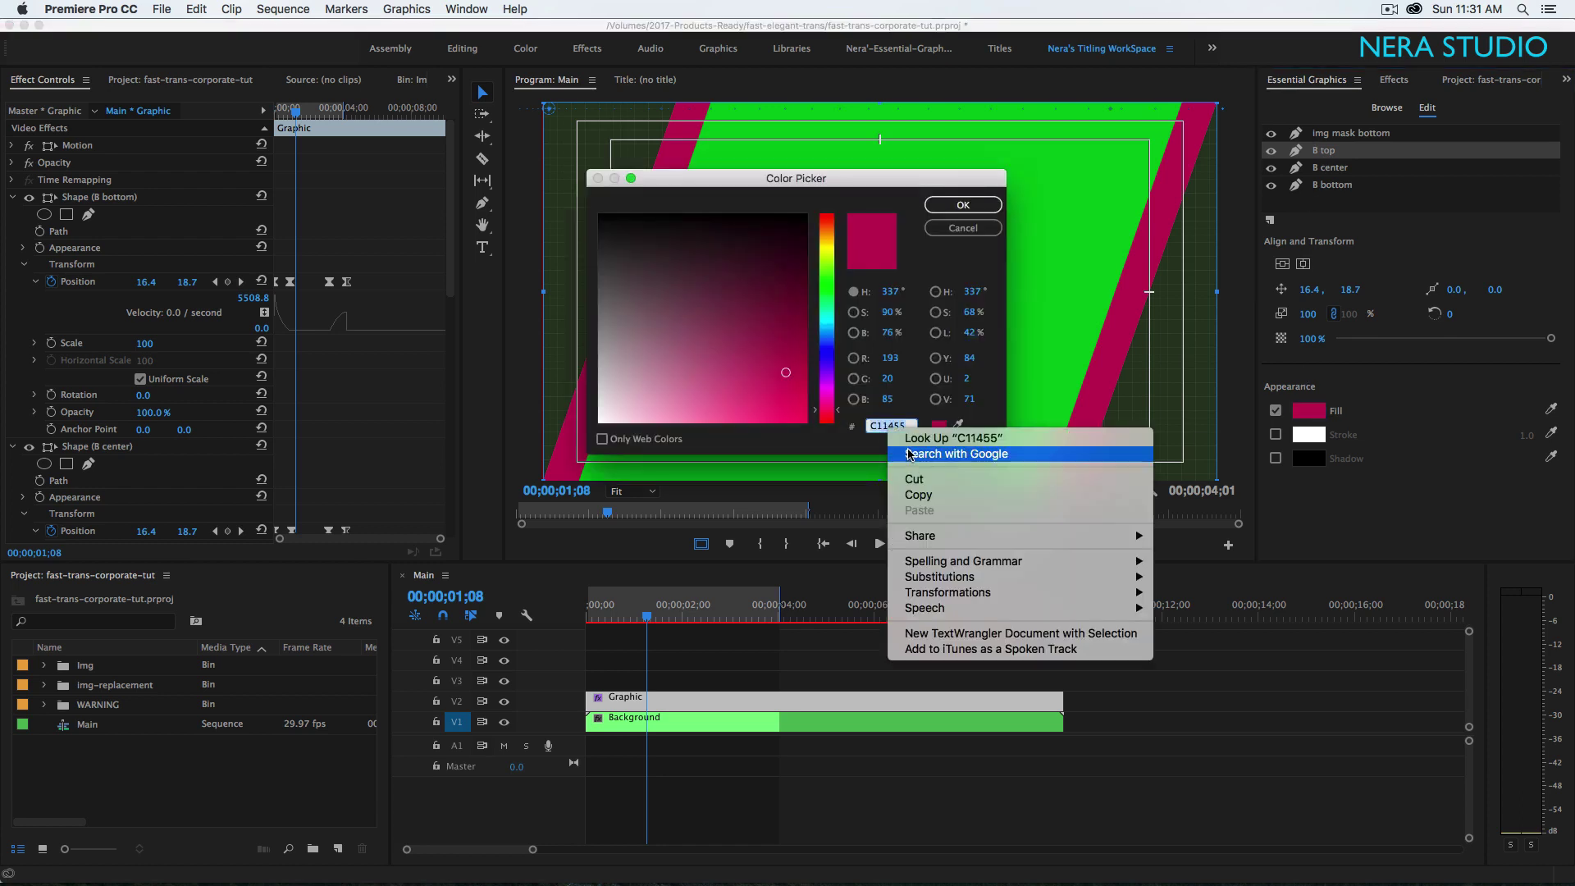
{"action": "left_click", "coordinate": [919, 495]}
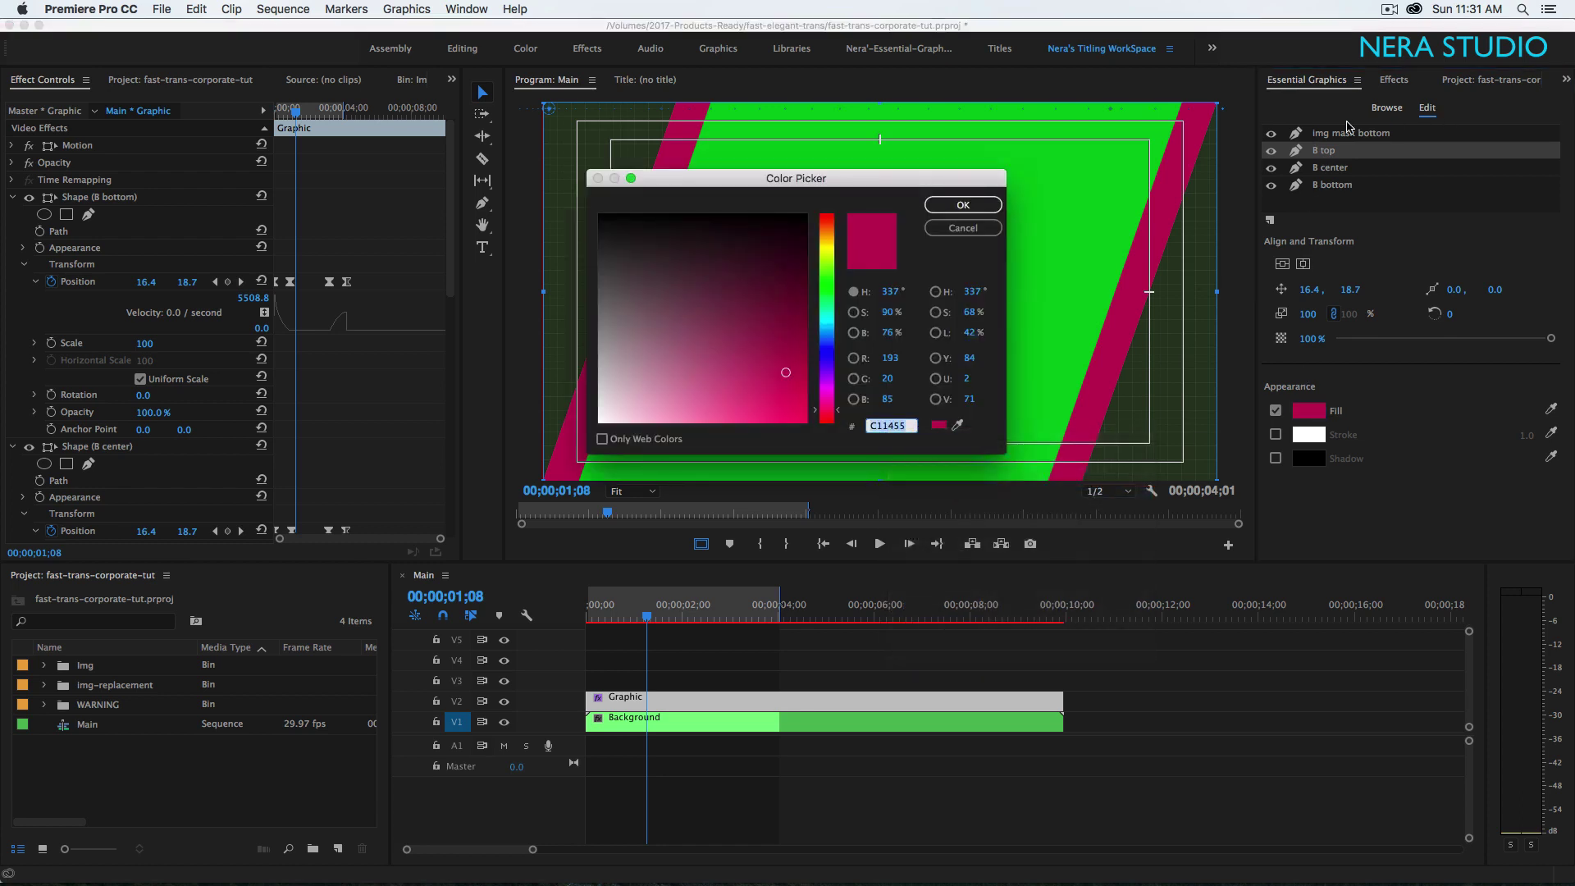
{"action": "left_click", "coordinate": [956, 227]}
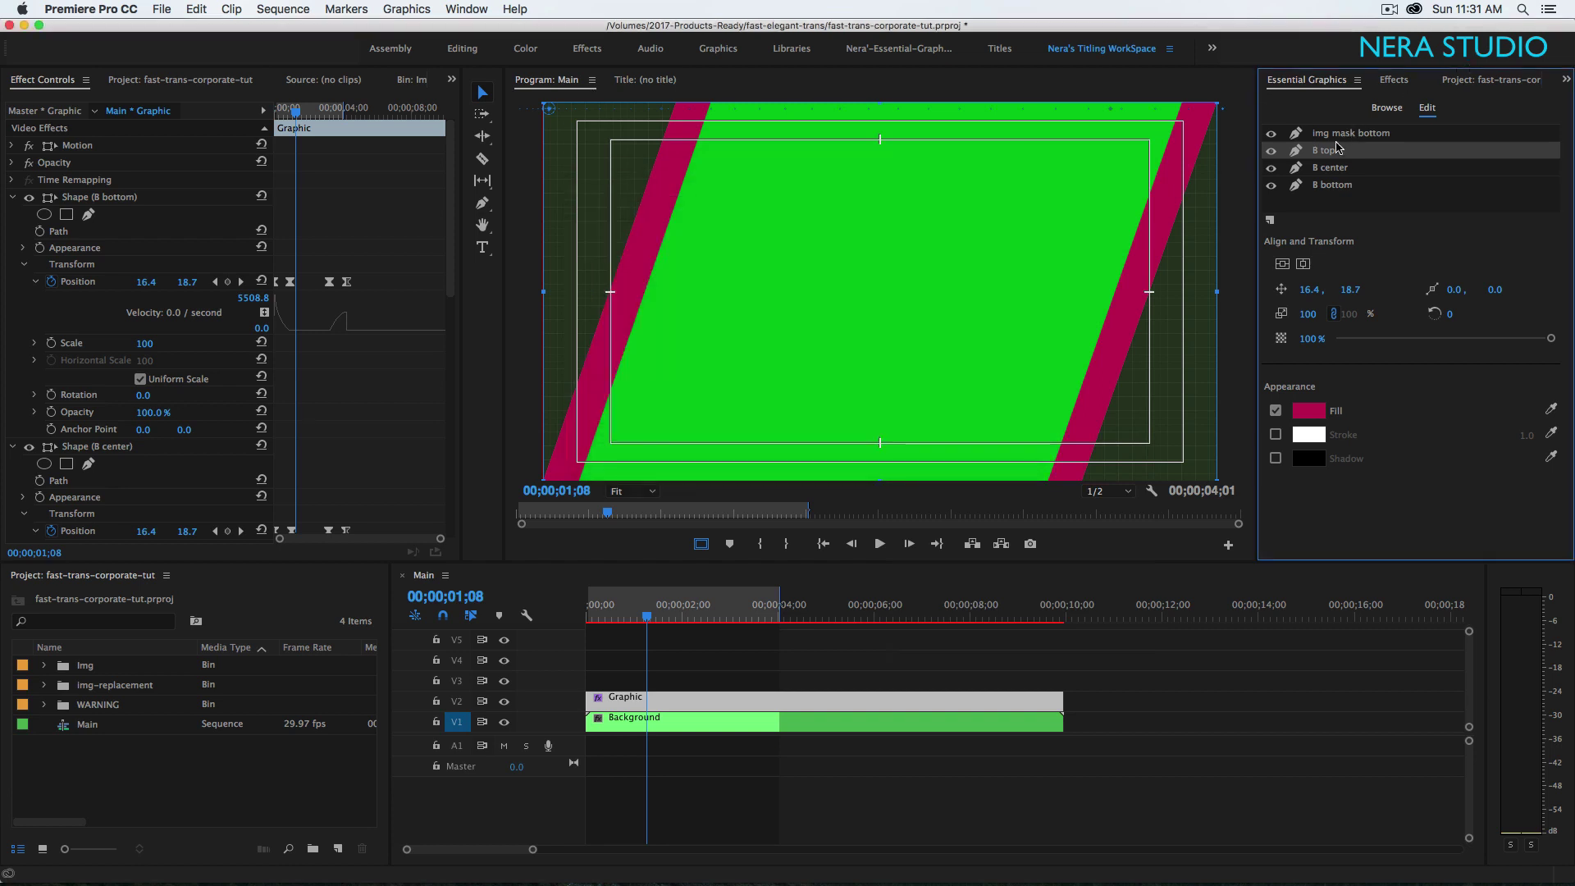
- Apply the copied colour C11455 as the img mask bottom layer's fill
{"action": "left_click", "coordinate": [1336, 134]}
{"action": "left_click", "coordinate": [1315, 413]}
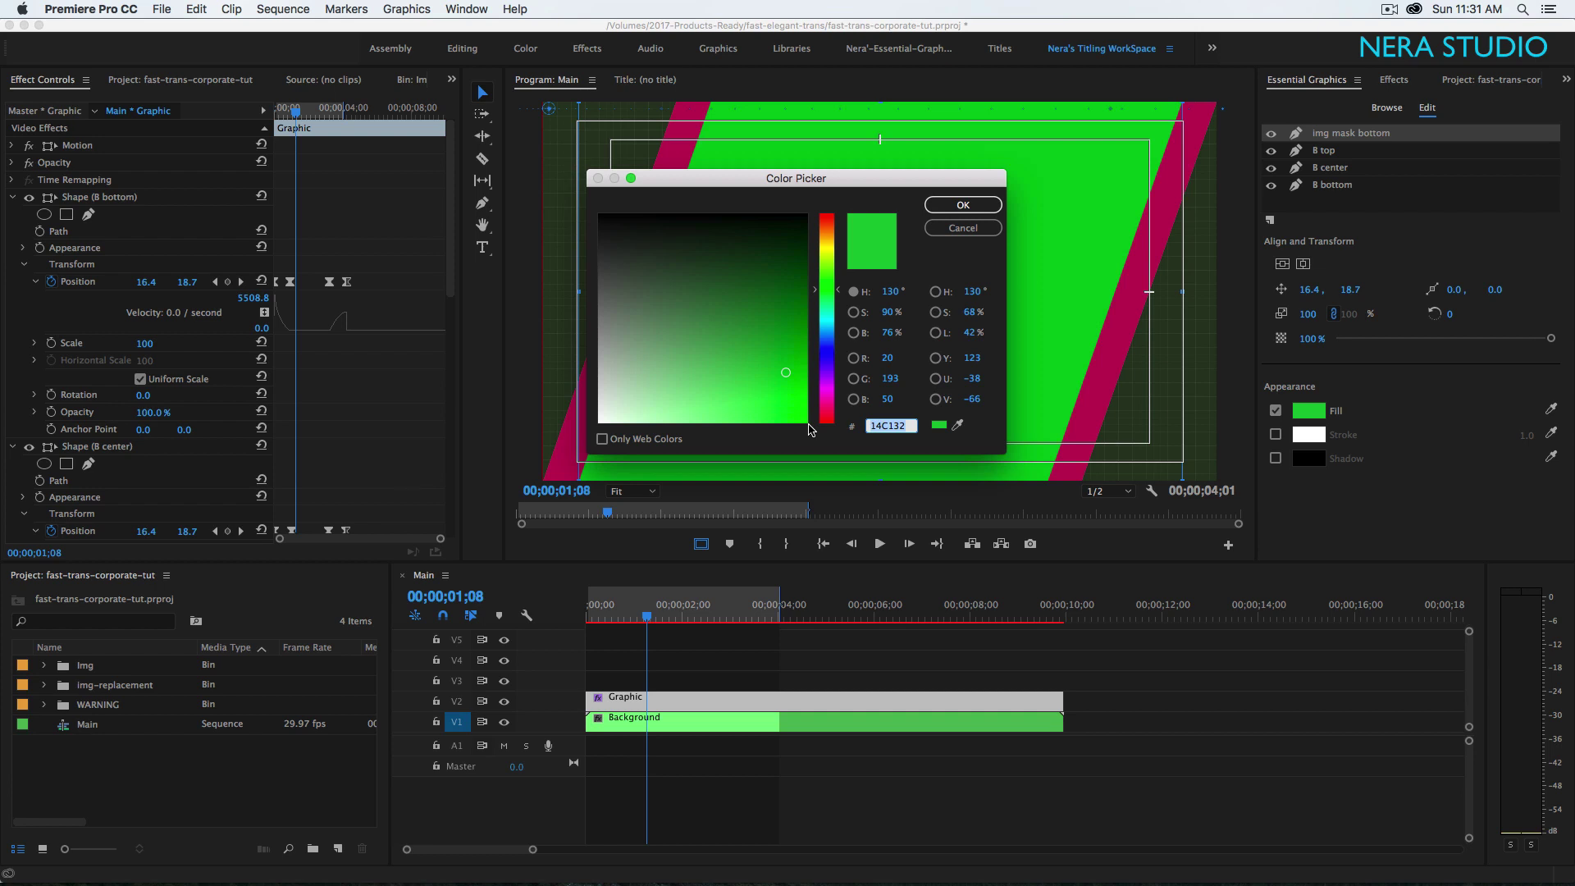
{"action": "key", "text": "super+v"}
{"action": "left_click", "coordinate": [966, 205]}
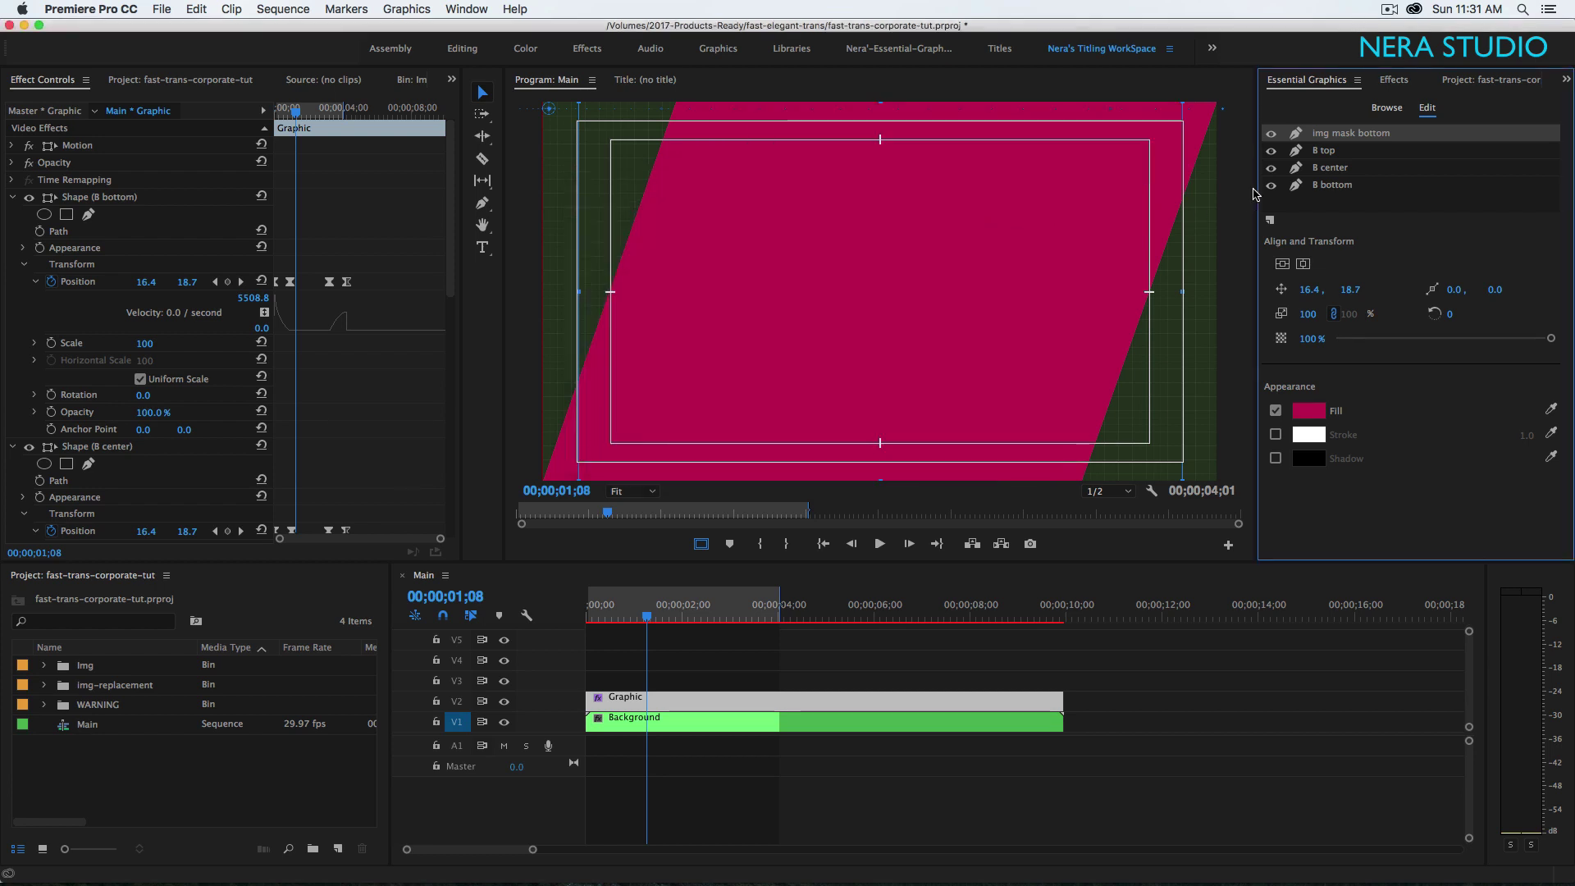
- Collapse the effect properties of all four shapes and hide the img mask bottom shape
{"action": "left_click", "coordinate": [1325, 187]}
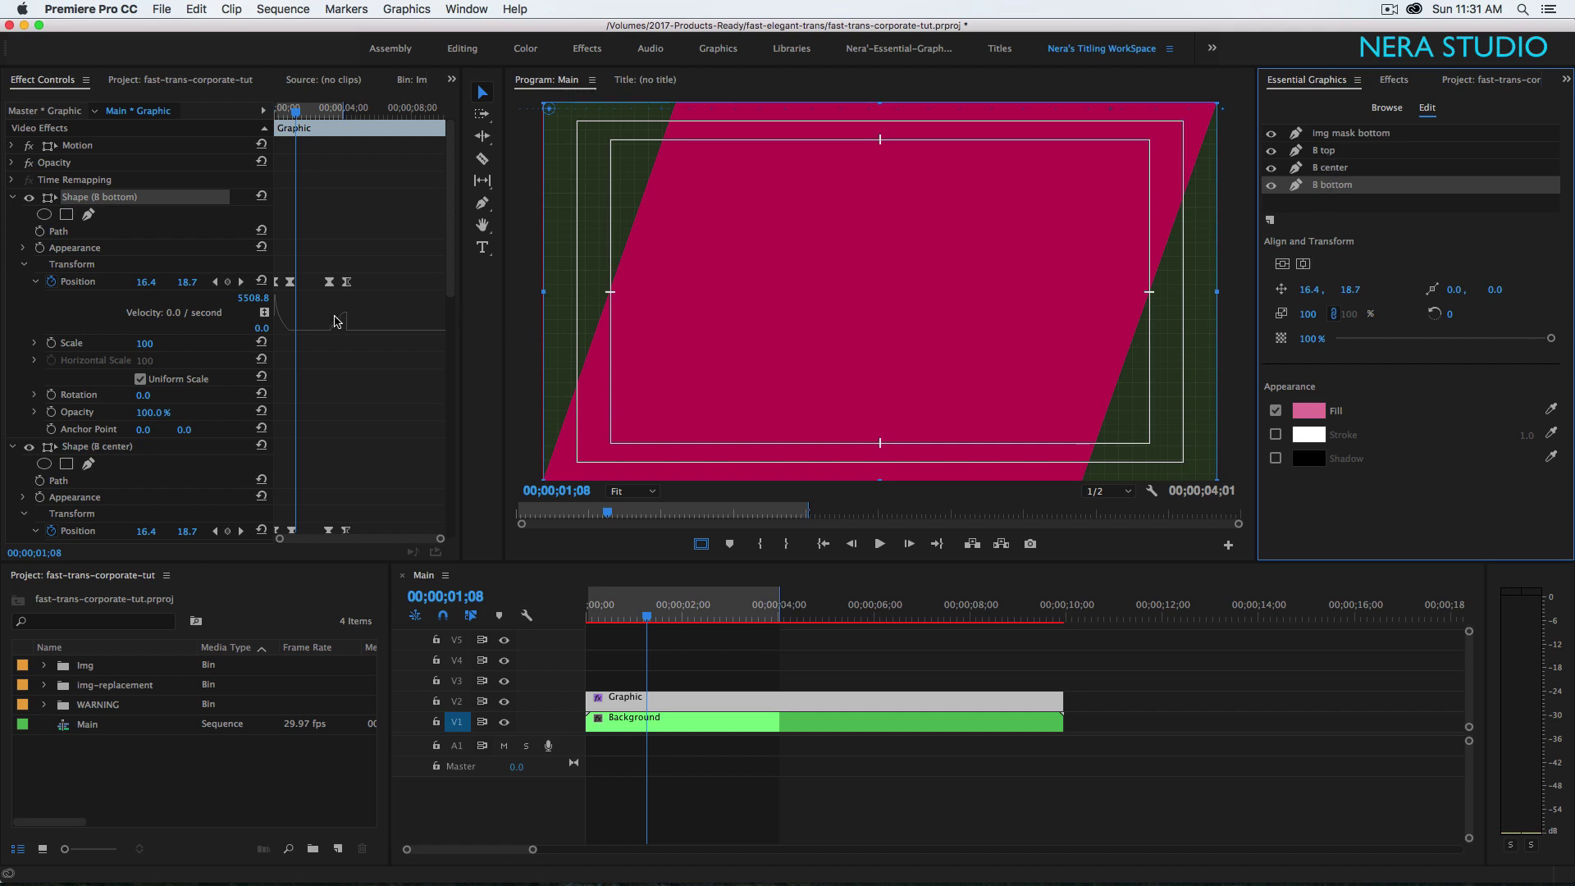
{"action": "left_click", "coordinate": [350, 361]}
{"action": "key", "text": "grave"}
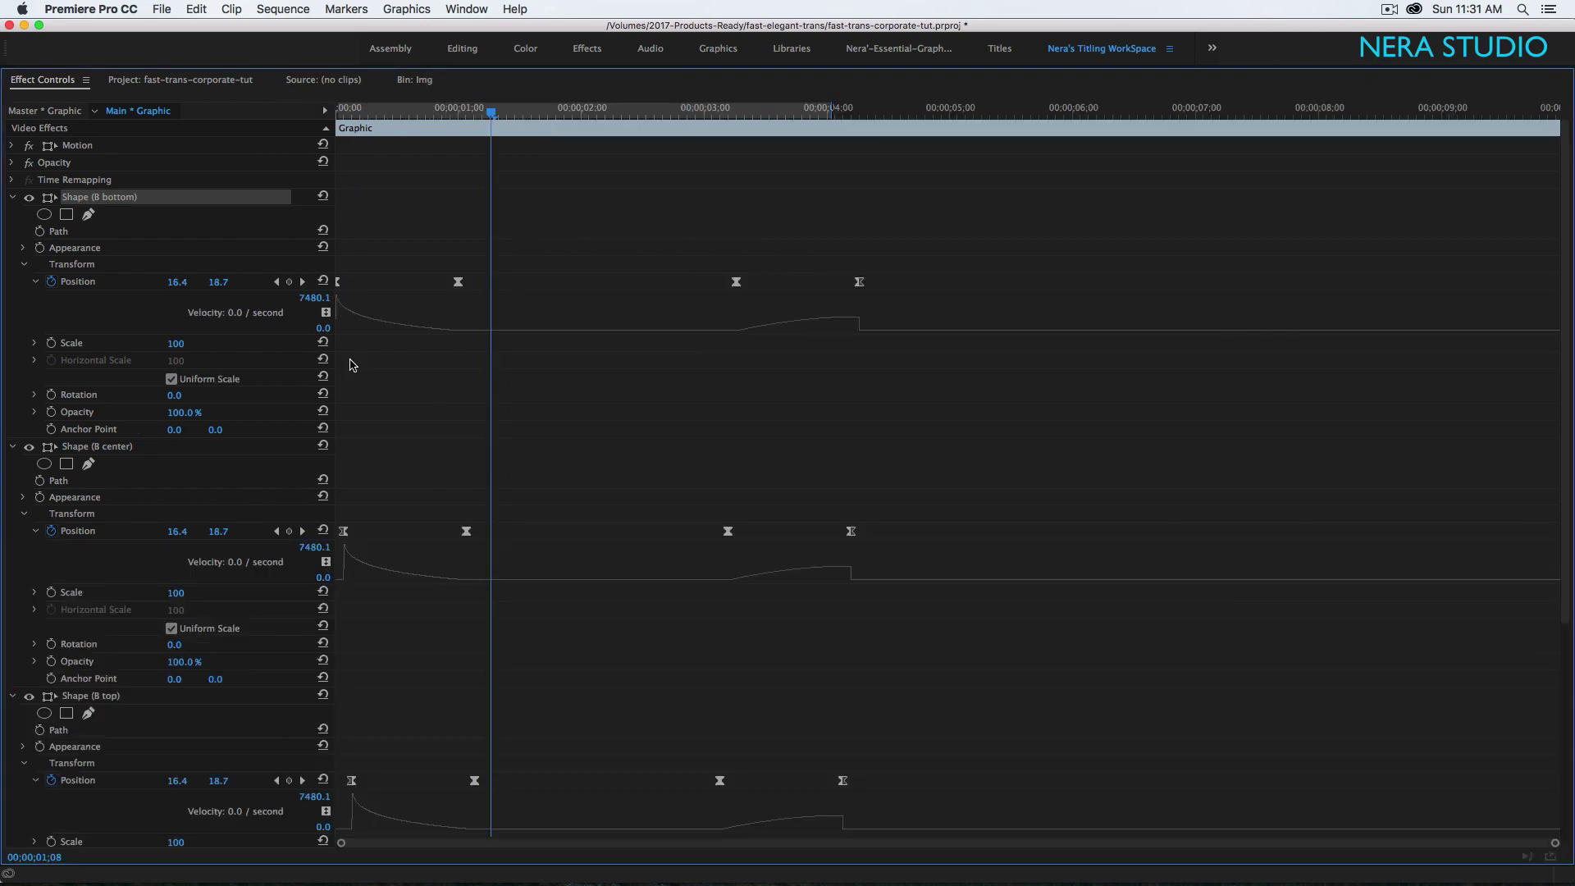
{"action": "left_click", "coordinate": [13, 198]}
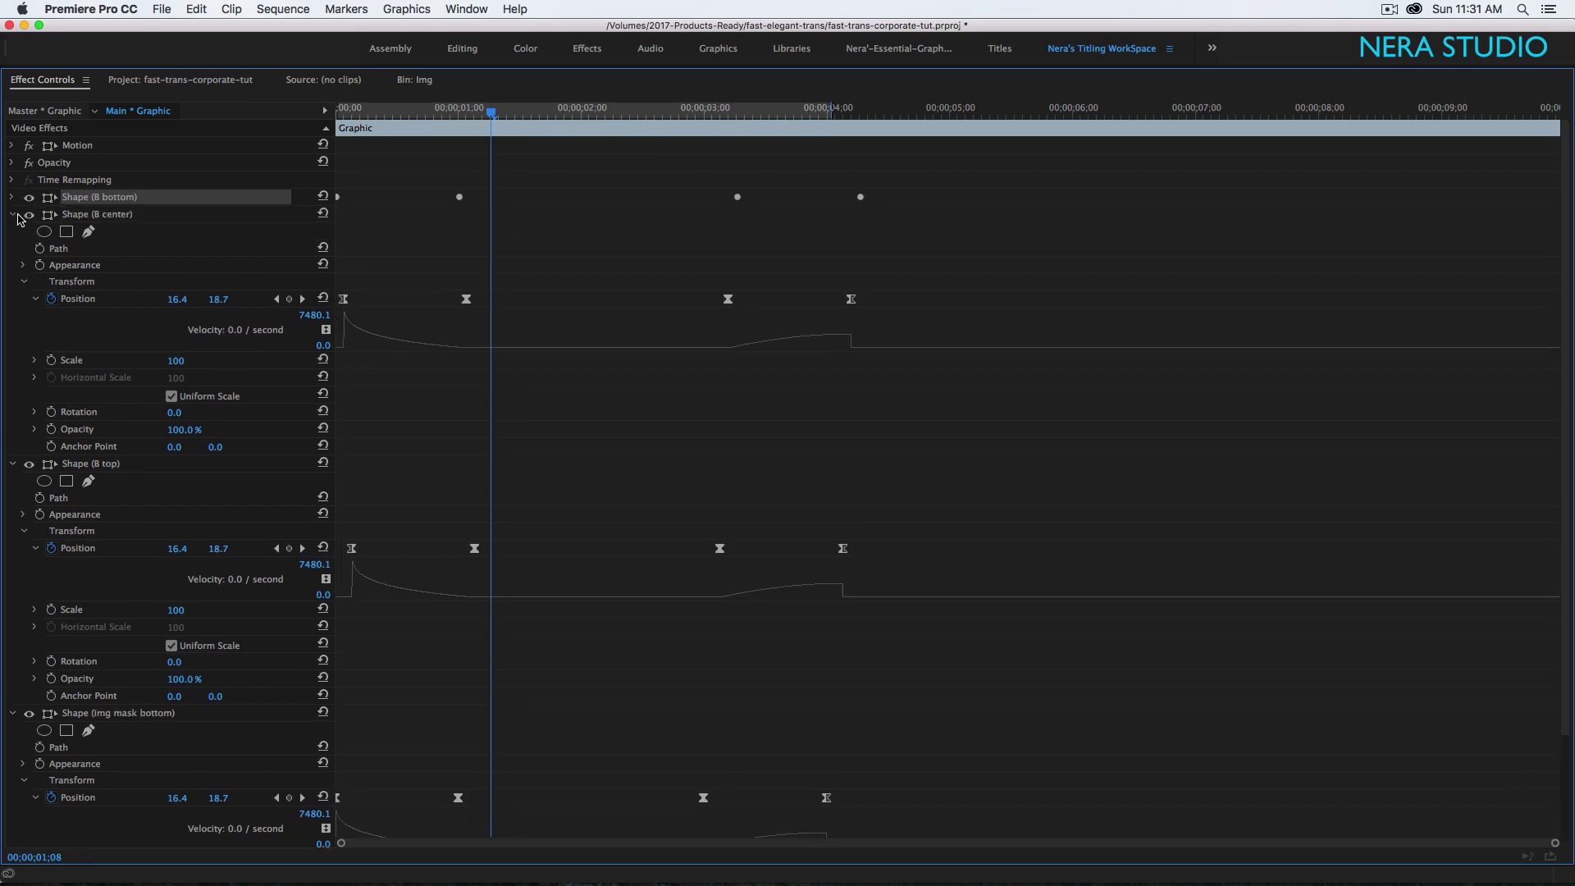
{"action": "left_click", "coordinate": [12, 215]}
{"action": "left_click", "coordinate": [12, 232]}
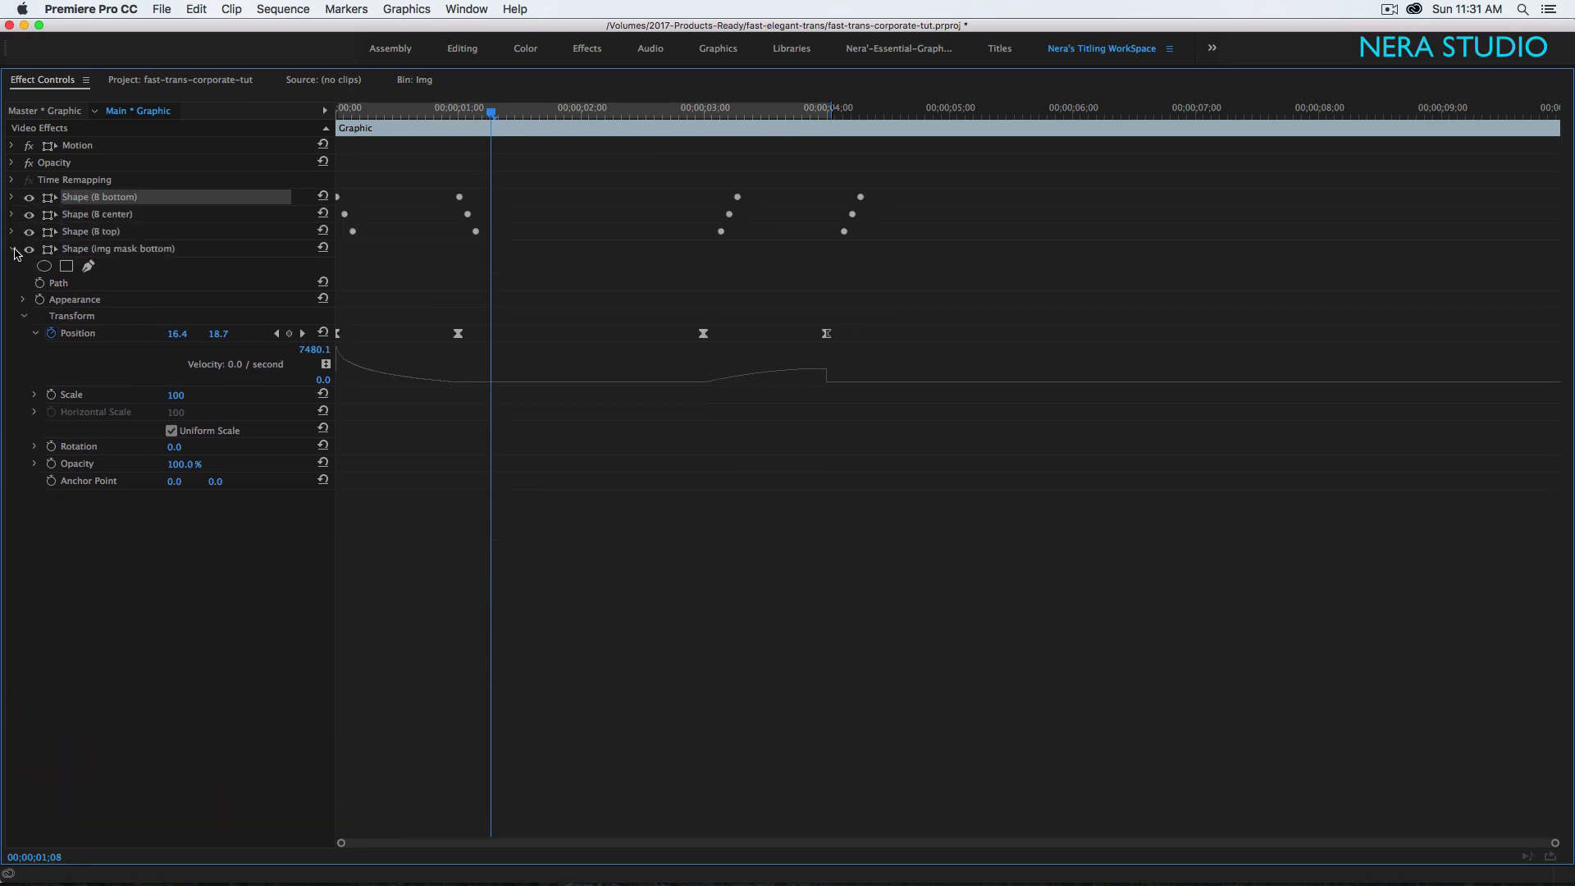
{"action": "left_click", "coordinate": [13, 249]}
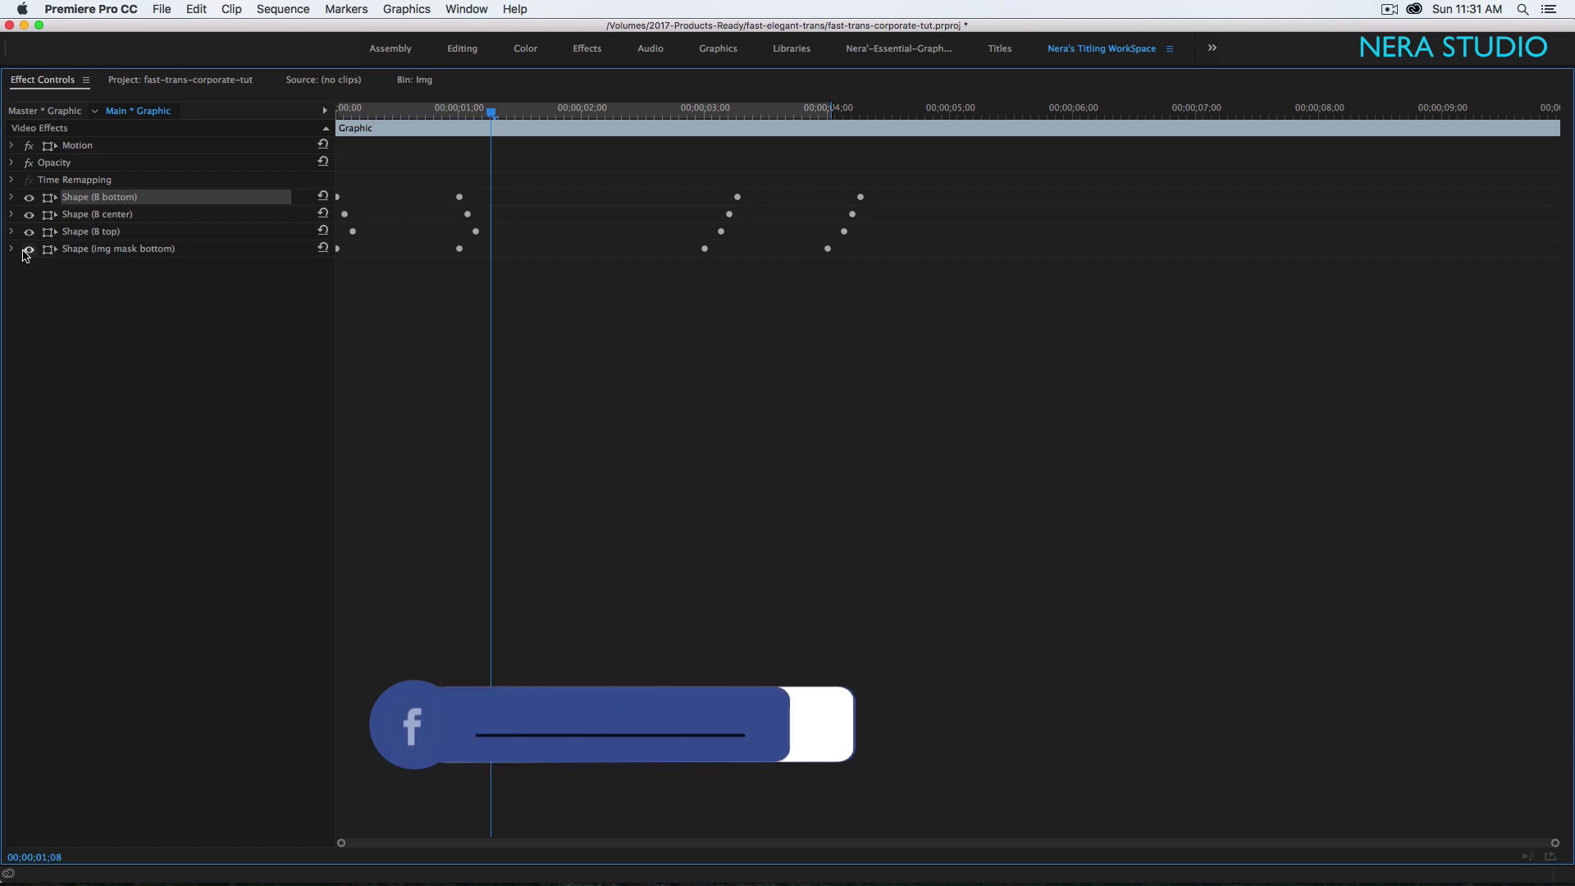
{"action": "left_click", "coordinate": [28, 249]}
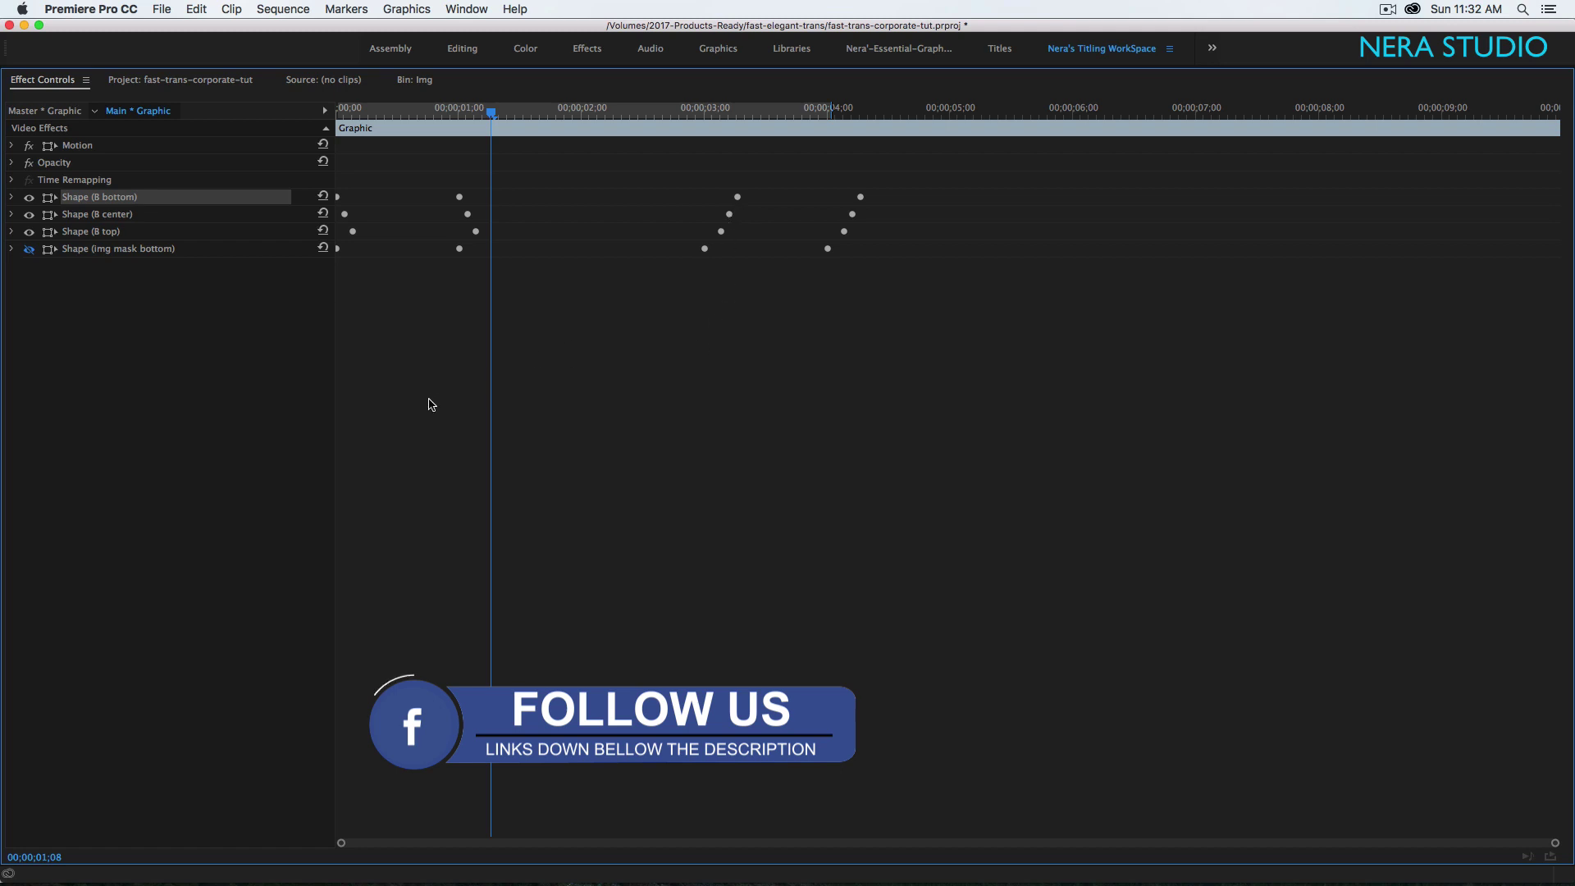
{"action": "key", "text": "grave"}
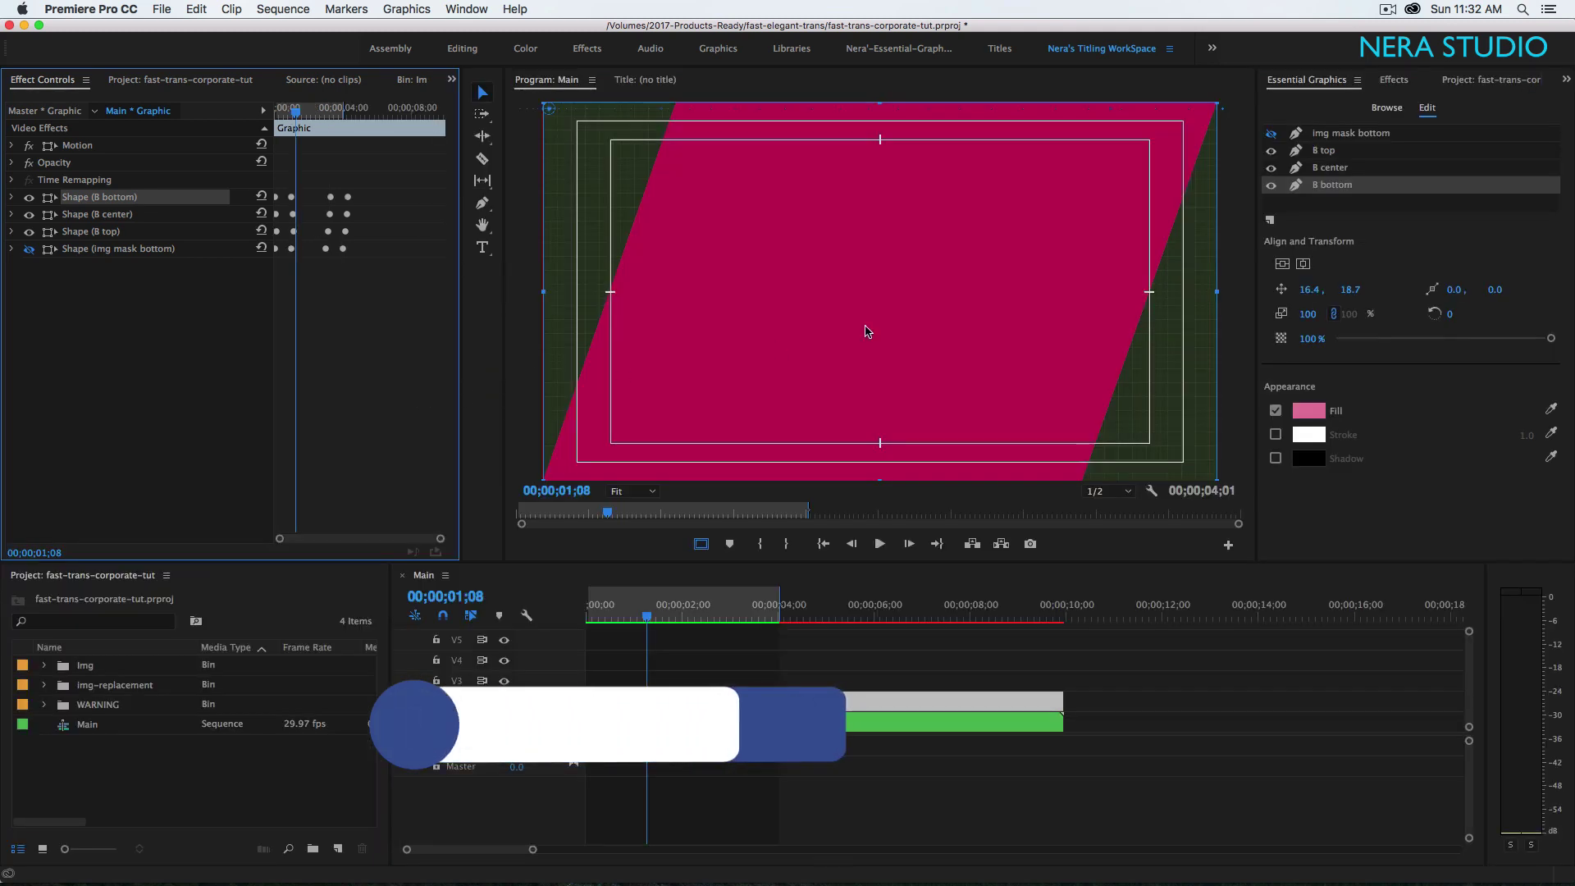
- Duplicate the img mask bottom layer twice and select the middle of the three mask layers
{"action": "left_click", "coordinate": [1346, 135]}
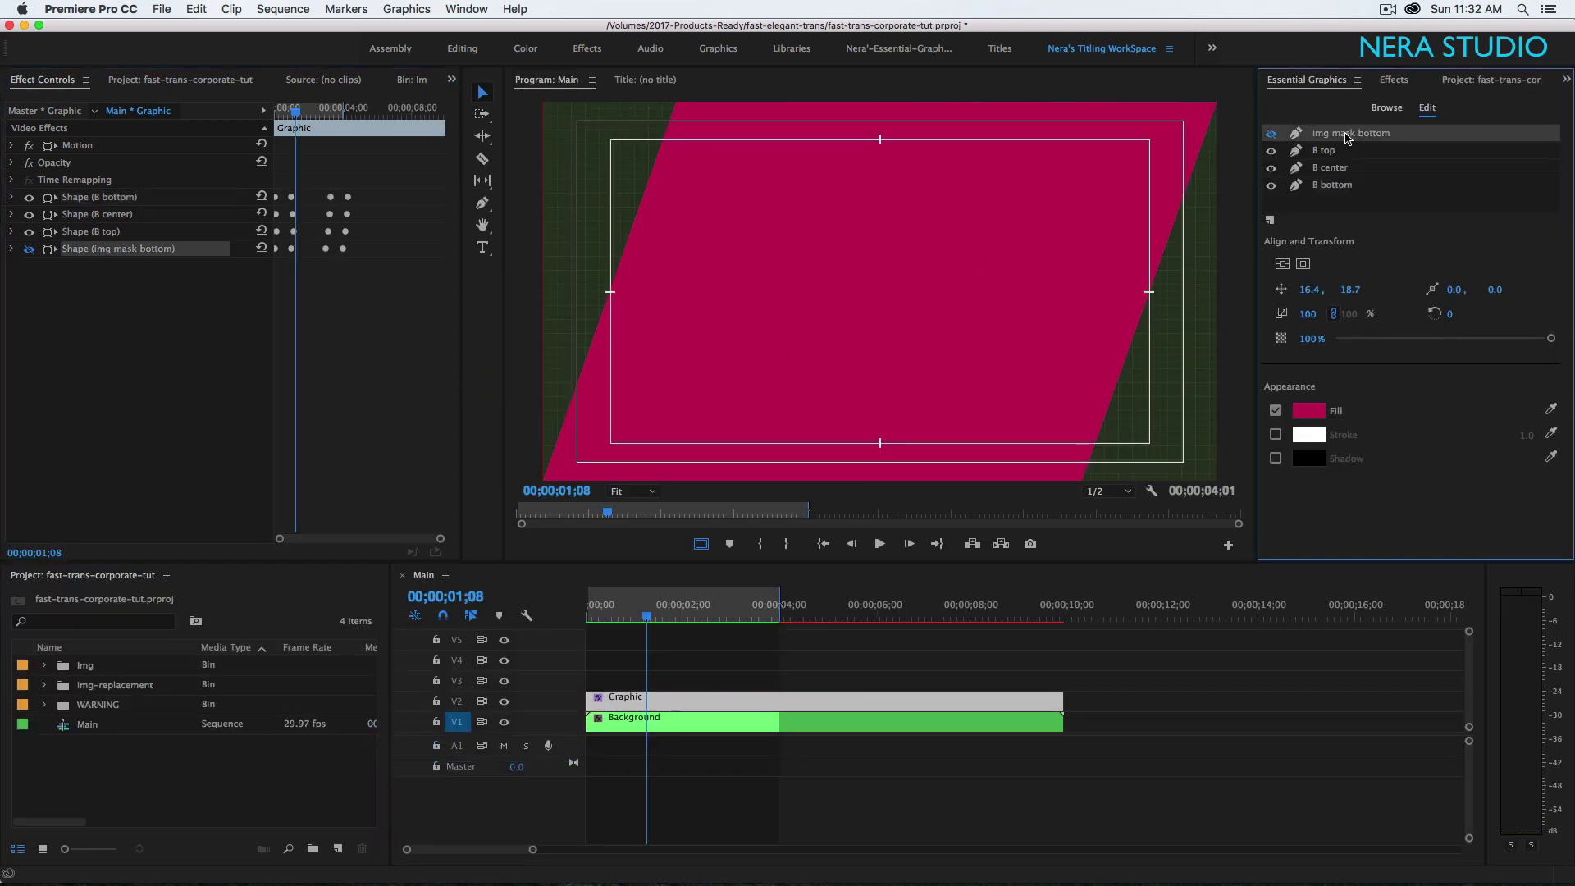
{"action": "right_click", "coordinate": [1345, 136]}
{"action": "left_click", "coordinate": [1387, 237]}
{"action": "right_click", "coordinate": [1355, 140]}
{"action": "left_click", "coordinate": [1396, 238]}
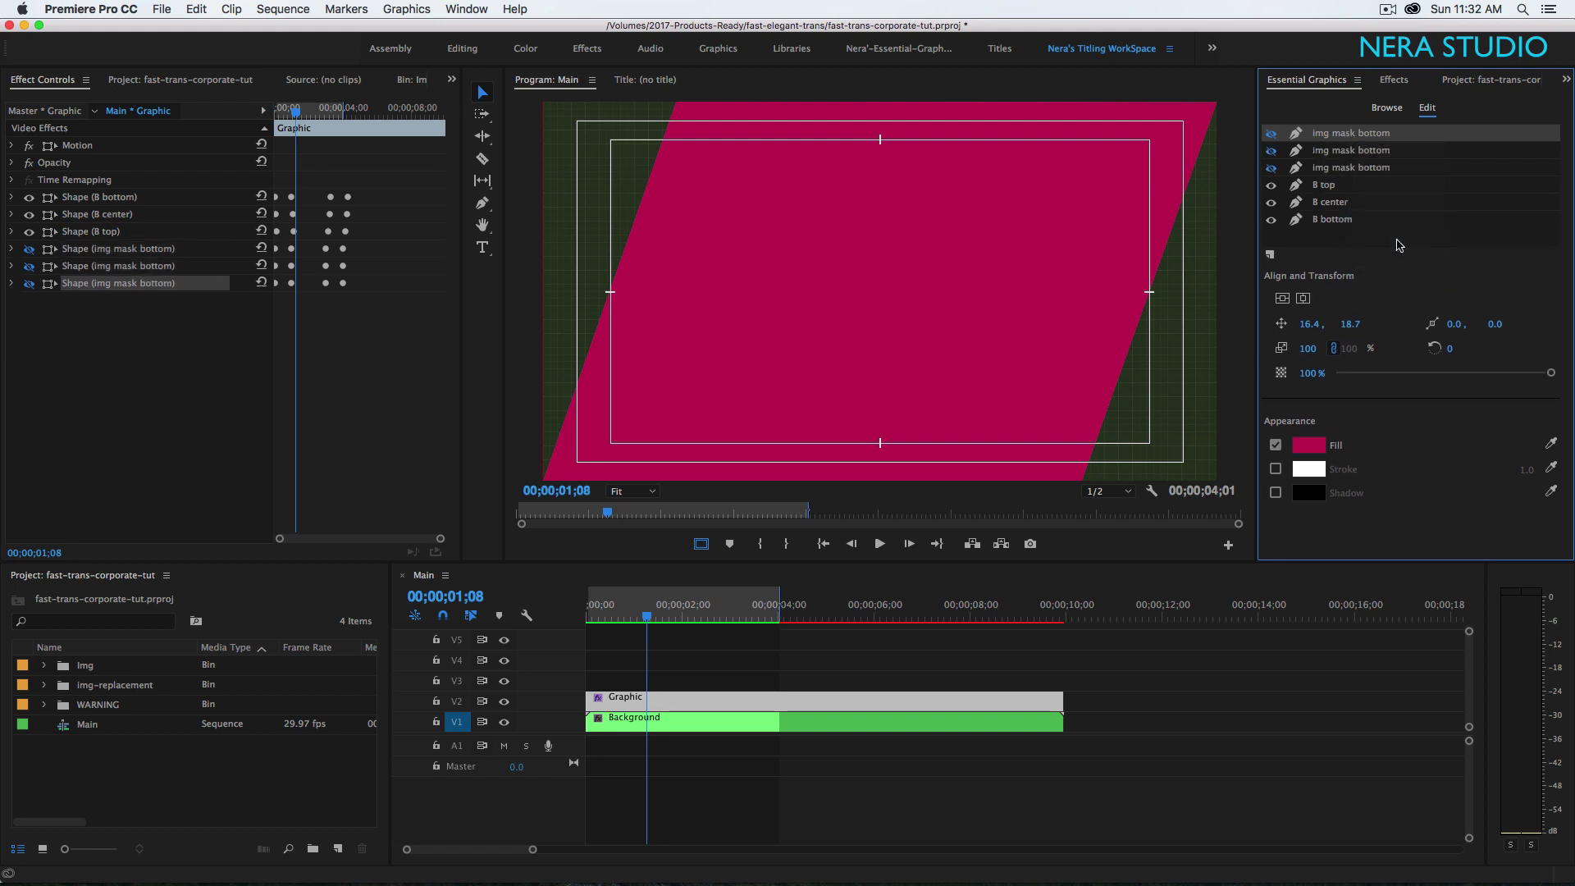
{"action": "left_click", "coordinate": [1366, 152]}
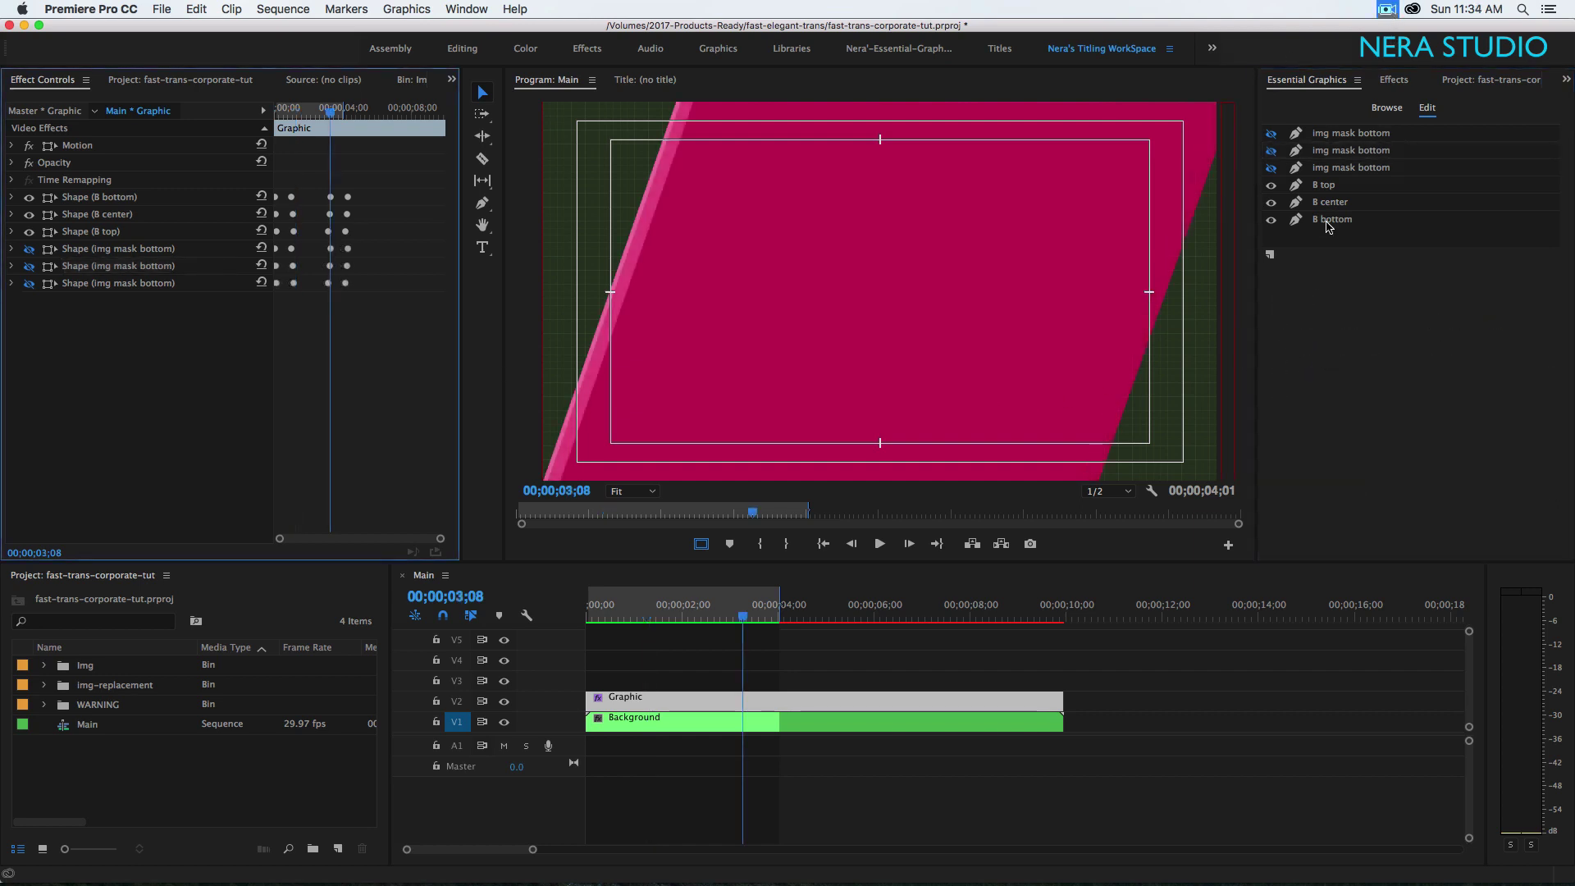
- Hide the three B layers, show all three img mask bottom layers, and move the playhead to 00;00;00;29
{"action": "left_click", "coordinate": [1270, 219]}
{"action": "left_click", "coordinate": [1270, 201]}
{"action": "left_click", "coordinate": [1271, 185]}
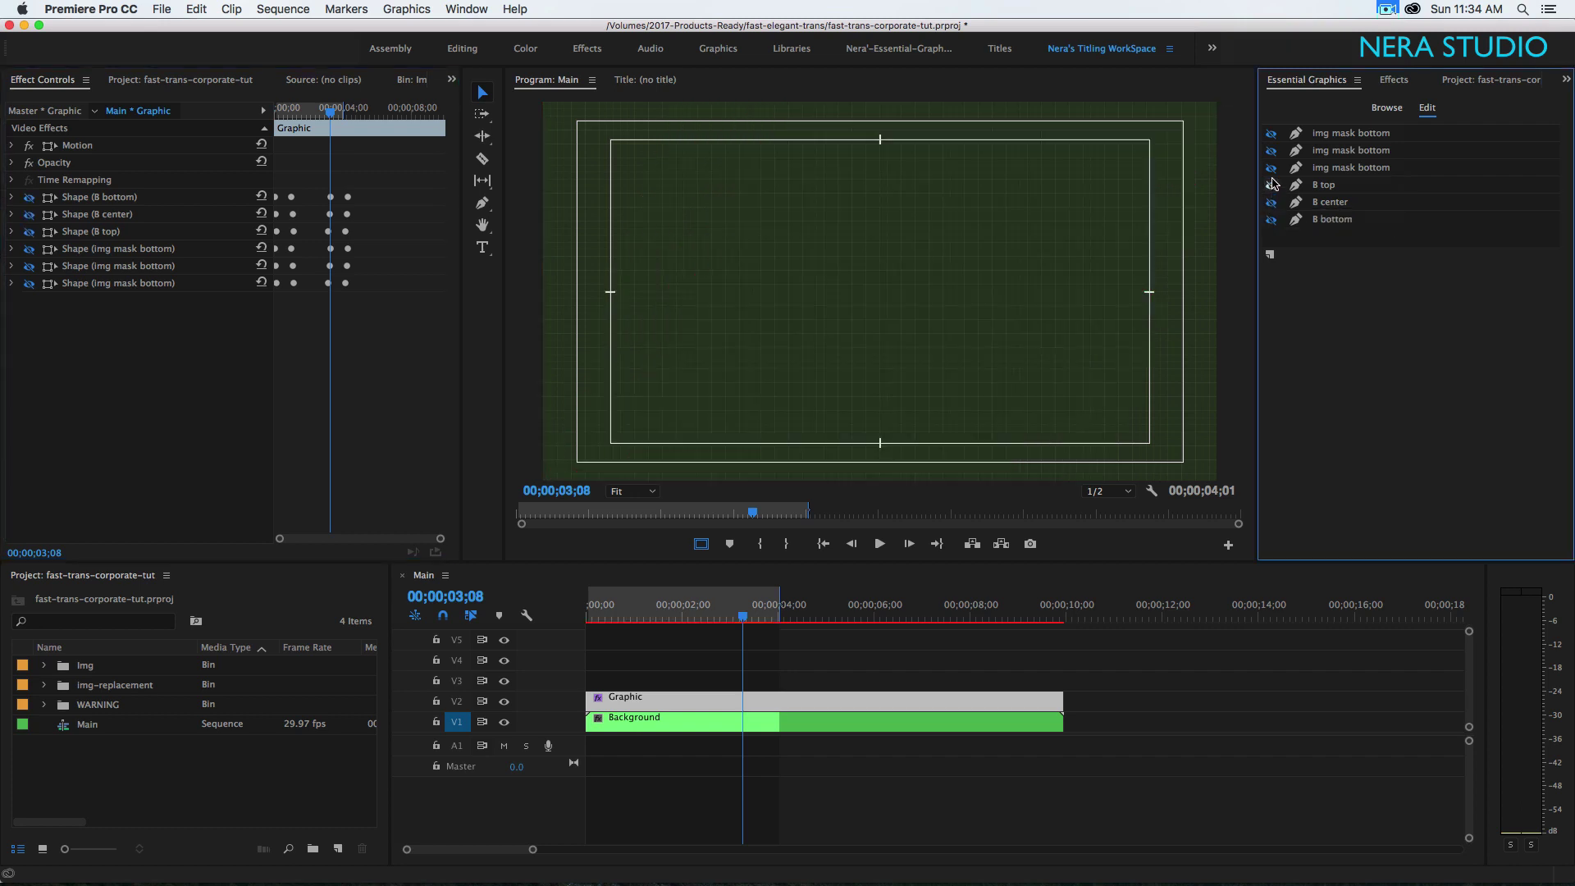
{"action": "left_click", "coordinate": [1271, 168]}
{"action": "left_click", "coordinate": [1270, 151]}
{"action": "left_click", "coordinate": [1270, 132]}
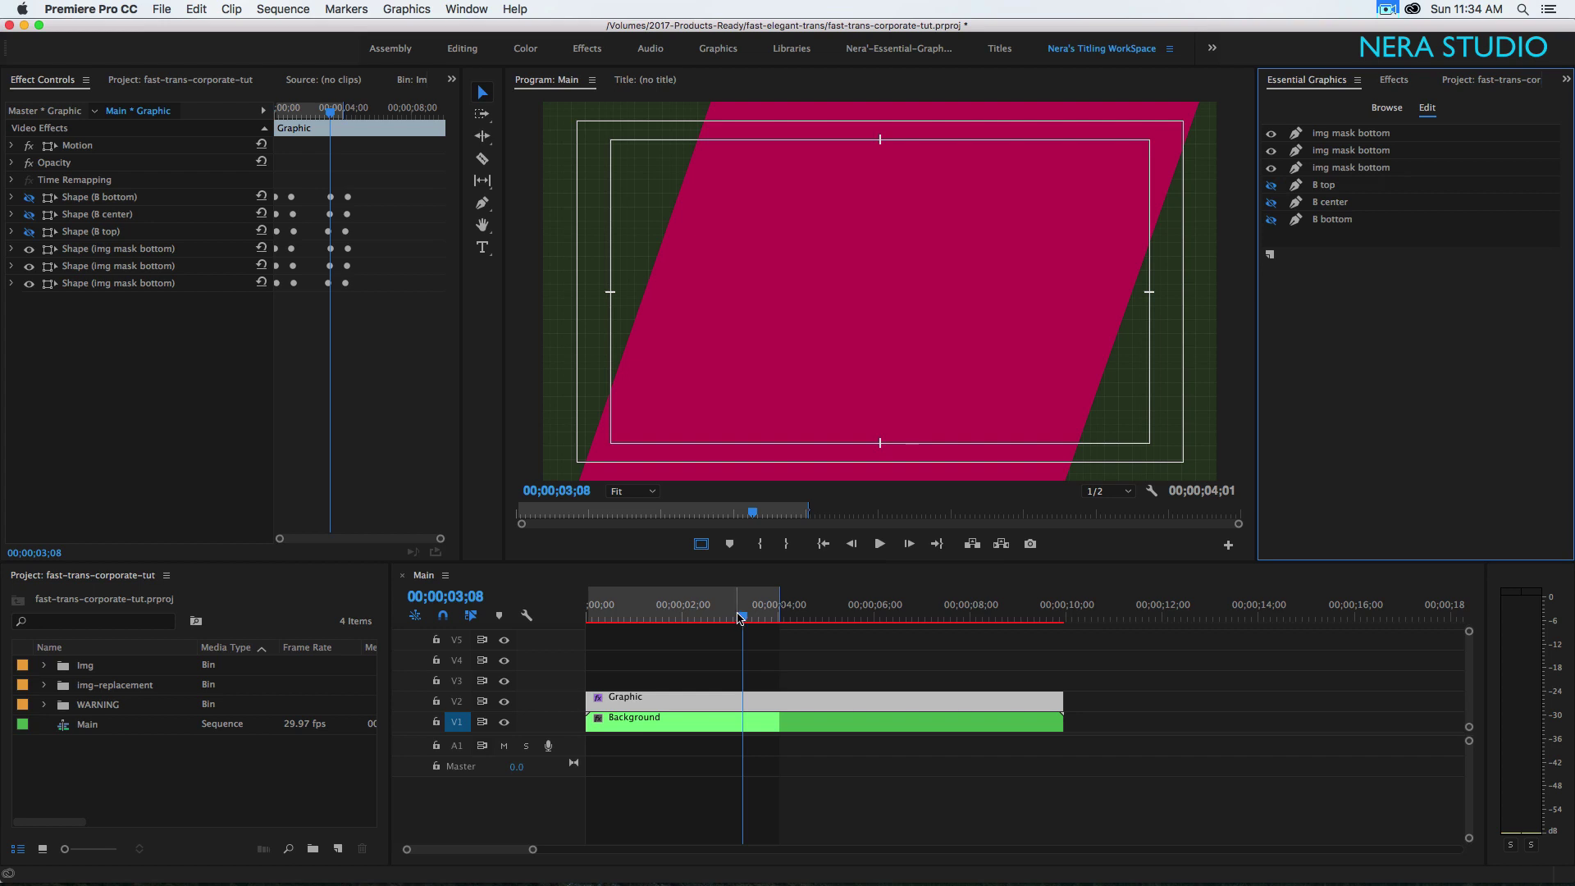
{"action": "left_click_drag", "start_coordinate": [740, 617], "coordinate": [631, 624]}
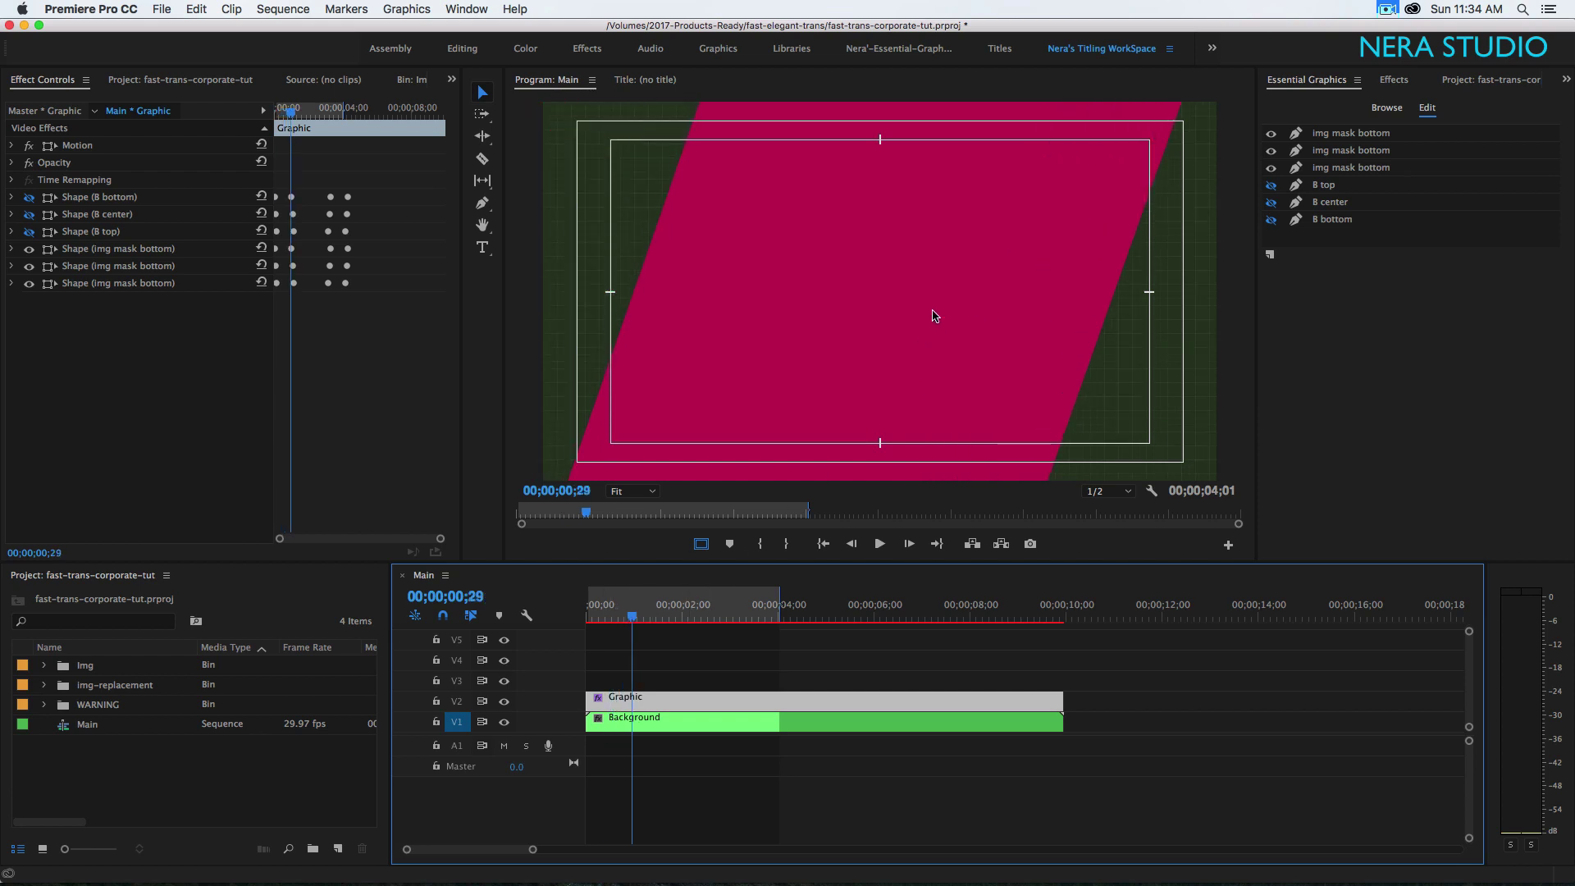
- Examine the staggered keyframes of all six shapes in an enlarged view of the effect properties
{"action": "left_click", "coordinate": [406, 367]}
{"action": "key", "text": "grave"}
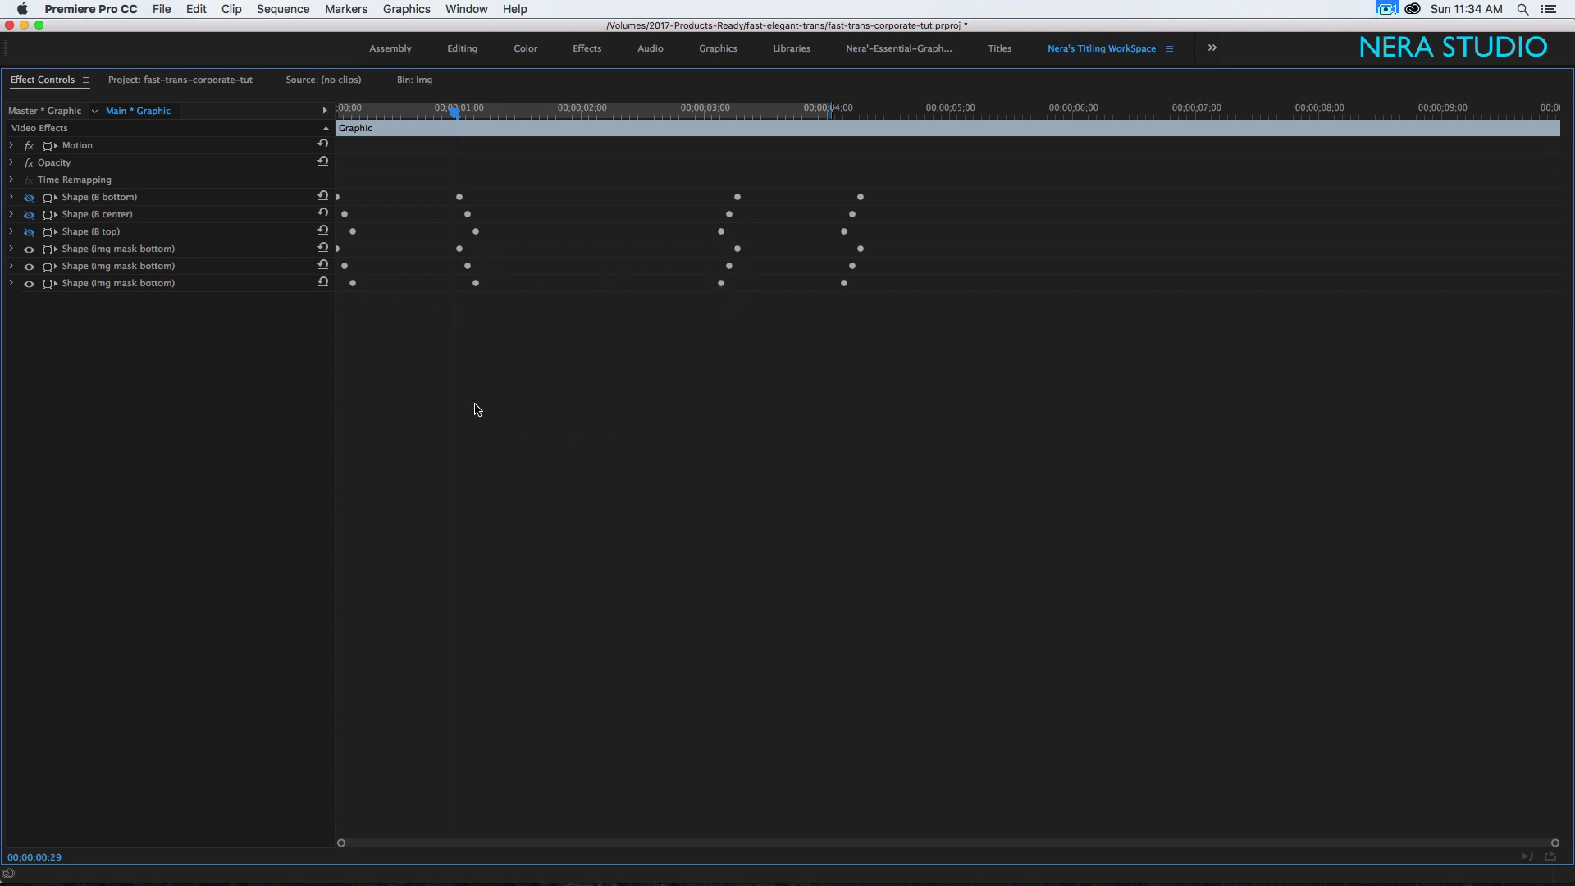
{"action": "key", "text": "grave"}
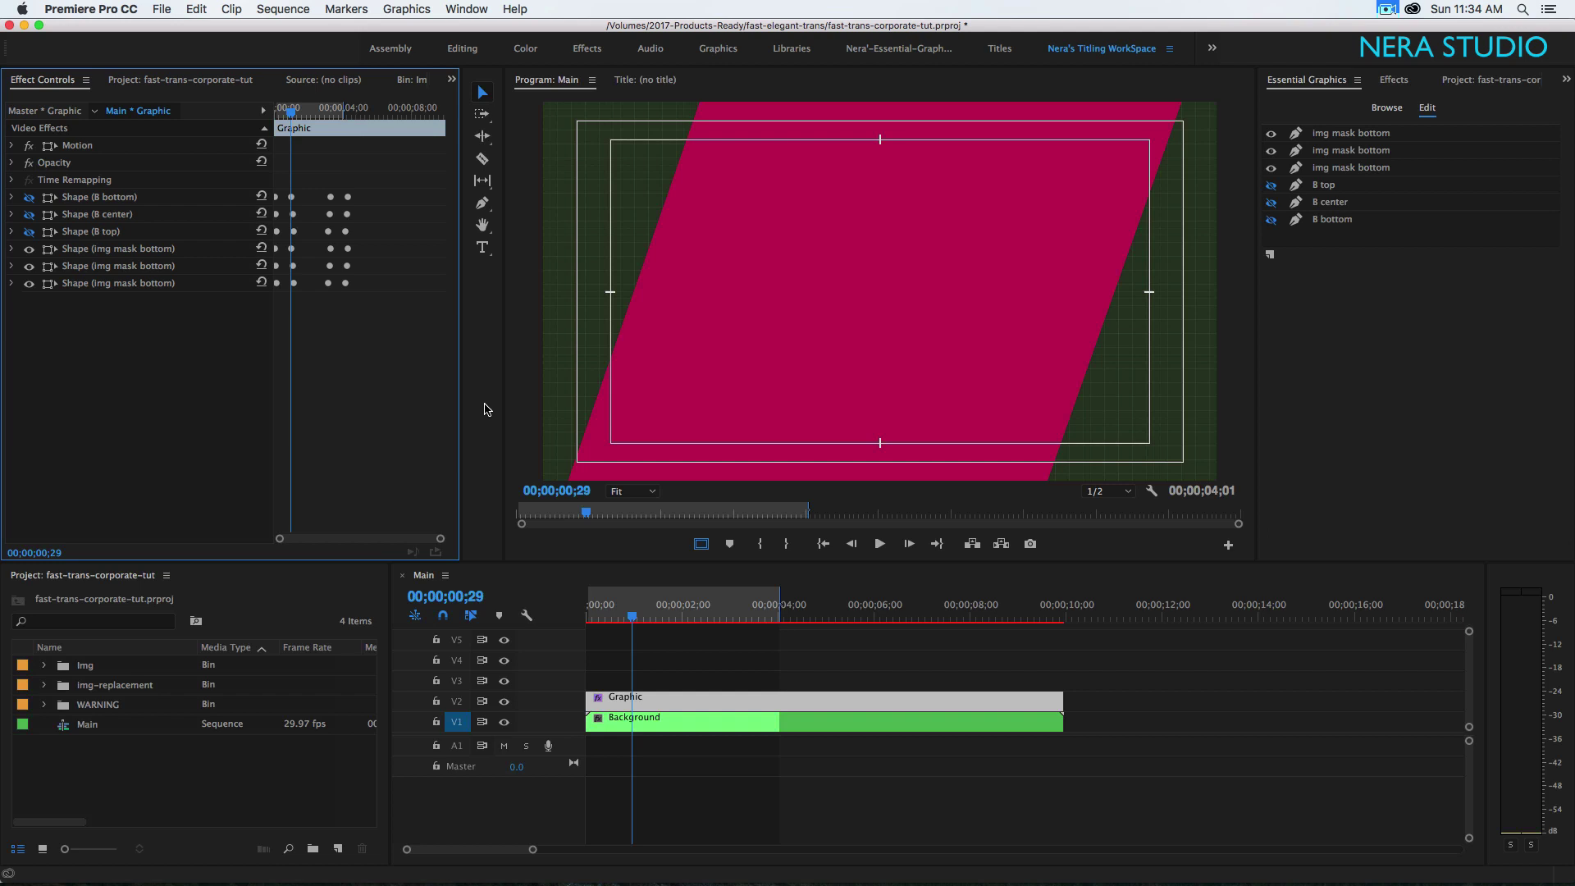
- Show the B bottom, B center and B top layers again and play the transition from near its start
{"action": "left_click", "coordinate": [1271, 219]}
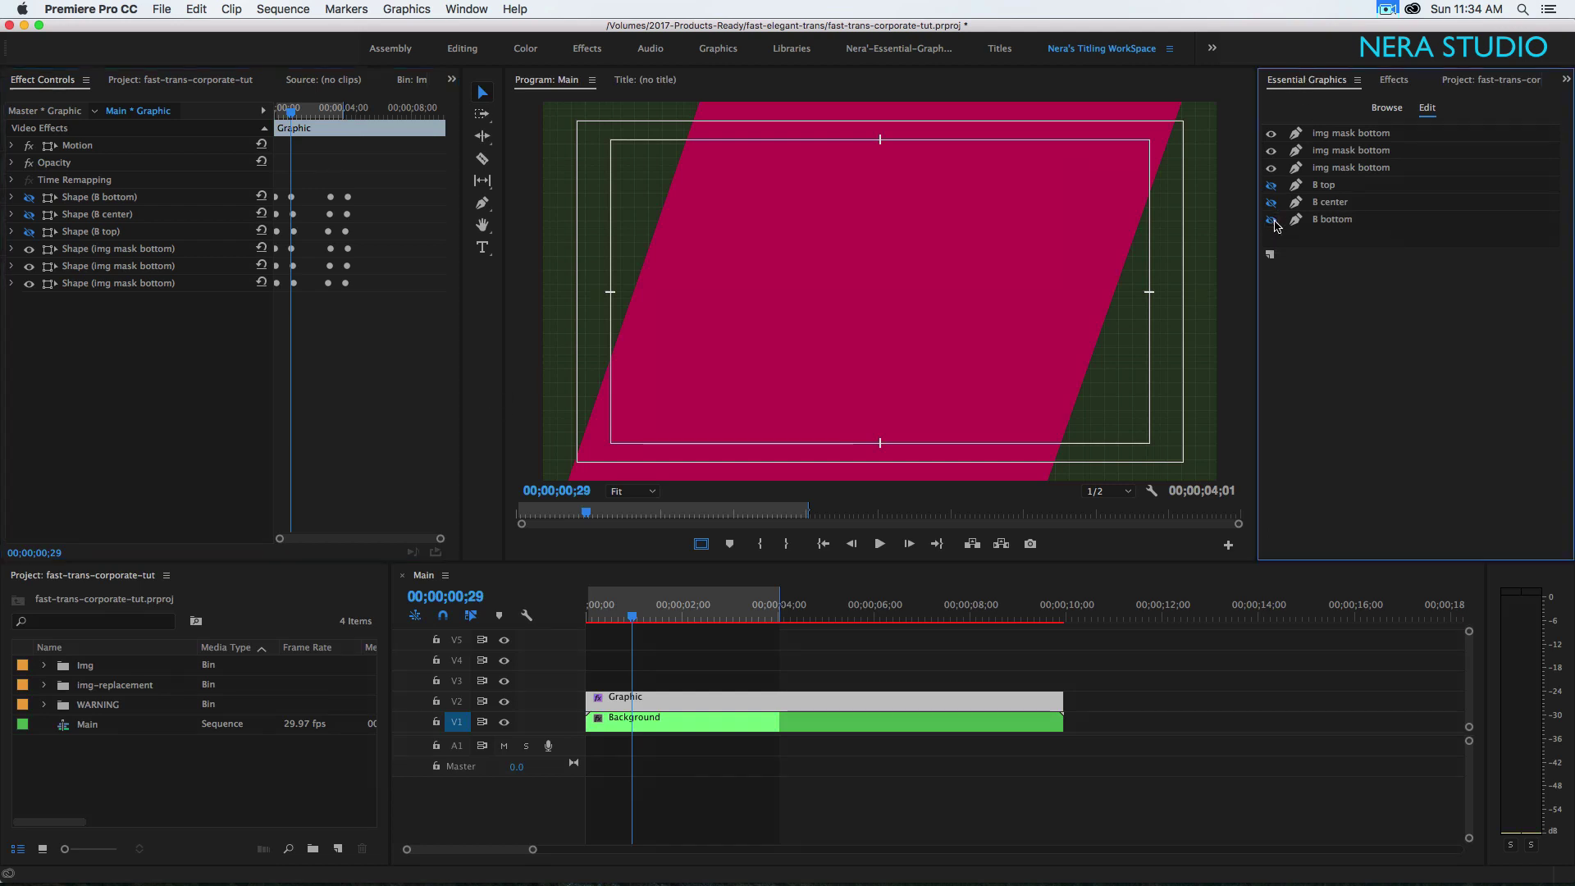
{"action": "left_click", "coordinate": [1271, 202]}
{"action": "left_click", "coordinate": [1271, 185]}
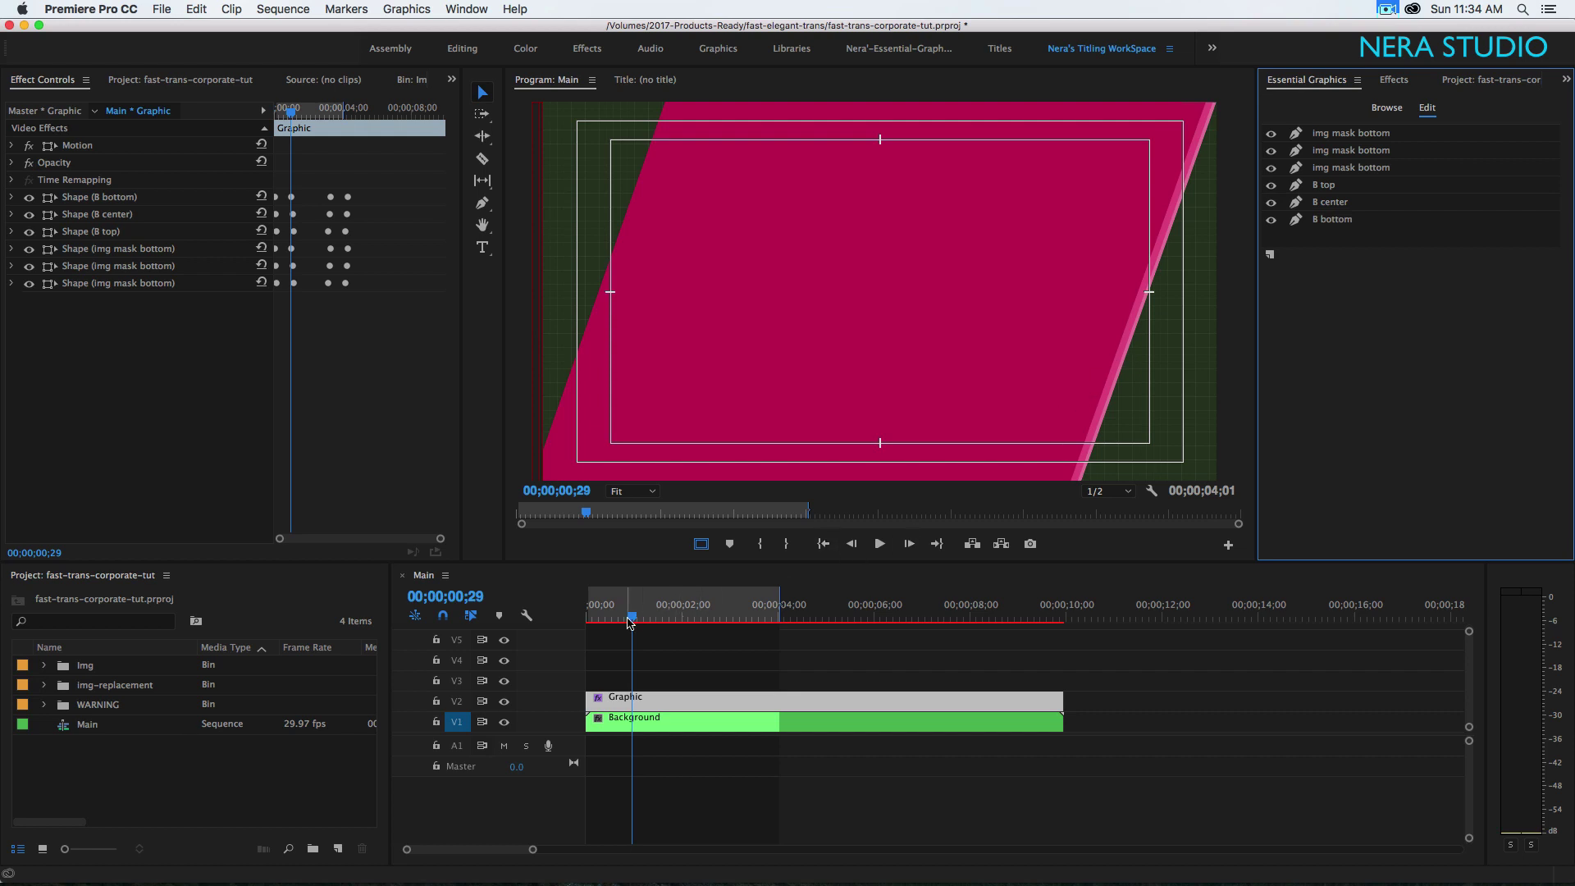
{"action": "left_click", "coordinate": [655, 616]}
{"action": "left_click_drag", "start_coordinate": [664, 621], "coordinate": [603, 616]}
{"action": "key", "text": "space"}
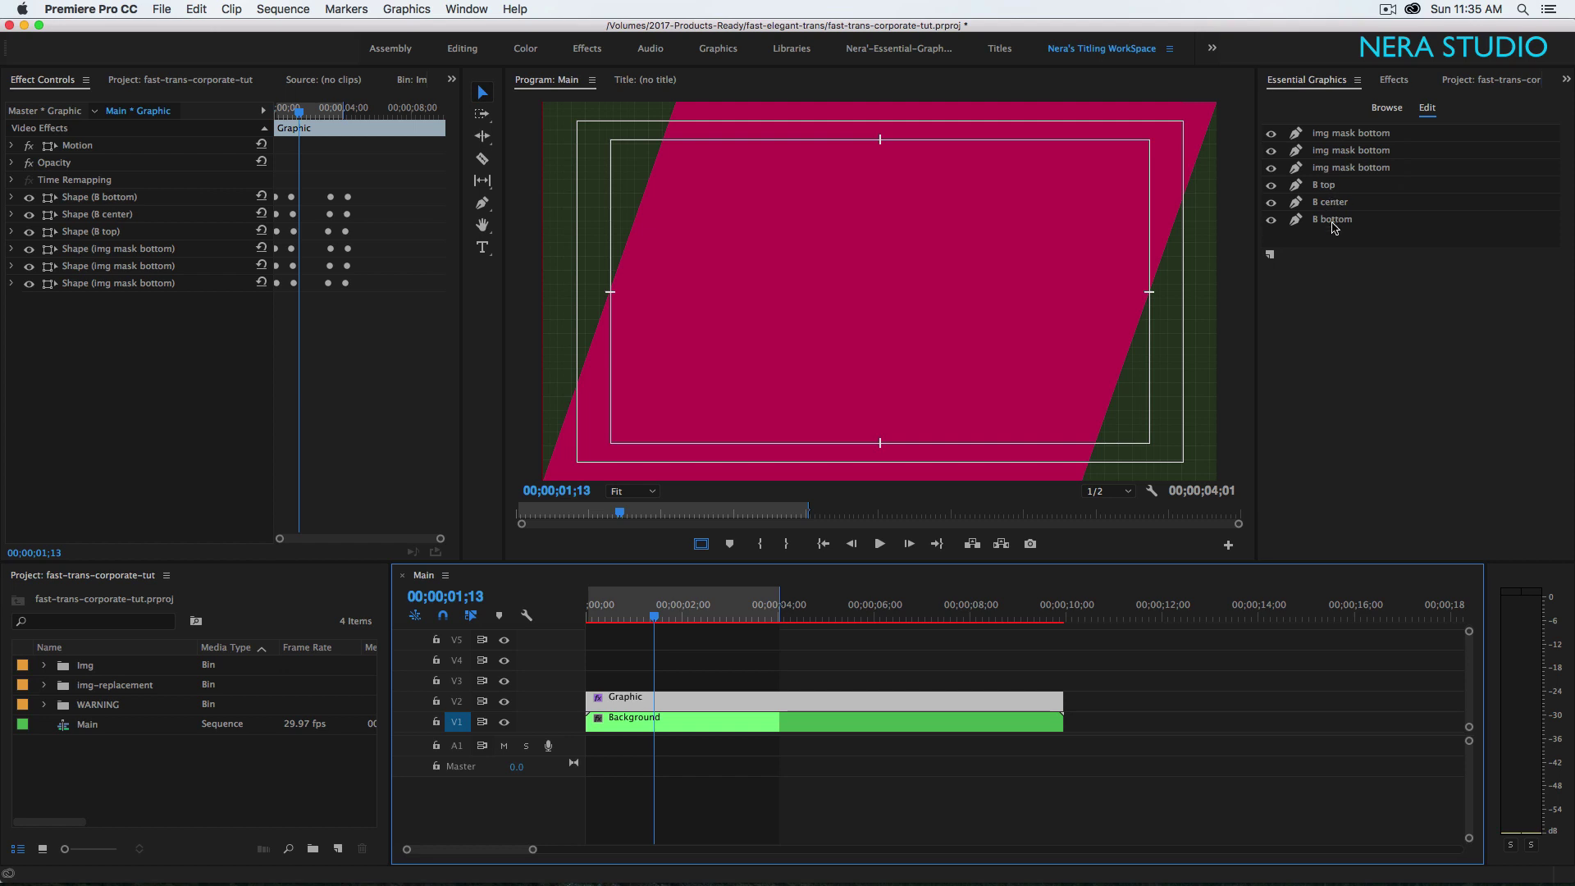
- Rename the uppermost img mask bottom layer to "img mask top" and the one below it to "img mask center"
{"action": "left_click", "coordinate": [1351, 134]}
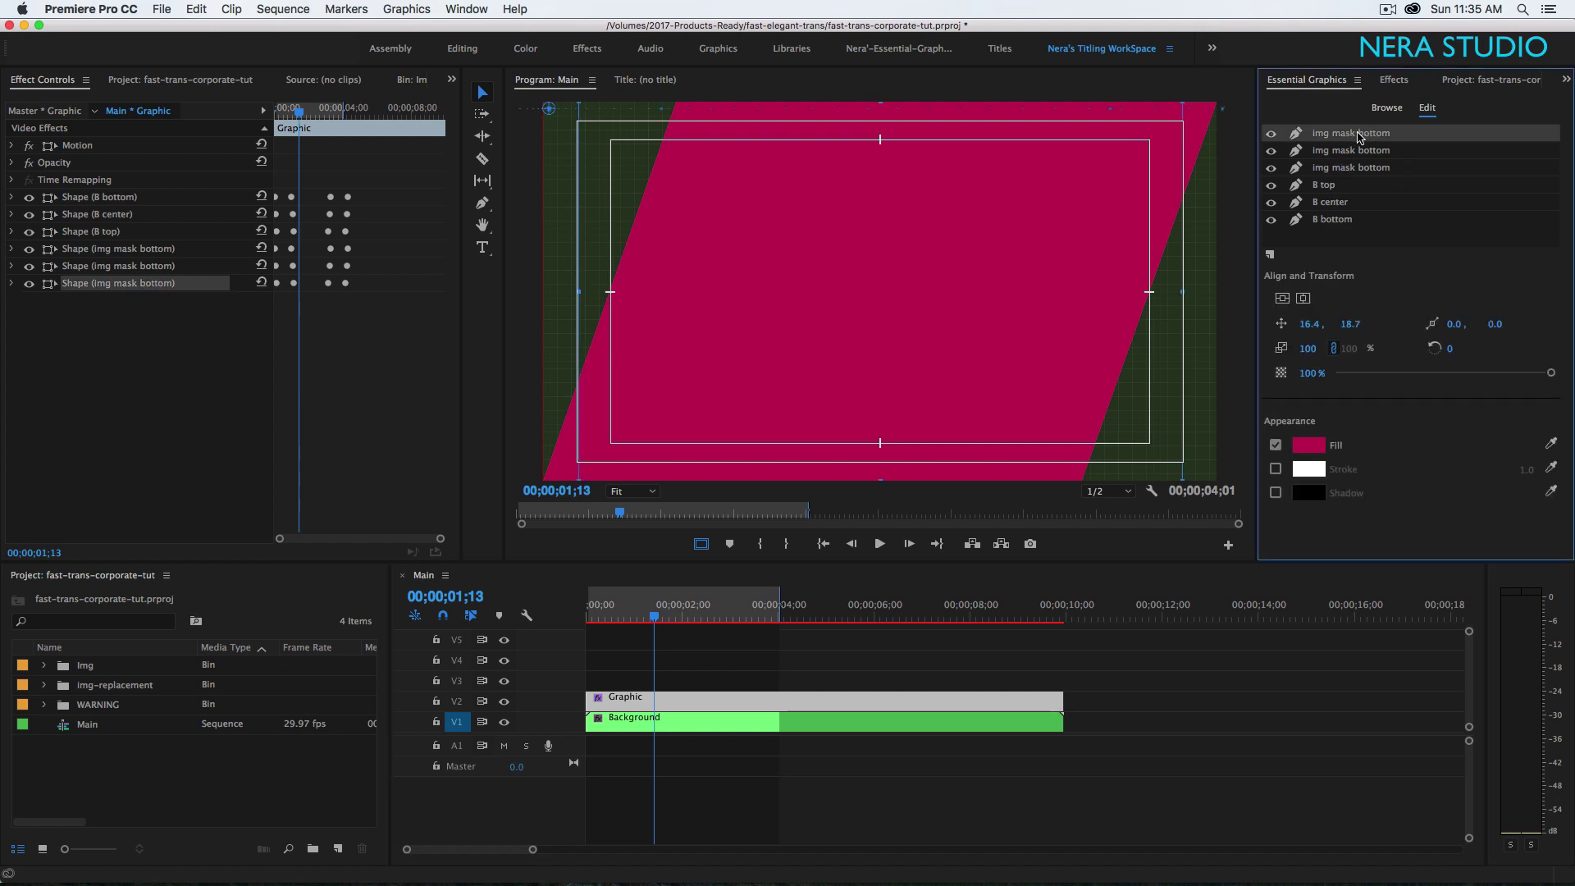
{"action": "right_click", "coordinate": [1366, 138]}
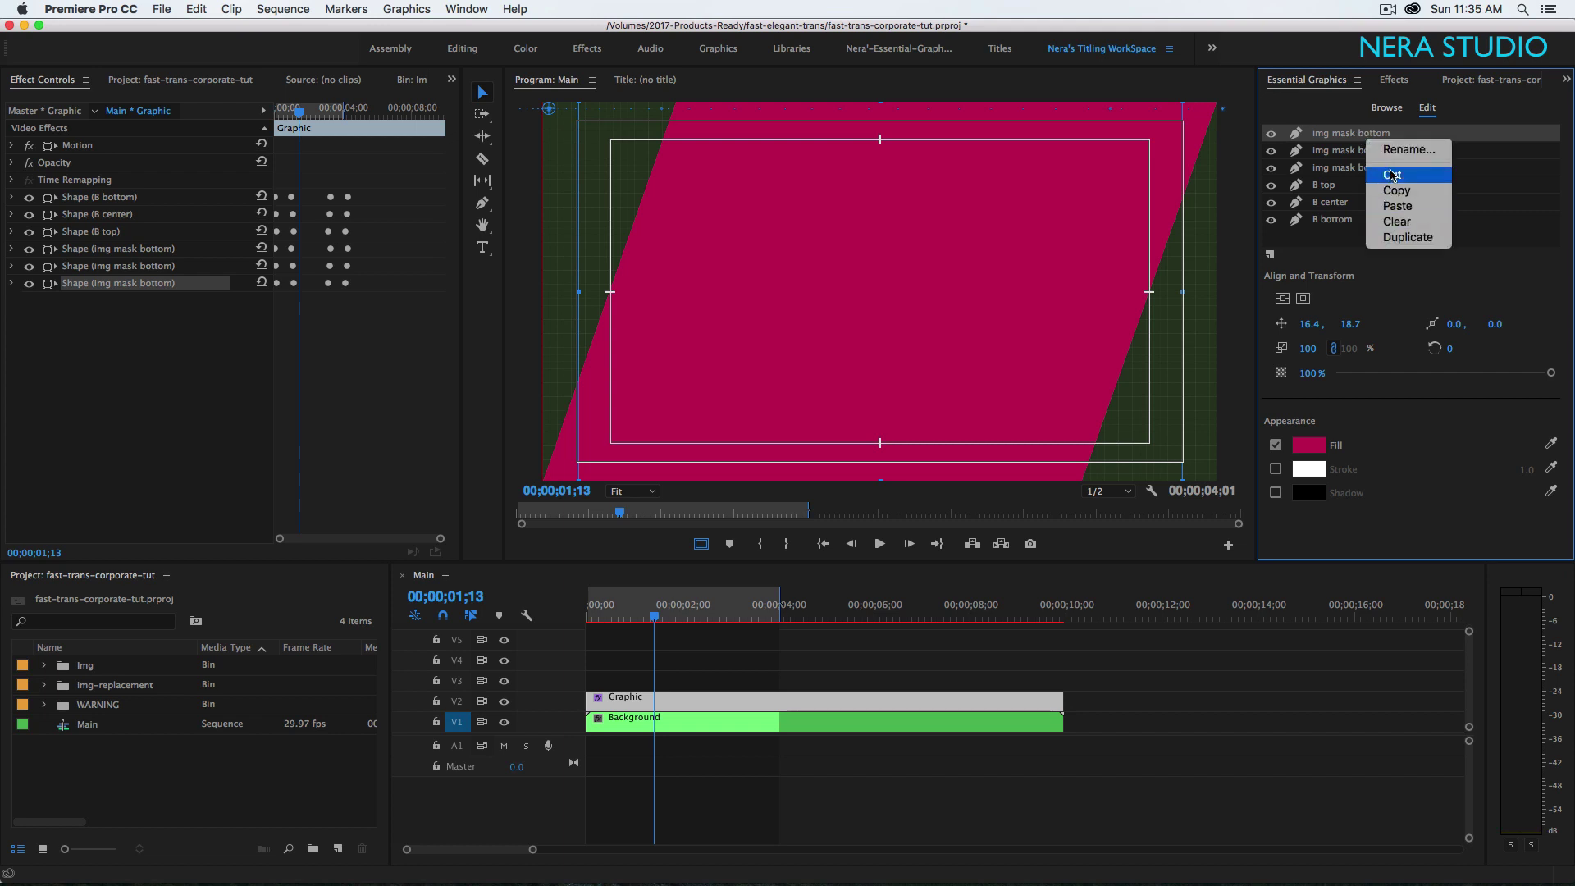
{"action": "left_click", "coordinate": [1395, 148]}
{"action": "type", "text": "img mask top"}
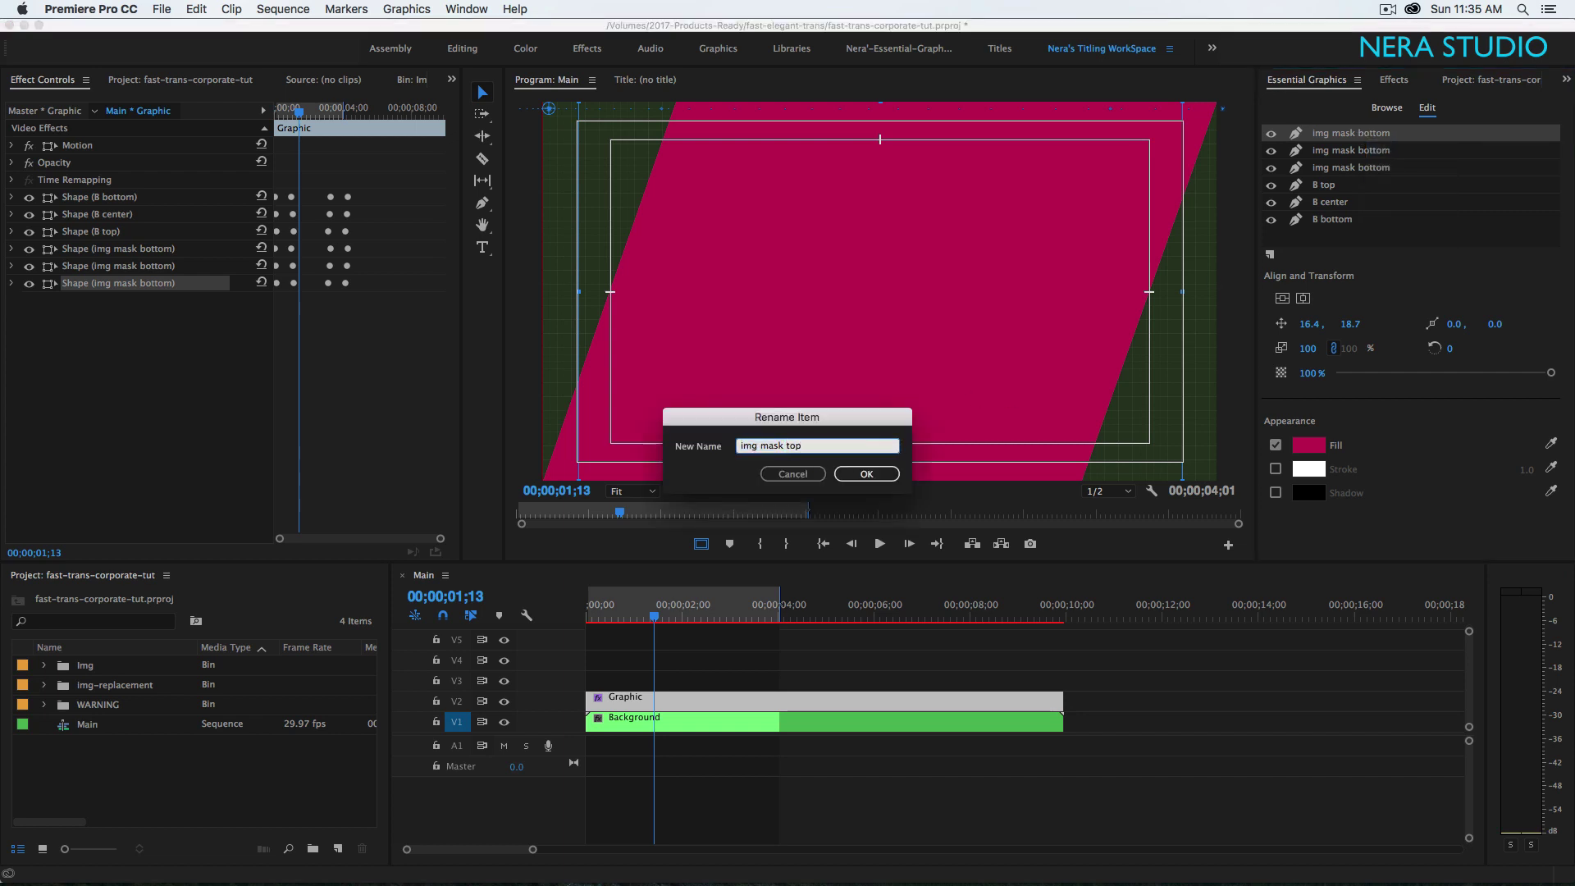
{"action": "key", "text": "Return"}
{"action": "right_click", "coordinate": [1365, 151]}
{"action": "left_click", "coordinate": [1394, 163]}
{"action": "type", "text": "img mask center"}
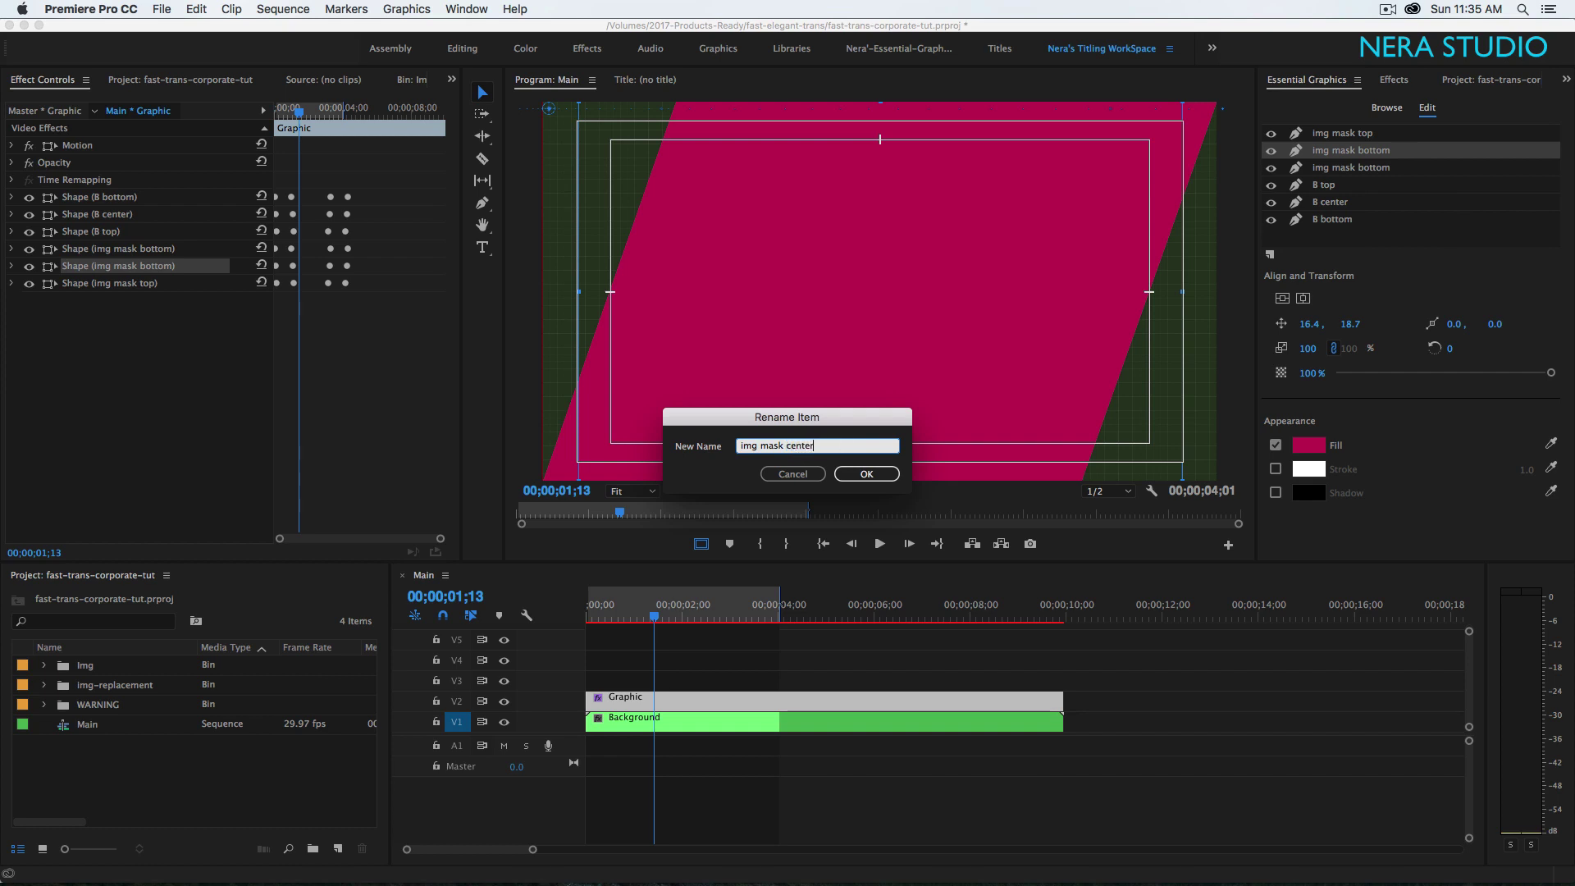
{"action": "key", "text": "Return"}
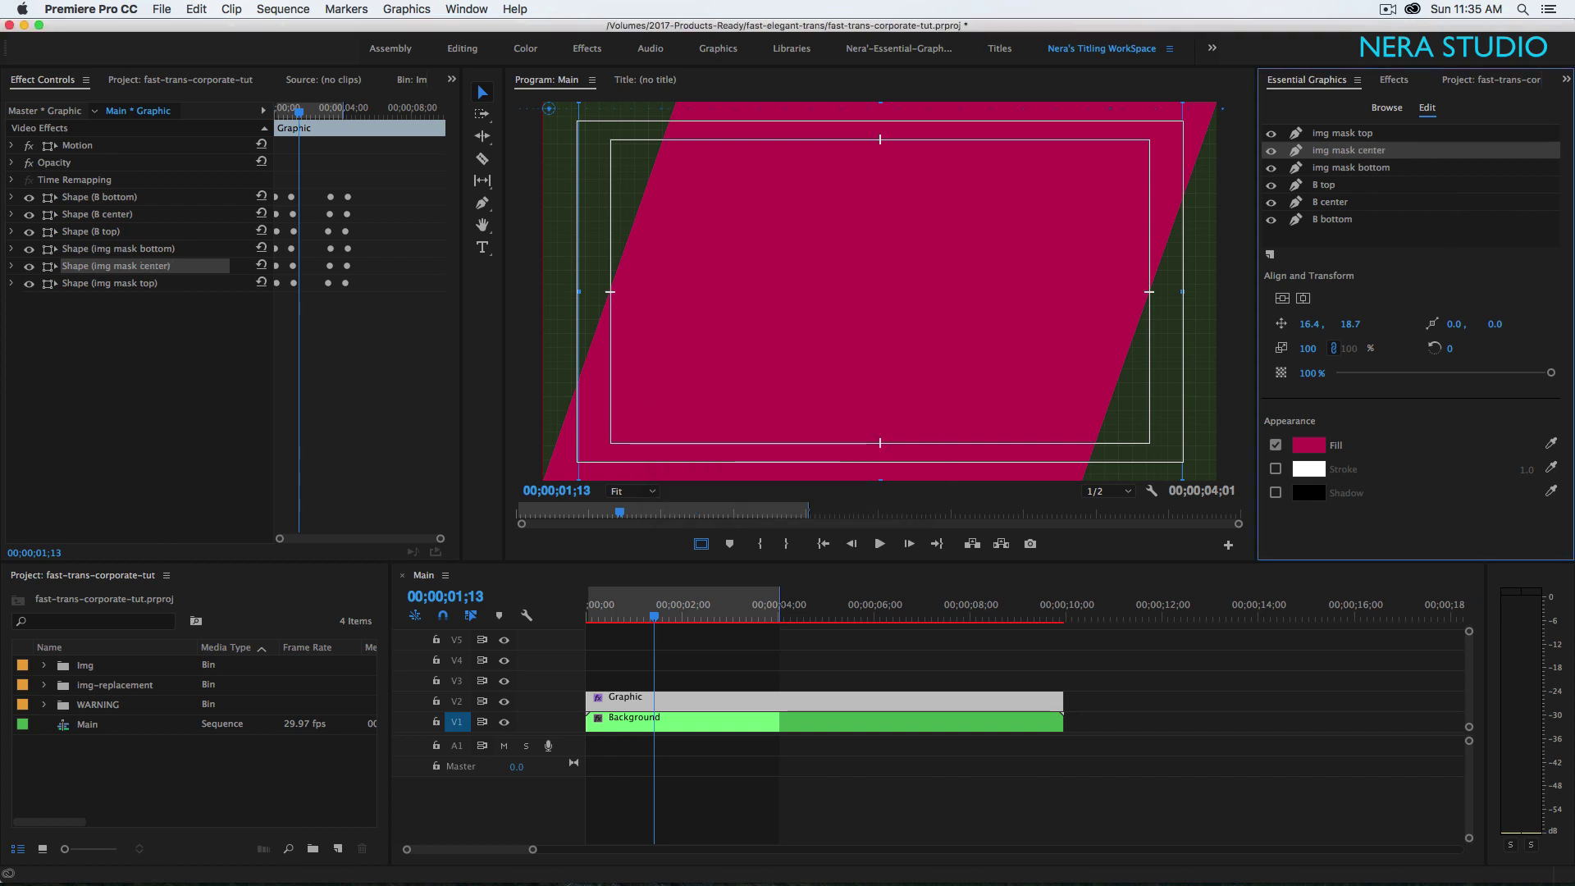
- At 00;00;00;20, fill the img mask center layer with the mid-pink sampled from the B center stripe
{"action": "left_click", "coordinate": [1342, 136]}
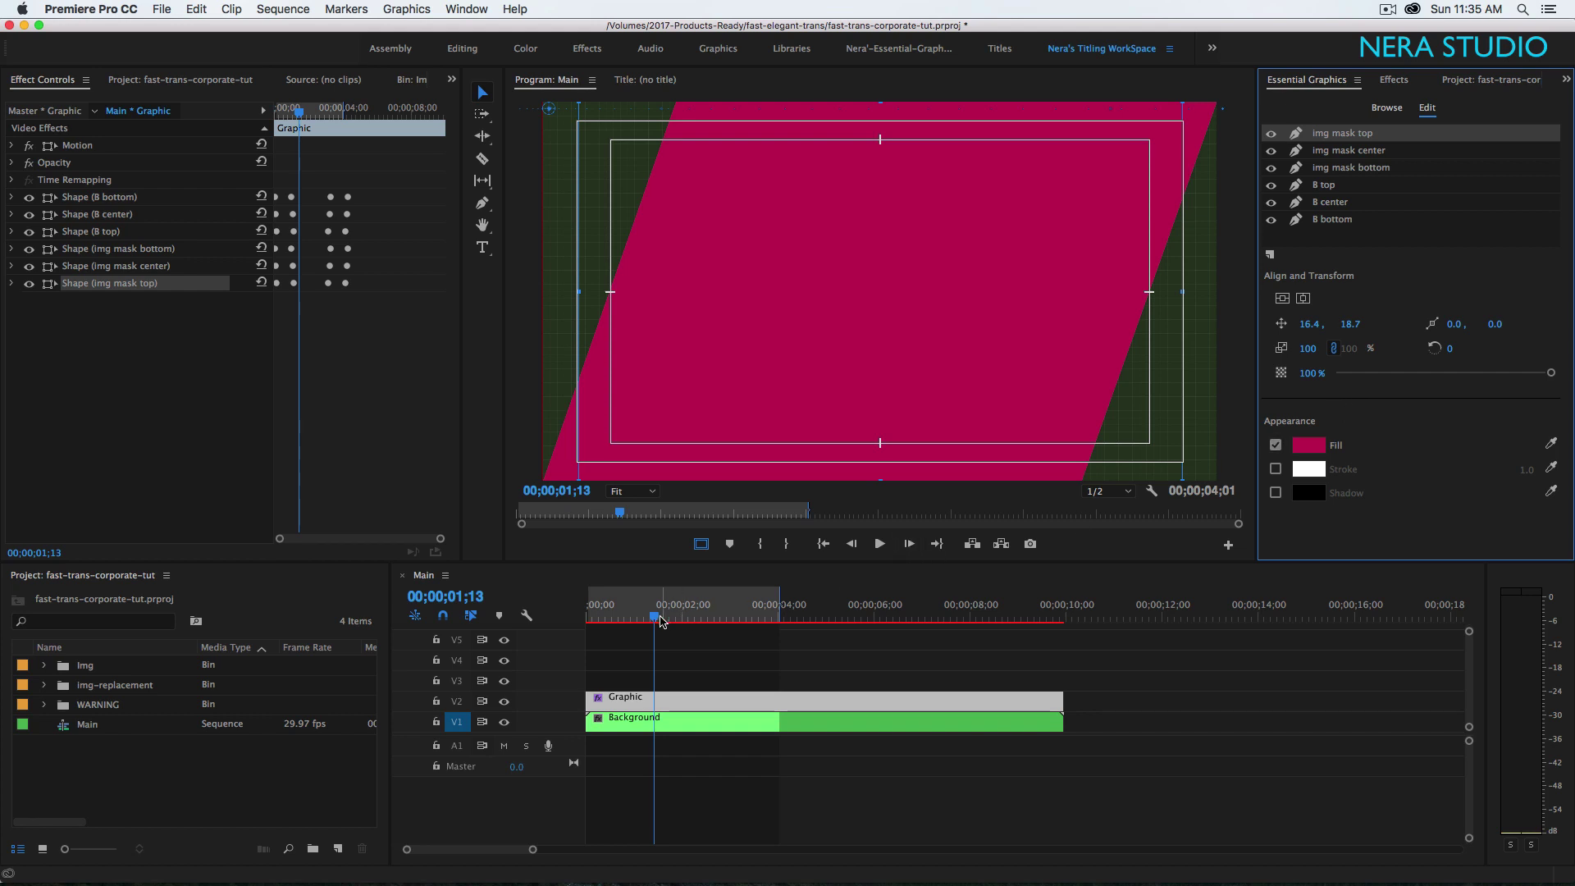
{"action": "left_click_drag", "start_coordinate": [665, 618], "coordinate": [620, 628]}
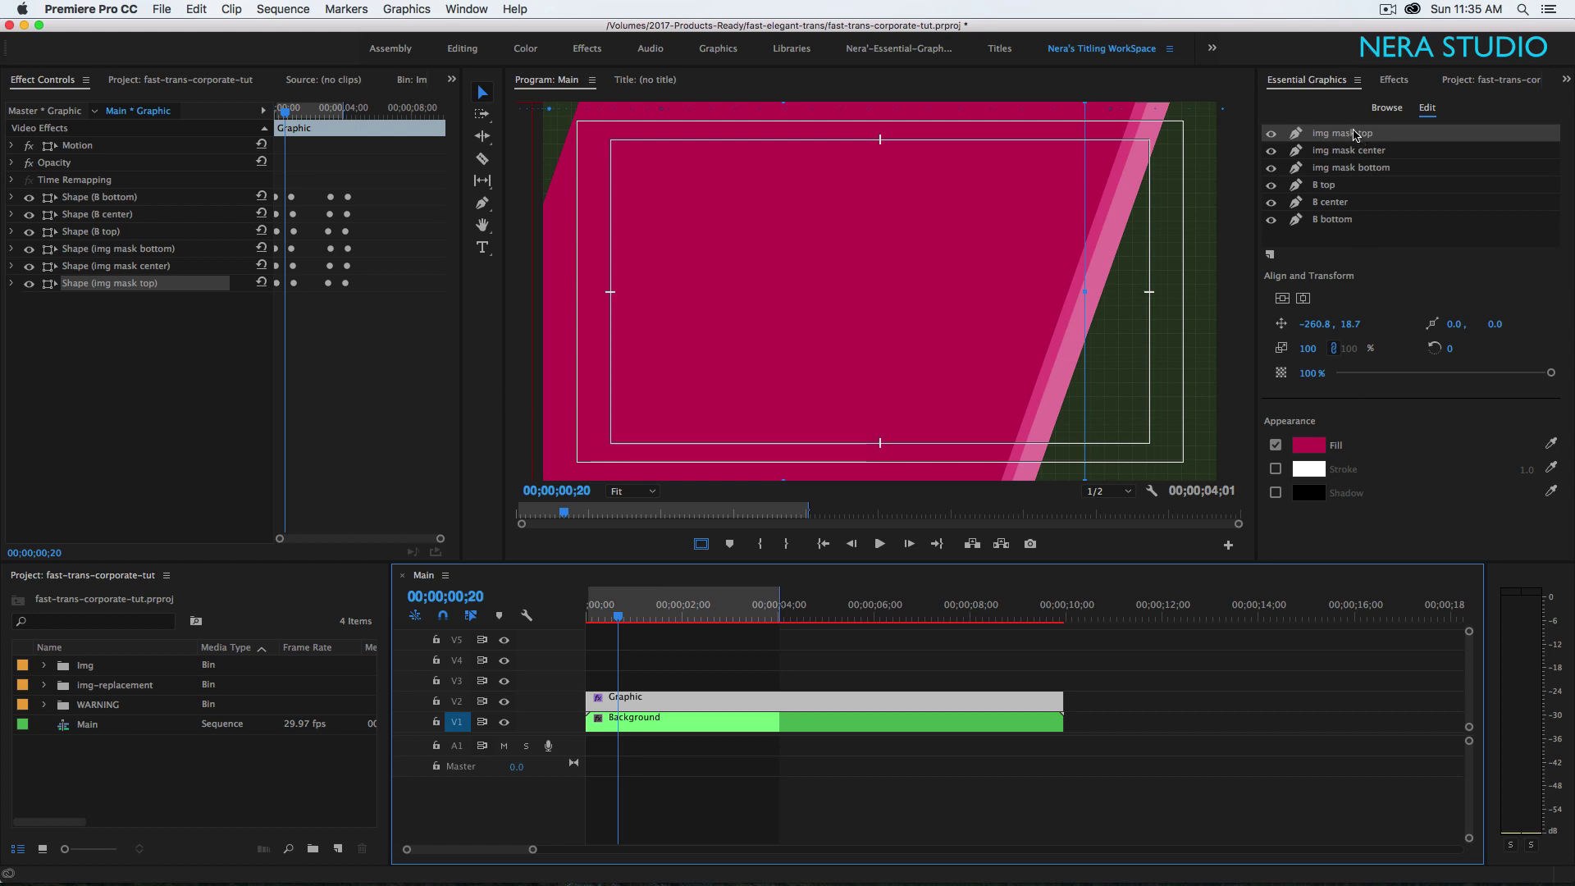
{"action": "left_click", "coordinate": [1353, 151]}
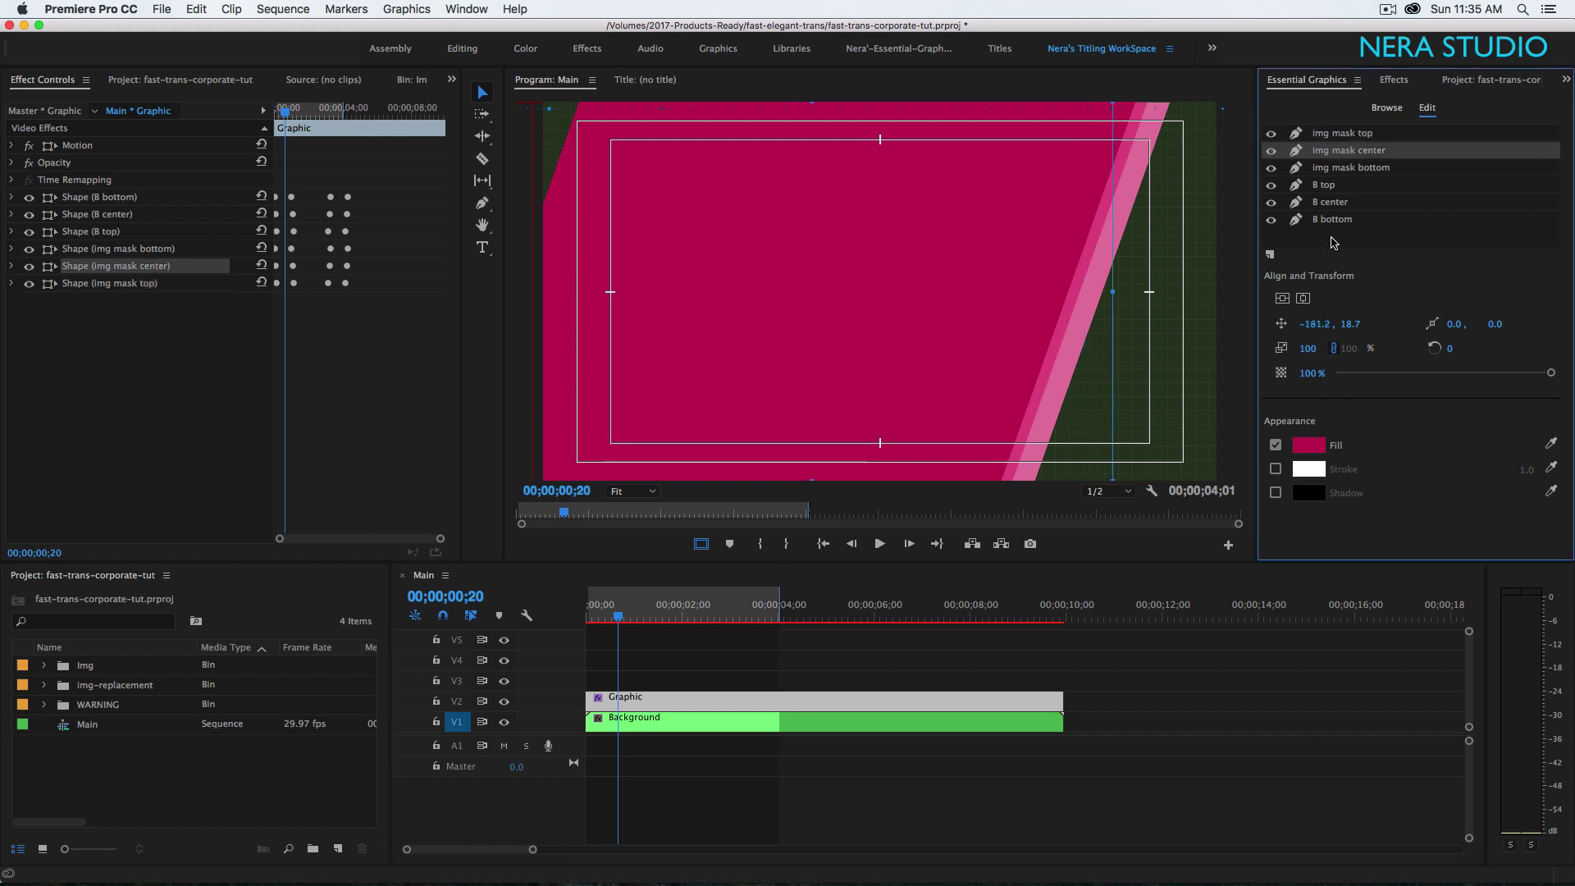
{"action": "left_click", "coordinate": [1309, 446]}
{"action": "left_click", "coordinate": [958, 425]}
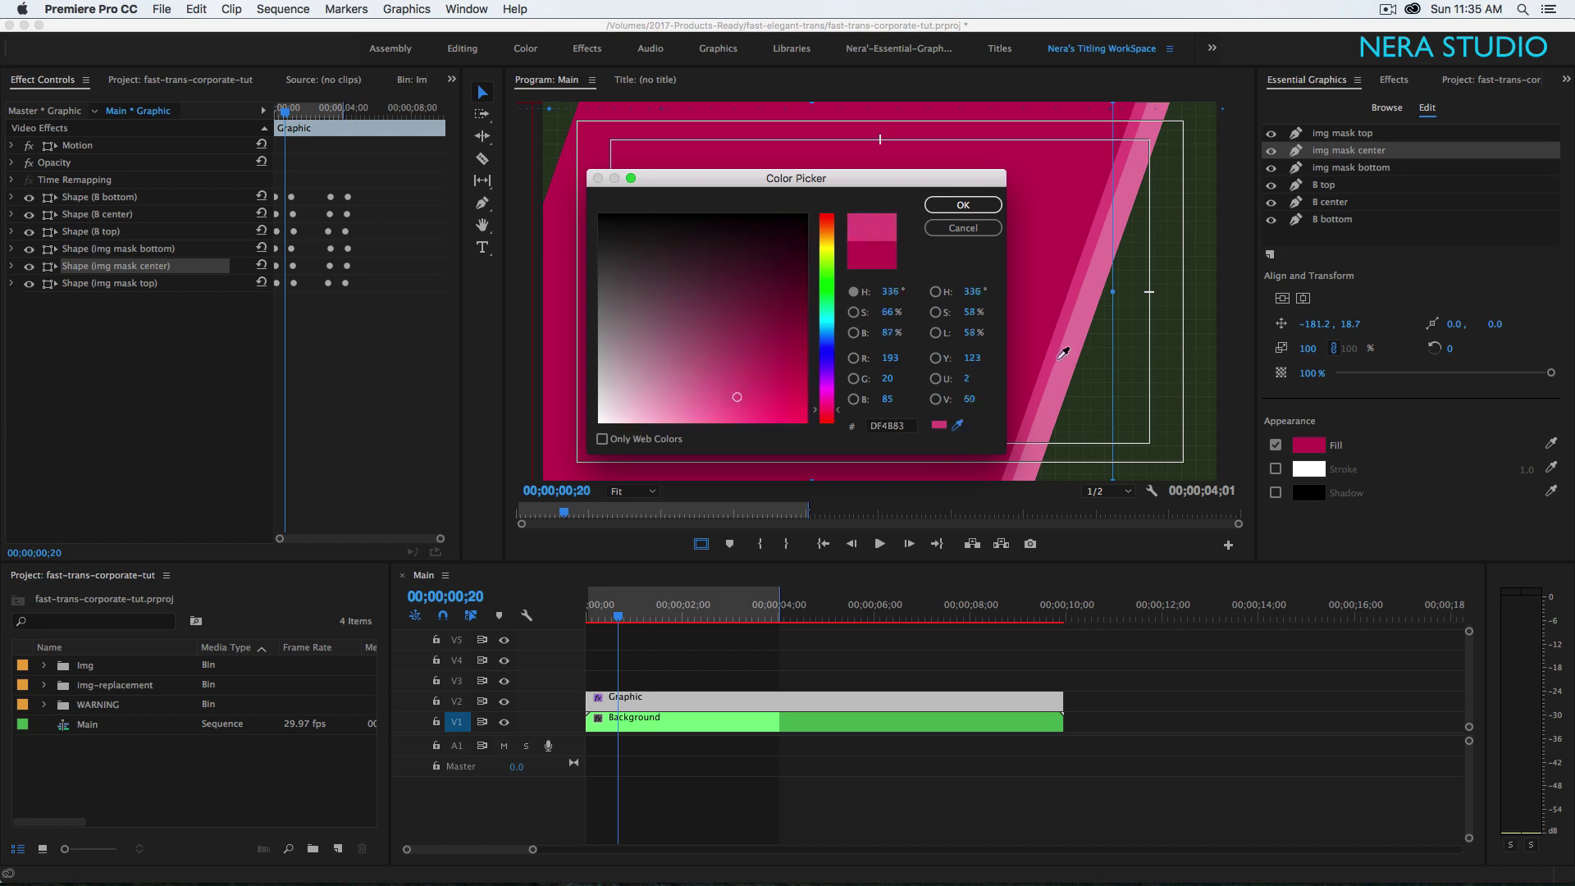
{"action": "left_click", "coordinate": [958, 204]}
- Fill the img mask bottom layer with the light pink sampled from the B bottom stripe
{"action": "left_click", "coordinate": [1368, 168]}
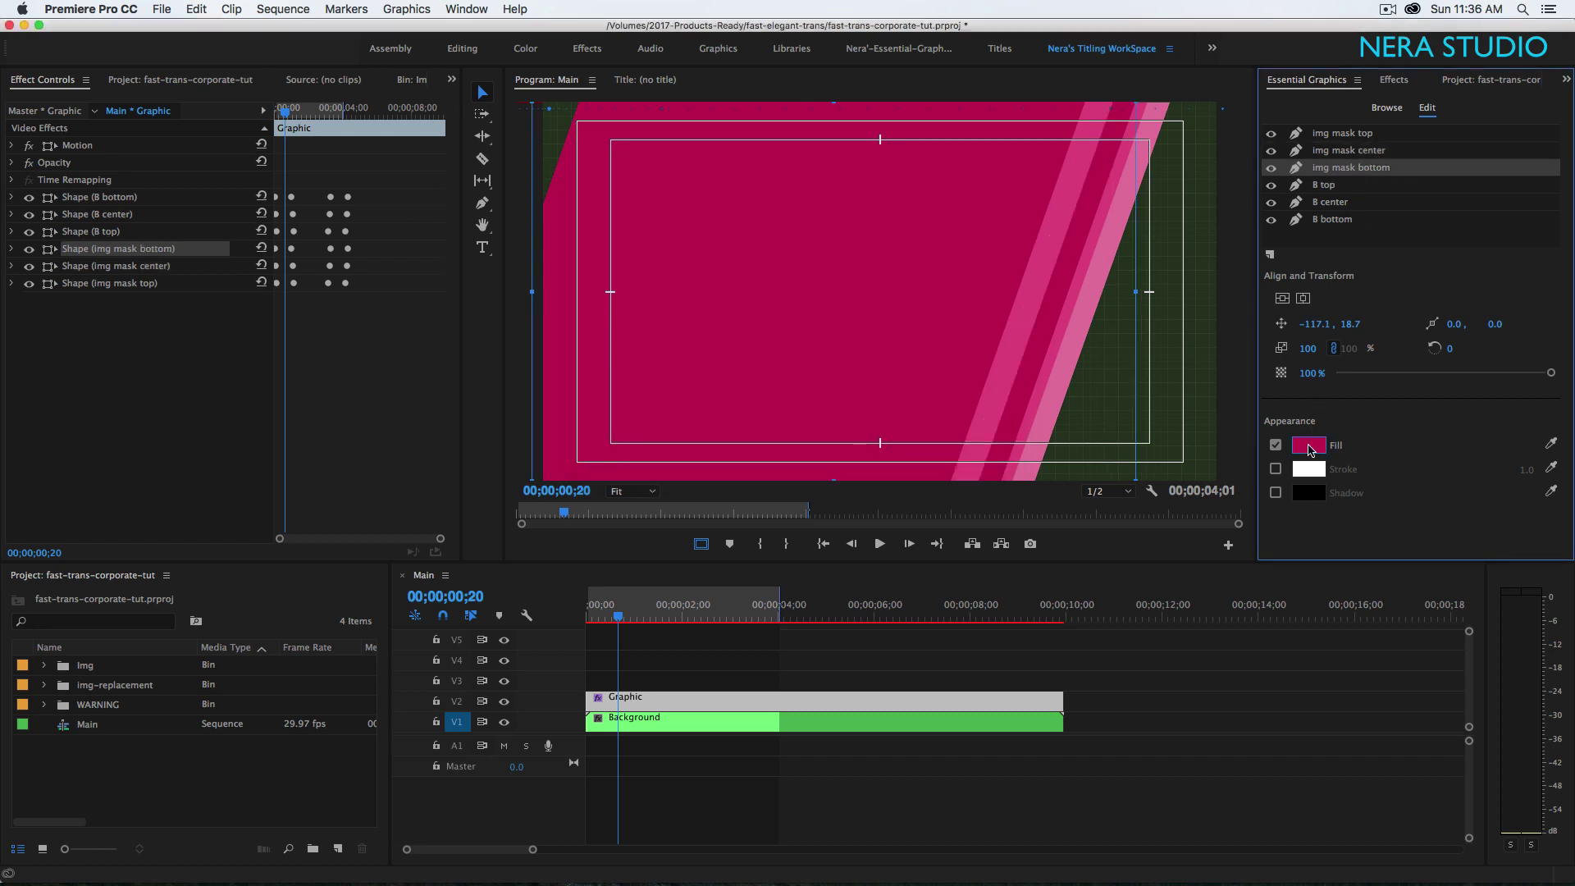
{"action": "left_click", "coordinate": [1308, 448]}
{"action": "left_click", "coordinate": [957, 425]}
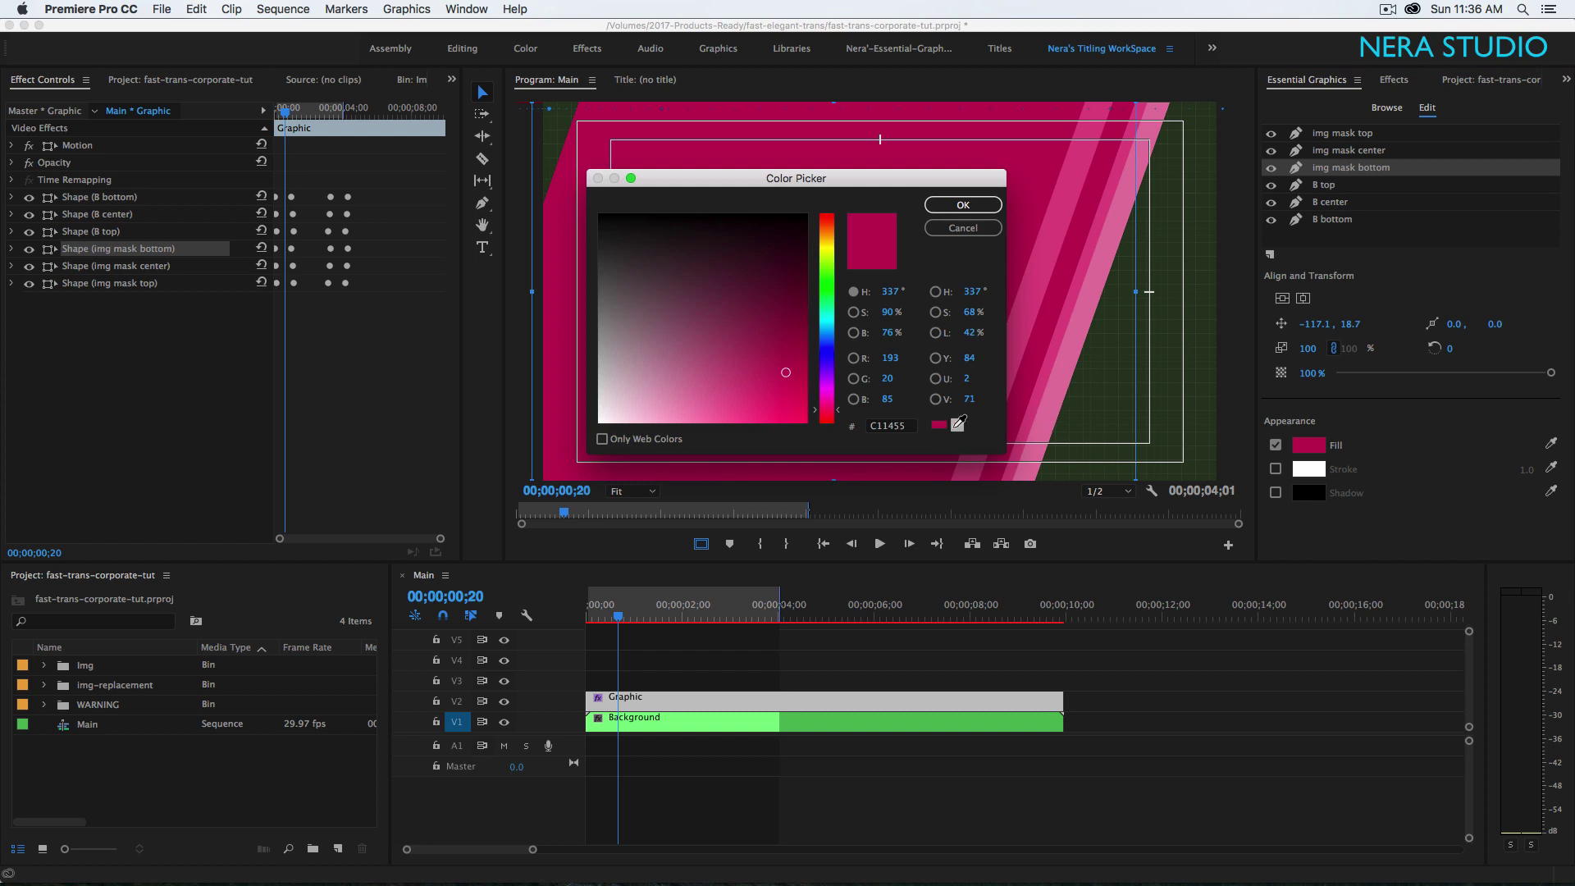
{"action": "left_click", "coordinate": [1050, 412]}
{"action": "left_click", "coordinate": [963, 206]}
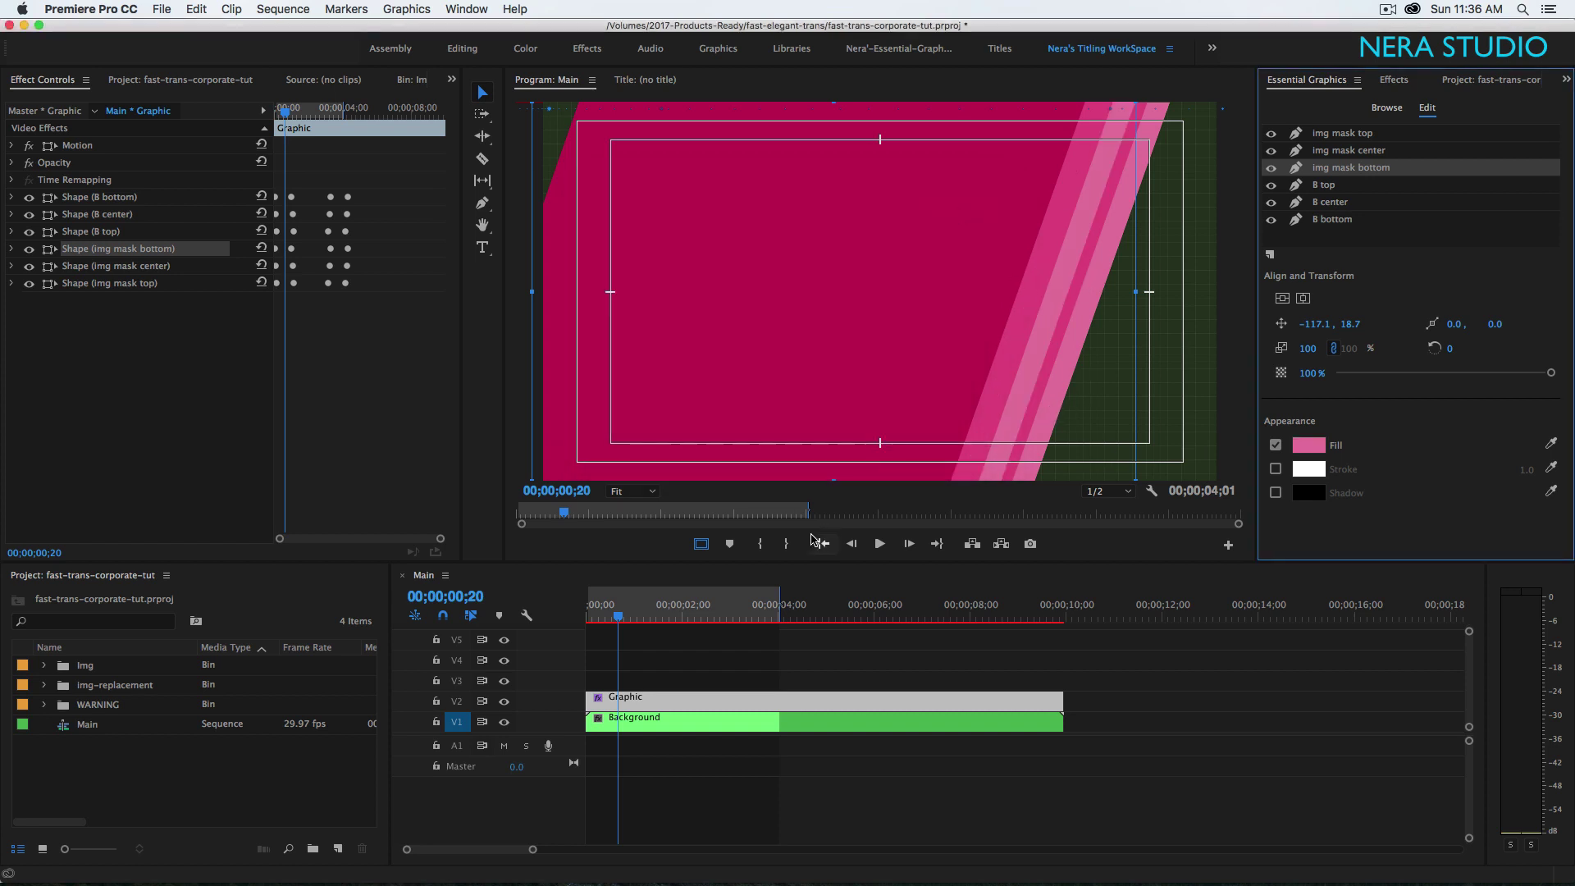
- Duplicate the Graphic clip onto tracks V3 and V4 and rename the V4 copy to "Tex mask"
{"action": "left_click", "coordinate": [656, 704]}
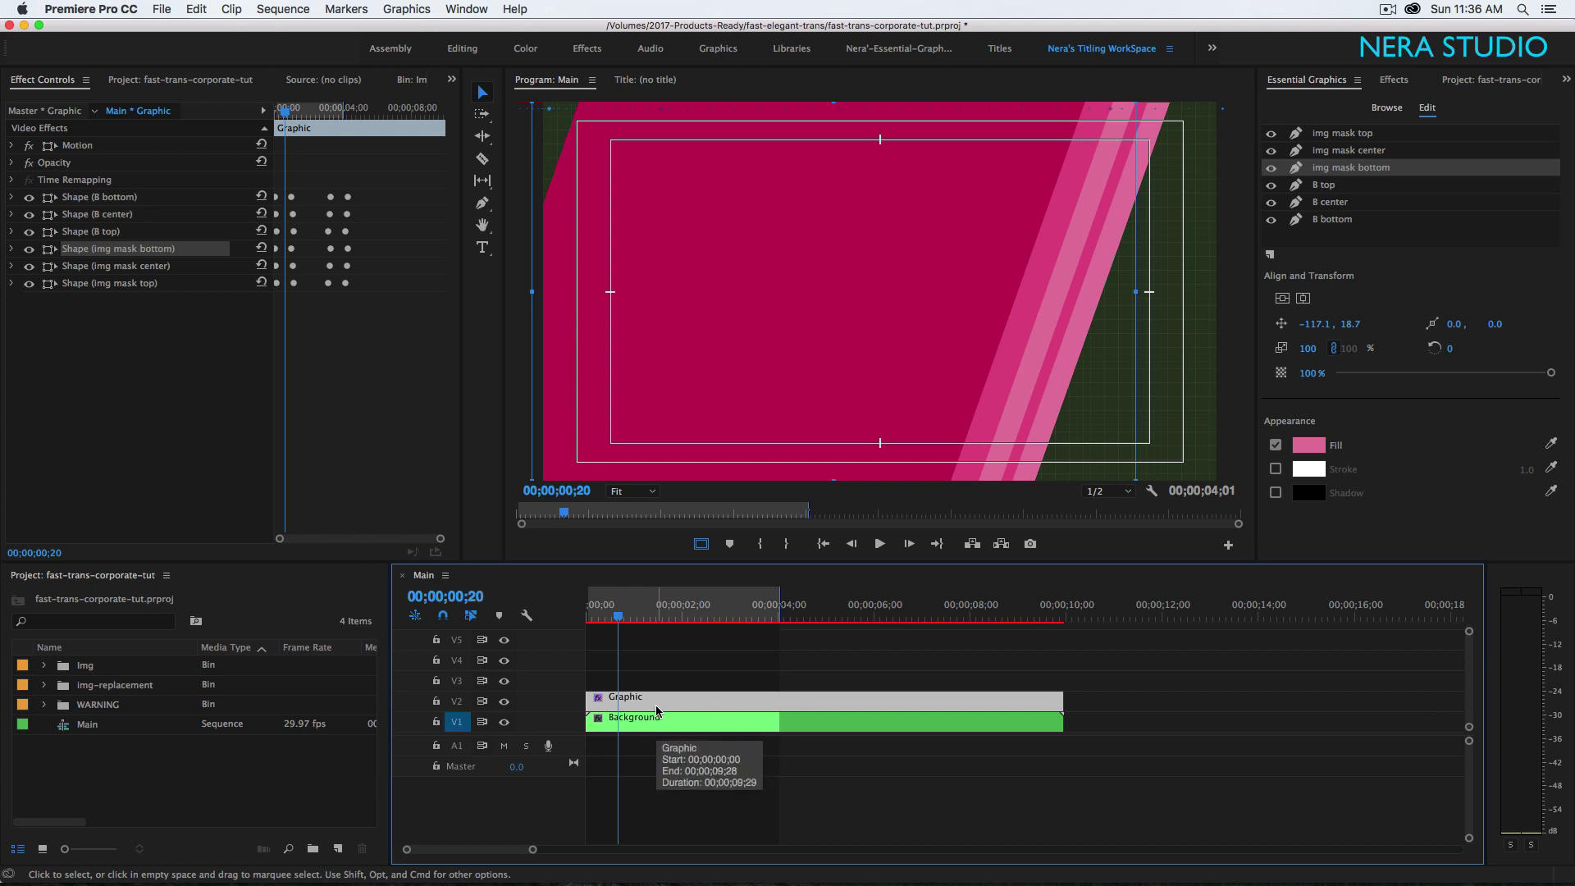
{"action": "left_click_drag", "start_coordinate": [657, 710], "coordinate": [659, 665]}
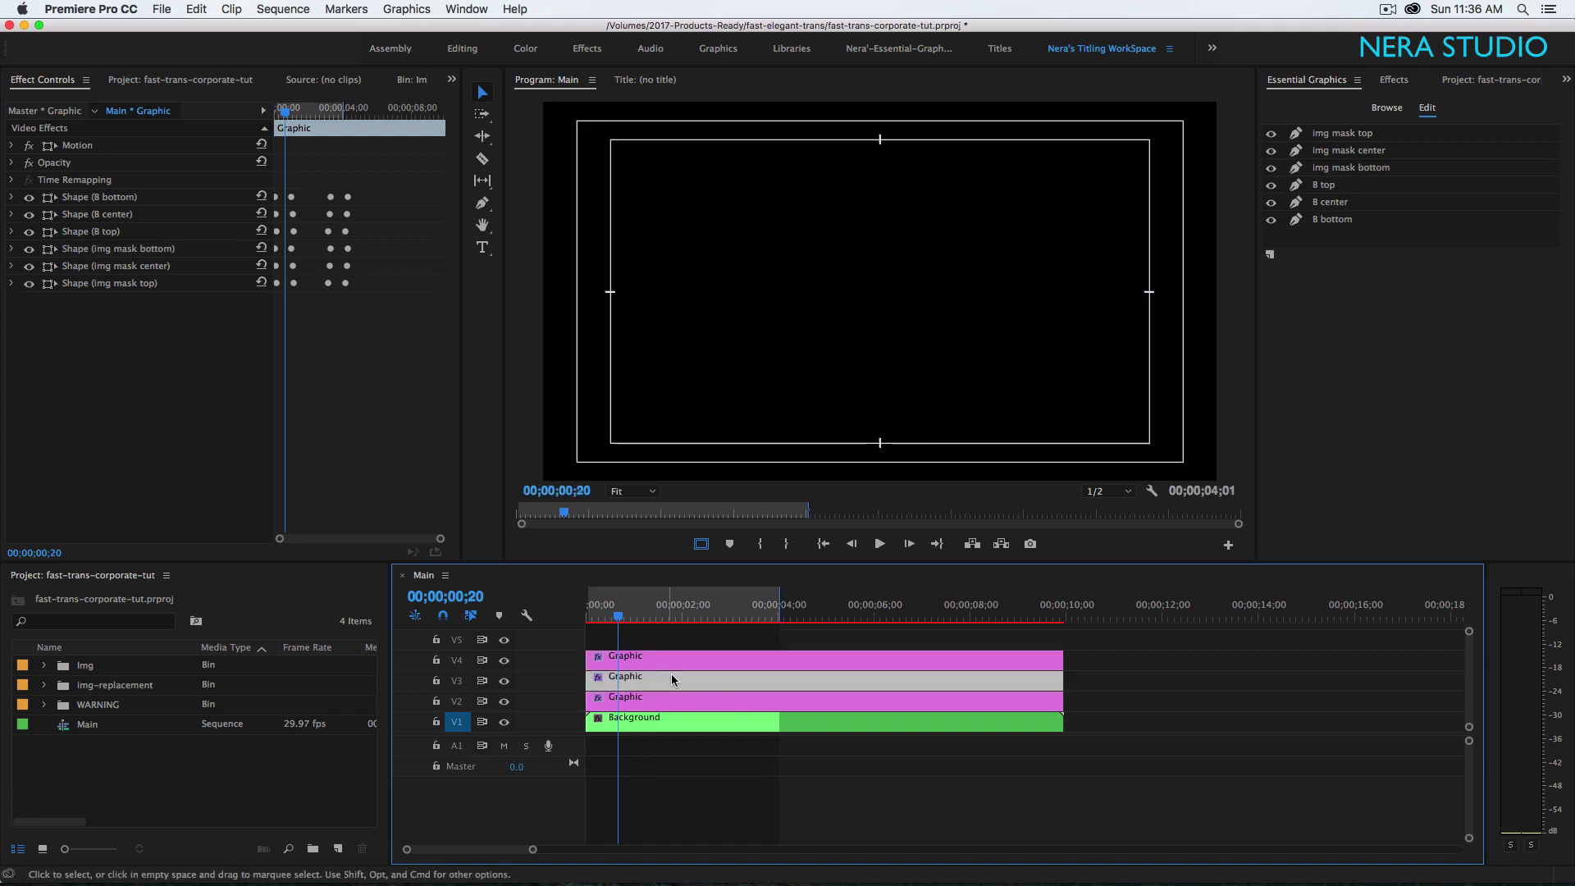
{"action": "right_click", "coordinate": [672, 661]}
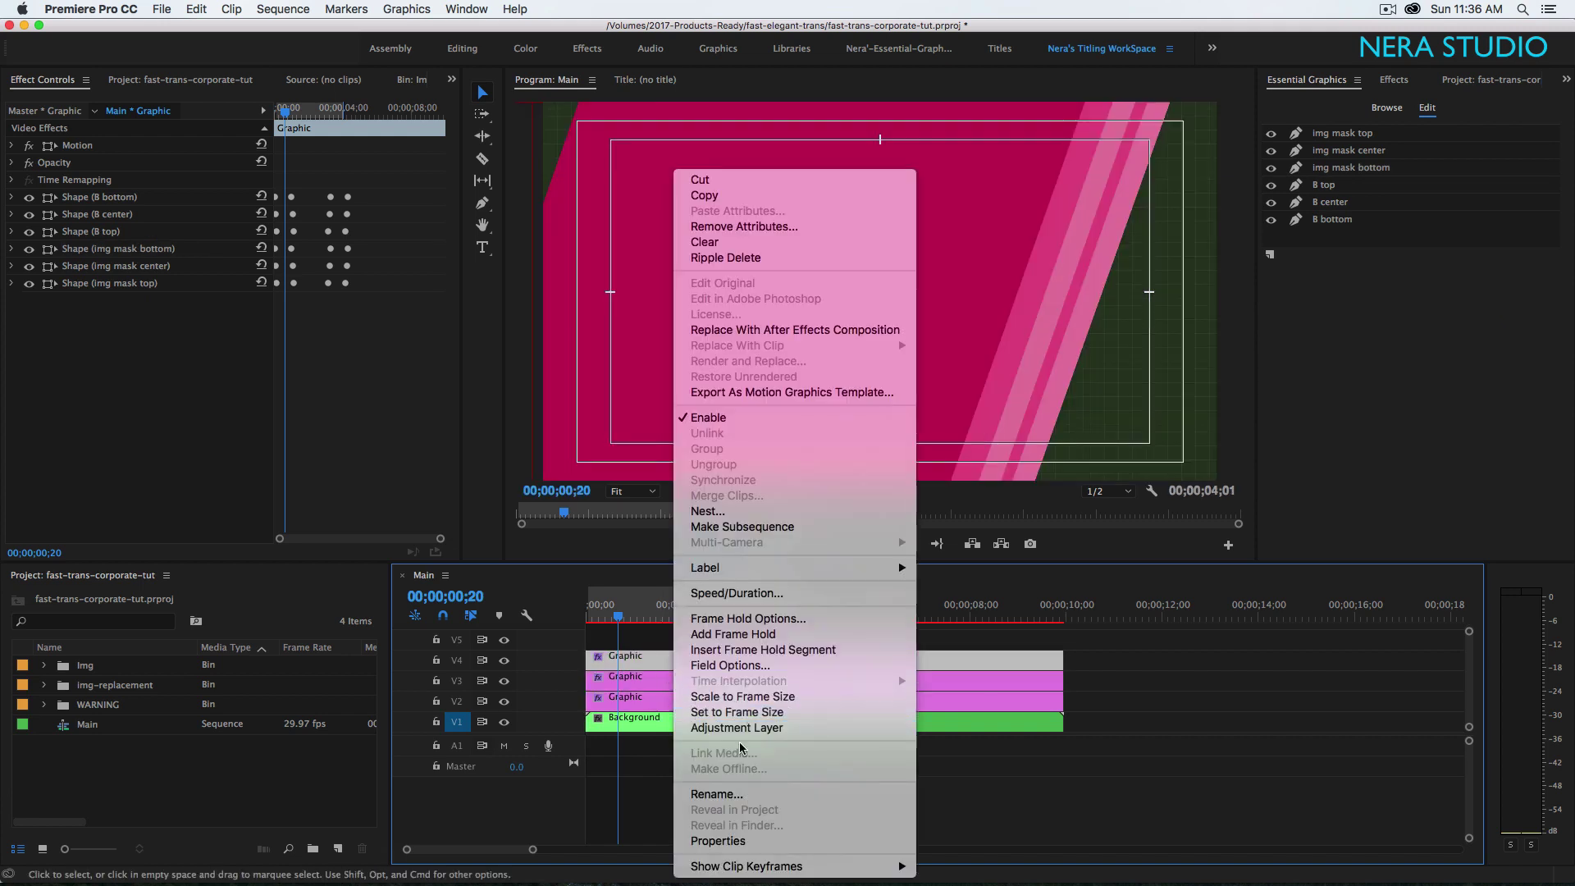
{"action": "left_click", "coordinate": [722, 794]}
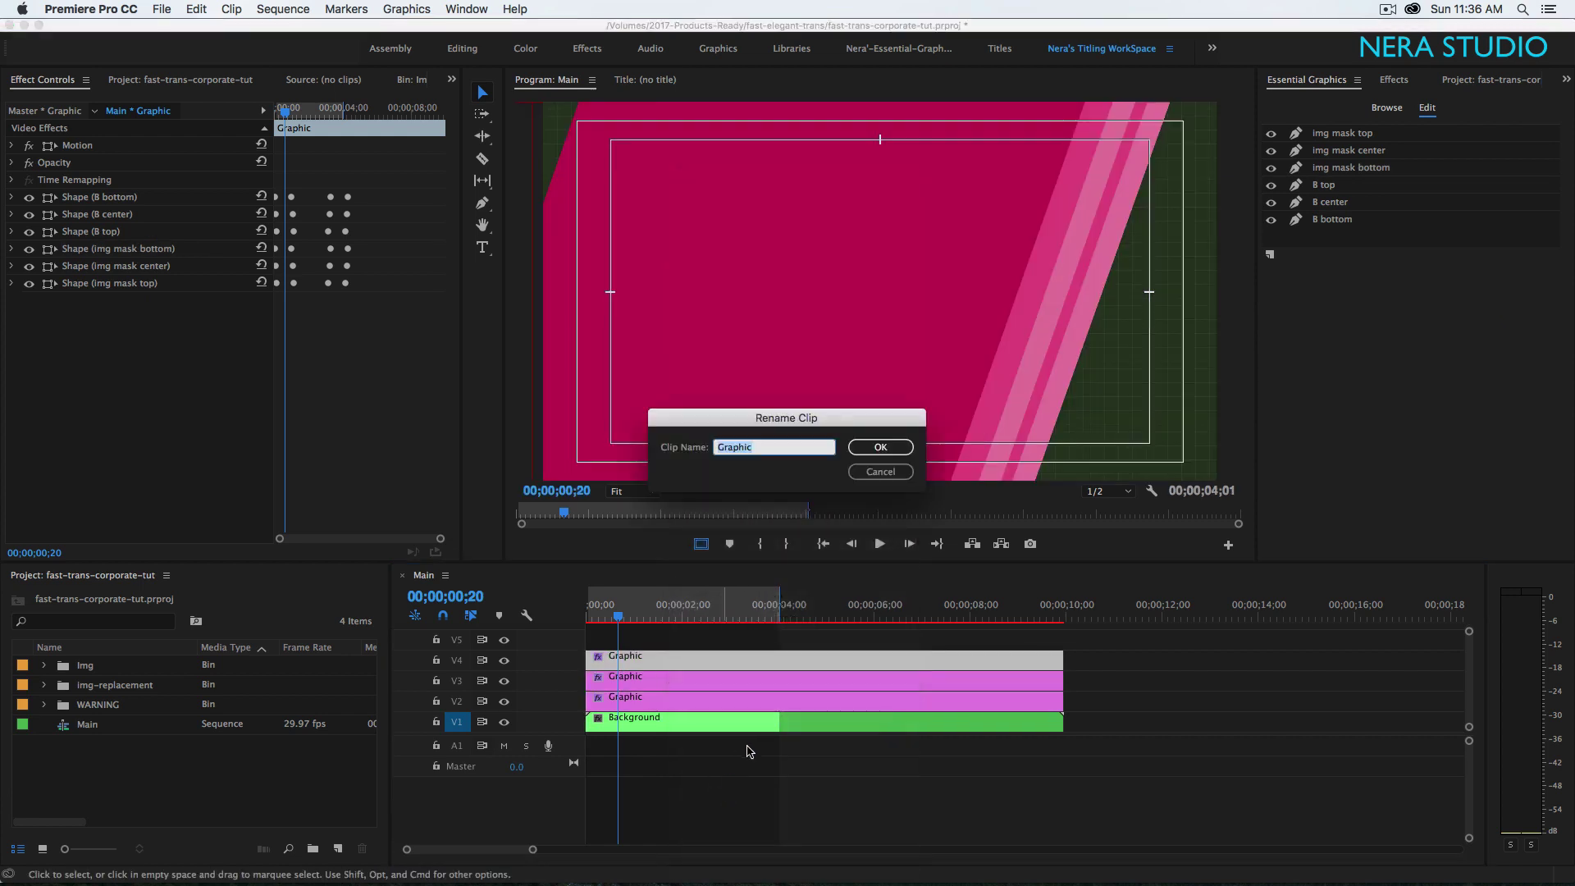
{"action": "type", "text": "Tex mask"}
{"action": "key", "text": "Return"}
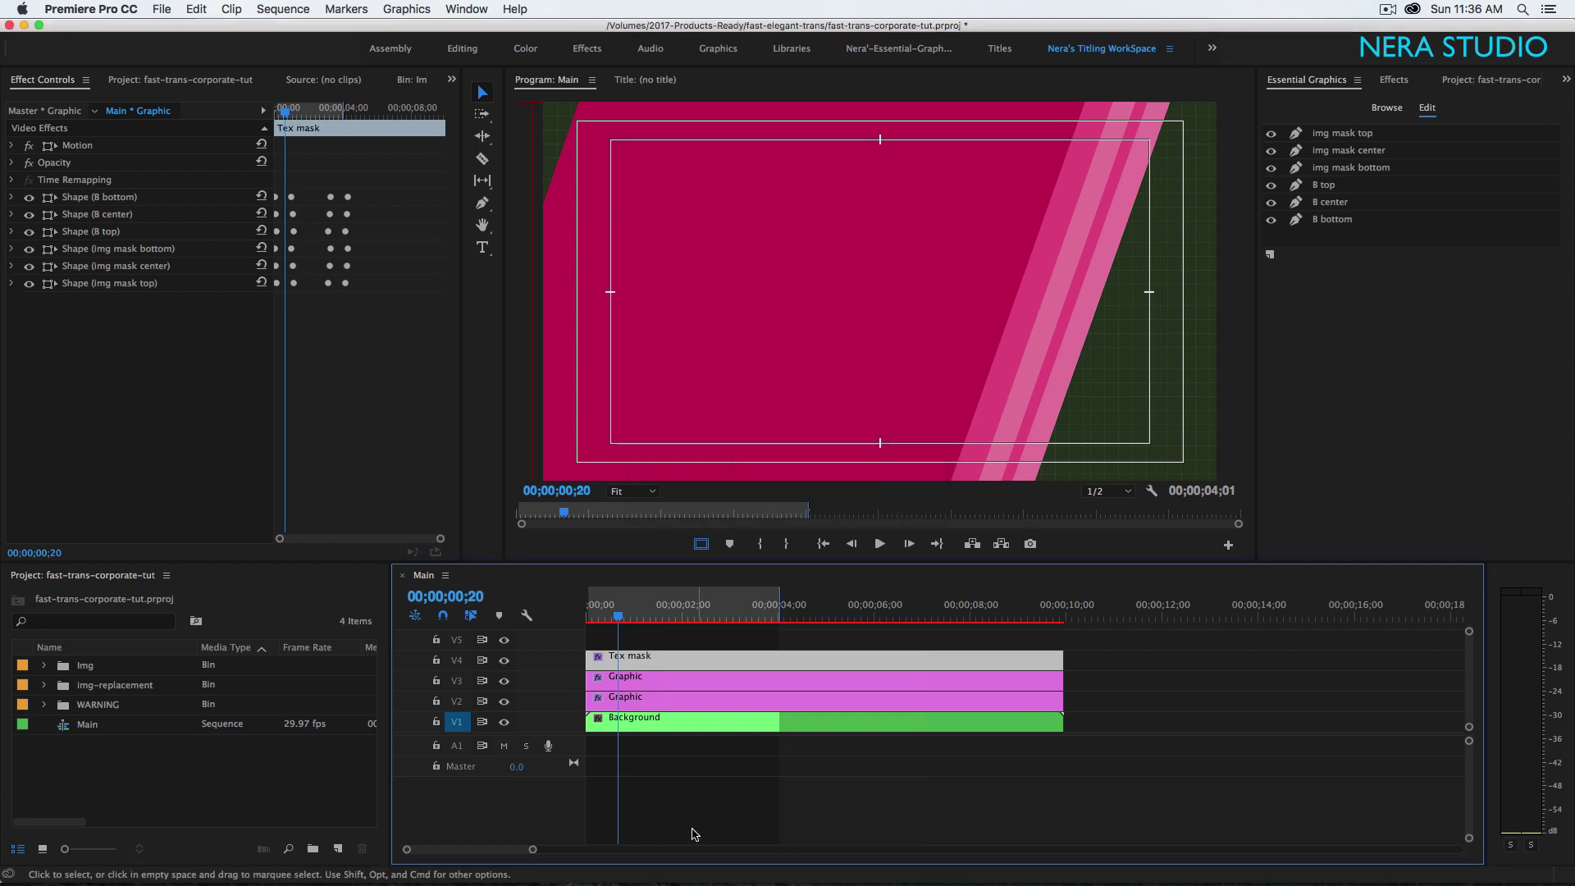
- Rename the Graphic clip on track V3 to "img mask"
{"action": "left_click", "coordinate": [645, 682]}
{"action": "right_click", "coordinate": [645, 682]}
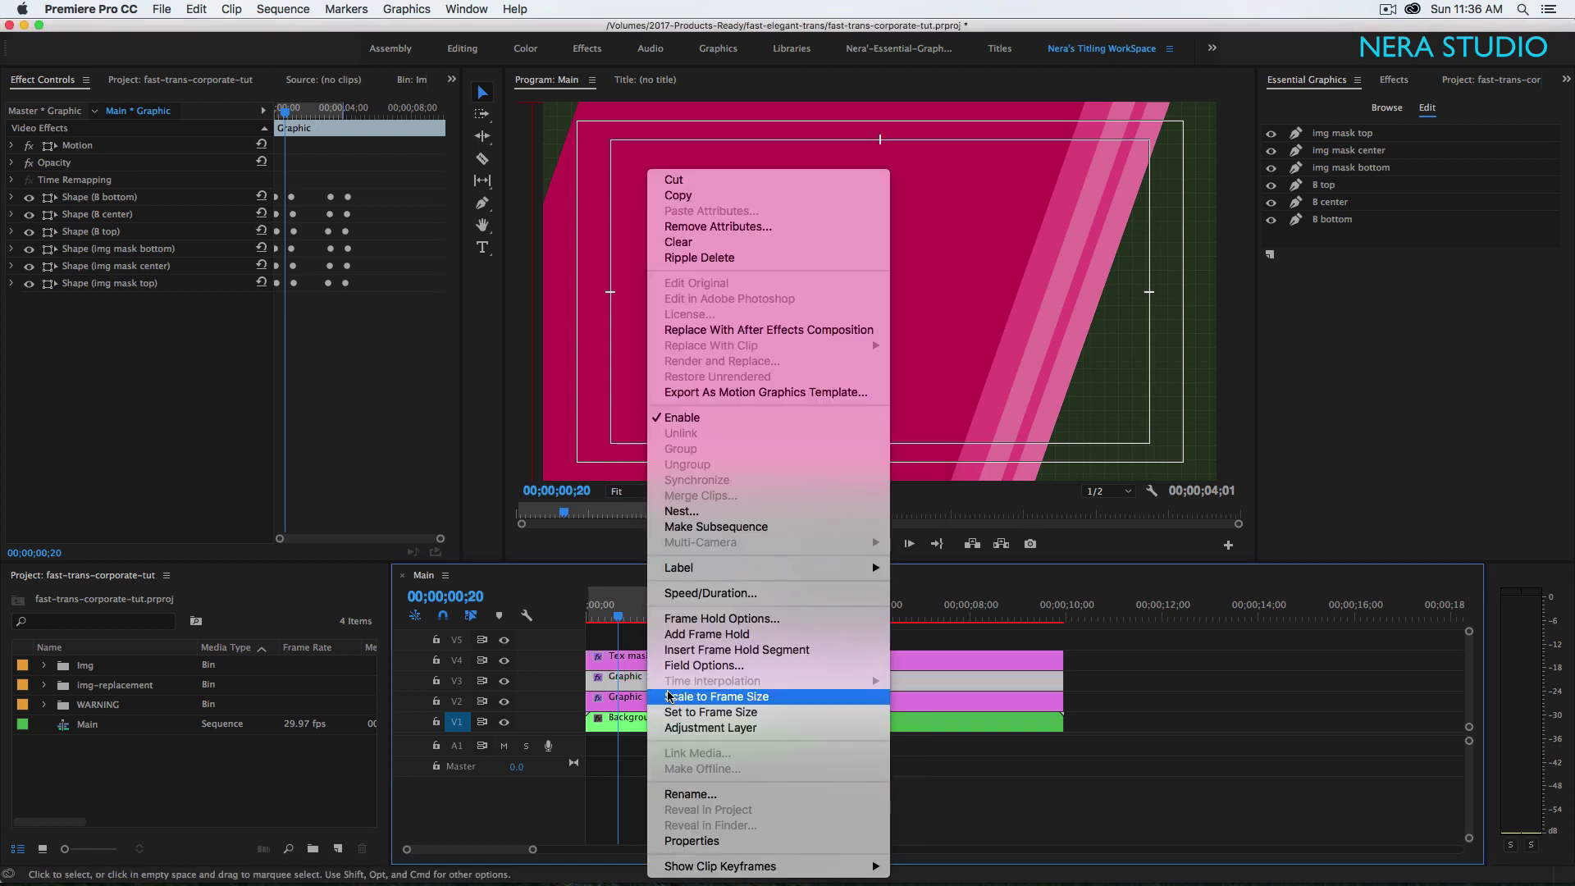
{"action": "left_click", "coordinate": [709, 794]}
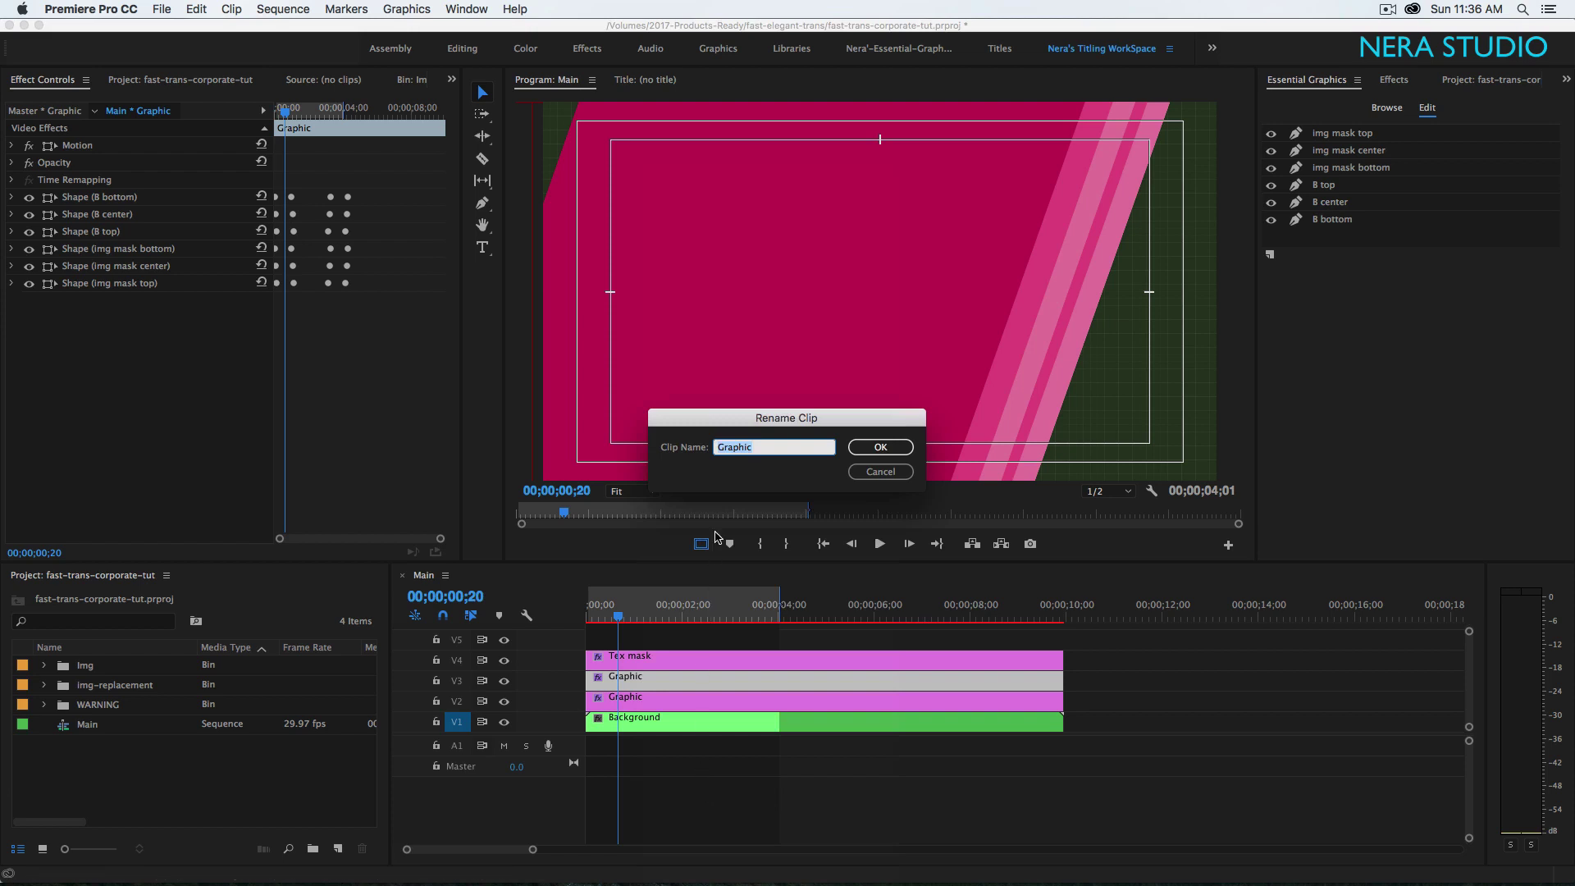
{"action": "type", "text": "img mask"}
{"action": "key", "text": "Return"}
- Rename the V2 Graphic clip to "bg colors" and move the Tex mask and img mask clips up to V5 and V4
{"action": "left_click", "coordinate": [658, 702]}
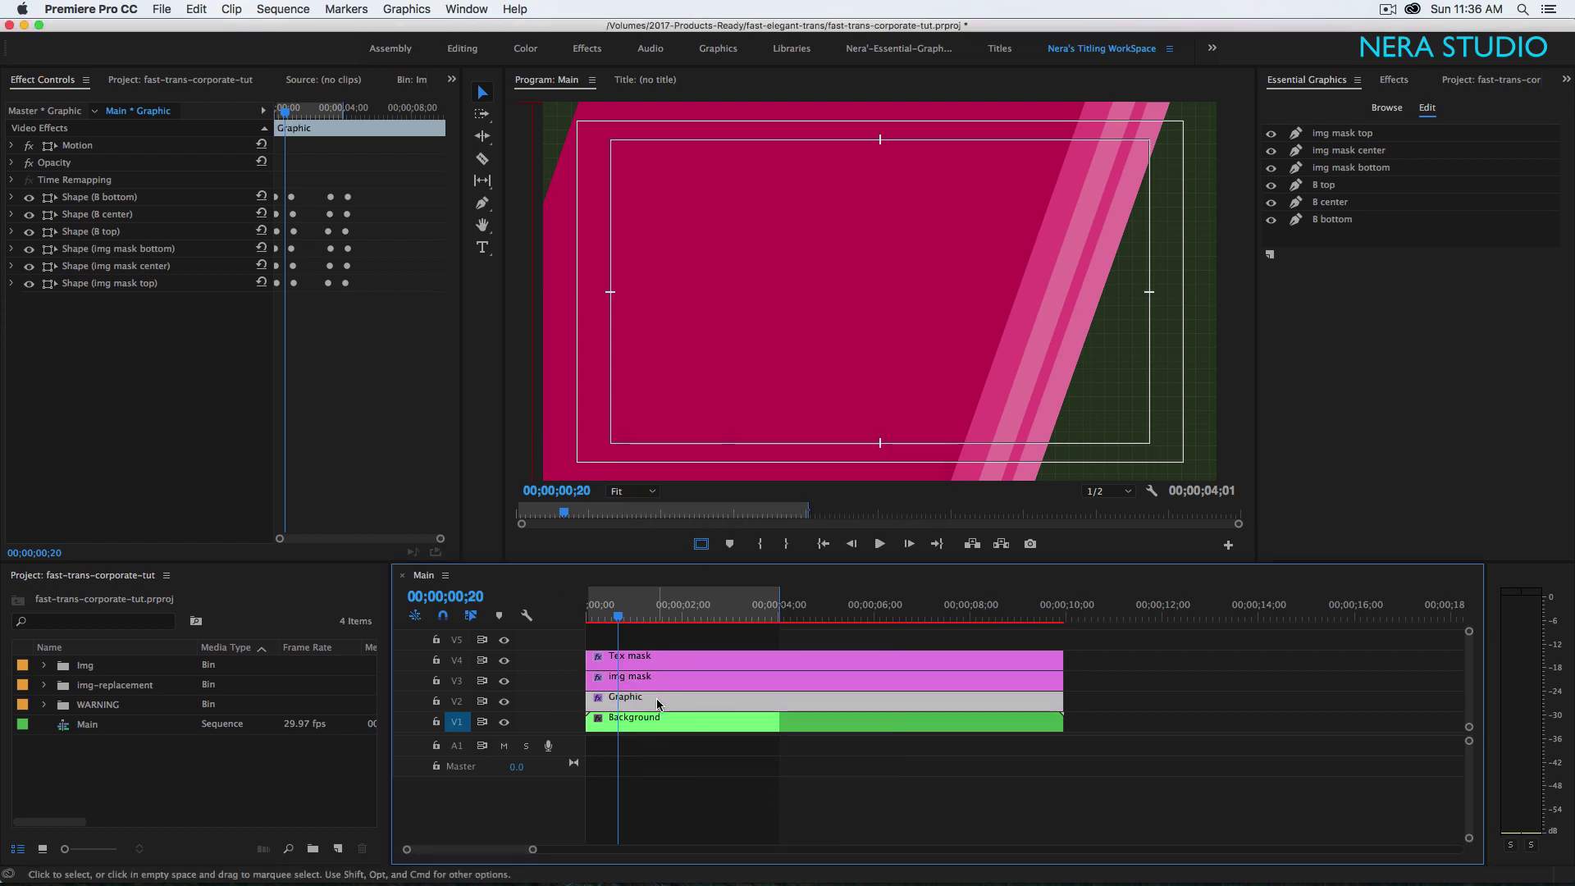
{"action": "right_click", "coordinate": [658, 701]}
{"action": "left_click", "coordinate": [701, 794]}
{"action": "type", "text": "bg c"}
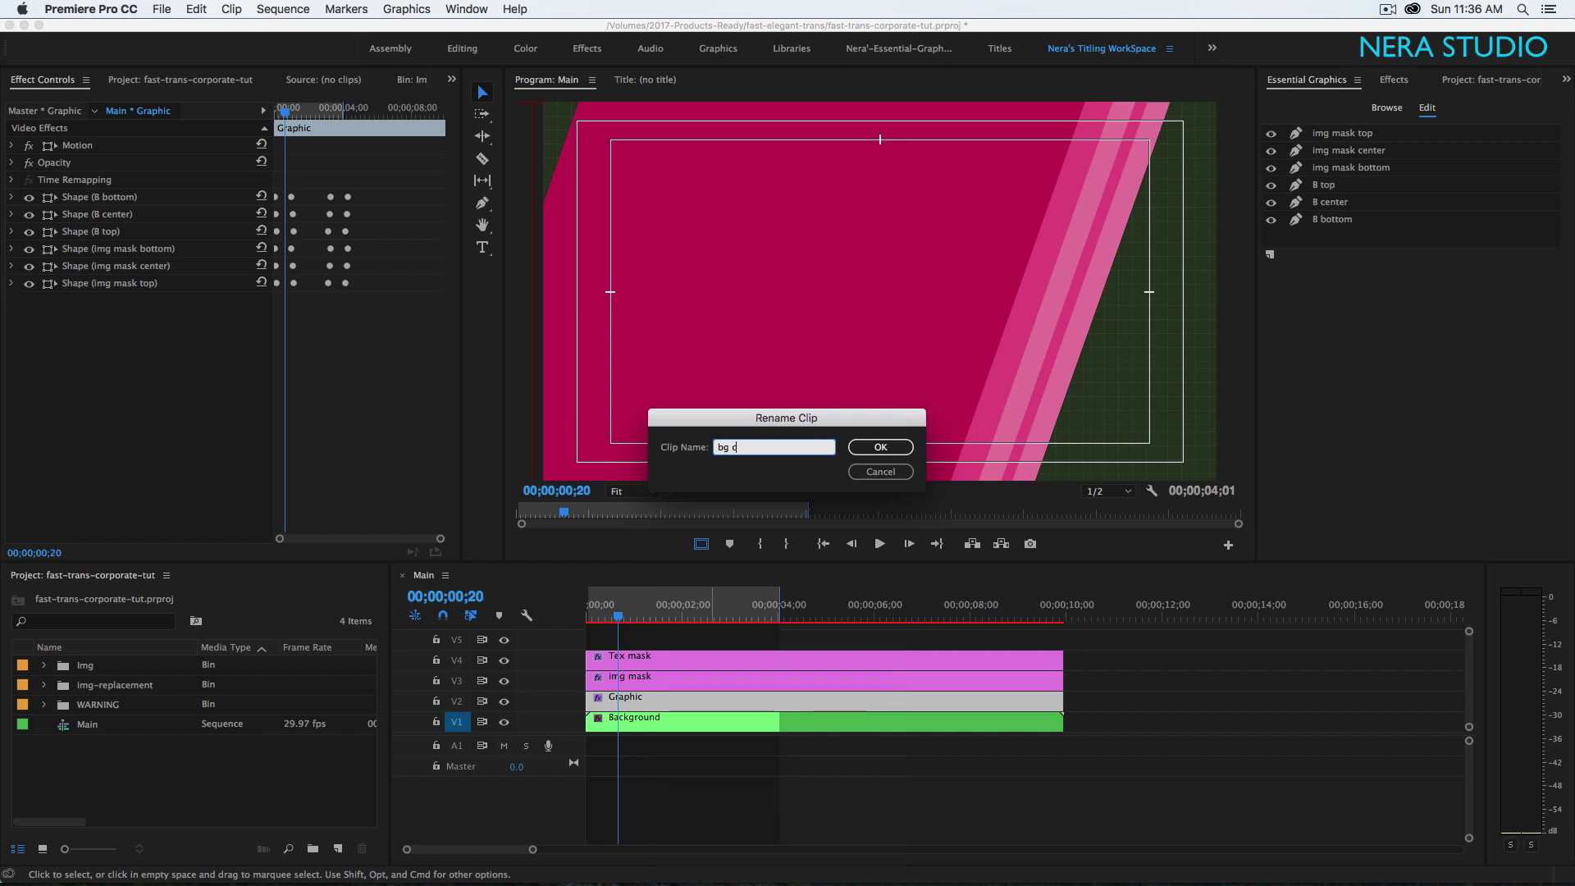
{"action": "type", "text": "olor"}
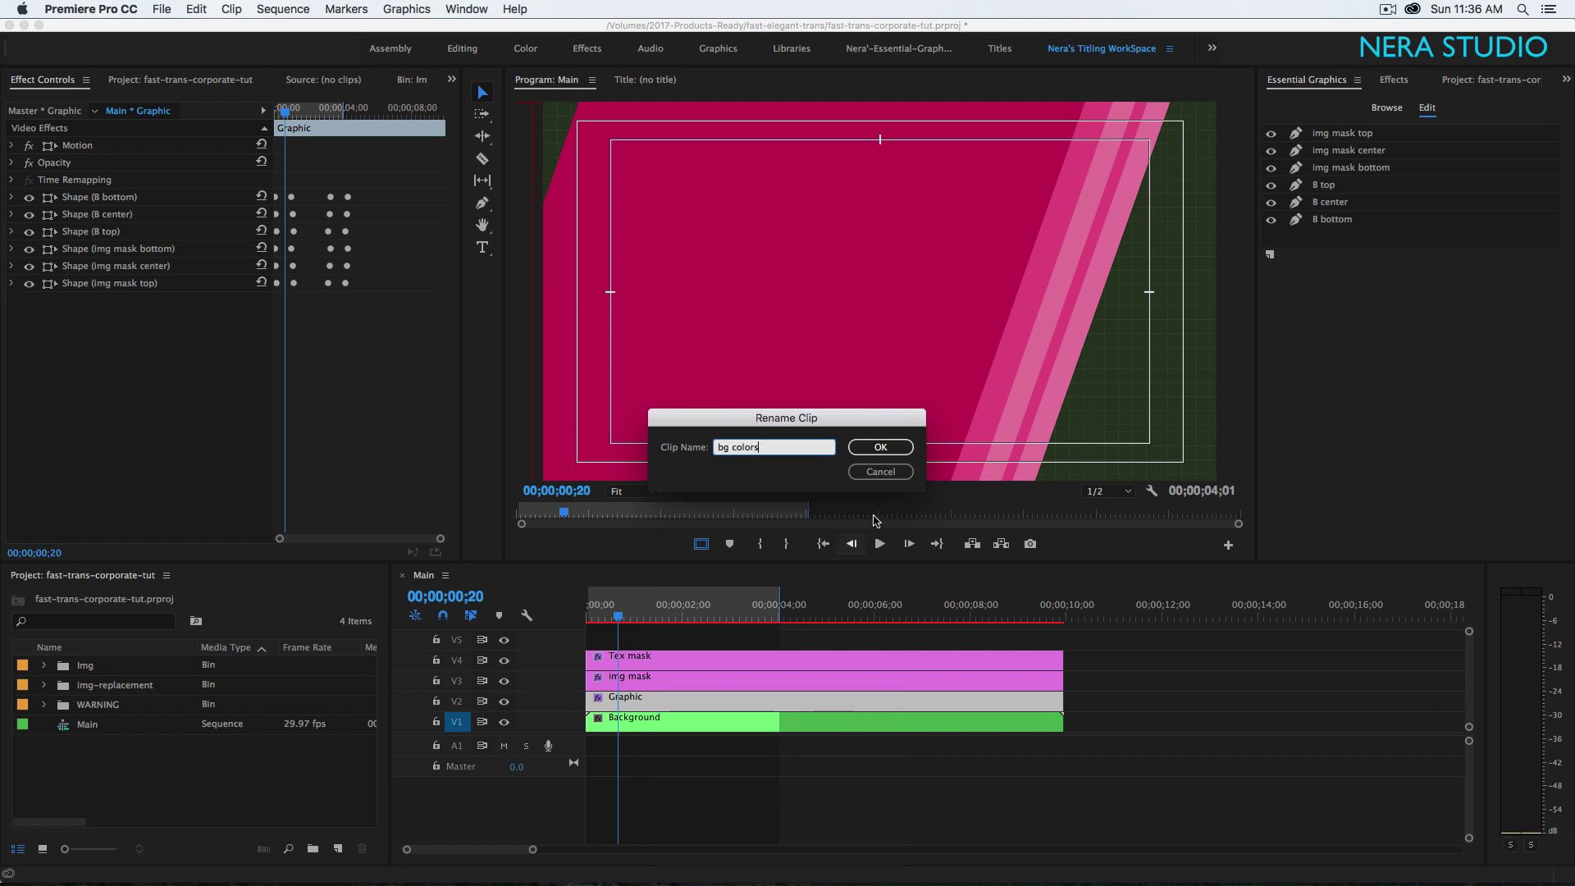
{"action": "type", "text": "s"}
{"action": "key", "text": "Return"}
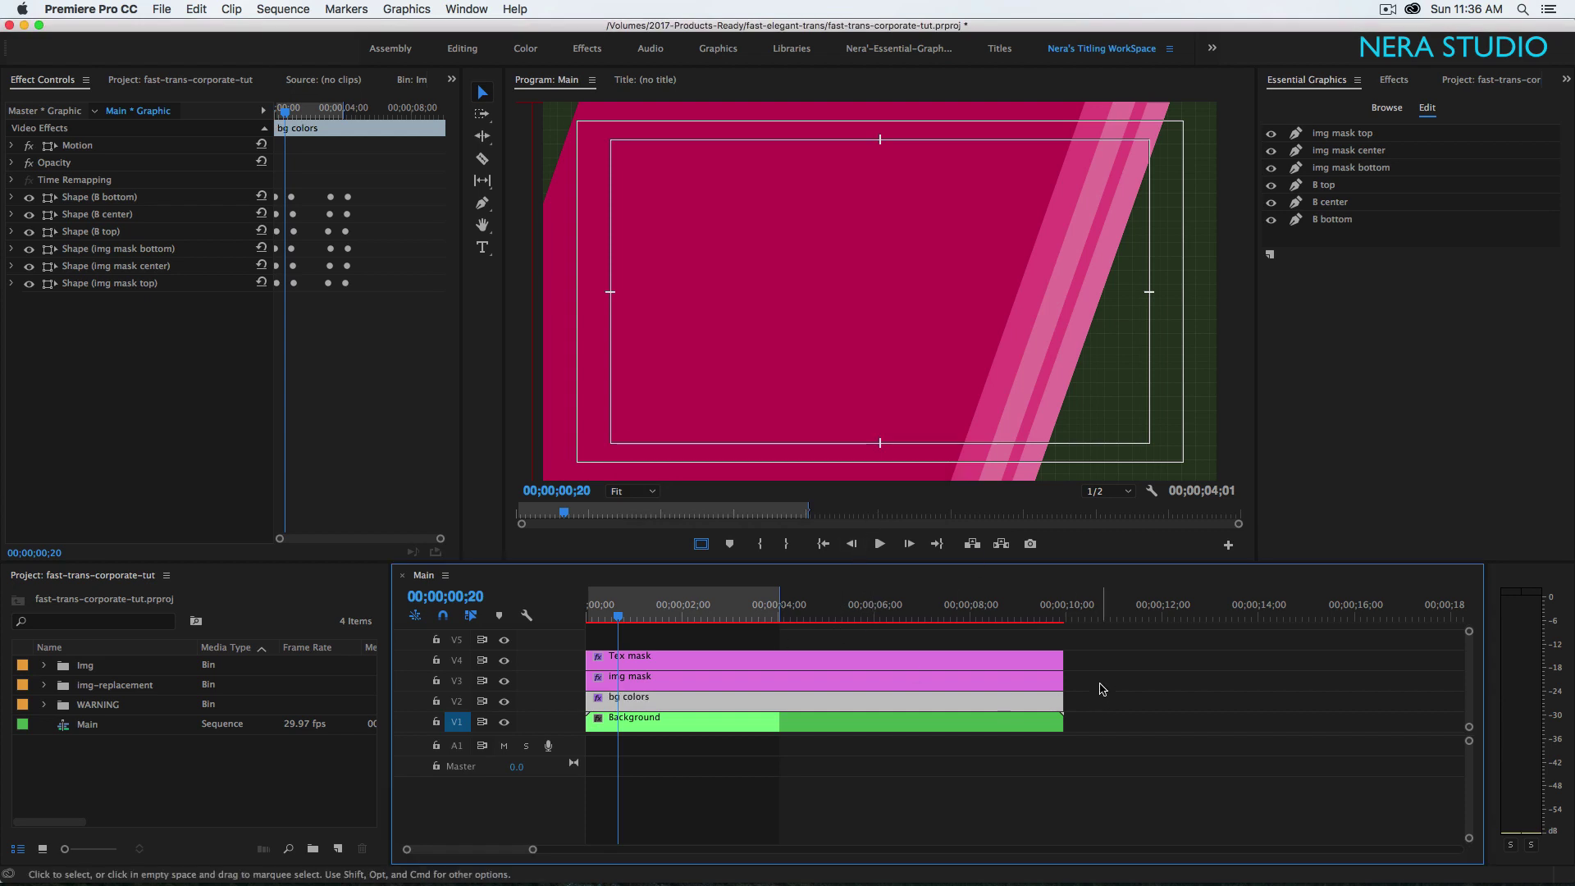
{"action": "left_click_drag", "start_coordinate": [1098, 680], "coordinate": [833, 643]}
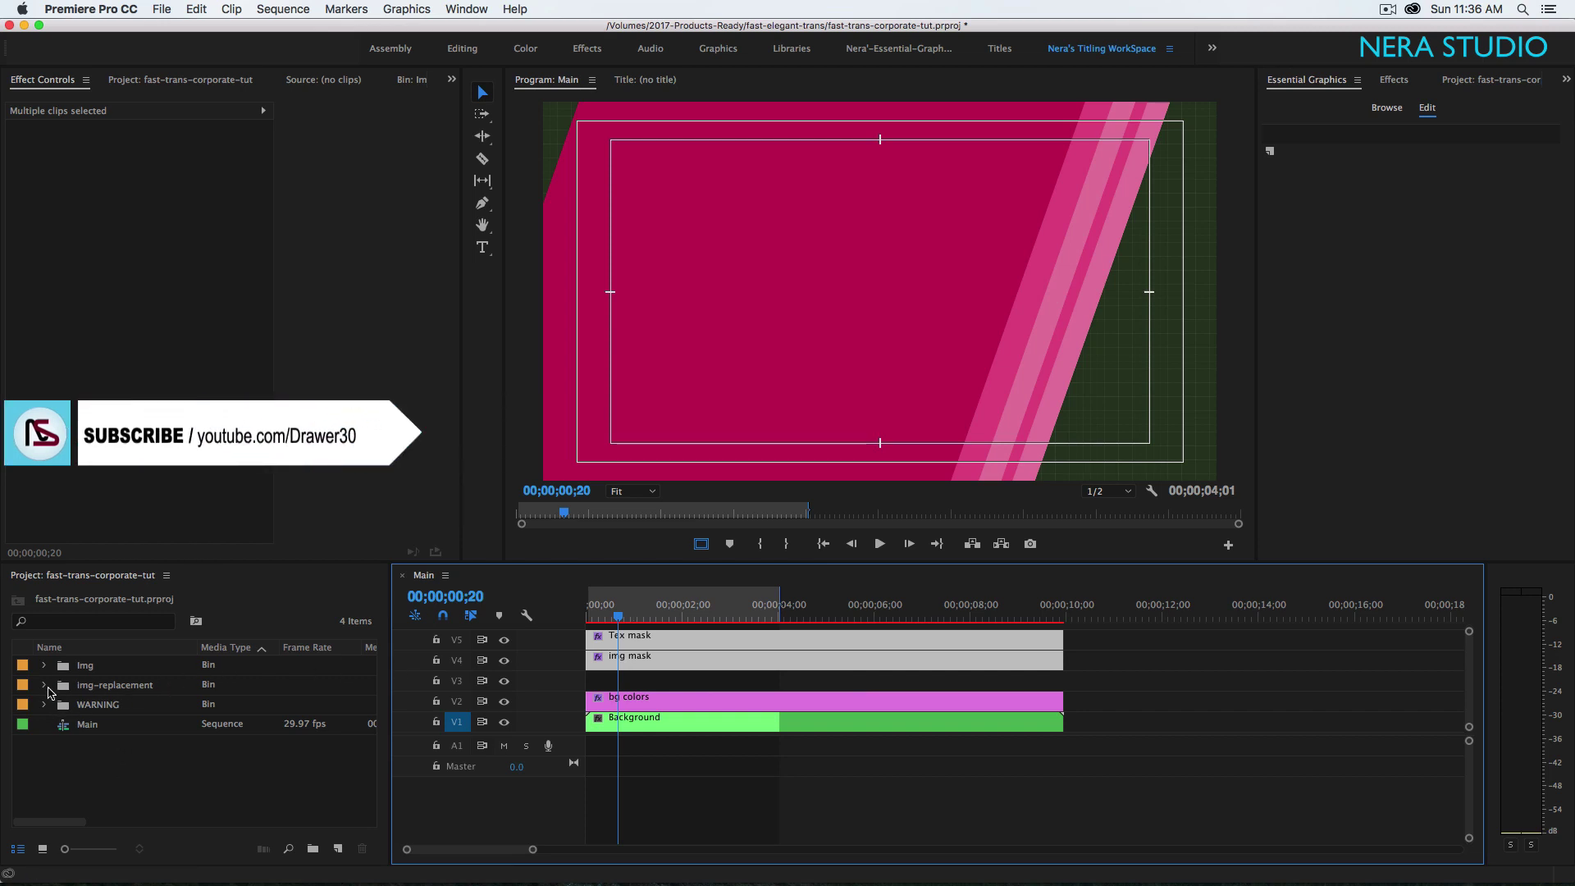
- Open the img-001 sequence from the img-replacement bin
{"action": "left_click", "coordinate": [44, 686]}
{"action": "left_click", "coordinate": [101, 707]}
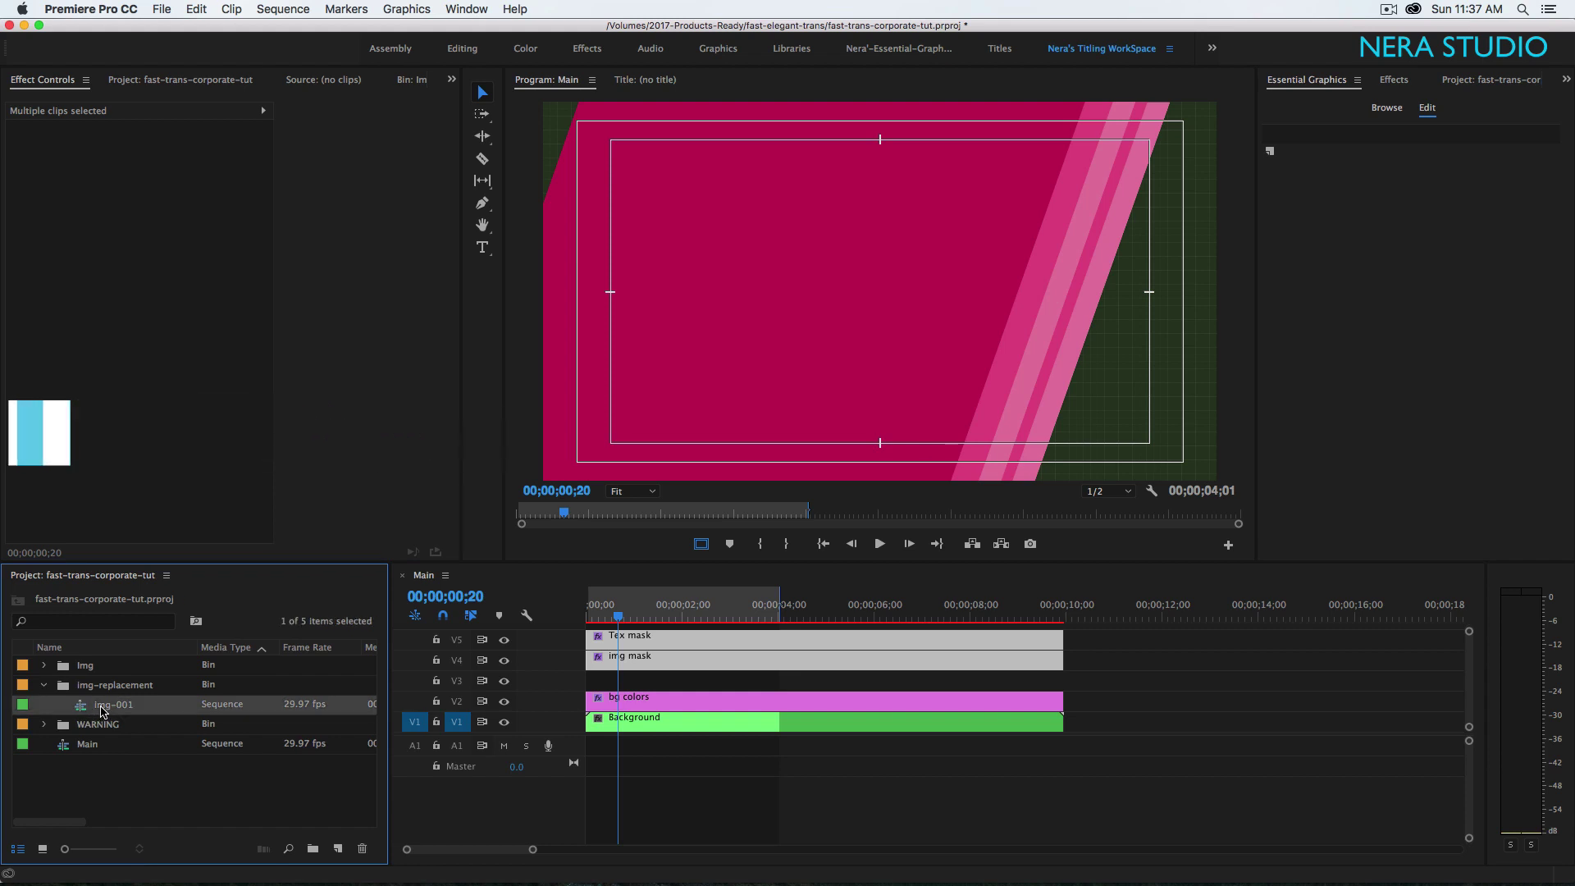
{"action": "left_click", "coordinate": [100, 707]}
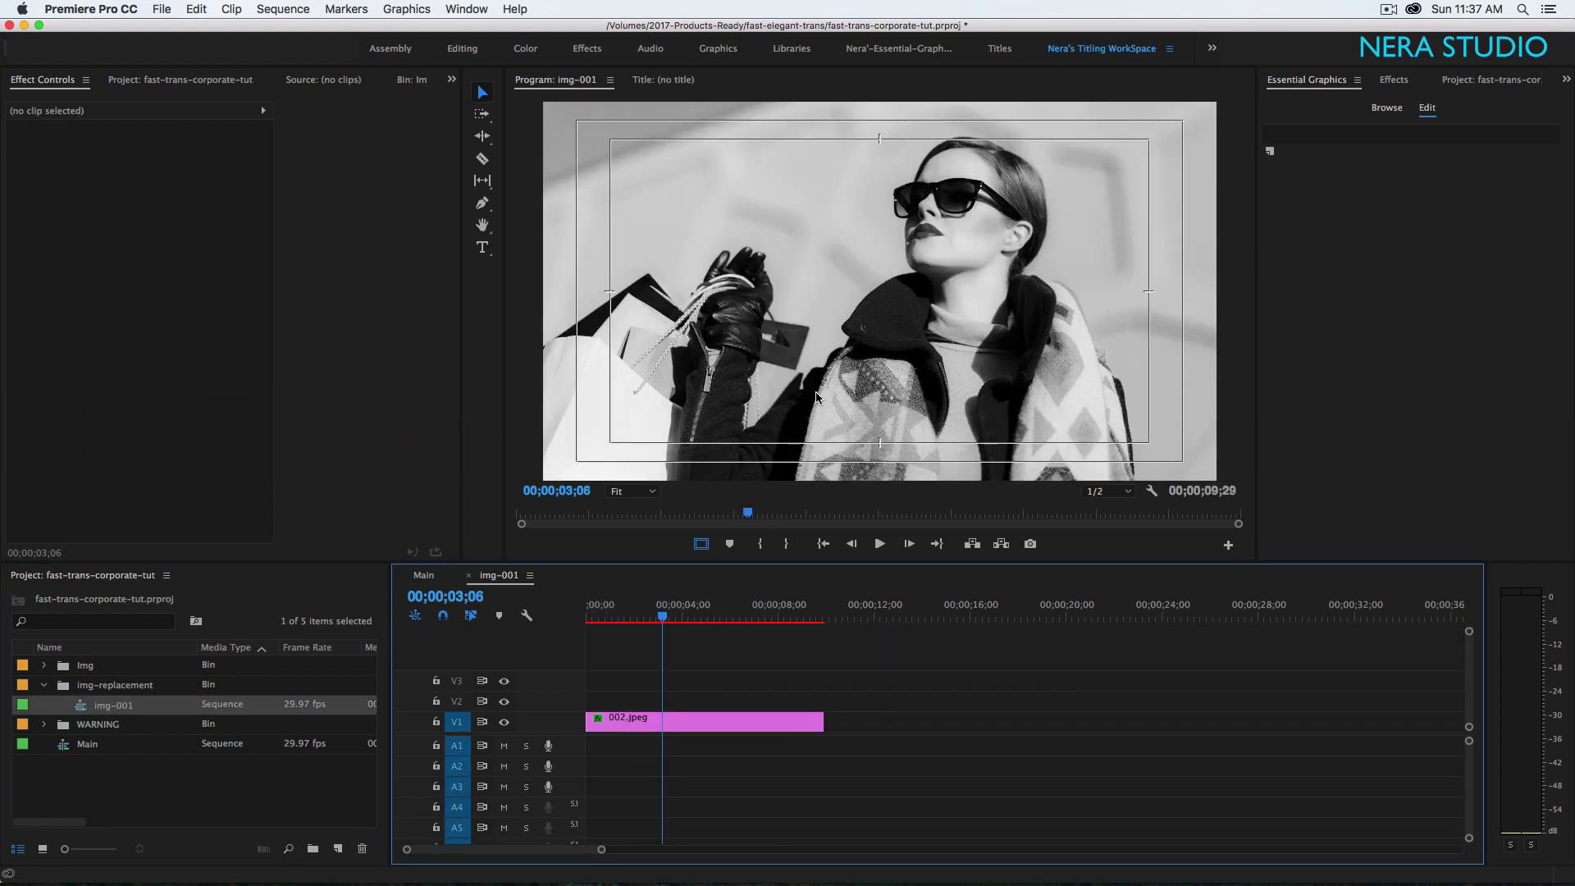
{"action": "left_click", "coordinate": [941, 343]}
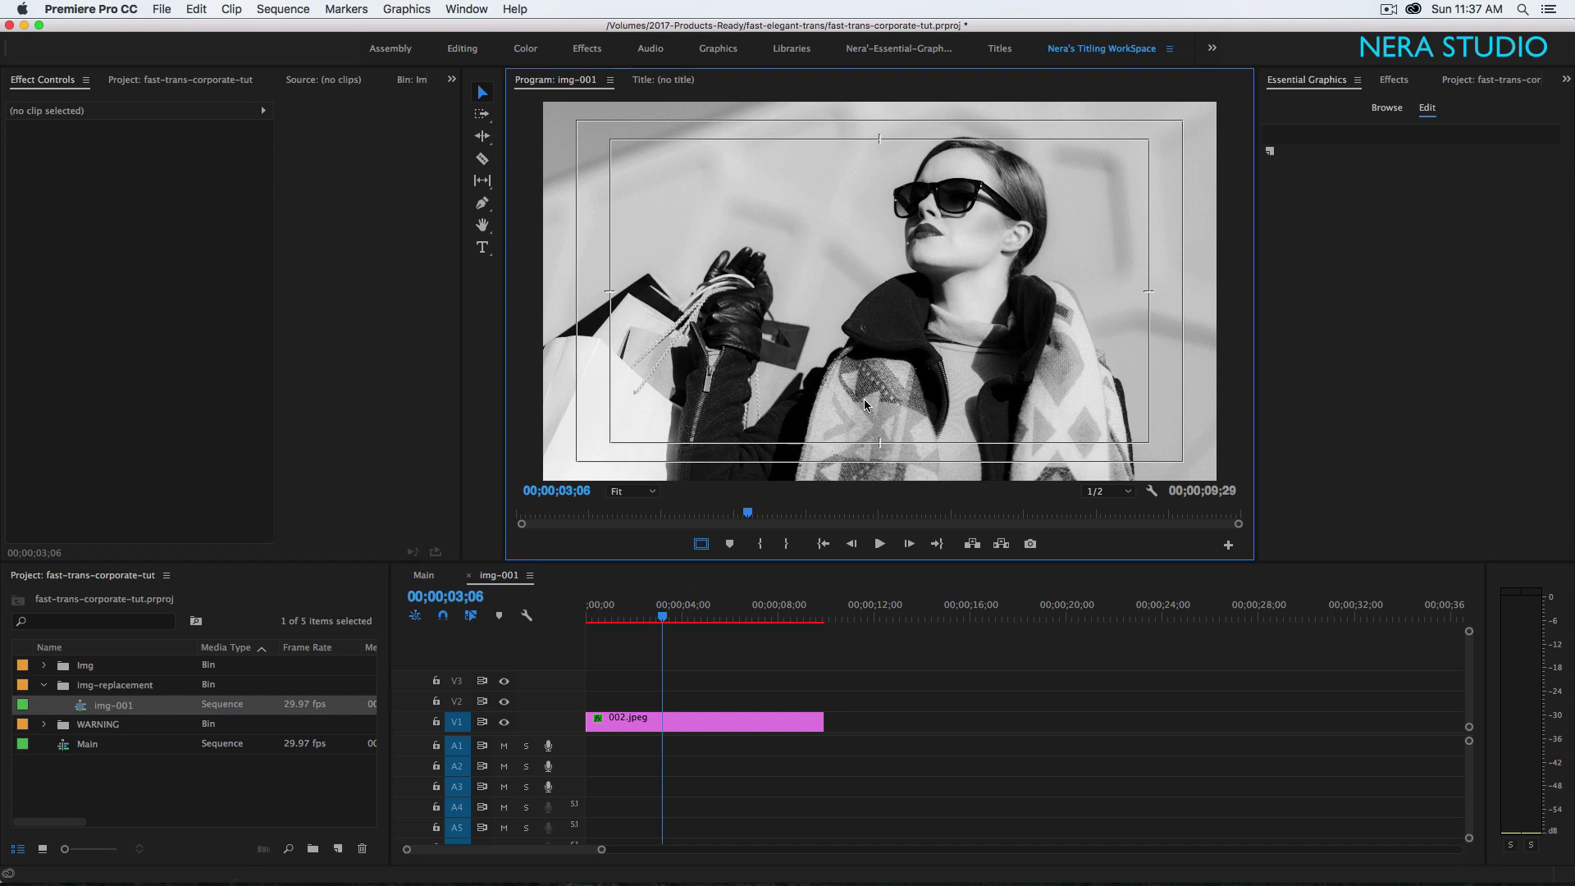
- Start a Position animation on the 002.jpeg clip at 00;00;00;00 with the horizontal position at -1000
{"action": "left_click", "coordinate": [679, 720]}
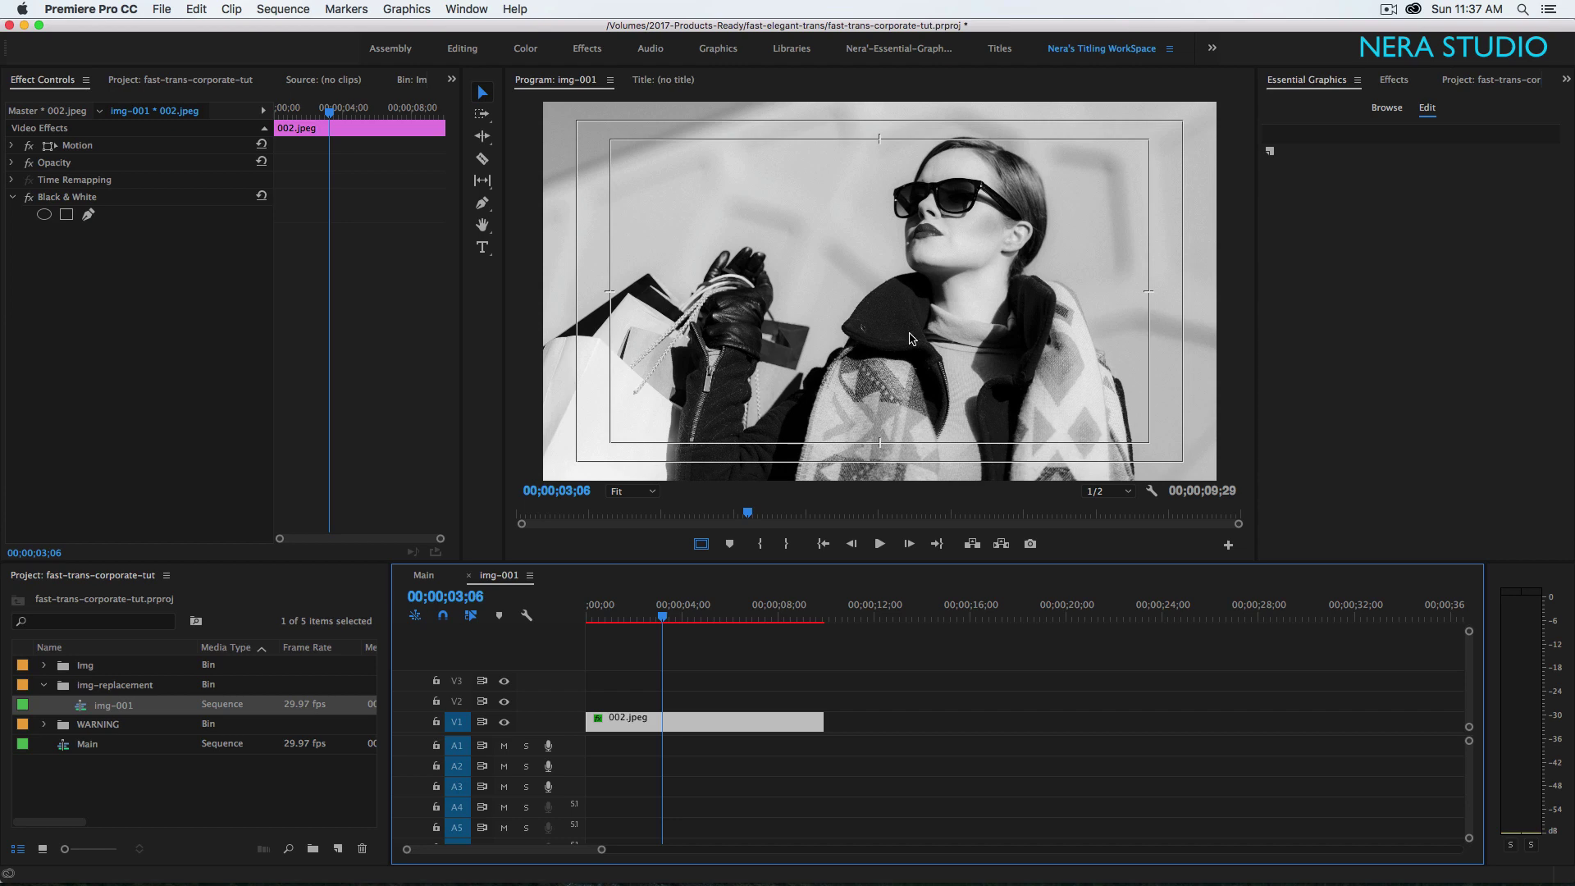
{"action": "left_click_drag", "start_coordinate": [666, 617], "coordinate": [478, 607]}
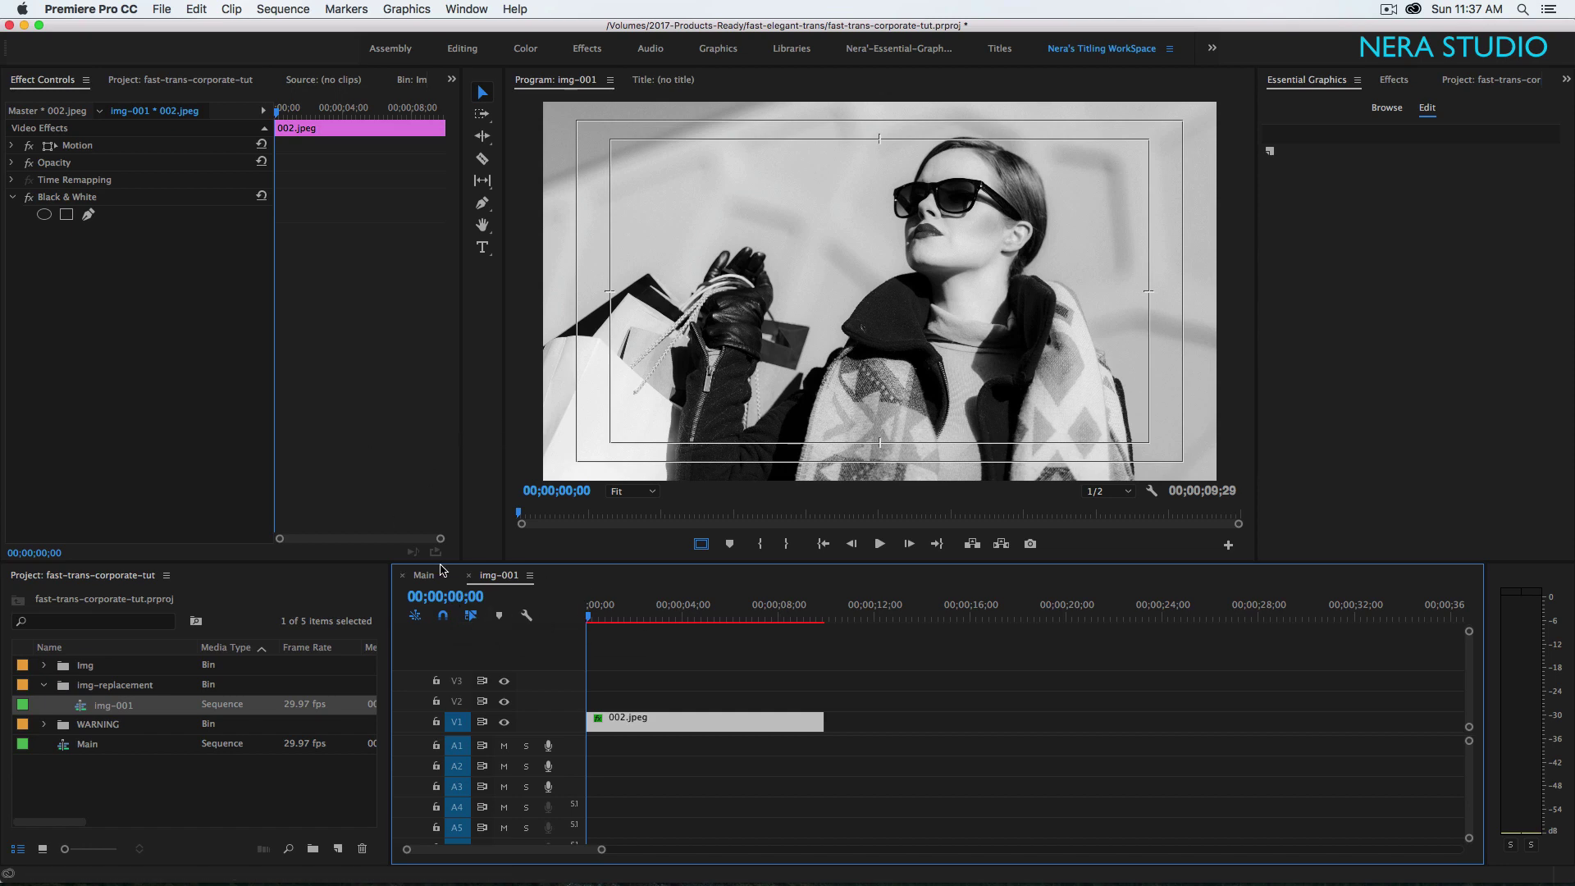
{"action": "left_click", "coordinate": [11, 147]}
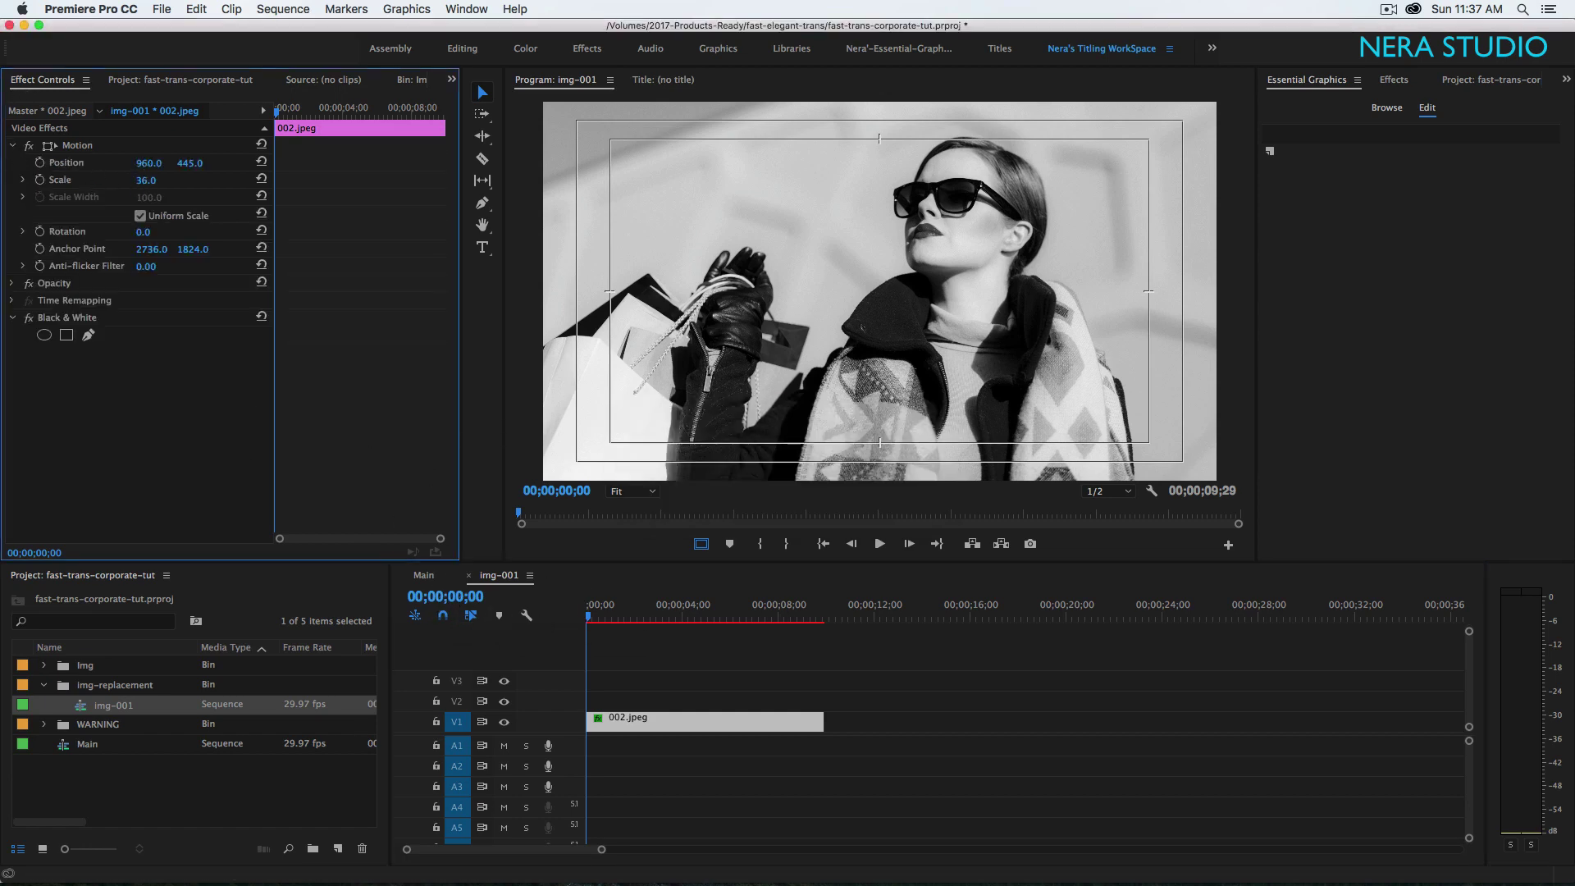
{"action": "left_click", "coordinate": [151, 163]}
{"action": "key", "text": "Return"}
{"action": "left_click_drag", "start_coordinate": [152, 163], "coordinate": [53, 164]}
{"action": "left_click", "coordinate": [40, 162]}
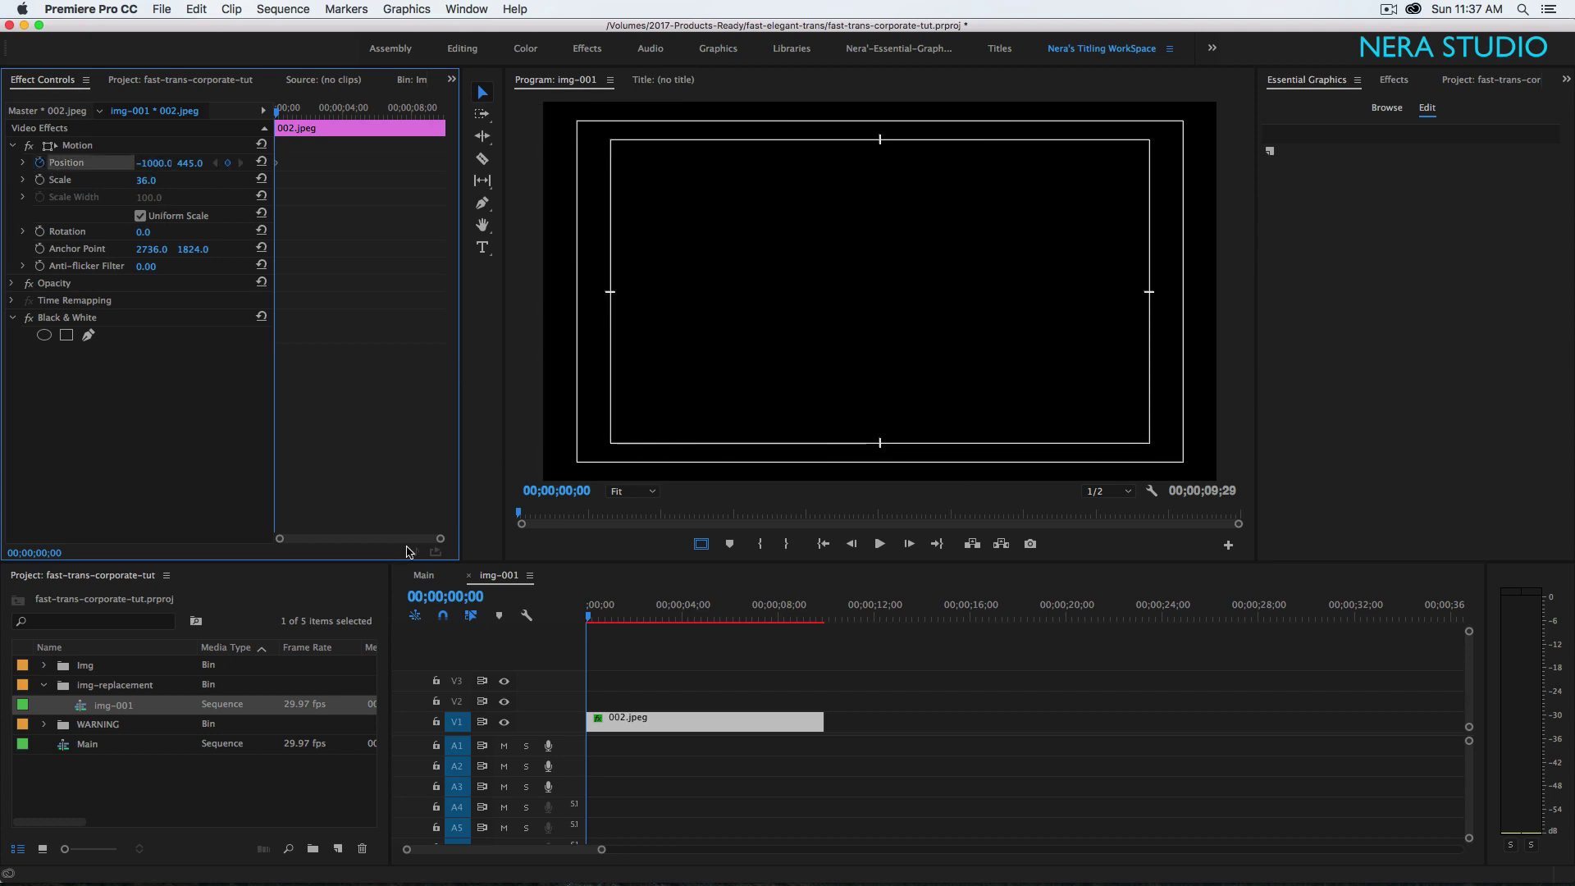
- Add a Position keyframe at 00;00;01;00 on the 002.jpeg clip with the horizontal position at 960
{"action": "left_click", "coordinate": [443, 596]}
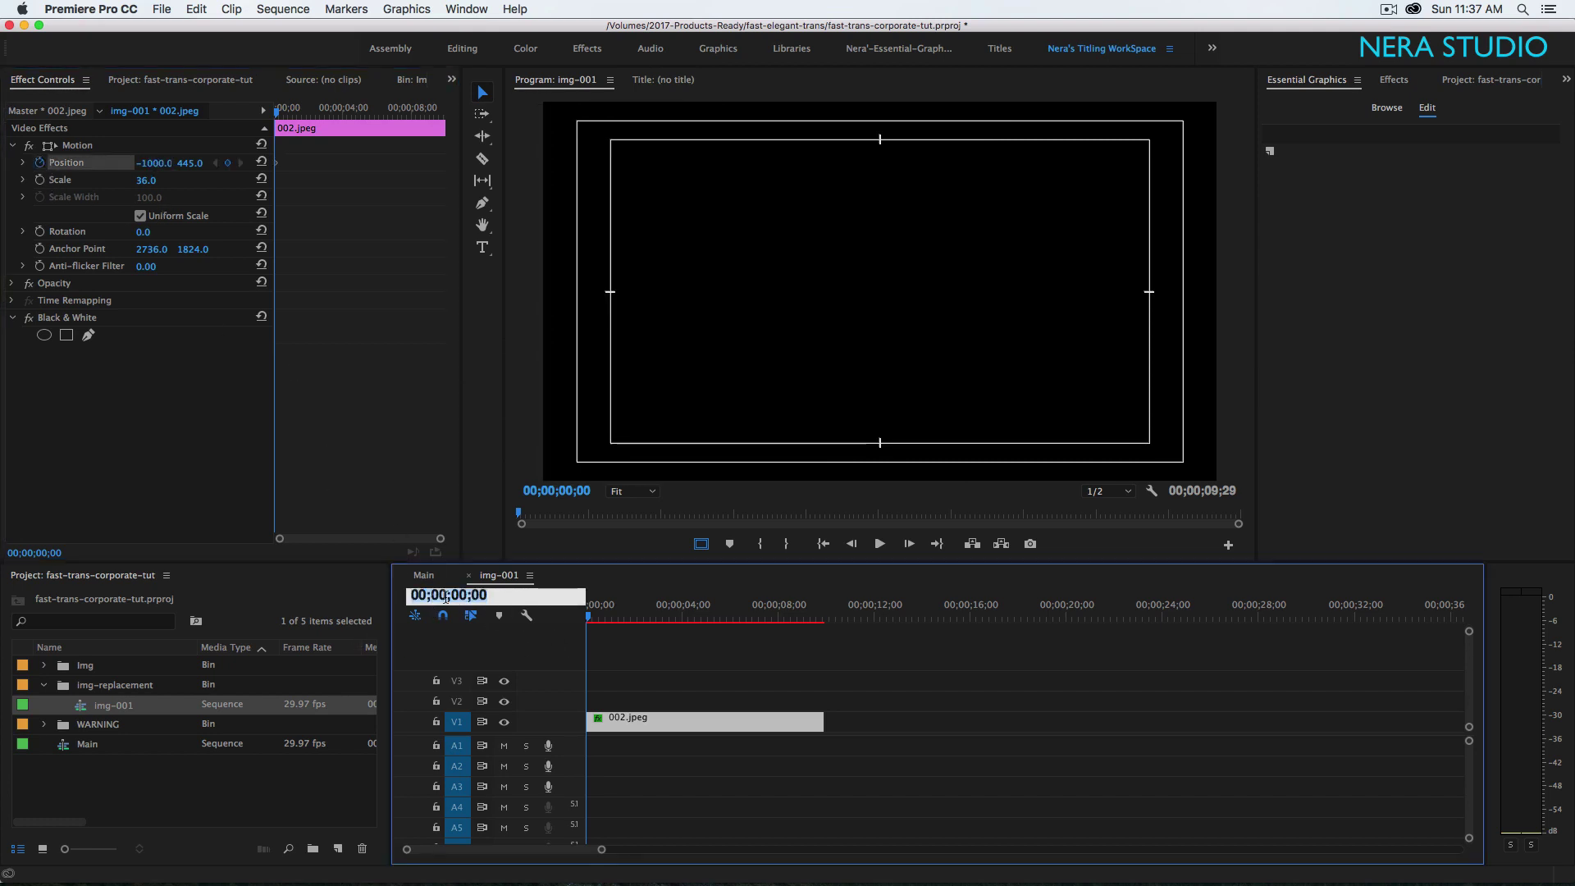
{"action": "type", "text": "100"}
{"action": "key", "text": "Return"}
{"action": "left_click", "coordinate": [154, 162]}
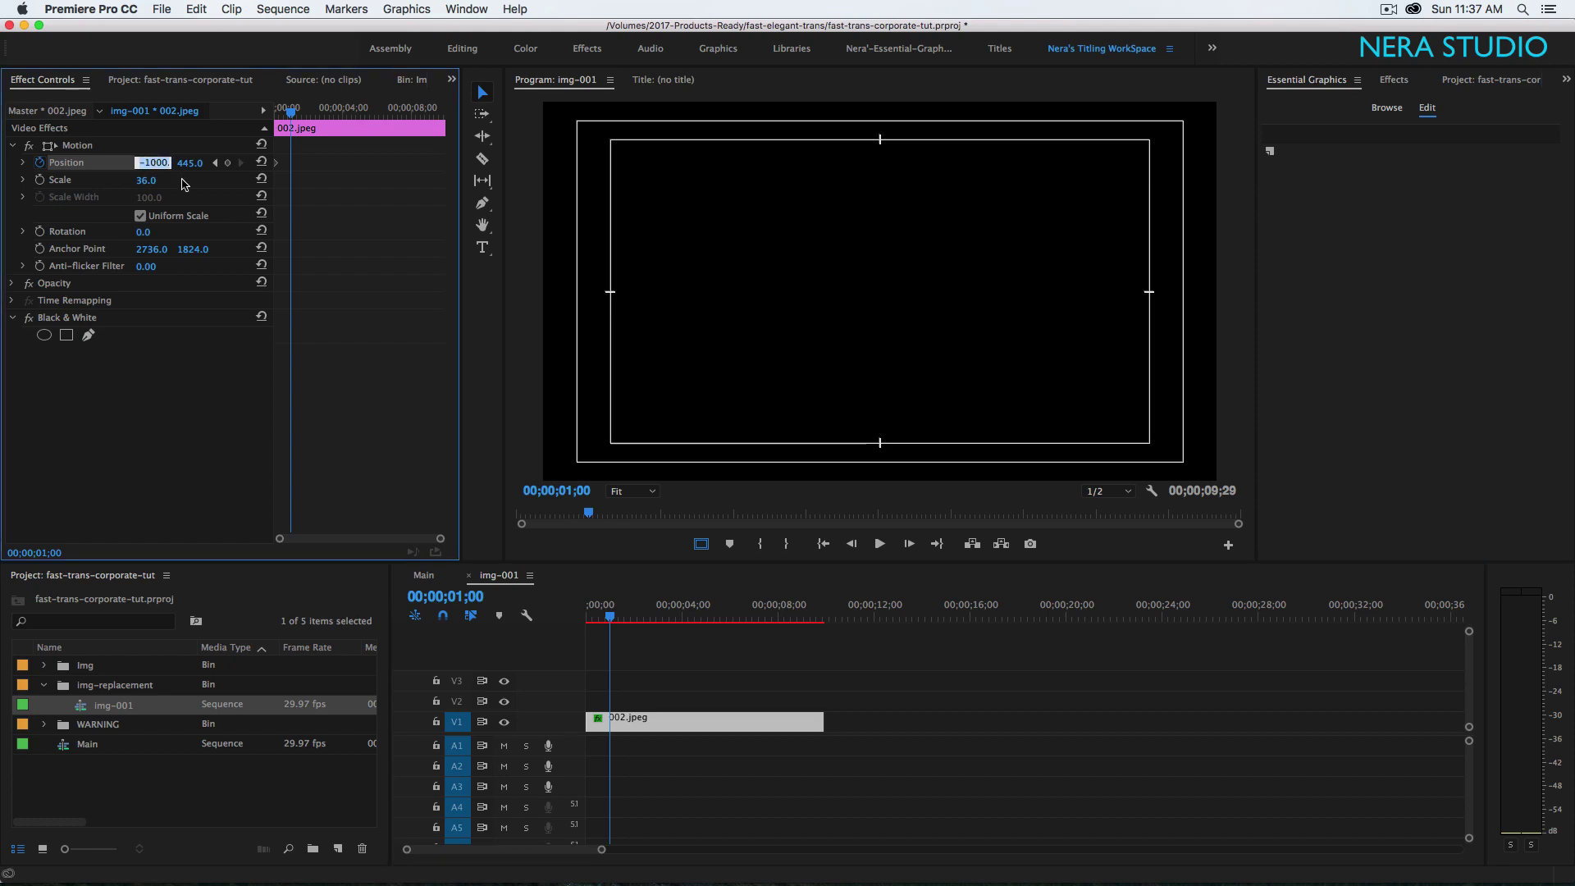
{"action": "type", "text": "960.0"}
{"action": "key", "text": "Return"}
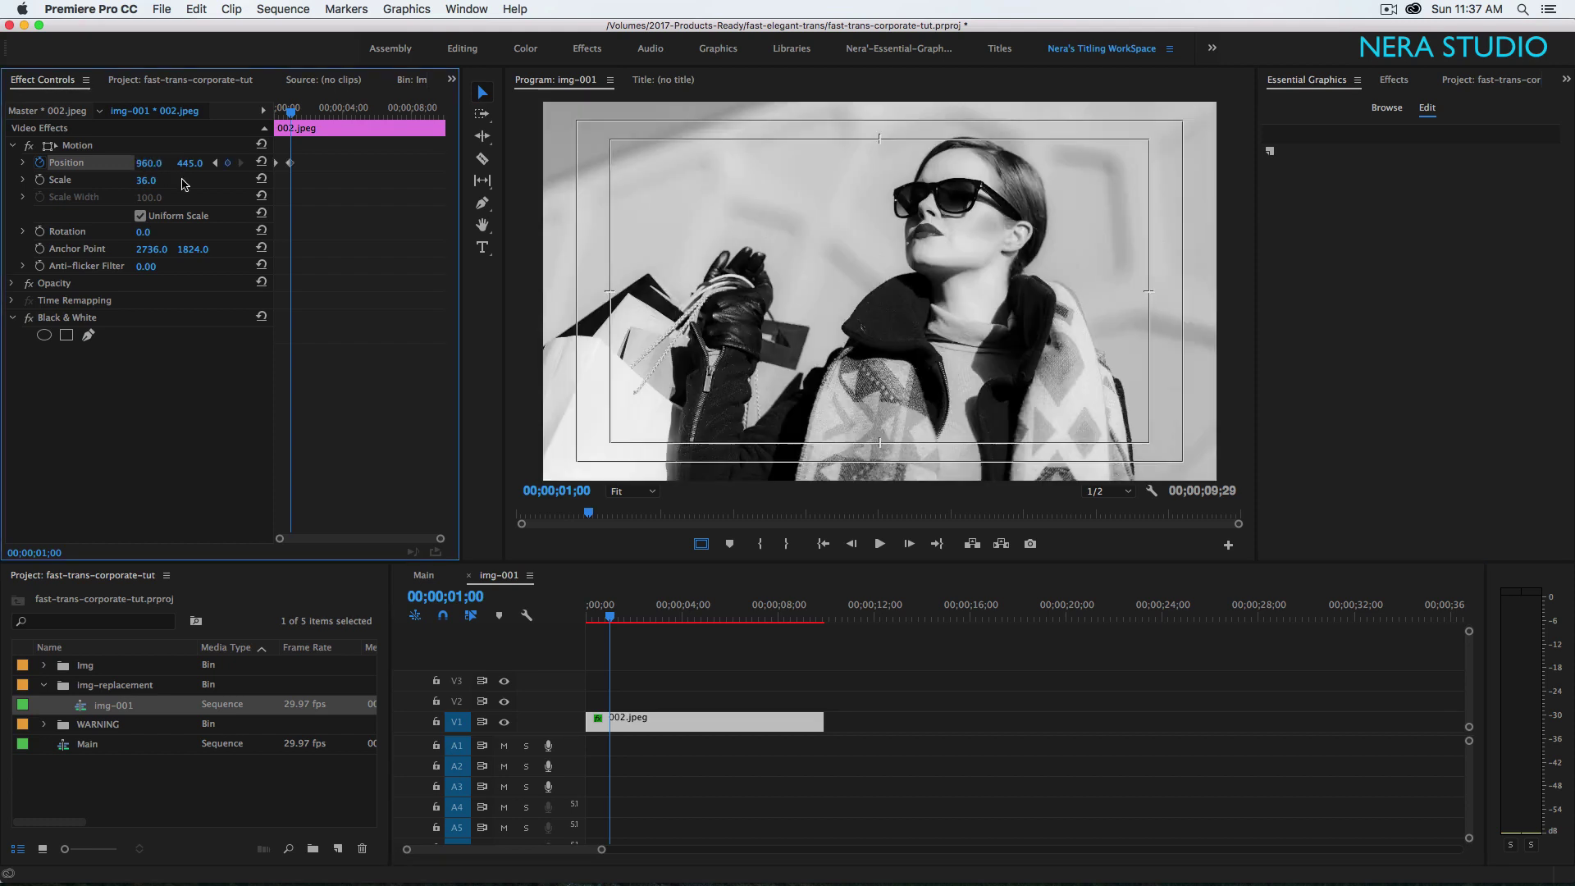
{"action": "mouse_move", "coordinate": [613, 611]}
{"action": "left_mouse_down"}
{"action": "mouse_move", "coordinate": [592, 623]}
{"action": "mouse_move", "coordinate": [611, 628]}
{"action": "left_mouse_up"}
- Move the playhead of the img-001 sequence to 00;00;03;00 and deselect the Position keyframes
{"action": "left_click", "coordinate": [470, 598]}
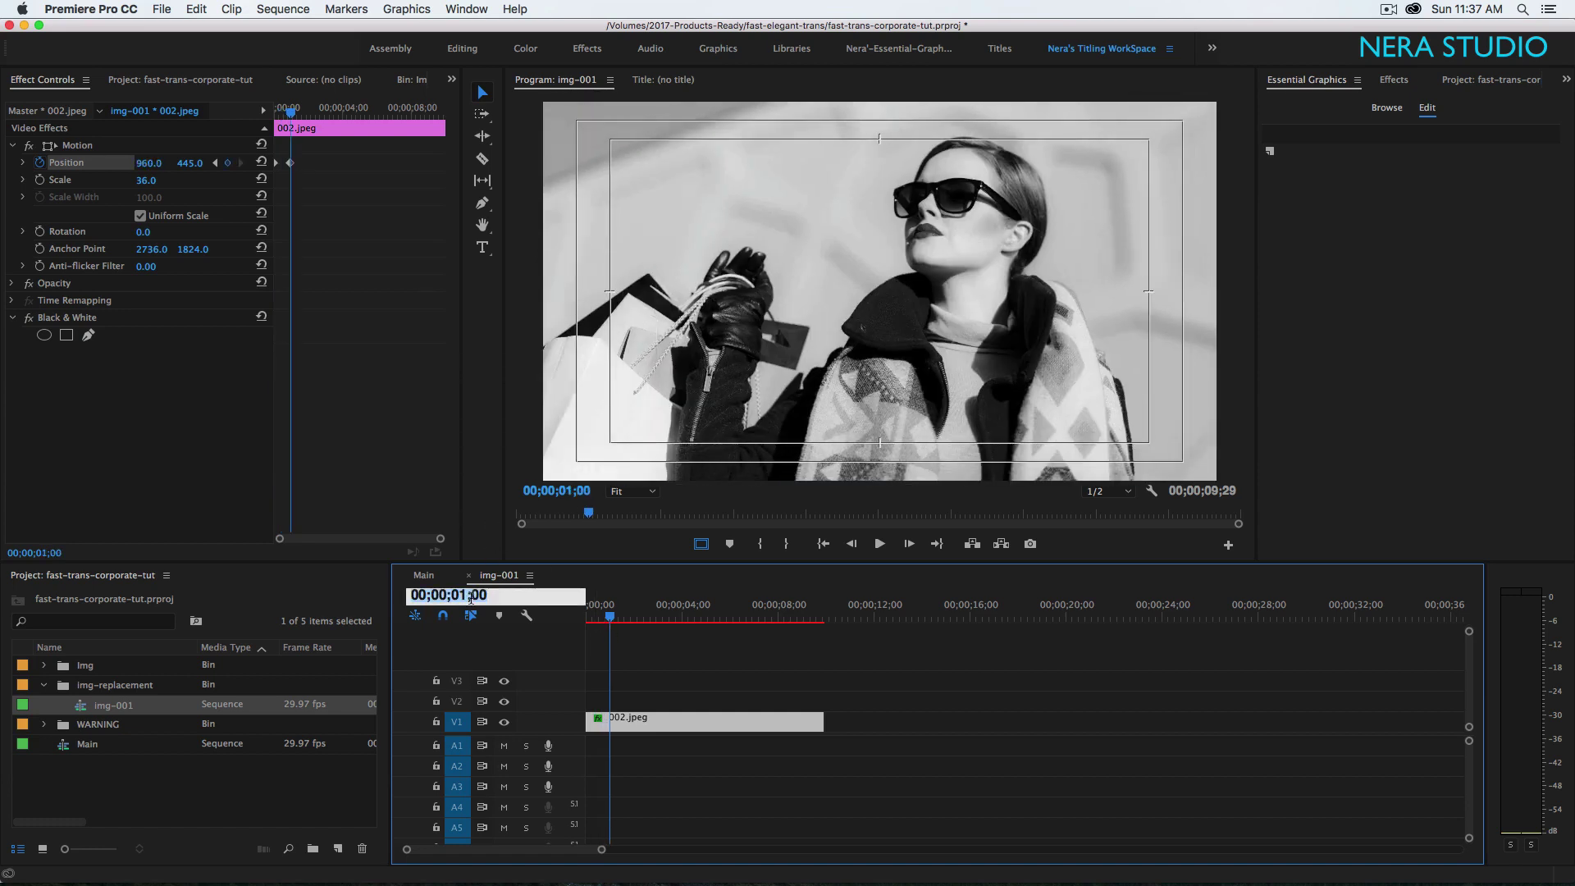
{"action": "type", "text": "3;"}
{"action": "type", "text": "00"}
{"action": "key", "text": "Return"}
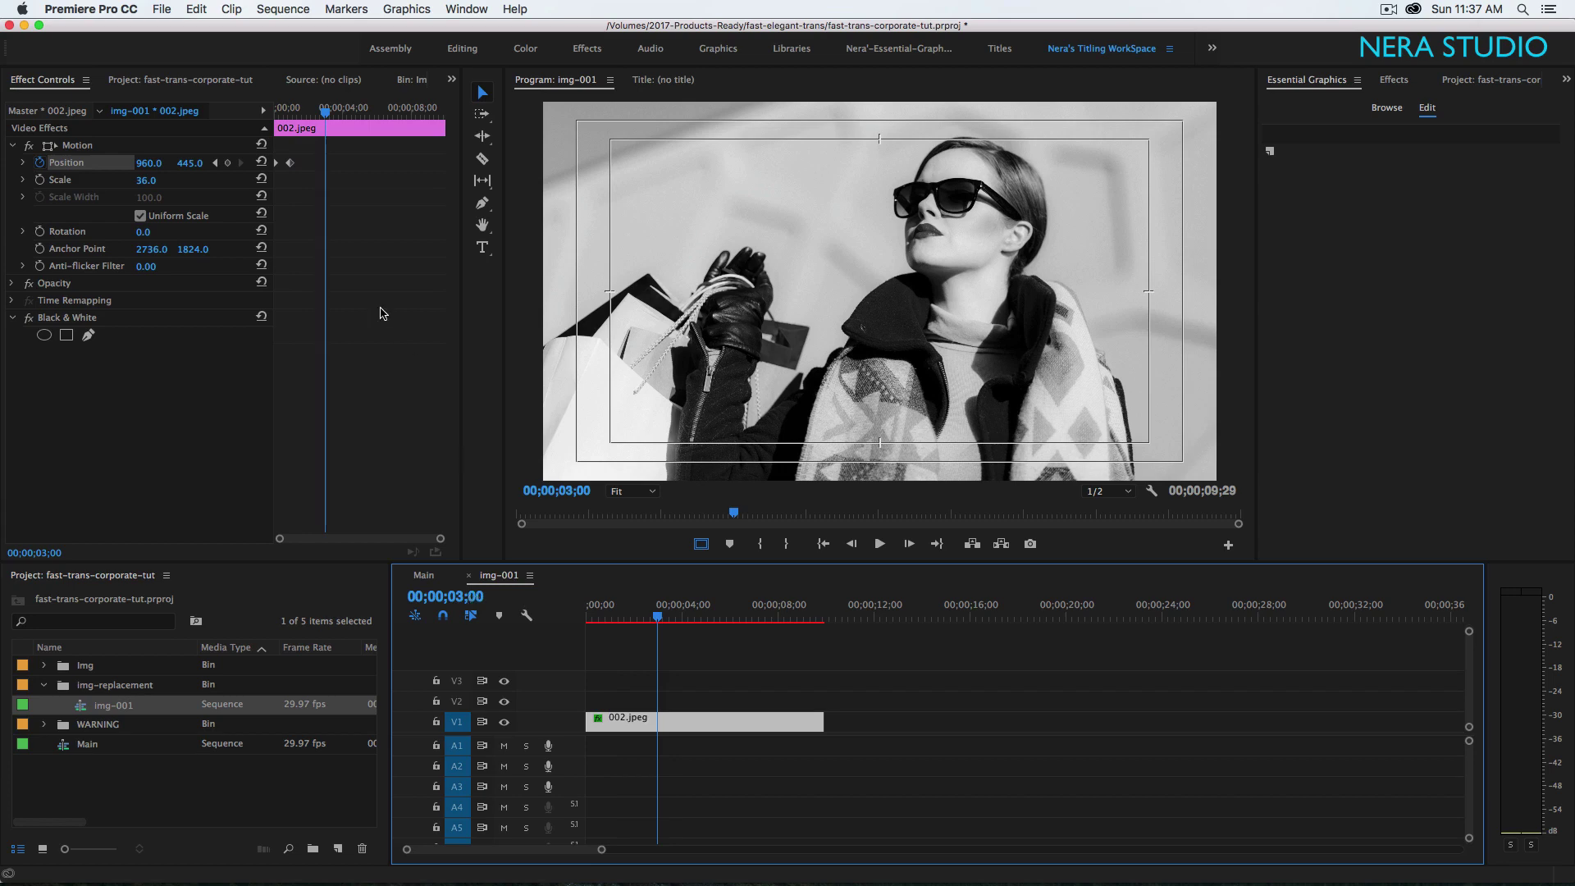
{"action": "left_click", "coordinate": [236, 168]}
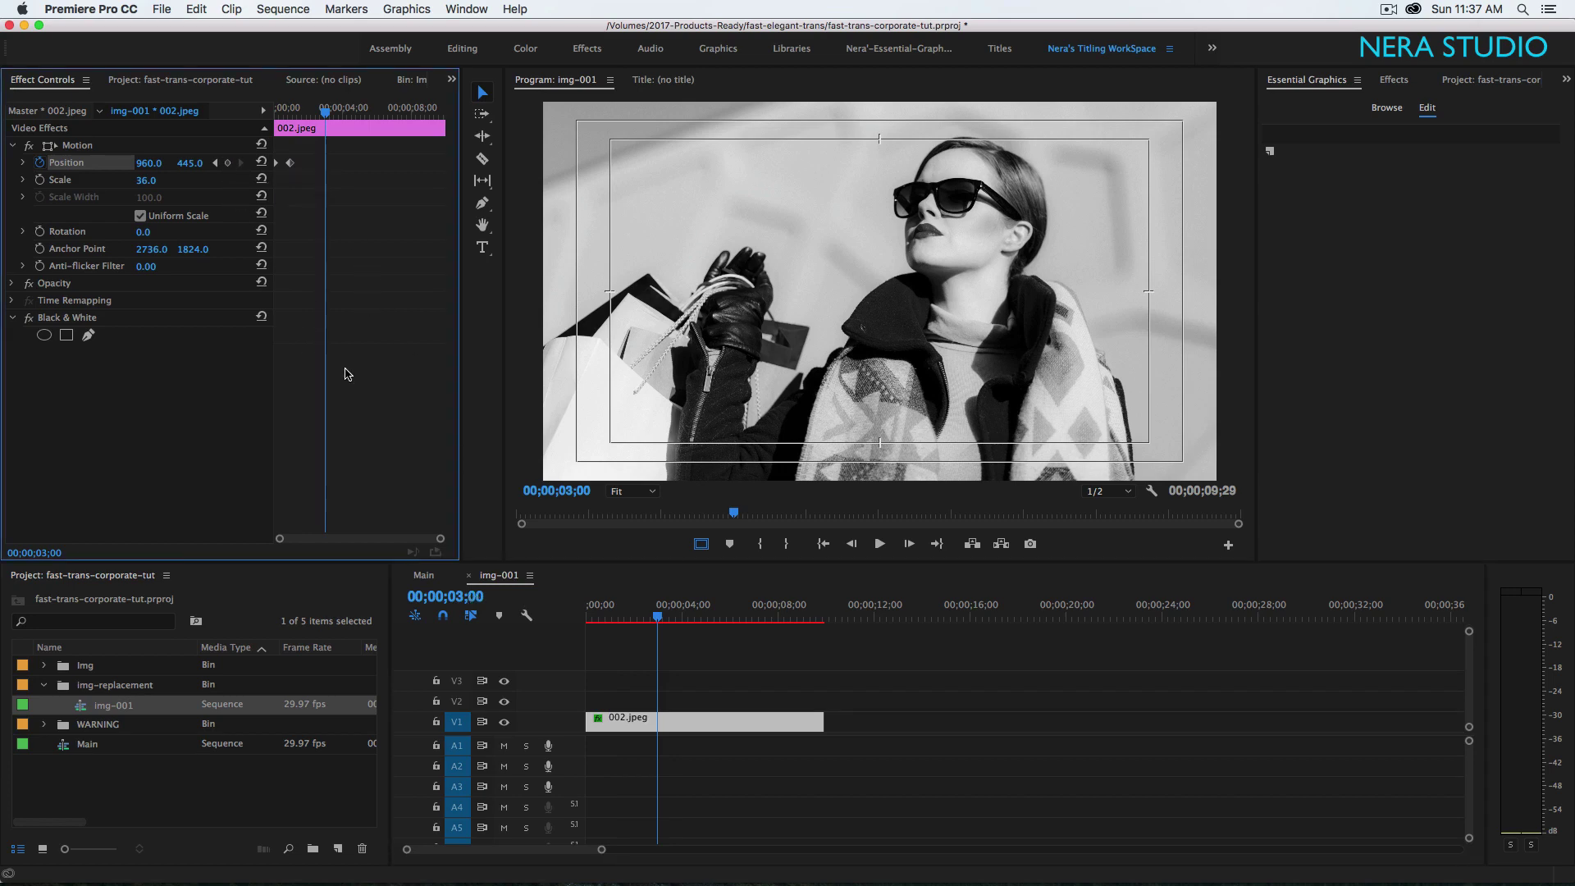
{"action": "left_click", "coordinate": [382, 321]}
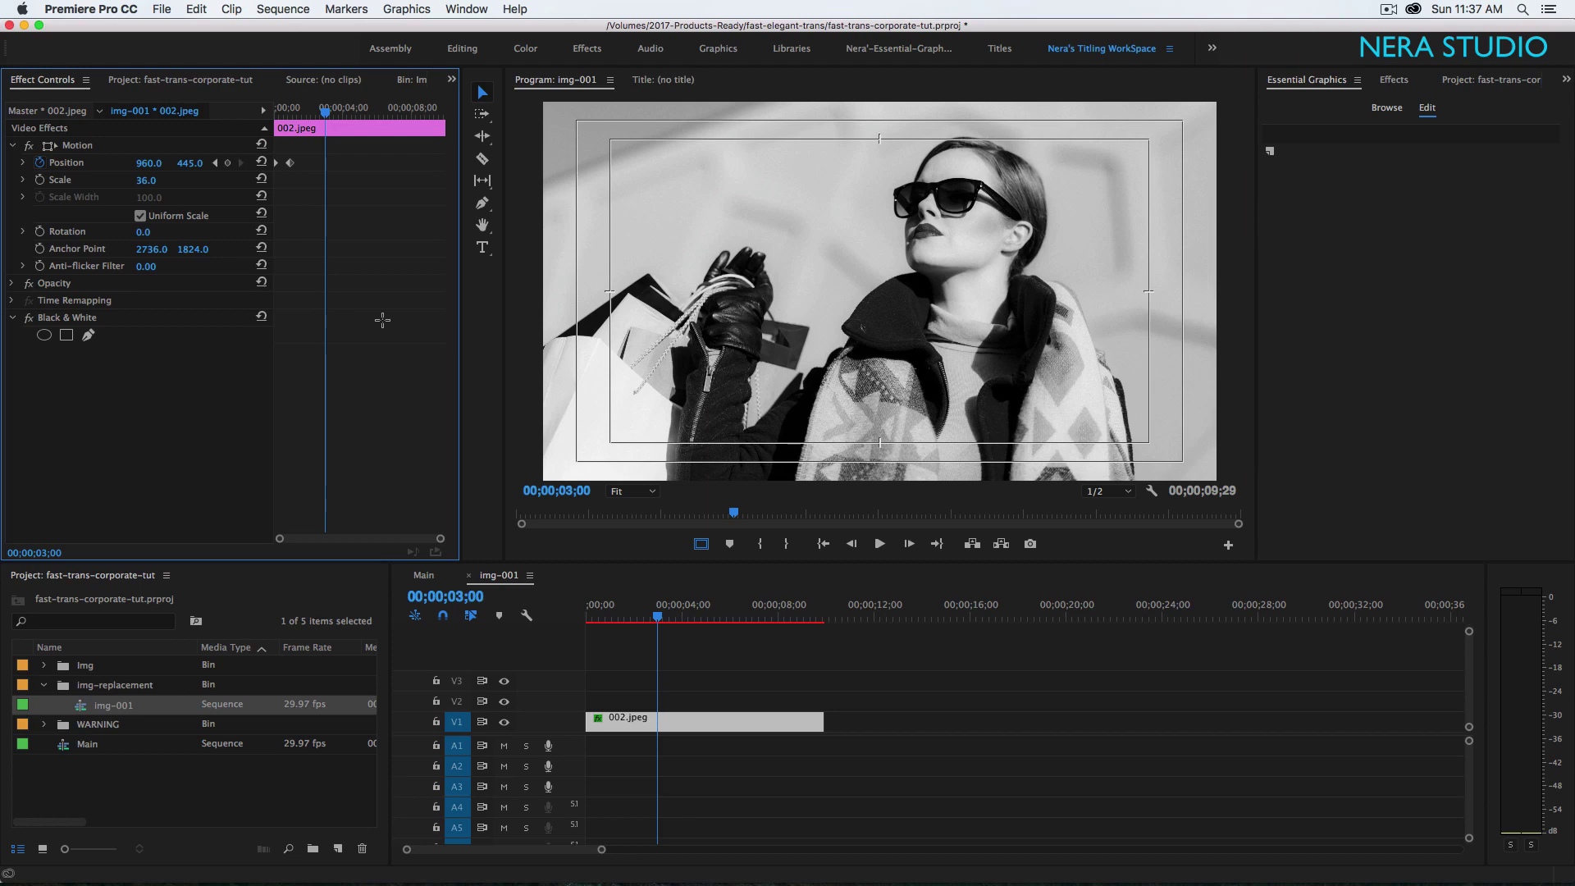
- Shift the second Position keyframe slightly later and ease both keyframes in the velocity graph for a fast start and slow finish
{"action": "left_click", "coordinate": [22, 163]}
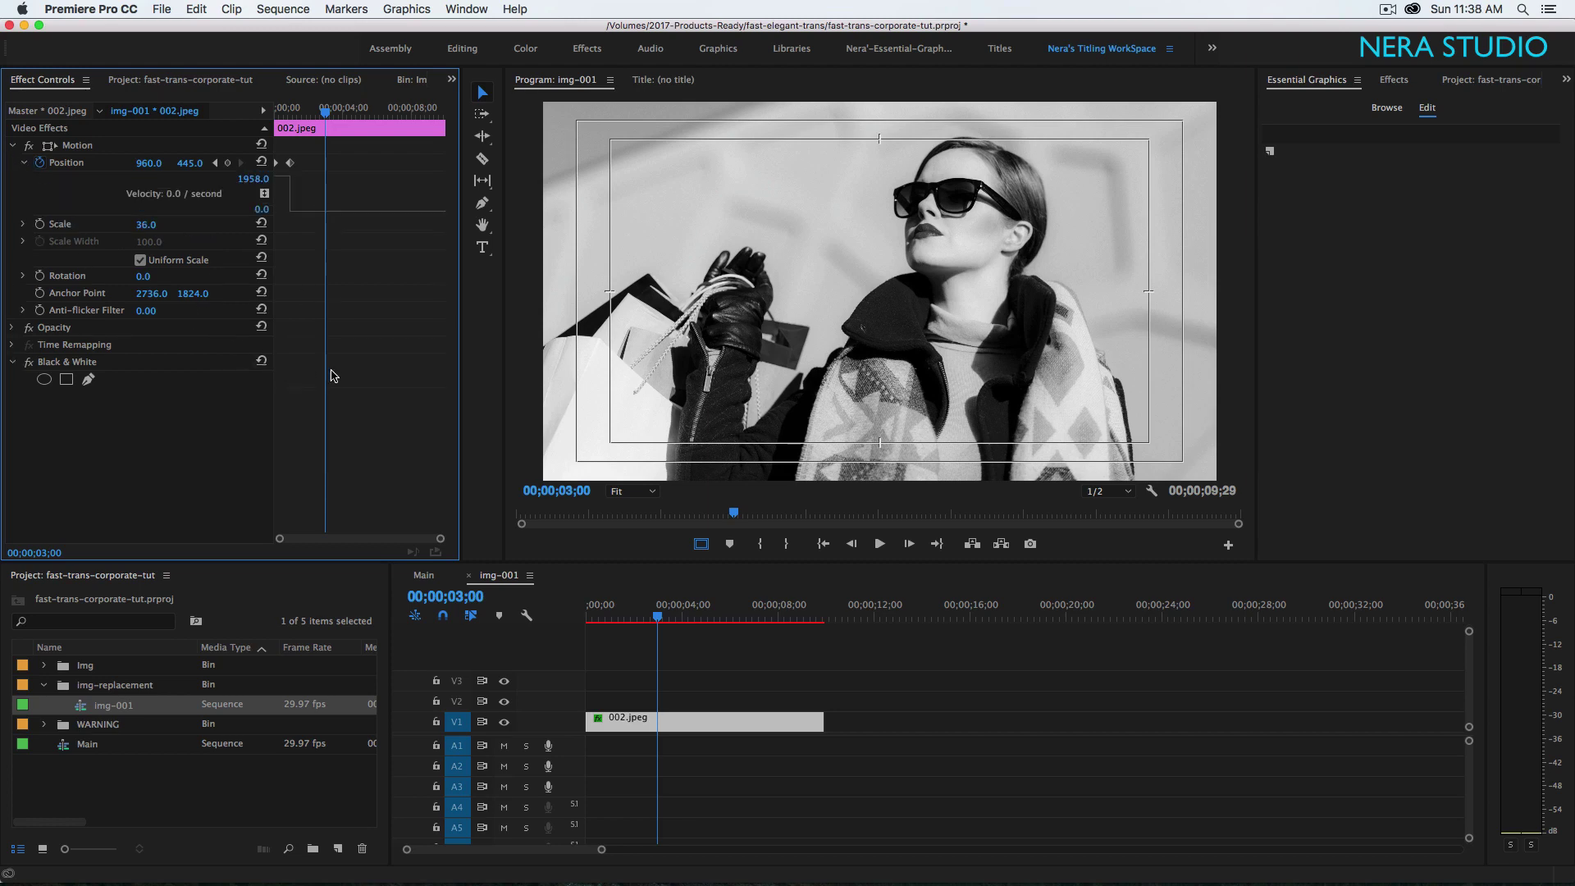
{"action": "key", "text": "grave"}
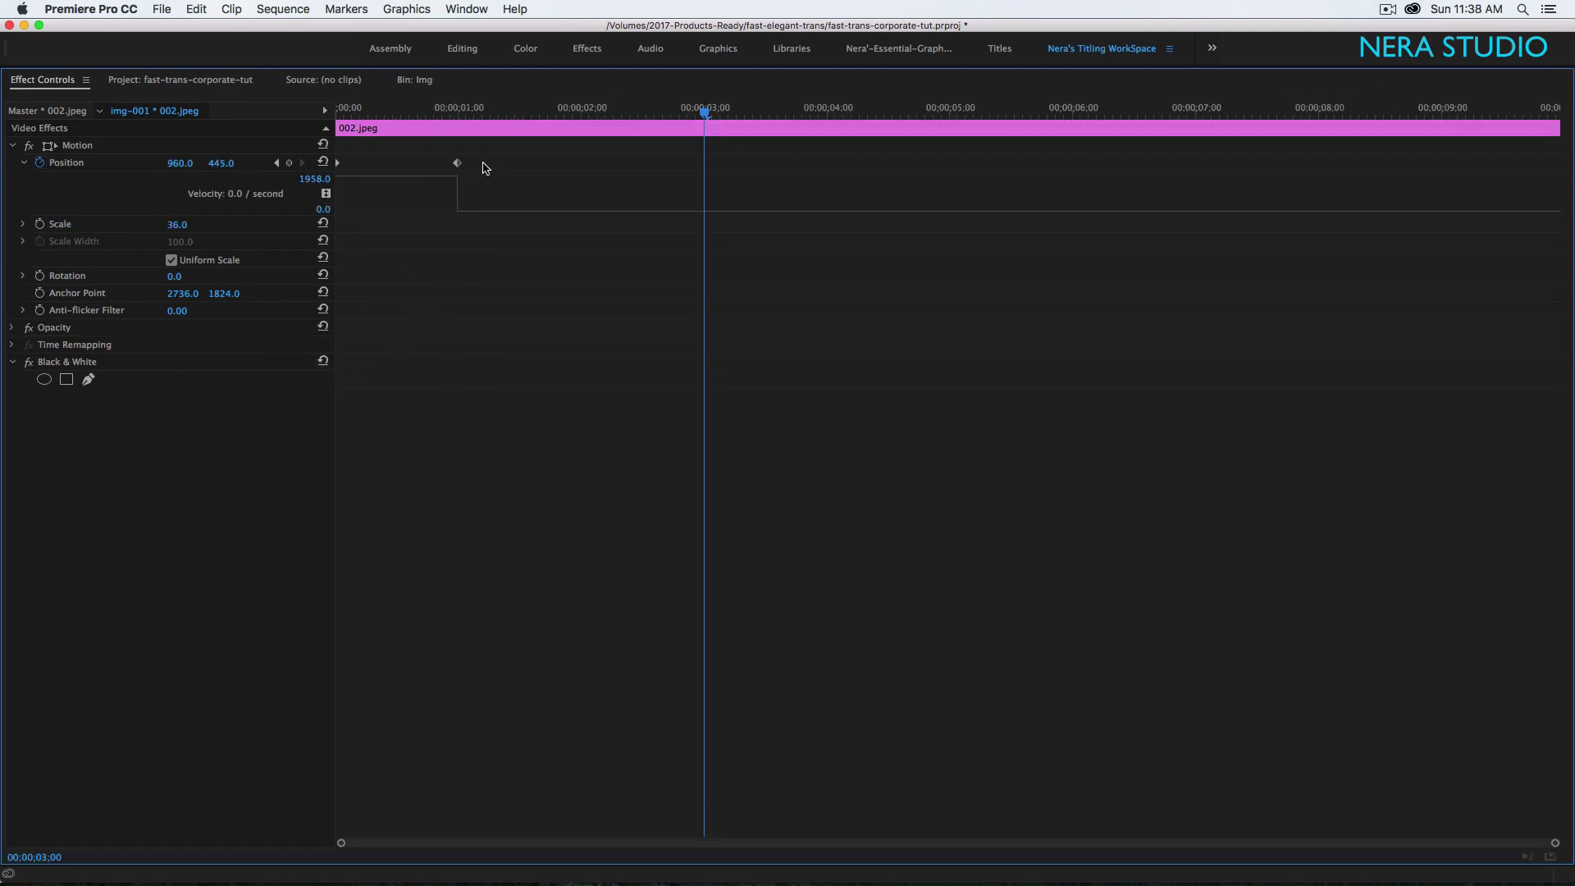
{"action": "left_click_drag", "start_coordinate": [483, 164], "coordinate": [335, 158]}
{"action": "left_click_drag", "start_coordinate": [454, 162], "coordinate": [481, 162]}
{"action": "left_click", "coordinate": [358, 162], "text": "super"}
{"action": "left_click_drag", "start_coordinate": [470, 190], "coordinate": [427, 244]}
{"action": "key", "text": "grave"}
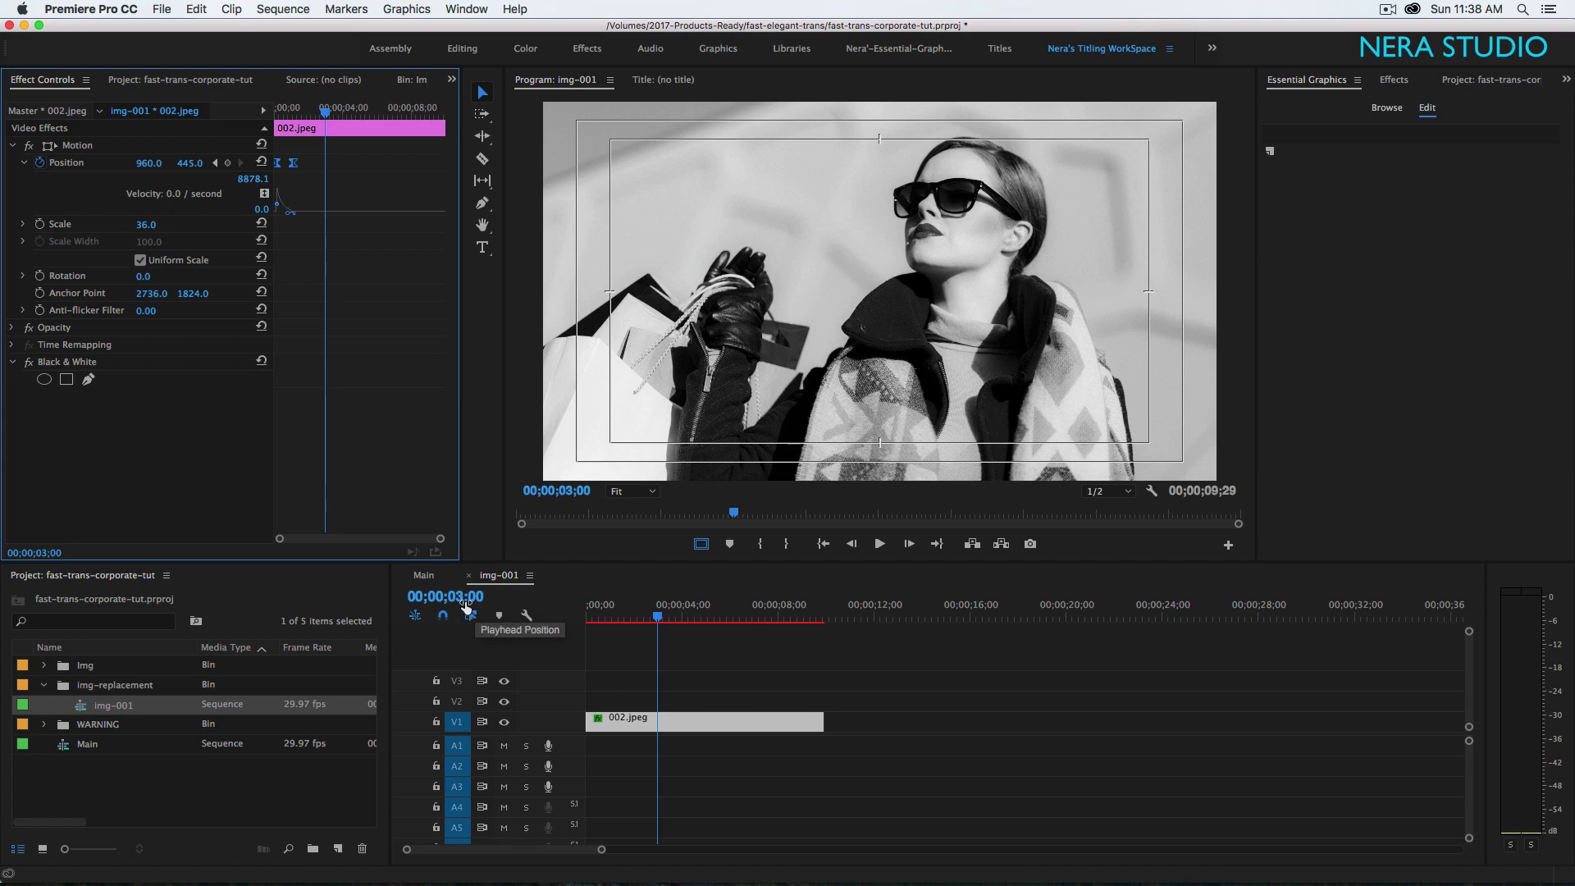
- Add a holding Position keyframe at 00;00;03;00 and another at 00;00;04;00 that slides the image out horizontally
{"action": "left_click", "coordinate": [227, 162]}
{"action": "left_click", "coordinate": [444, 595]}
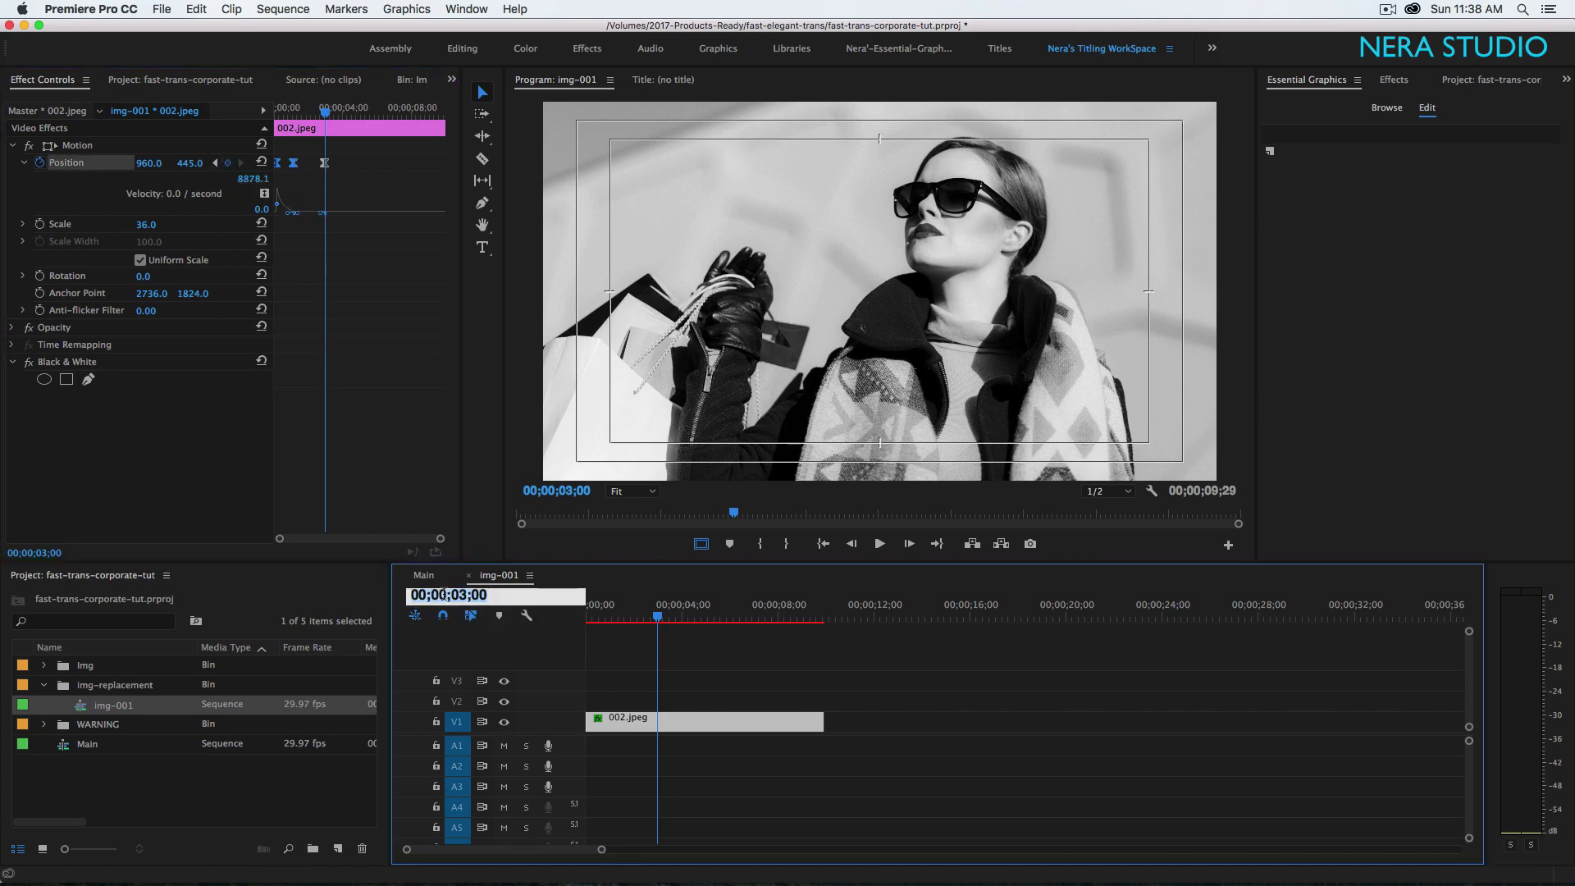
{"action": "type", "text": "400"}
{"action": "key", "text": "Return"}
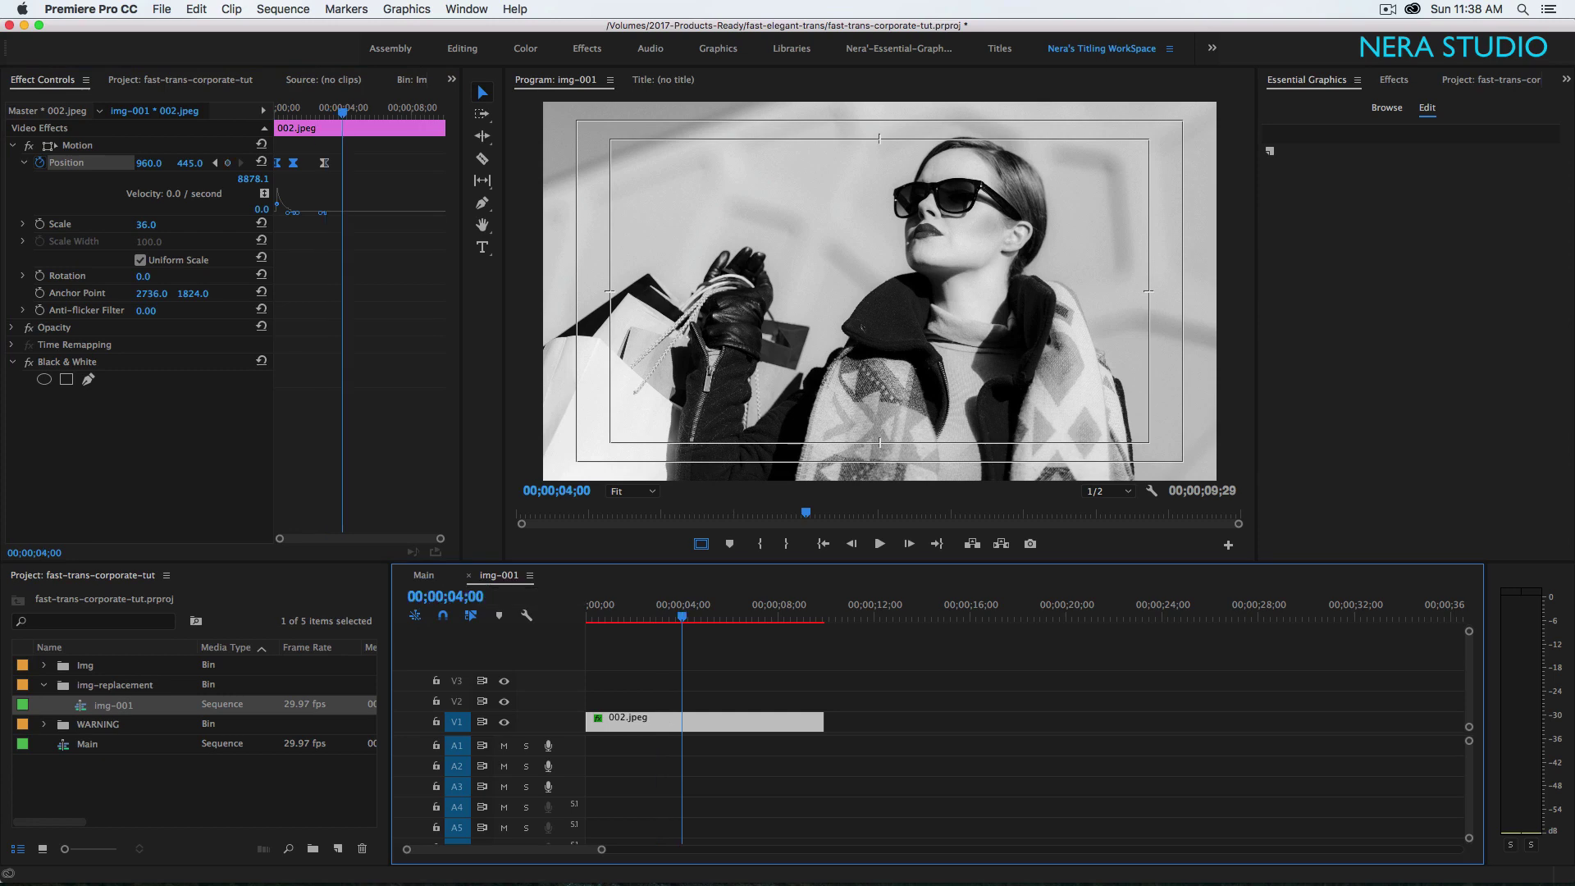
{"action": "left_click", "coordinate": [150, 163]}
{"action": "left_click_drag", "start_coordinate": [149, 164], "coordinate": [295, 163]}
{"action": "mouse_move", "coordinate": [153, 163]}
{"action": "left_mouse_down"}
{"action": "mouse_move", "coordinate": [123, 163]}
{"action": "mouse_move", "coordinate": [152, 163]}
{"action": "left_mouse_up"}
{"action": "left_click_drag", "start_coordinate": [685, 611], "coordinate": [614, 633]}
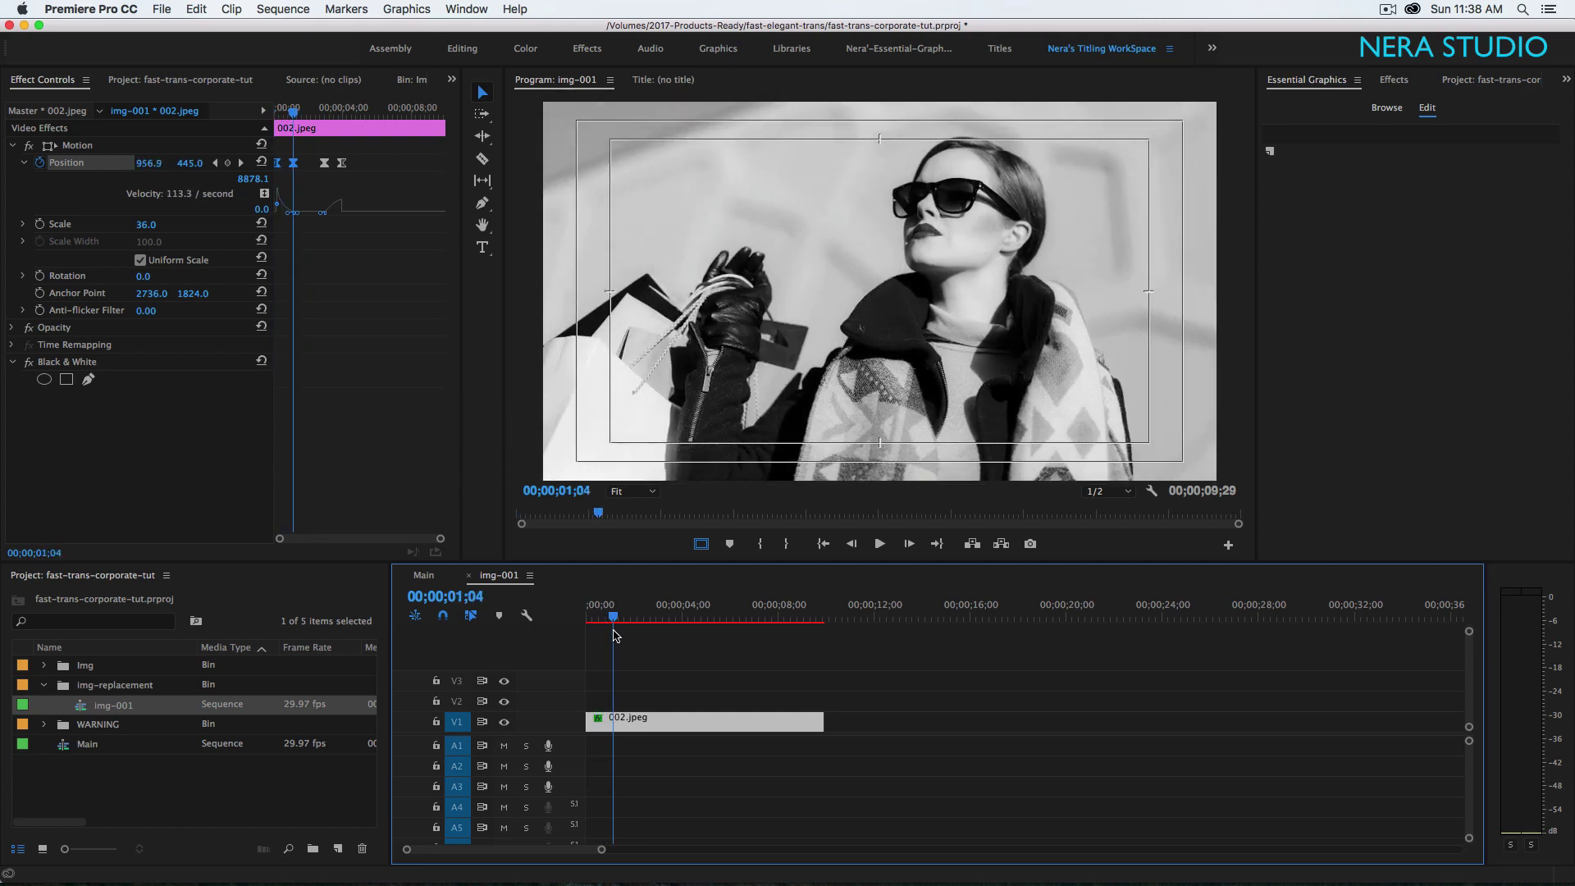
- Place the img-001 sequence on track V3 of the Main sequence, between the bg colors and img mask clips
{"action": "left_click", "coordinate": [424, 576]}
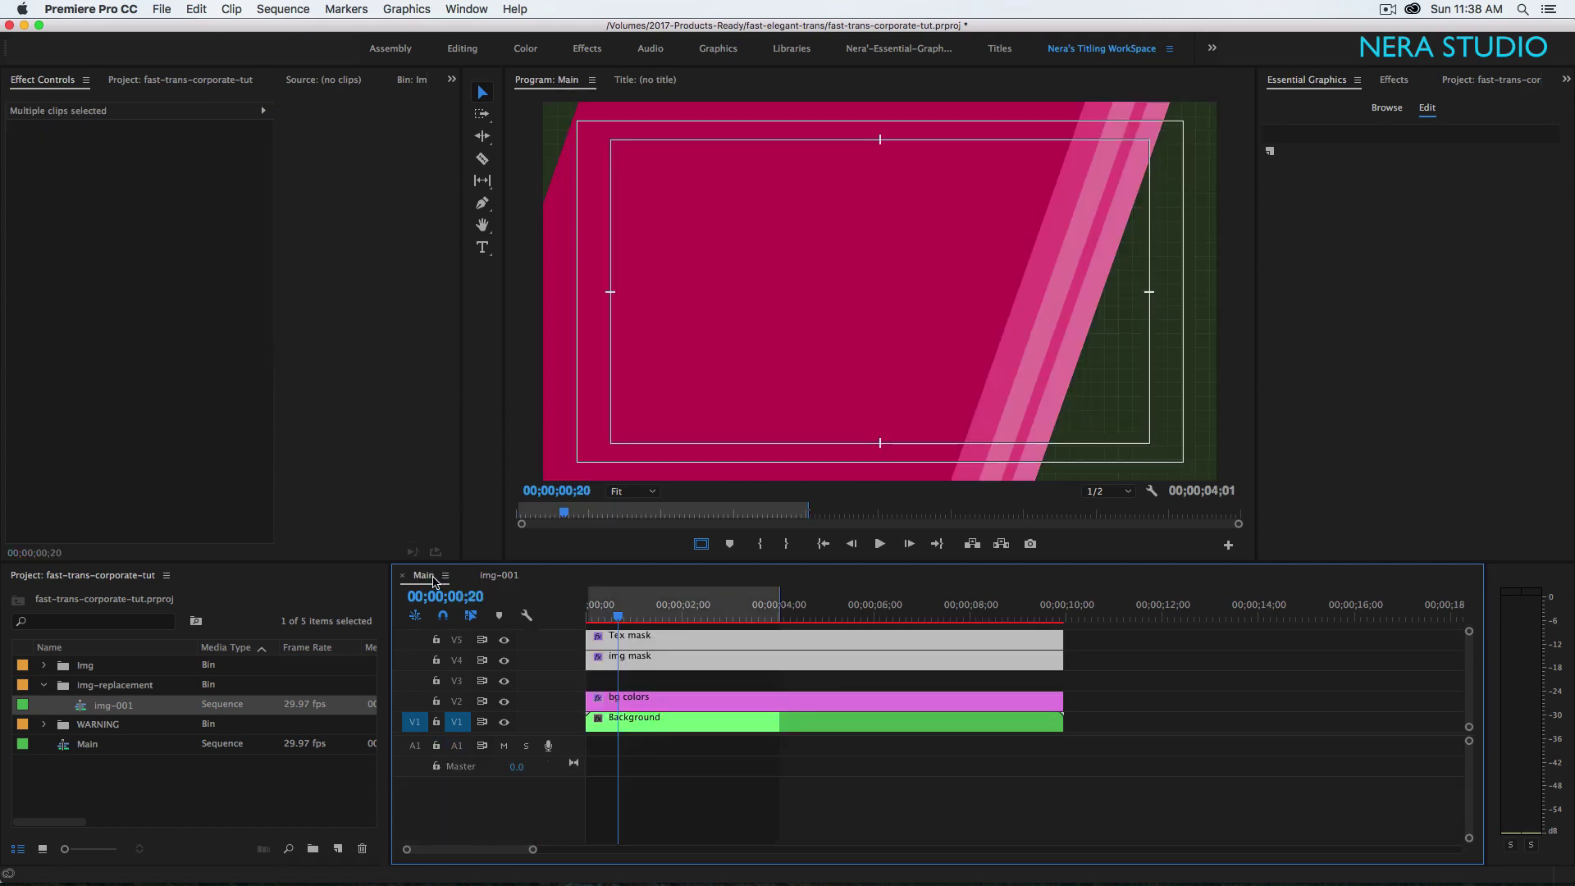
{"action": "left_click", "coordinate": [104, 707]}
{"action": "key", "text": "Return"}
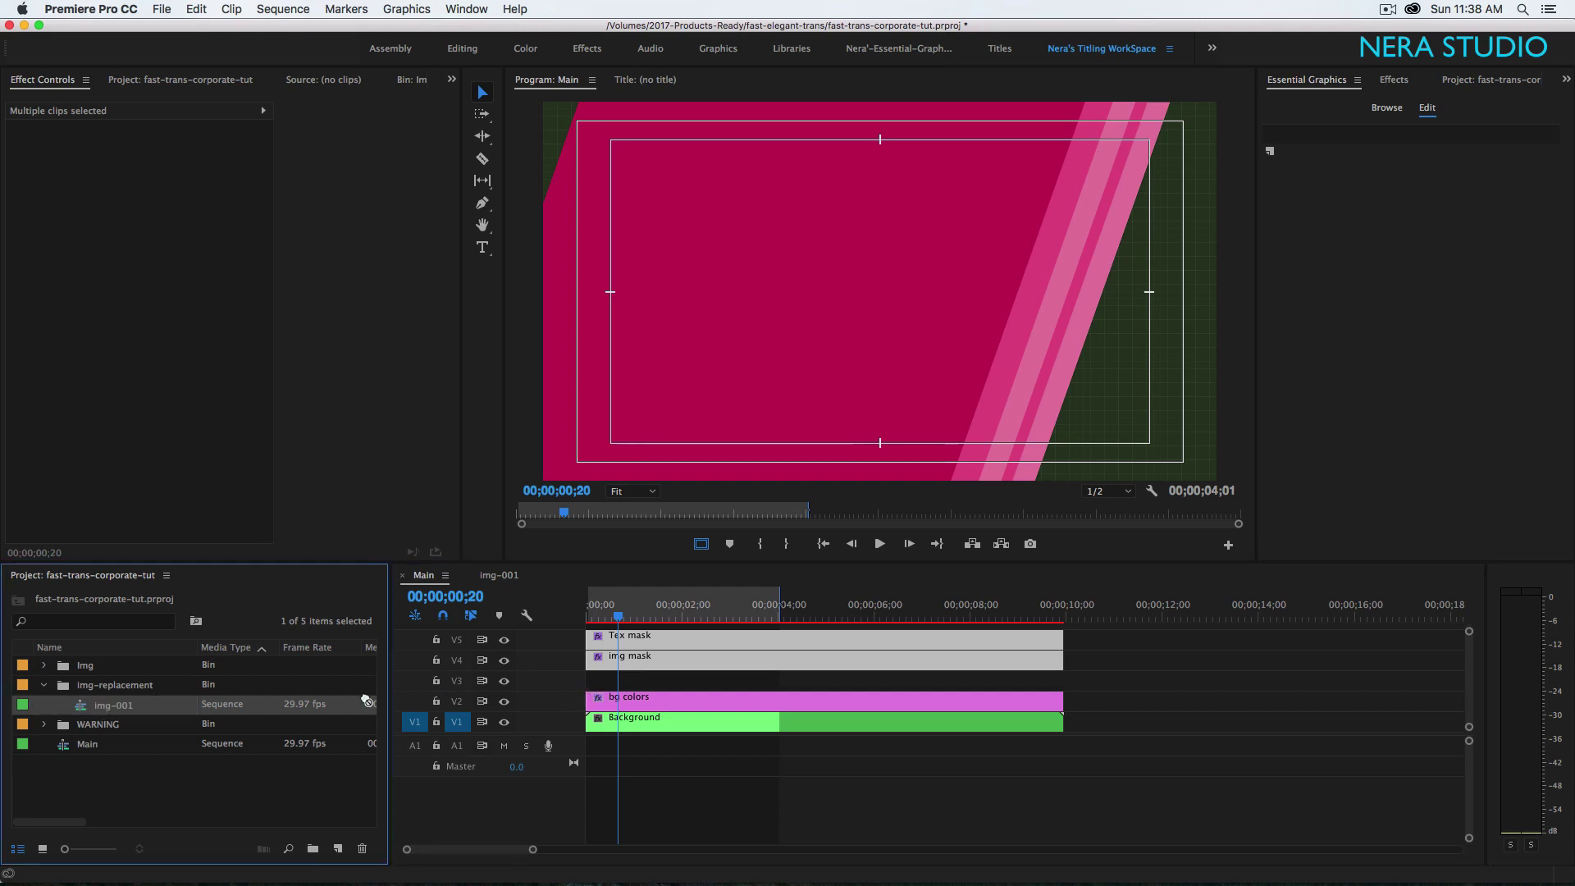
{"action": "left_click_drag", "start_coordinate": [497, 689], "coordinate": [593, 674]}
{"action": "left_click", "coordinate": [640, 681]}
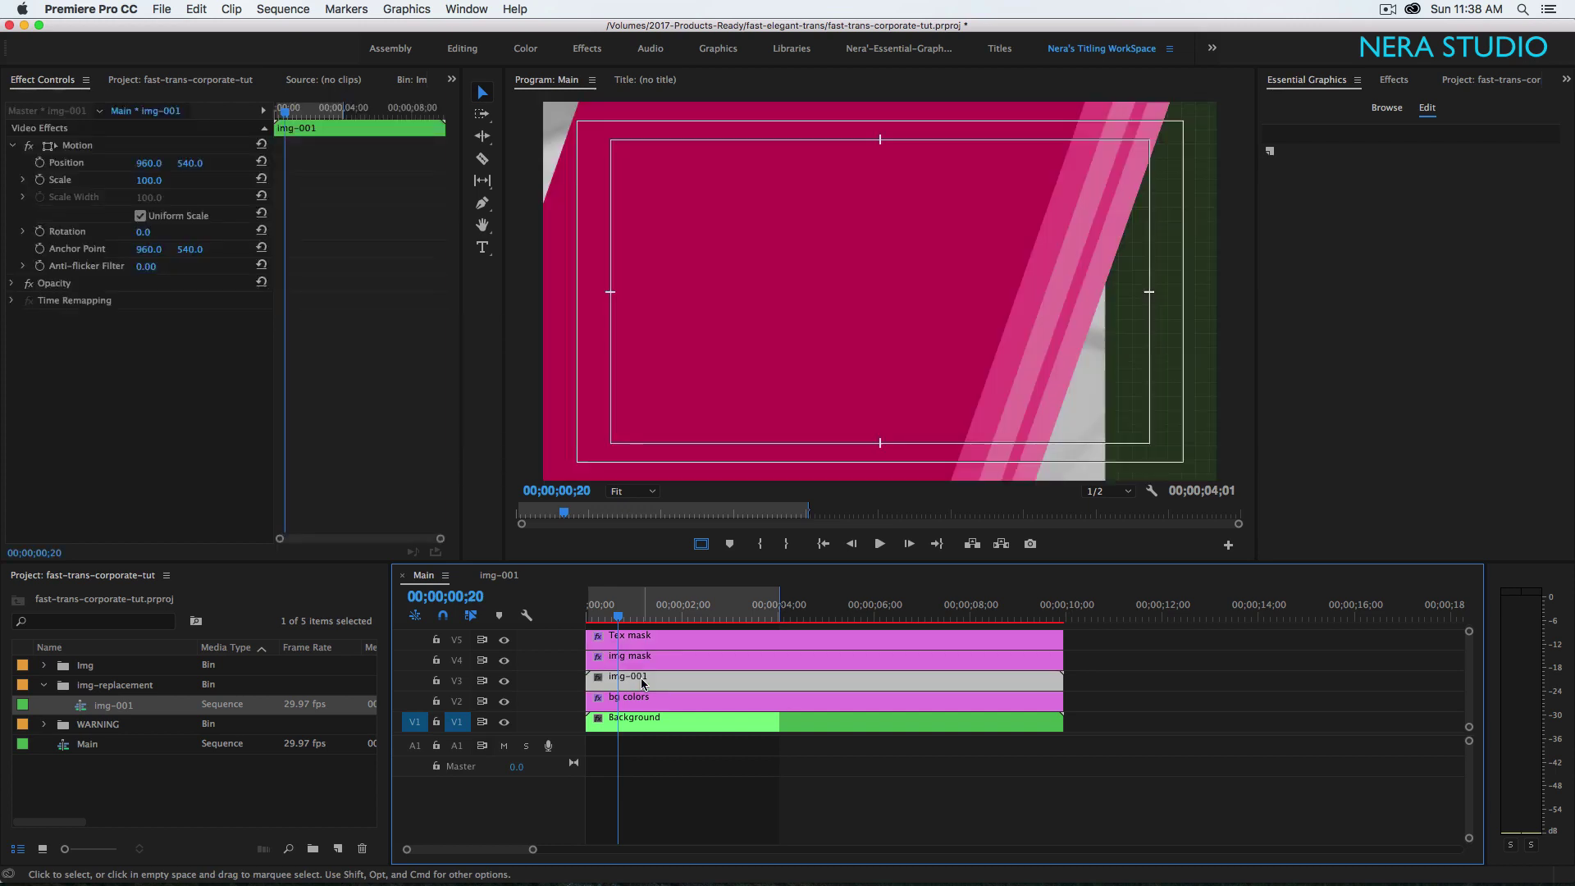
- Nest the Tex mask, img mask, img-001 and bg colors clips into a sequence named "Holder one"
{"action": "left_click_drag", "start_coordinate": [1098, 707], "coordinate": [951, 640]}
{"action": "right_click", "coordinate": [952, 657]}
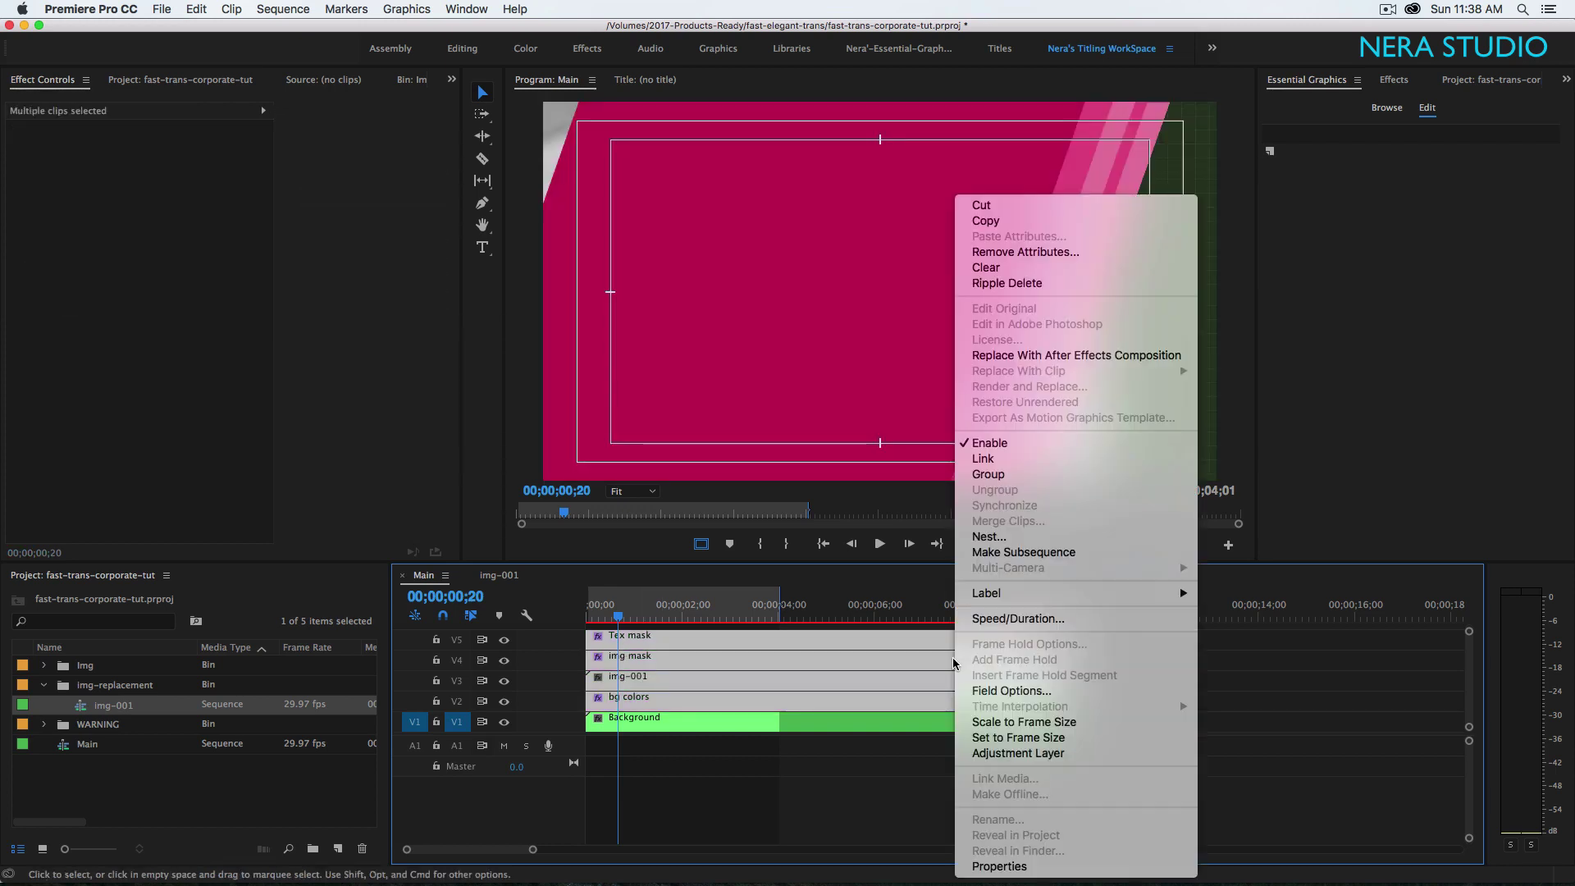
{"action": "left_click", "coordinate": [1001, 544]}
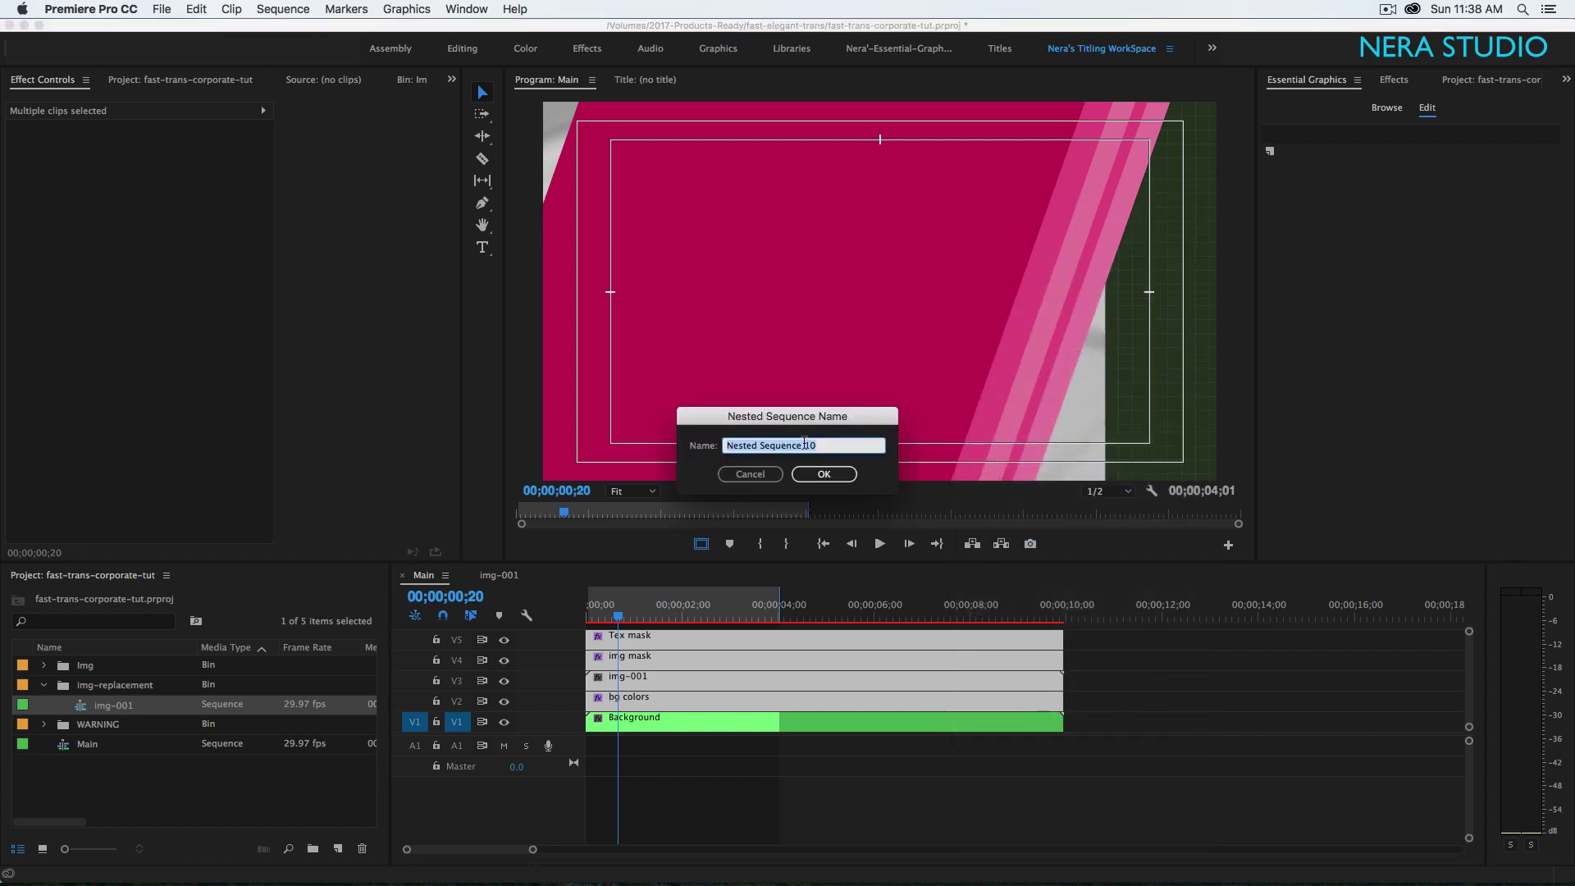
{"action": "type", "text": "Holder one"}
{"action": "key", "text": "Return"}
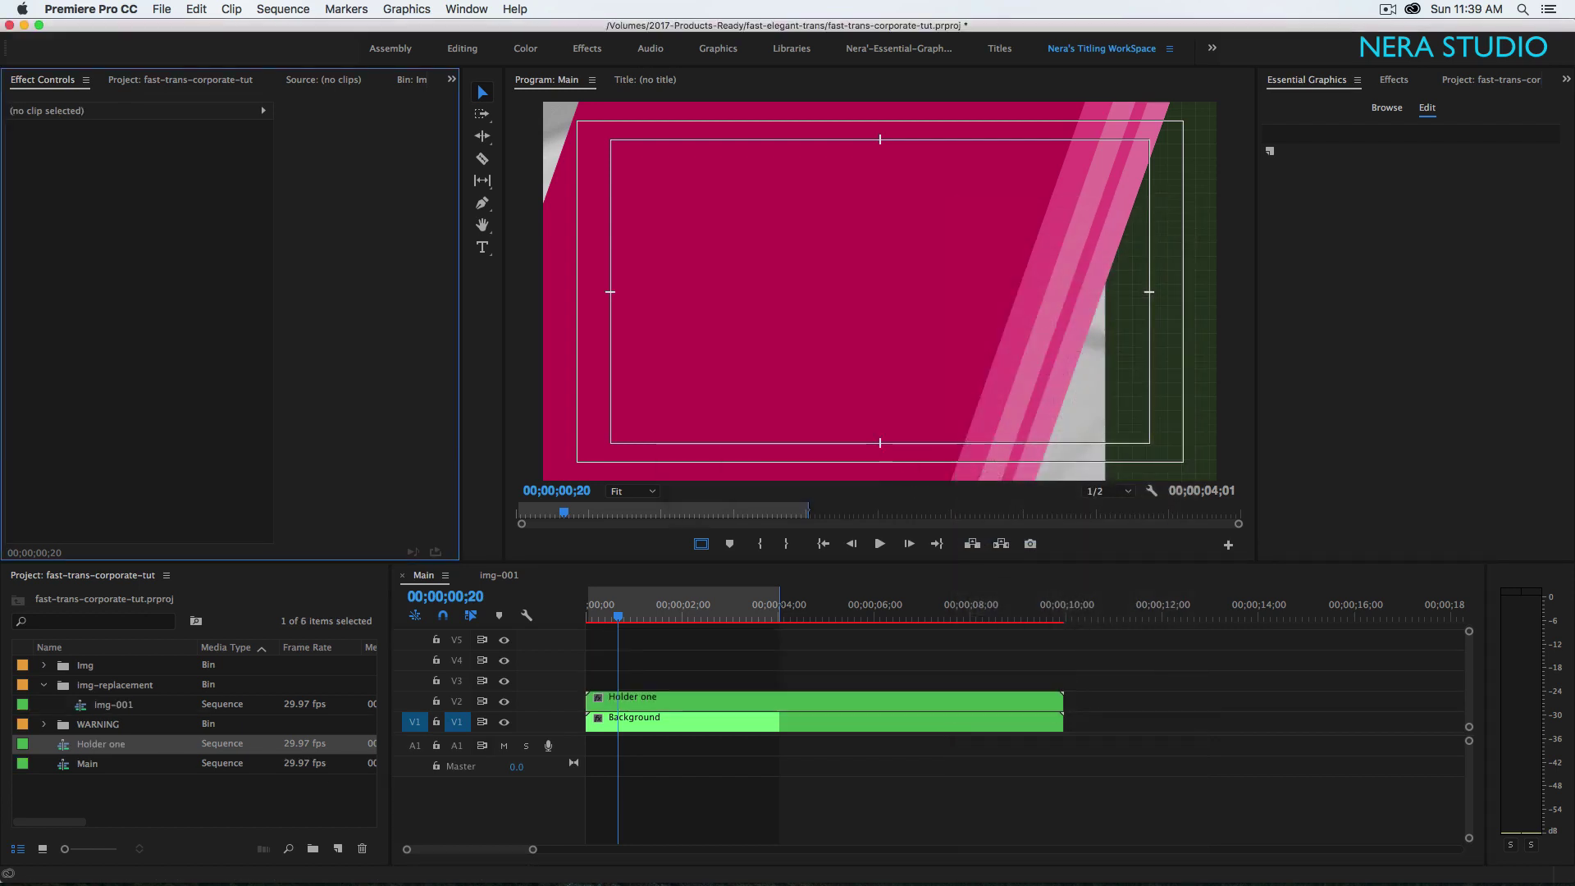
- Open the Holder one nest and apply the Track Matte Key effect to its img-001 clip
{"action": "double_click", "coordinate": [848, 696]}
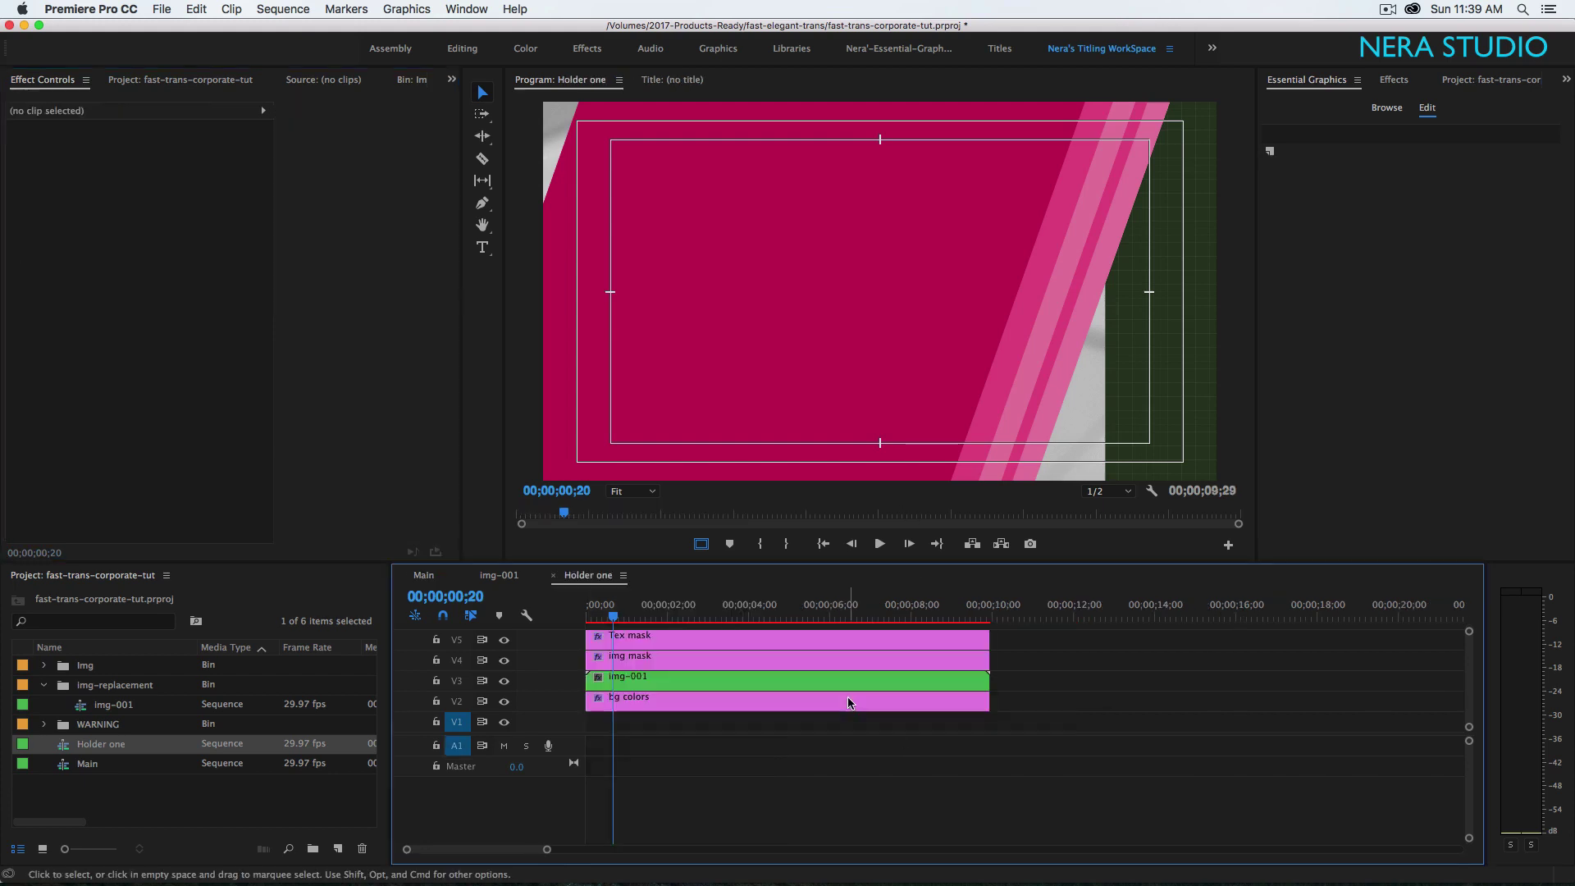
{"action": "left_click", "coordinate": [882, 683]}
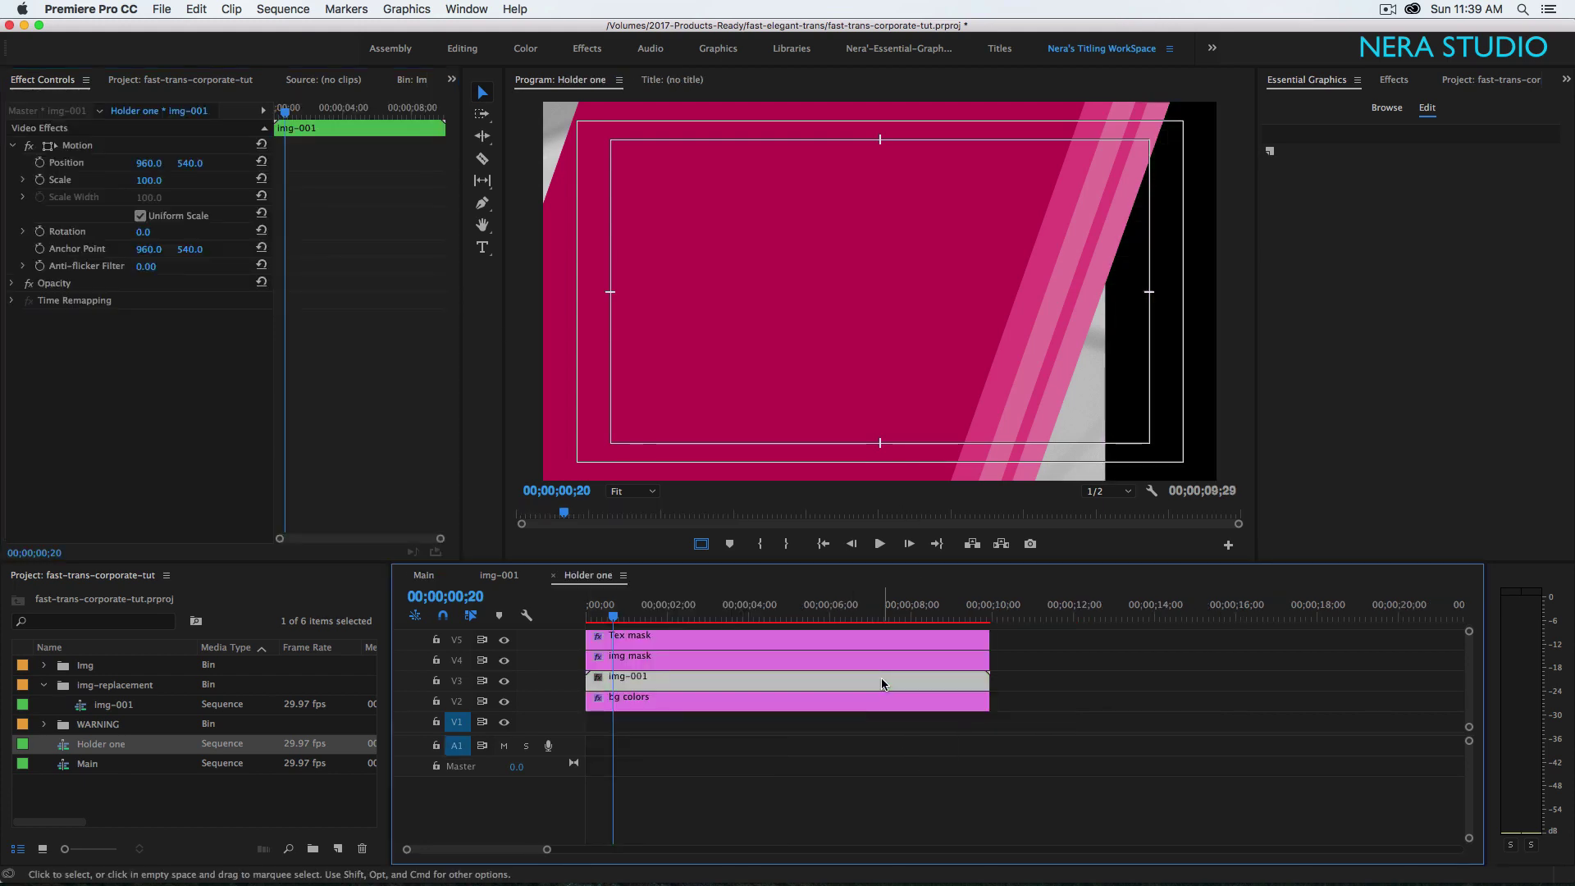
{"action": "left_click", "coordinate": [1393, 80]}
{"action": "left_click", "coordinate": [1353, 101]}
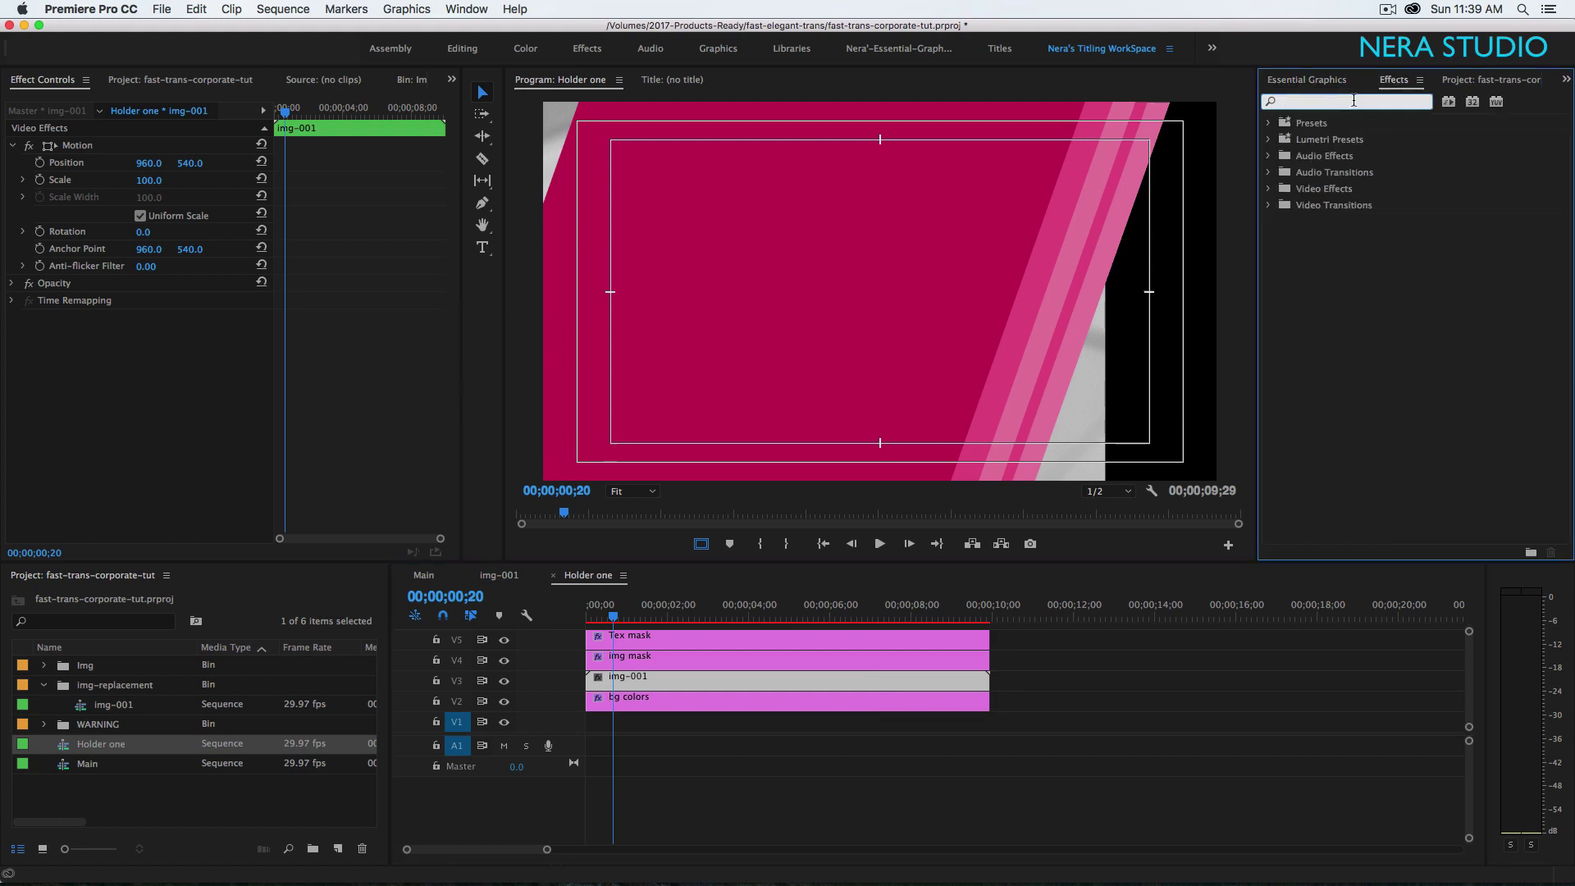
{"action": "type", "text": "track"}
{"action": "left_click_drag", "start_coordinate": [1365, 221], "coordinate": [656, 681]}
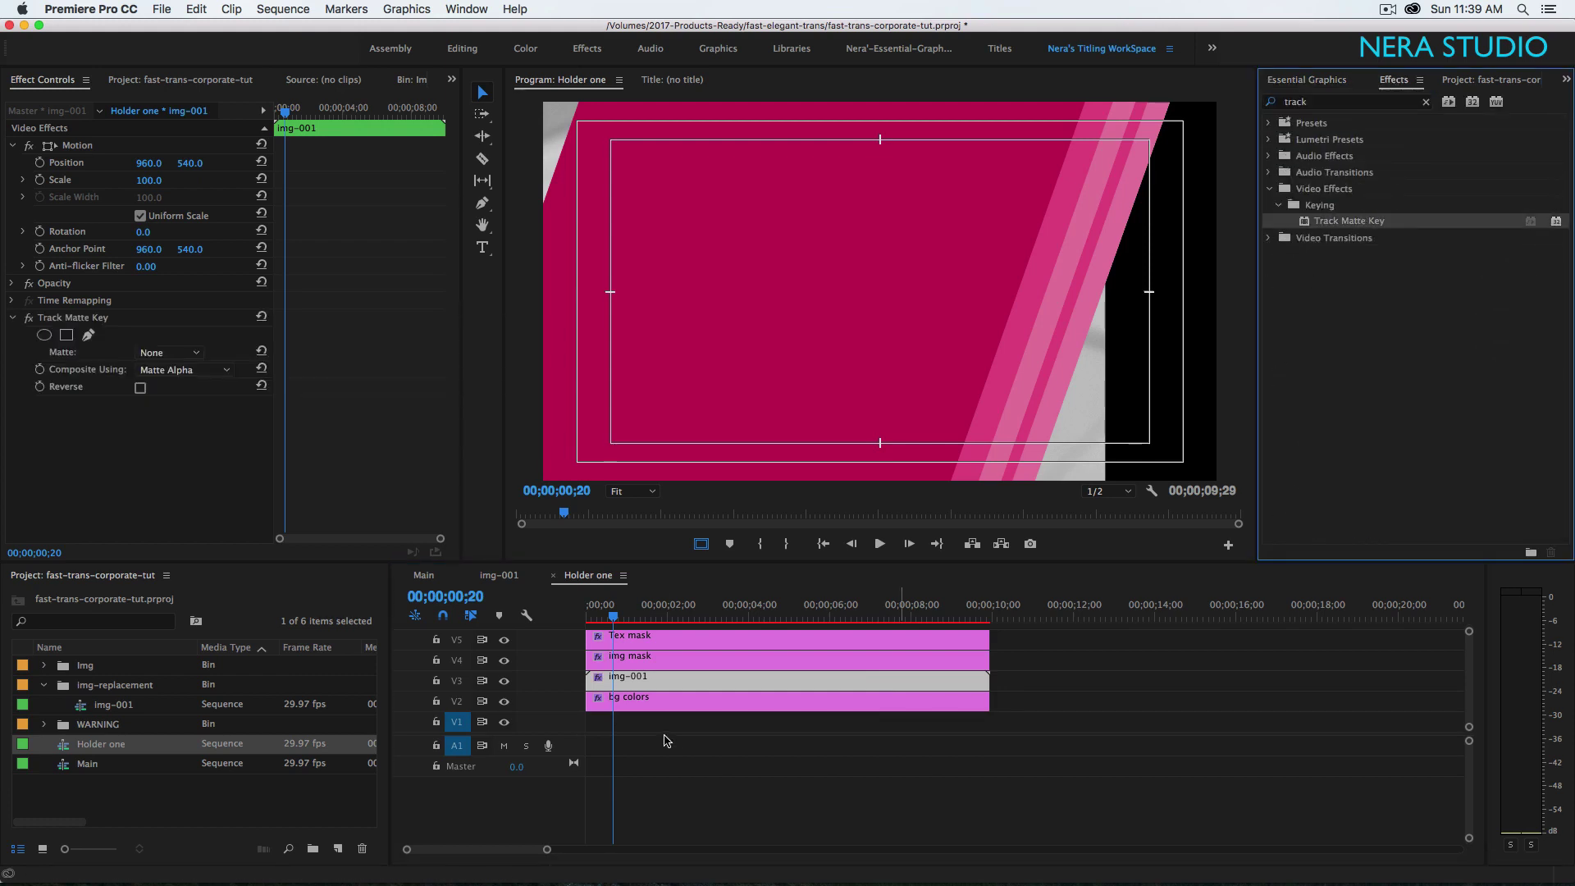
- Set the Track Matte Key's matte to Video 4 and hide track V5 to check the masked image
{"action": "left_click", "coordinate": [195, 353]}
{"action": "left_click", "coordinate": [174, 408]}
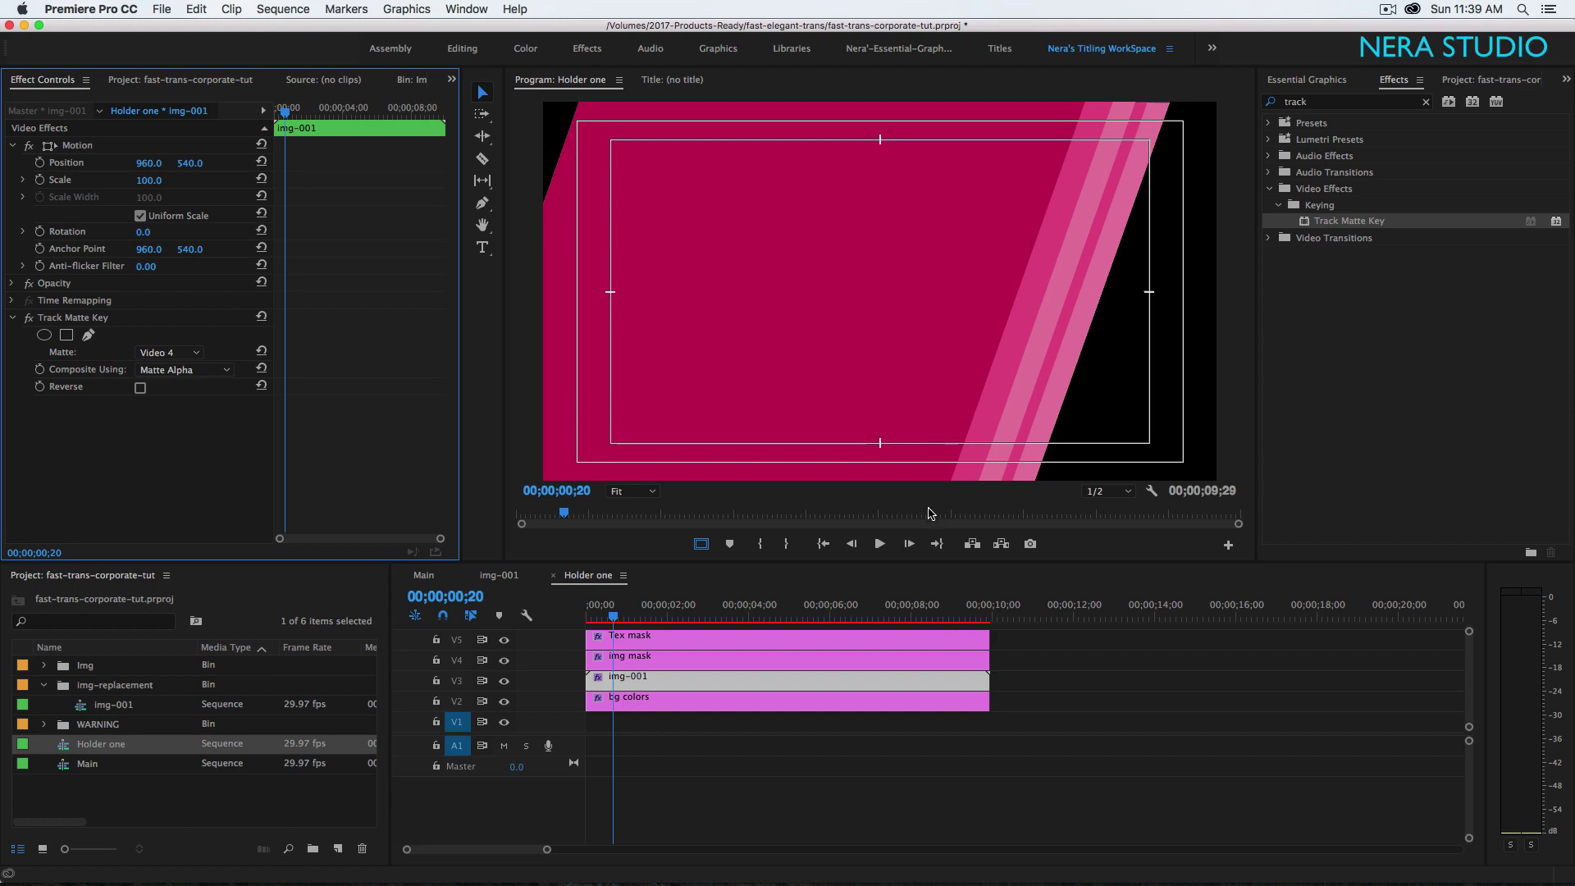
{"action": "left_click", "coordinate": [505, 640]}
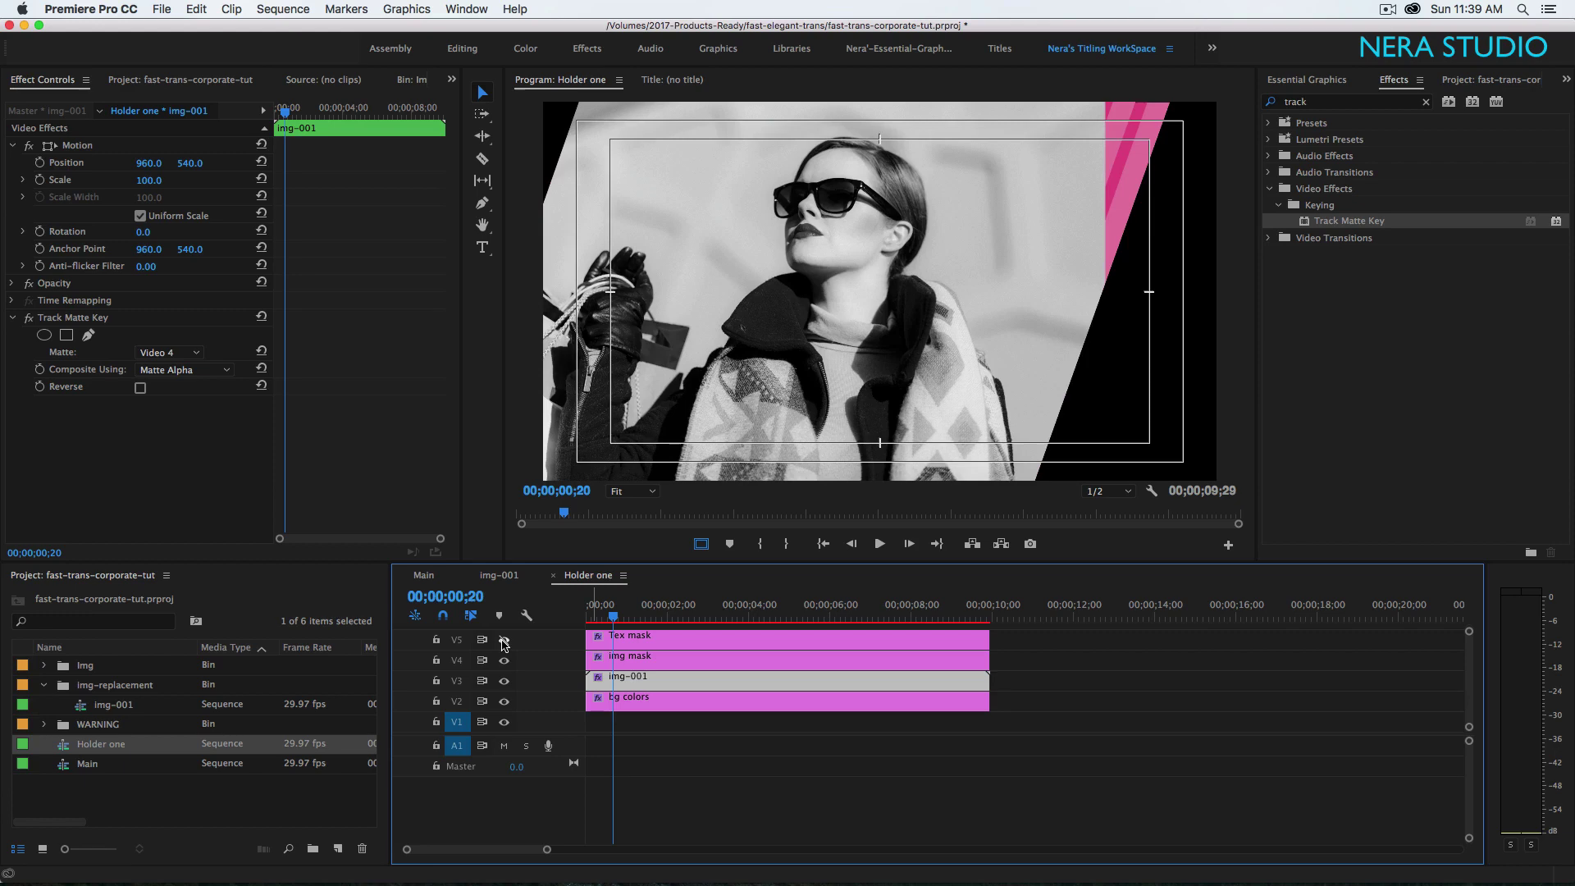
{"action": "mouse_move", "coordinate": [613, 617]}
{"action": "left_mouse_down"}
{"action": "mouse_move", "coordinate": [681, 619]}
{"action": "mouse_move", "coordinate": [603, 618]}
{"action": "mouse_move", "coordinate": [621, 616]}
{"action": "left_mouse_up"}
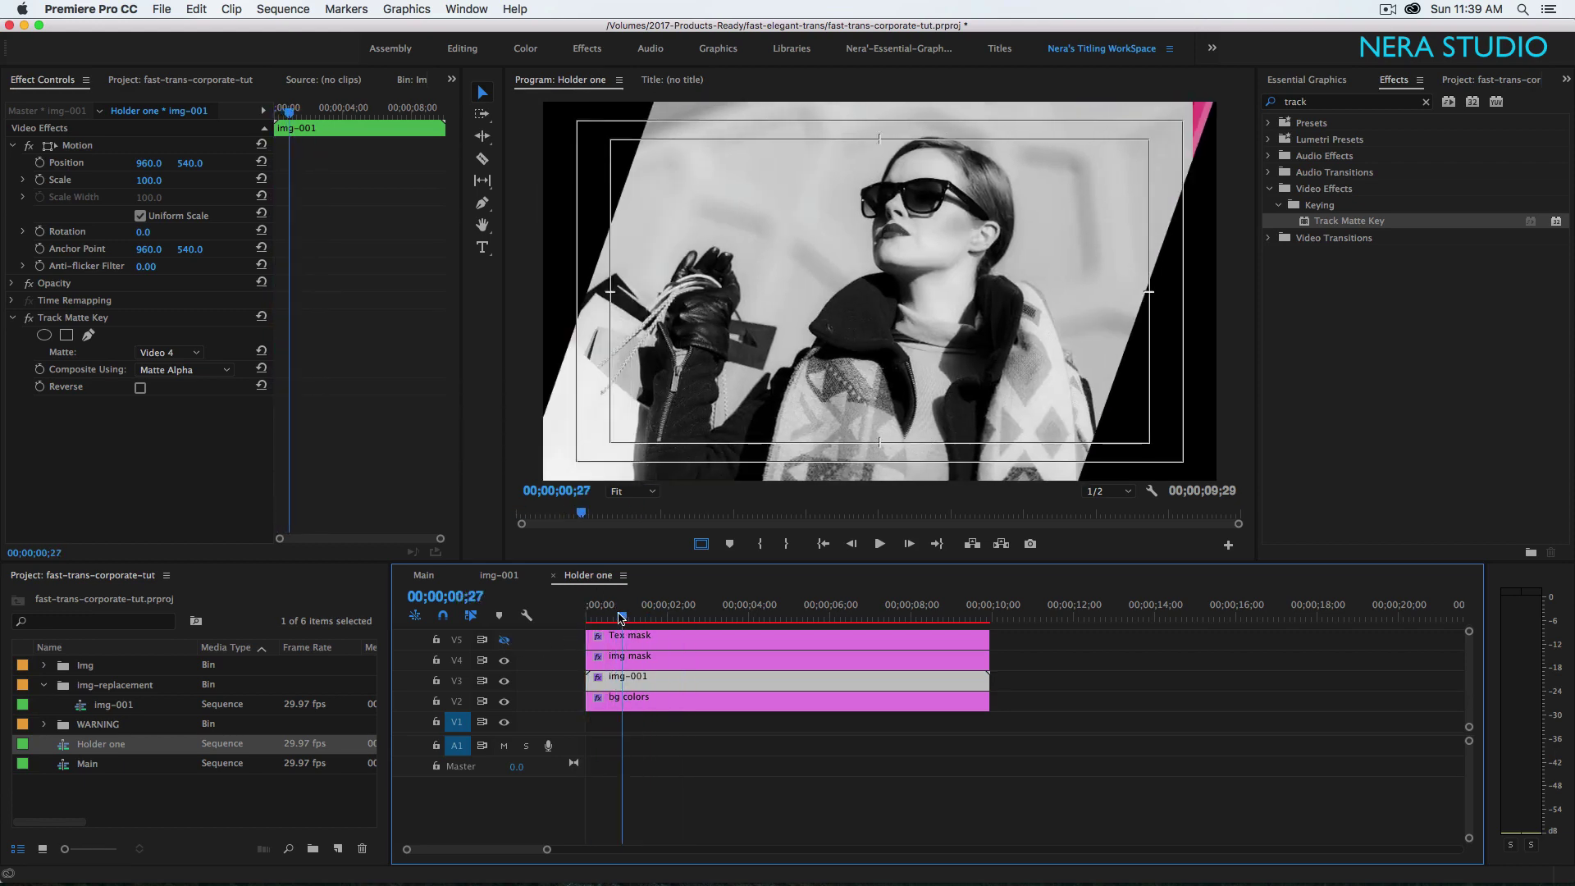
- Delete the B bottom, B center and B top shape layers from the img mask clip
{"action": "left_click", "coordinate": [663, 665]}
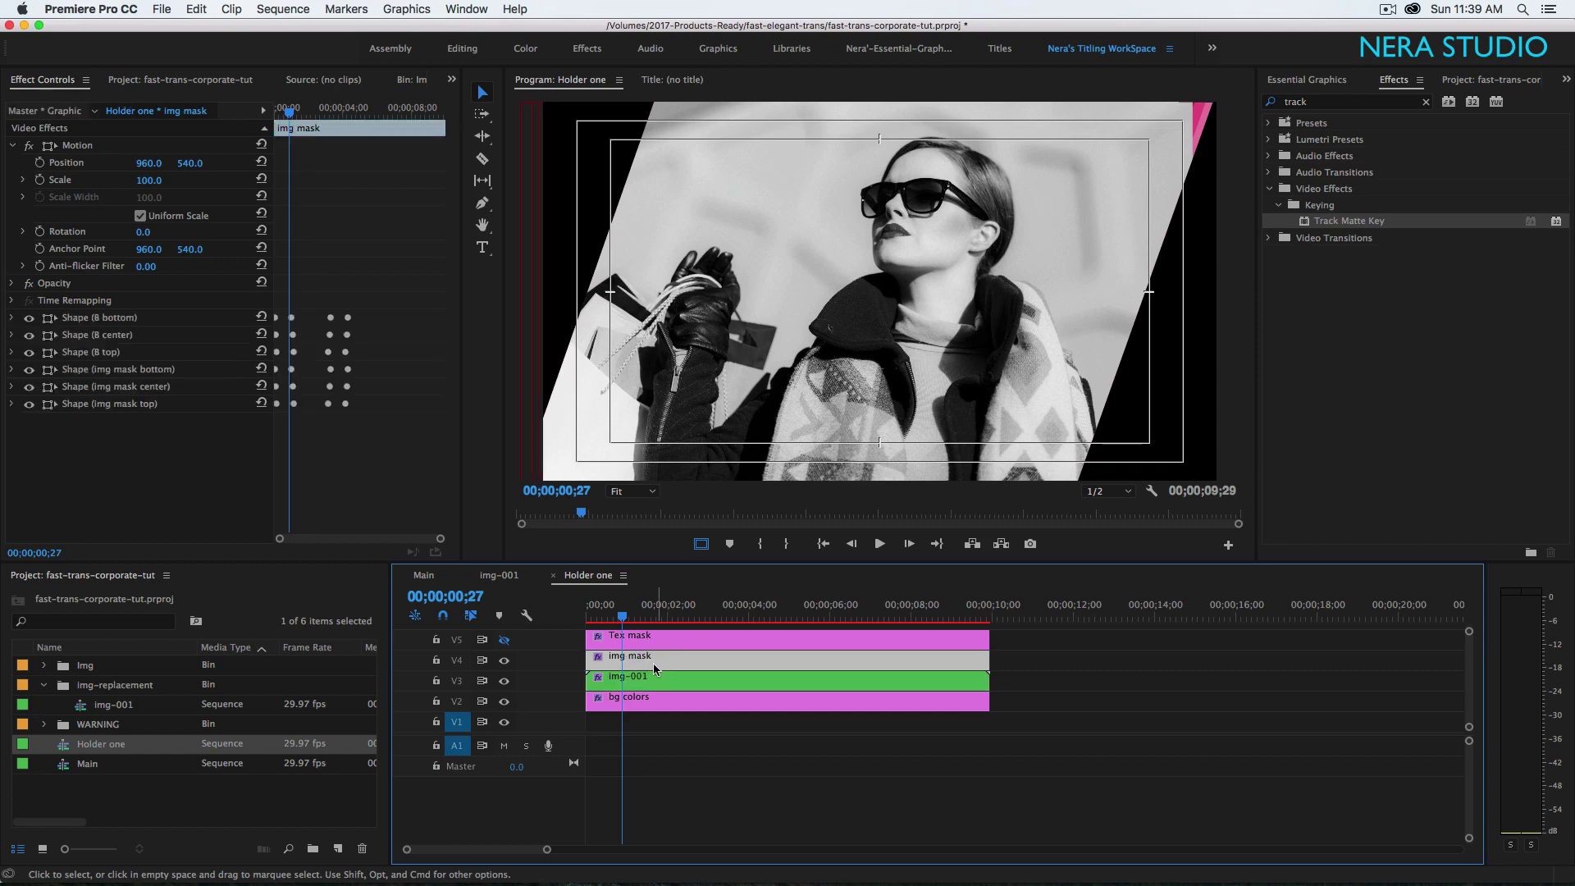
{"action": "left_click", "coordinate": [1293, 85]}
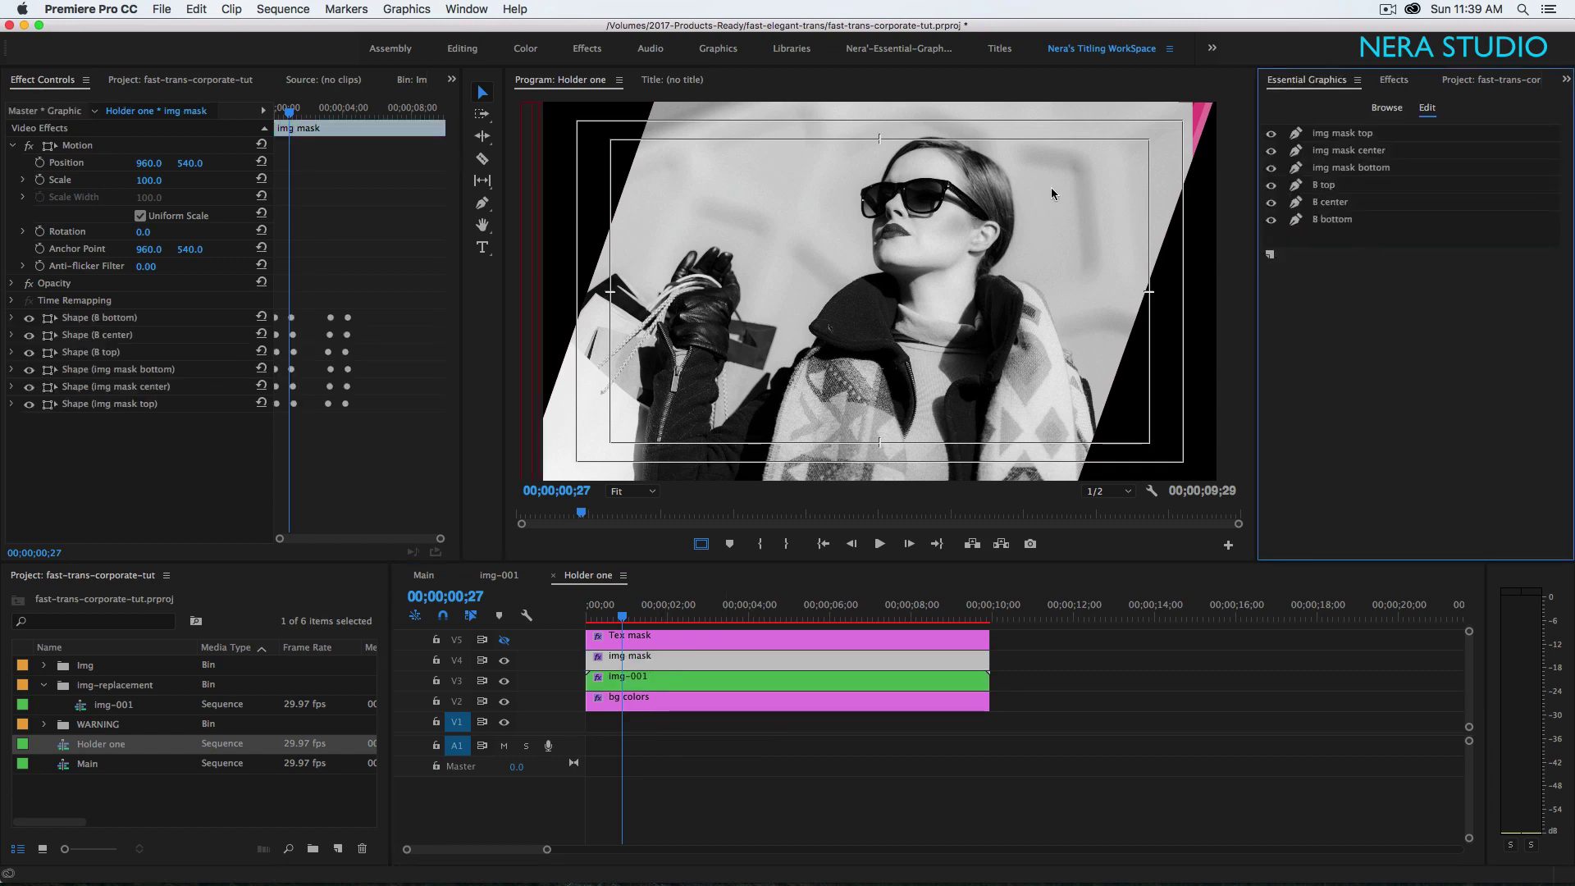
{"action": "left_click", "coordinate": [465, 10]}
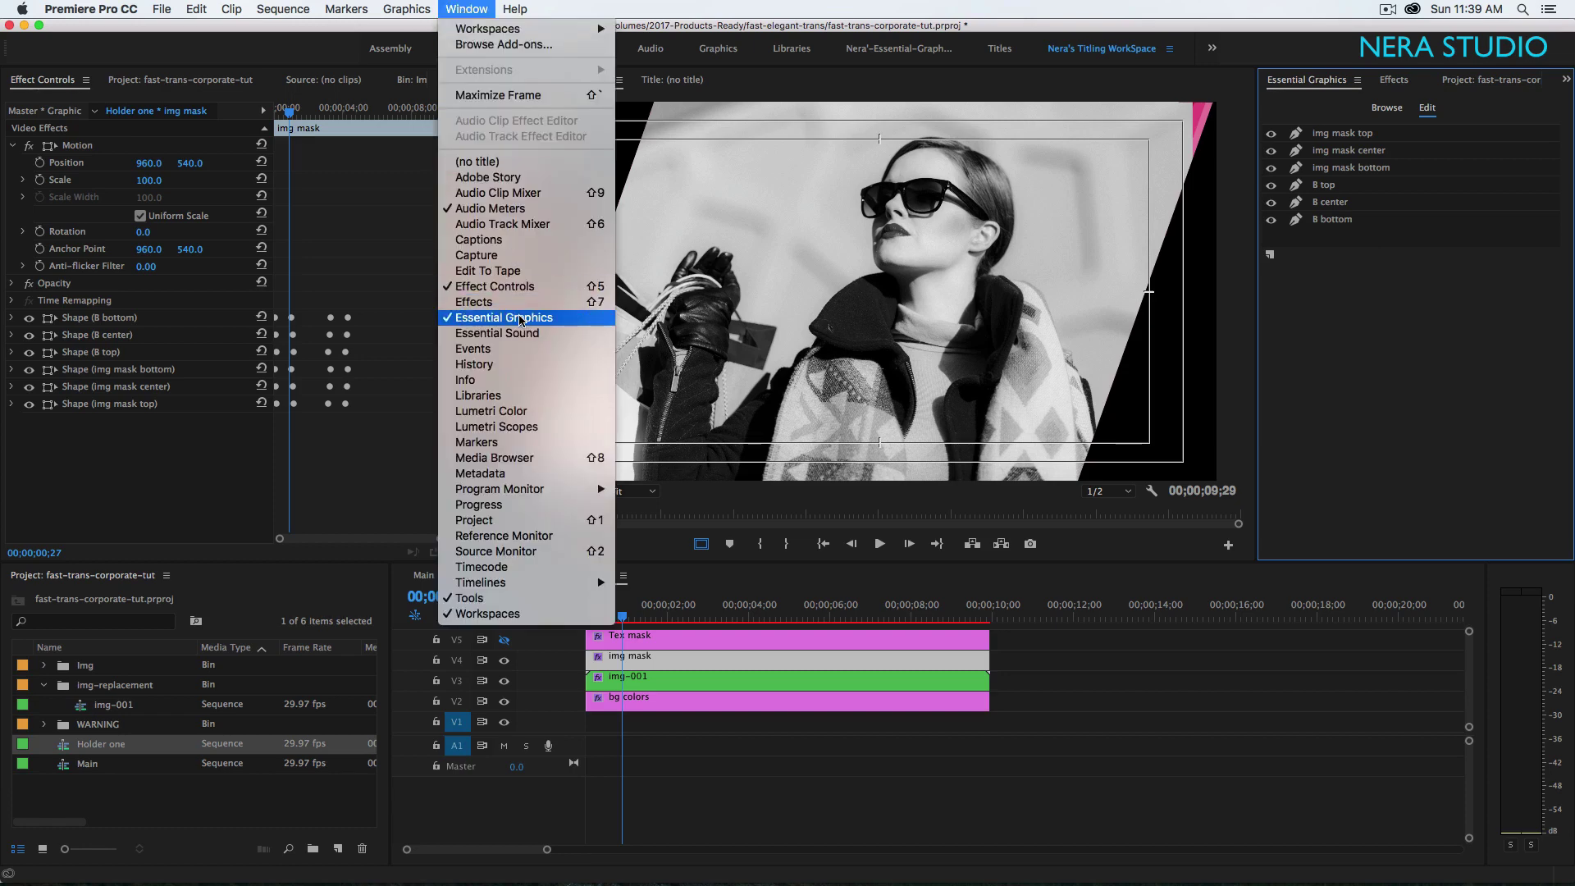
{"action": "left_click", "coordinate": [1397, 216]}
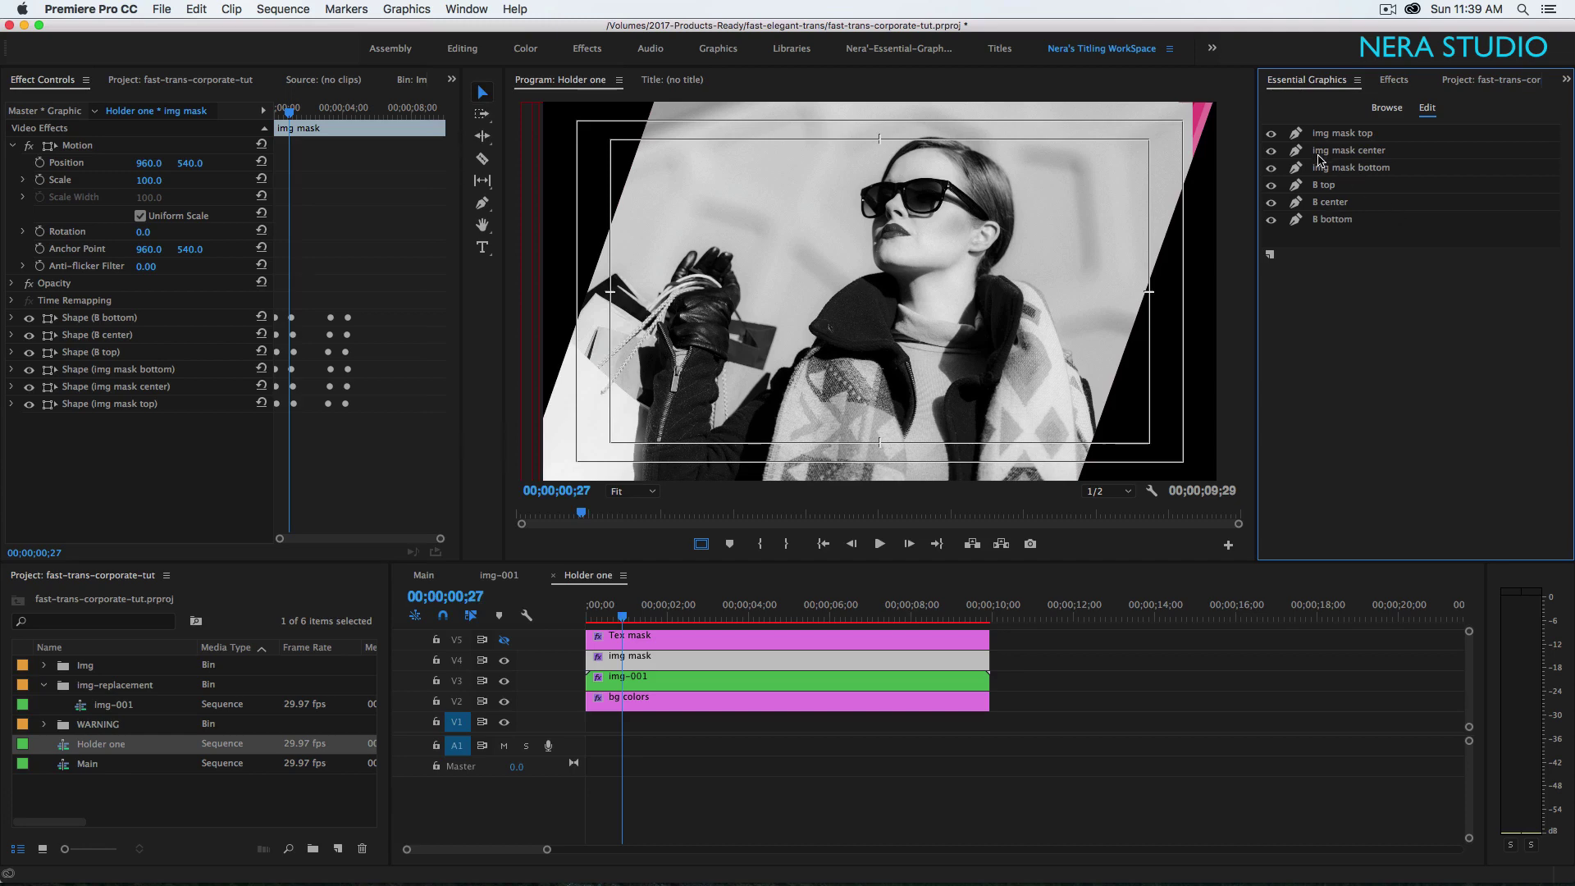
{"action": "left_click", "coordinate": [1333, 219]}
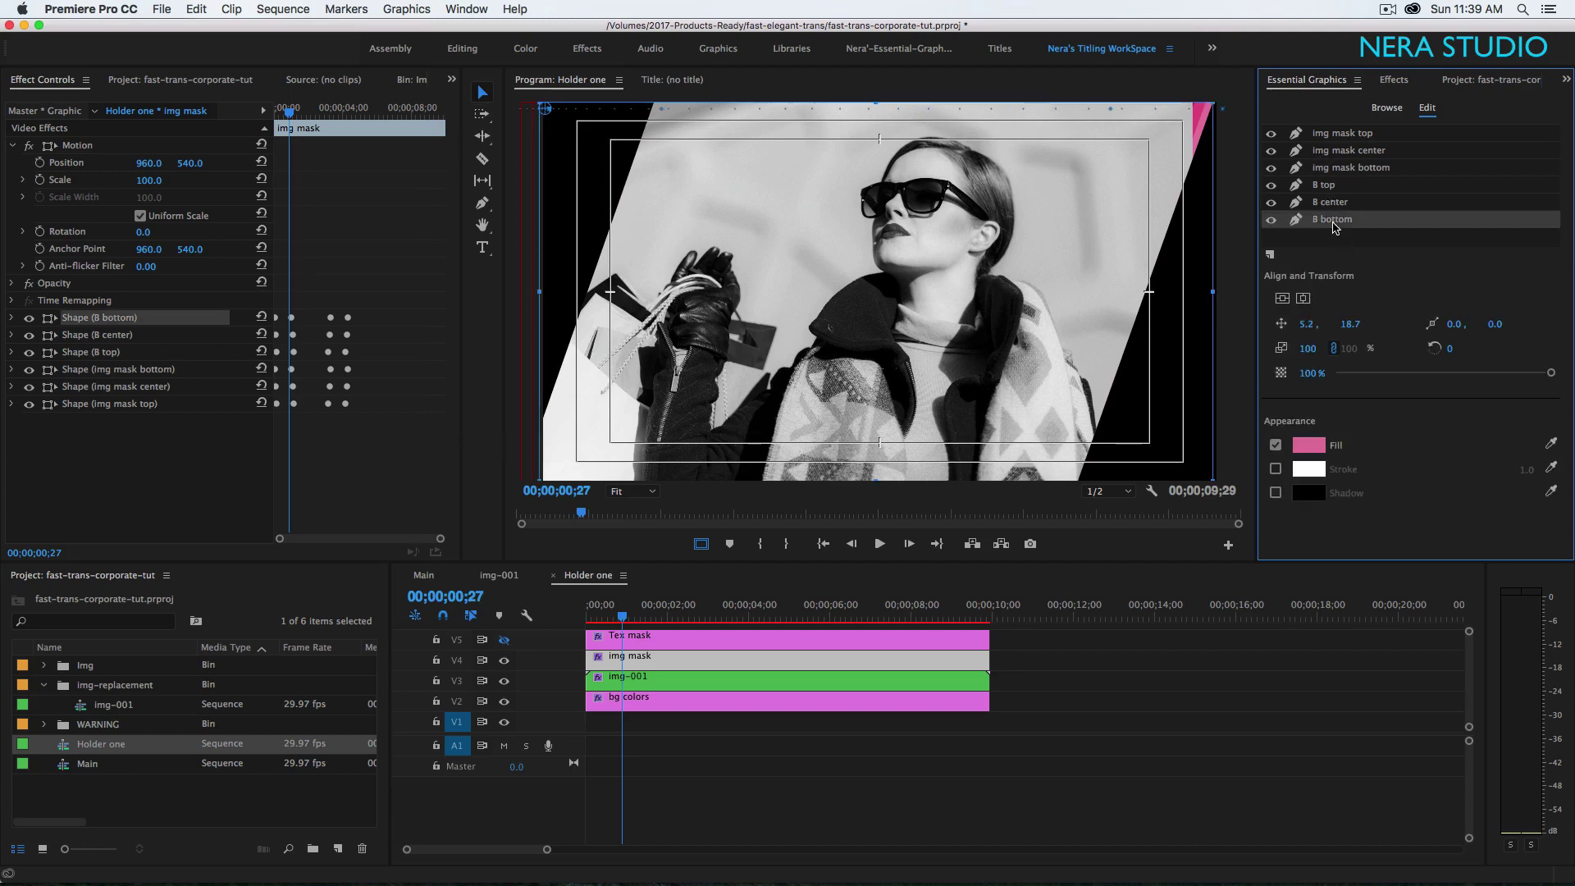
{"action": "key", "text": "Delete"}
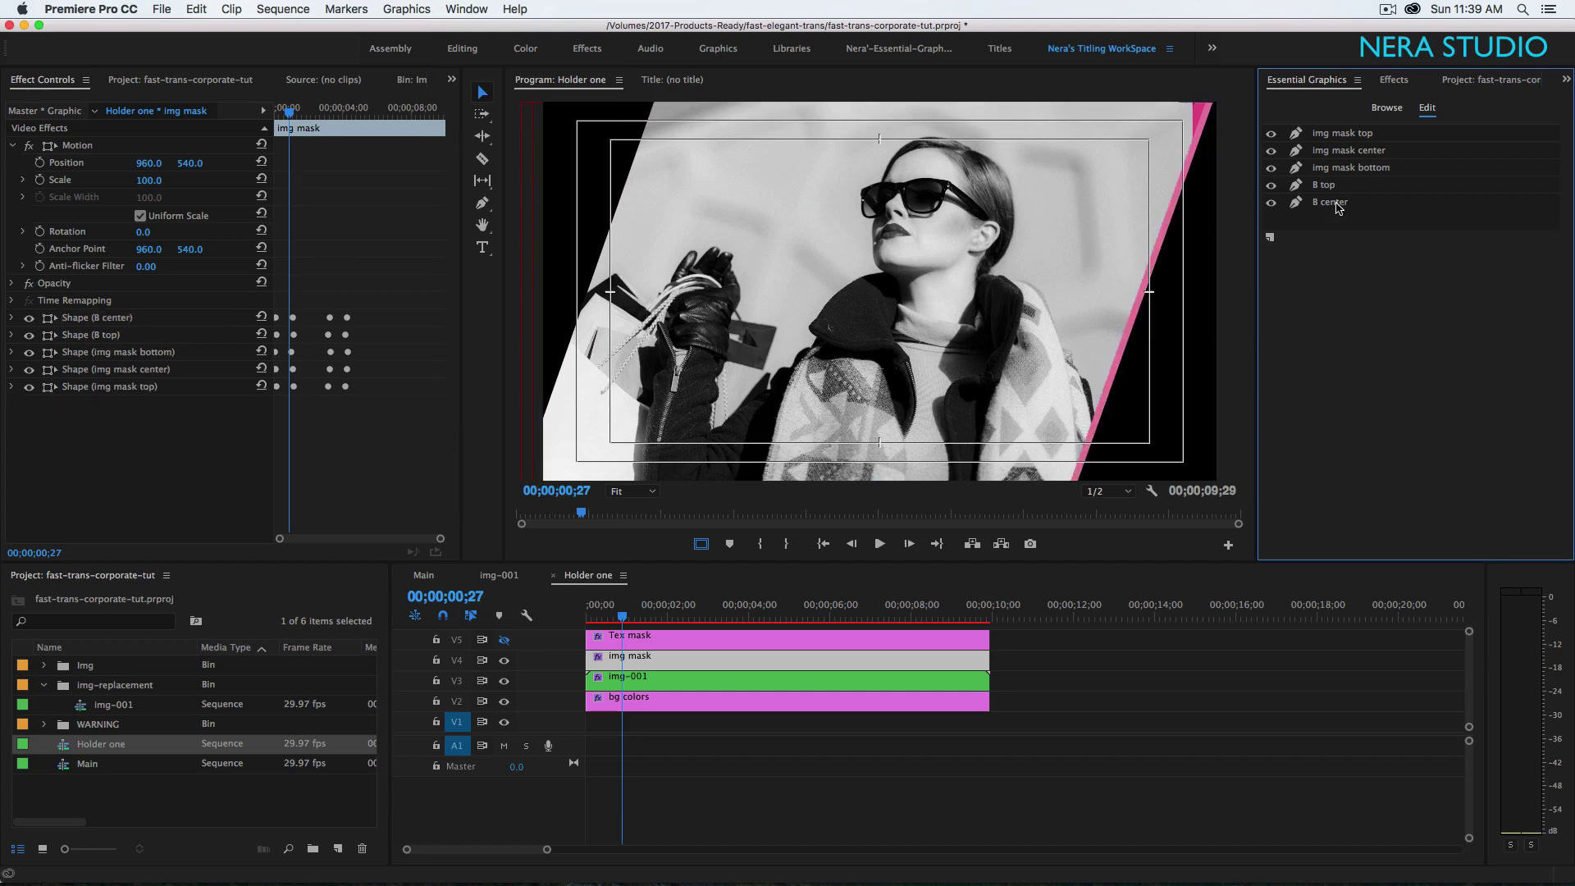
{"action": "left_click", "coordinate": [1335, 203]}
{"action": "key", "text": "Delete"}
{"action": "left_click", "coordinate": [1333, 186]}
{"action": "key", "text": "Delete"}
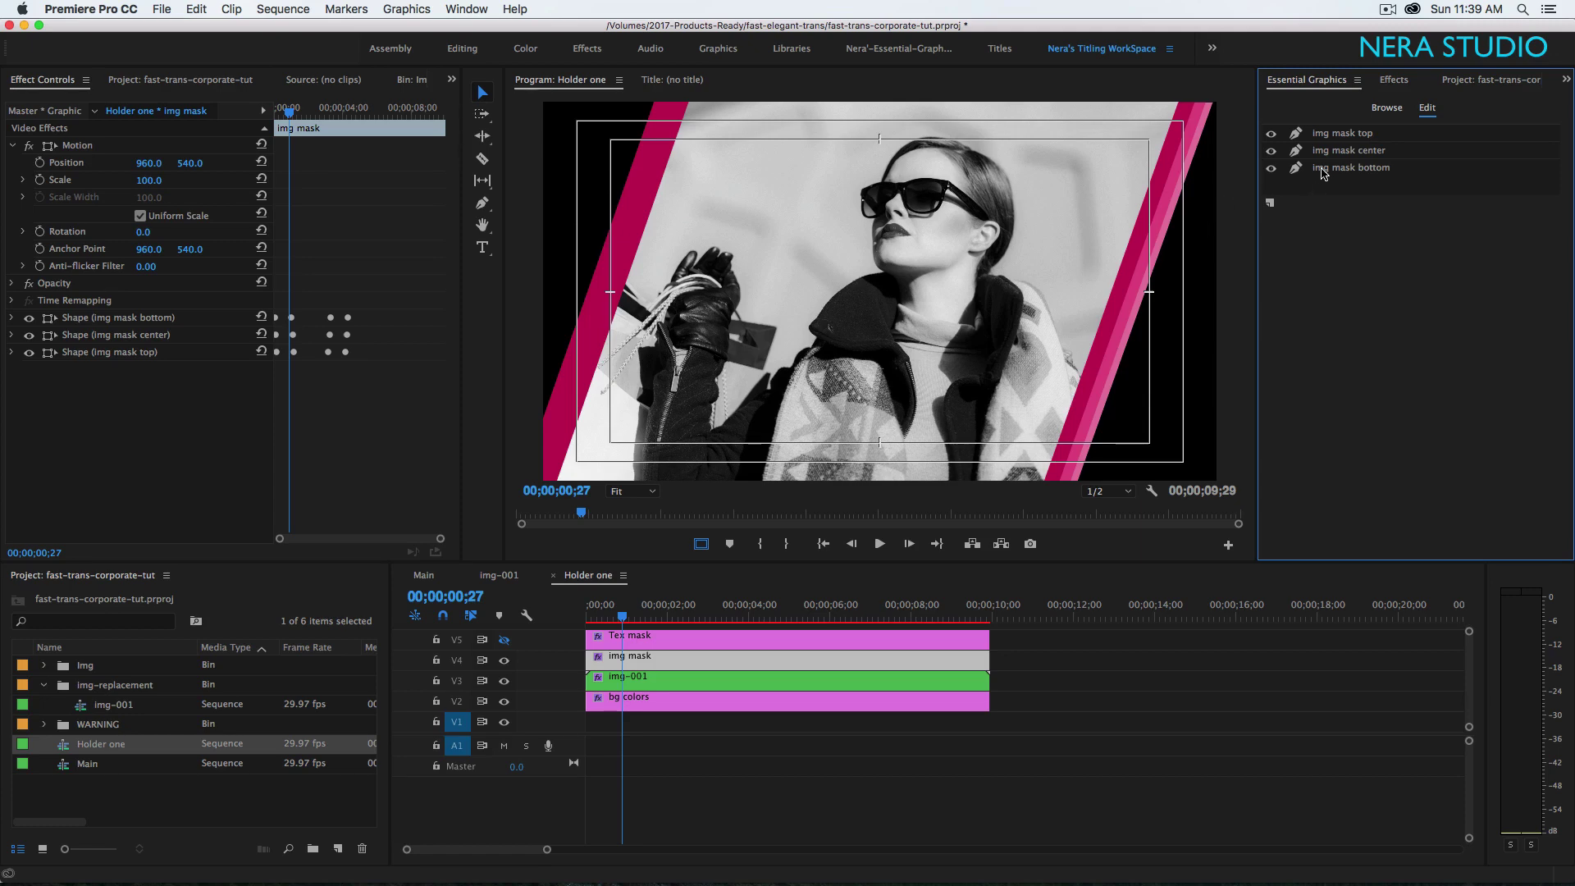
- Add a new text layer on track V6 above Tex mask and match its start and length to the clips below
{"action": "left_click_drag", "start_coordinate": [621, 616], "coordinate": [656, 636]}
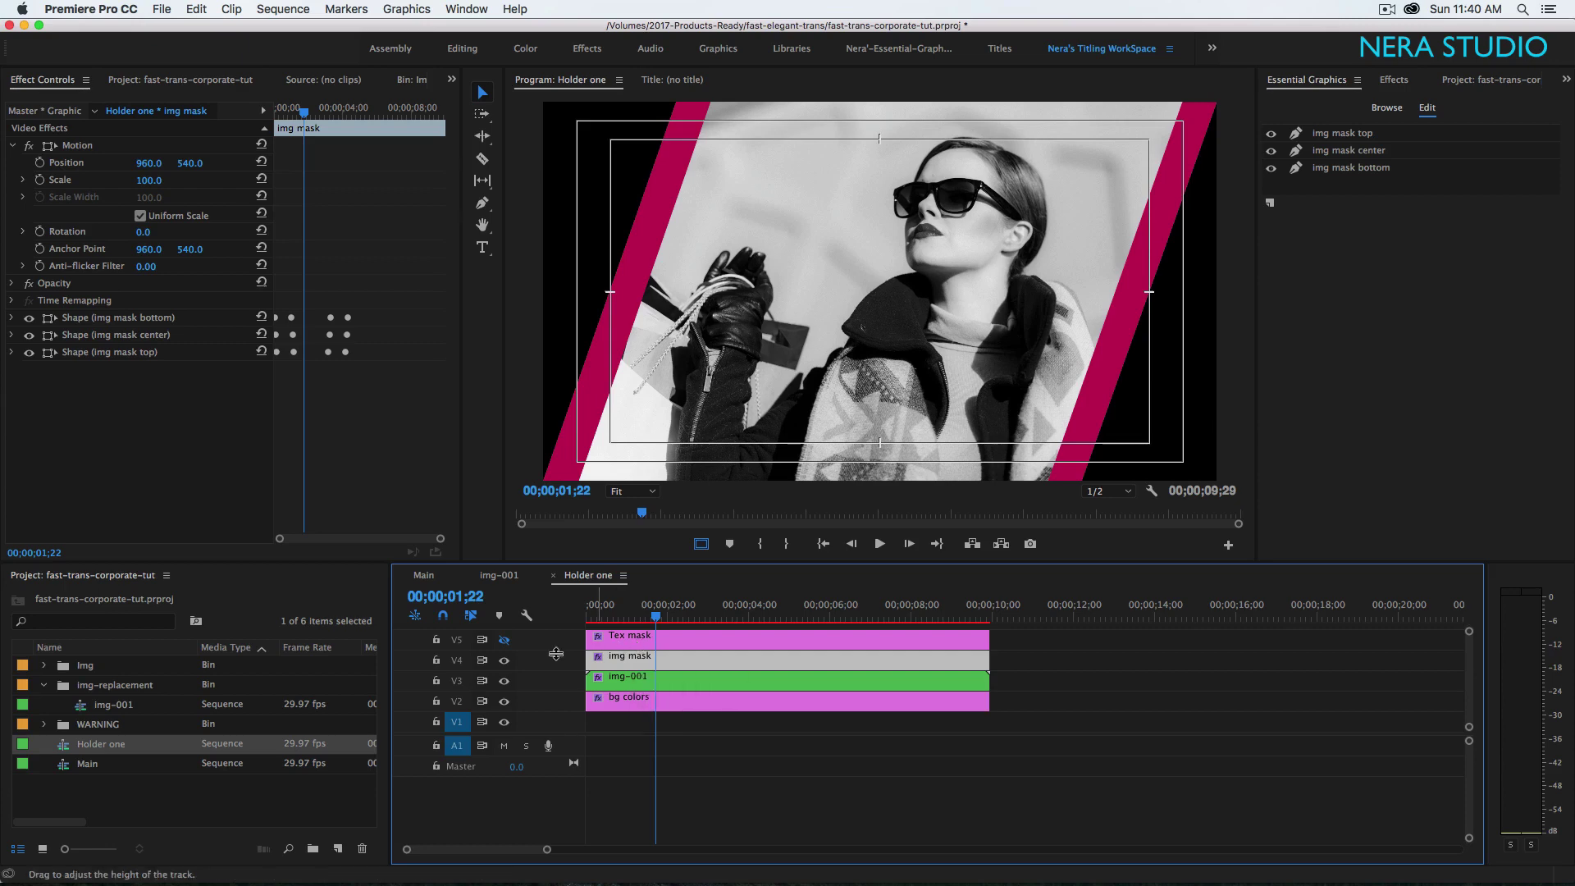
{"action": "left_click", "coordinate": [1269, 205]}
{"action": "left_click", "coordinate": [1003, 670]}
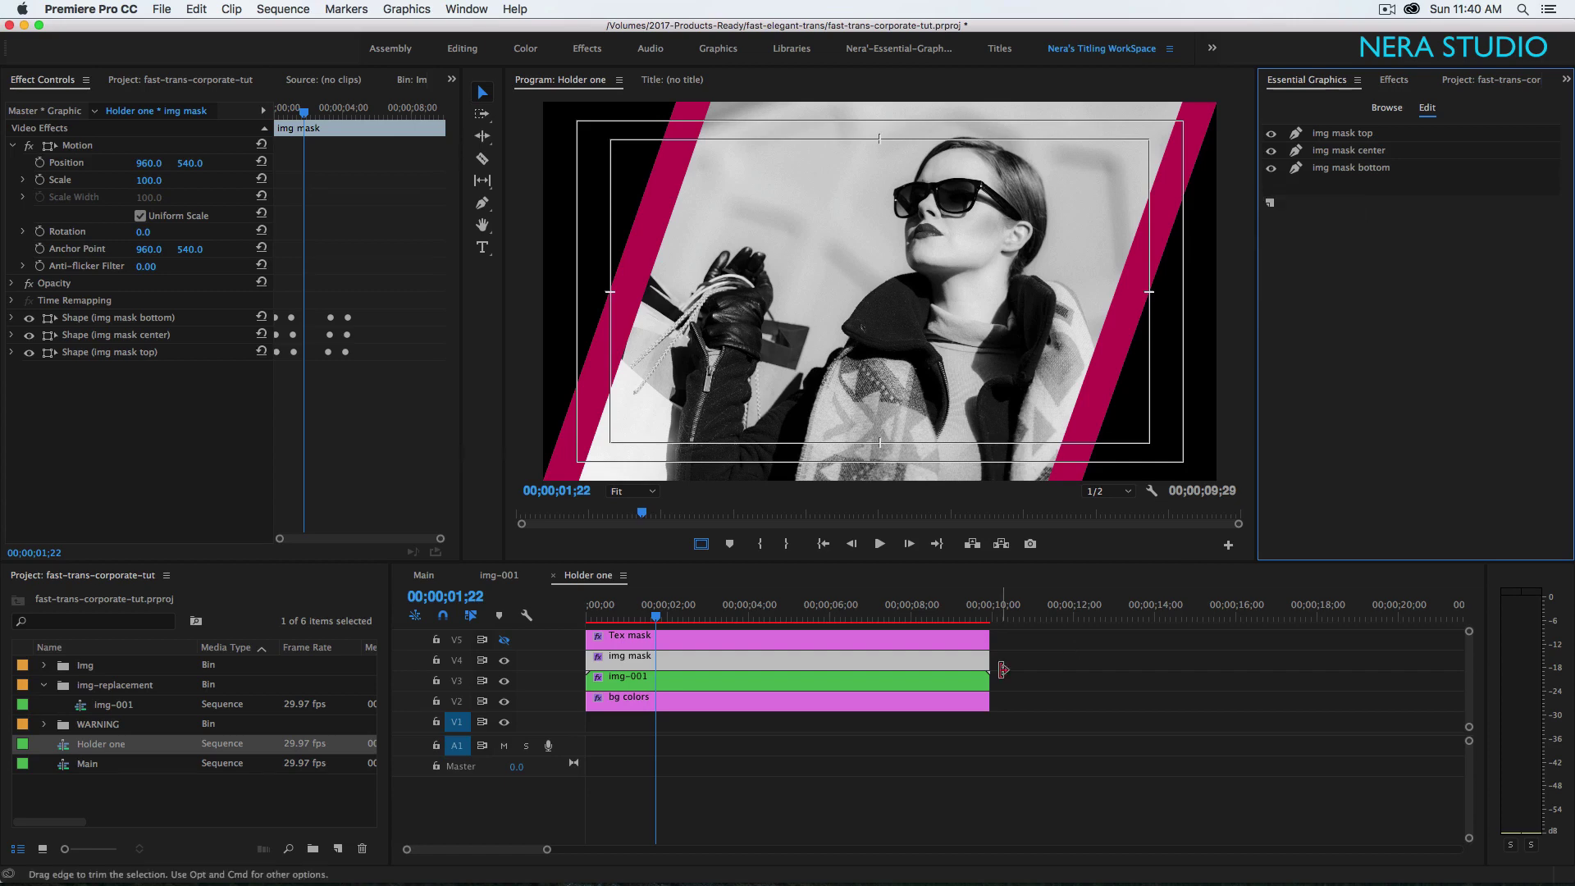
{"action": "left_click", "coordinate": [1038, 680]}
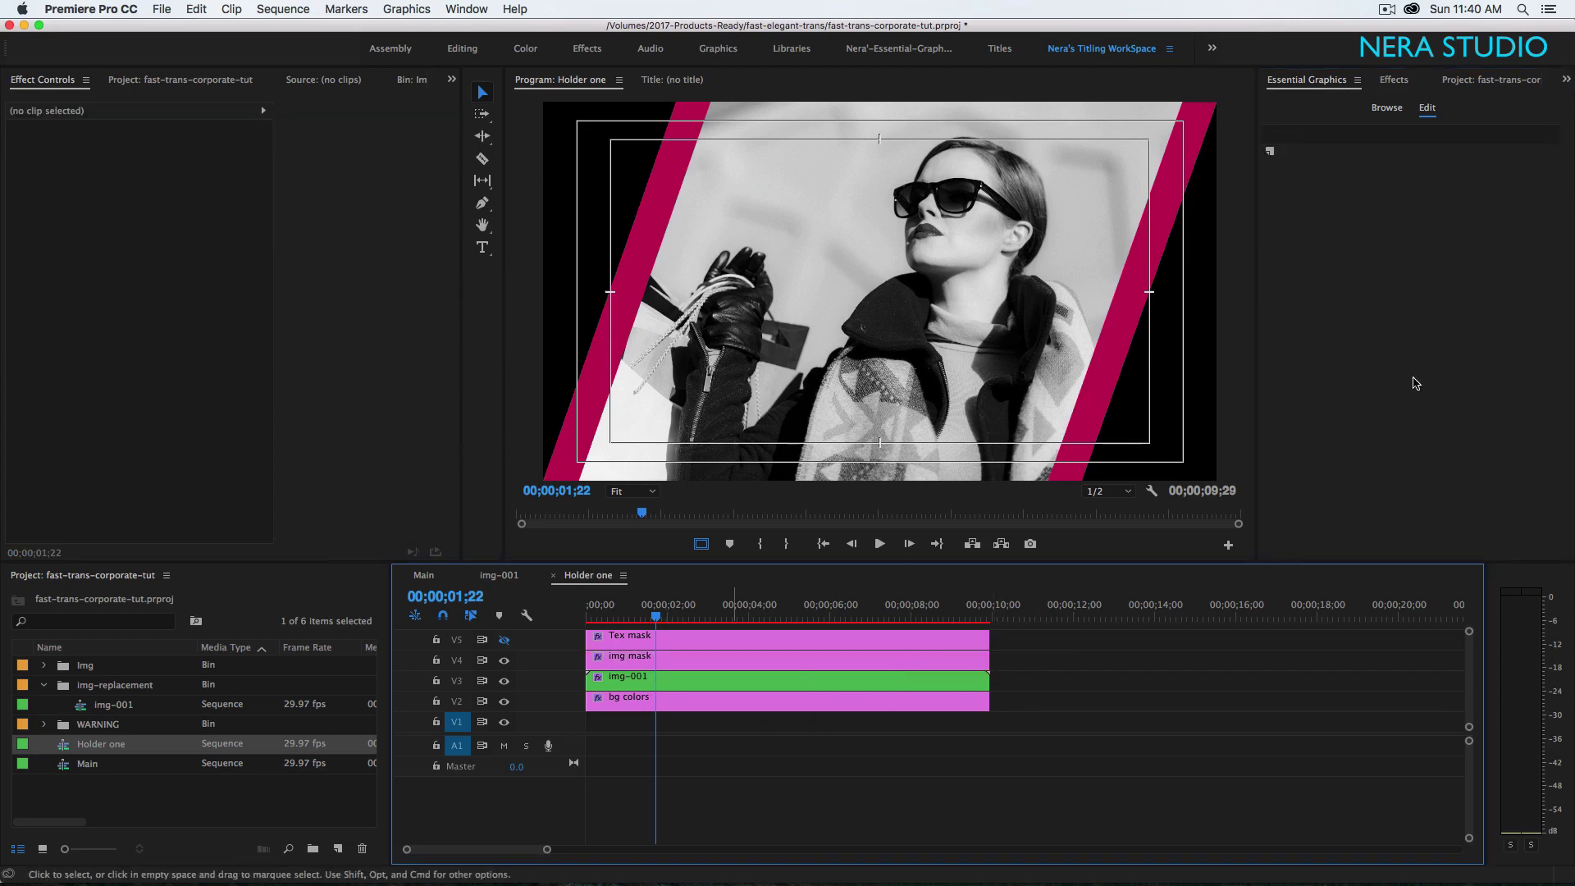
{"action": "left_click", "coordinate": [1270, 151]}
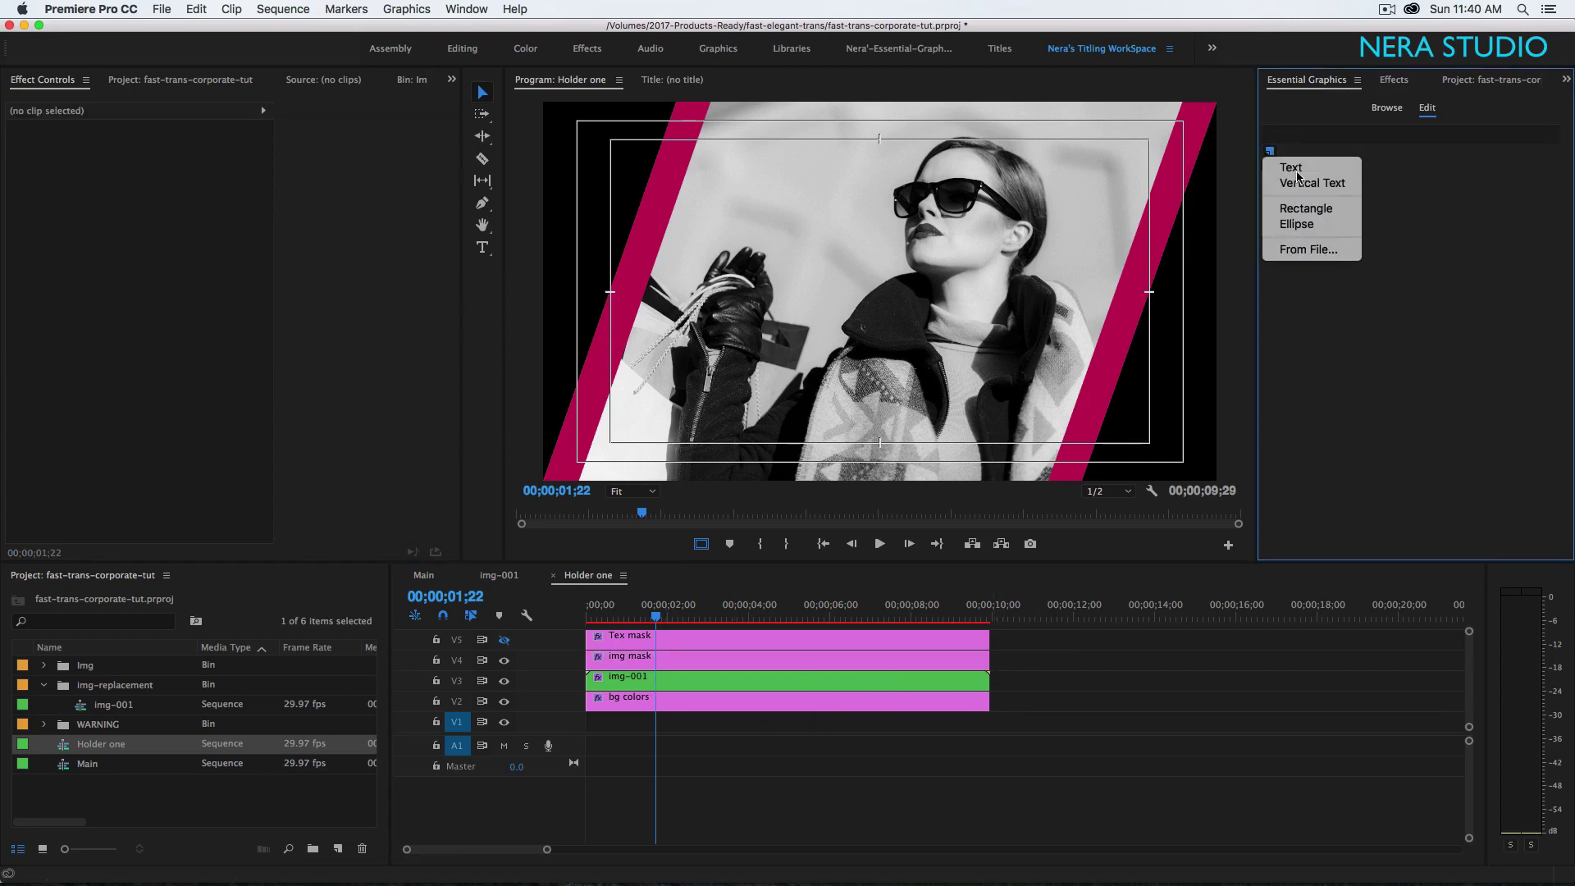
{"action": "left_click", "coordinate": [1297, 168]}
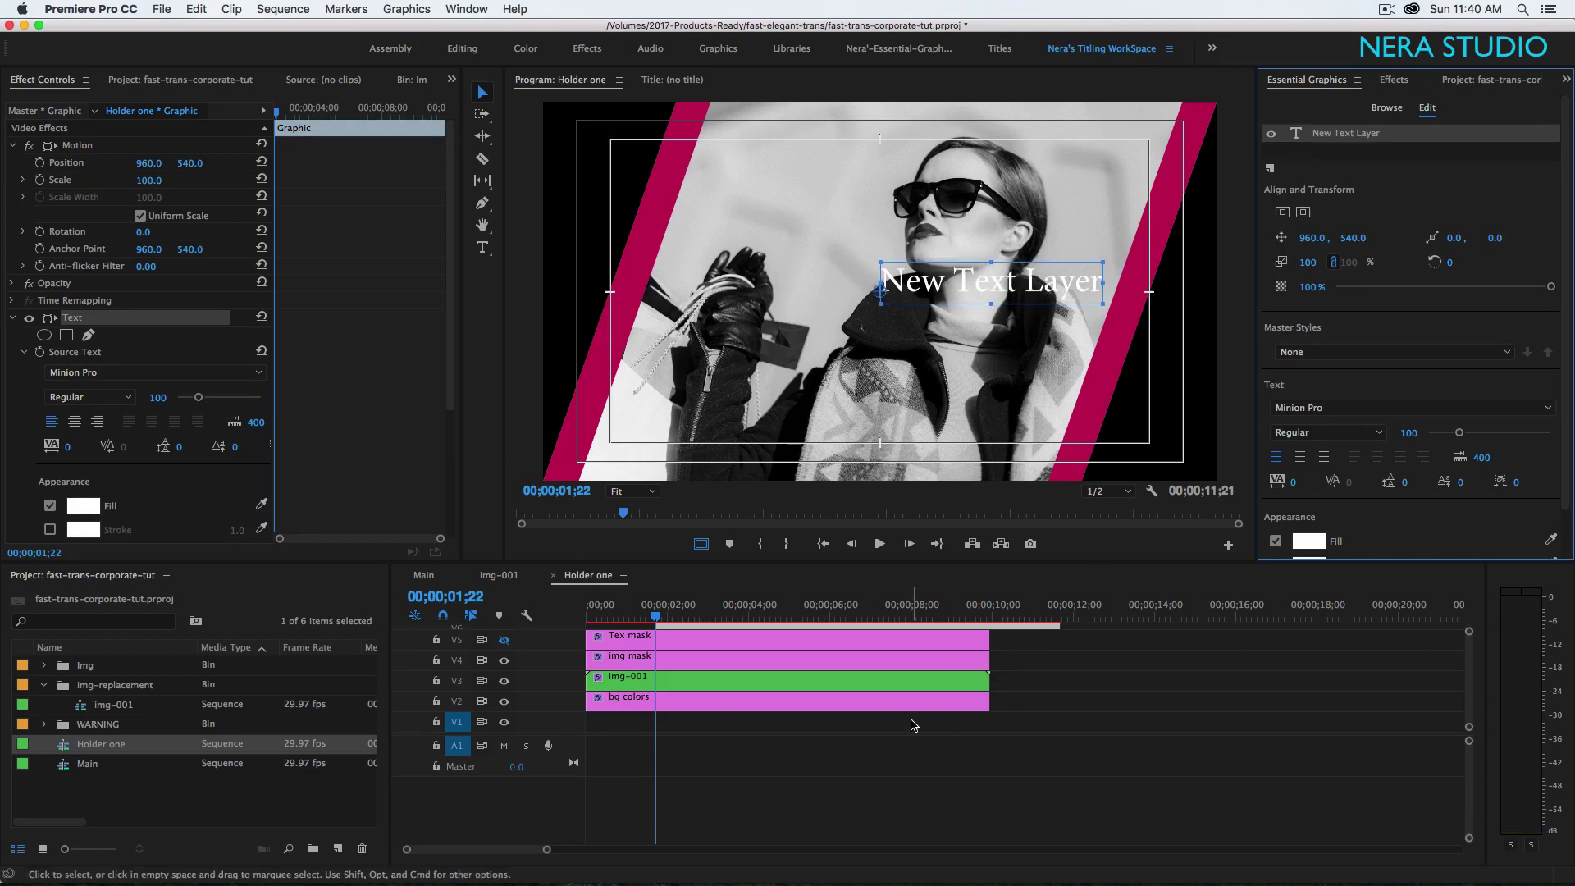
{"action": "left_click_drag", "start_coordinate": [549, 768], "coordinate": [549, 823]}
{"action": "left_click_drag", "start_coordinate": [711, 675], "coordinate": [683, 666]}
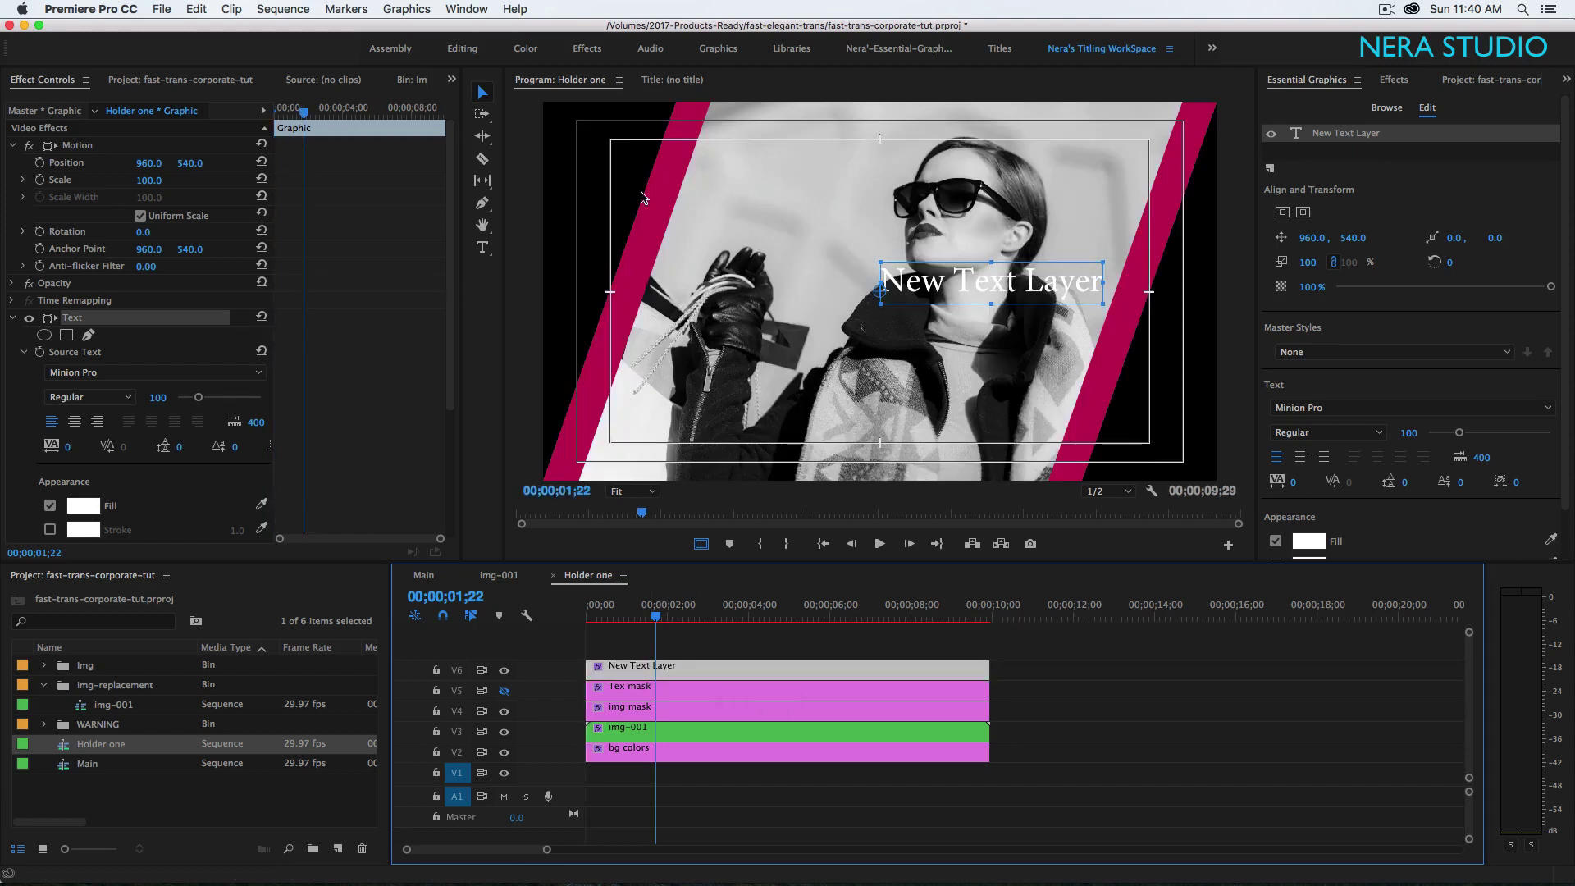
- Replace the new text layer's placeholder wording with "NERA STUDIO"
{"action": "double_click", "coordinate": [933, 285]}
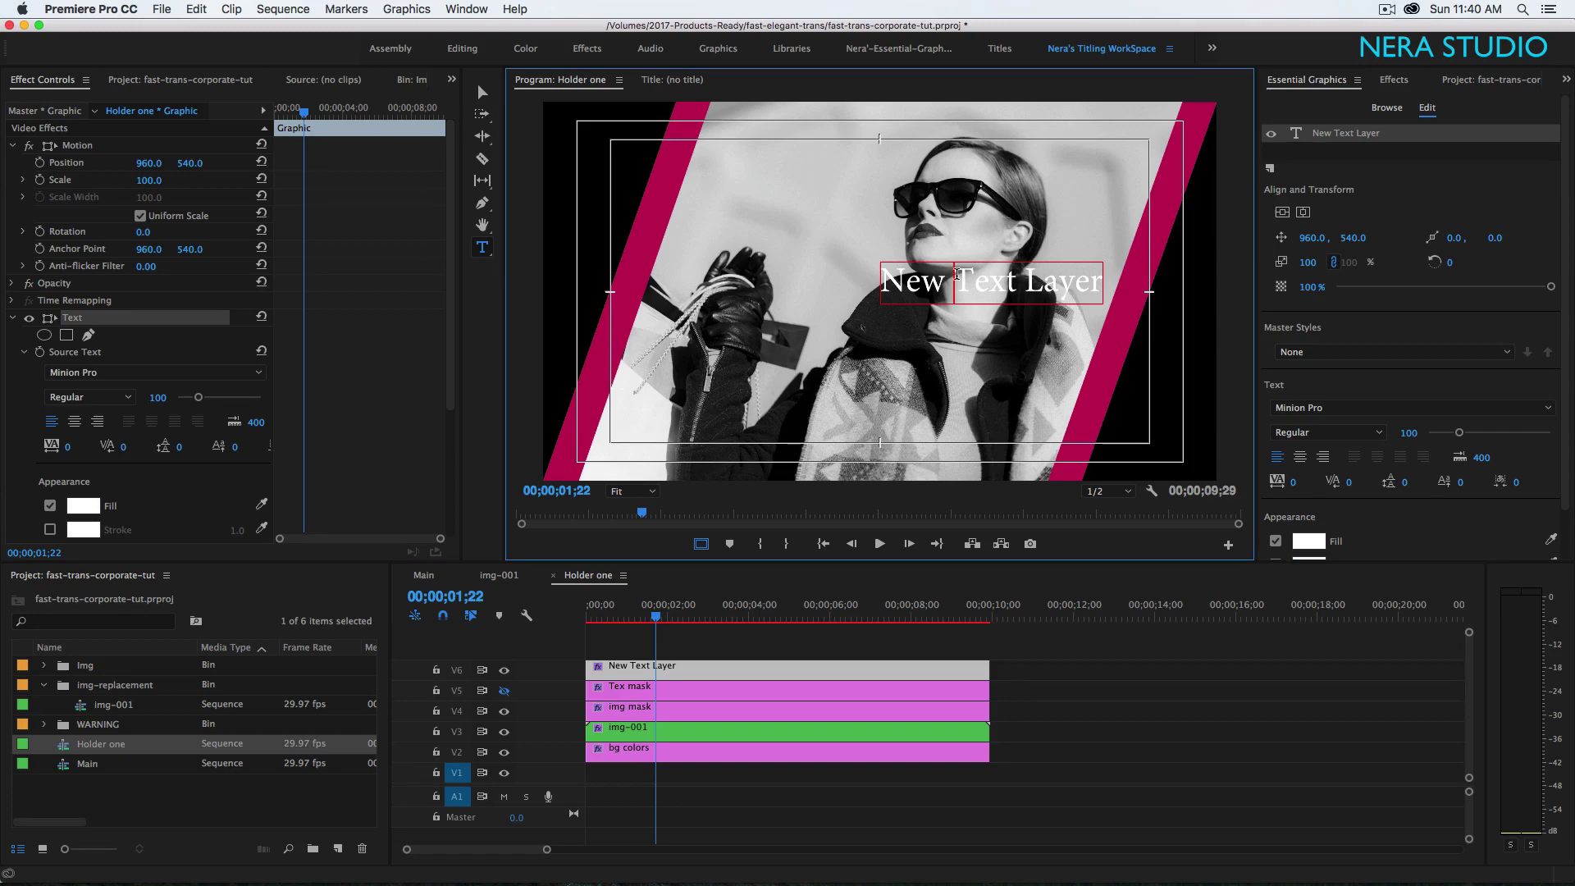
{"action": "triple_click", "coordinate": [957, 274]}
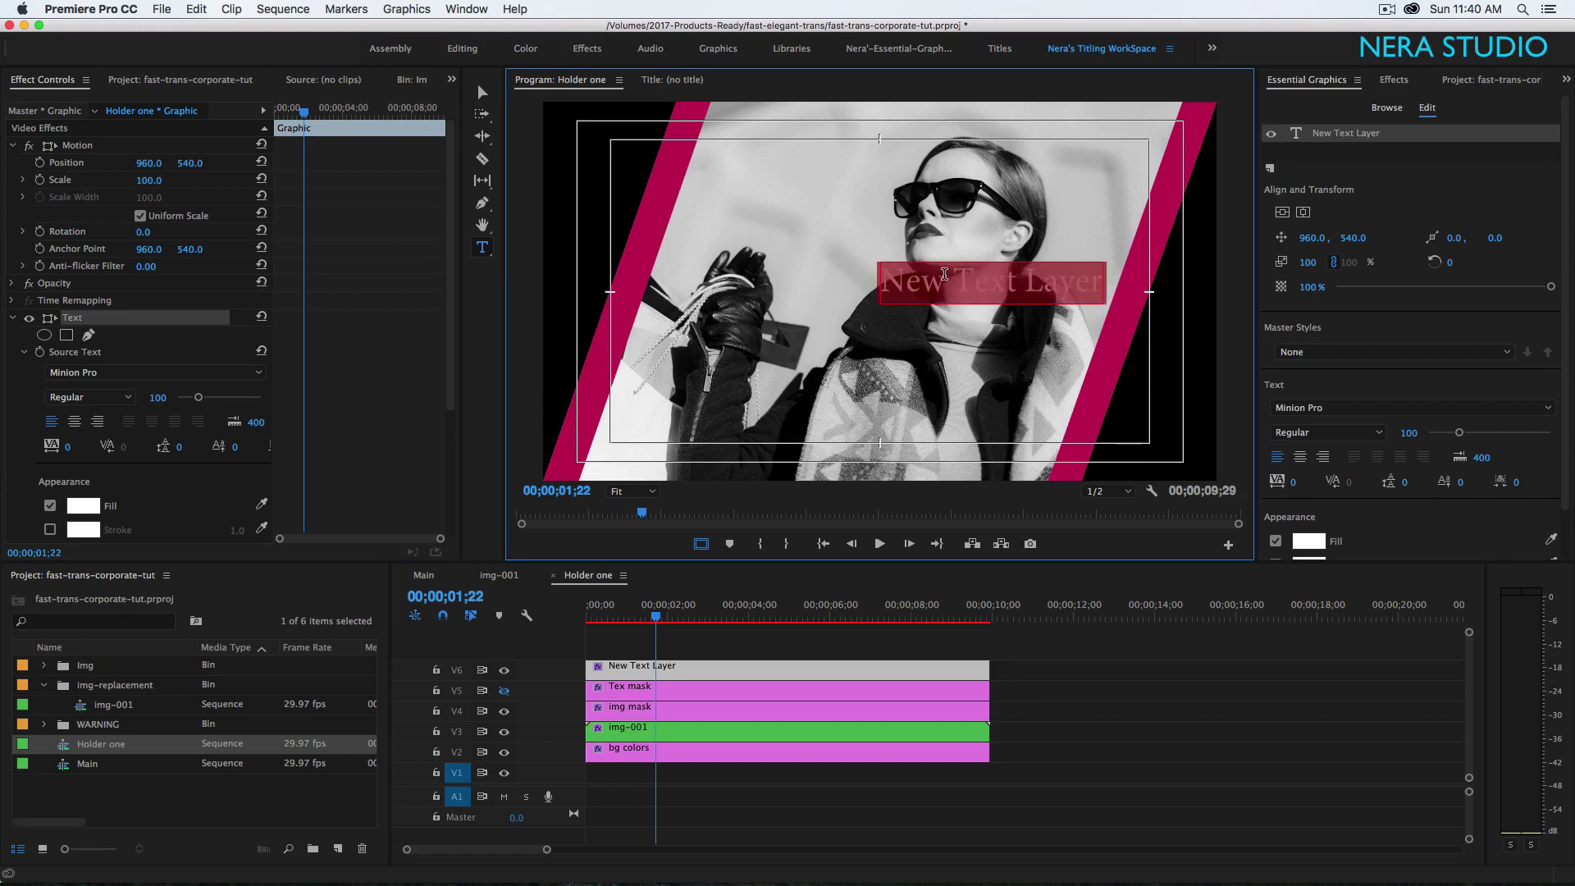
{"action": "type", "text": "NERA STUDIO"}
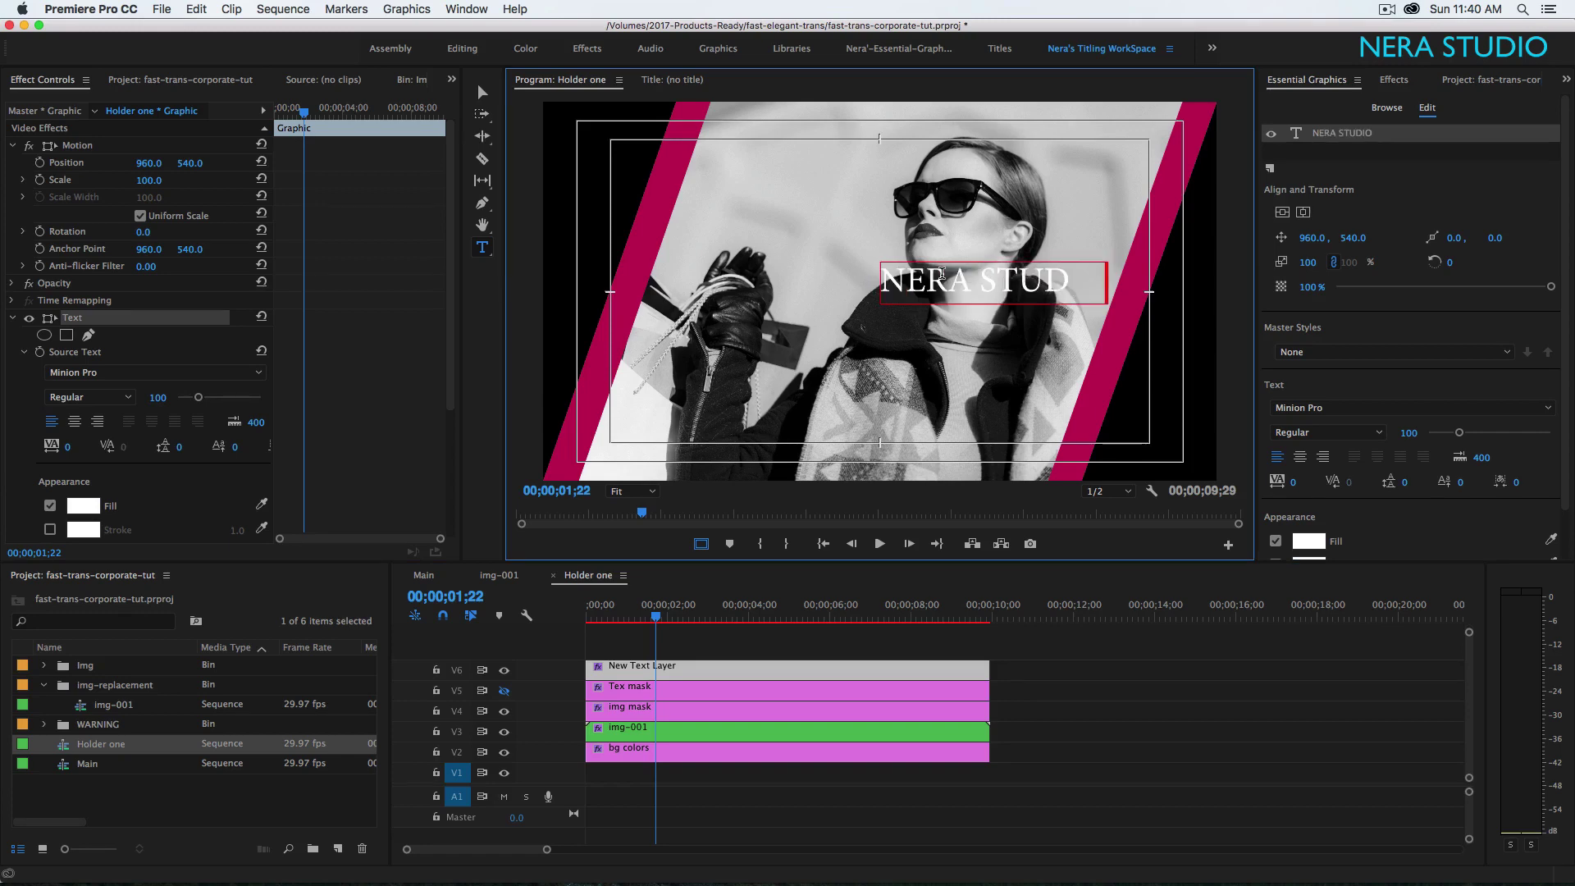
{"action": "left_click", "coordinate": [488, 95]}
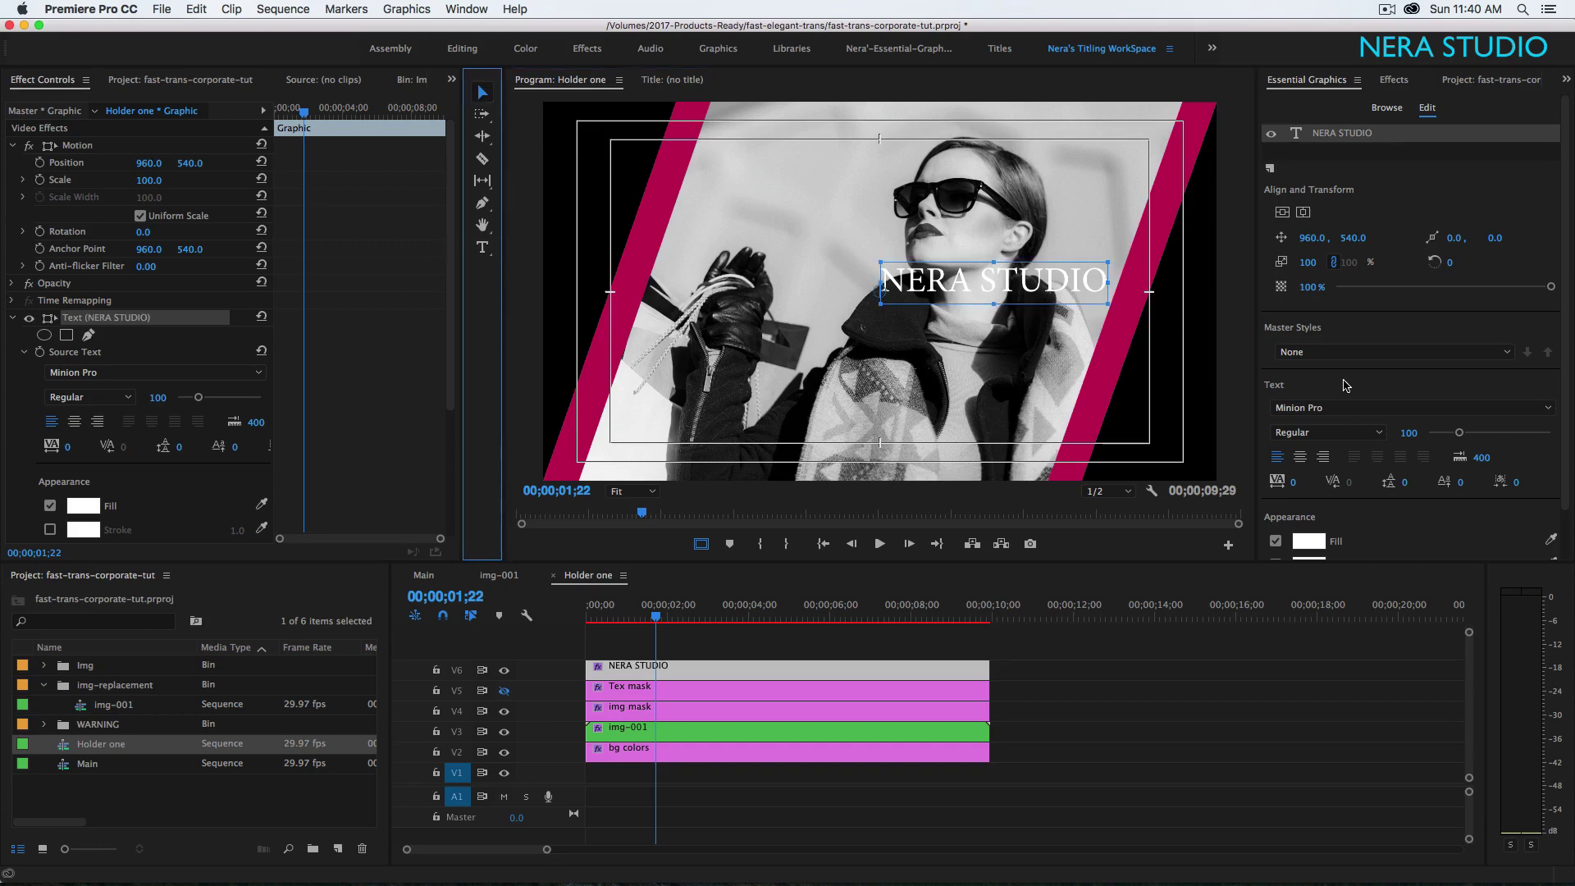
- Enlarge the NERA STUDIO text to font size 170 and center it horizontally and vertically in the frame
{"action": "left_click", "coordinate": [1405, 432]}
{"action": "type", "text": "150"}
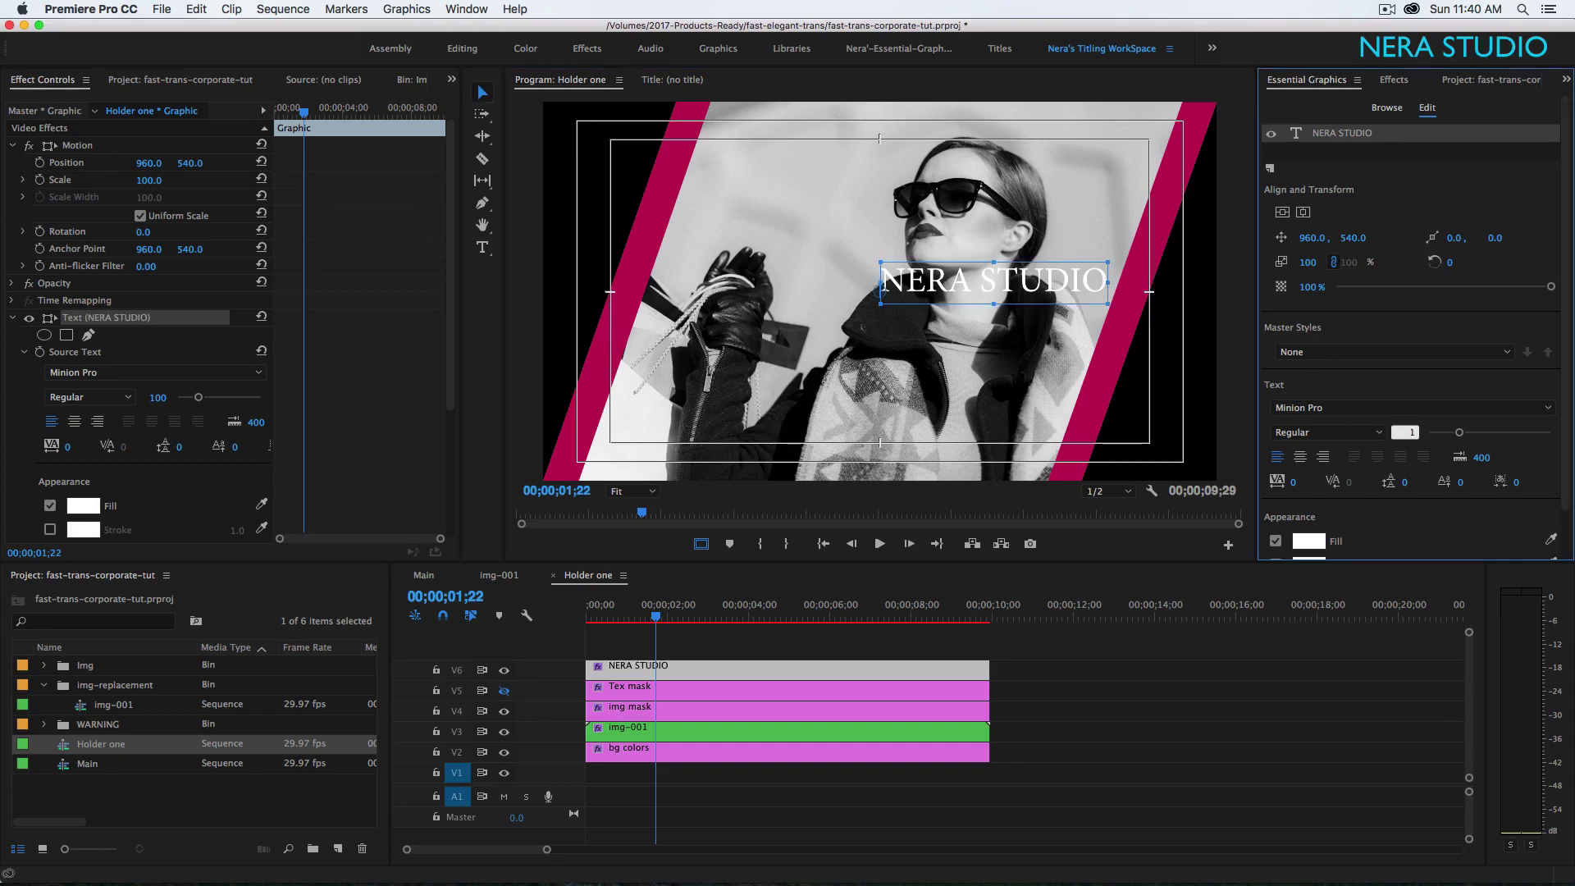
{"action": "key", "text": "Return"}
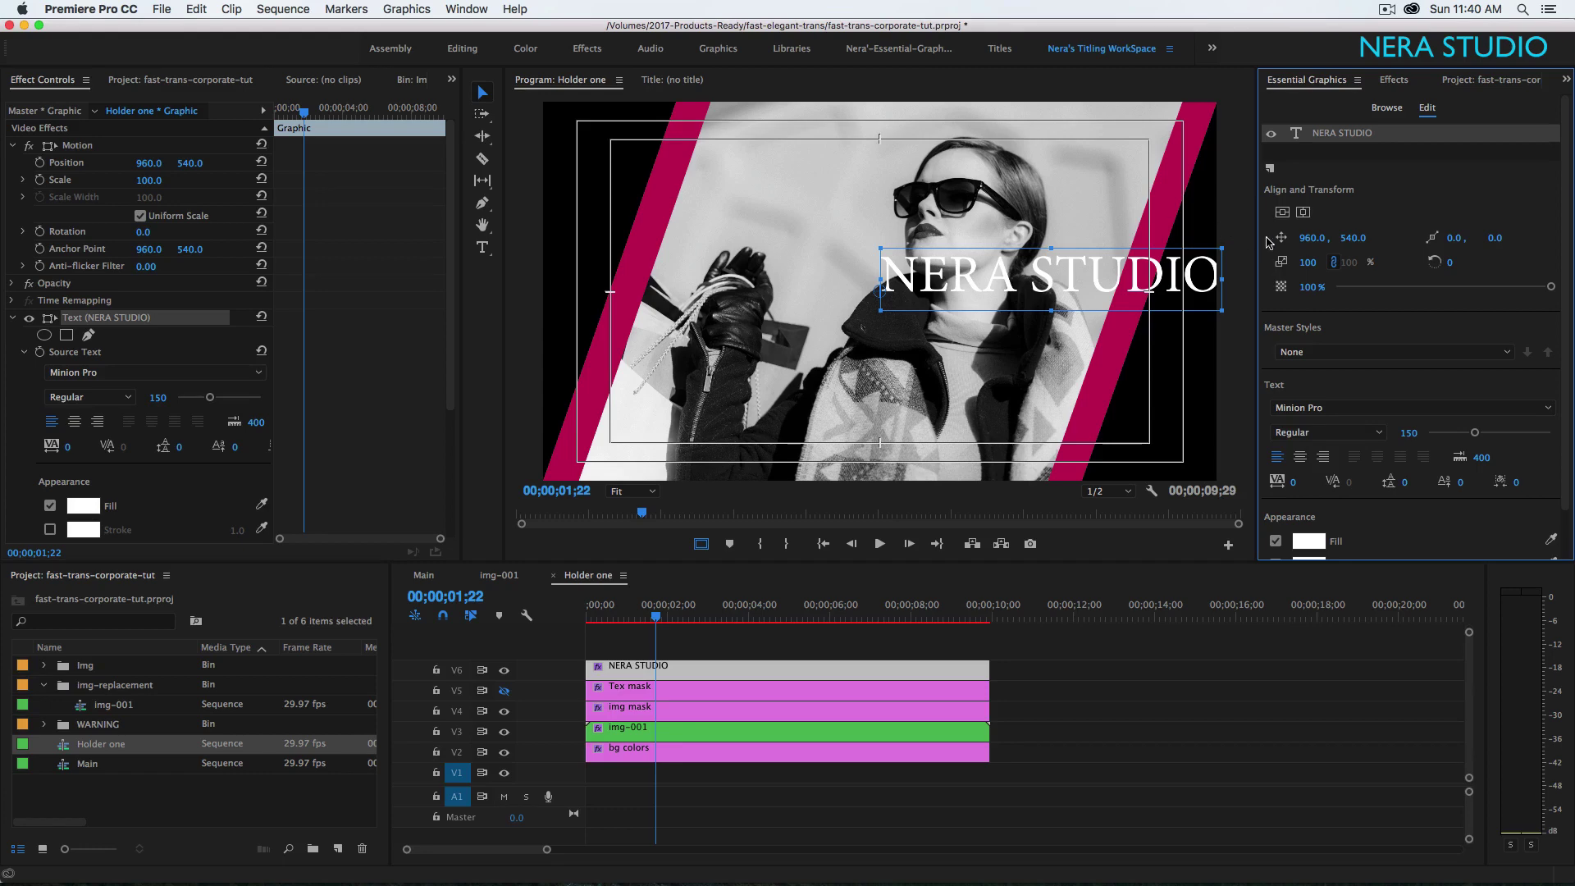
{"action": "left_click", "coordinate": [1303, 212]}
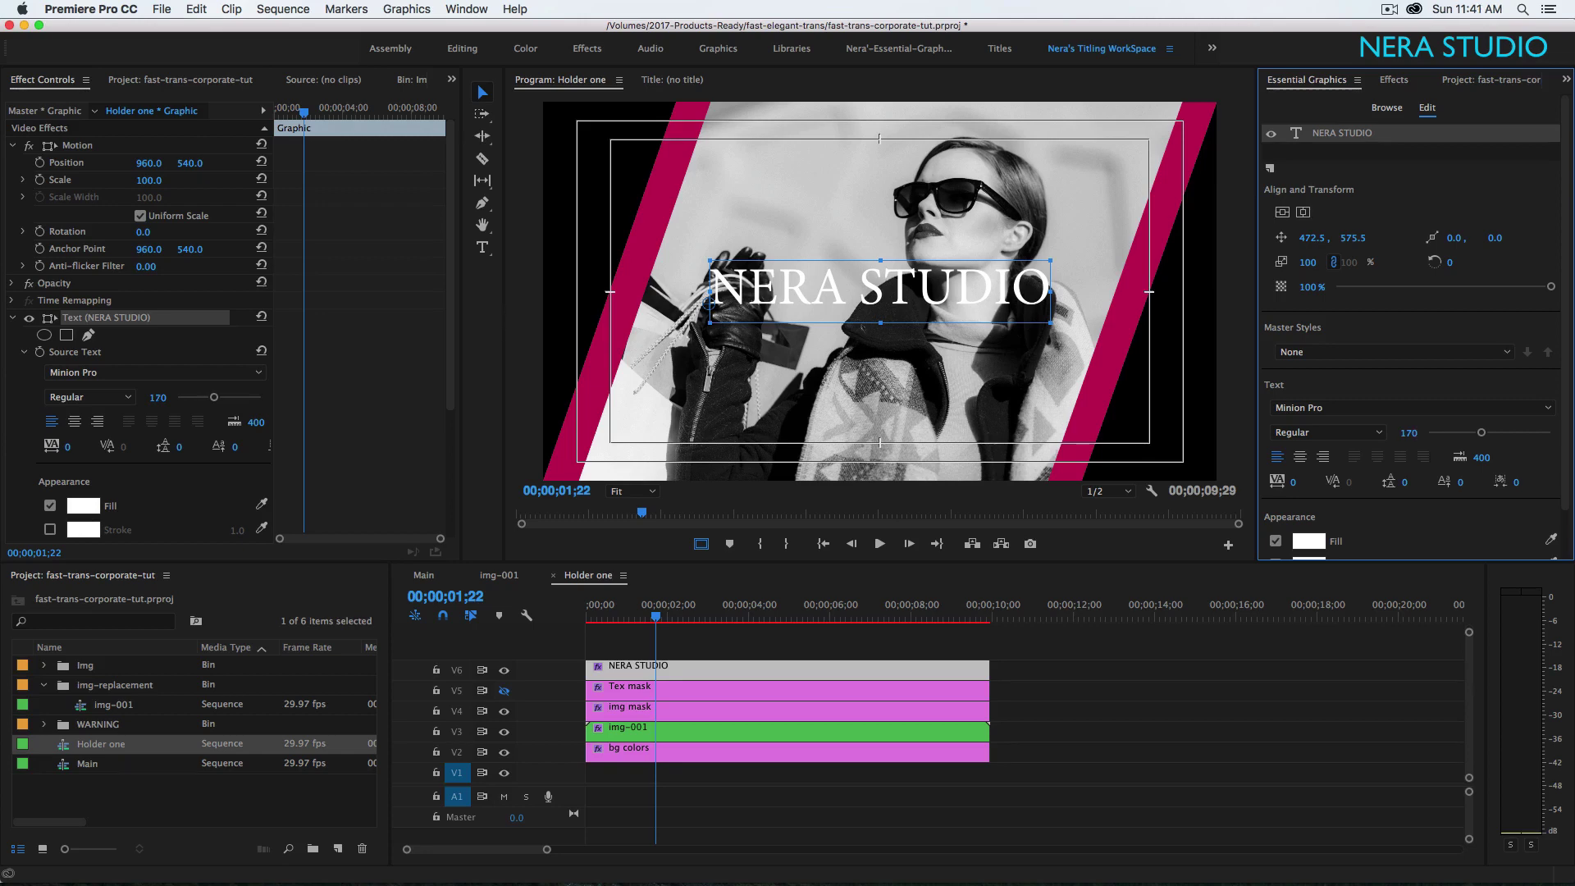
{"action": "left_click", "coordinate": [1303, 211]}
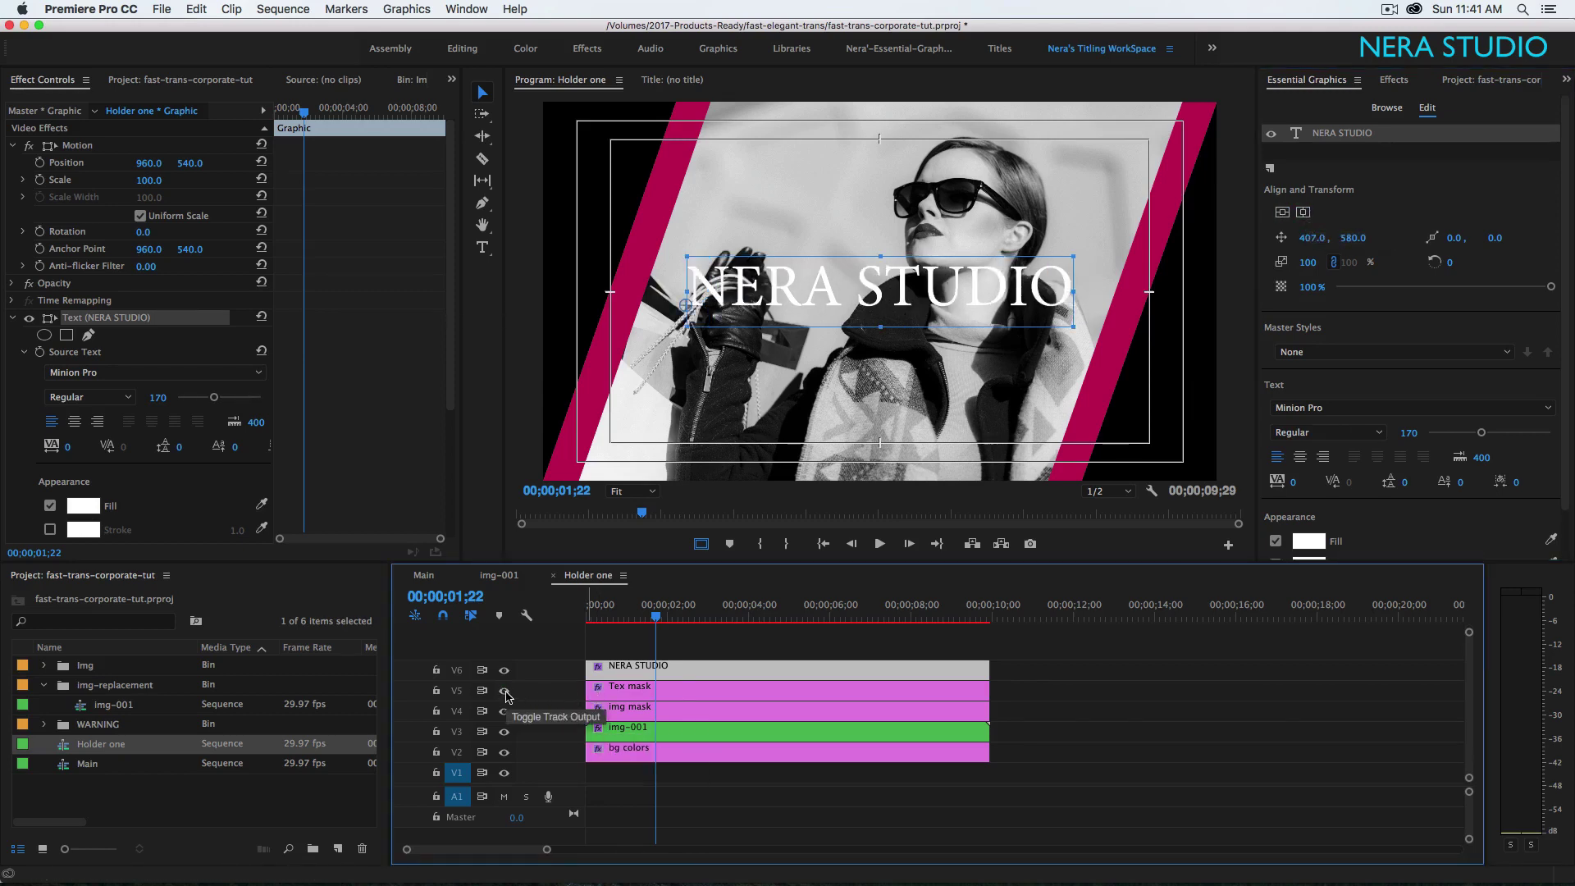
- Show track V5 again and apply Track Matte Key to the Tex mask clip with Video 6 as its matte
{"action": "left_click", "coordinate": [633, 696]}
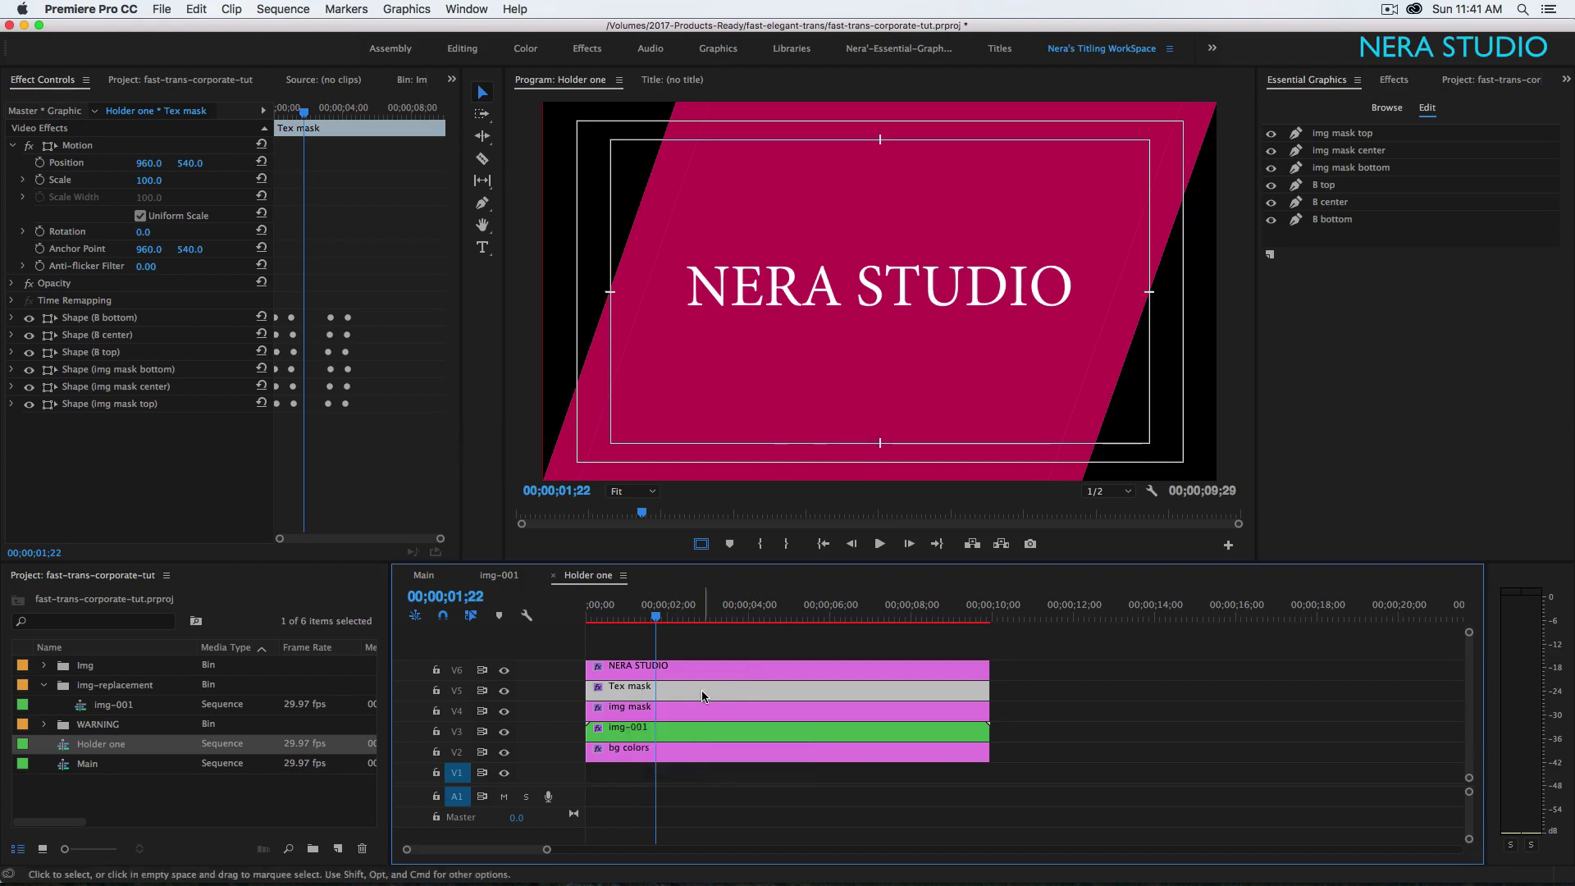
{"action": "left_click", "coordinate": [1393, 80]}
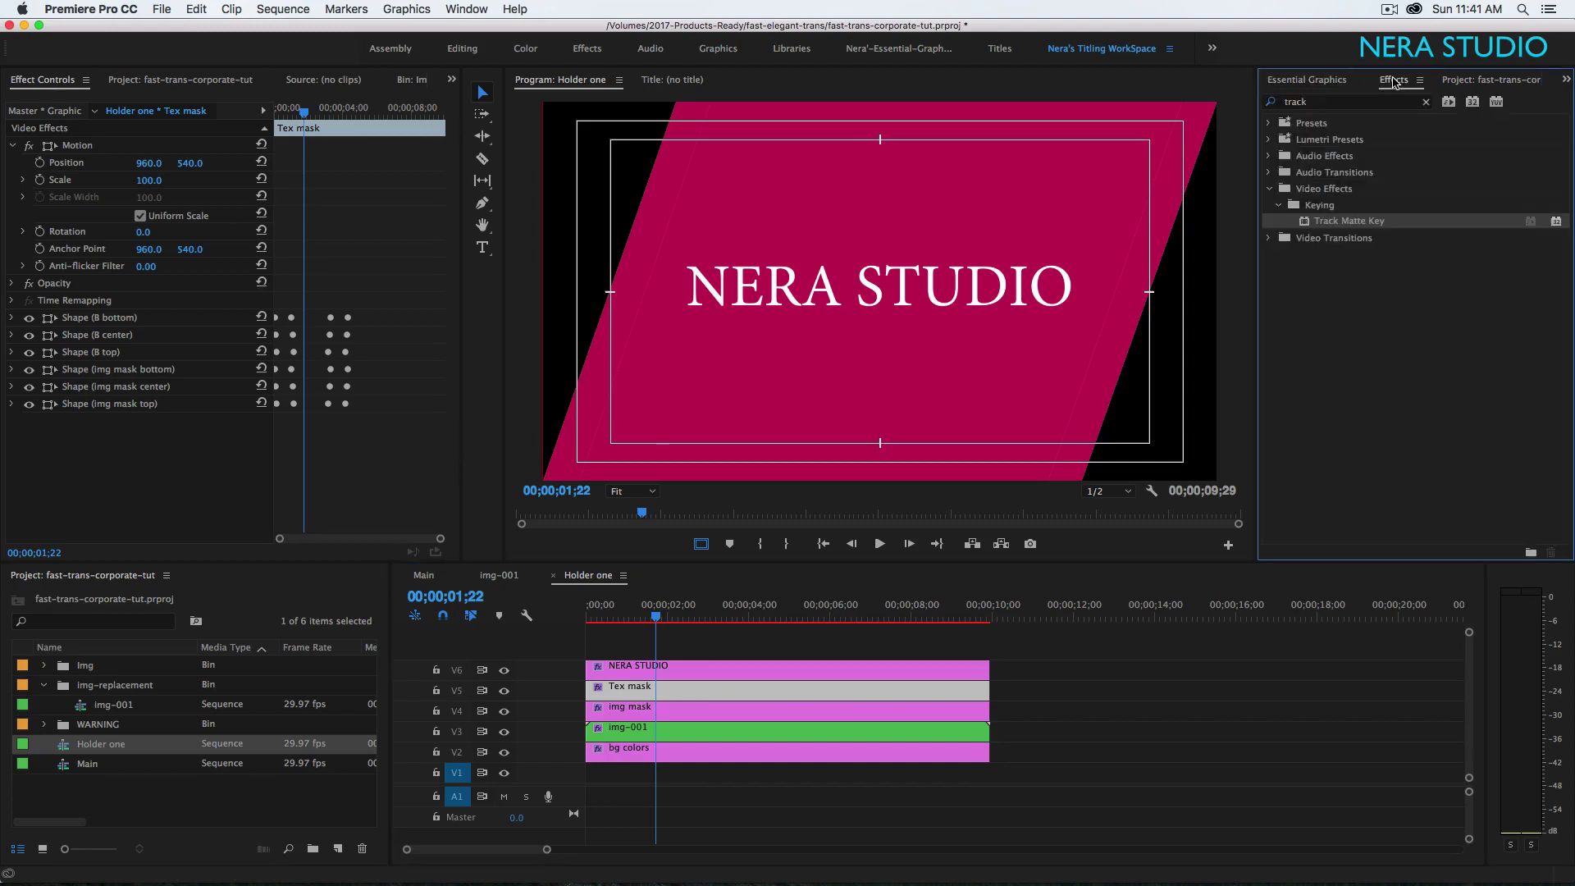
{"action": "double_click", "coordinate": [1331, 222]}
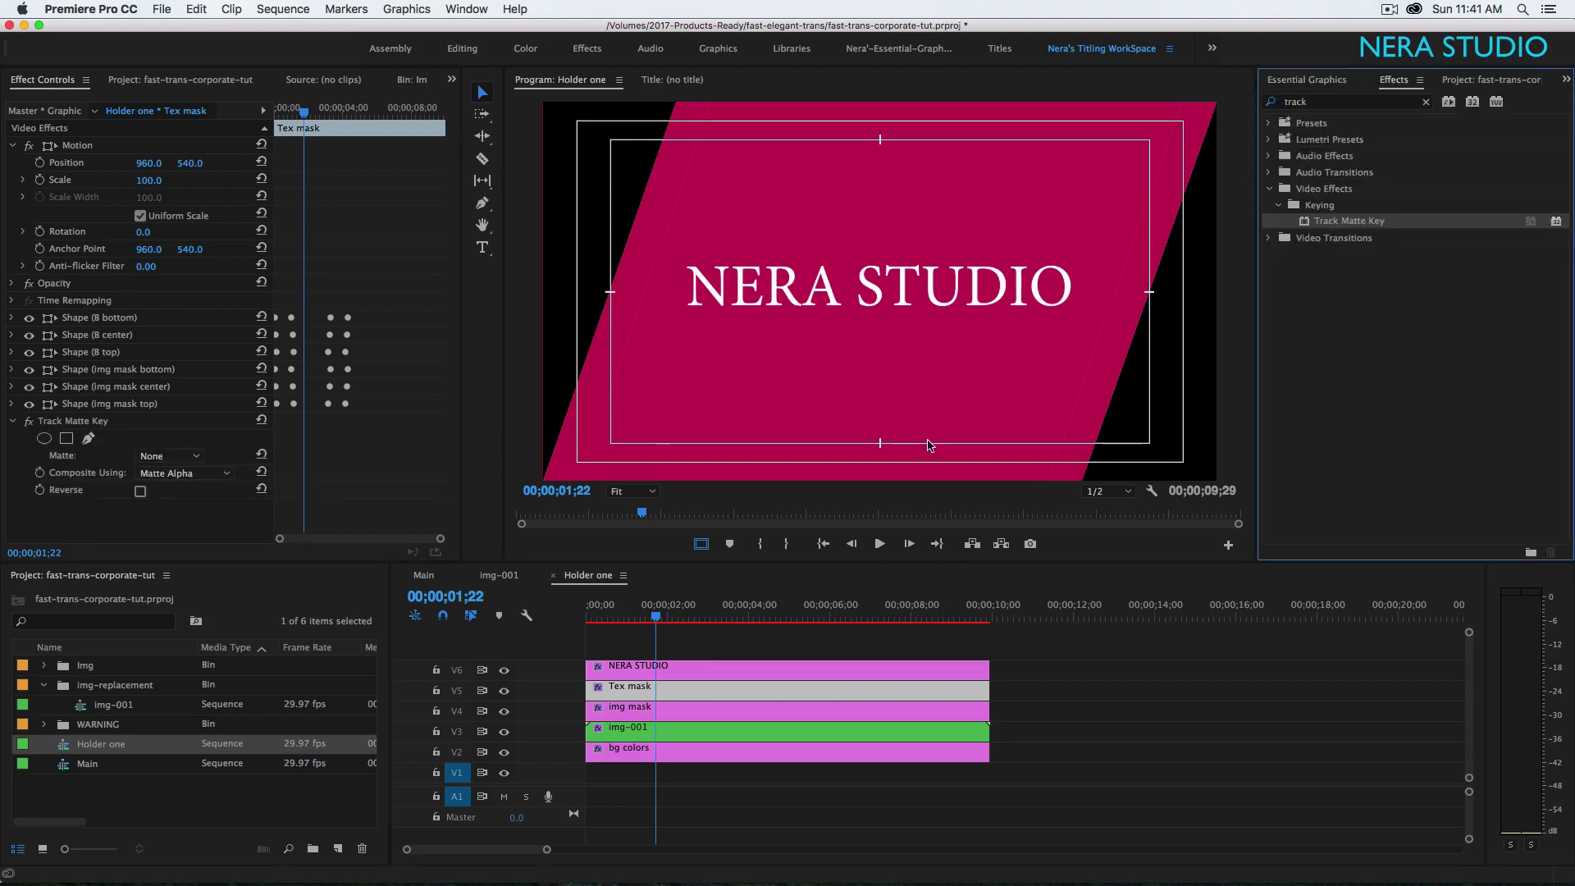
{"action": "left_click", "coordinate": [694, 693]}
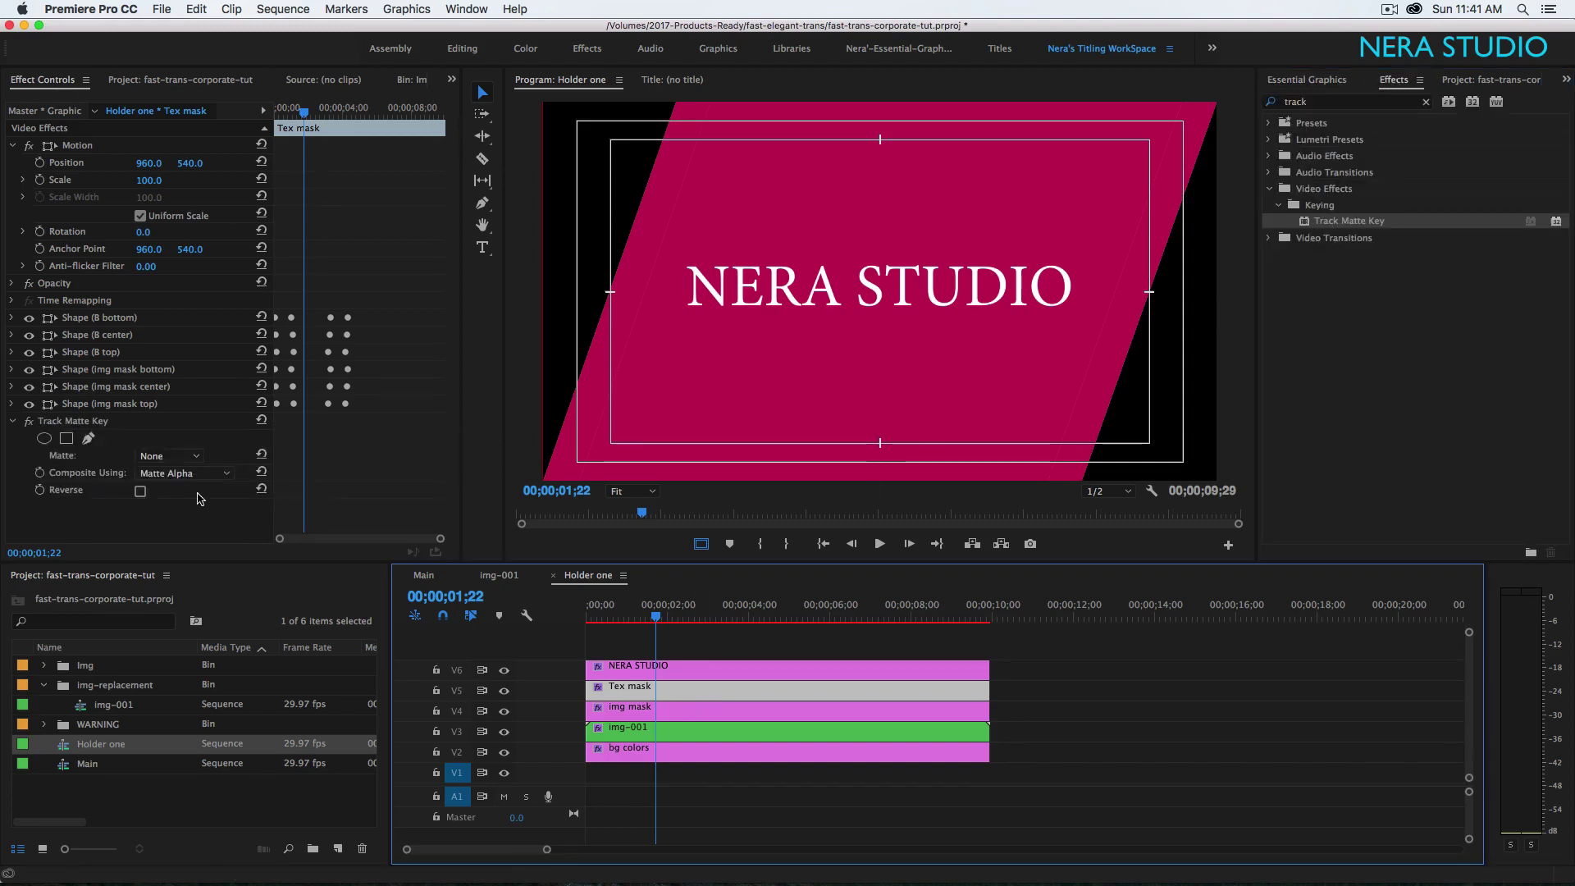
{"action": "left_click", "coordinate": [195, 457]}
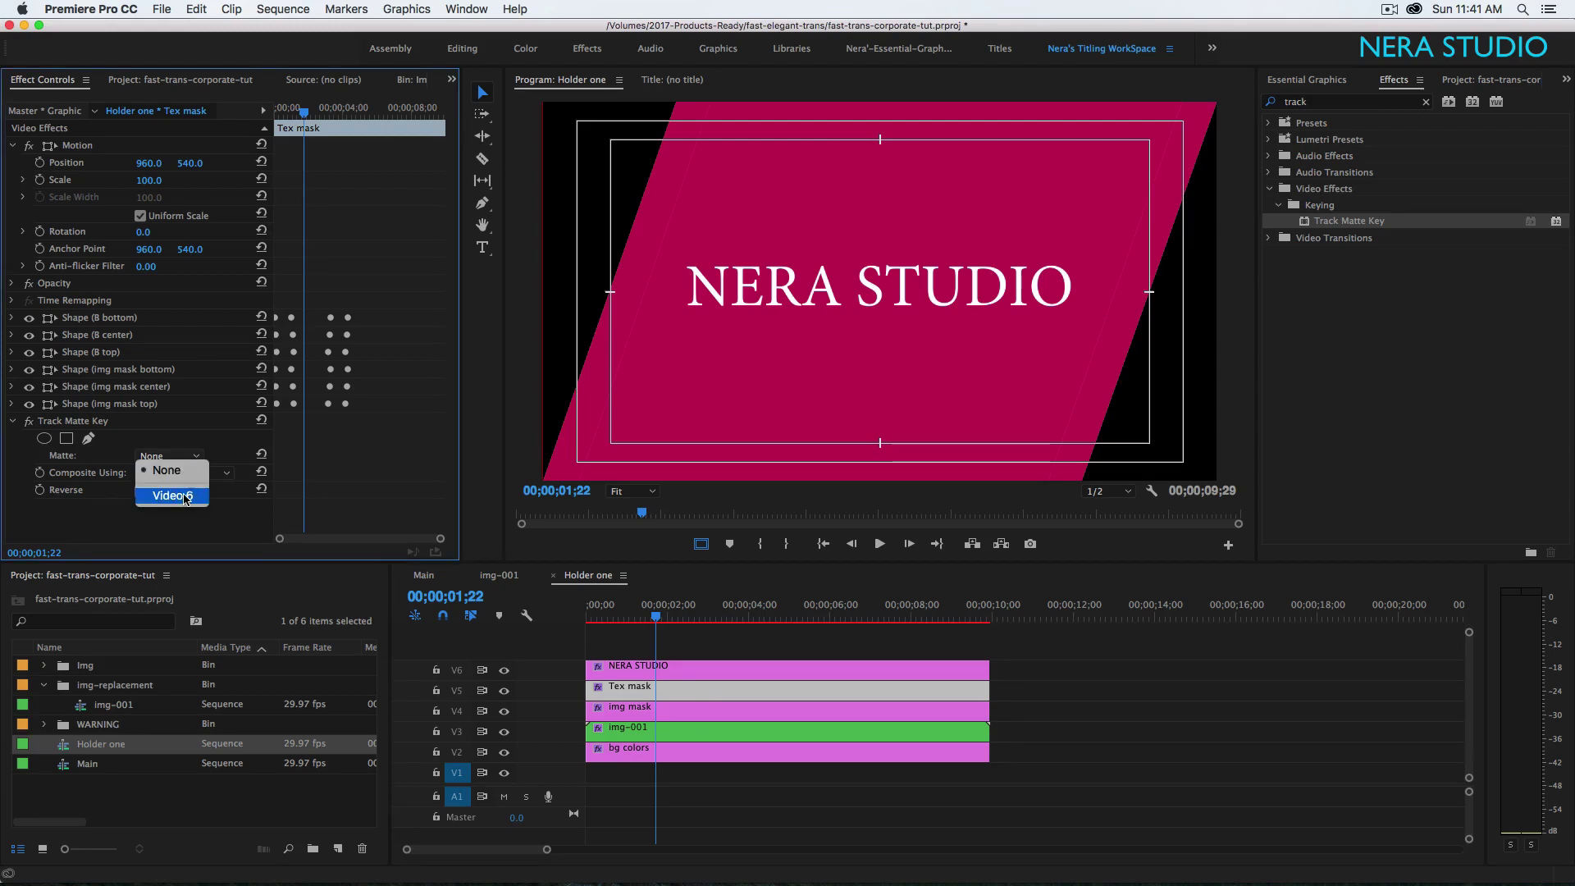
{"action": "left_click", "coordinate": [185, 497]}
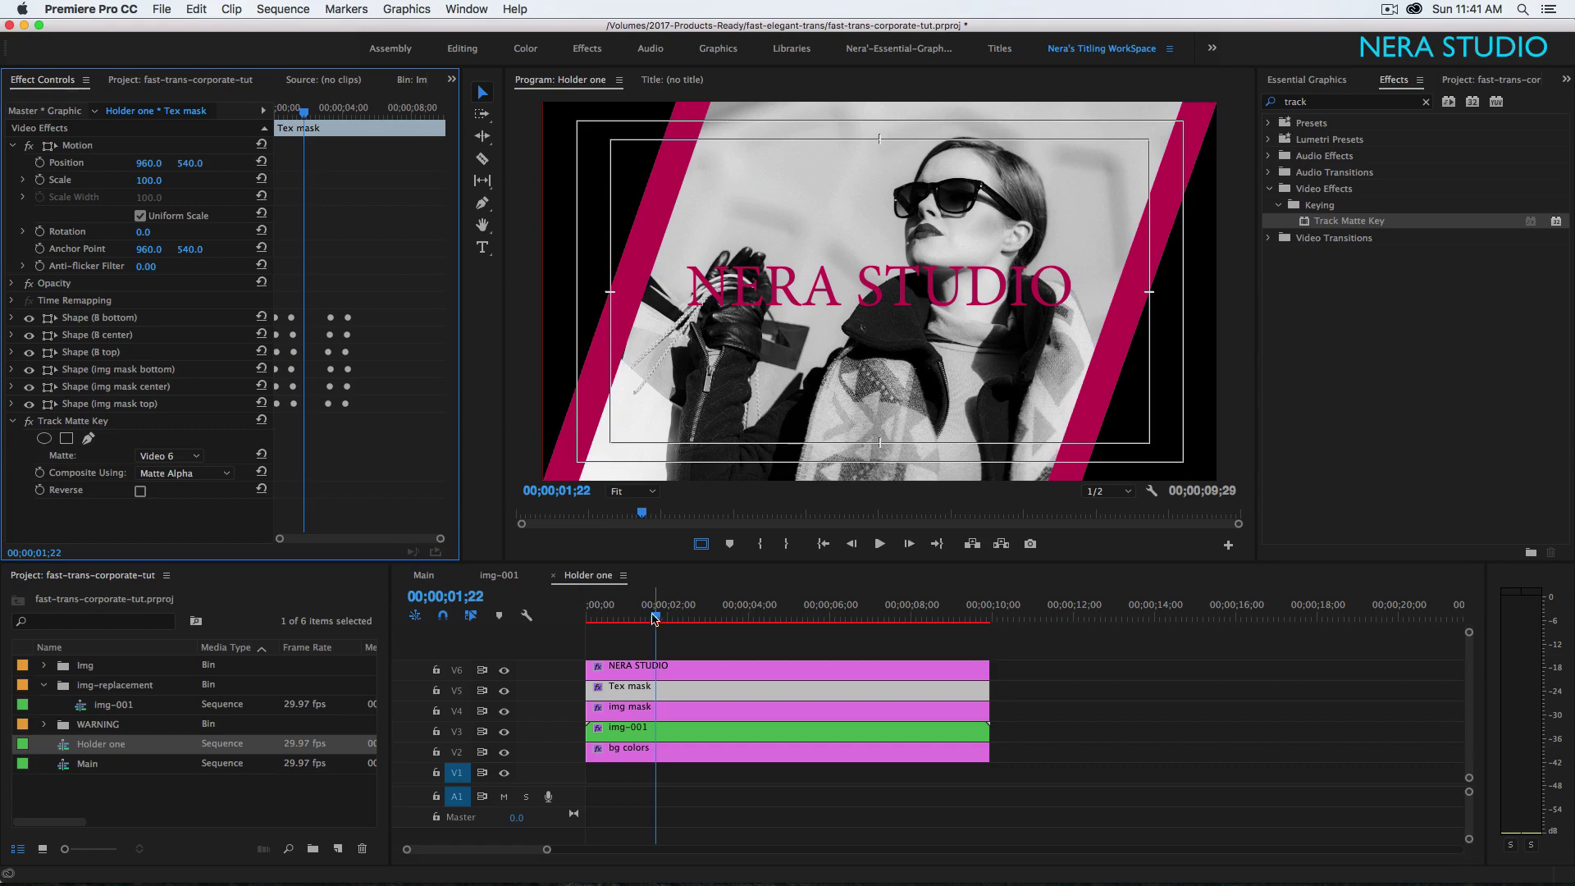
- Check the masked image and text near the start of Holder one, in the nested img-001 sequence and in Main
{"action": "left_click_drag", "start_coordinate": [655, 619], "coordinate": [603, 643]}
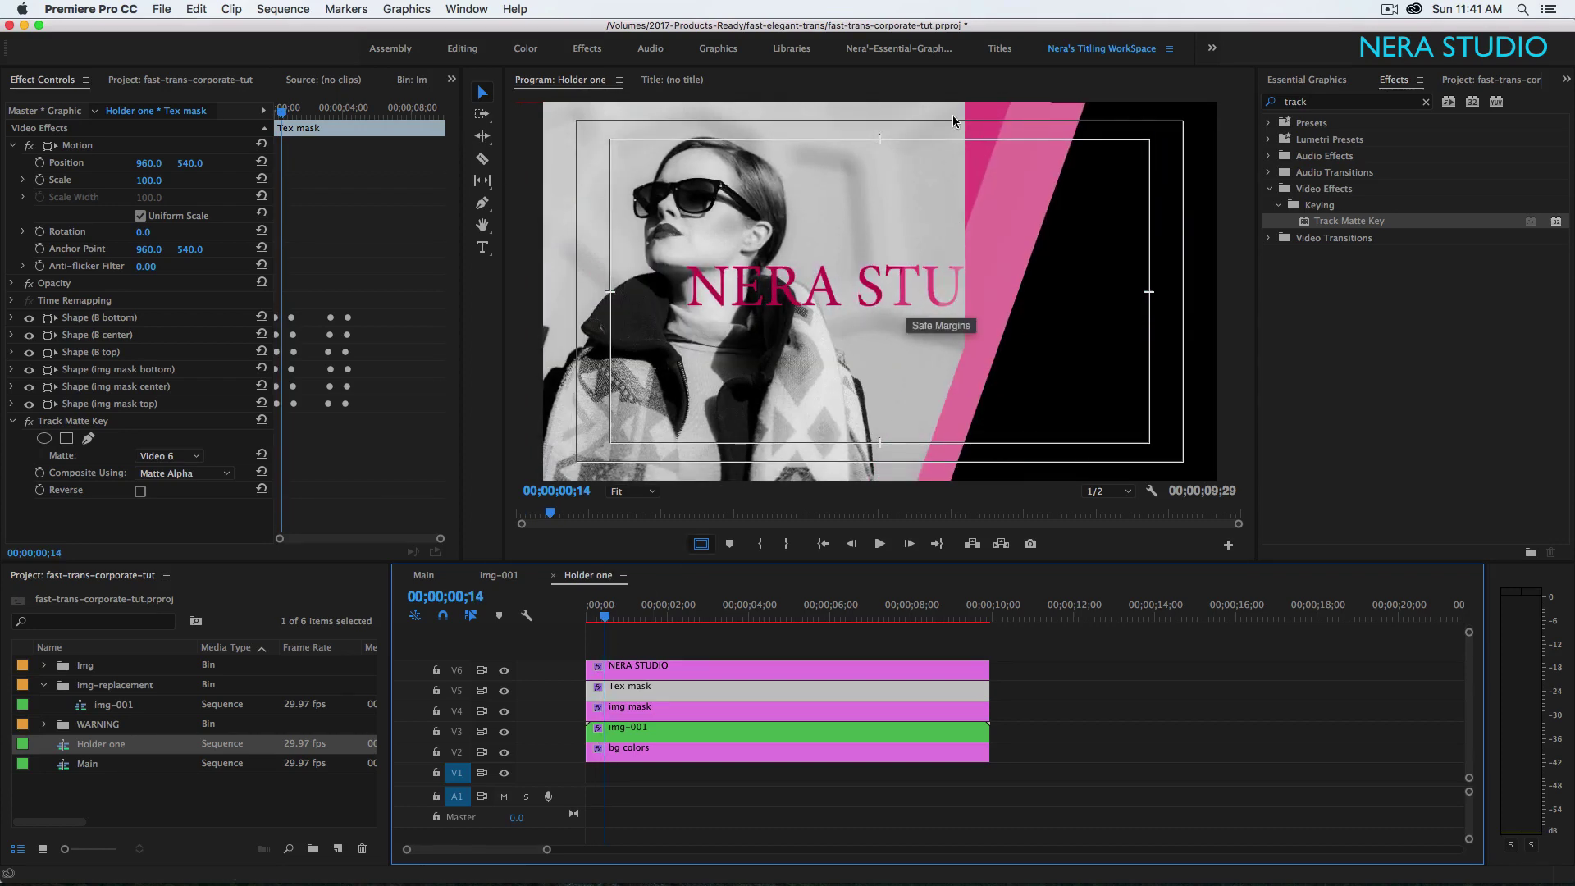
{"action": "double_click", "coordinate": [639, 732]}
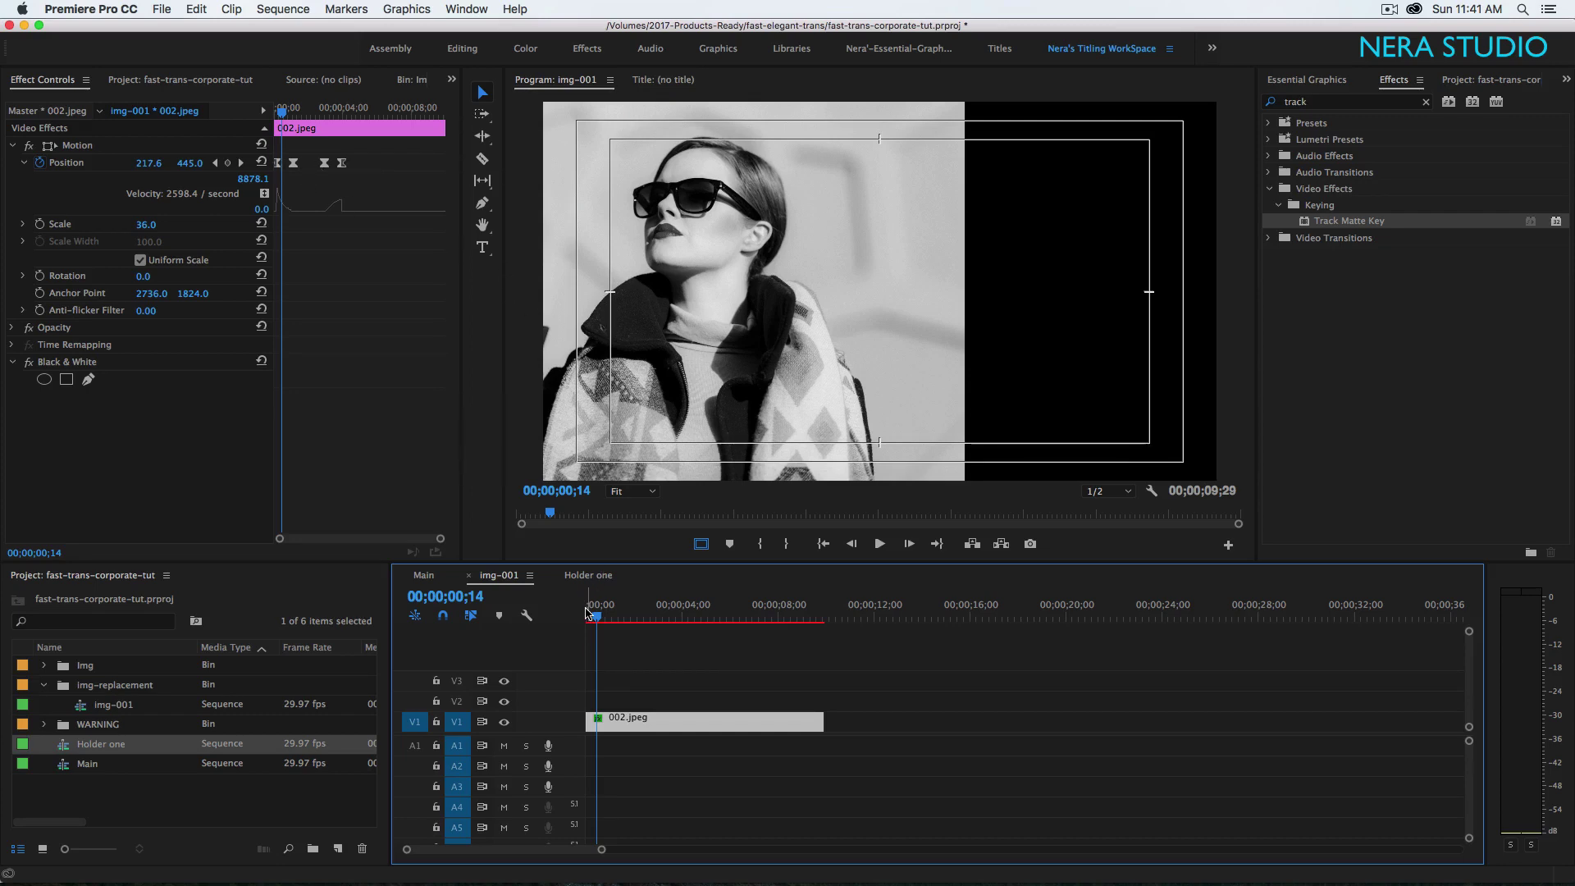
{"action": "left_click", "coordinate": [426, 577]}
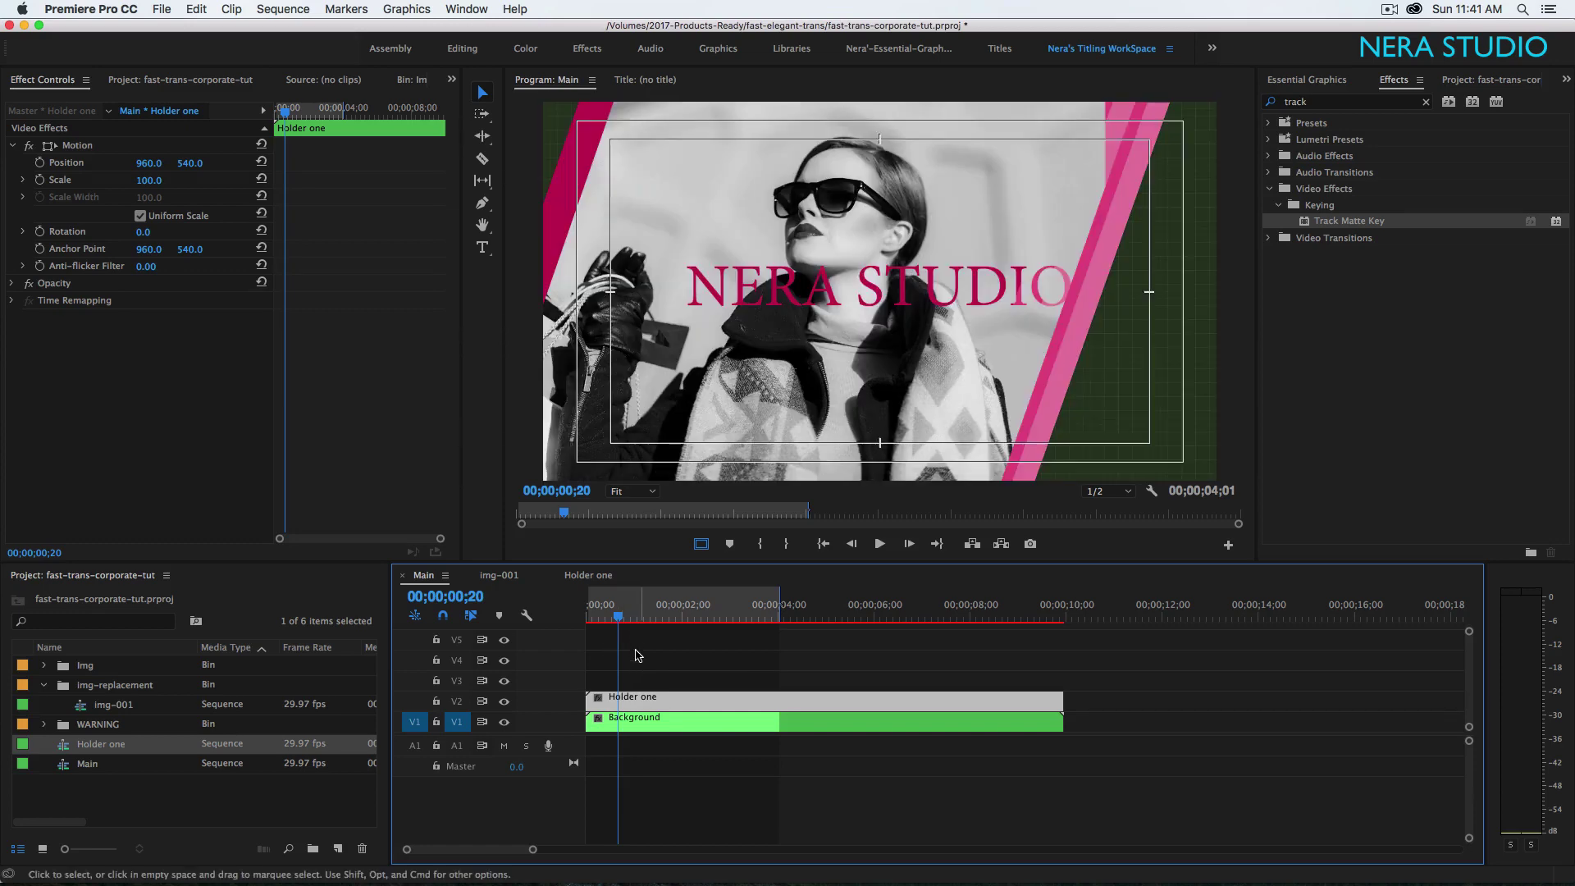
{"action": "key", "text": "Right"}
{"action": "key", "text": "Right"}
{"action": "key", "text": "Right"}
{"action": "key", "text": "Right"}
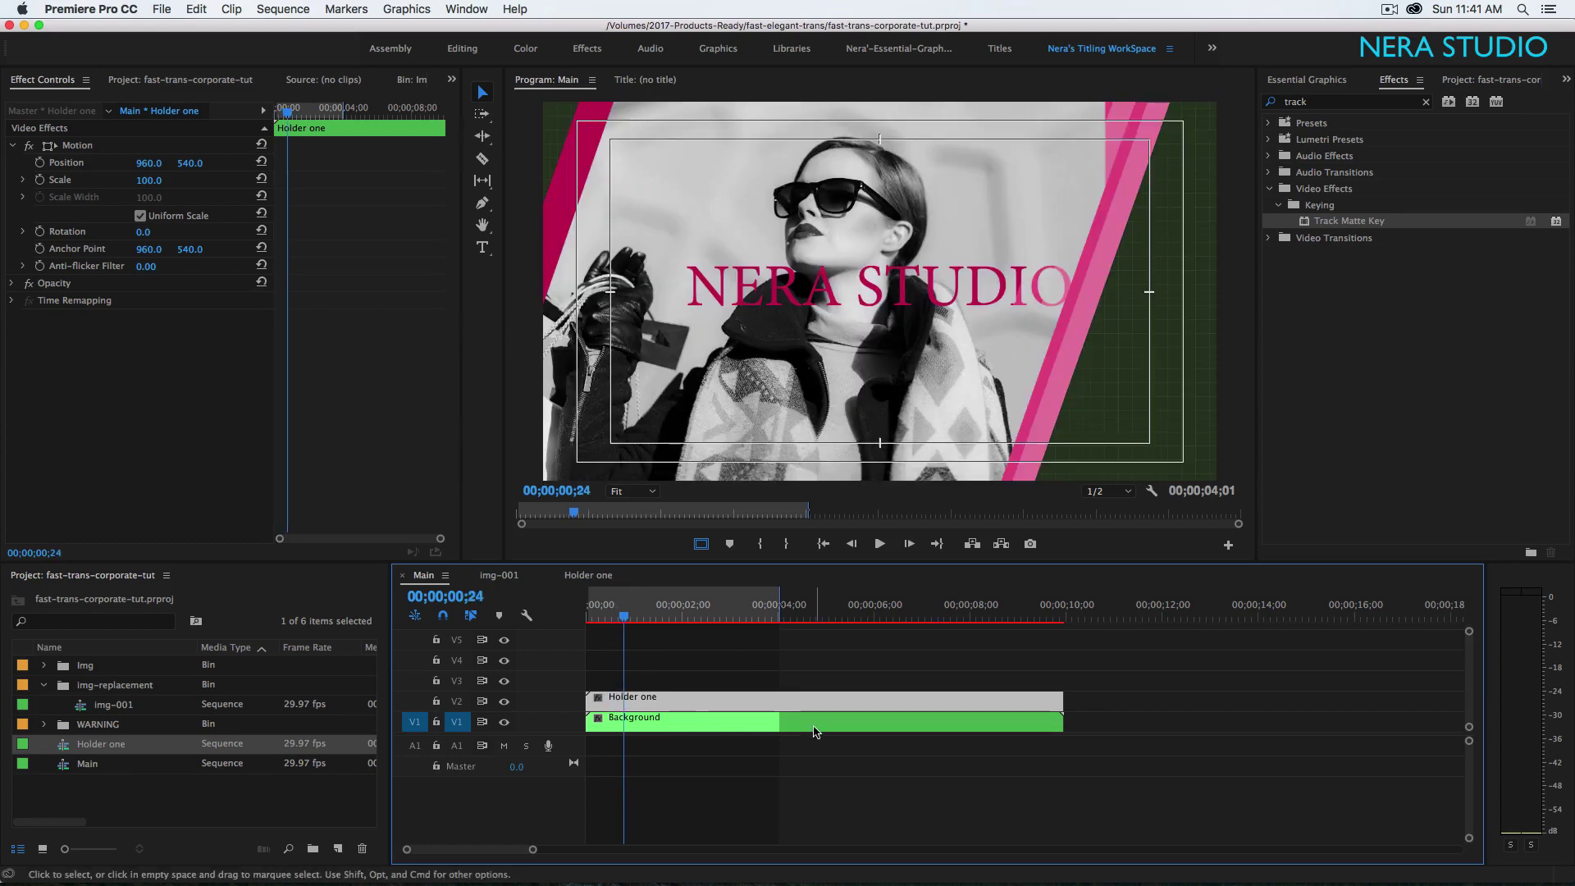
- Replace the Background clip on track V1 of Main with pattern-one.psd from the Img bin, spanning the length of Holder one
{"action": "left_click", "coordinate": [814, 726]}
{"action": "key", "text": "Delete"}
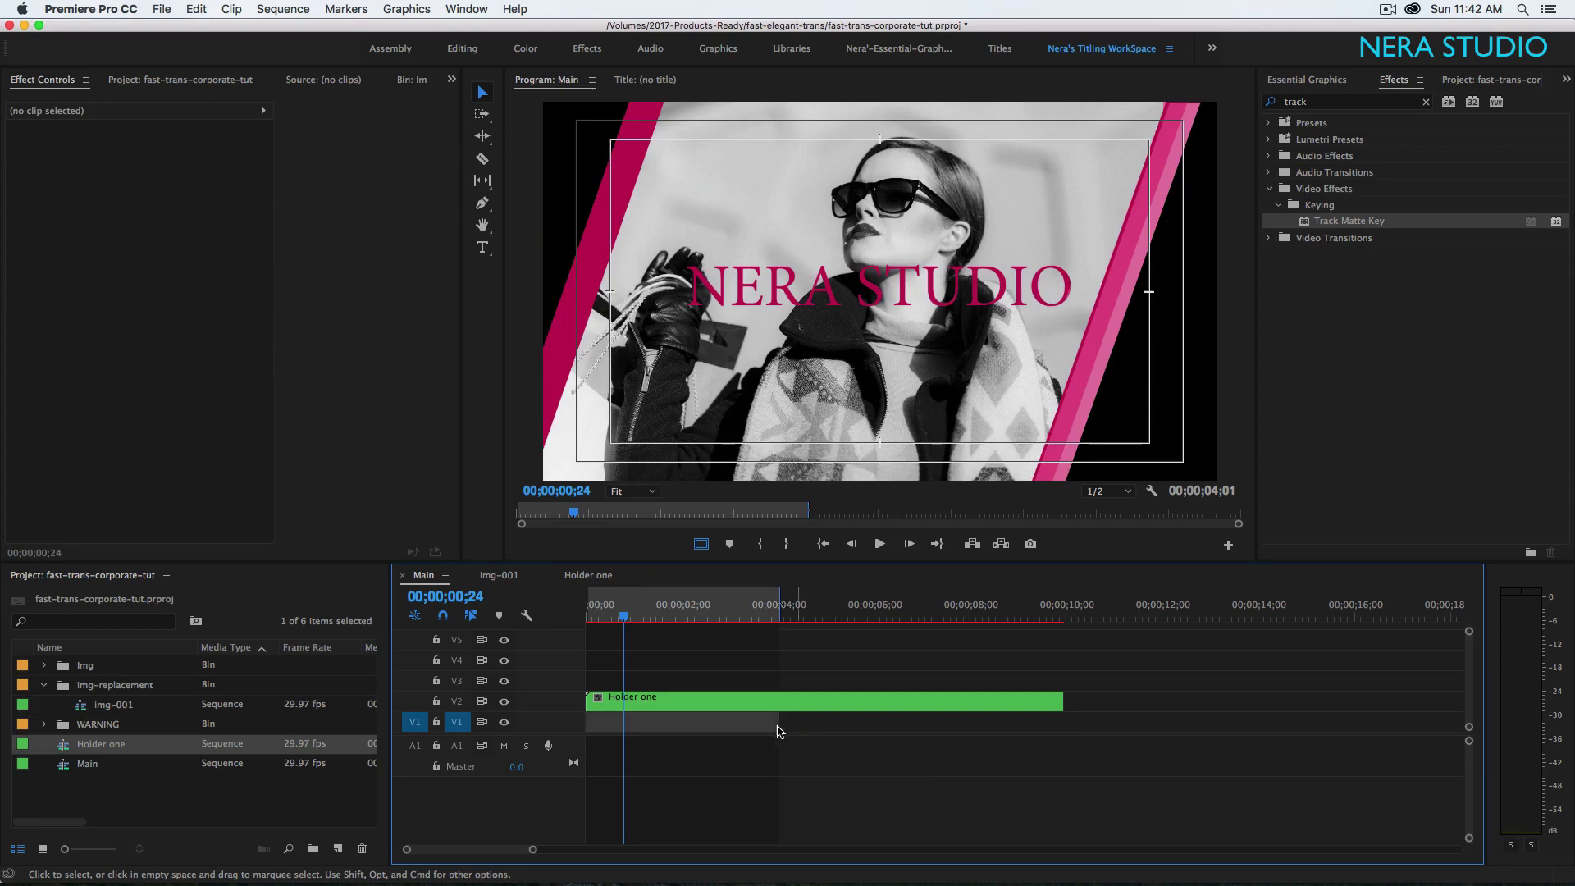
{"action": "left_click", "coordinate": [44, 666]}
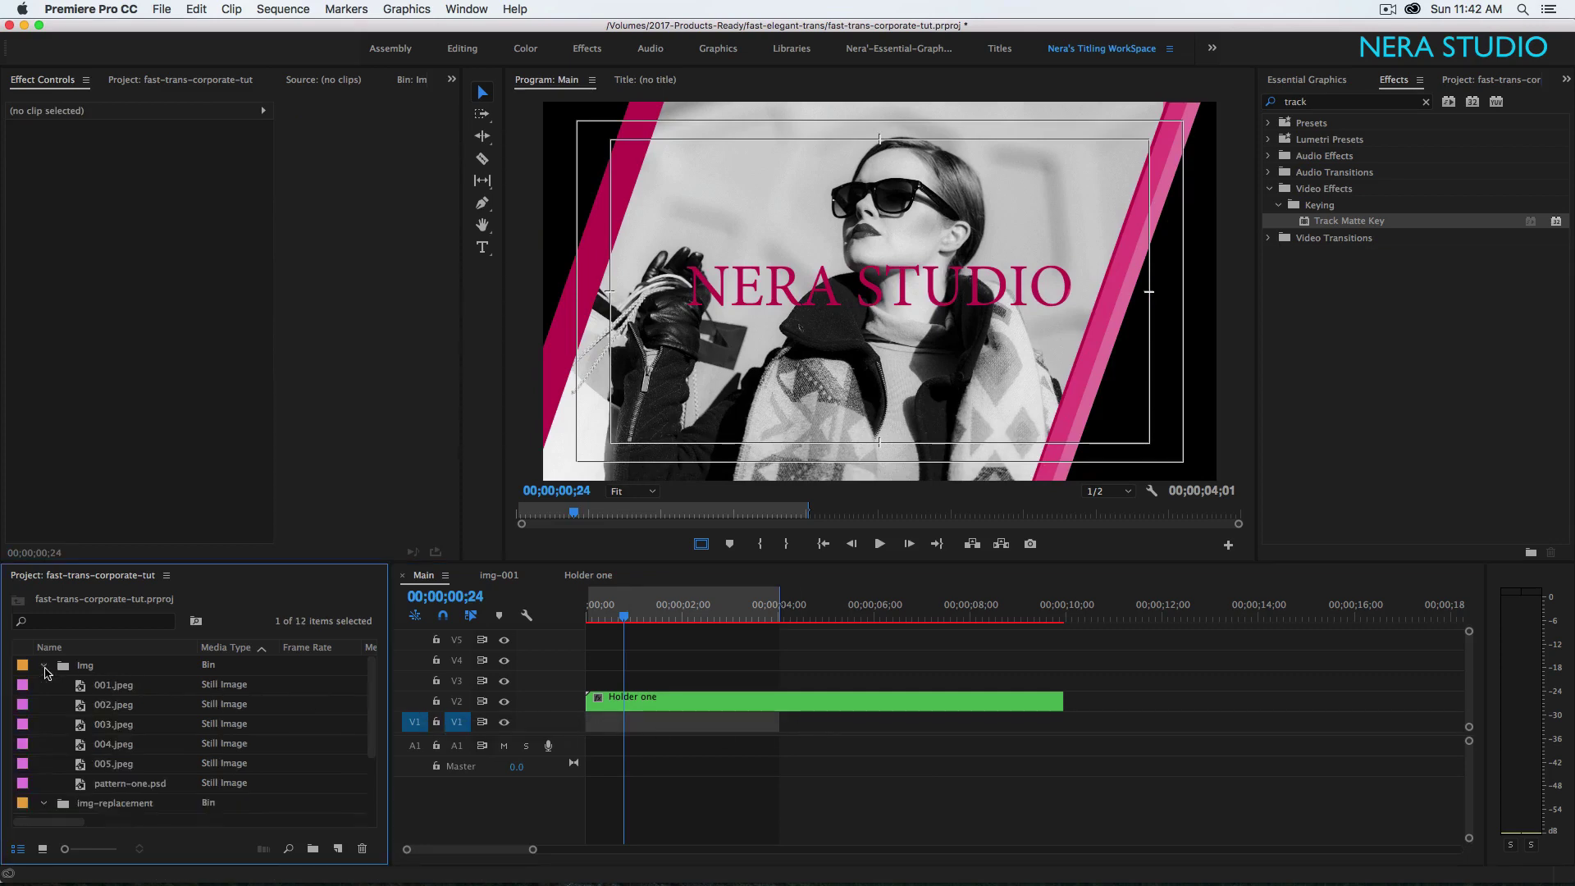
{"action": "left_click", "coordinate": [133, 786]}
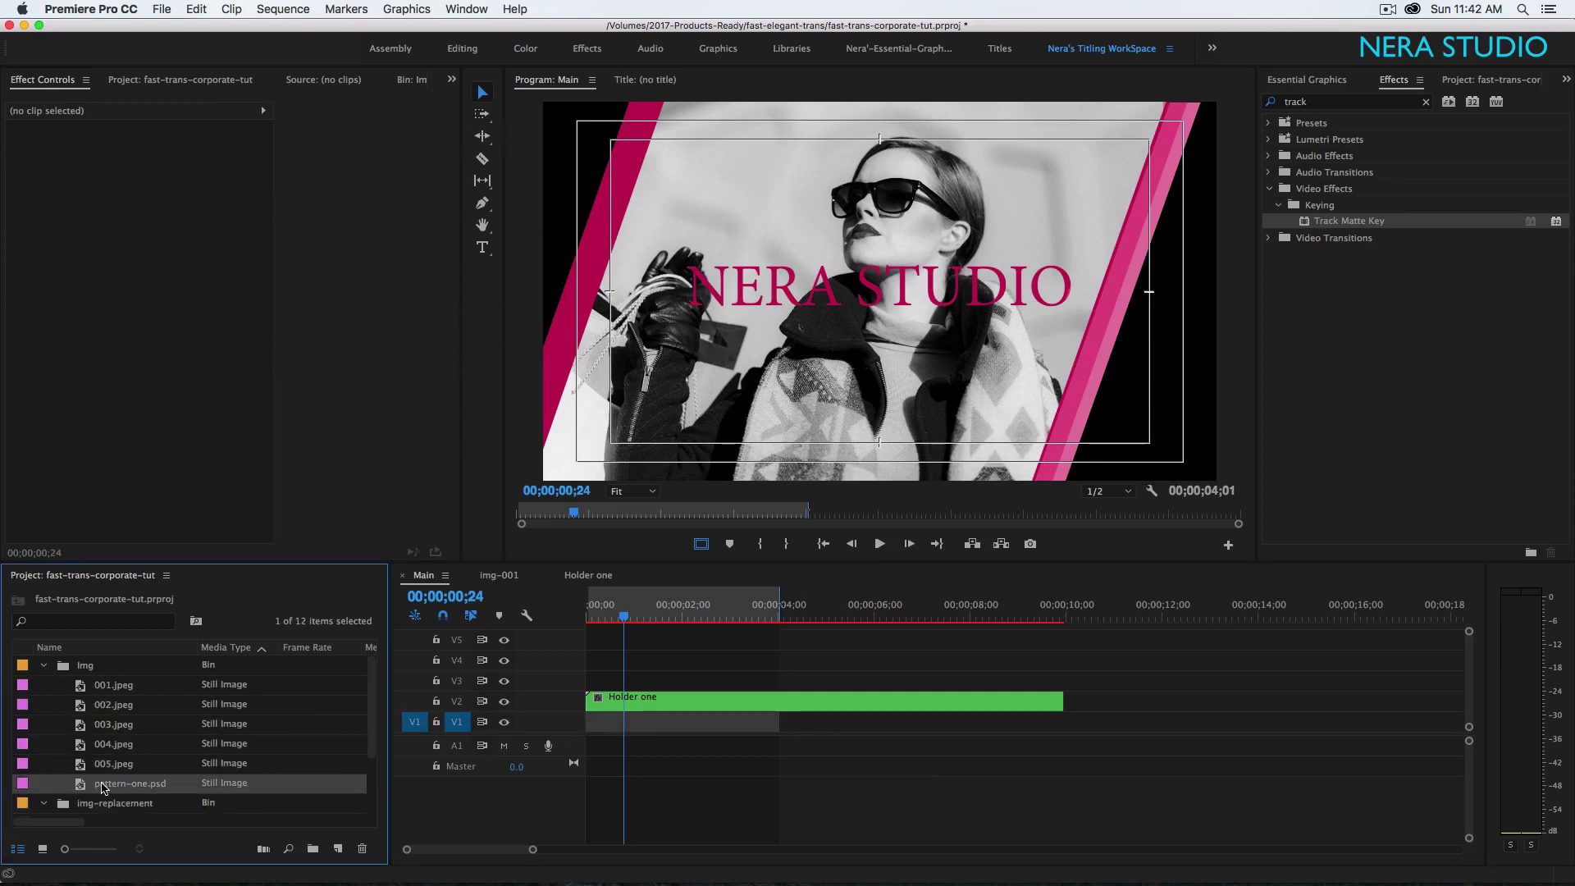
{"action": "left_click_drag", "start_coordinate": [102, 788], "coordinate": [603, 730]}
{"action": "left_click", "coordinate": [671, 726]}
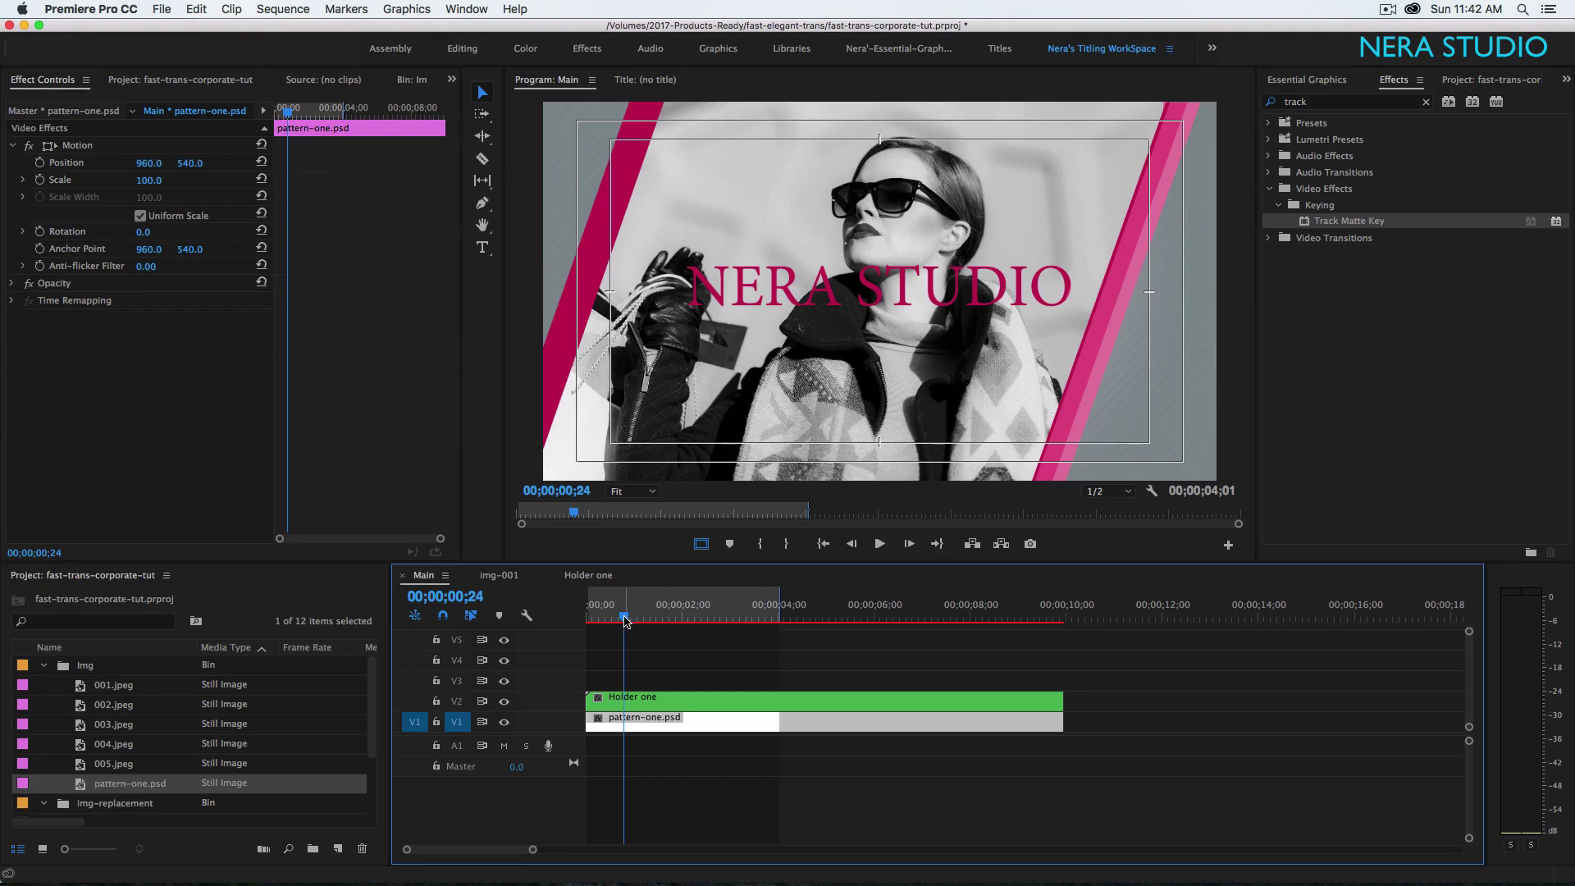
- Render the first four seconds of Main and play back the transition over the pattern background
{"action": "left_click_drag", "start_coordinate": [625, 621], "coordinate": [670, 622]}
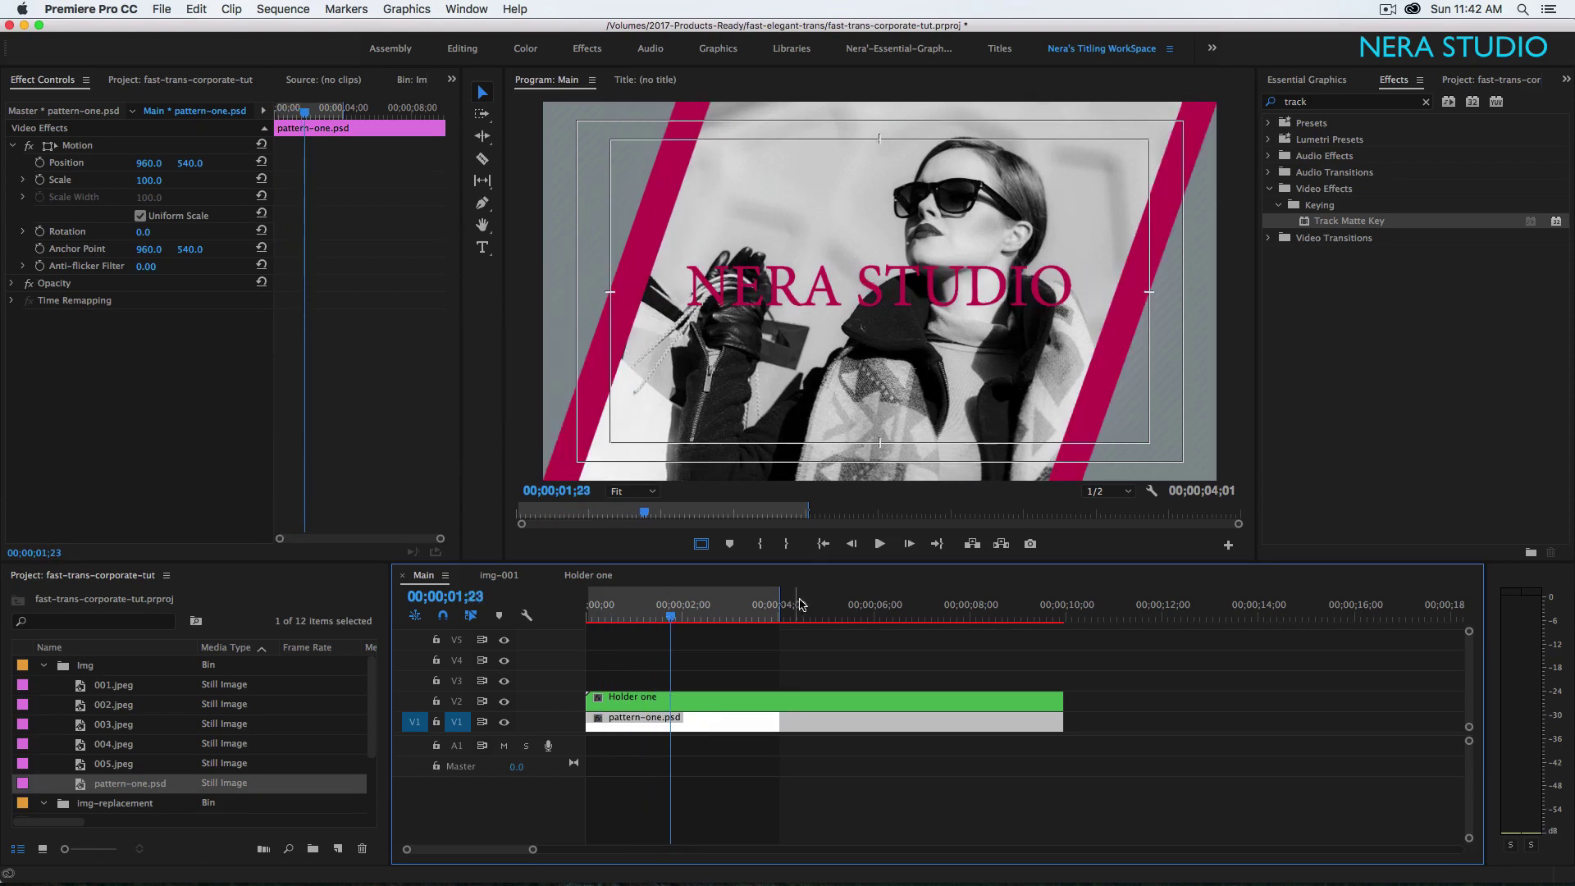
{"action": "left_click_drag", "start_coordinate": [782, 603], "coordinate": [735, 614]}
{"action": "key", "text": "Return"}
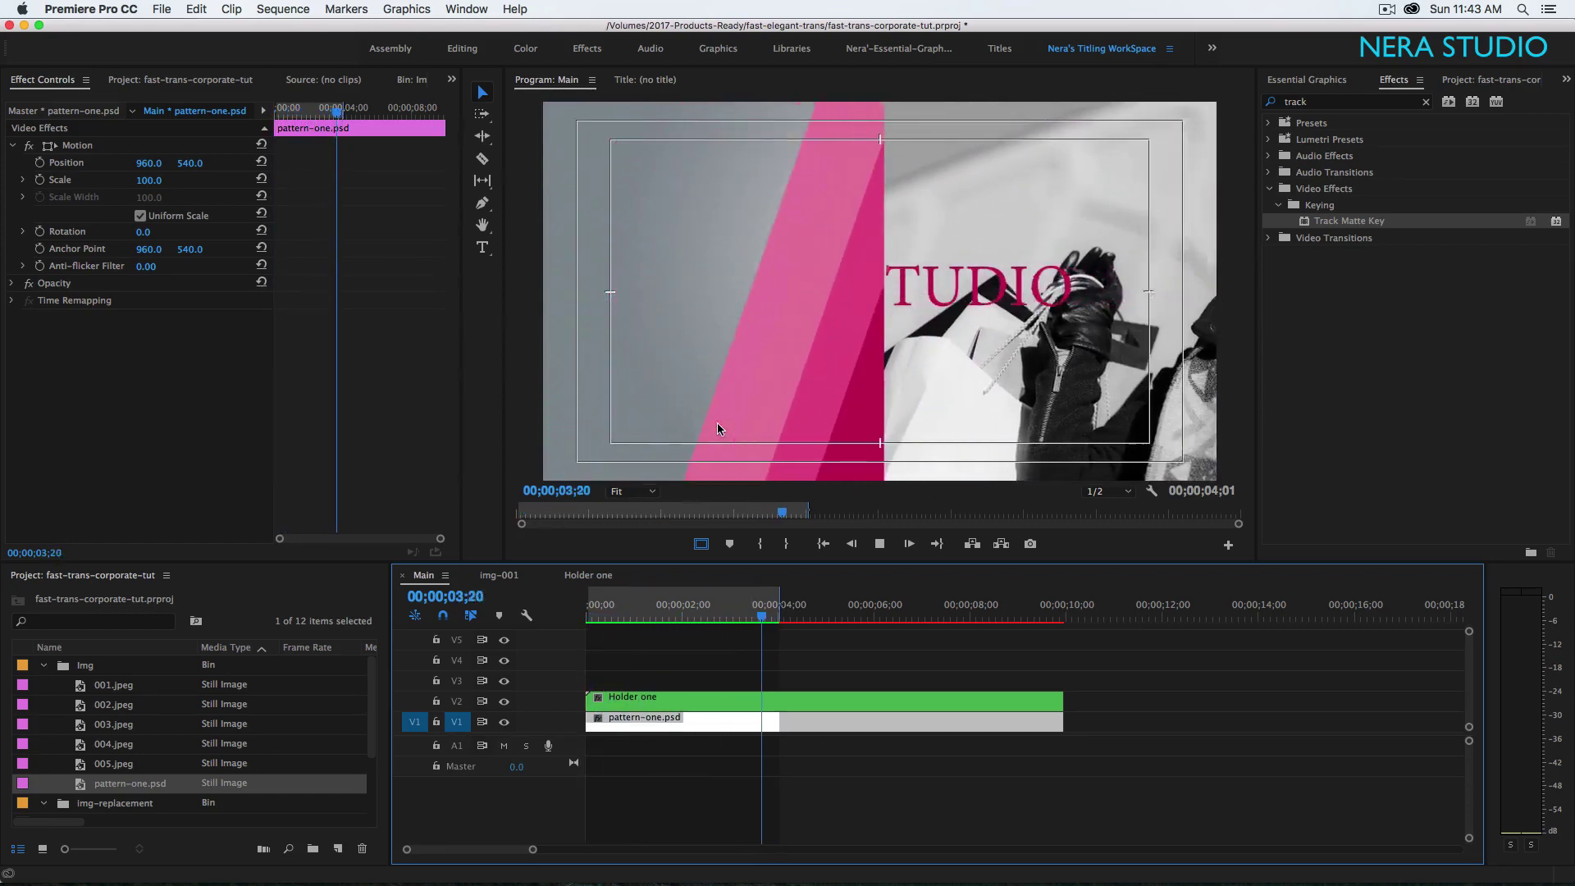
{"action": "key", "text": "space"}
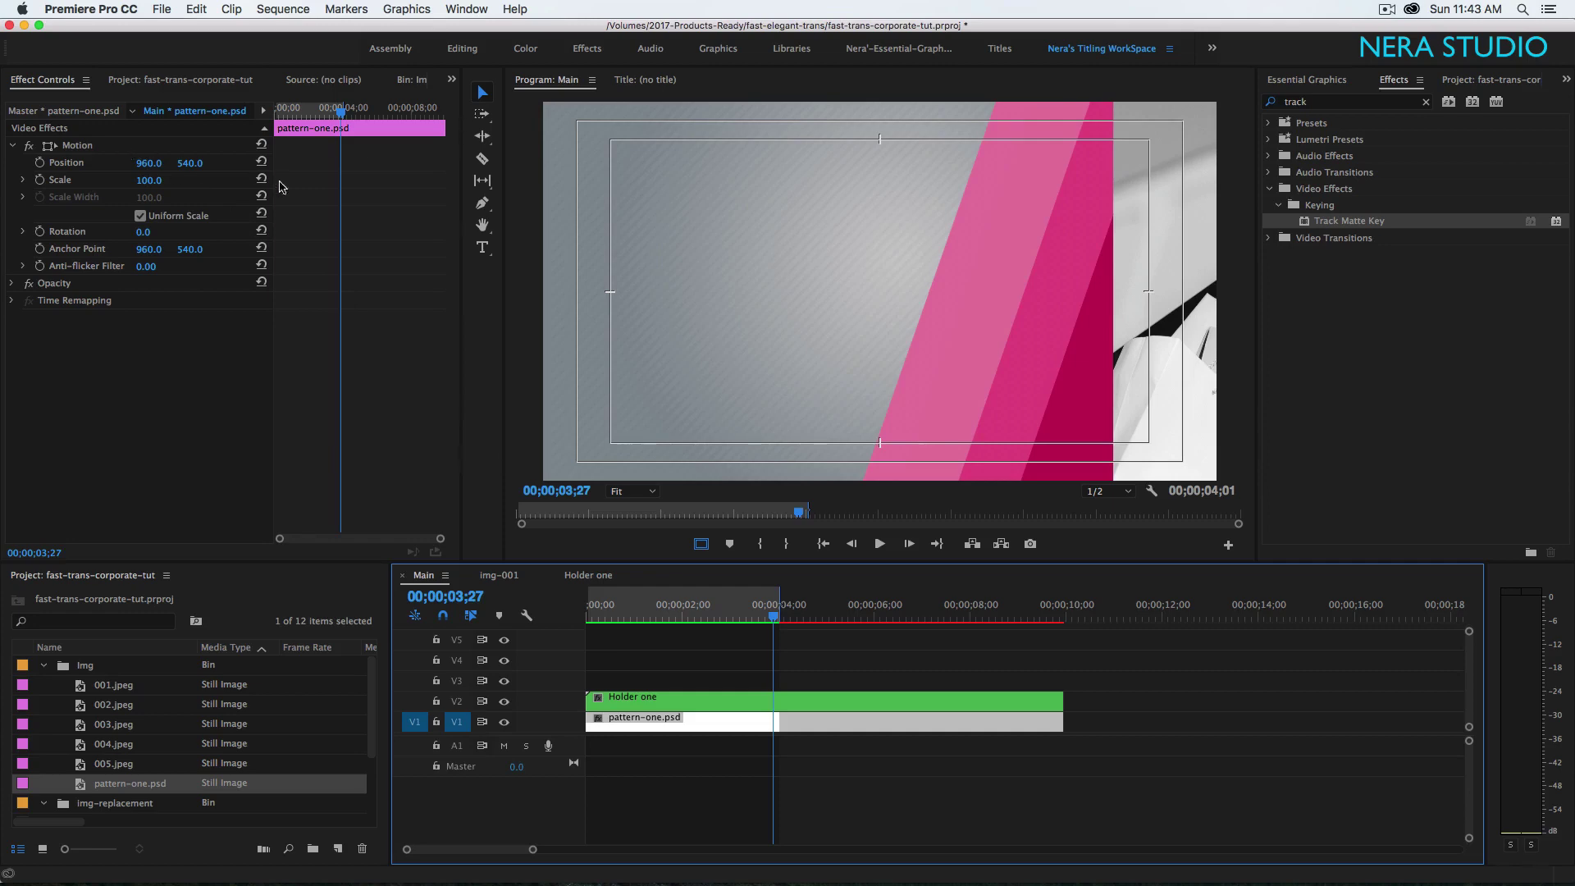
- In img-001 nested in Holder one, shift all Position keyframes of 002.jpeg earlier, putting the second at 00;00;01;00, and check Main
{"action": "double_click", "coordinate": [650, 697]}
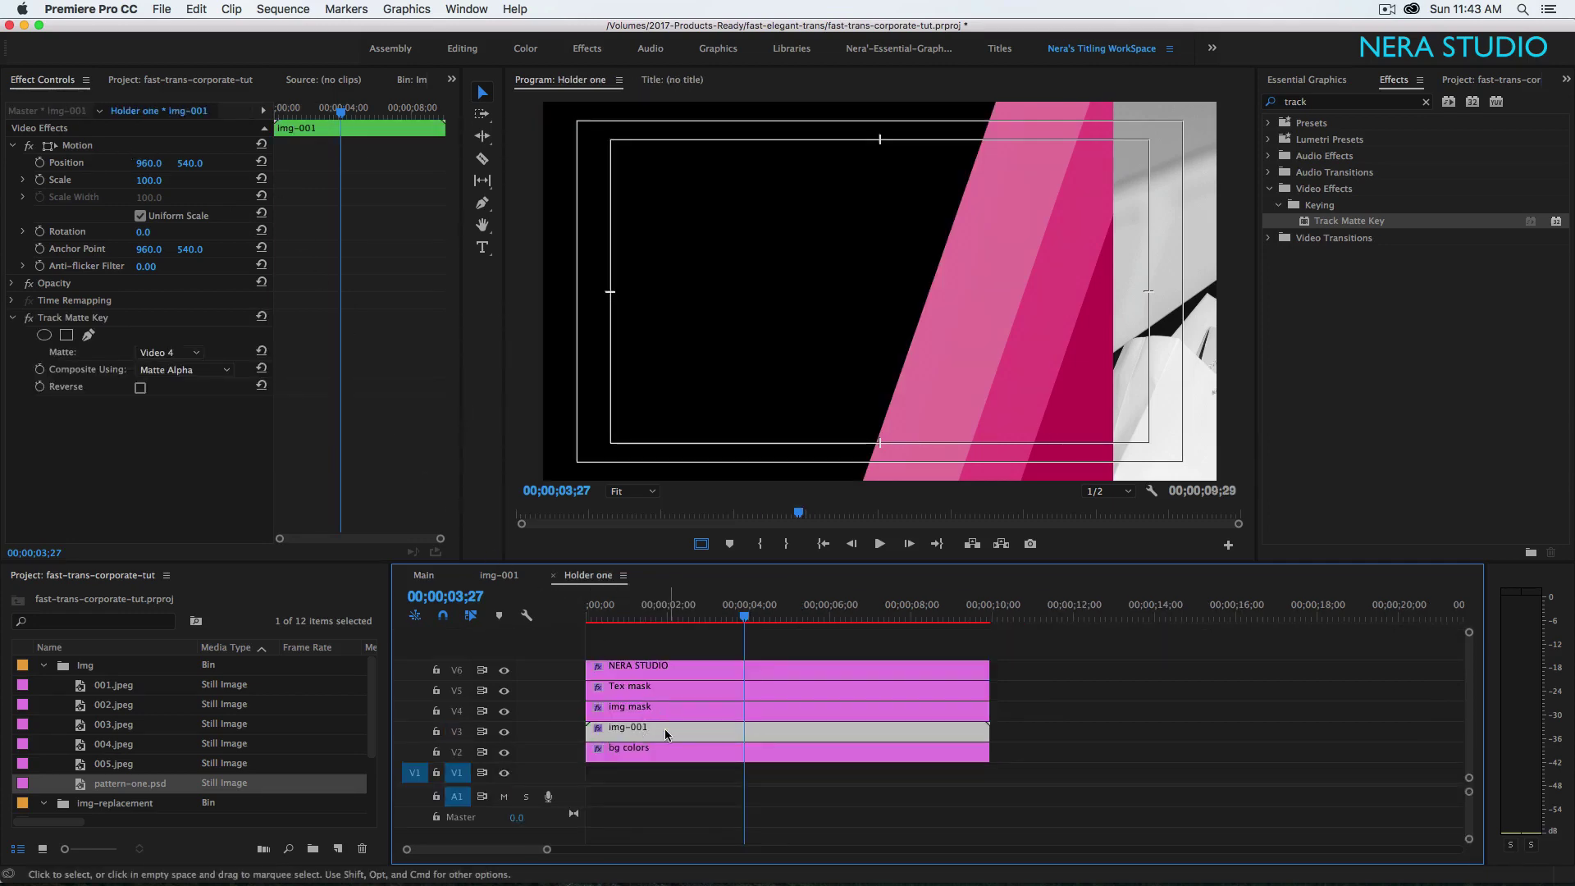
{"action": "double_click", "coordinate": [666, 738]}
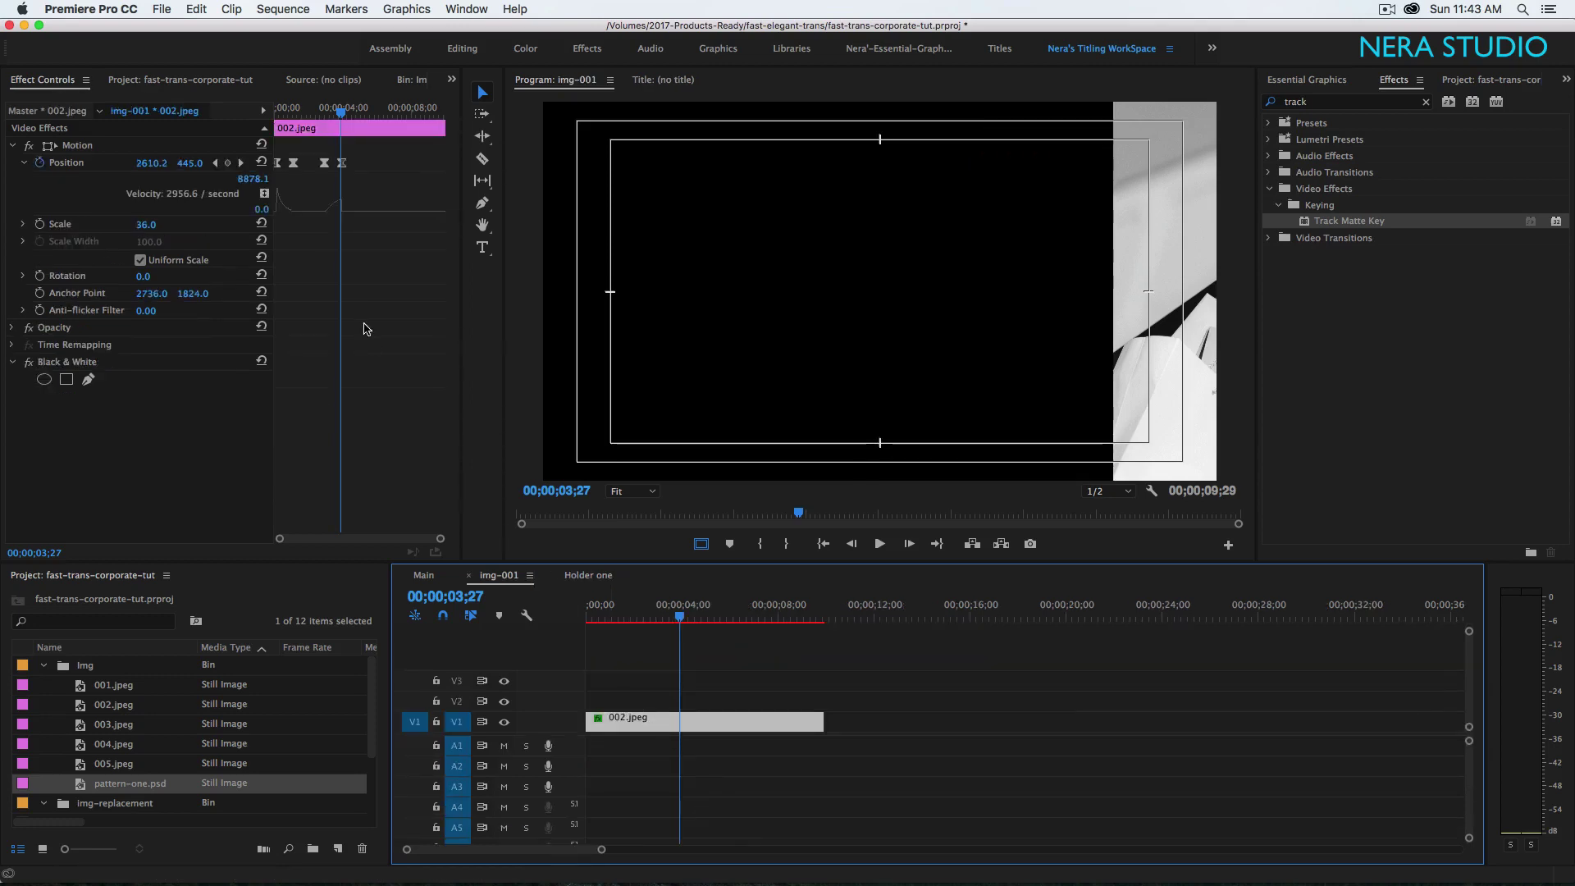
{"action": "key", "text": "grave"}
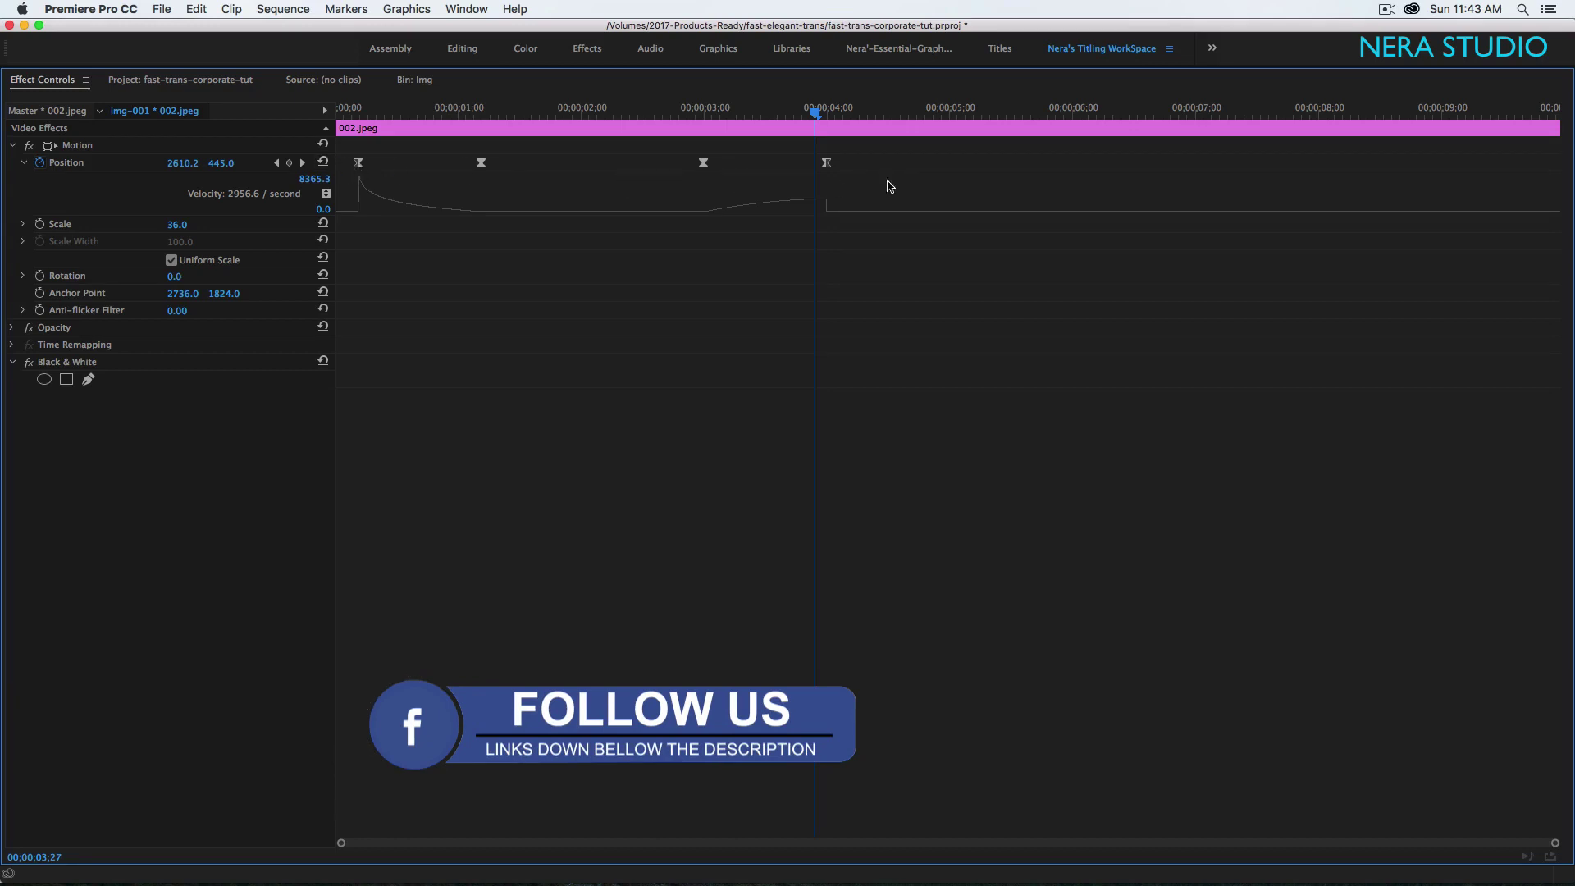
{"action": "left_click_drag", "start_coordinate": [874, 168], "coordinate": [345, 144]}
{"action": "left_click_drag", "start_coordinate": [481, 167], "coordinate": [458, 166]}
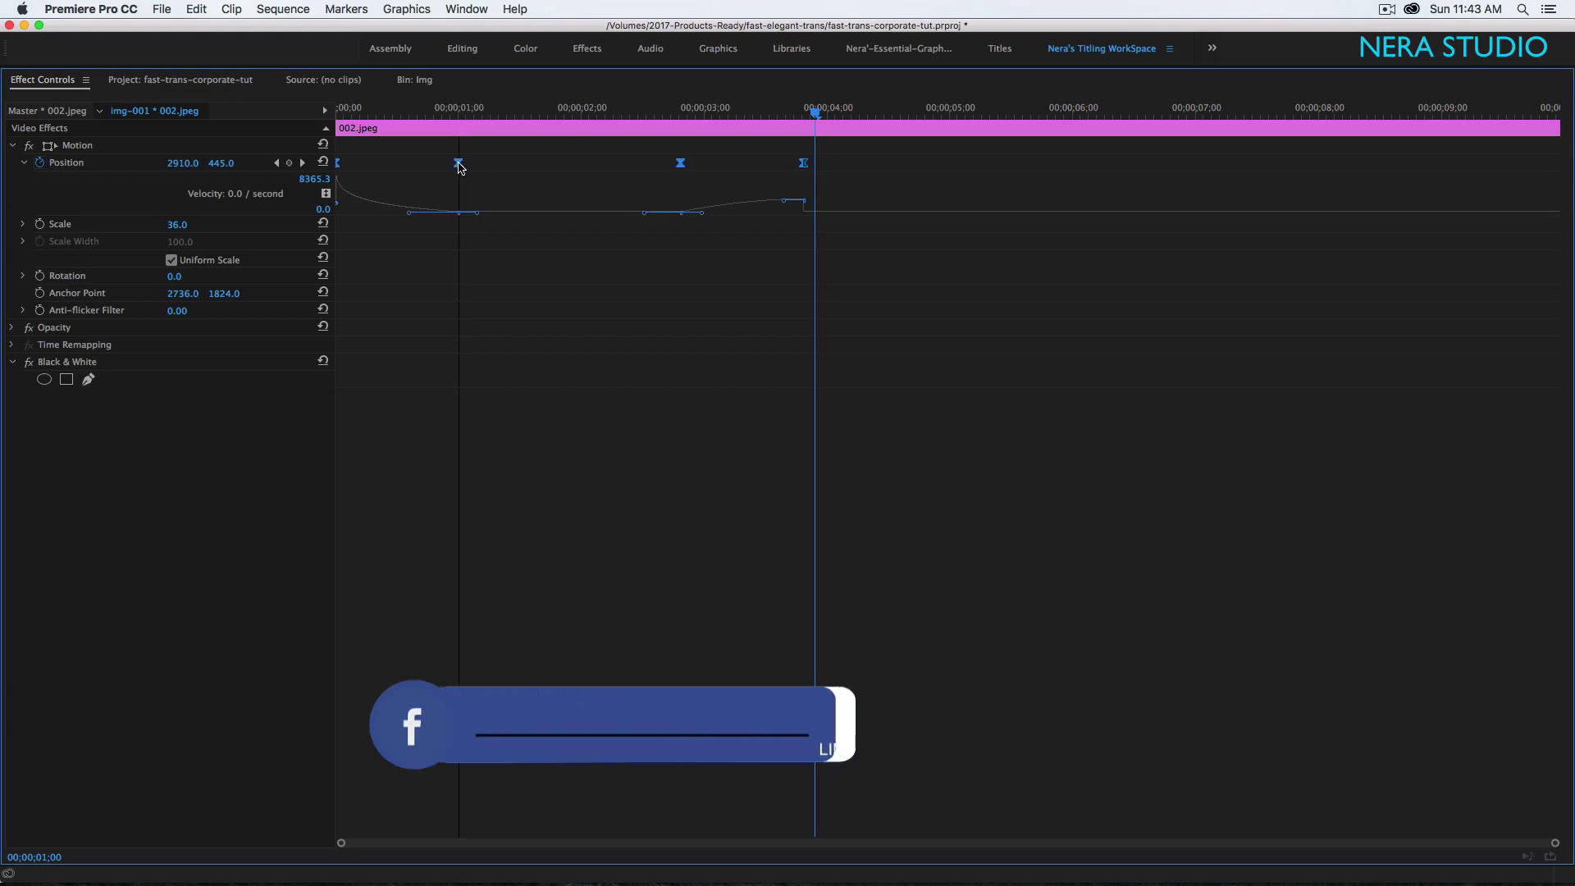
{"action": "key", "text": "grave"}
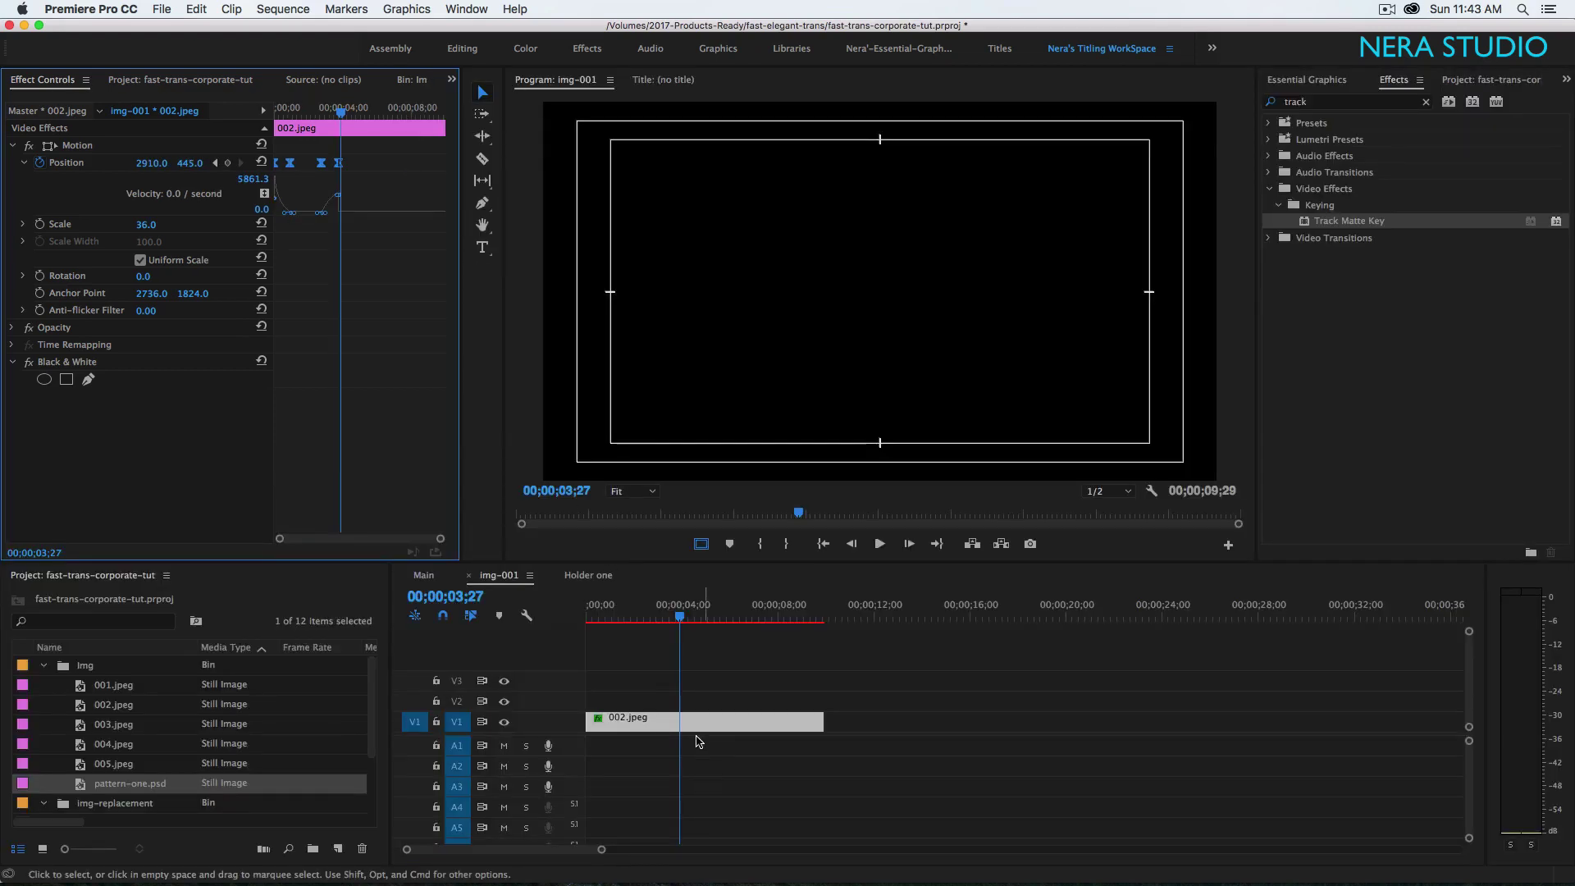
{"action": "left_click", "coordinate": [423, 575]}
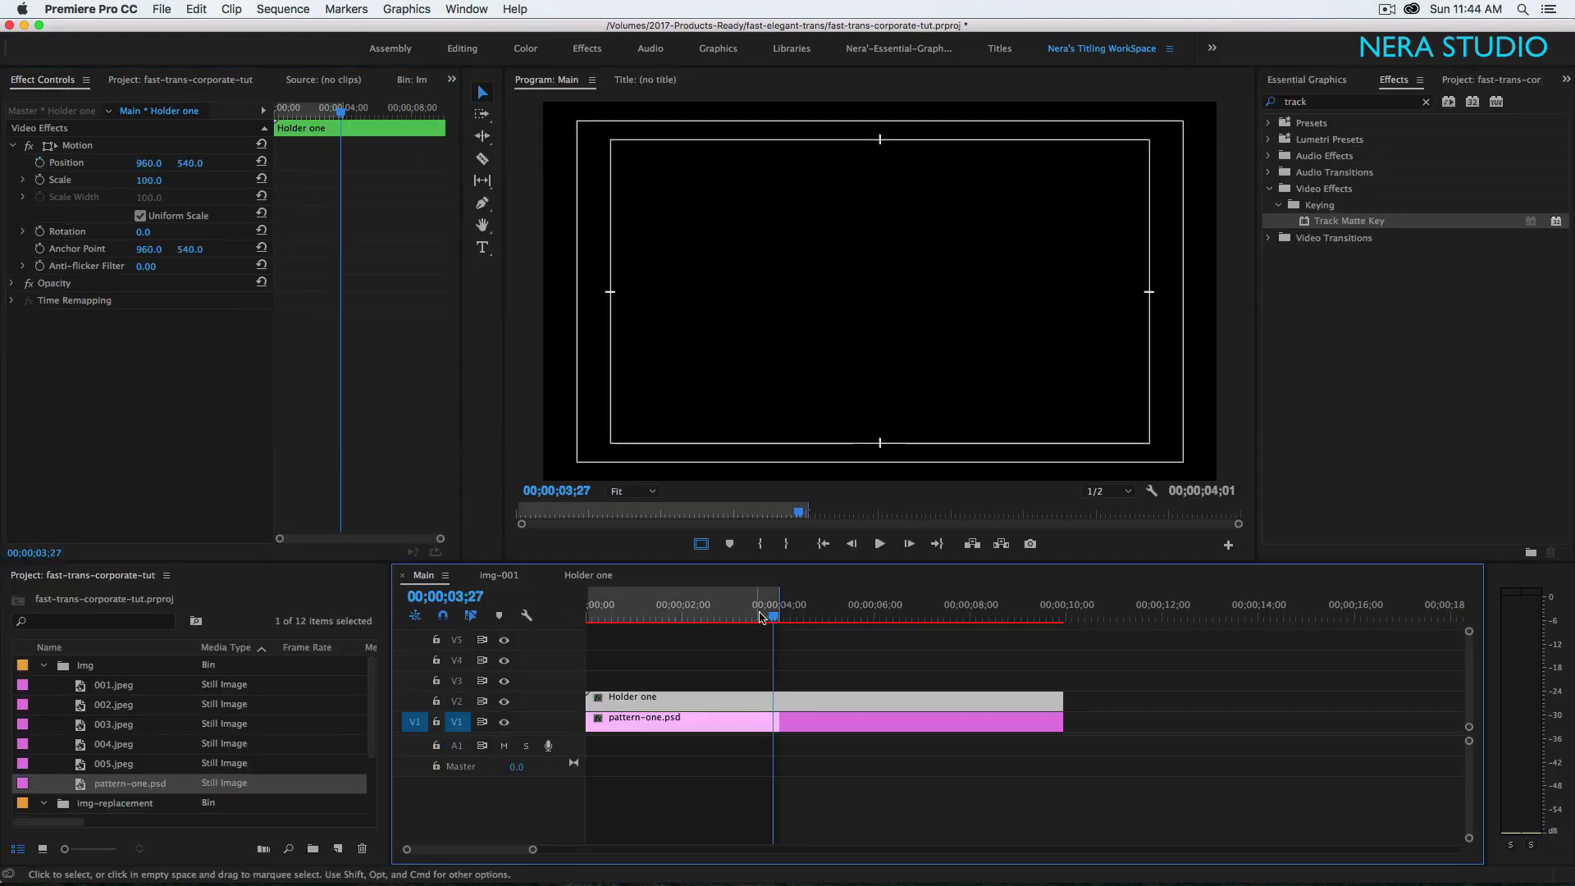
{"action": "left_click_drag", "start_coordinate": [761, 616], "coordinate": [732, 649]}
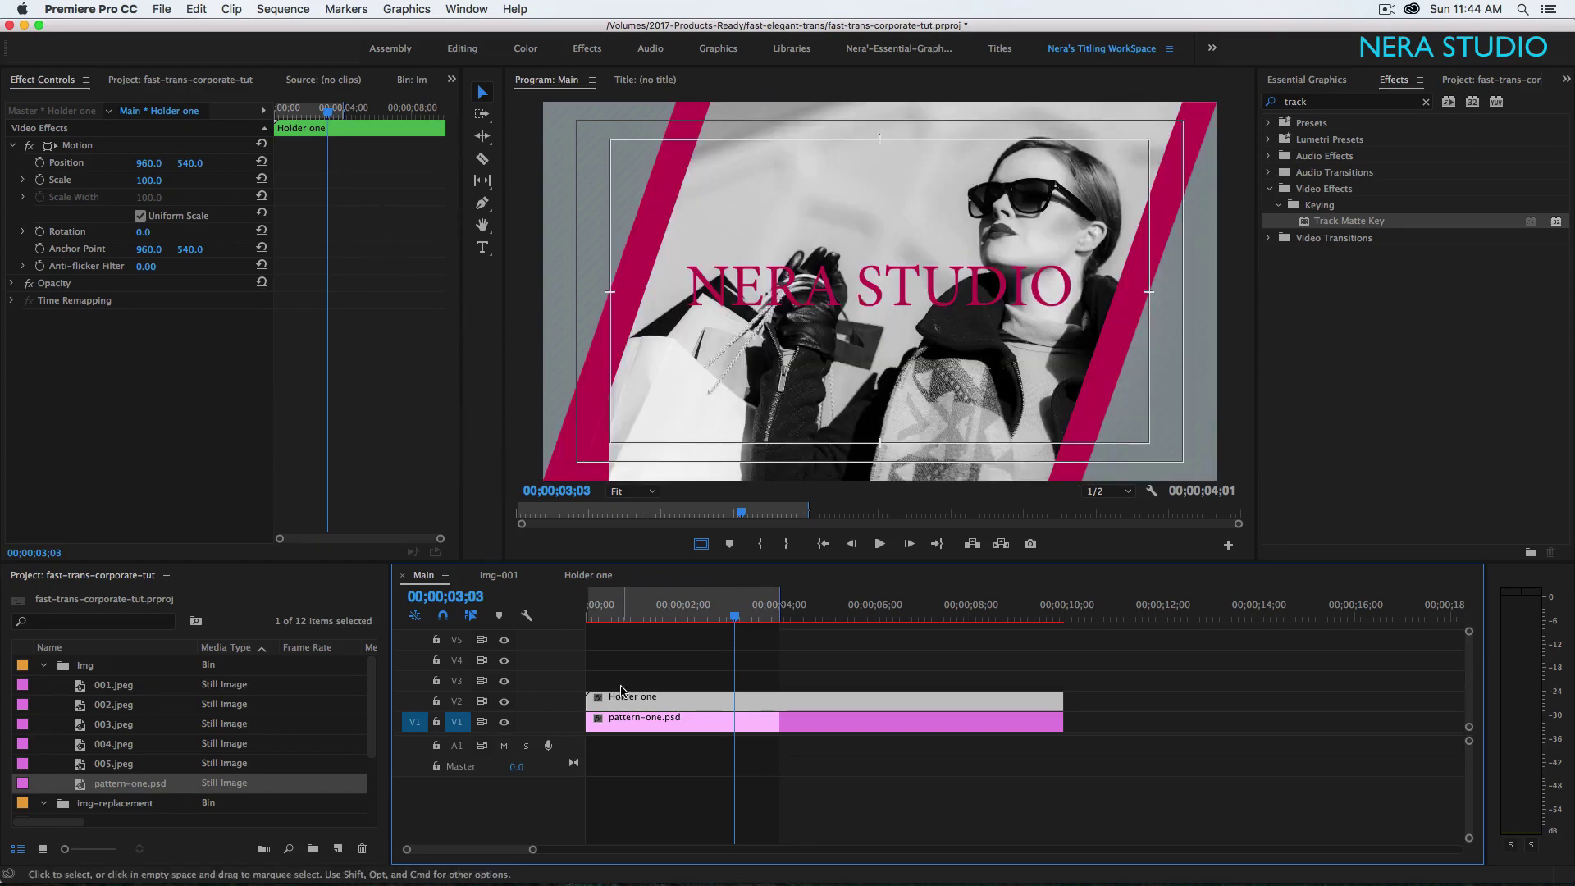
- Reopen the nested img-001 sequence and move the closing Position keyframes of 002.jpeg slightly later
{"action": "double_click", "coordinate": [646, 718]}
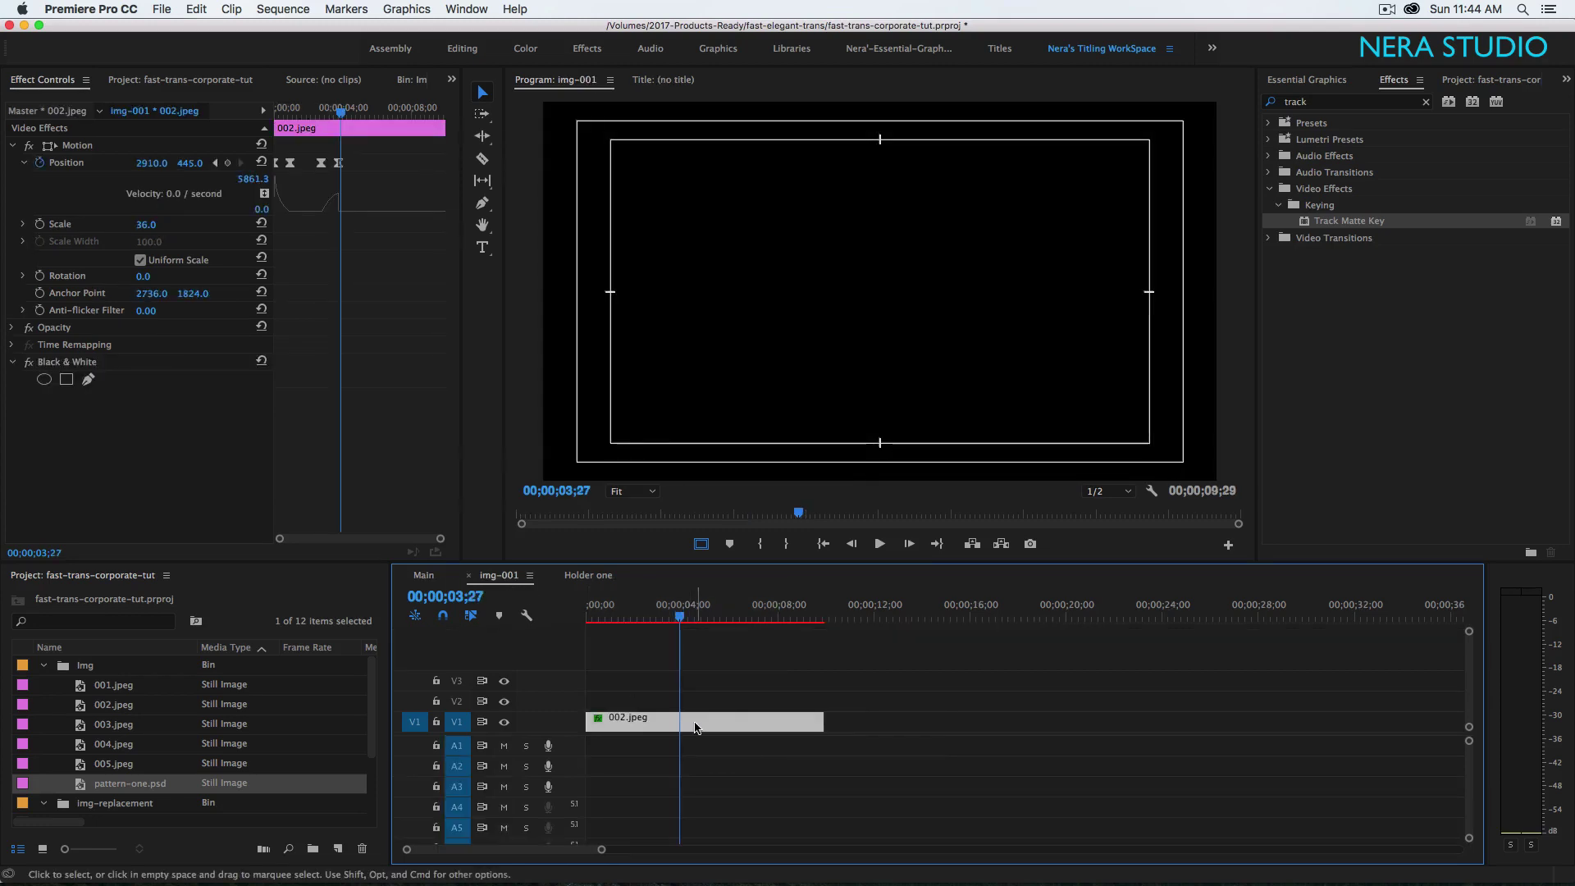
{"action": "left_click", "coordinate": [362, 164]}
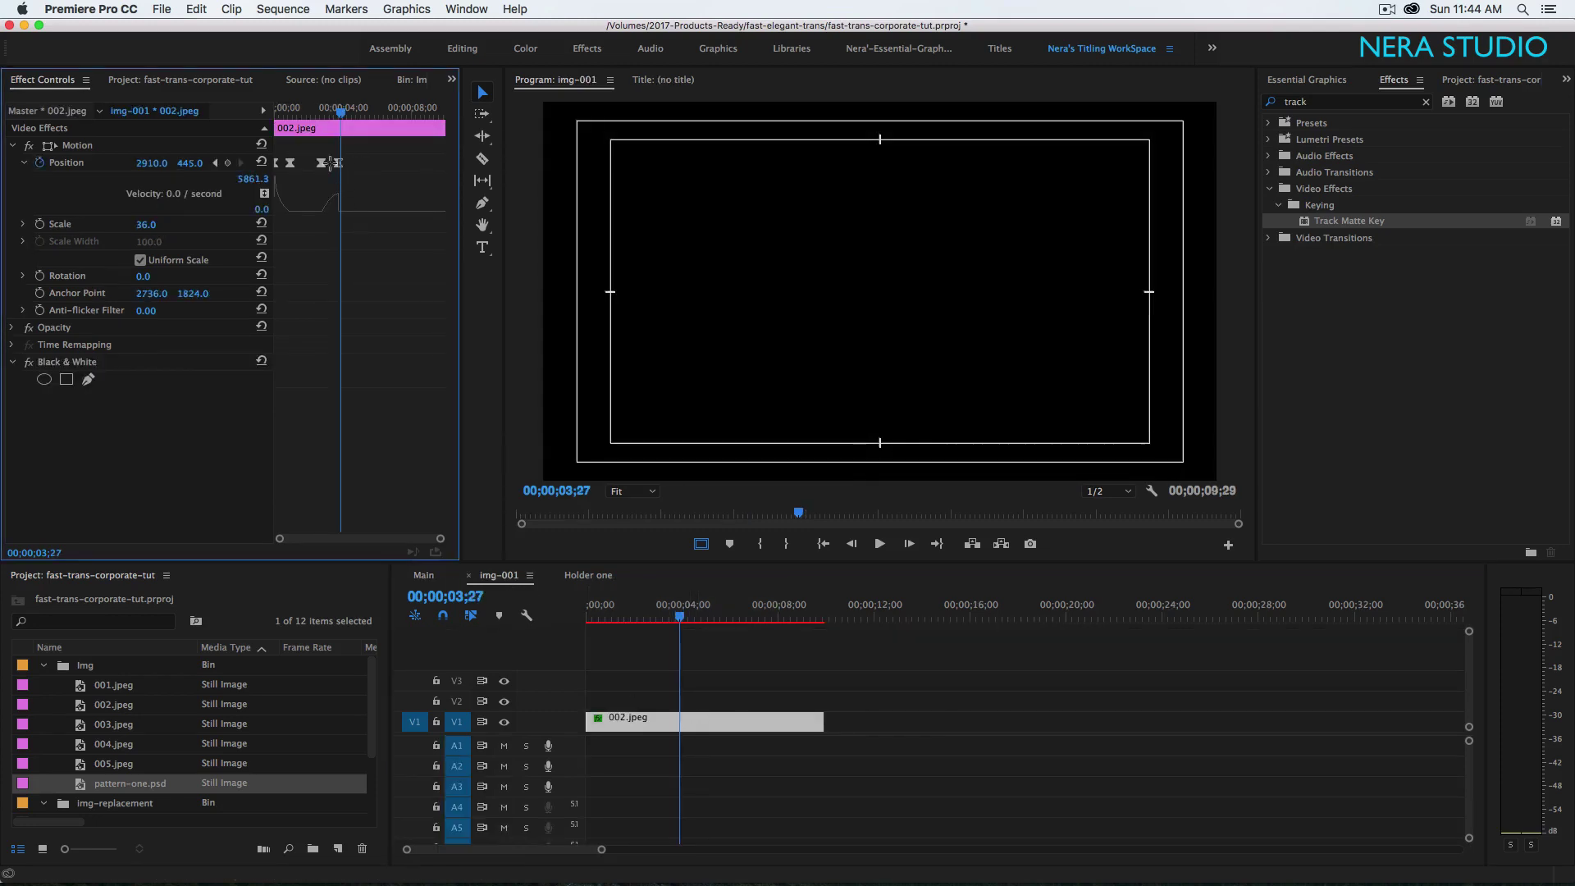
{"action": "left_click_drag", "start_coordinate": [323, 164], "coordinate": [335, 163]}
{"action": "left_click_drag", "start_coordinate": [687, 619], "coordinate": [610, 617]}
- Scrub through Main to check how the image leaves together with the slanted shapes
{"action": "left_click", "coordinate": [419, 583]}
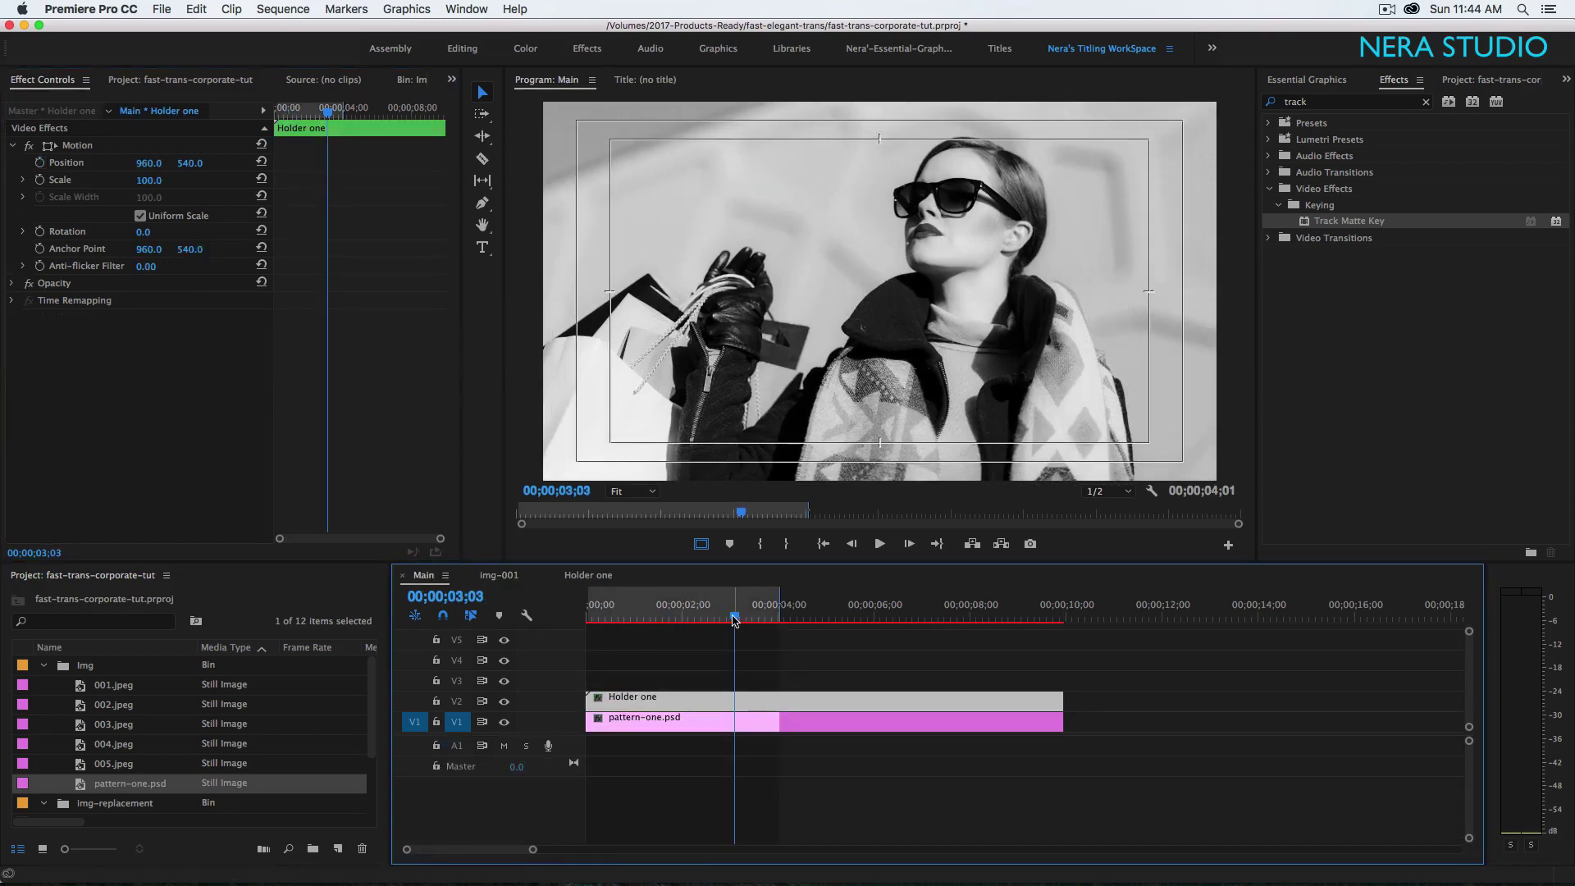
{"action": "left_click_drag", "start_coordinate": [718, 617], "coordinate": [793, 638]}
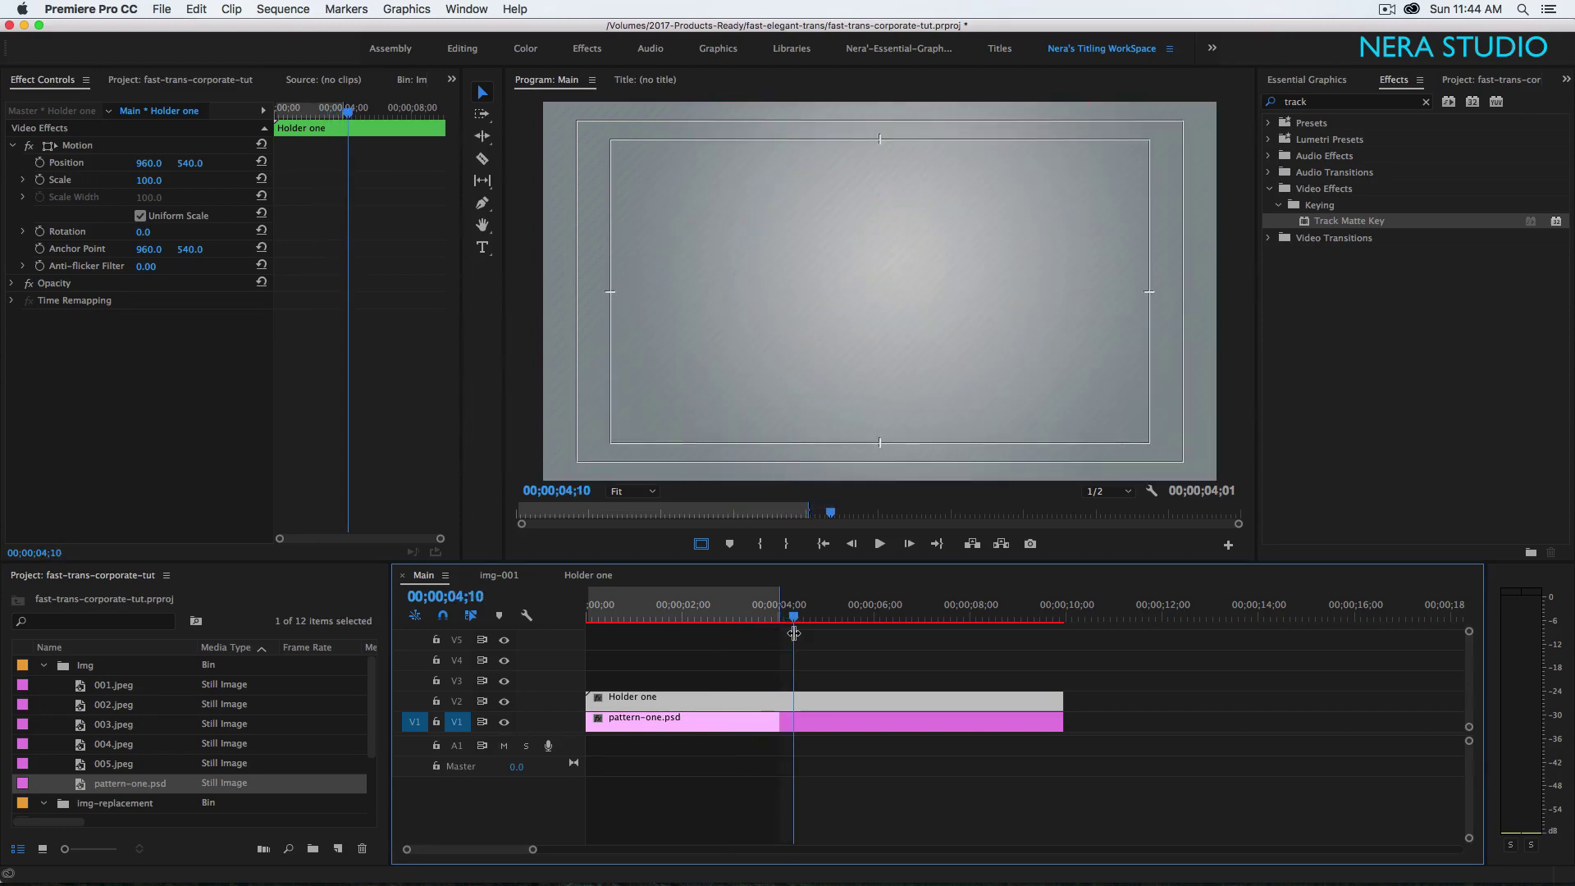
{"action": "left_click", "coordinate": [693, 617]}
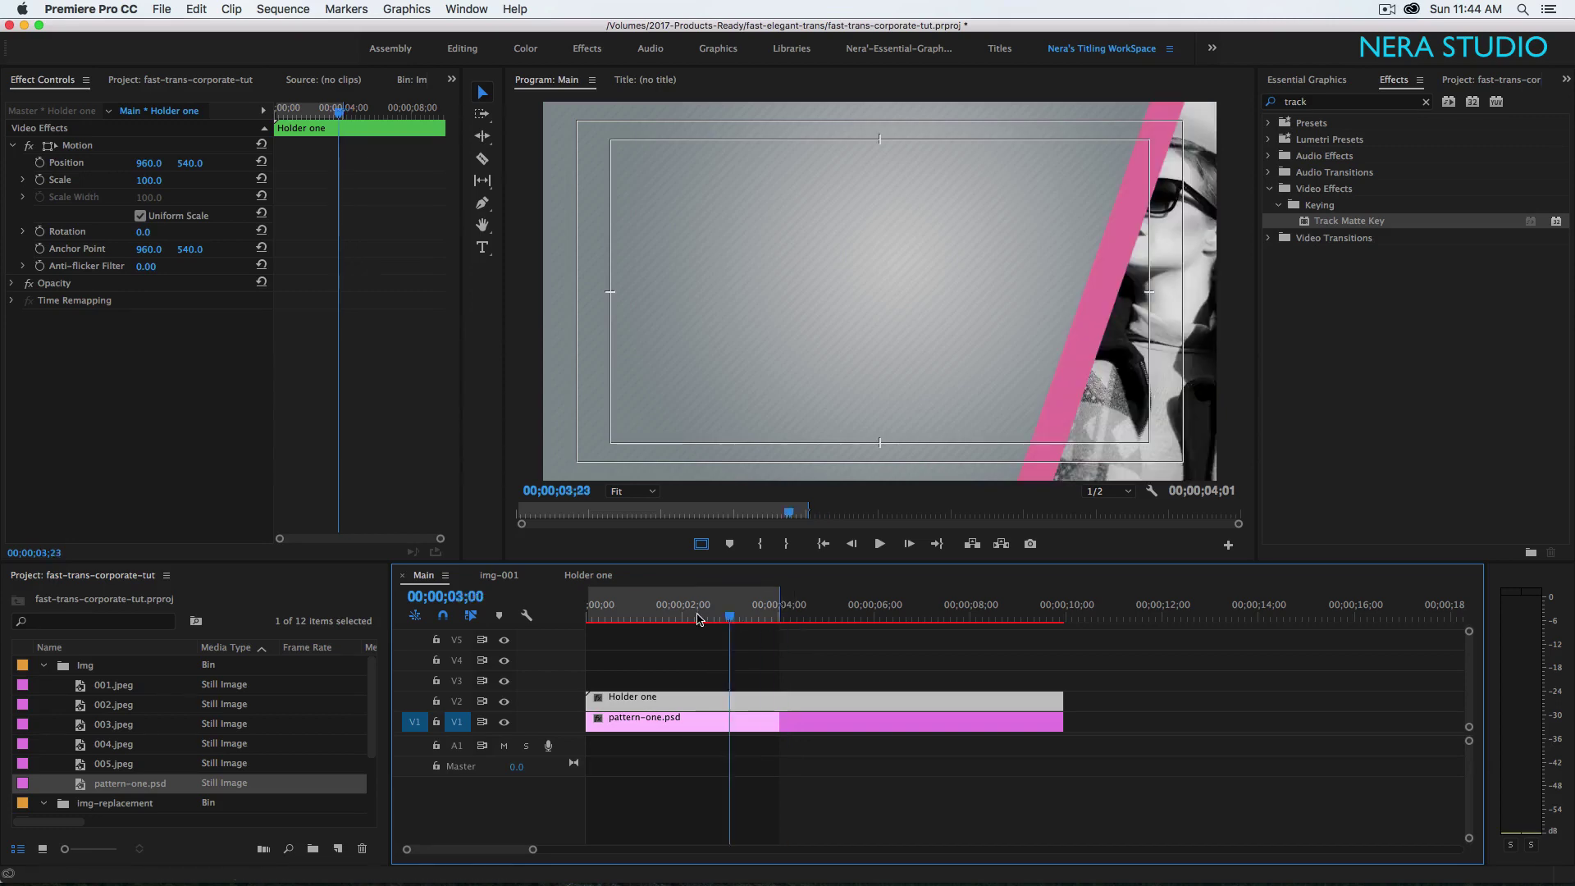
- Switch to QuickTime Player and watch the fast-trans-test-one.mp4 preview
{"action": "mouse_move", "coordinate": [1007, 883]}
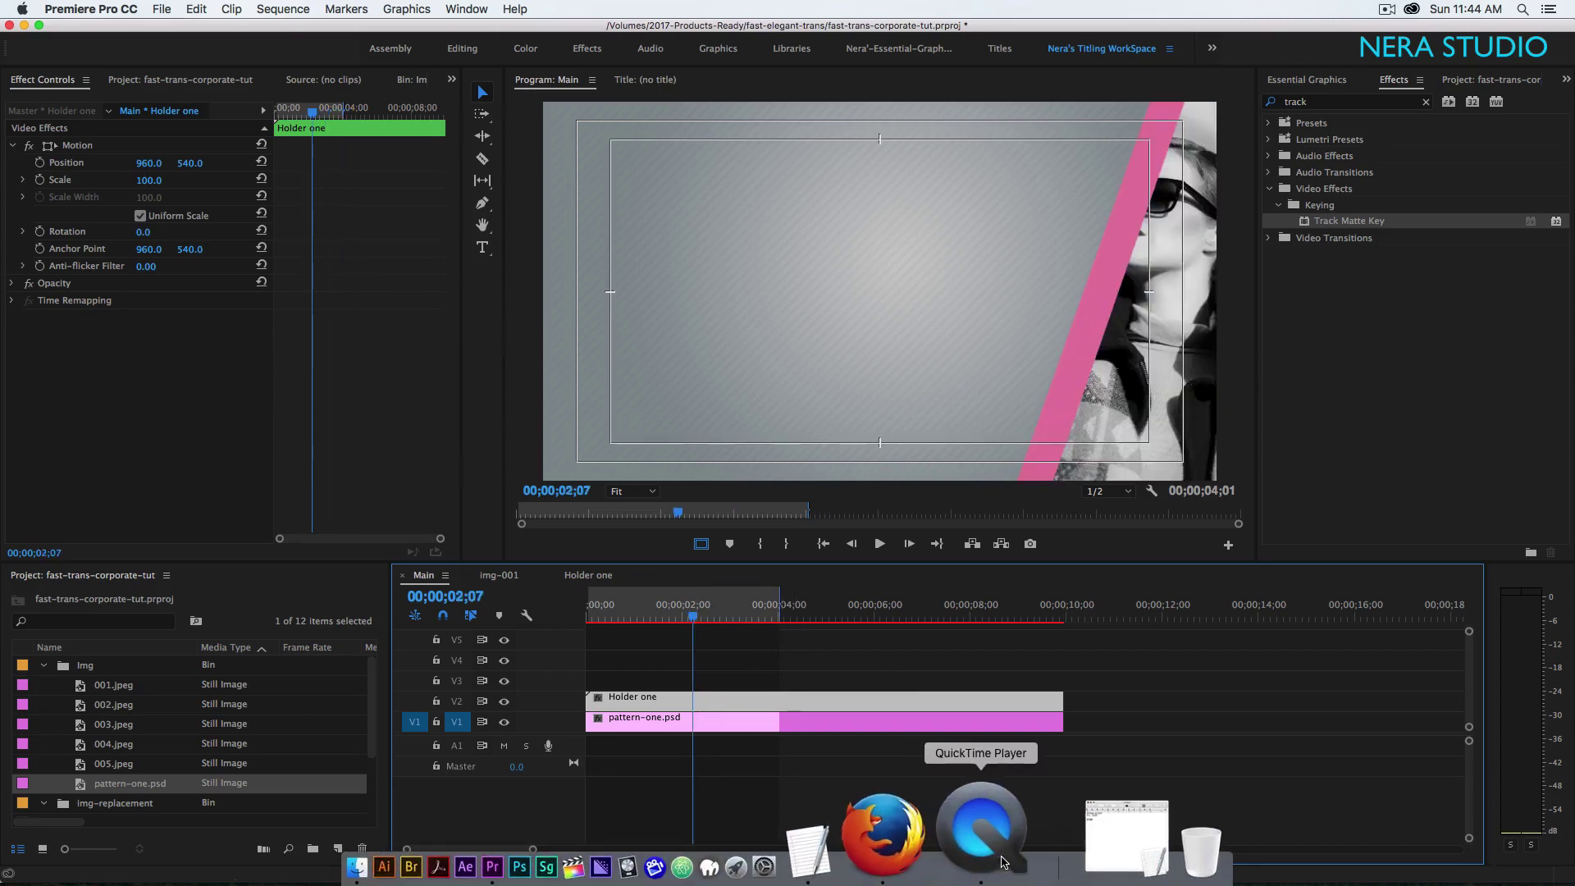
{"action": "right_click", "coordinate": [994, 830]}
{"action": "left_click", "coordinate": [1015, 603]}
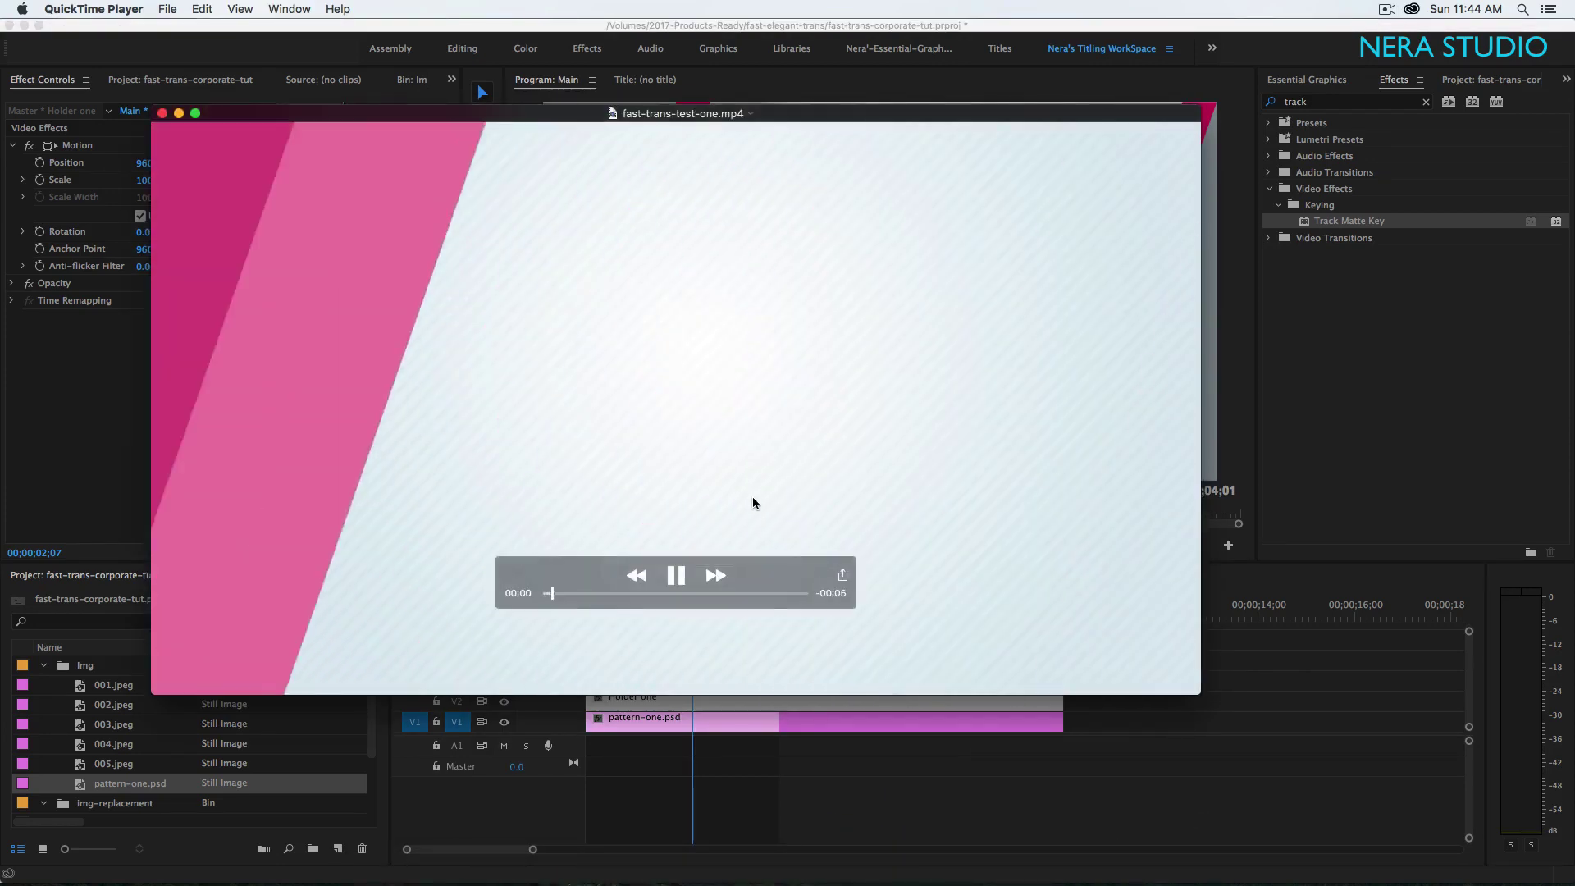
- Open fast-trans-test.mp4 from the Movies folder in Finder and play it
{"action": "mouse_move", "coordinate": [1113, 884]}
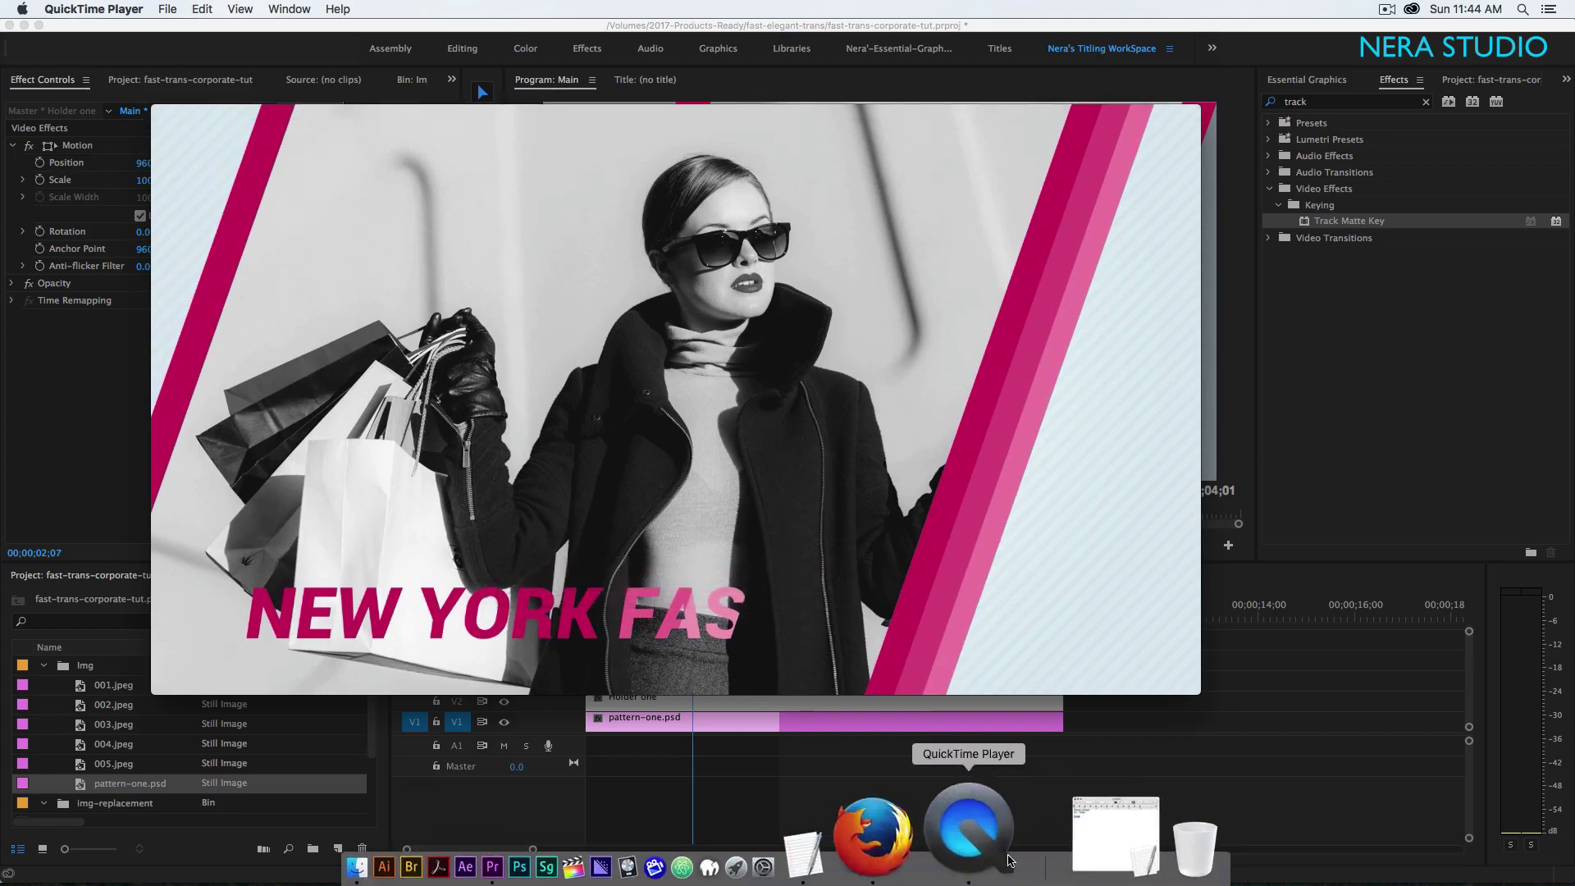
{"action": "left_click", "coordinate": [516, 868]}
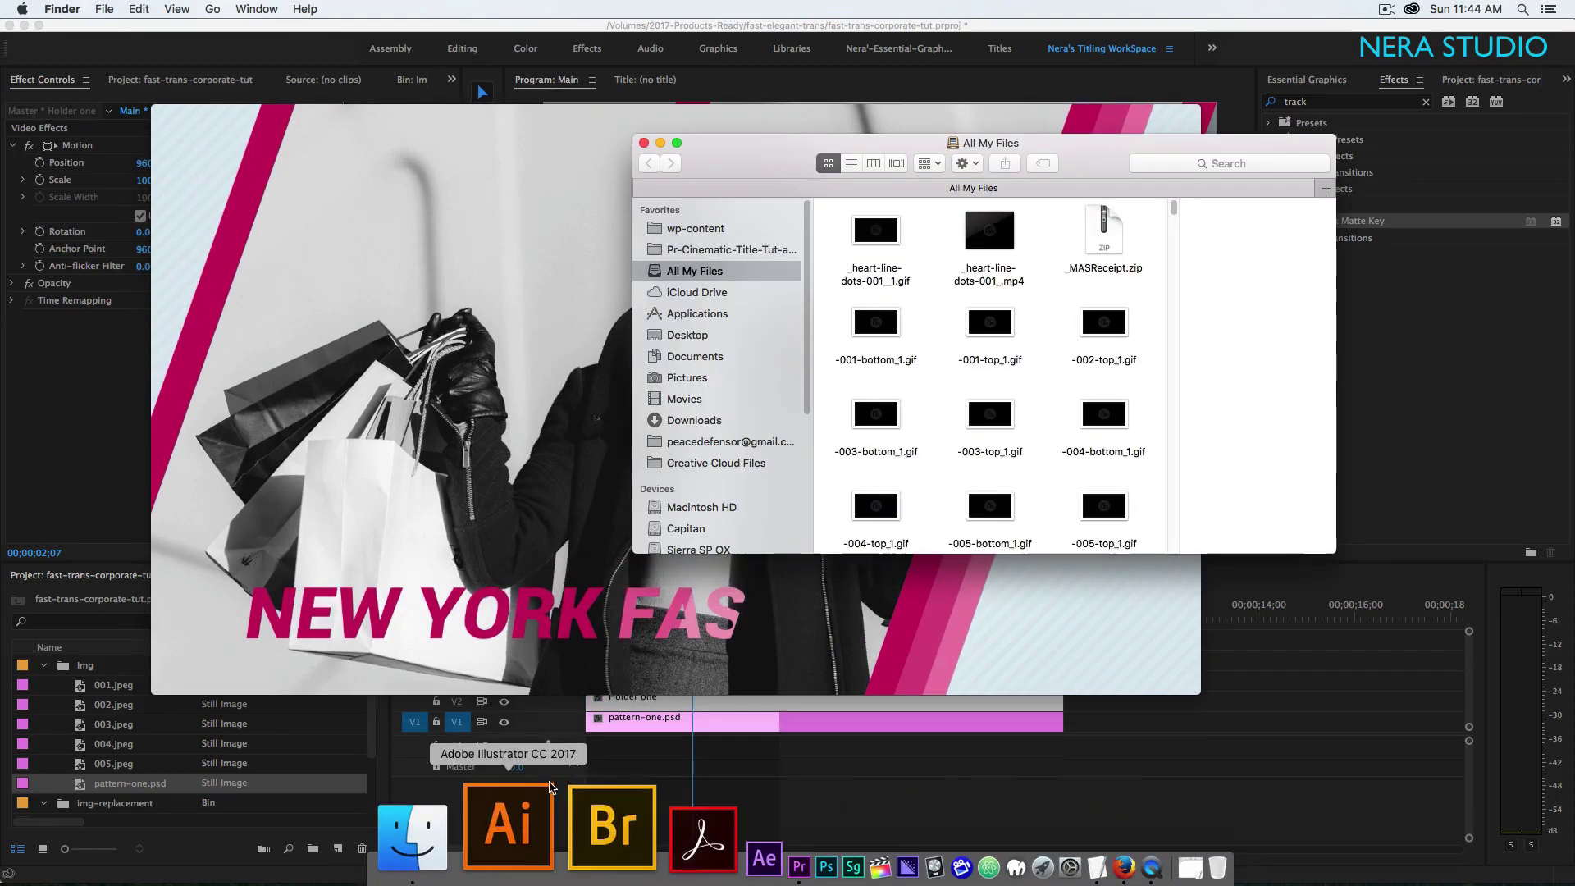
{"action": "left_click", "coordinate": [686, 399]}
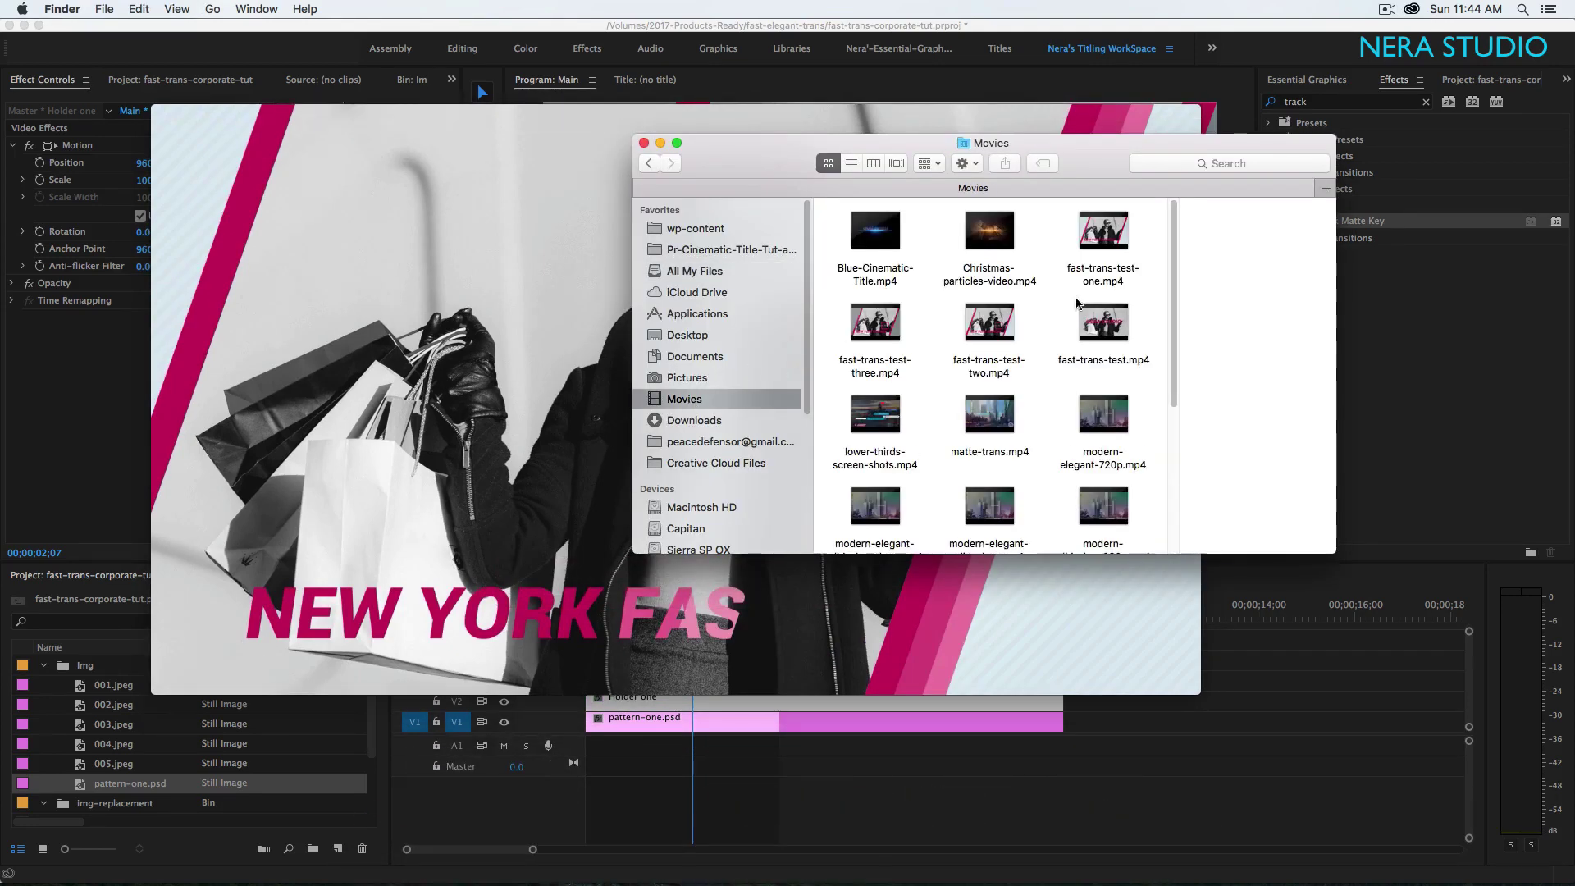
{"action": "double_click", "coordinate": [1120, 335]}
{"action": "left_click", "coordinate": [602, 572]}
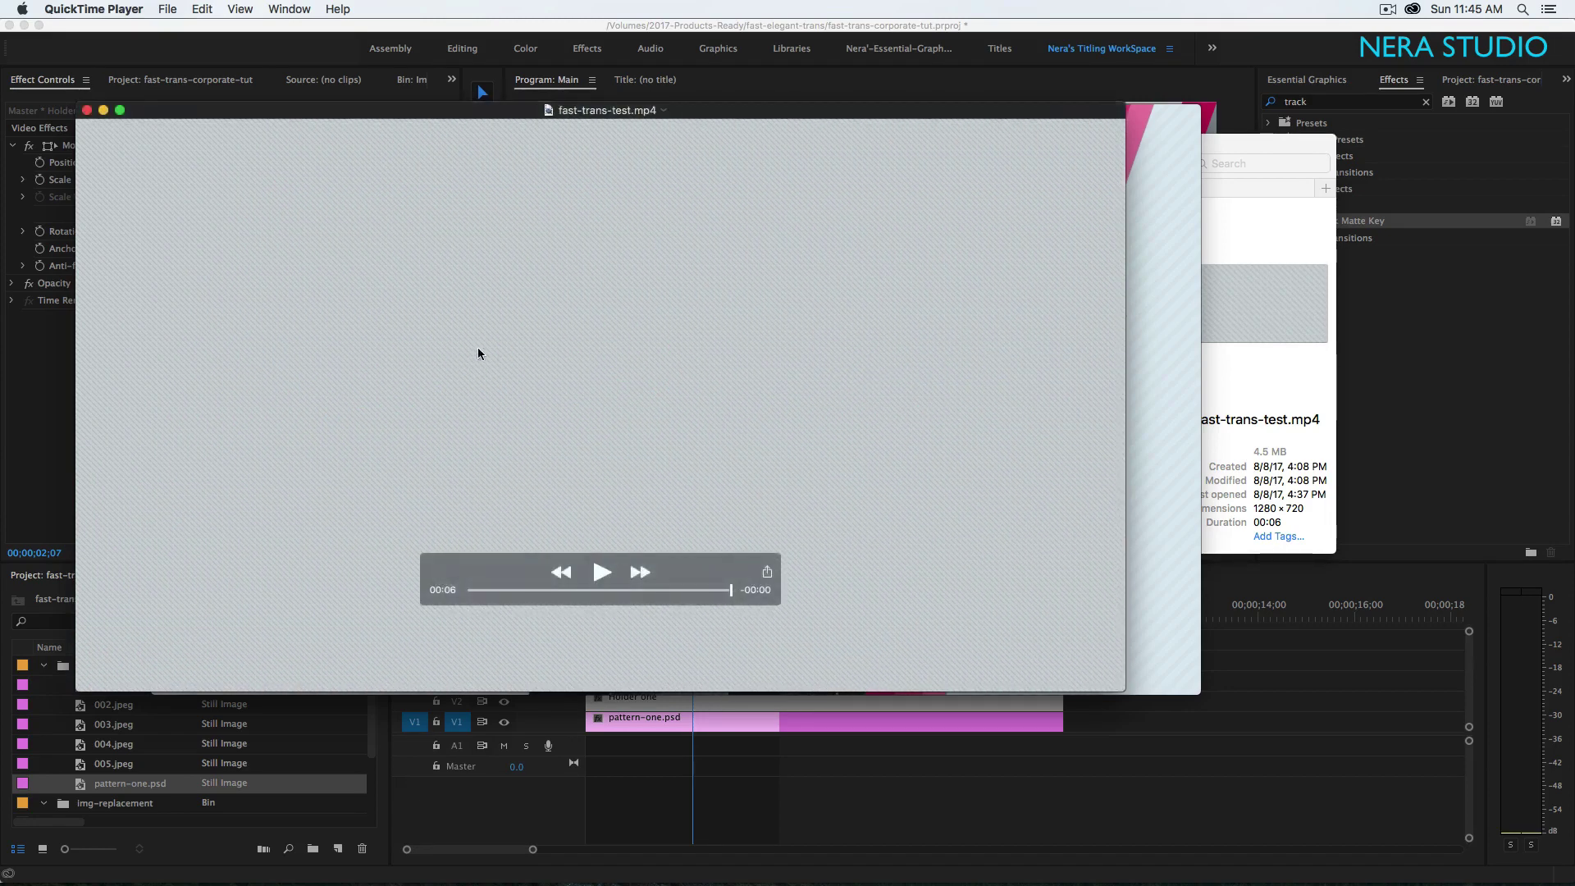
- Switch to Firefox and look through the fashion show opener tutorial page, including its related tutorials, free download option and title previews
{"action": "left_click", "coordinate": [970, 849]}
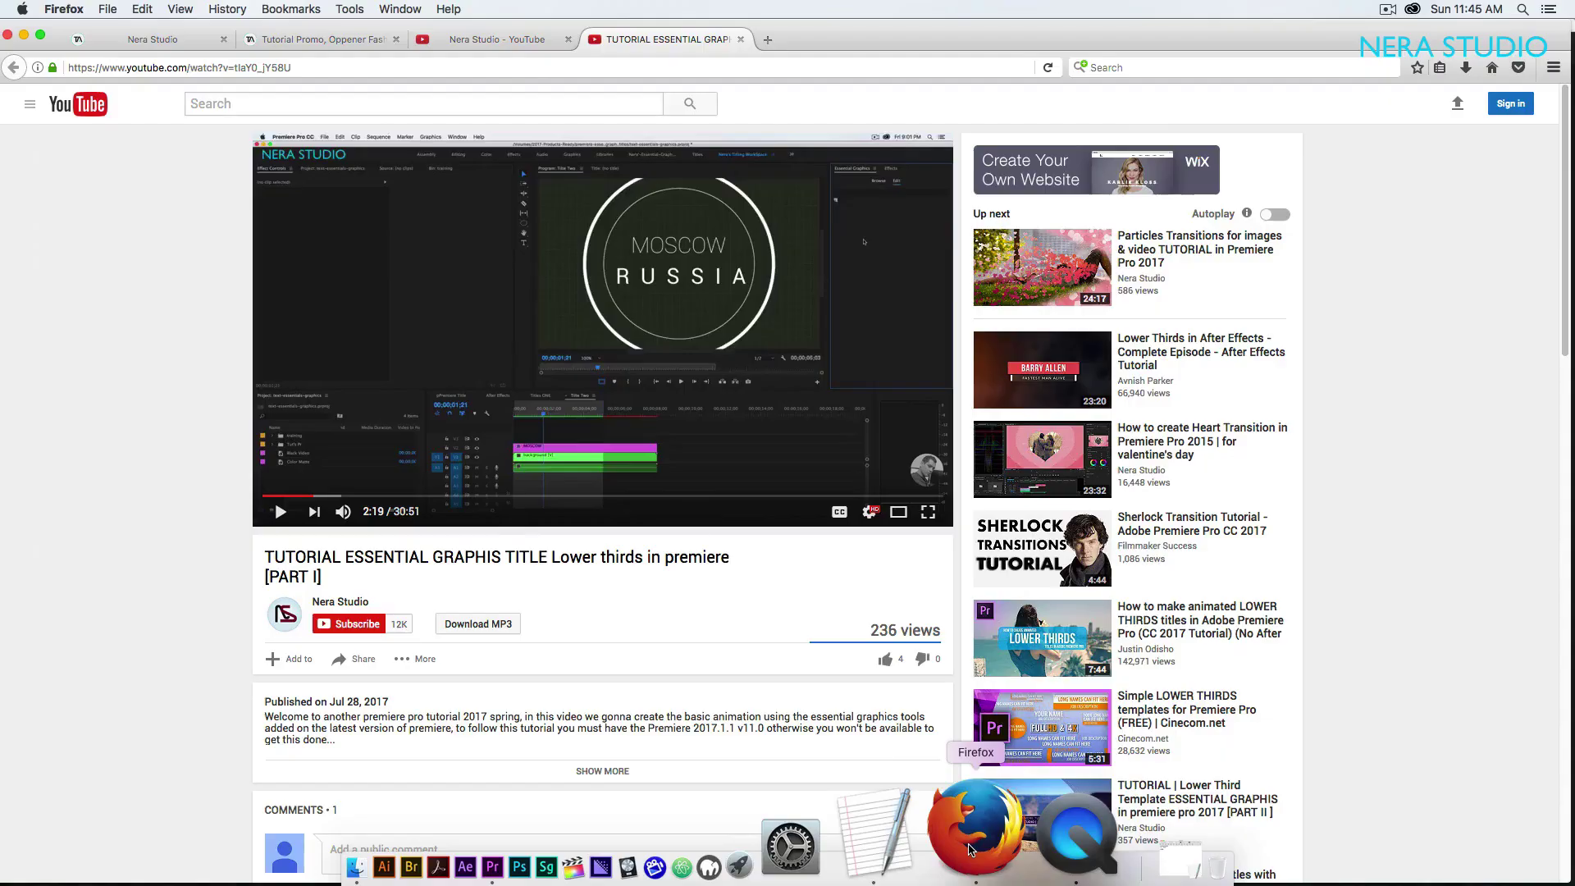
{"action": "left_click", "coordinate": [352, 40]}
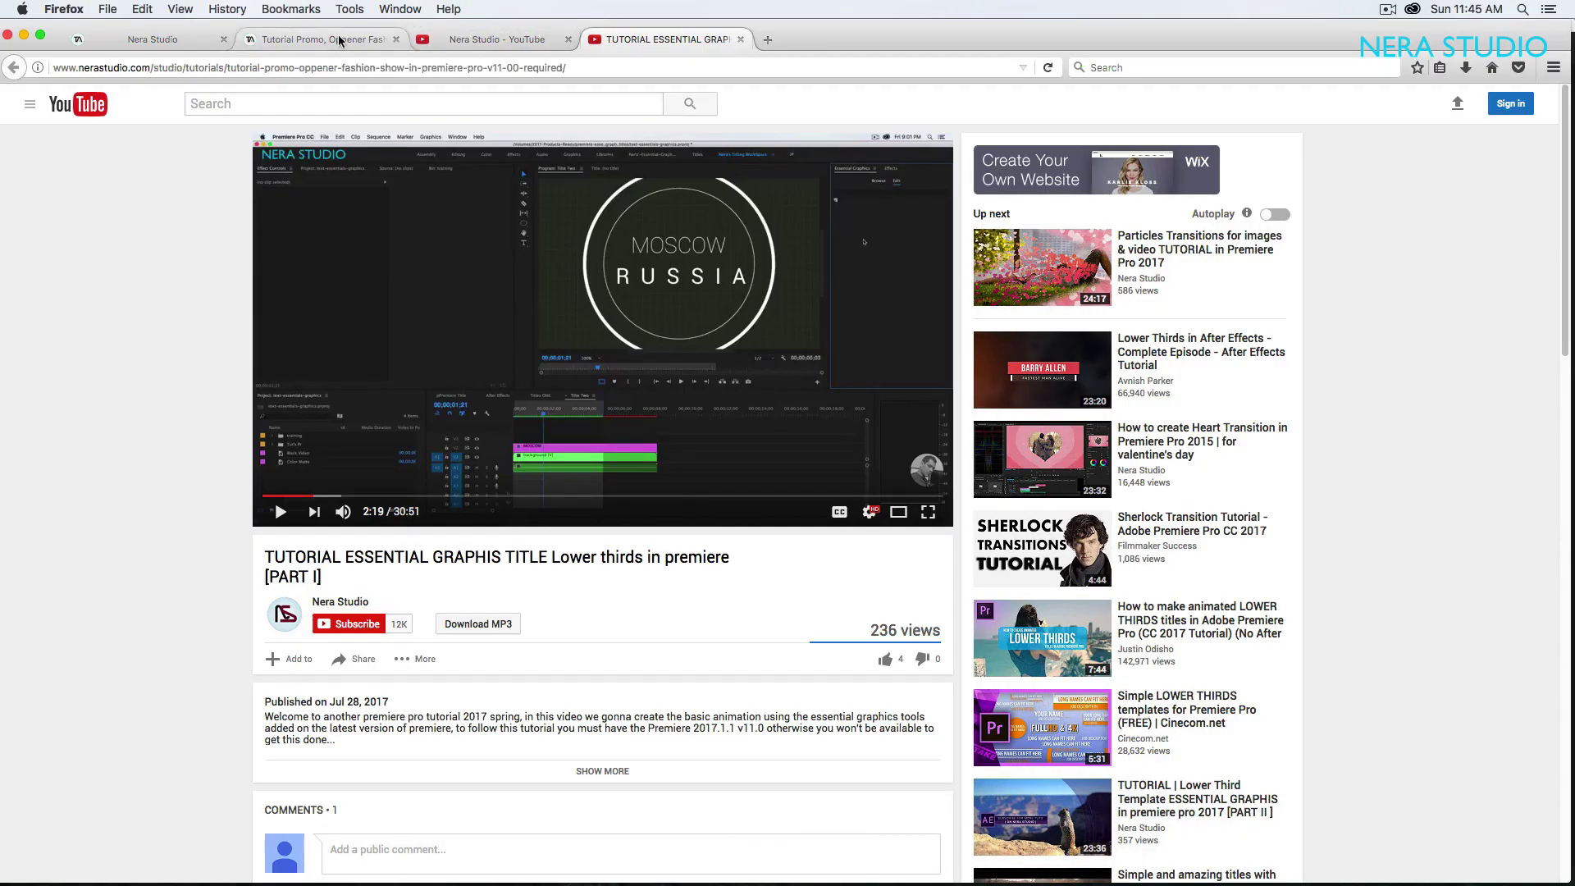
{"action": "scroll", "coordinate": [331, 456], "scroll_direction": "down", "scroll_amount": 3}
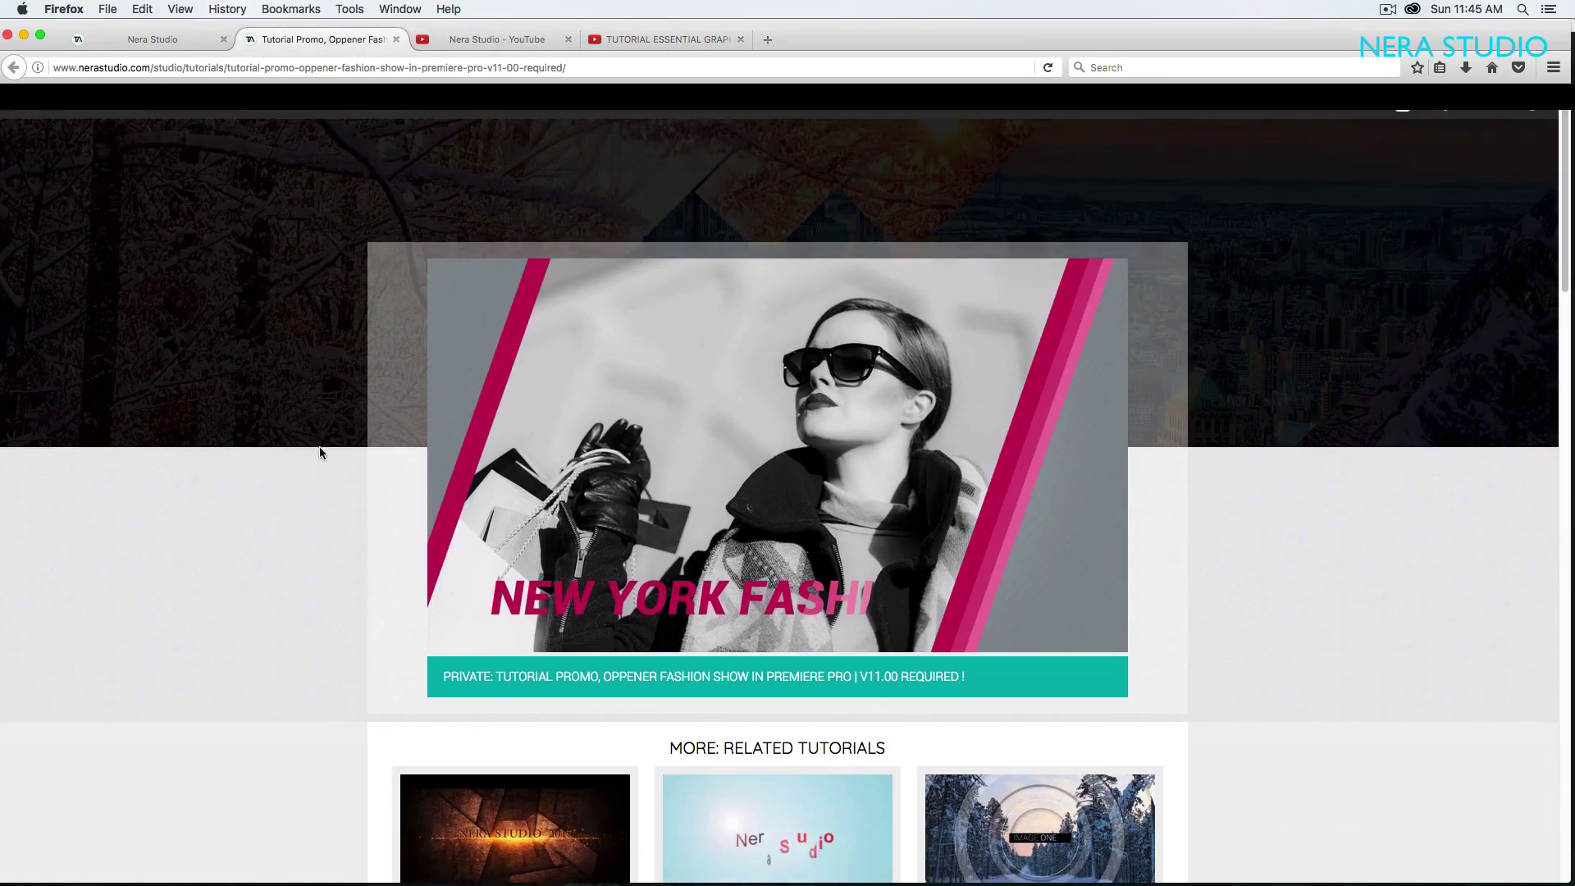
{"action": "scroll", "coordinate": [319, 447], "scroll_direction": "down", "scroll_amount": 1}
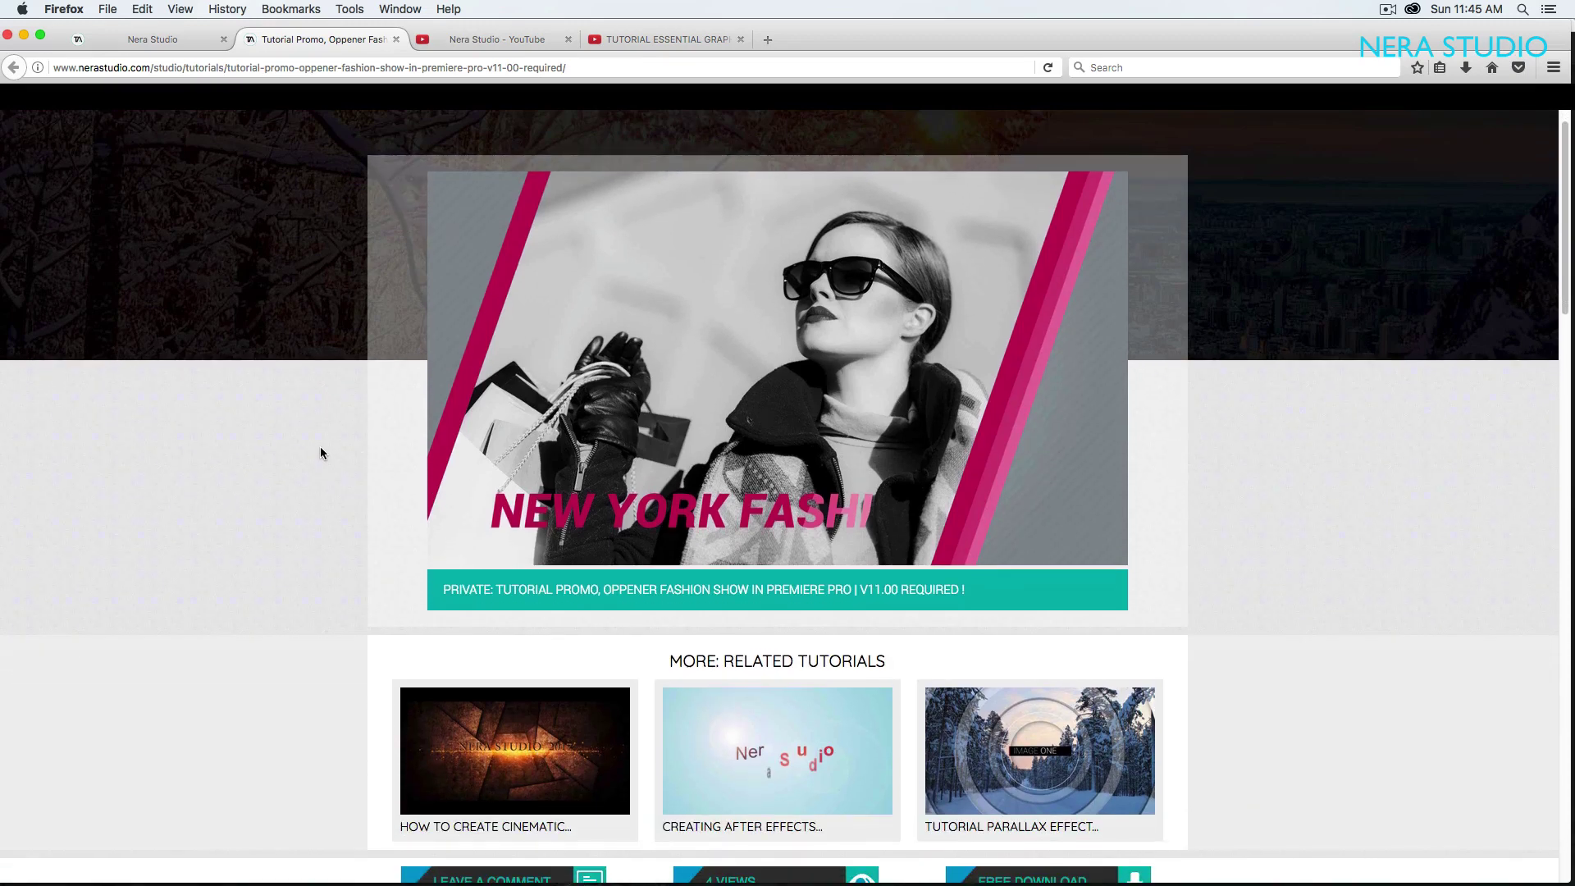
{"action": "scroll", "coordinate": [320, 447], "scroll_direction": "down", "scroll_amount": 2}
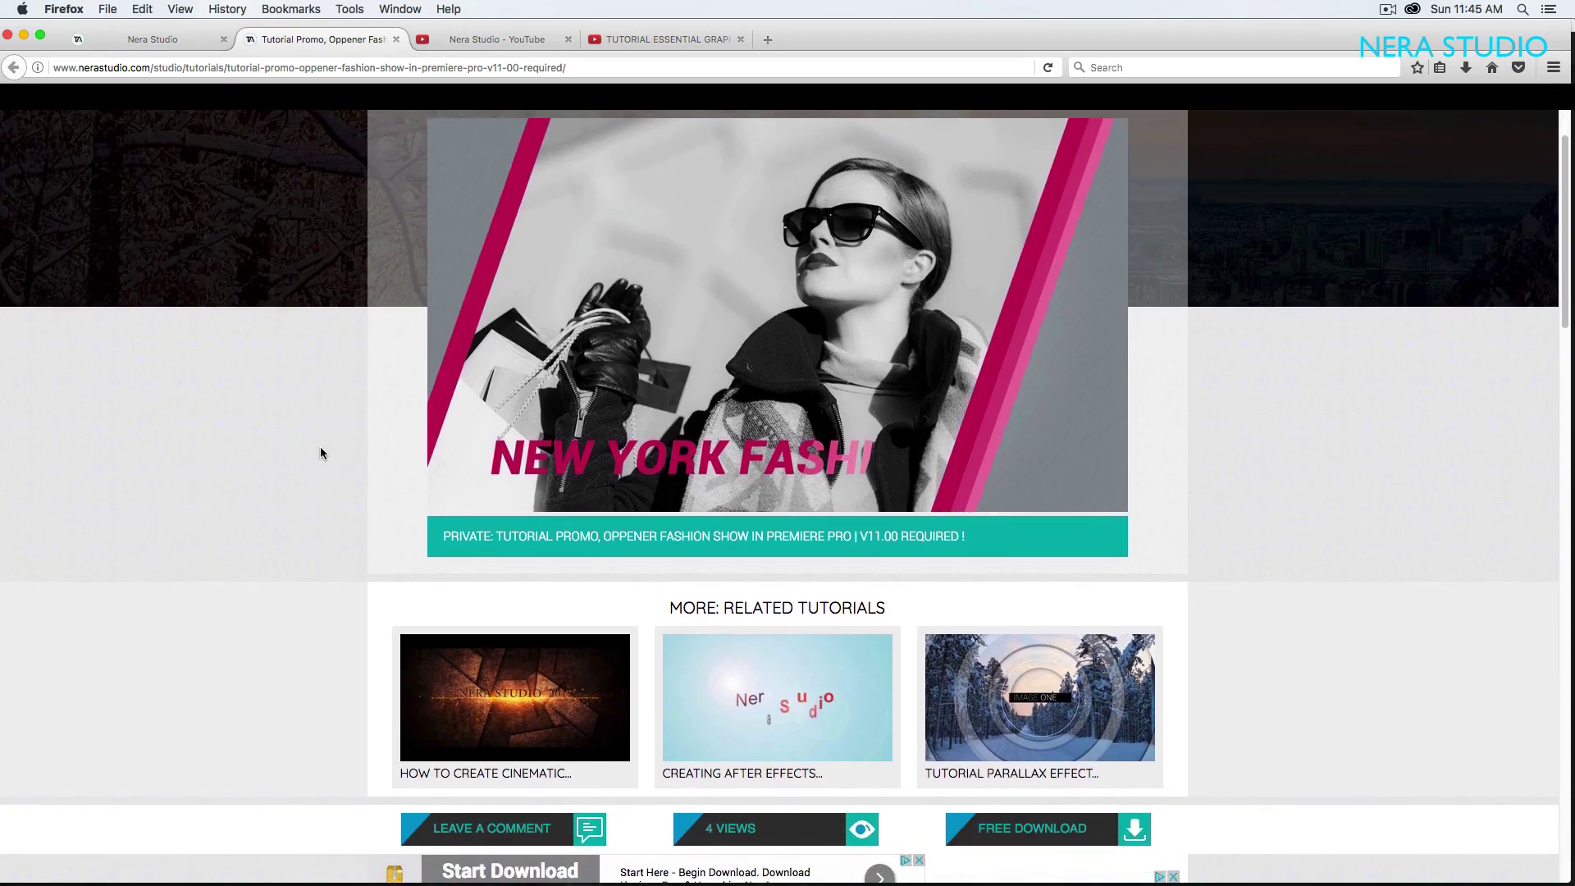
{"action": "scroll", "coordinate": [320, 447], "scroll_direction": "down", "scroll_amount": 10}
{"action": "scroll", "coordinate": [320, 453], "scroll_direction": "down", "scroll_amount": 5}
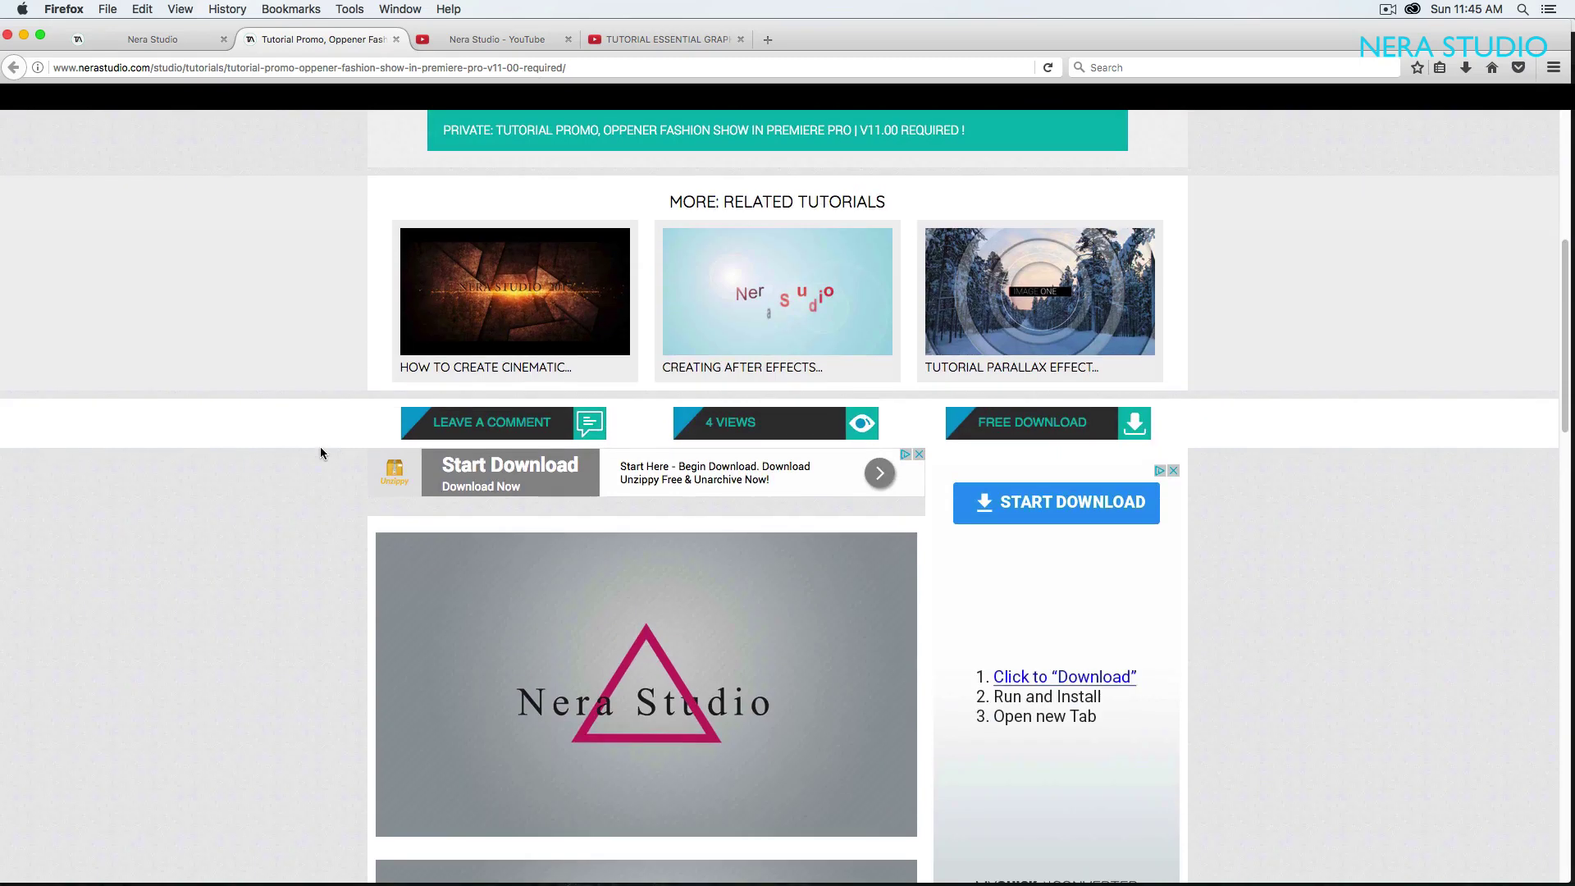
{"action": "scroll", "coordinate": [305, 465], "scroll_direction": "down", "scroll_amount": 2}
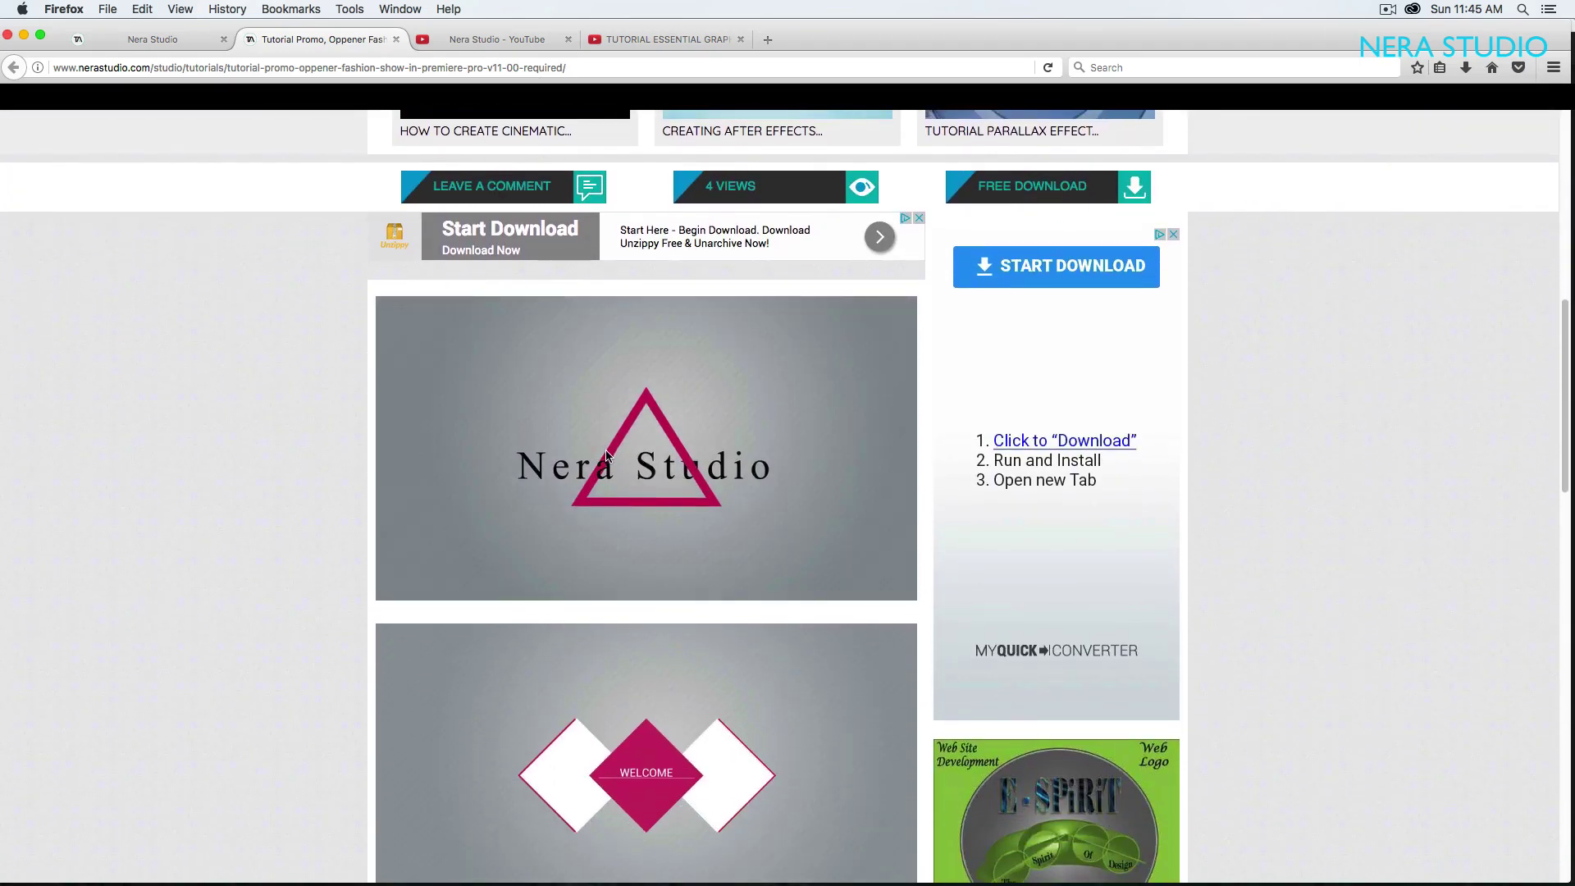
{"action": "scroll", "coordinate": [606, 453], "scroll_direction": "down", "scroll_amount": 9}
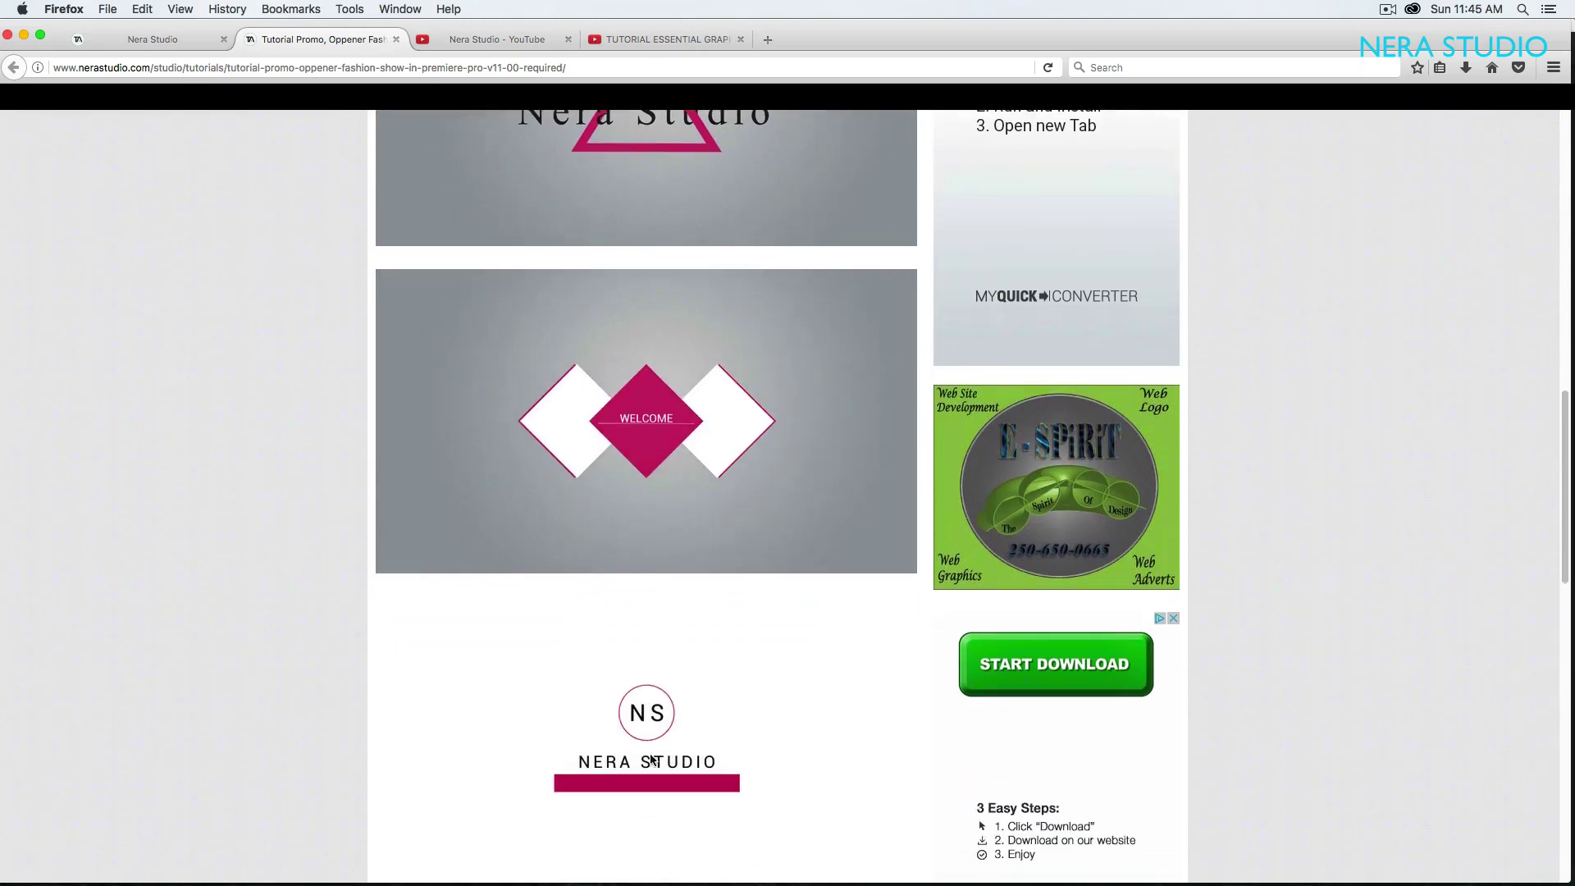
{"action": "scroll", "coordinate": [756, 766], "scroll_direction": "down", "scroll_amount": 3}
{"action": "scroll", "coordinate": [756, 761], "scroll_direction": "down", "scroll_amount": 10}
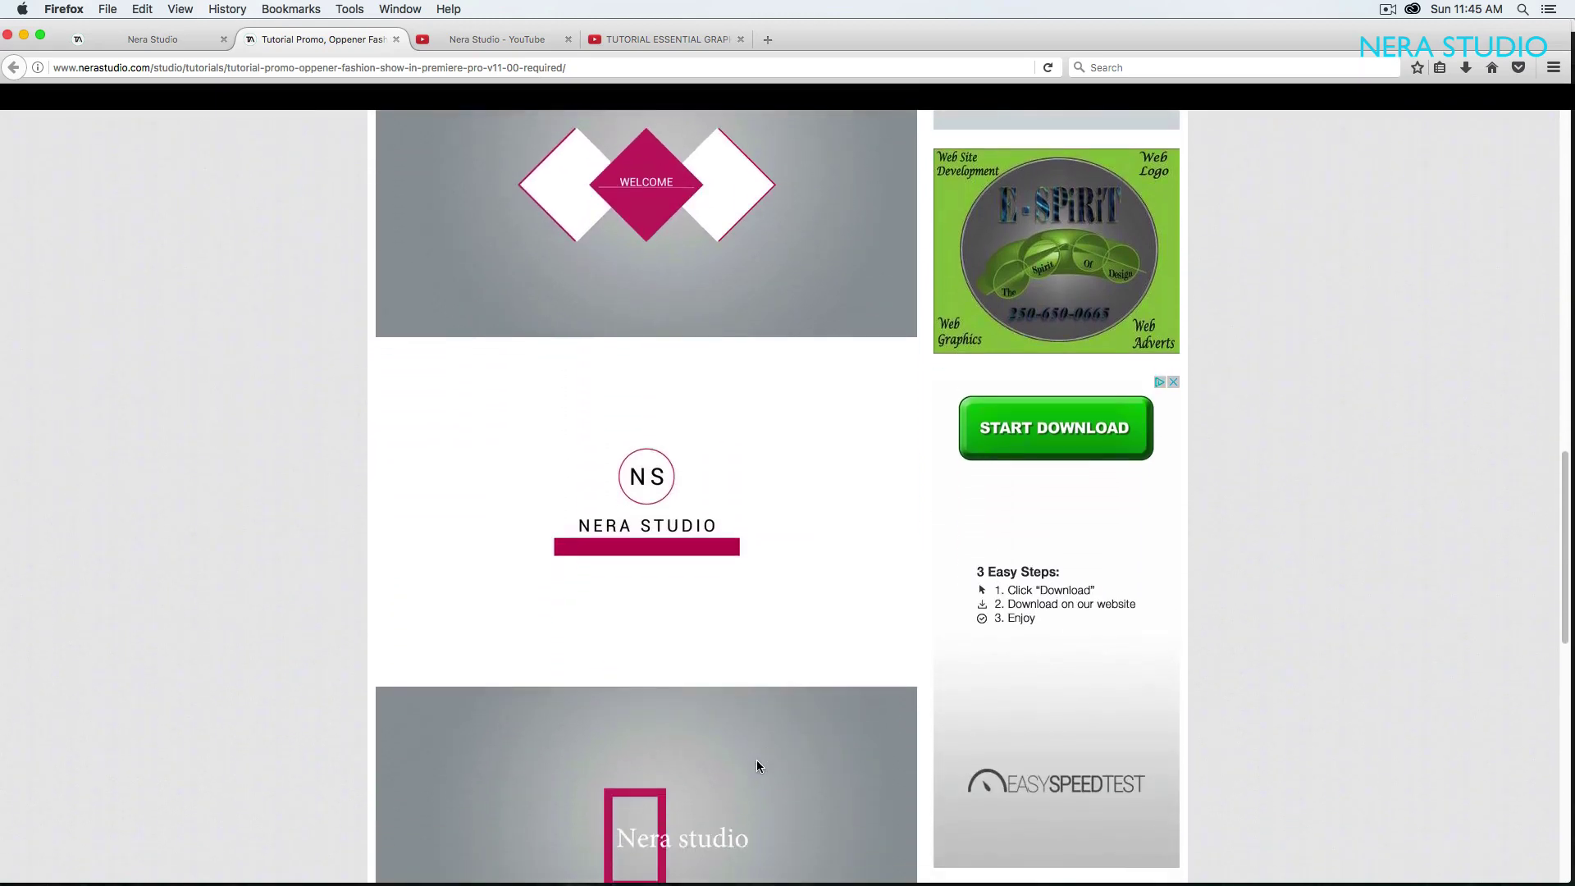
{"action": "scroll", "coordinate": [754, 751], "scroll_direction": "down", "scroll_amount": 4}
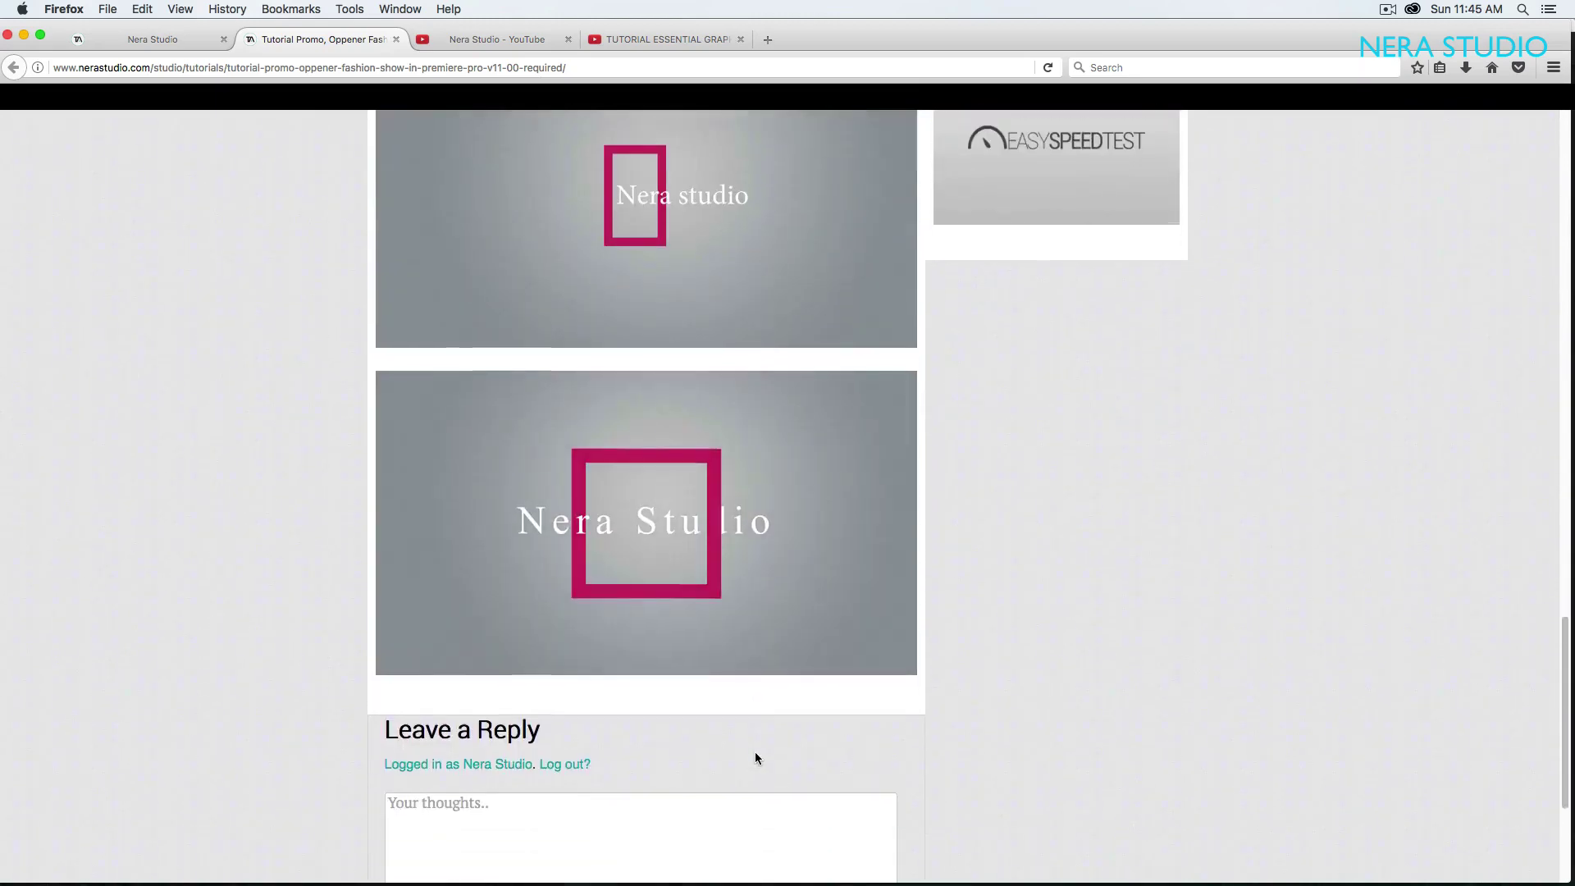
{"action": "scroll", "coordinate": [754, 751], "scroll_direction": "up", "scroll_amount": 8}
- Switch to QuickTime Player and watch fast-trans-test-three.mp4 from the beginning, pausing it near the end
{"action": "mouse_move", "coordinate": [931, 861]}
{"action": "right_click", "coordinate": [993, 864]}
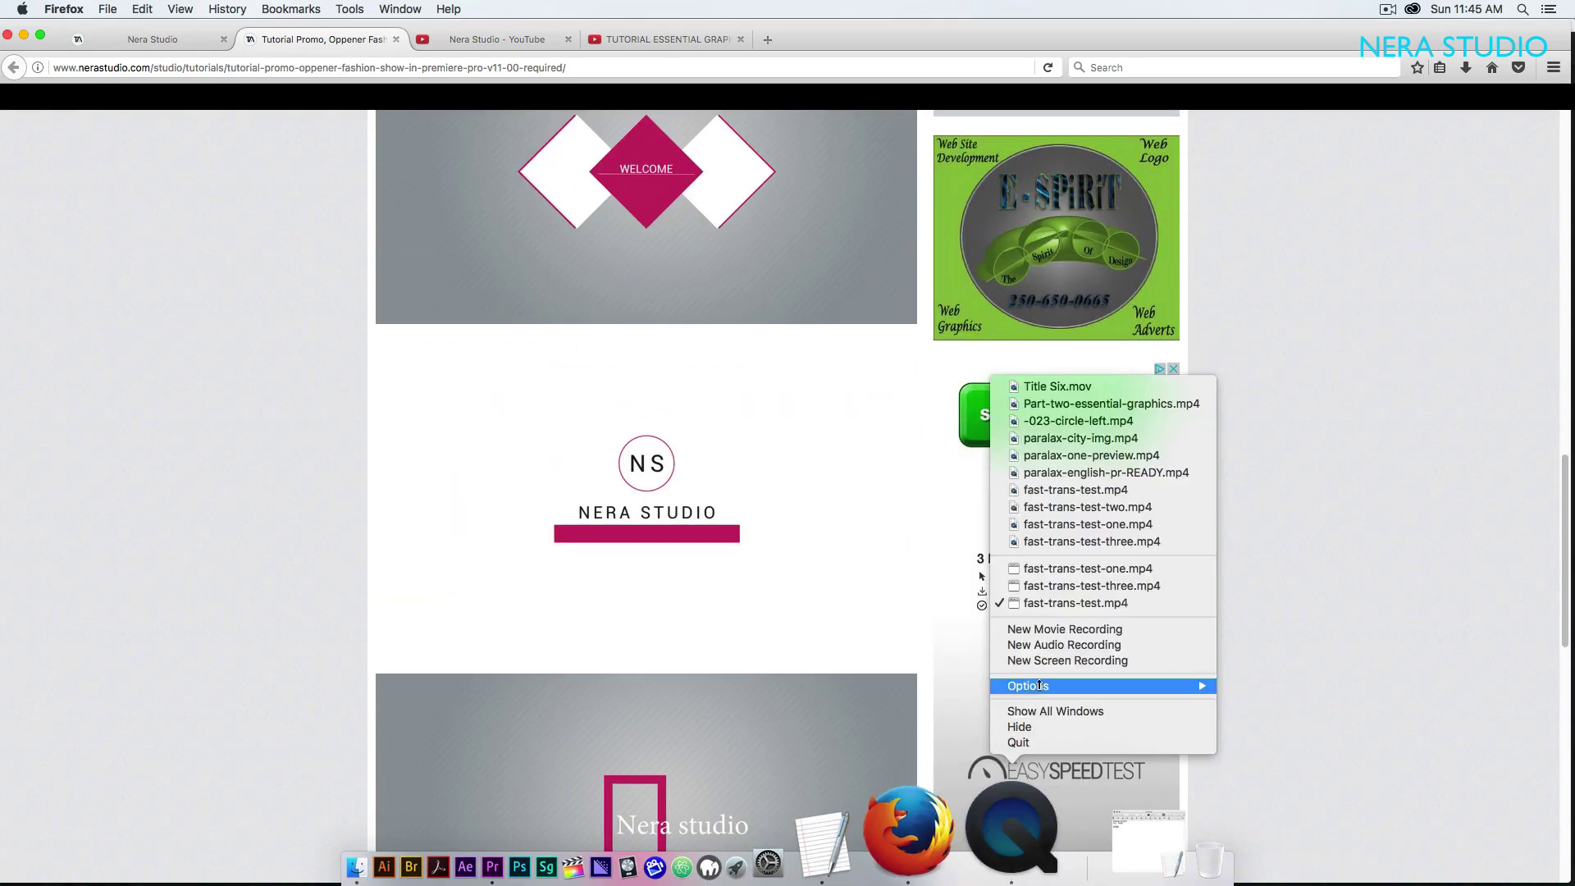
{"action": "left_click", "coordinate": [1058, 588]}
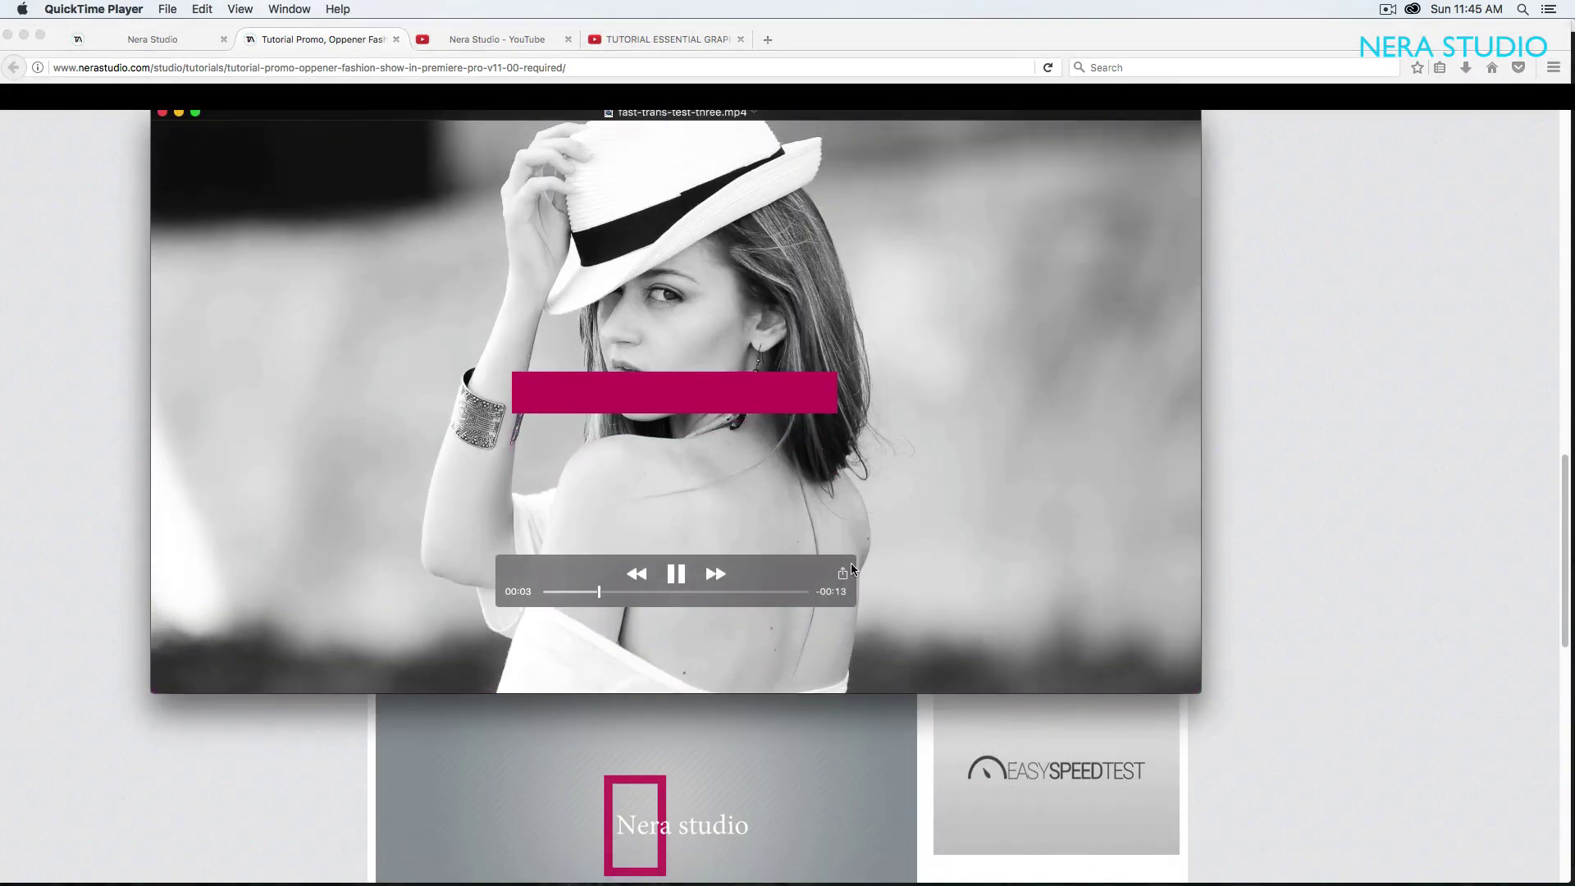
{"action": "left_click_drag", "start_coordinate": [616, 592], "coordinate": [452, 601]}
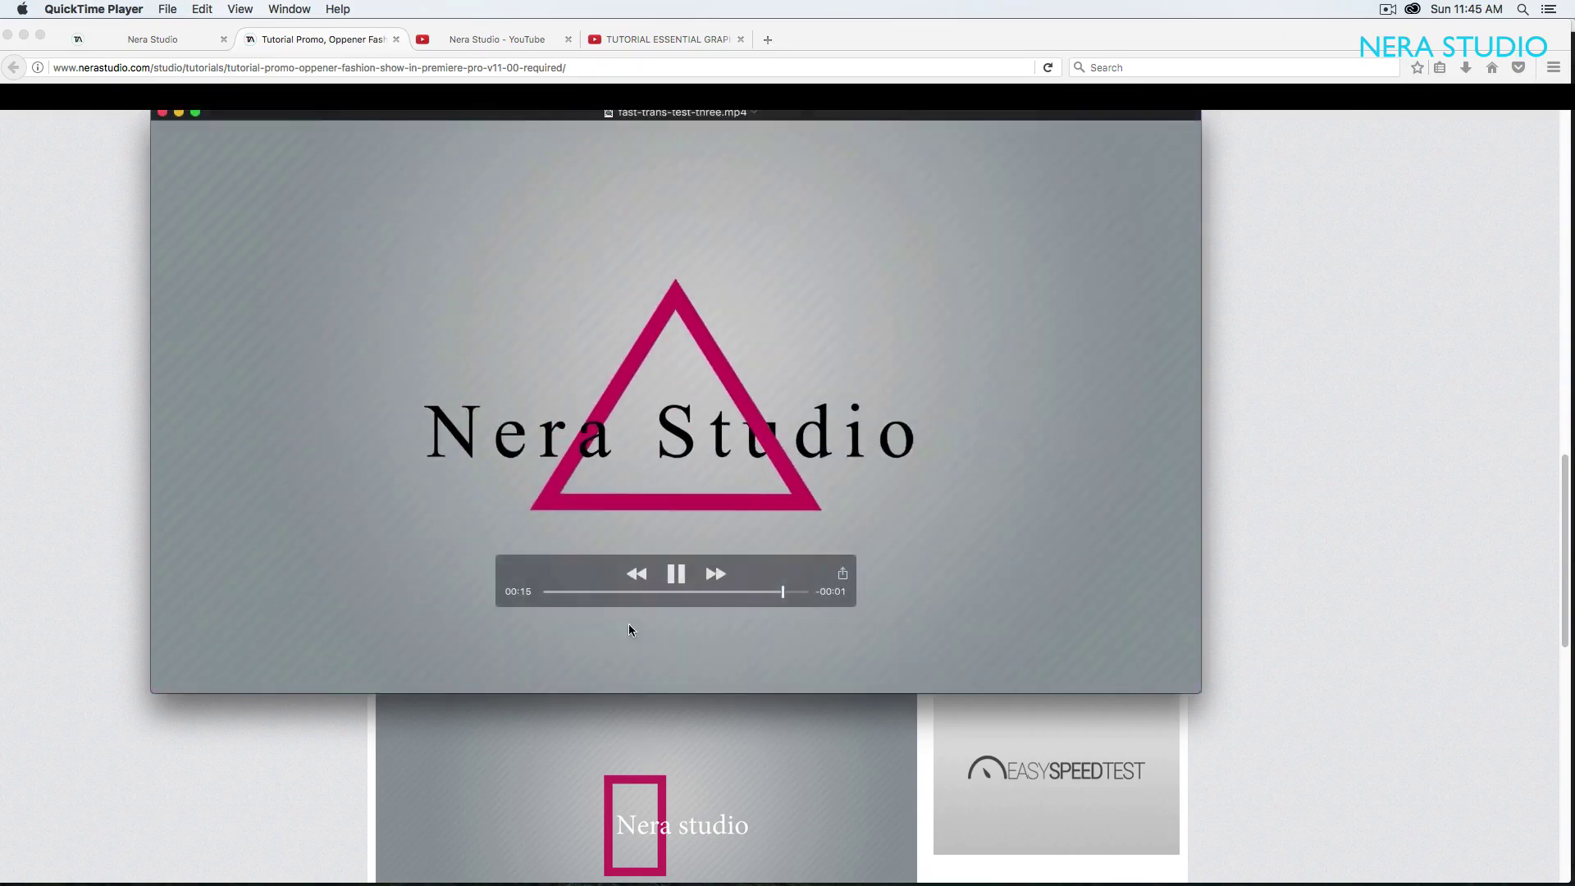
{"action": "left_click", "coordinate": [674, 576]}
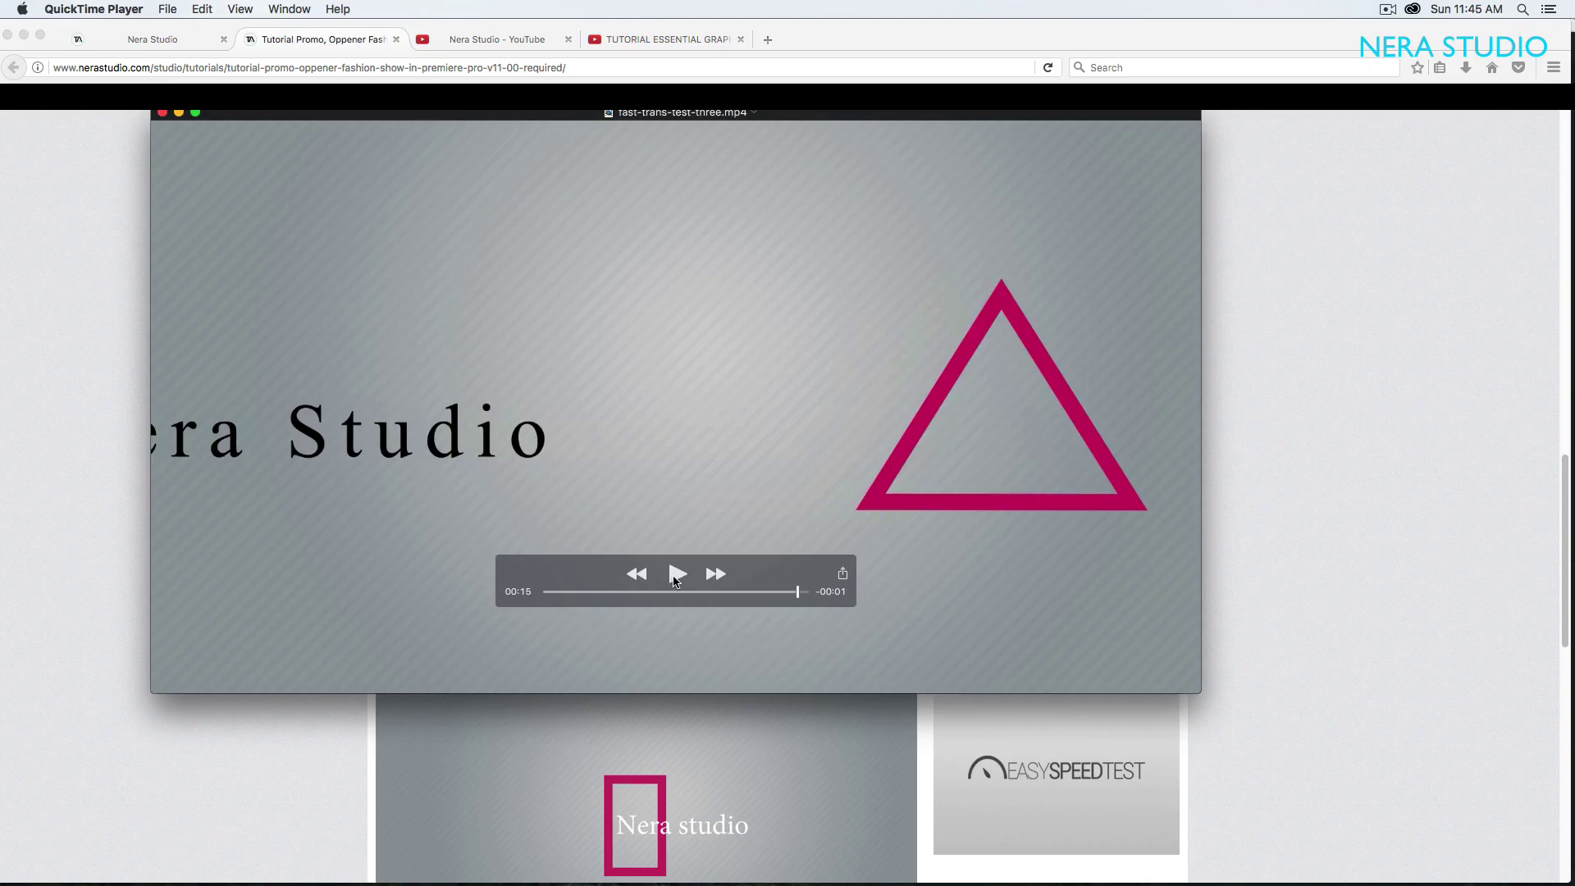